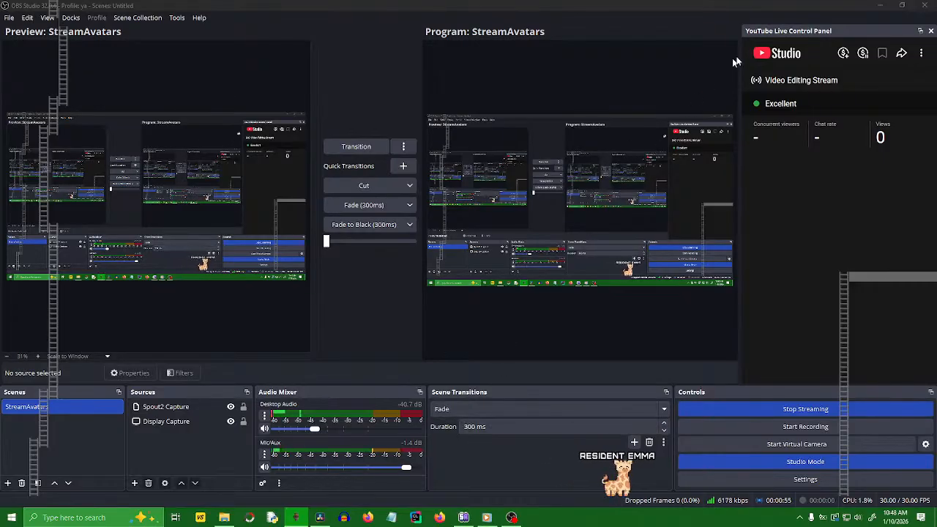
# - Switch to DaVinci Resolve and apply the FiLMiC_deHLG_V3 LUT to the IMG_0438.MOV clip that starts at 01:10:00:13
pyautogui.click(884, 6)
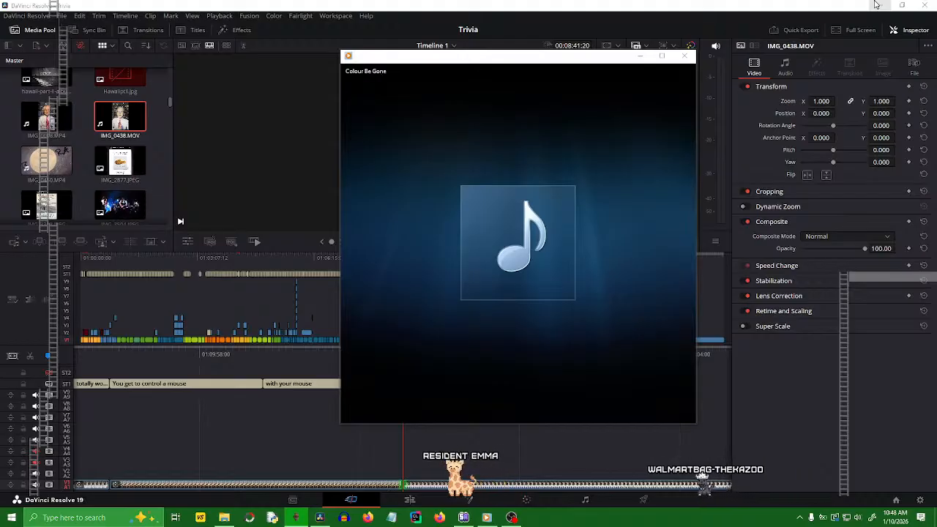
pyautogui.click(644, 58)
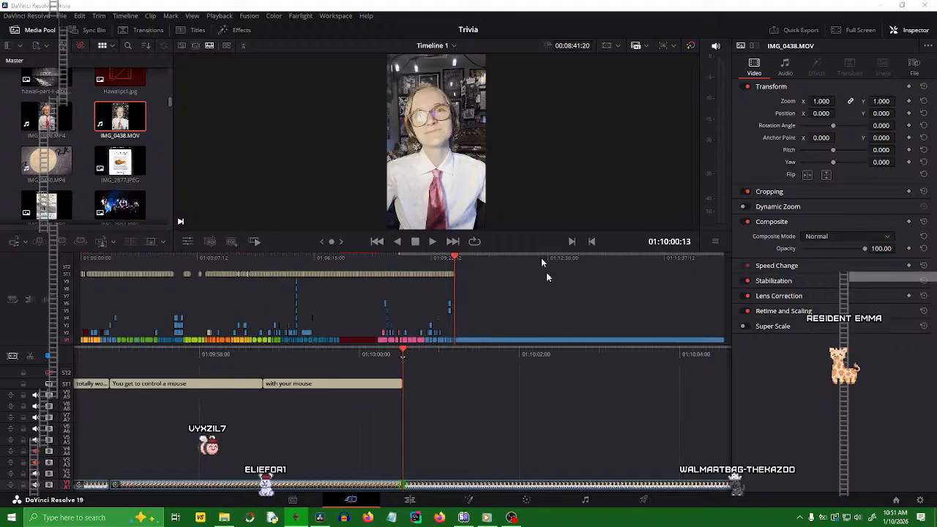
pyautogui.click(490, 481)
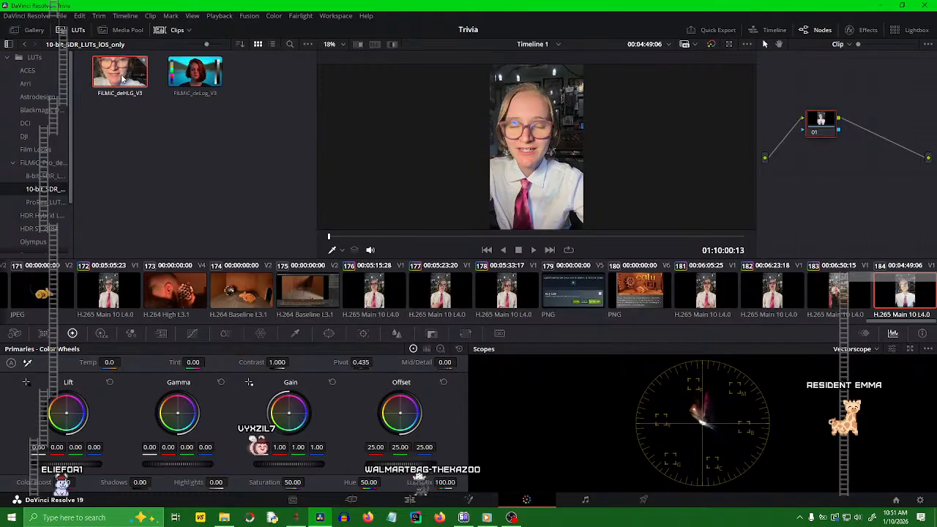
pyautogui.moveTo(128, 79); pyautogui.dragTo(821, 124)
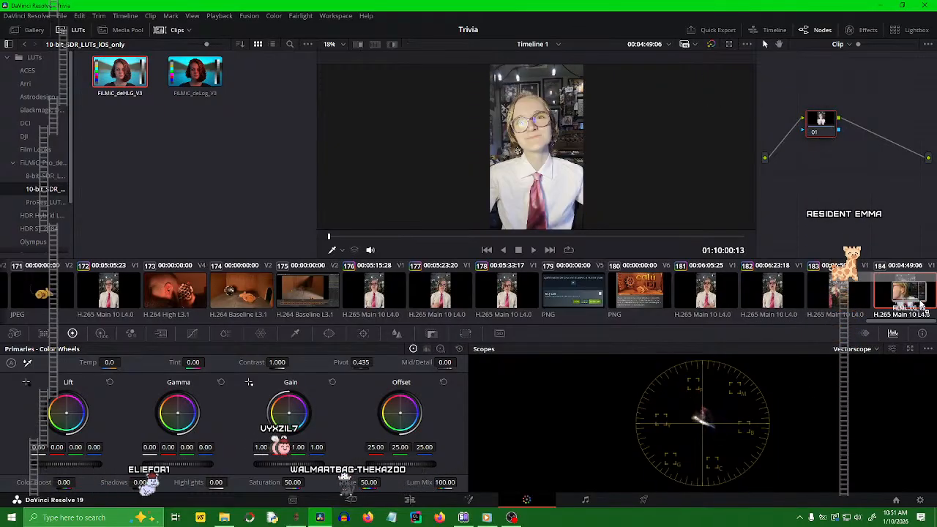
pyautogui.click(351, 499)
# - Save the project, select the "with your mouse" subtitle and place the playhead at its end, 01:10:00:14
pyautogui.press('space')
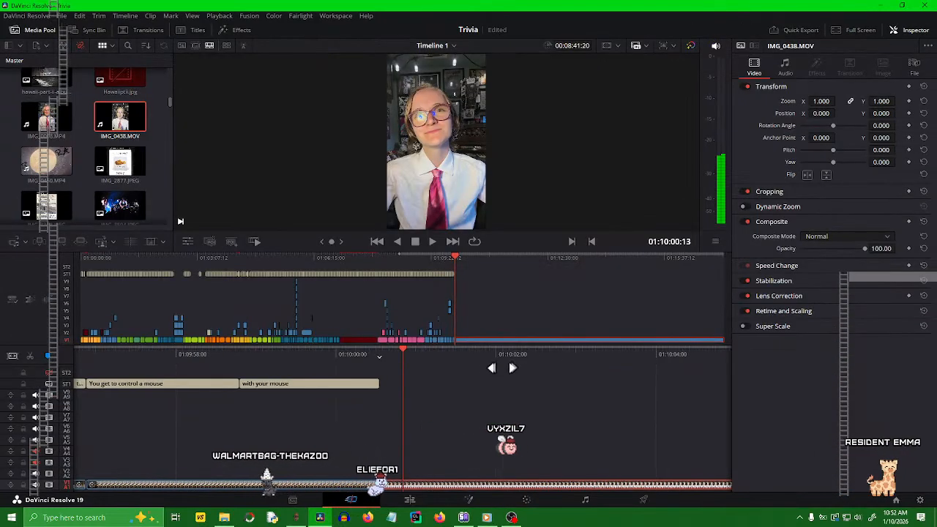
pyautogui.moveTo(487, 369); pyautogui.dragTo(520, 385)
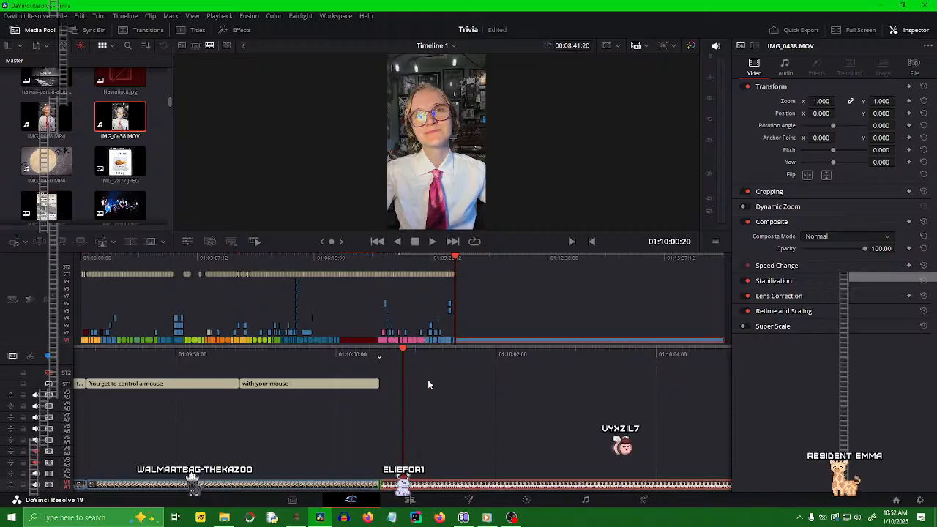
pyautogui.hotkey('ctrl', 's')
pyautogui.click(368, 385)
pyautogui.moveTo(429, 360)
pyautogui.mouseDown()
pyautogui.moveTo(478, 359)
pyautogui.moveTo(420, 359)
pyautogui.moveTo(477, 360)
pyautogui.moveTo(427, 360)
pyautogui.moveTo(449, 379)
pyautogui.moveTo(440, 371)
pyautogui.mouseUp()
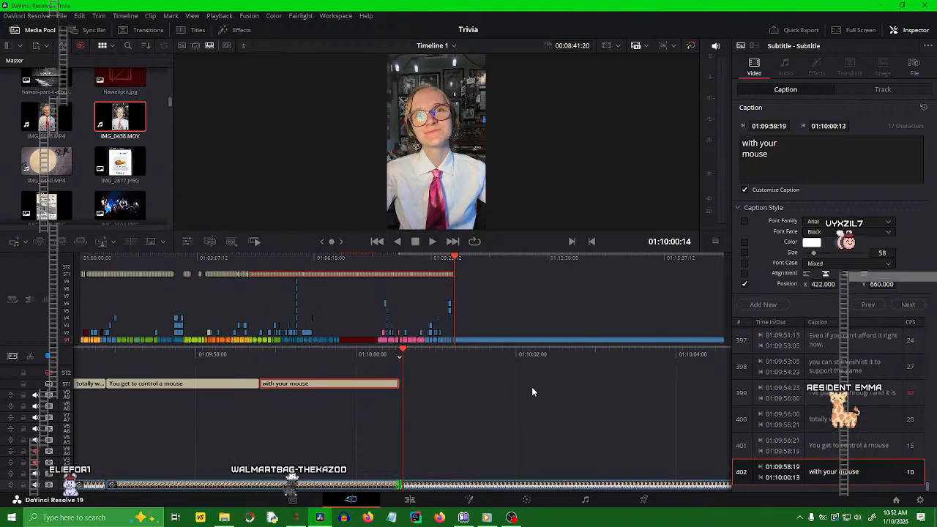
# - Examine the talking footage after the last subtitle, from about 01:10:01 to 01:10:26, to find where the usable take begins
pyautogui.moveTo(524, 361); pyautogui.dragTo(477, 386)
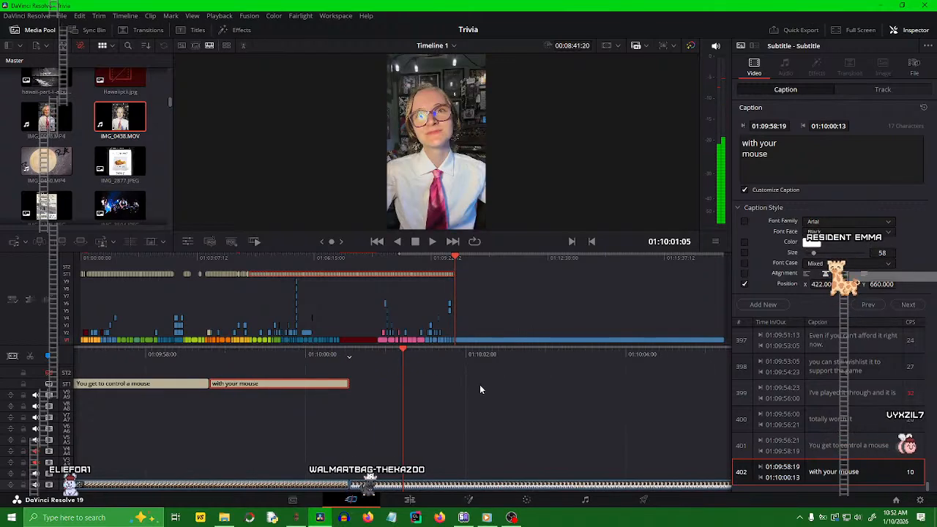
pyautogui.press('space')
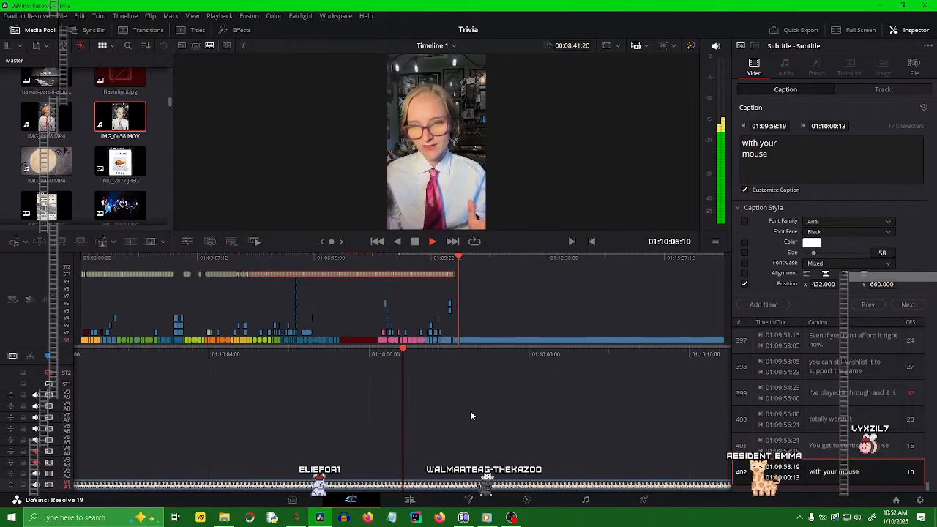
pyautogui.press('space')
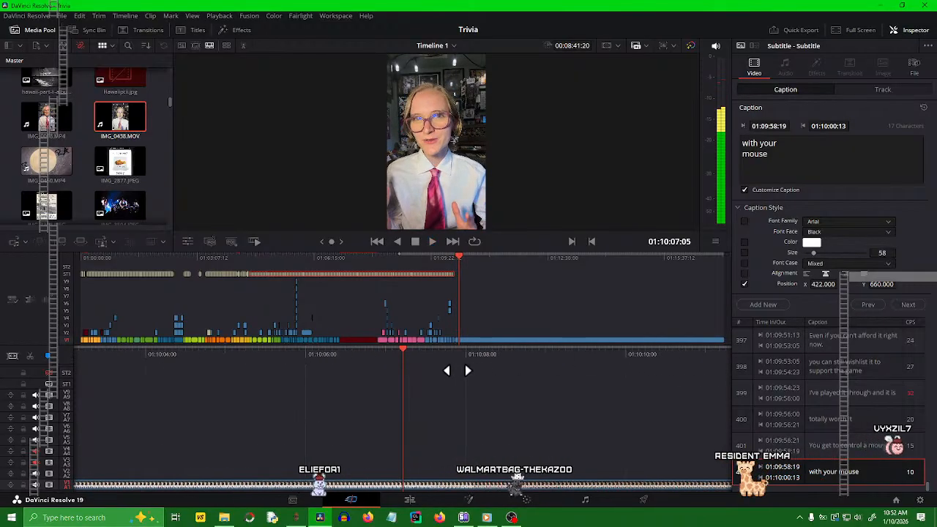
pyautogui.moveTo(457, 371); pyautogui.dragTo(197, 382)
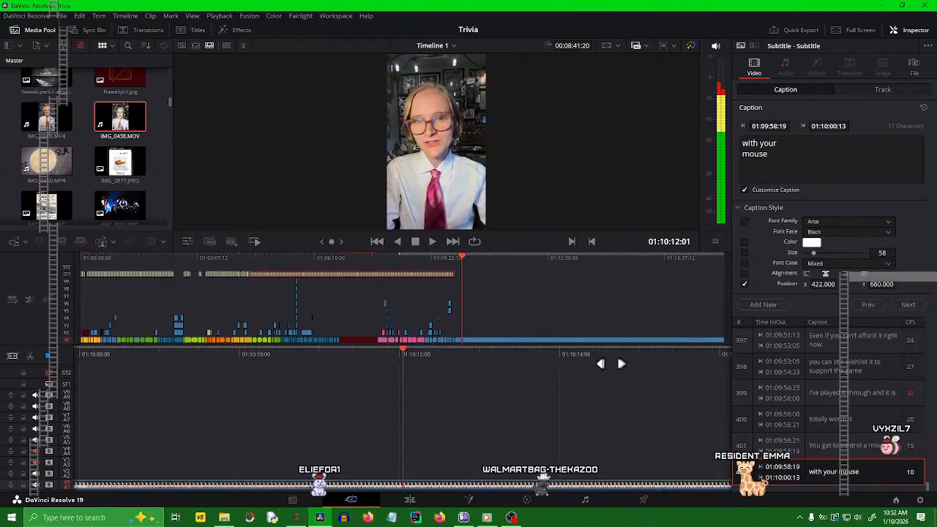
pyautogui.moveTo(489, 364); pyautogui.dragTo(374, 357)
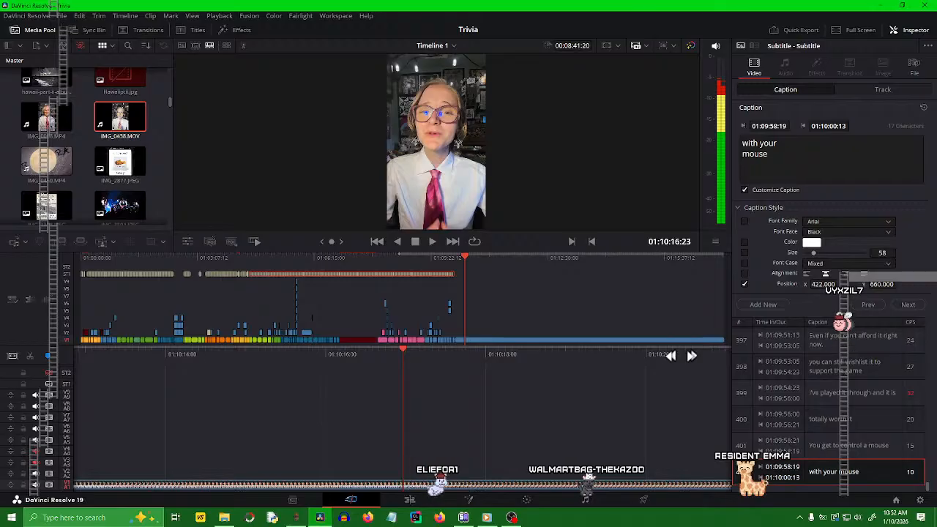
pyautogui.moveTo(618, 357); pyautogui.dragTo(212, 381)
pyautogui.moveTo(634, 356); pyautogui.dragTo(555, 357)
pyautogui.moveTo(449, 378); pyautogui.dragTo(346, 387)
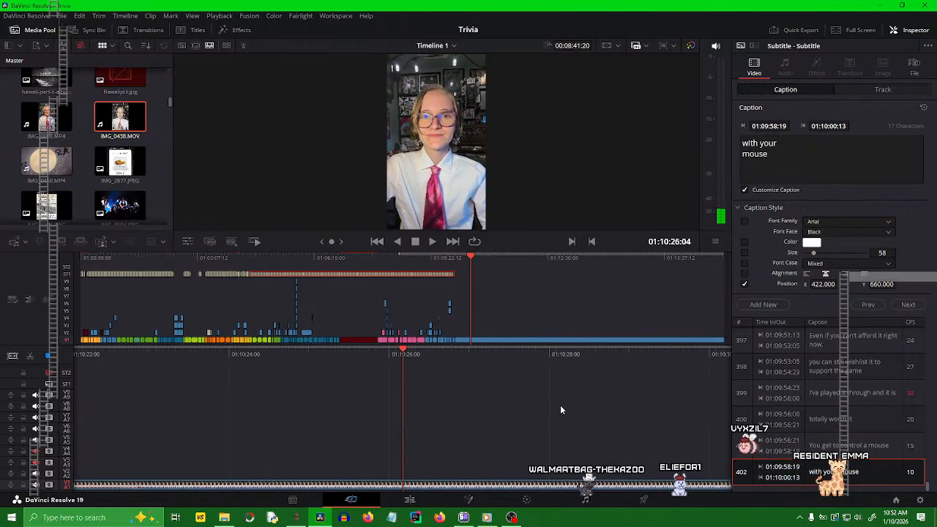
# - Split the IMG_0438.MOV clip at 01:10:31:15 and ripple delete the unused portion back to 01:10:00:13
pyautogui.click(559, 407)
pyautogui.press('space')
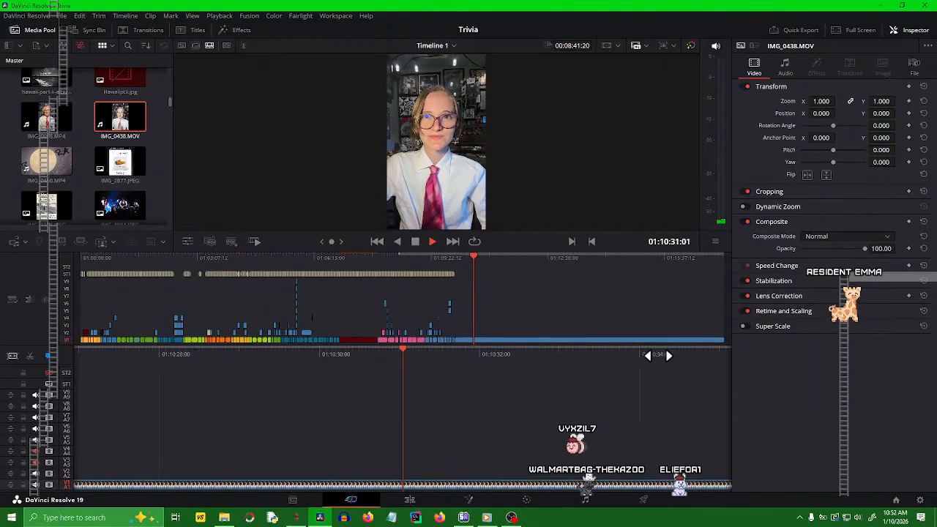
pyautogui.press('space')
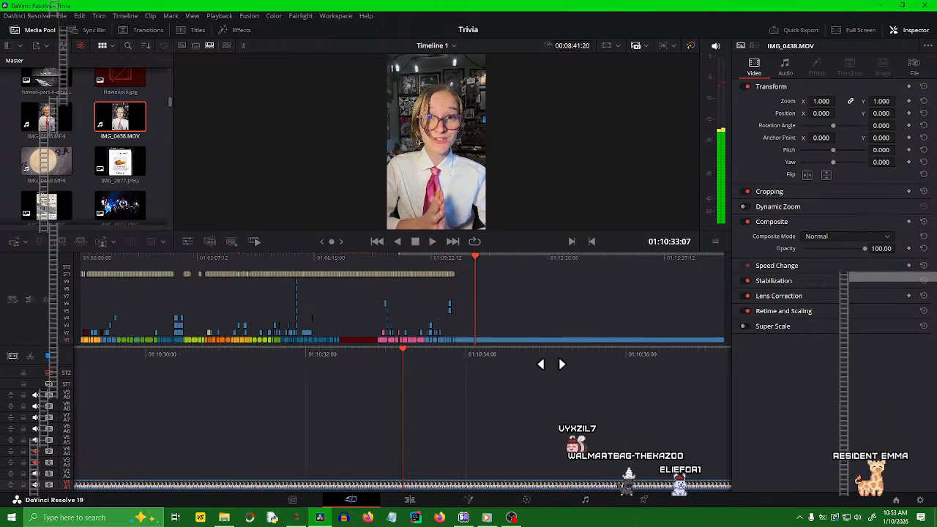
pyautogui.moveTo(551, 363); pyautogui.dragTo(722, 363)
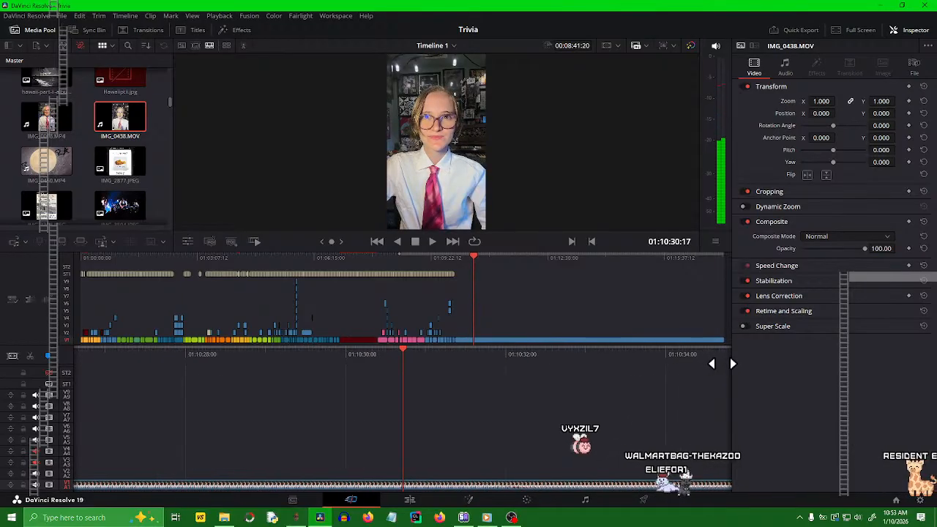
pyautogui.moveTo(586, 375); pyautogui.dragTo(537, 356)
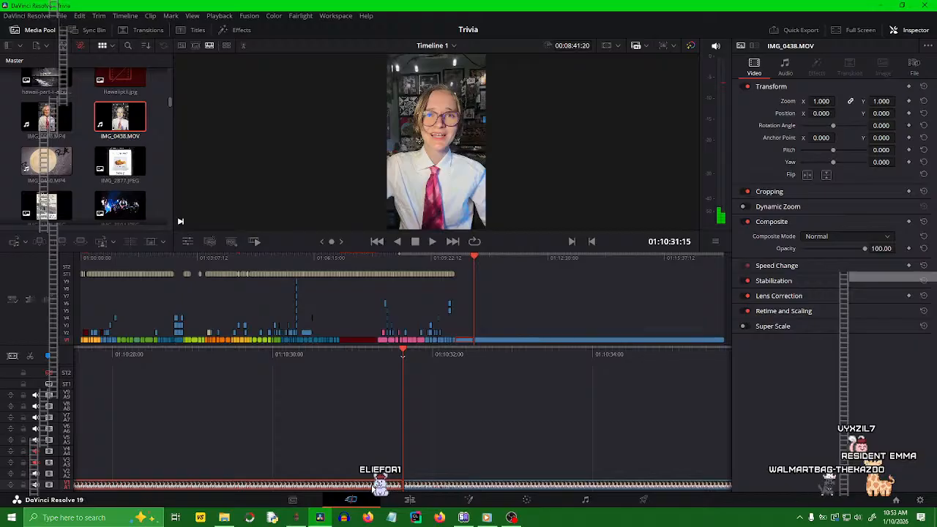
pyautogui.press('Delete')
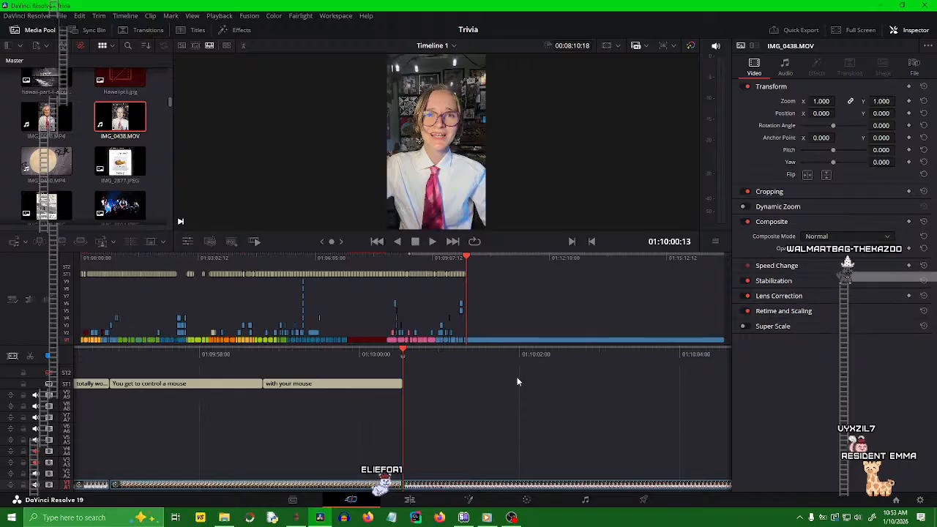
# - Play the remaining take and split the clip at 01:10:09:17, where the spoken sentence ends
pyautogui.press('space')
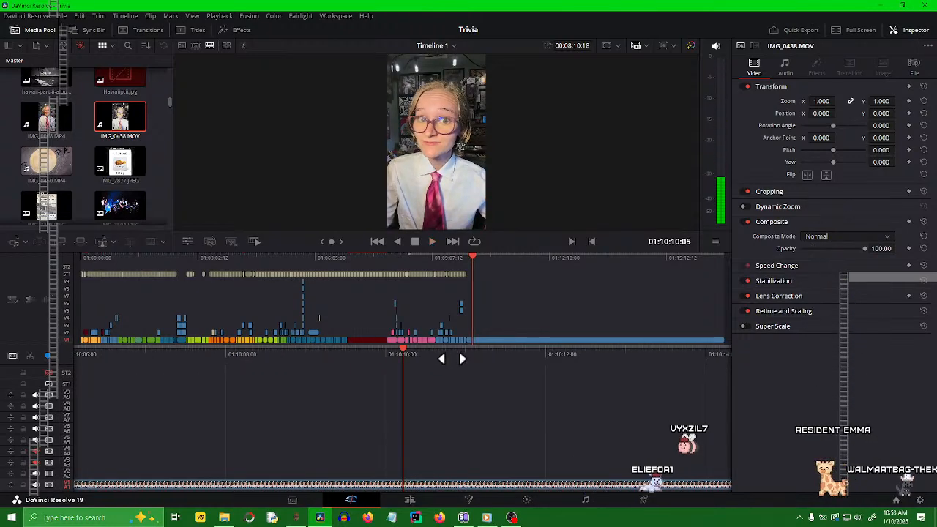
pyautogui.moveTo(476, 354); pyautogui.dragTo(515, 363)
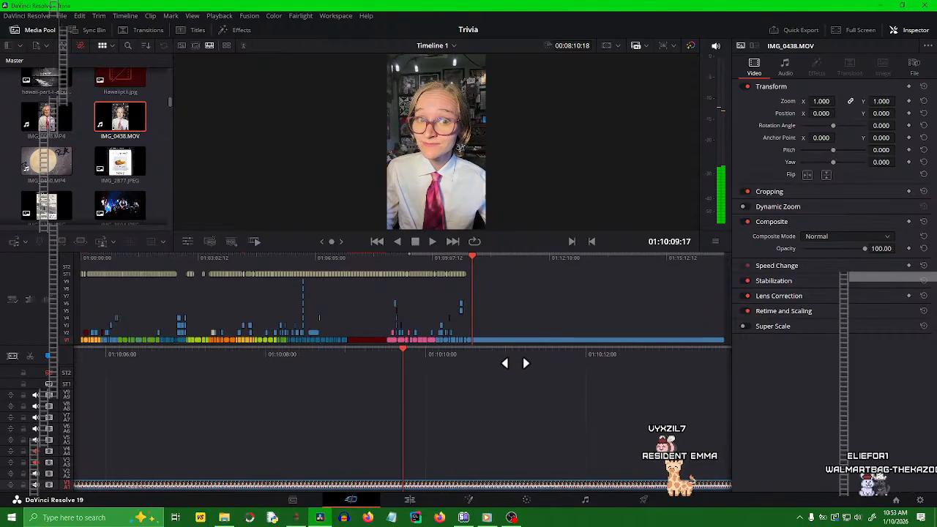
pyautogui.click(30, 357)
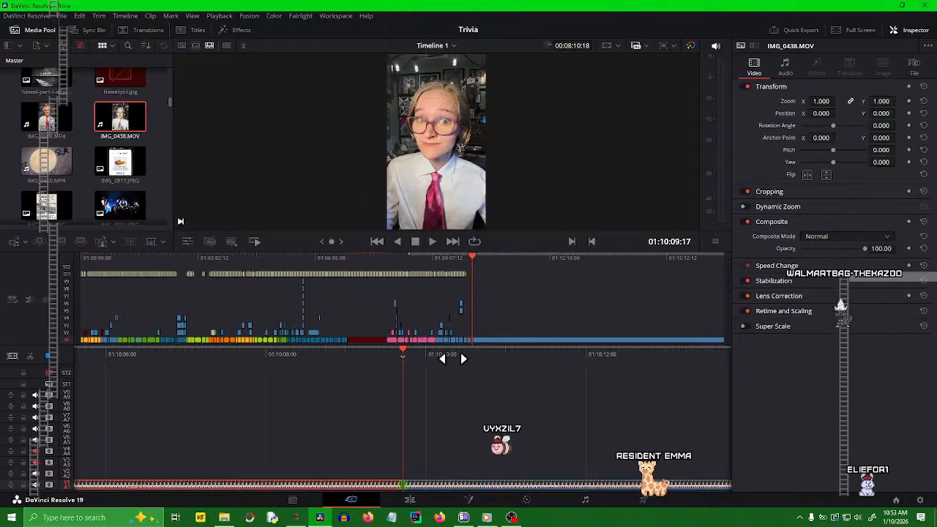
# - Review the take, split the clip at 01:10:11:13 and ripple delete the segment between 01:10:09:17 and that cut
pyautogui.moveTo(452, 358); pyautogui.dragTo(687, 371)
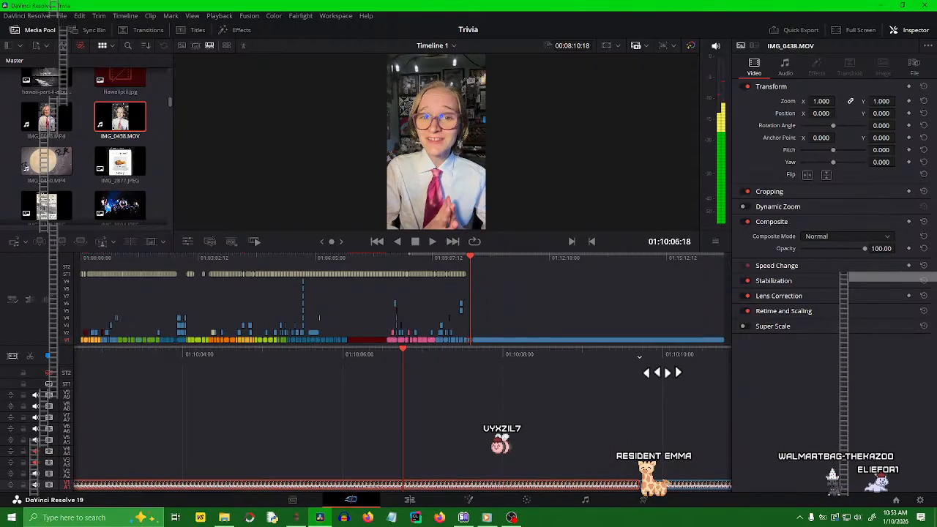
pyautogui.moveTo(429, 353); pyautogui.dragTo(728, 373)
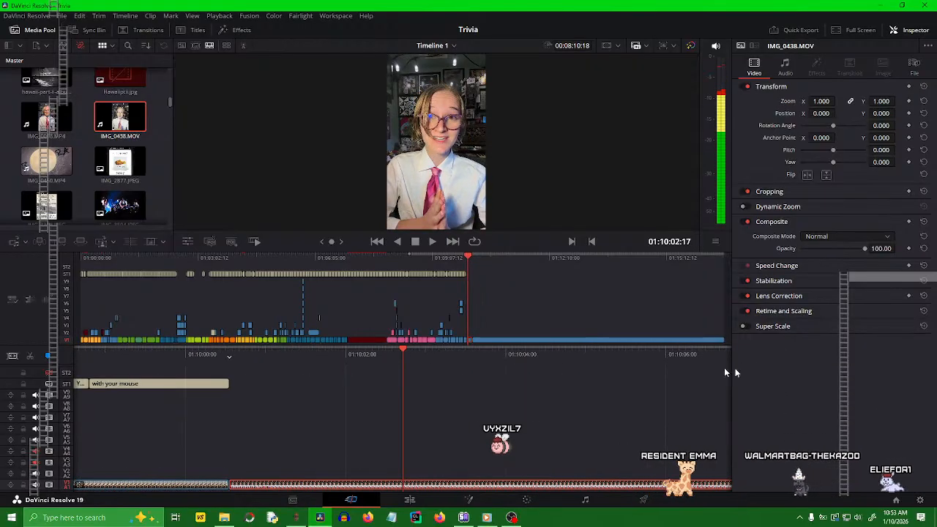
pyautogui.moveTo(490, 354); pyautogui.dragTo(654, 376)
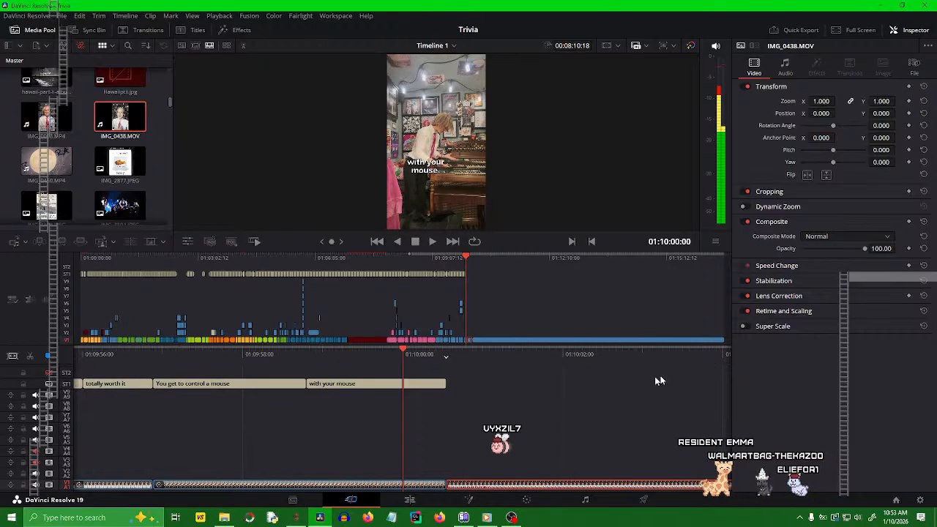
pyautogui.press('space')
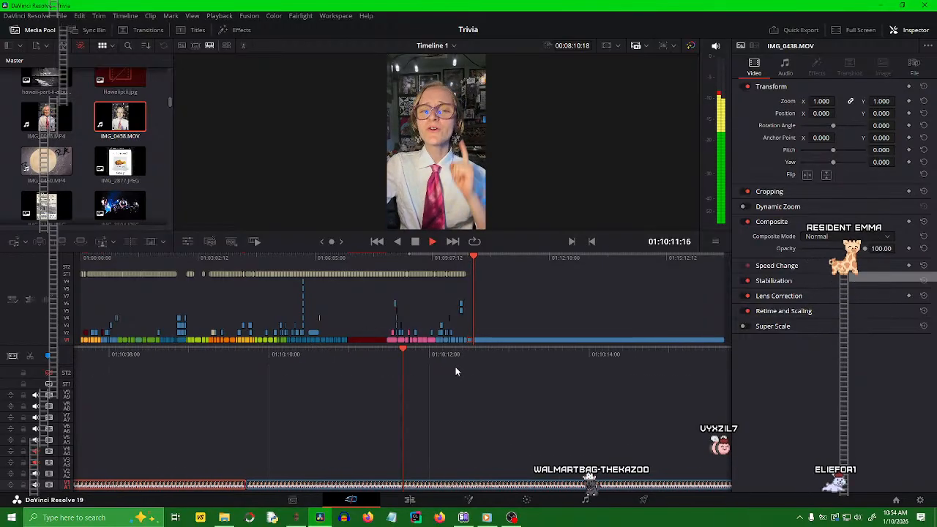
pyautogui.press('space')
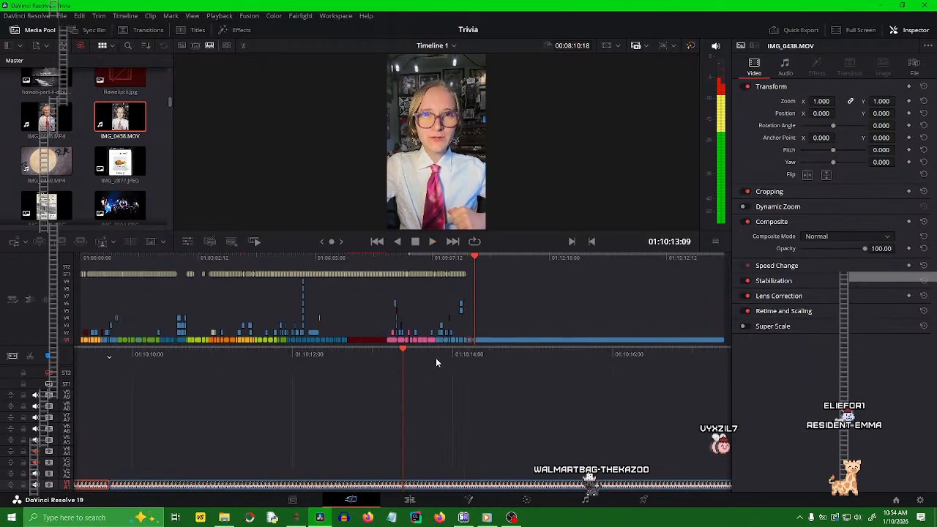
pyautogui.moveTo(452, 355); pyautogui.dragTo(563, 382)
pyautogui.click(428, 479)
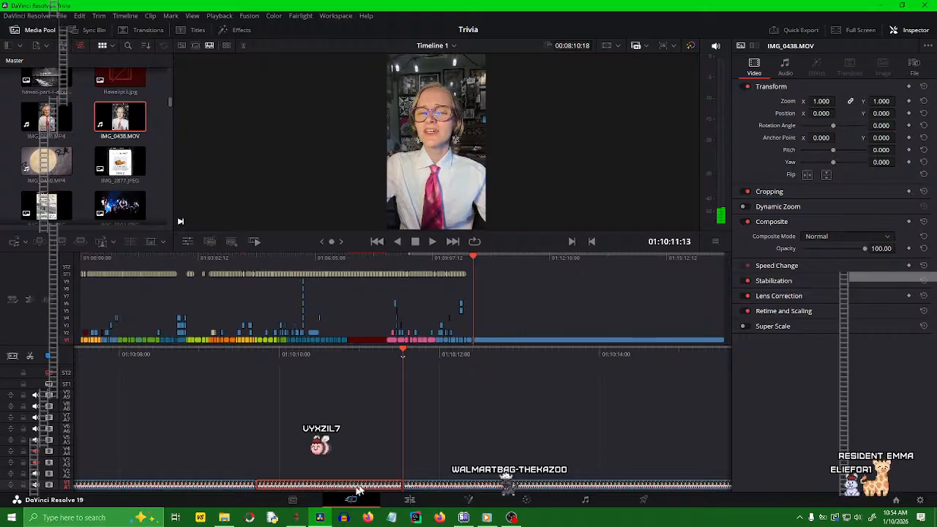
pyautogui.press('Delete')
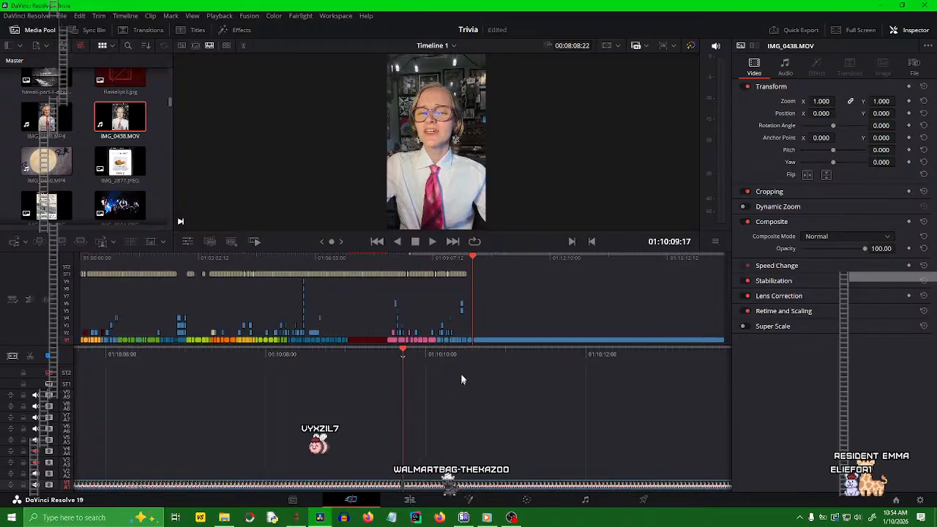
# - Check the footage across the new cut and split the following clip at 01:10:18:12, just before the next spoken take
pyautogui.moveTo(487, 355); pyautogui.dragTo(524, 429)
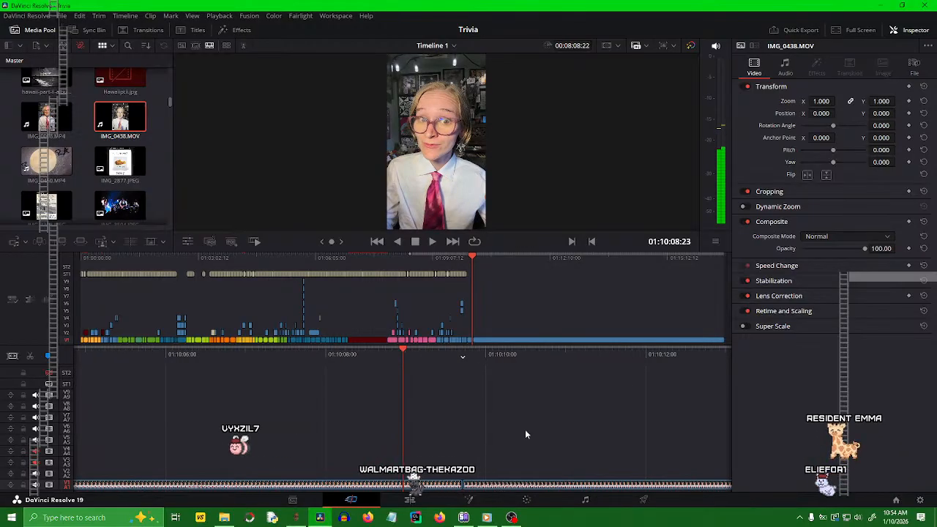
pyautogui.press('space')
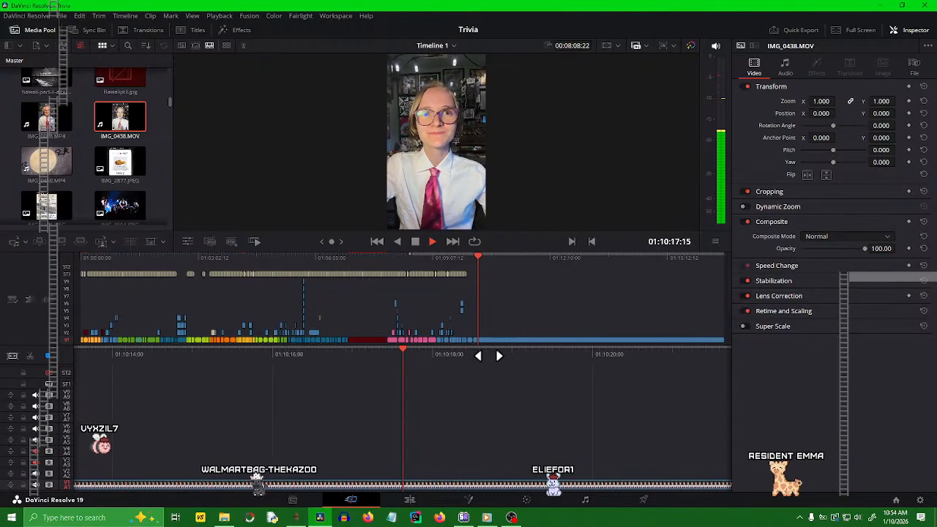
pyautogui.press('space')
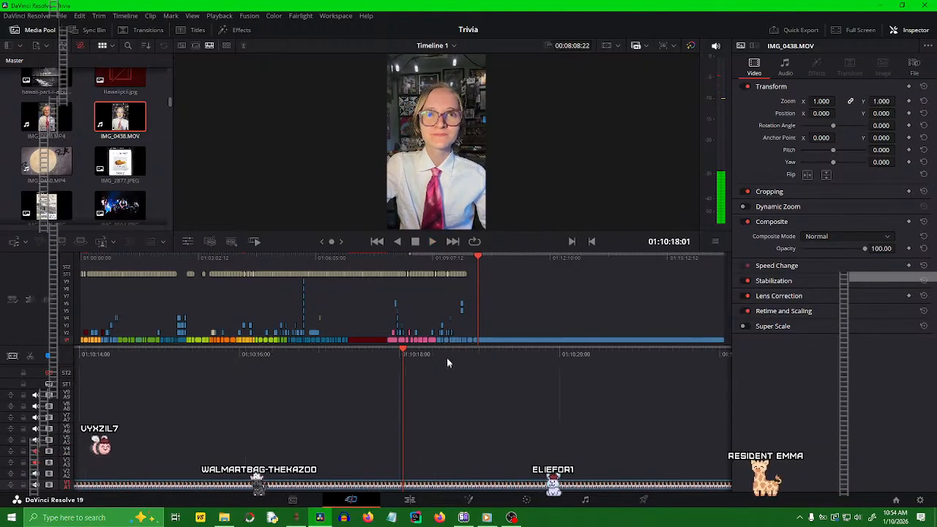
pyautogui.click(433, 242)
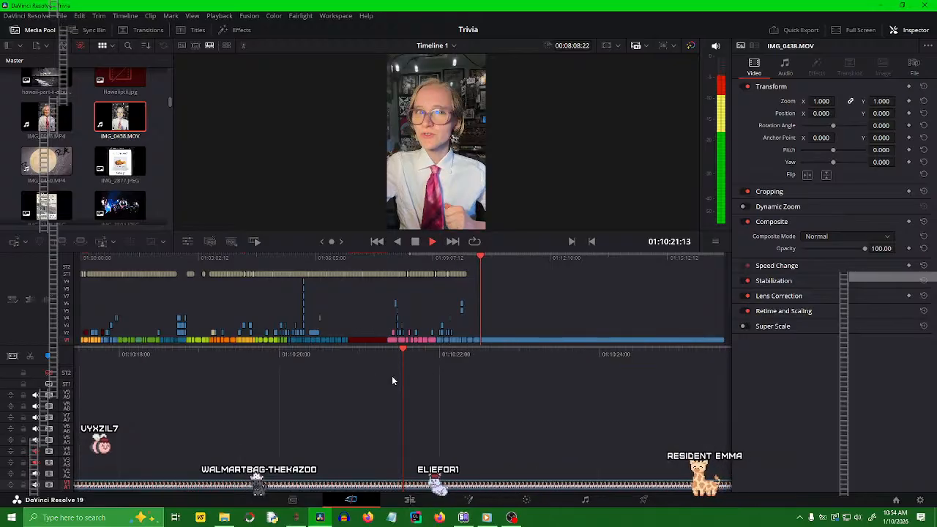
pyautogui.press('space')
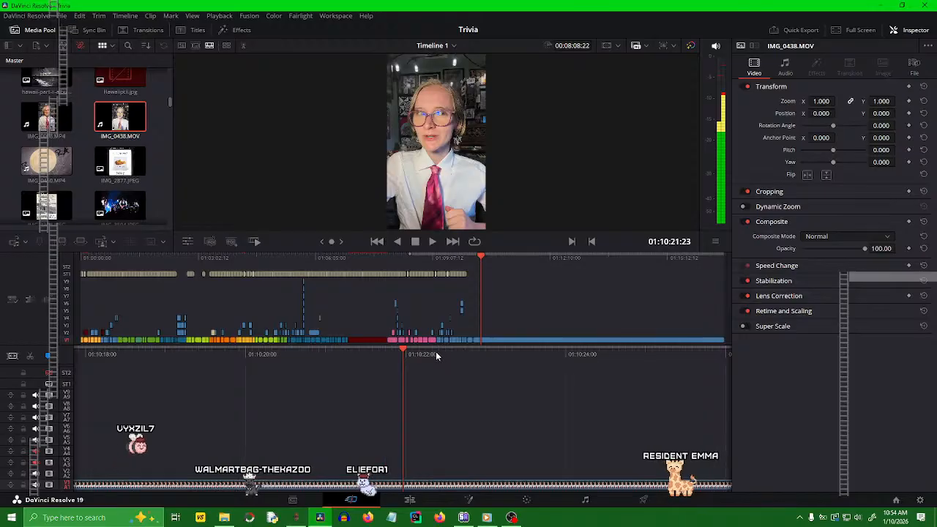
pyautogui.moveTo(411, 352); pyautogui.dragTo(510, 353)
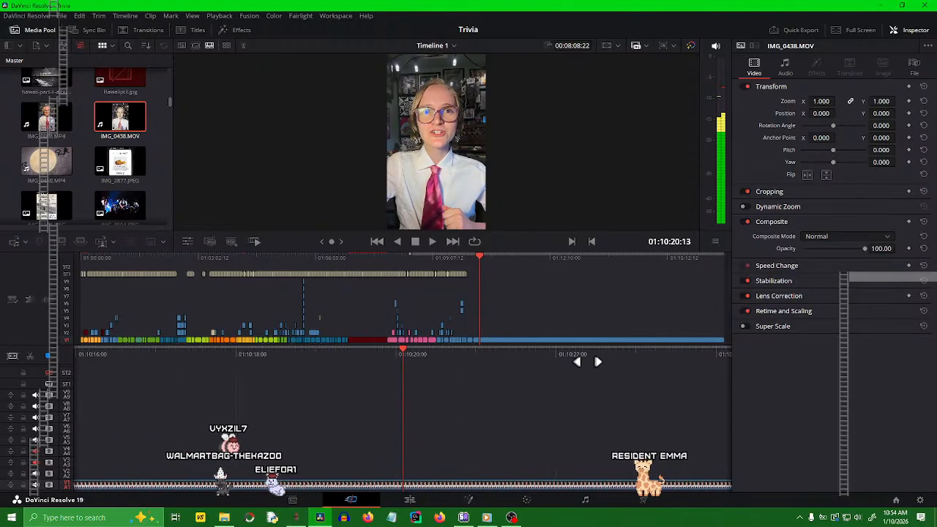
pyautogui.moveTo(586, 361); pyautogui.dragTo(699, 385)
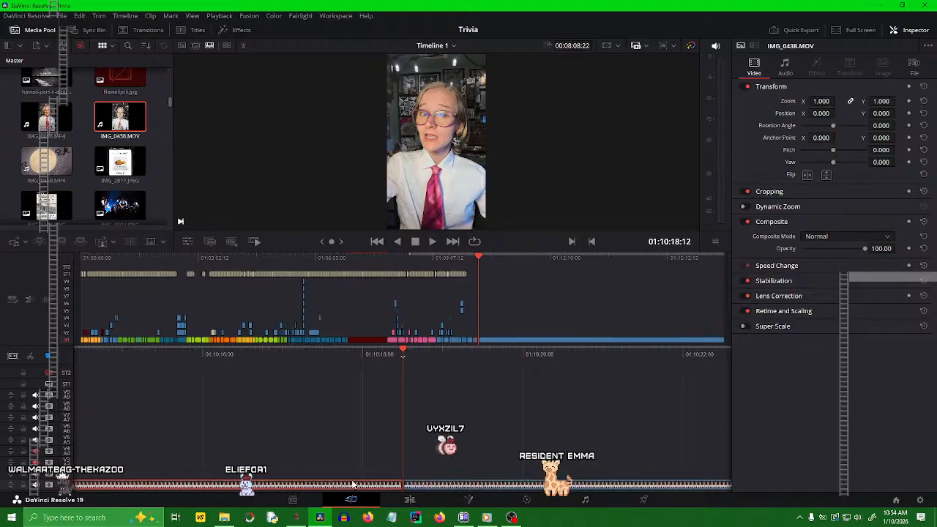
# - Ripple delete the segment between 01:10:09:17 and 01:10:18:12, and play the footage across the new join
pyautogui.press('Delete')
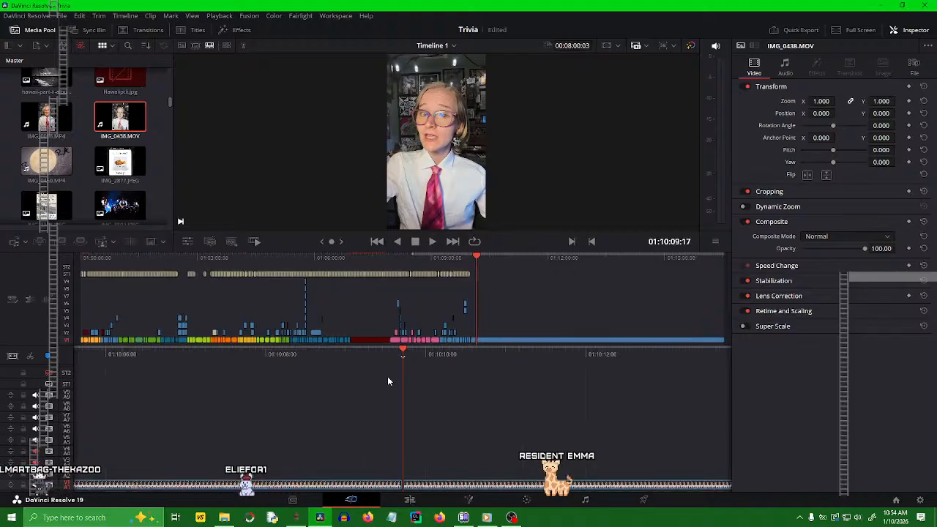
pyautogui.moveTo(362, 358); pyautogui.dragTo(445, 366)
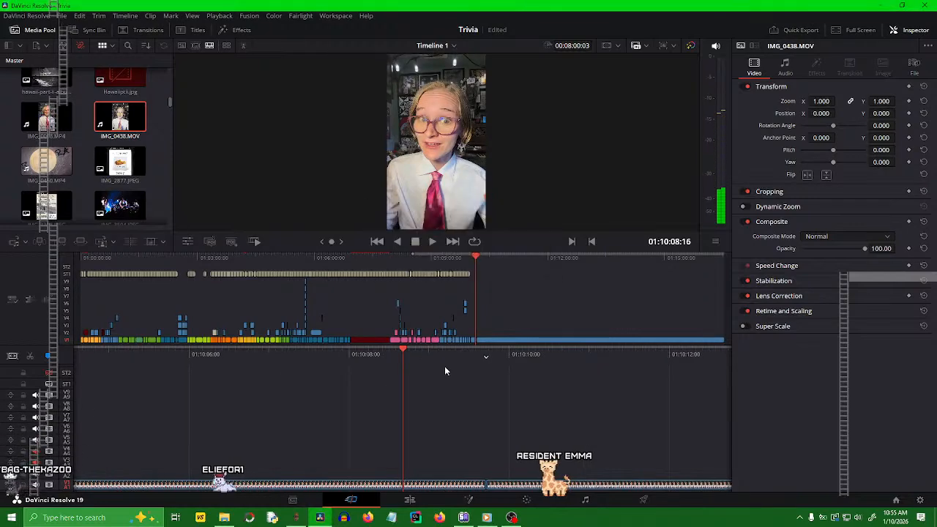
pyautogui.press('space')
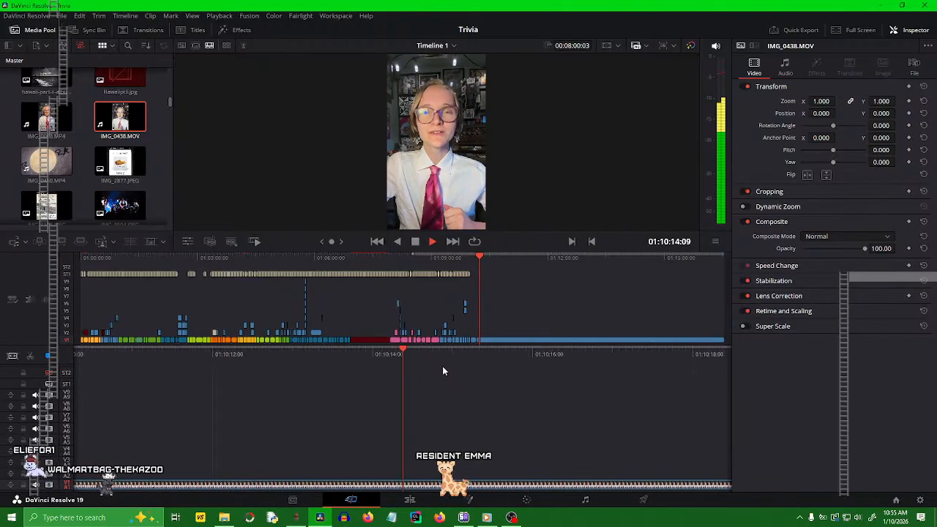
pyautogui.press('space')
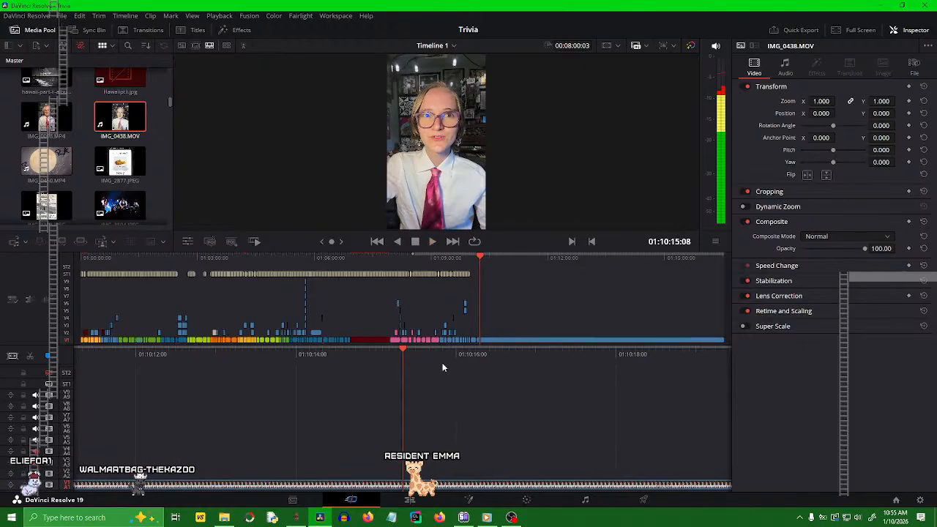
pyautogui.press('space')
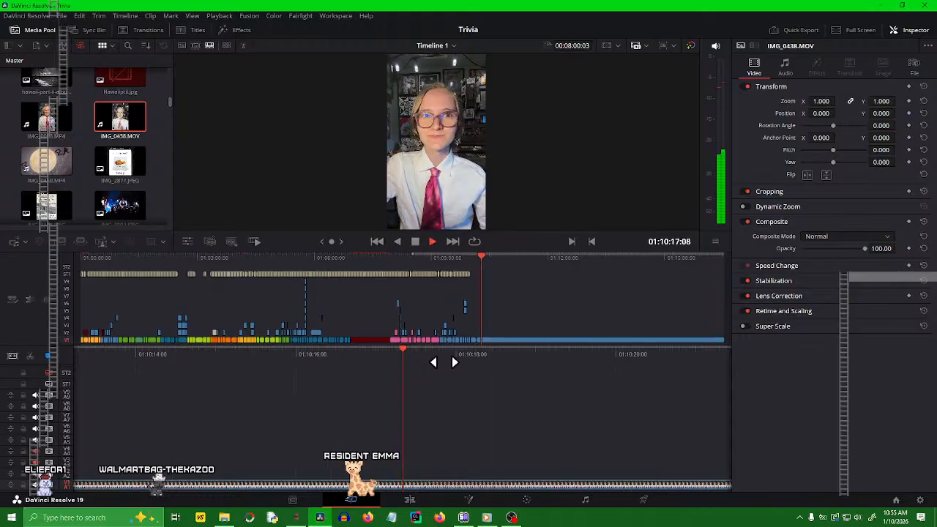
pyautogui.press('space')
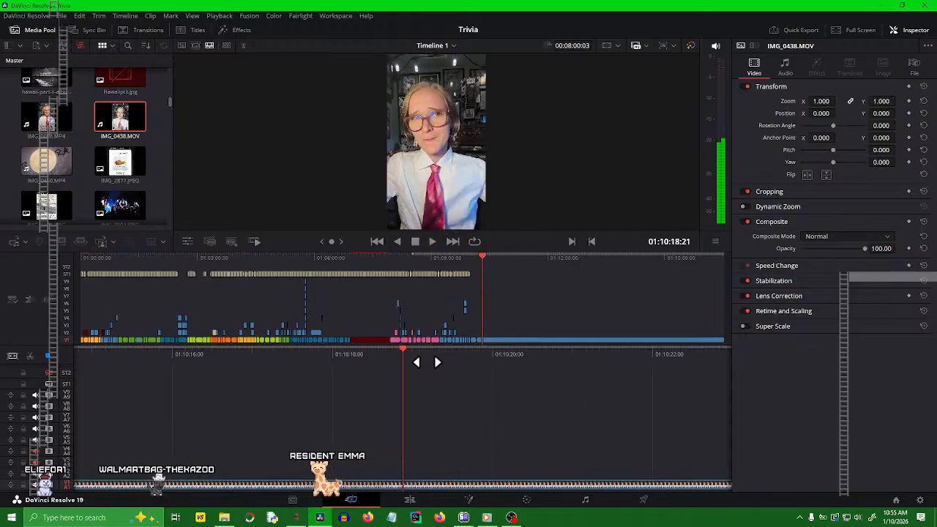
# - Split the talking clip at 01:10:17:07 and ripple delete the segment from 01:10:09:17 to that cut
pyautogui.press('j')
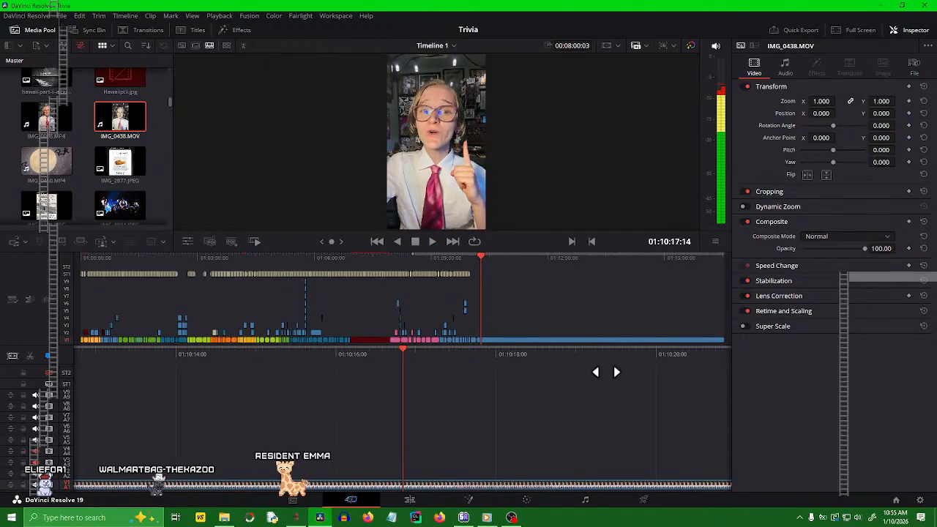
pyautogui.moveTo(574, 370)
pyautogui.mouseDown()
pyautogui.moveTo(542, 369)
pyautogui.moveTo(564, 365)
pyautogui.mouseUp()
pyautogui.click(437, 483)
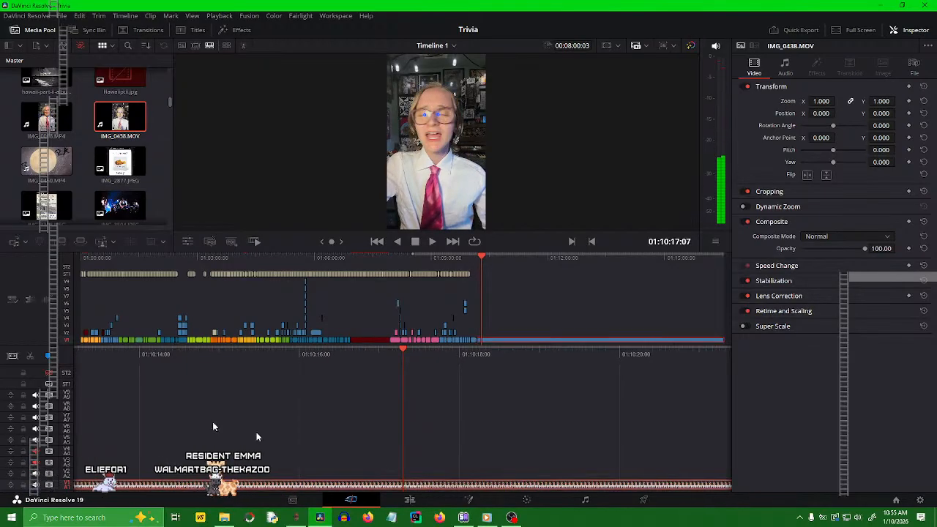
pyautogui.click(34, 356)
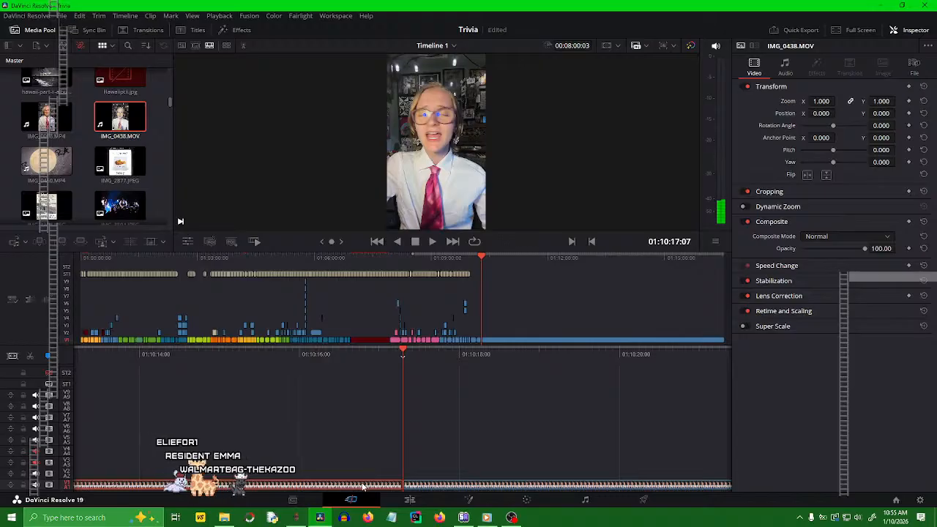
pyautogui.press('Delete')
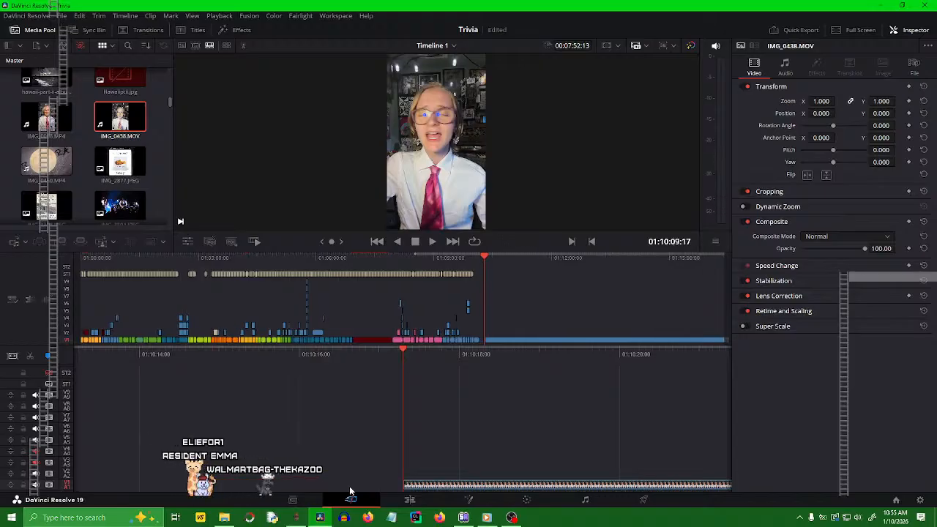
# - Play the talking clip from just before the 01:10:09:17 cut to check the join and the following speech
pyautogui.moveTo(480, 366); pyautogui.dragTo(497, 365)
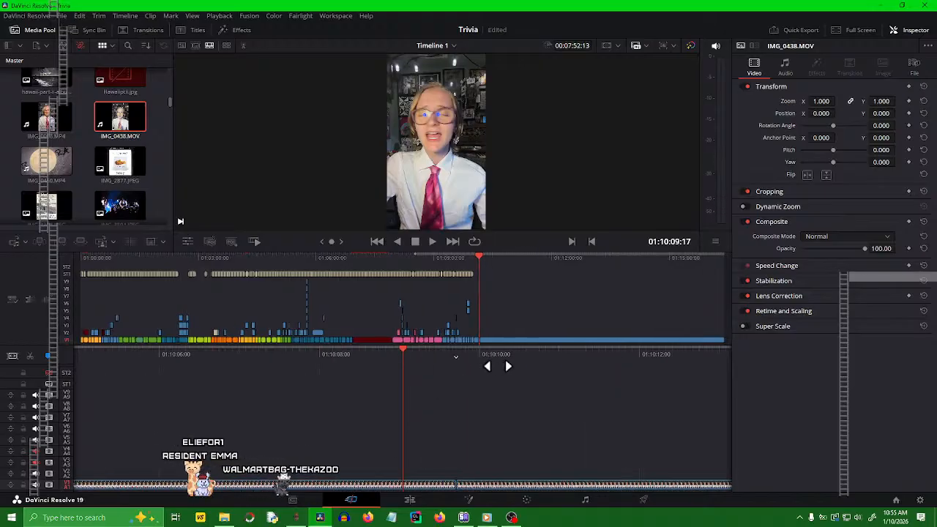
pyautogui.press('space')
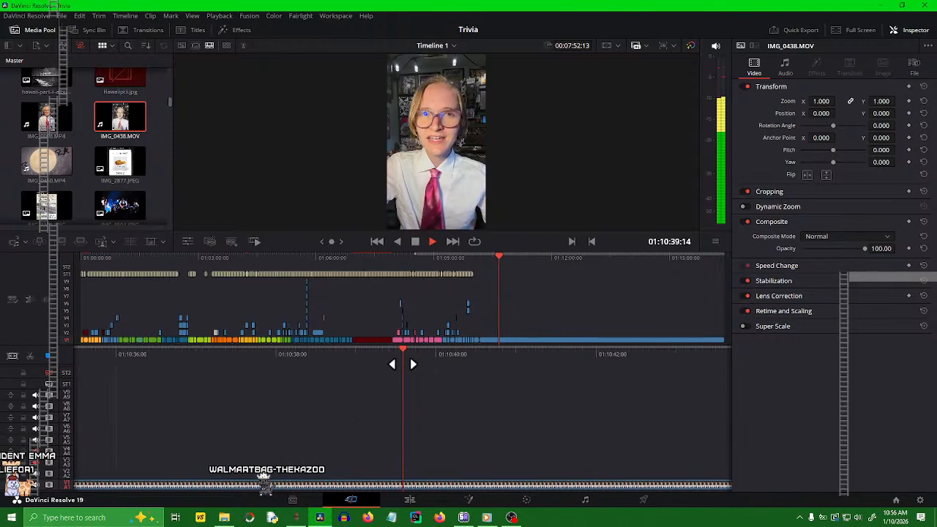
pyautogui.press('space')
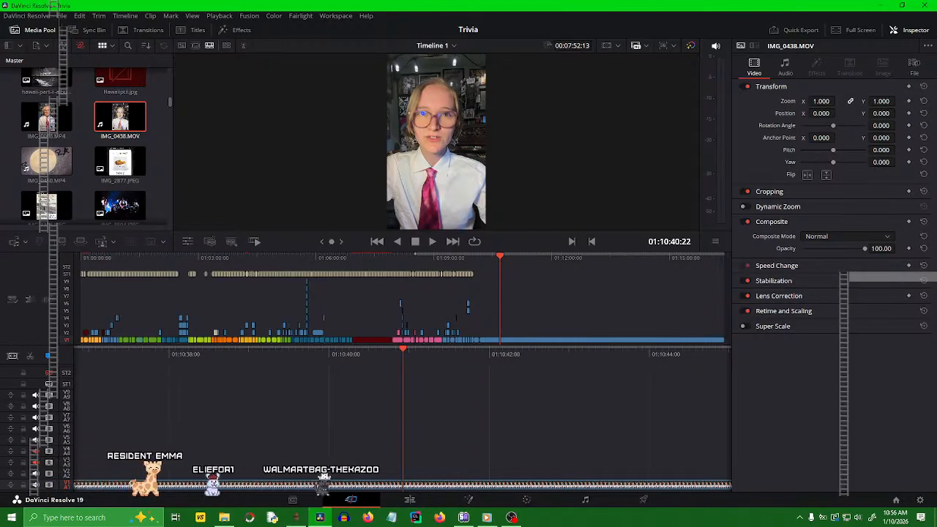
# - Split the talking clip at 01:10:58:13, at the closing smile, and delete all the footage after the cut
pyautogui.moveTo(558, 352); pyautogui.dragTo(644, 374)
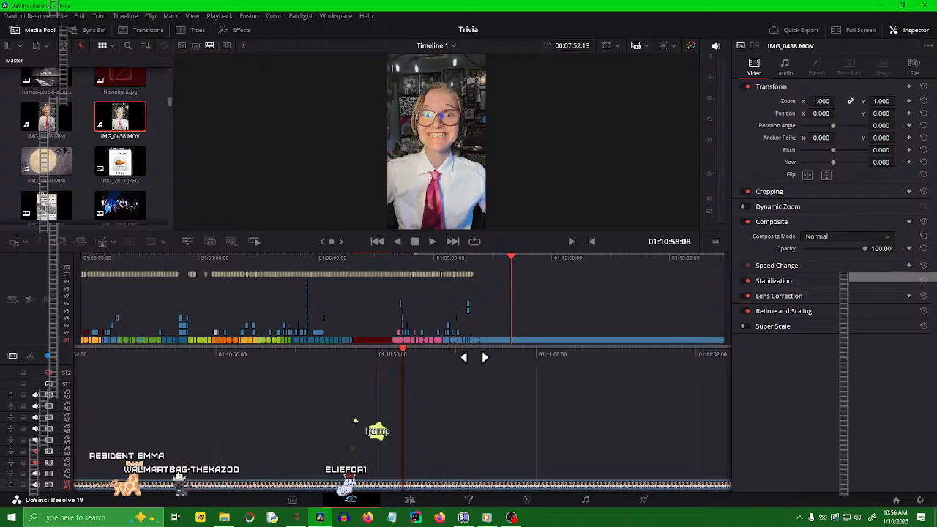
pyautogui.moveTo(485, 352); pyautogui.dragTo(509, 359)
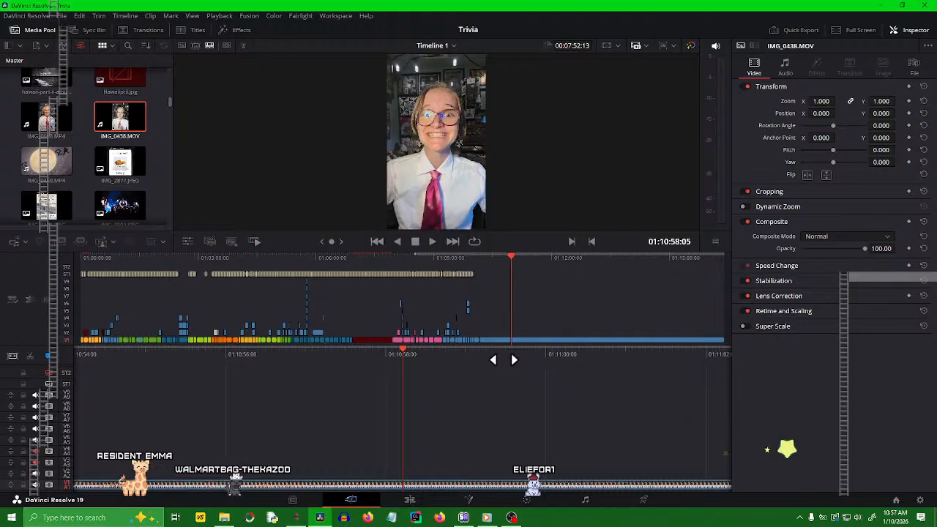
pyautogui.moveTo(503, 359); pyautogui.dragTo(463, 374)
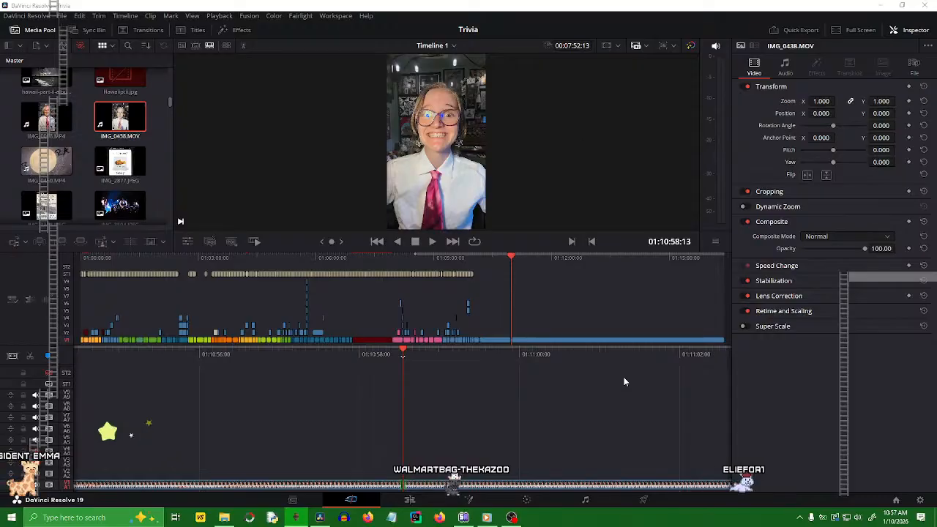
pyautogui.click(523, 486)
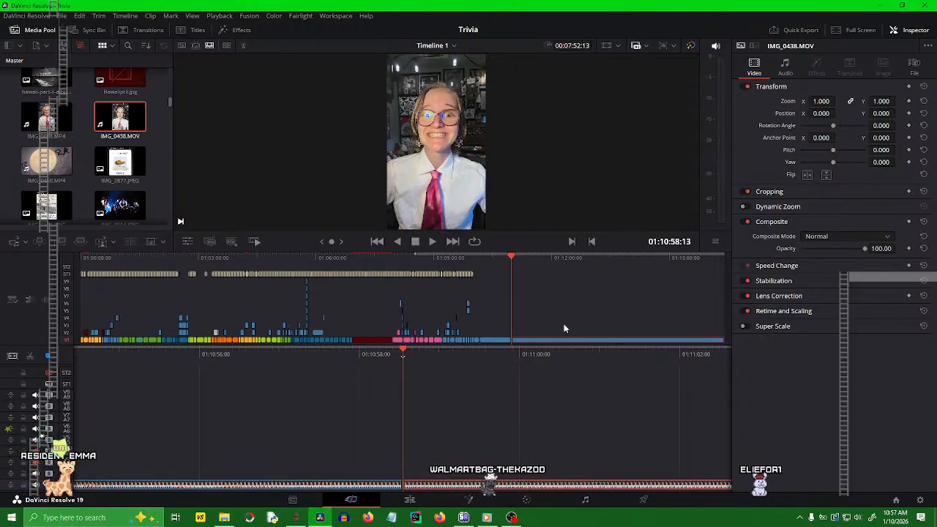
pyautogui.click(489, 341)
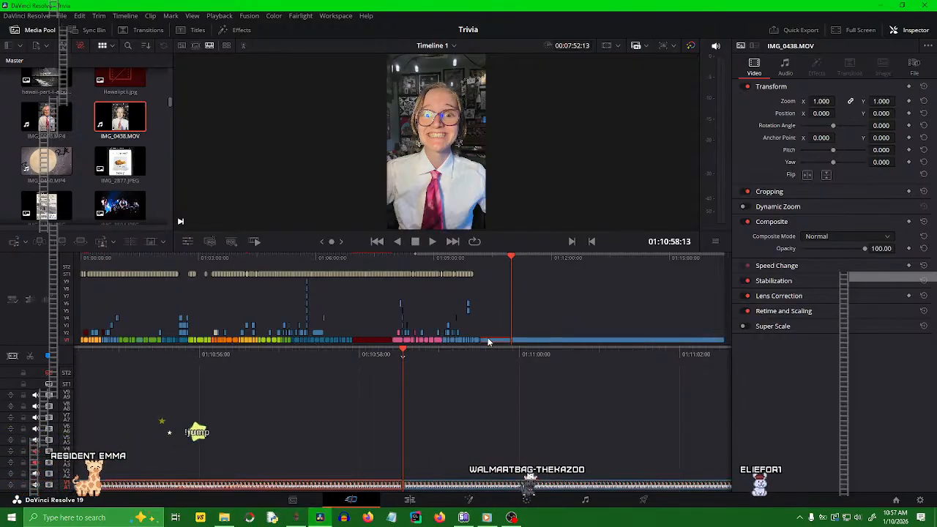
pyautogui.click(545, 487)
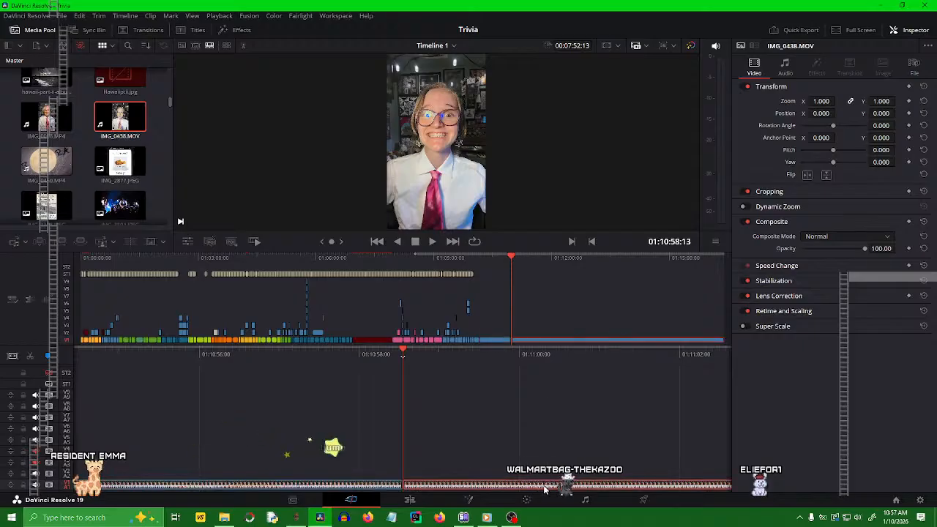
pyautogui.press('Delete')
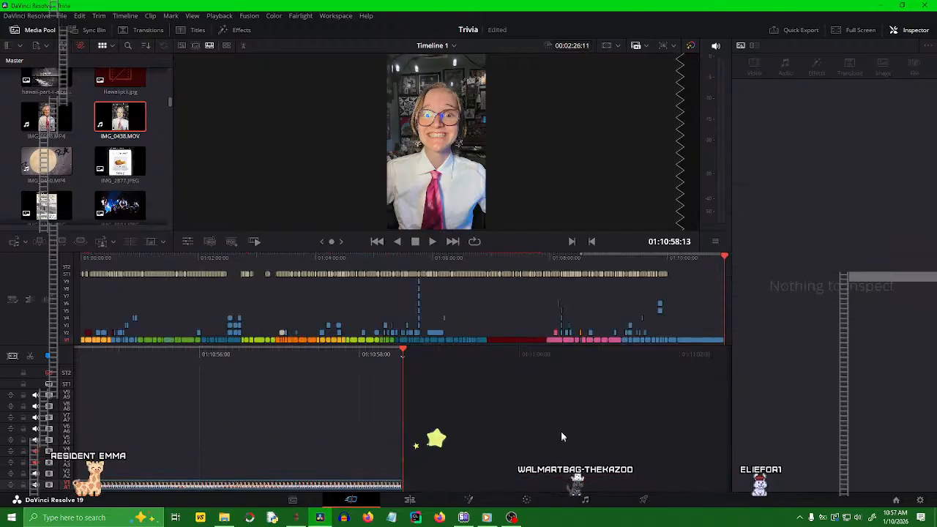
# - Review the start of the new talking section and extend the last "with your mouse" subtitle to 01:10:04:00
pyautogui.click(668, 257)
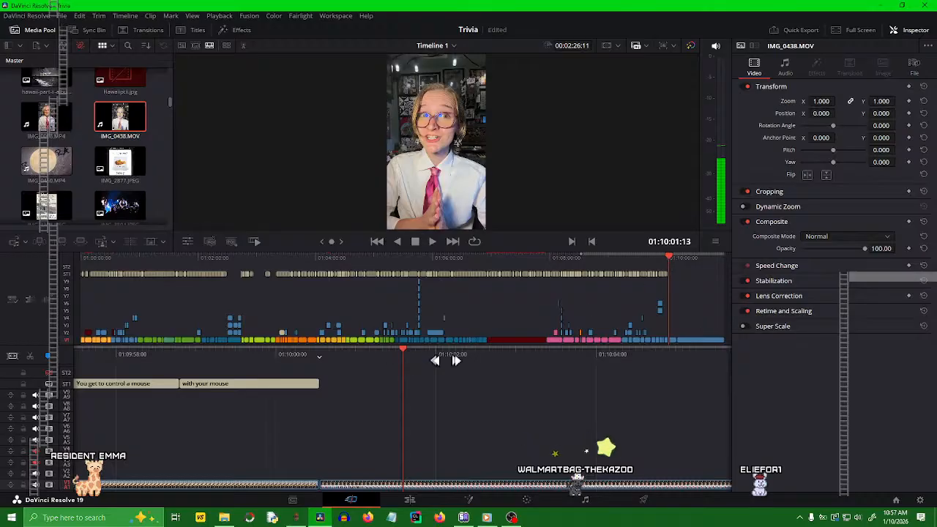
pyautogui.moveTo(445, 360); pyautogui.dragTo(560, 357)
pyautogui.press('space')
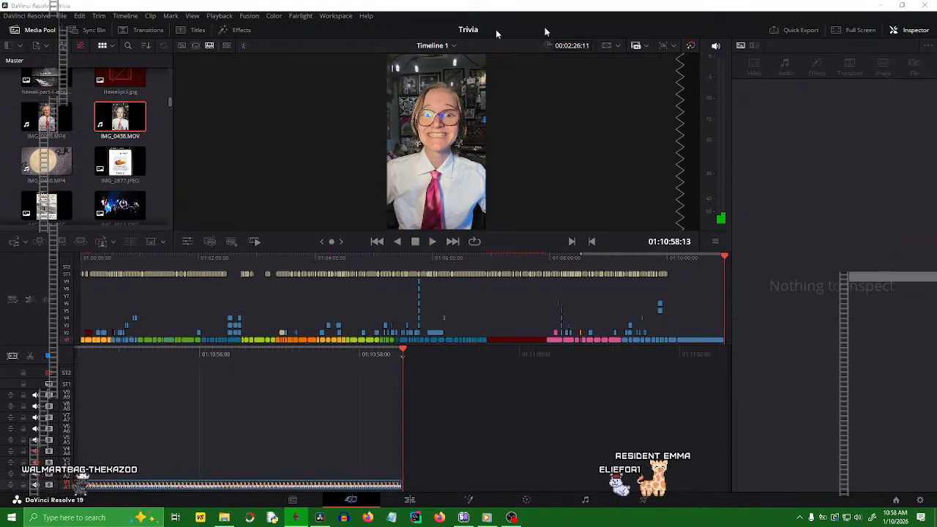
pyautogui.click(668, 256)
pyautogui.moveTo(318, 383); pyautogui.dragTo(594, 381)
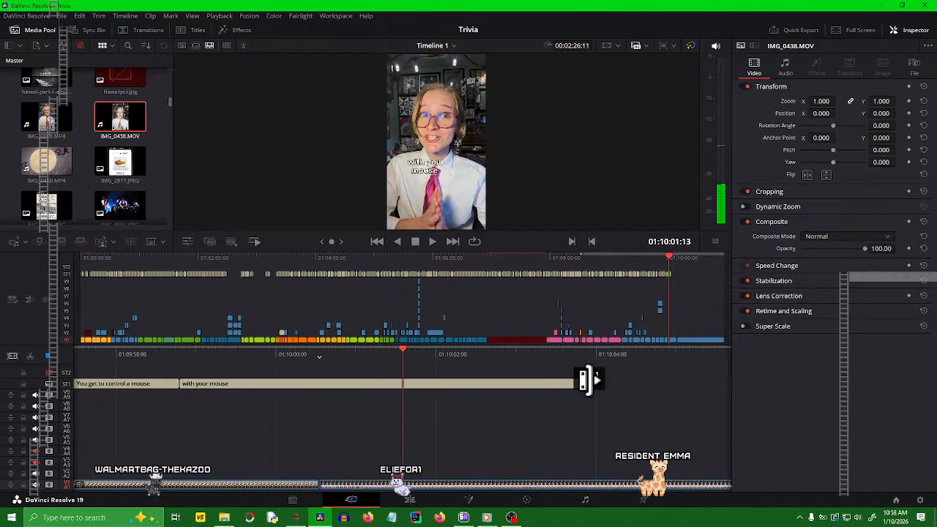
# - Split the extended "with your mouse" subtitle at 01:10:00:13, where the new talking clip begins
pyautogui.moveTo(412, 358); pyautogui.dragTo(466, 369)
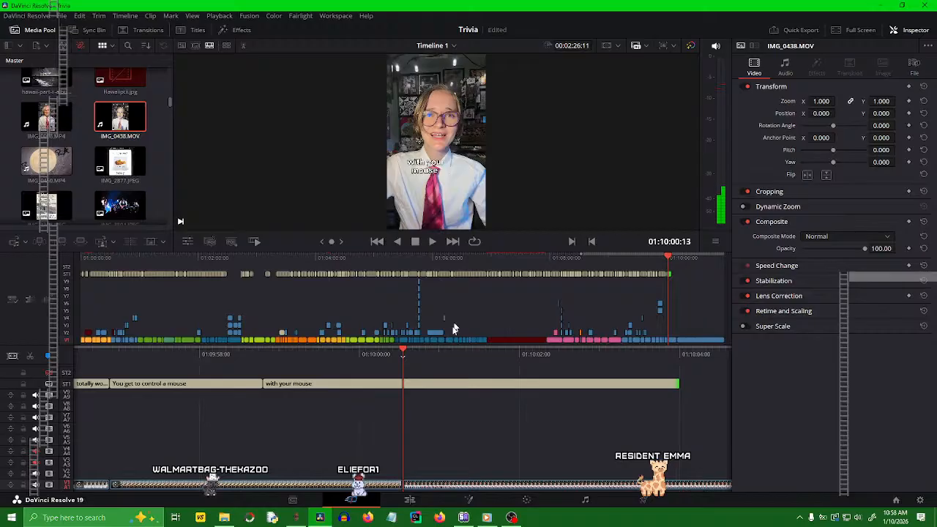
pyautogui.click(448, 387)
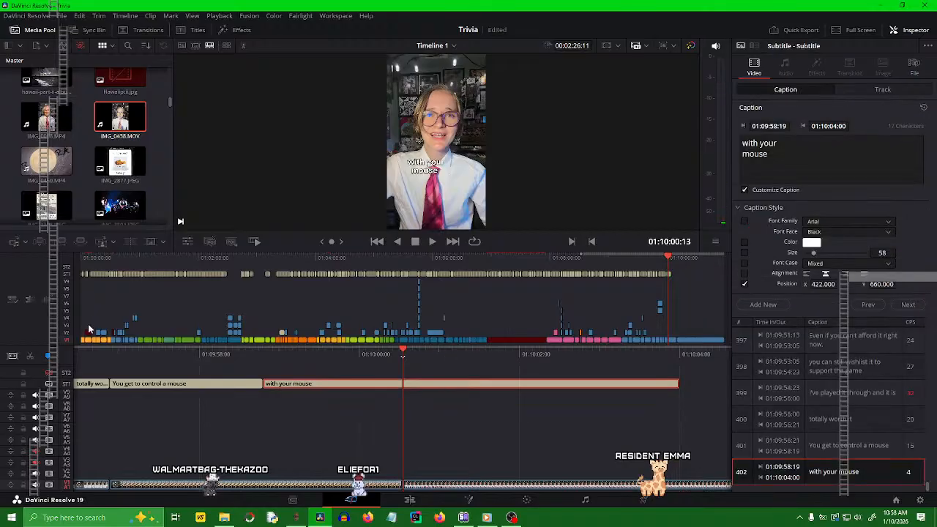
pyautogui.click(32, 357)
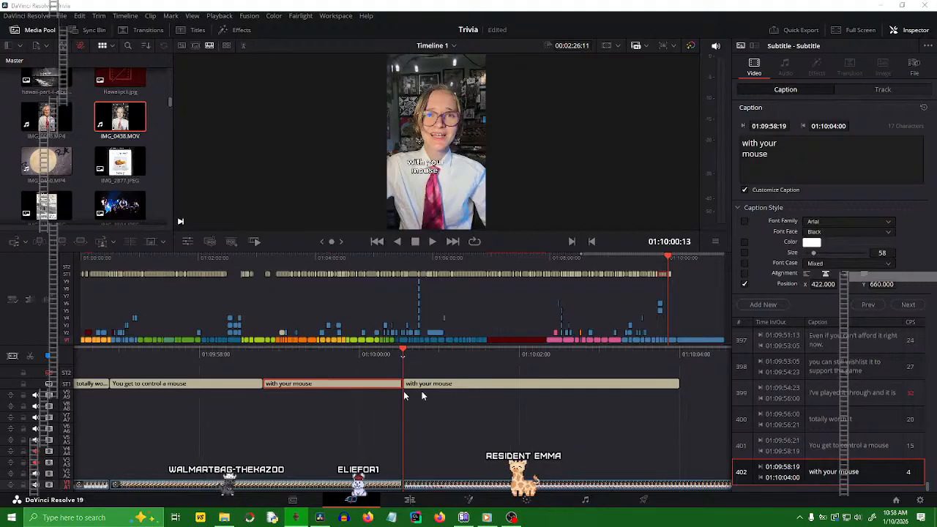
# - Replace the second subtitle's text with "Did you know about each of Tally Hall releases?", breaking lines after "know", "of" and "Hall"
pyautogui.click(472, 386)
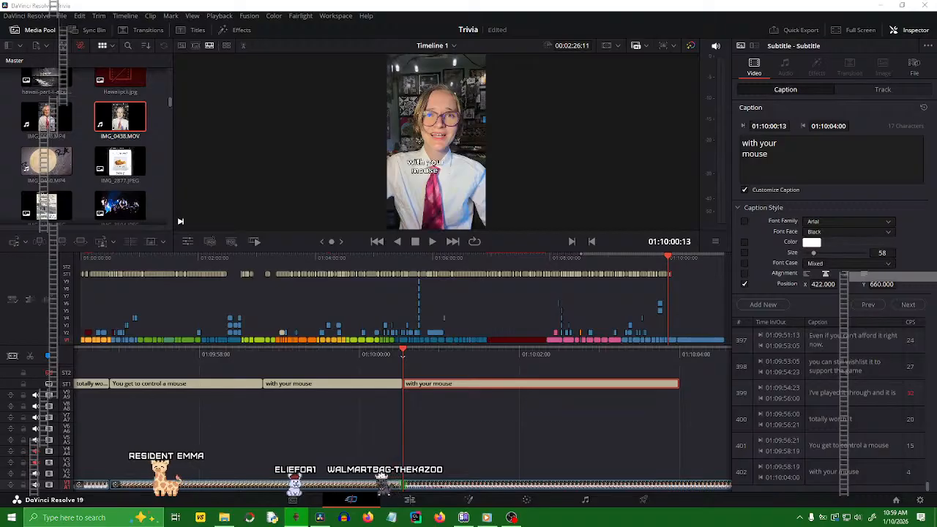
pyautogui.click(796, 142)
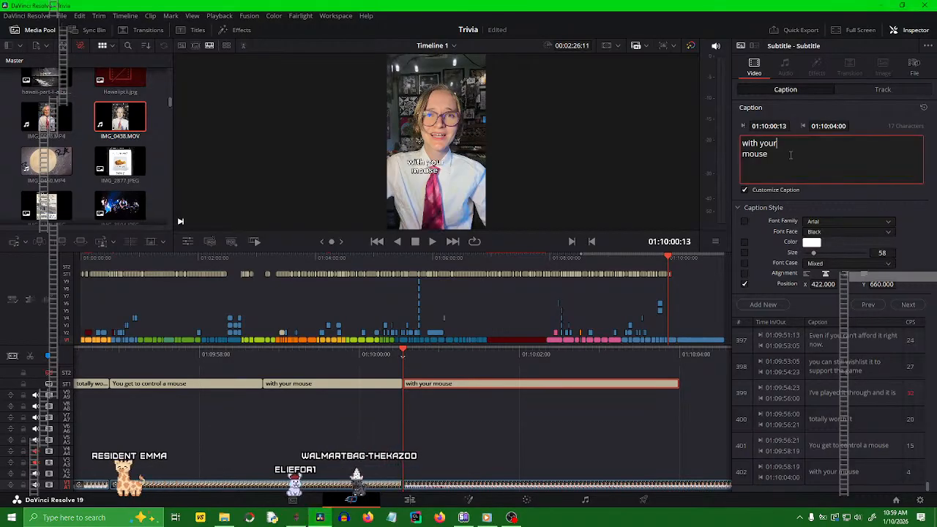
pyautogui.write('Did you know about each of Tally Hall releases?')
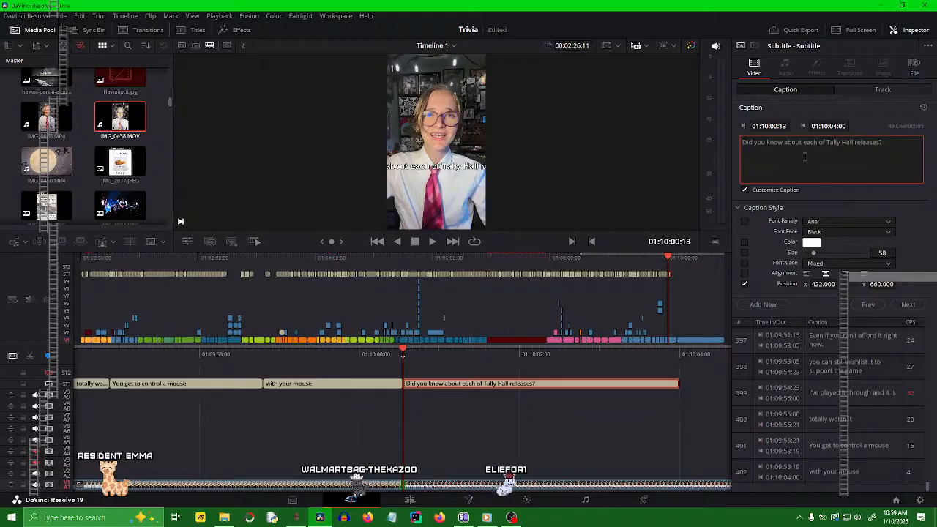
pyautogui.press('Return')
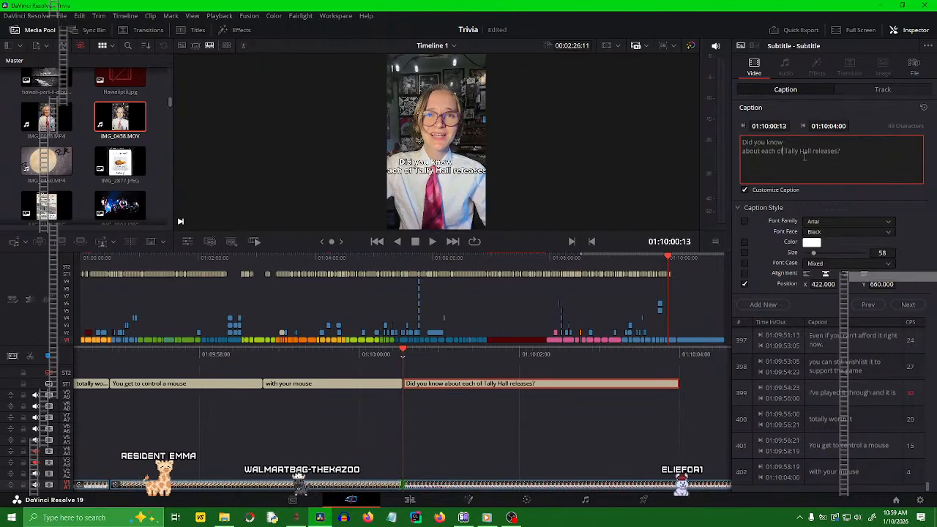
pyautogui.press('Return')
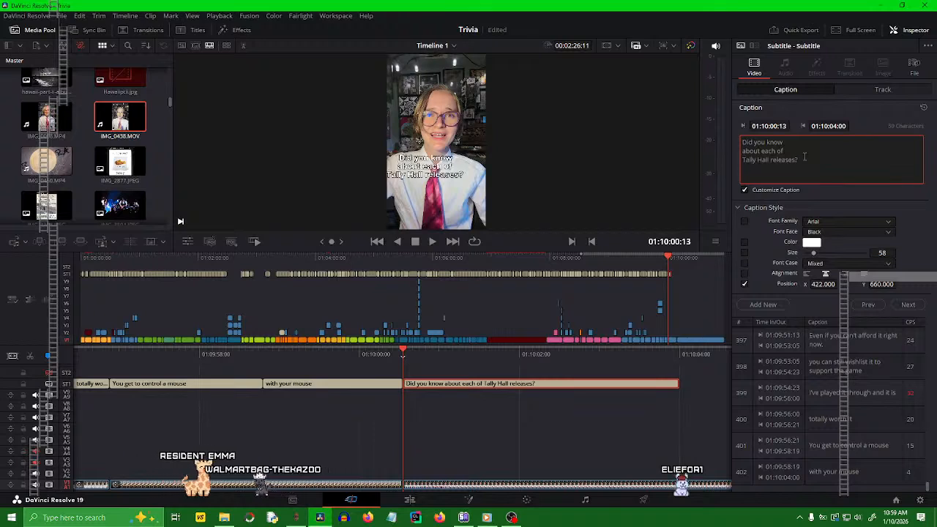
pyautogui.press('Return')
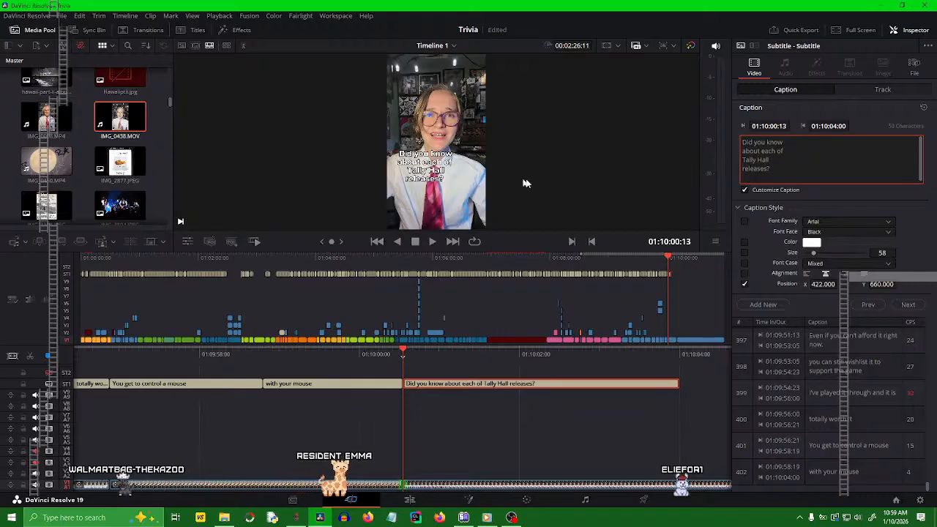
pyautogui.click(747, 179)
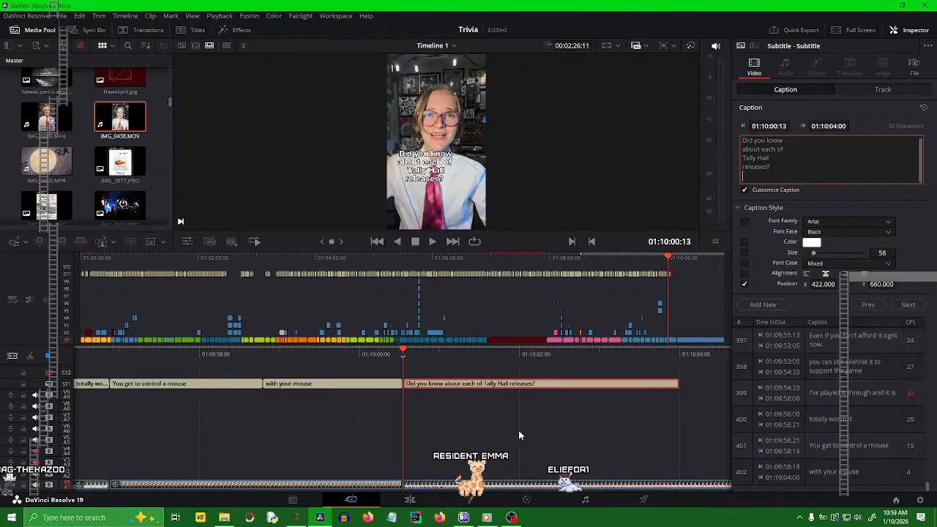
# - Play across the subtitle change at 01:10:00:13 to check the new caption against the speech
pyautogui.moveTo(487, 356); pyautogui.dragTo(555, 357)
pyautogui.press('space')
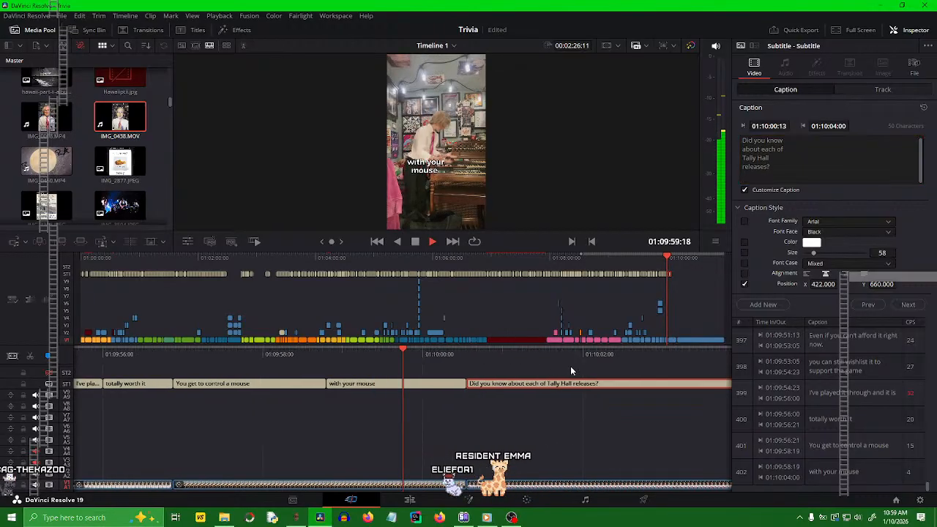
pyautogui.press('space')
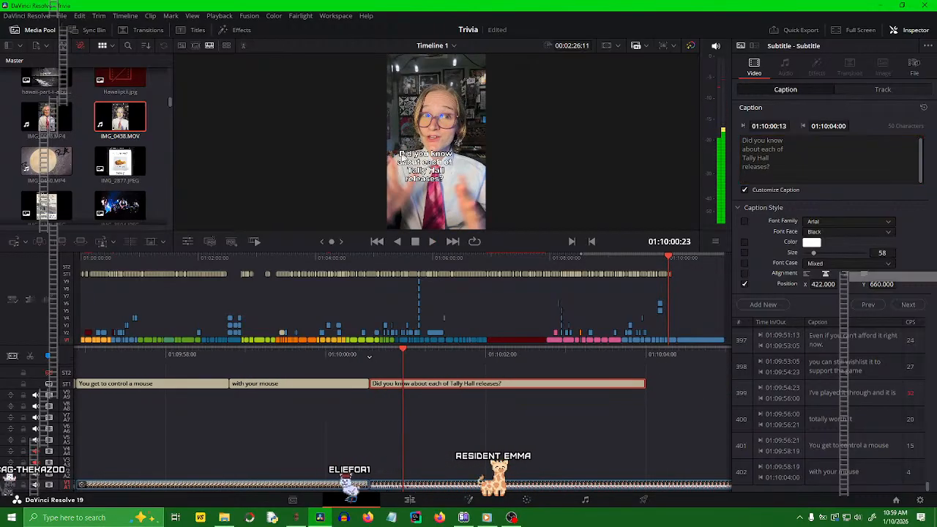
# - Replay the transition from the piano clip into the new talking clip, starting around 01:09:58:08, to judge the talking clip's opening
pyautogui.moveTo(398, 358); pyautogui.dragTo(625, 360)
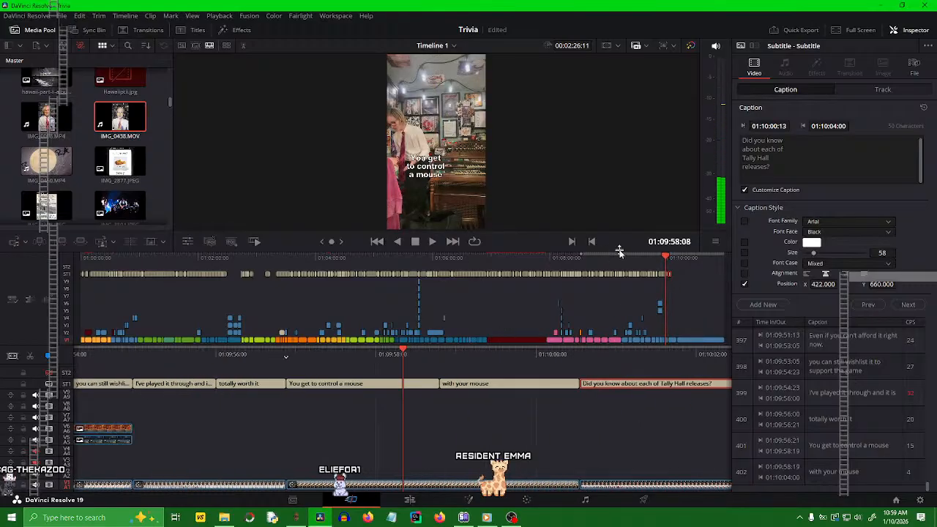
pyautogui.press('space')
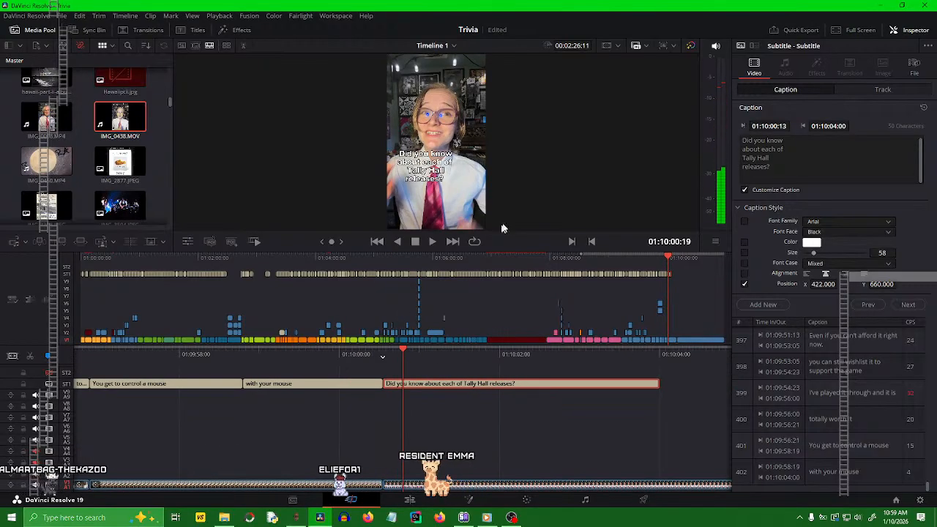
pyautogui.moveTo(452, 363); pyautogui.dragTo(515, 363)
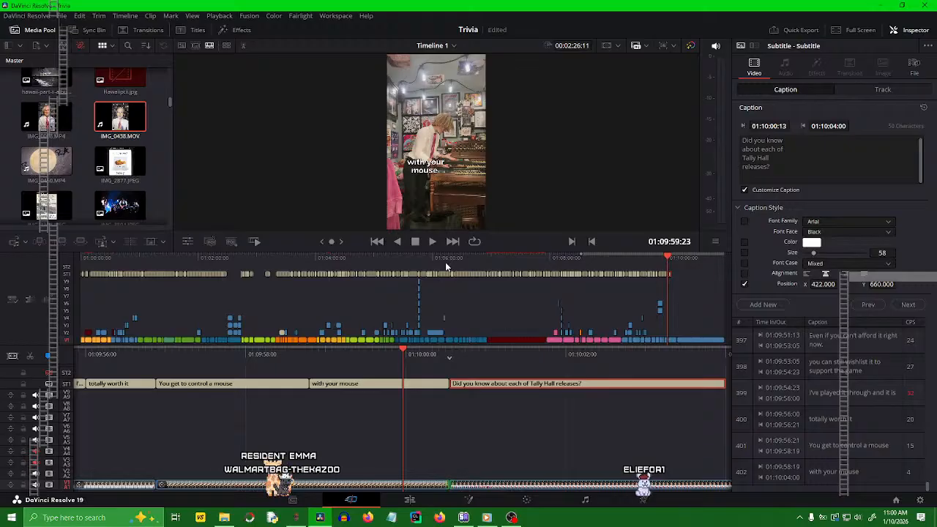
pyautogui.click(428, 244)
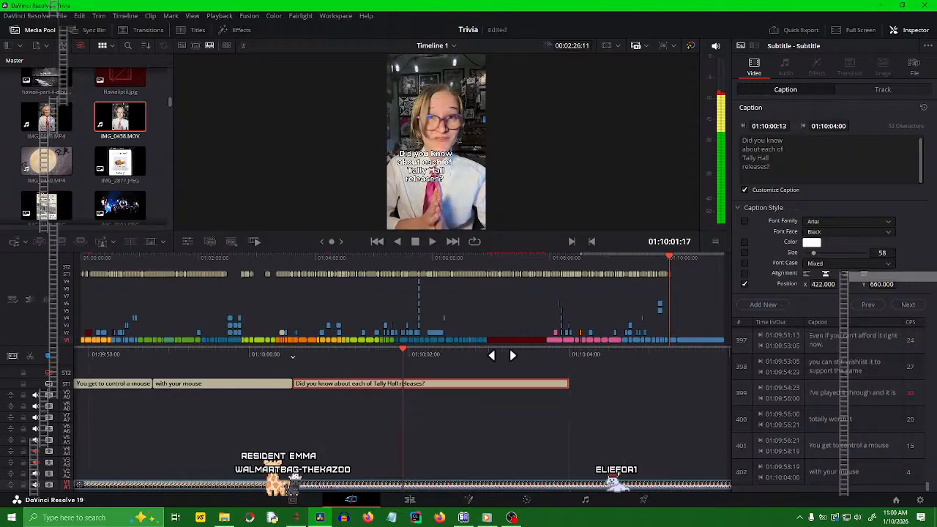
# - Extend the "Did you know about each of Tally Hall releases?" subtitle to about 01:10:05 and replay the talking clip's opening
pyautogui.press('space')
pyautogui.moveTo(566, 380); pyautogui.dragTo(663, 379)
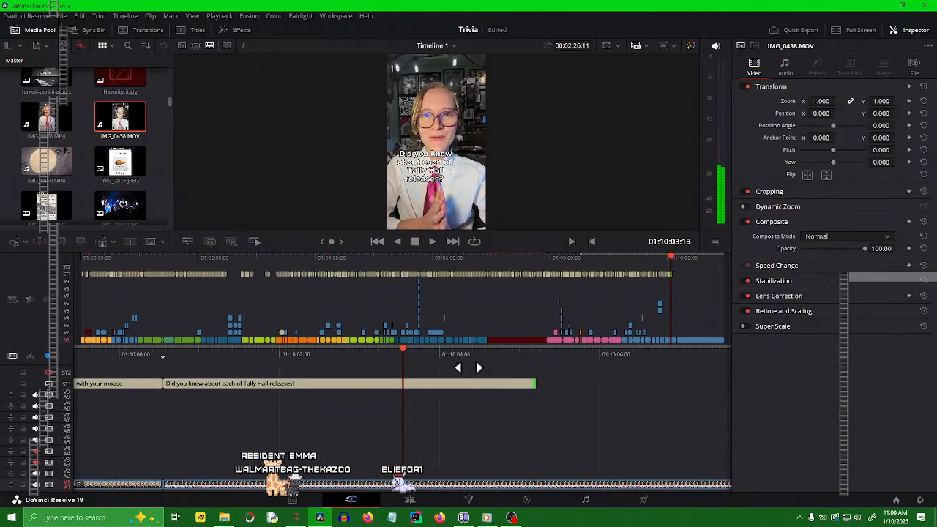
pyautogui.moveTo(468, 368); pyautogui.dragTo(718, 360)
pyautogui.press('space')
pyautogui.press('space')
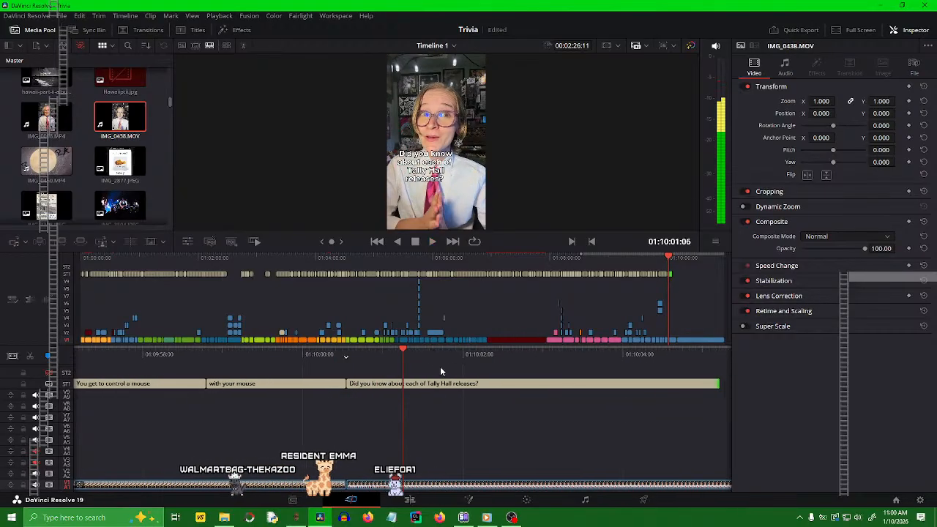
# - Split the new talking clip on the main video track at 01:10:00:19 and play across the cut
pyautogui.moveTo(442, 368); pyautogui.dragTo(479, 352)
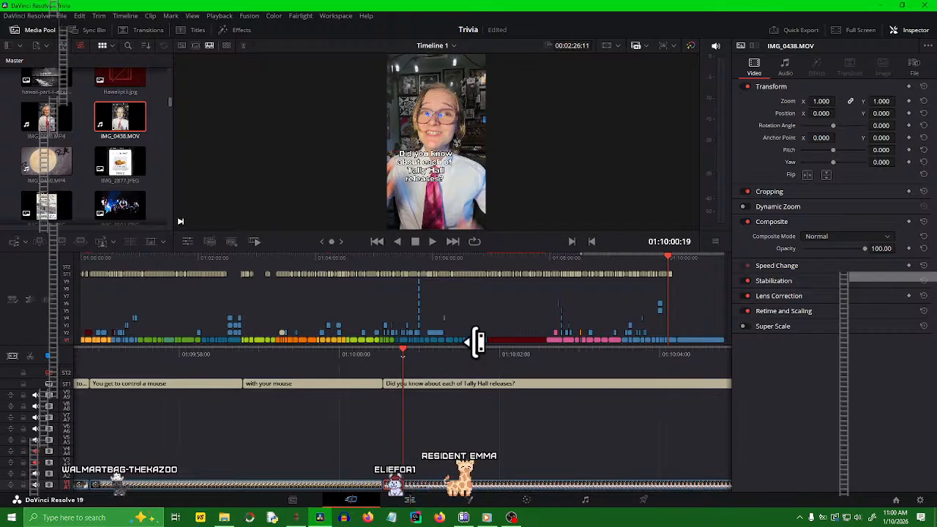
pyautogui.press('v')
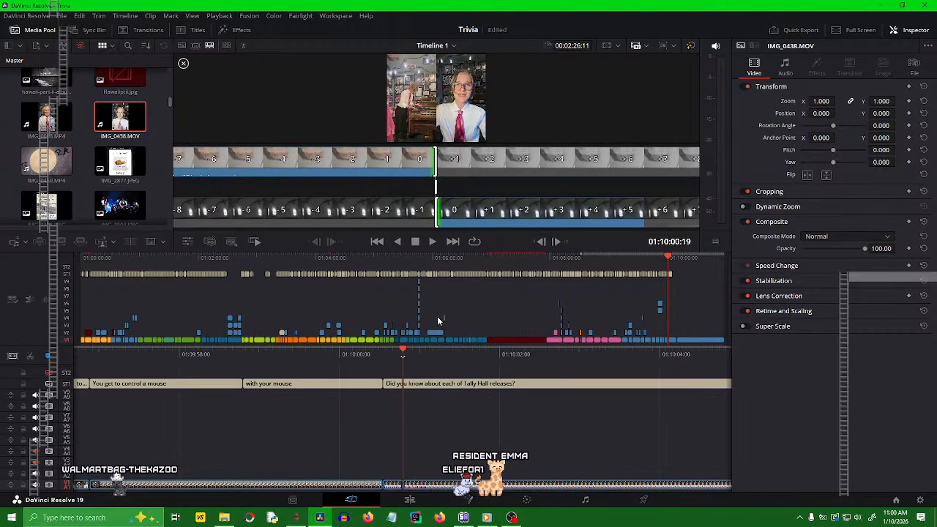
pyautogui.moveTo(478, 363)
pyautogui.mouseDown()
pyautogui.moveTo(554, 370)
pyautogui.moveTo(494, 360)
pyautogui.mouseUp()
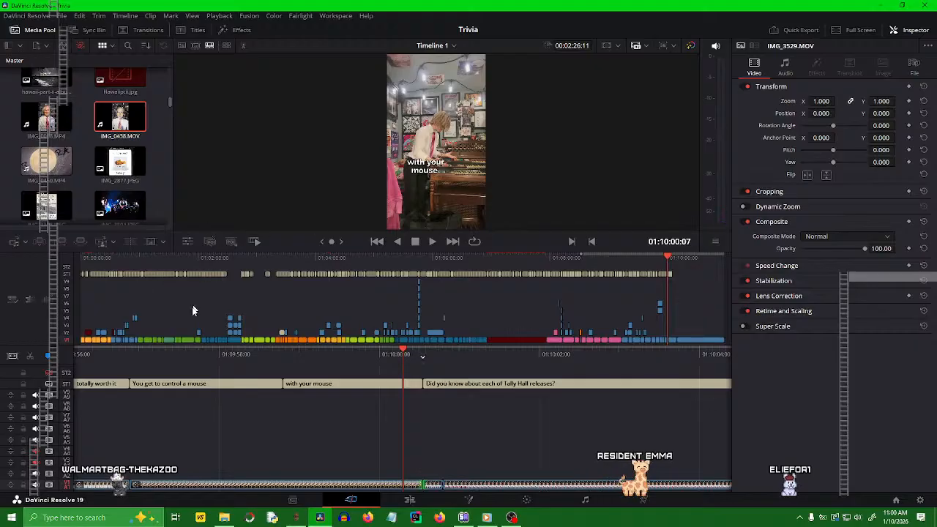
pyautogui.press('space')
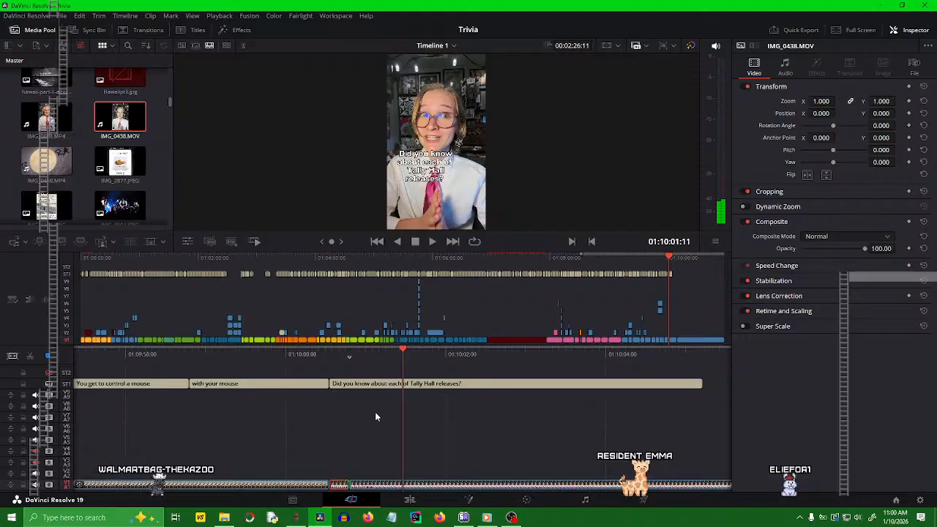
# - Undo the talking clip's split at 01:10:00:19, recheck the frames there, and redo the split
pyautogui.hotkey('ctrl', 'z')
pyautogui.click(379, 442)
pyautogui.press('Up')
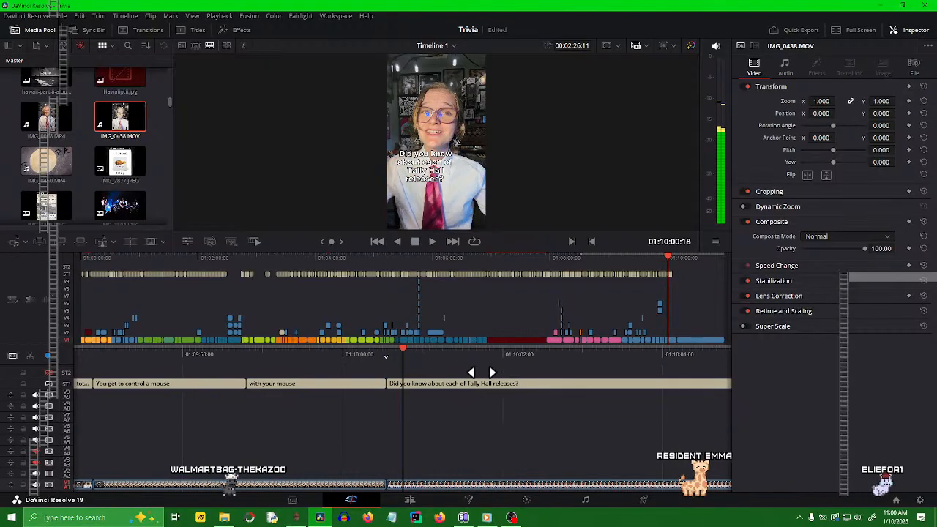
pyautogui.click(74, 18)
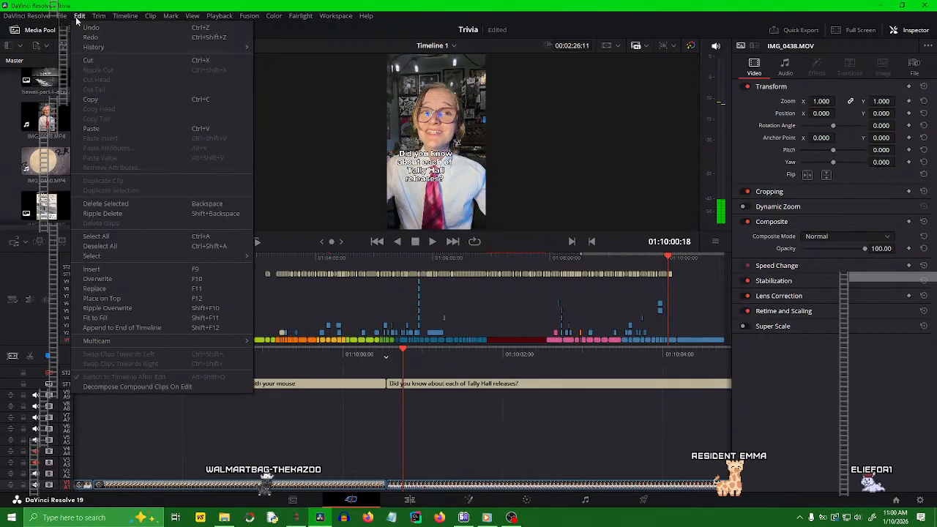
pyautogui.click(94, 39)
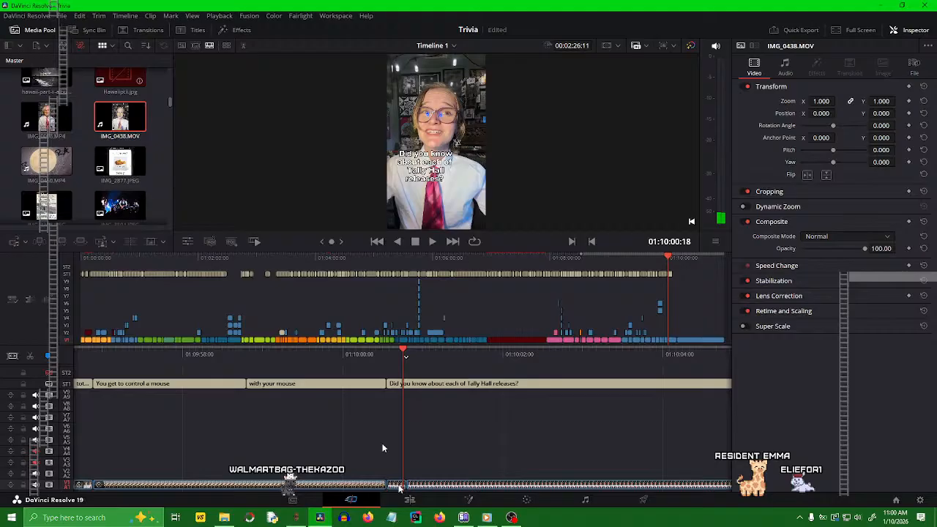
# - Ripple-delete the short piece of the talking clip between 01:10:00:13 and the split at 01:10:00:19
pyautogui.click(395, 486)
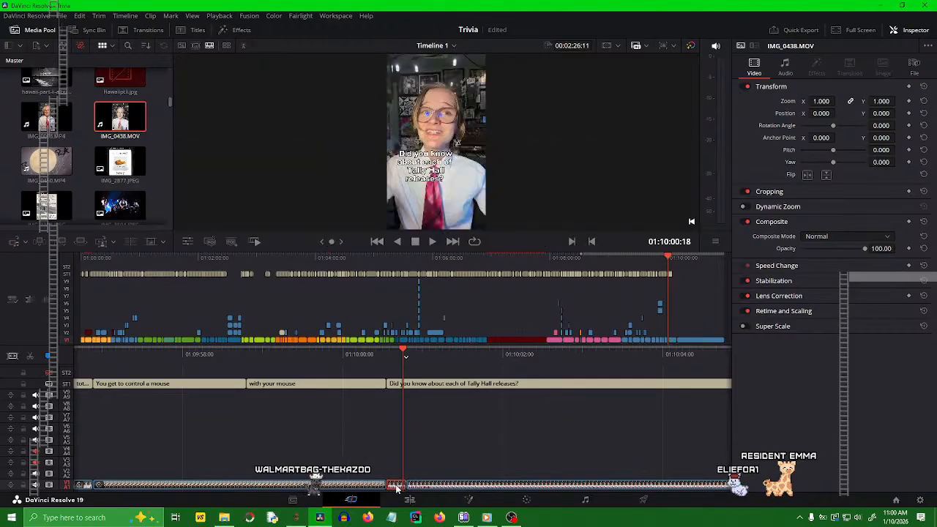
pyautogui.rightClick(396, 486)
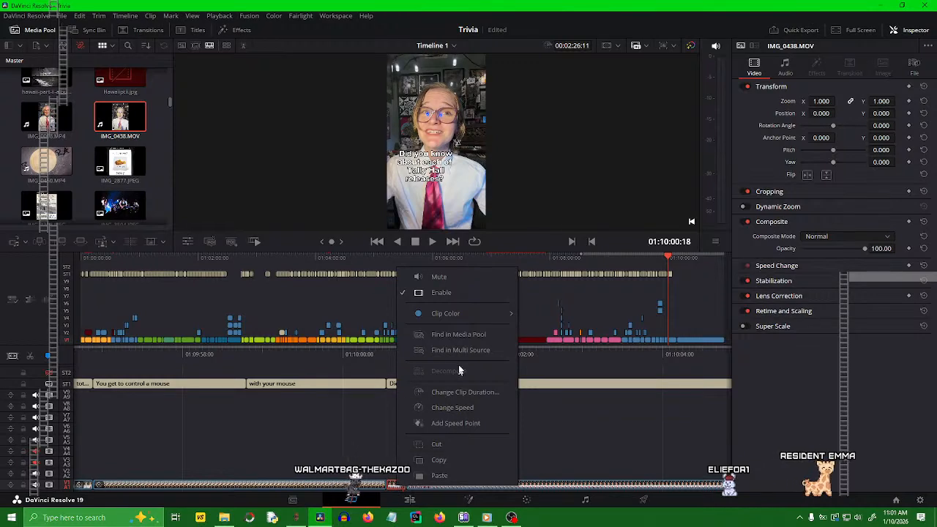
pyautogui.click(553, 438)
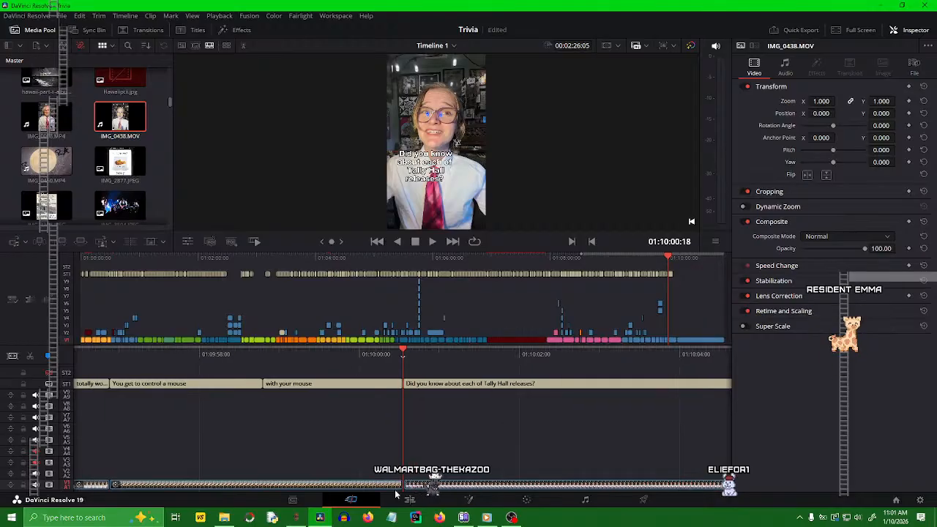
# - Play the trimmed talking clip from its opening to locate where the Tally Hall question ends and the next sentence begins
pyautogui.scroll(5, 459, 333)
pyautogui.scroll(9, 472, 356)
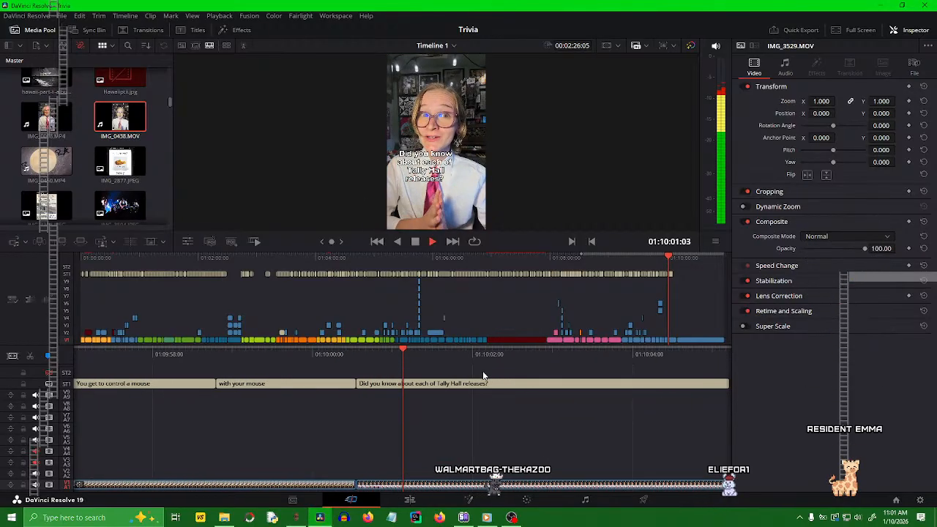
pyautogui.press('space')
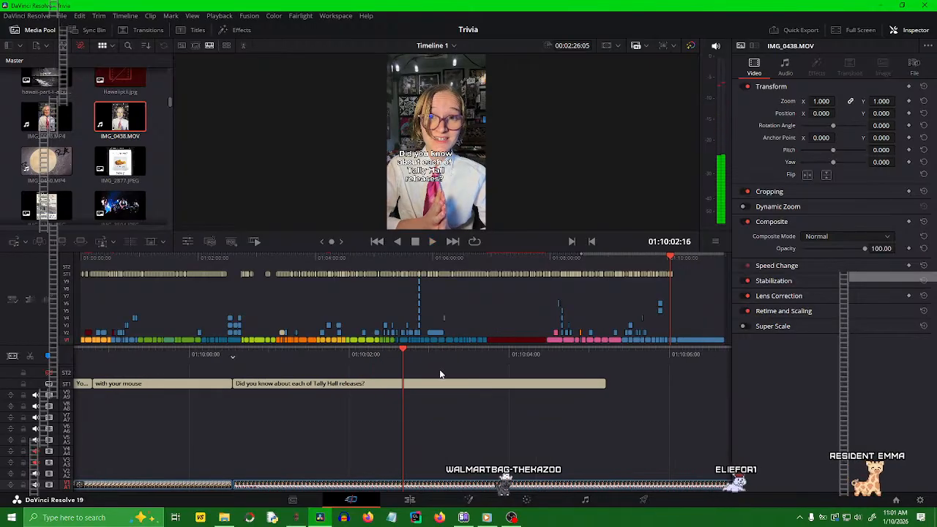
pyautogui.press('space')
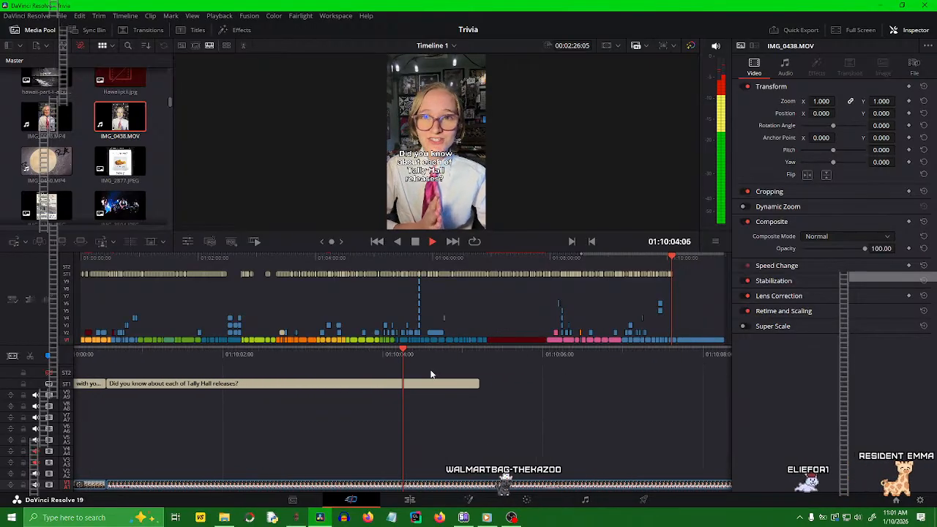
pyautogui.press('space')
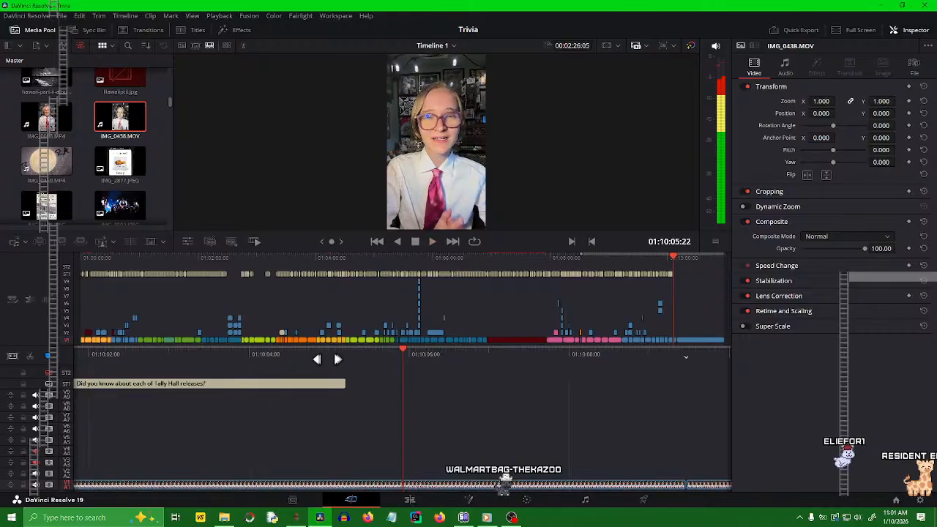
pyautogui.moveTo(327, 359); pyautogui.dragTo(739, 383)
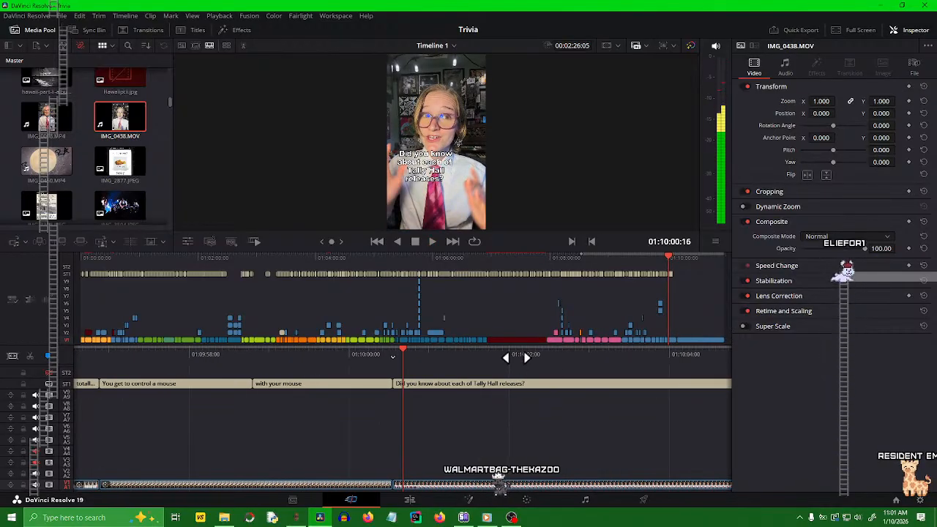
pyautogui.moveTo(519, 357); pyautogui.dragTo(531, 369)
pyautogui.press('space')
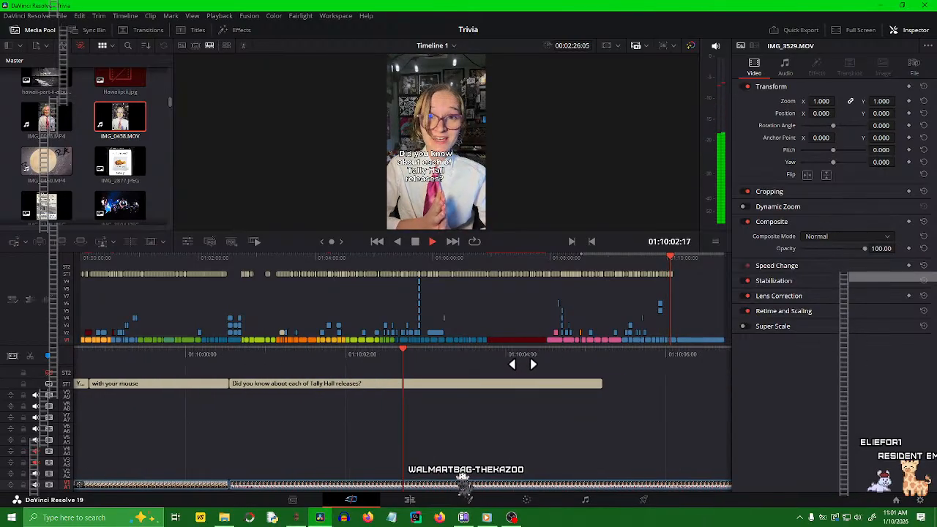
pyautogui.press('space')
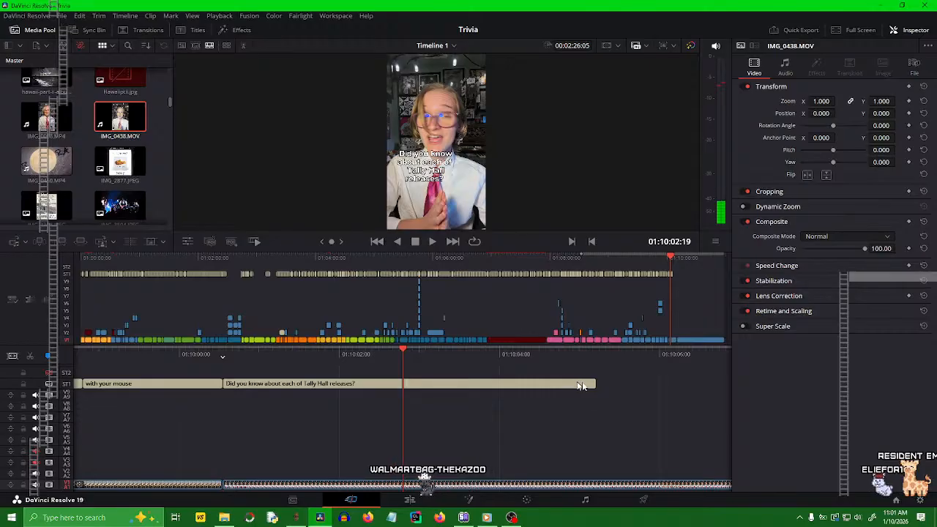
# - Split the "Did you know about each of Tally Hall releases?" subtitle at 01:10:02:19 and extend its second part to 01:10:06:12
pyautogui.moveTo(518, 387)
pyautogui.mouseDown()
pyautogui.moveTo(404, 394)
pyautogui.moveTo(511, 395)
pyautogui.mouseUp()
pyautogui.click(407, 384)
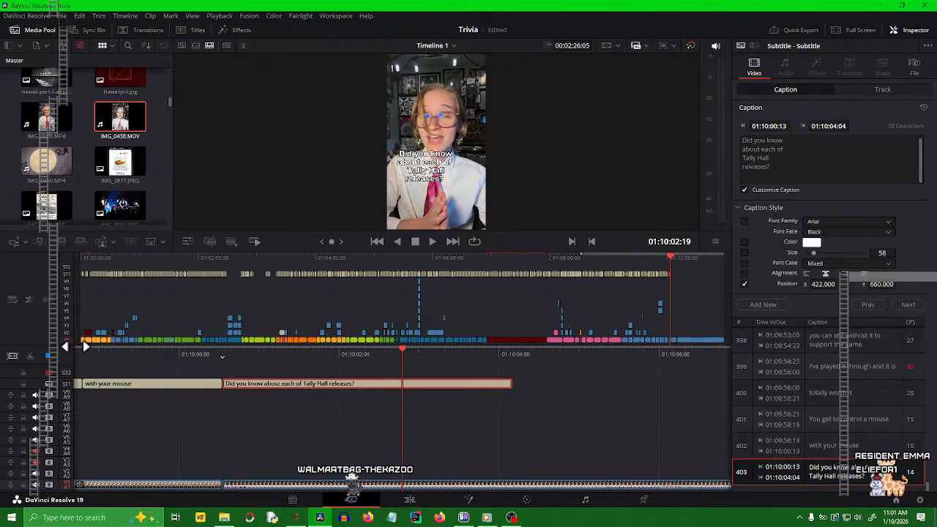
pyautogui.click(429, 385)
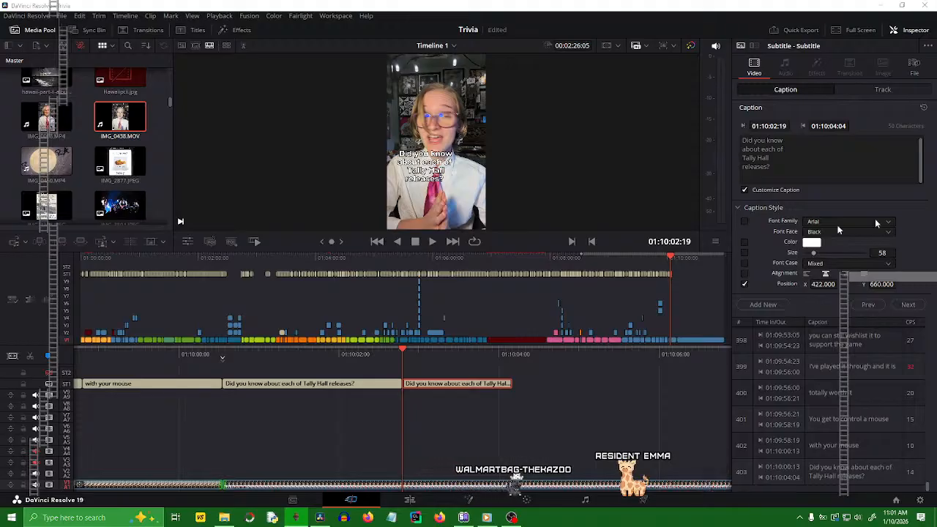
pyautogui.moveTo(510, 381); pyautogui.dragTo(692, 380)
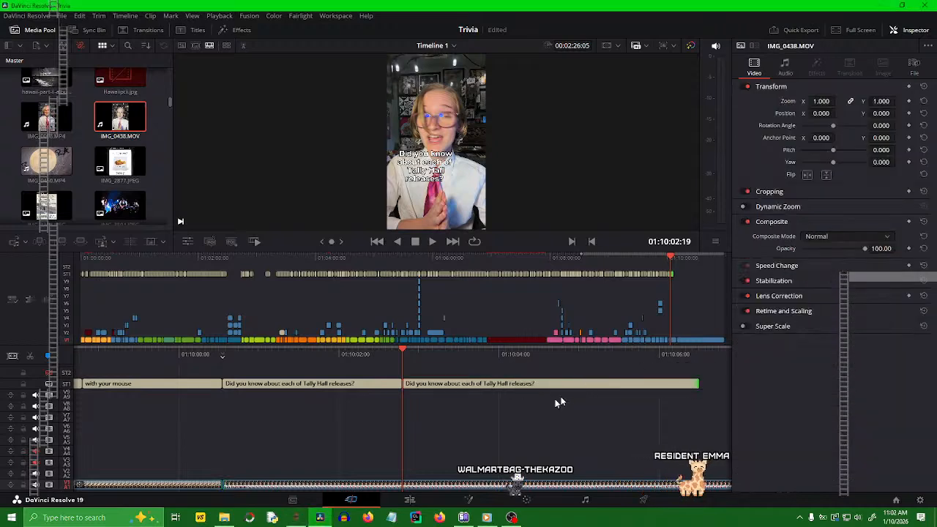
# - Replace the second part's caption with "No, not the three on Spotify", without a final period, breaking lines after "the" and "on"
pyautogui.click(509, 384)
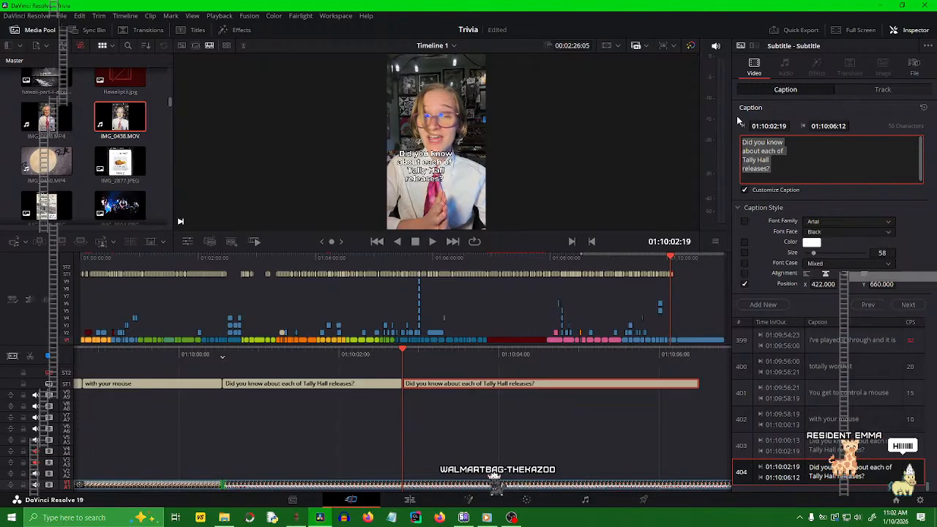
pyautogui.write('No, not the three on Spotify.')
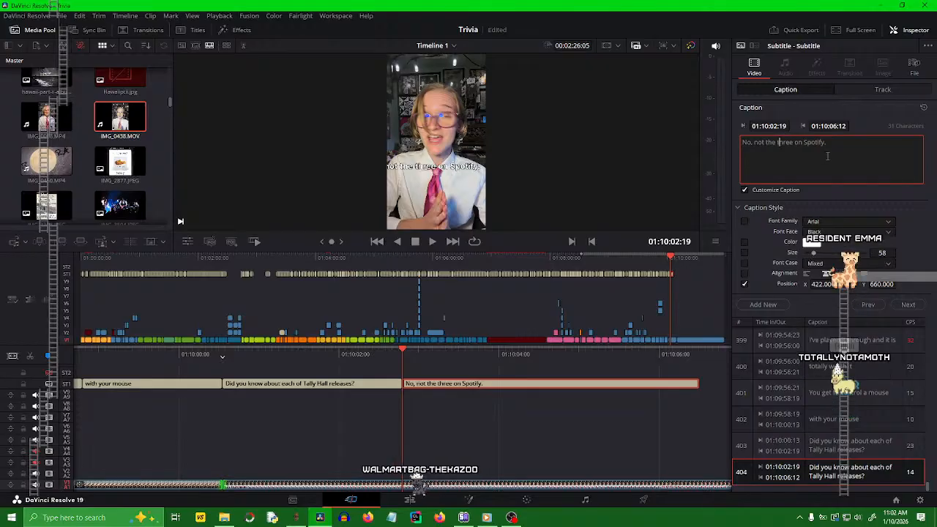
pyautogui.press('BackSpace')
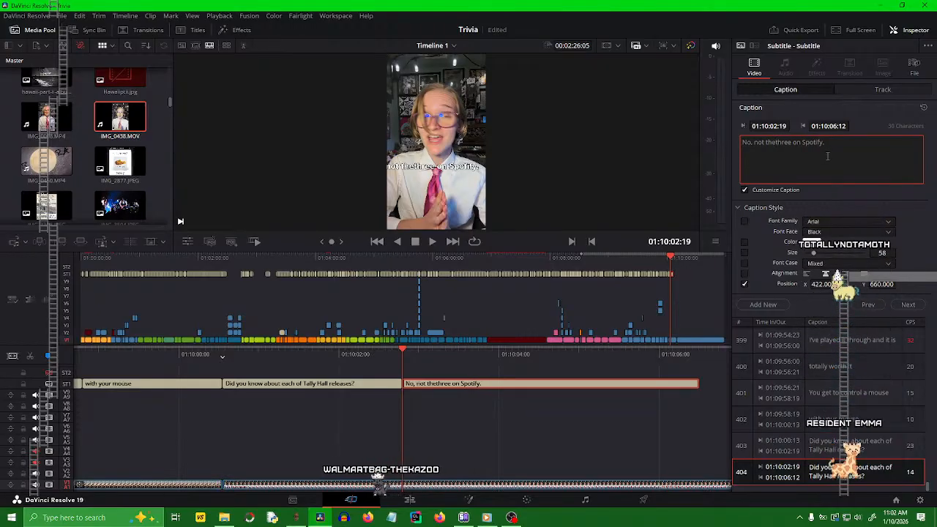
pyautogui.press('Return')
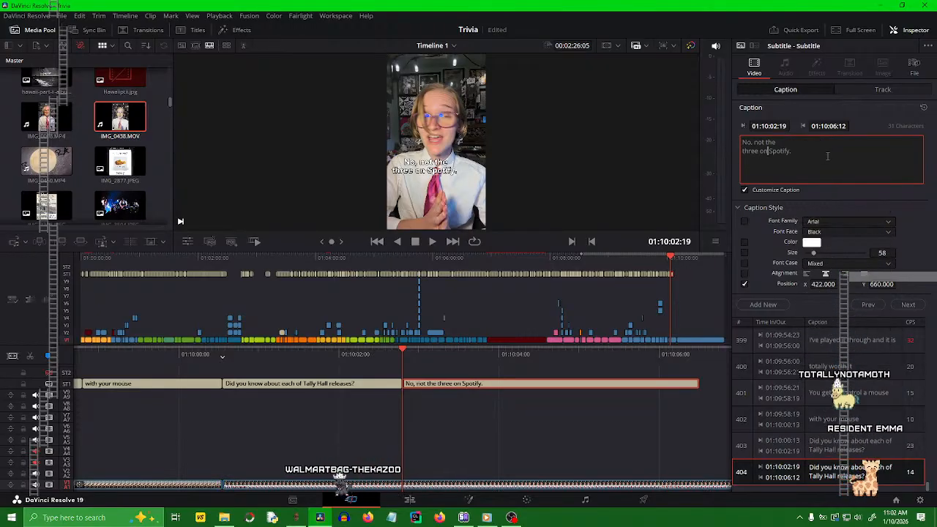
pyautogui.press('BackSpace')
pyautogui.press('Return')
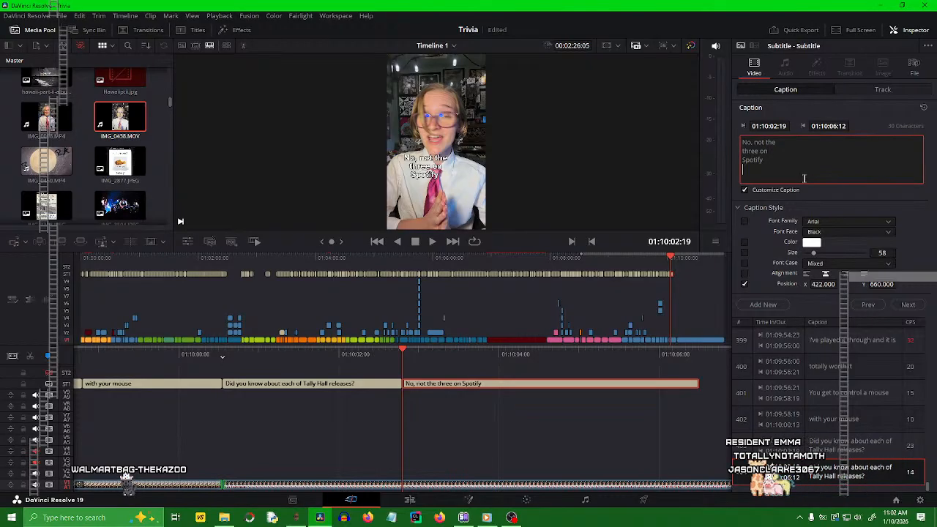
# - Play from the "with your mouse" subtitle into the talking clip to check the trimmed cut and caption timing
pyautogui.moveTo(454, 360); pyautogui.dragTo(593, 349)
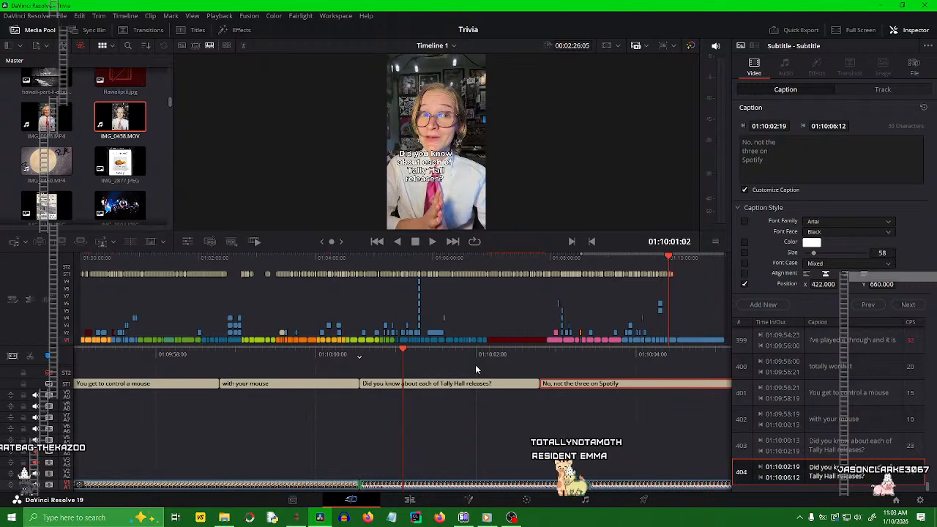
pyautogui.moveTo(431, 362); pyautogui.dragTo(538, 359)
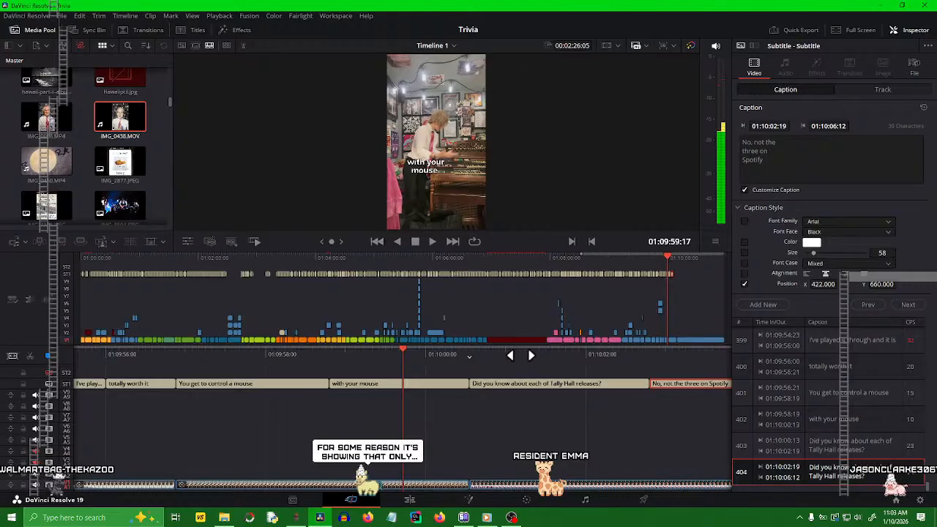
pyautogui.press('space')
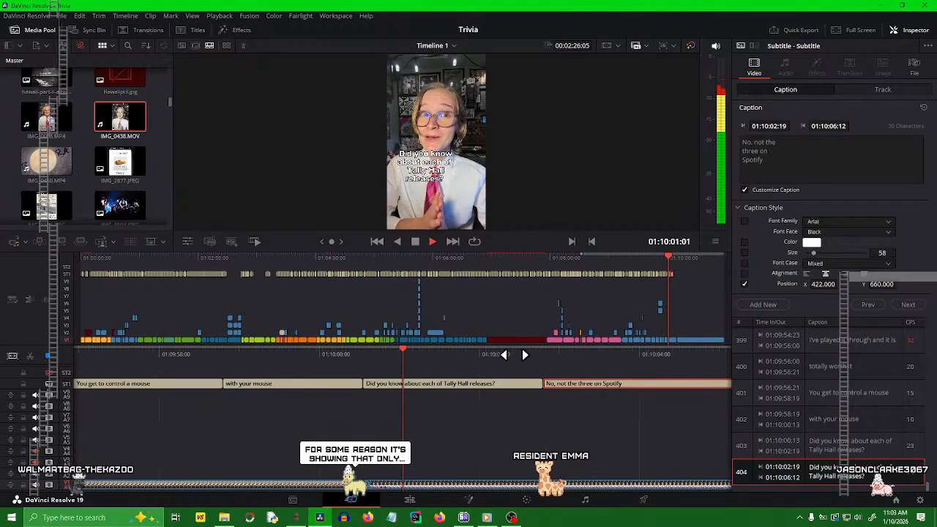
pyautogui.press('space')
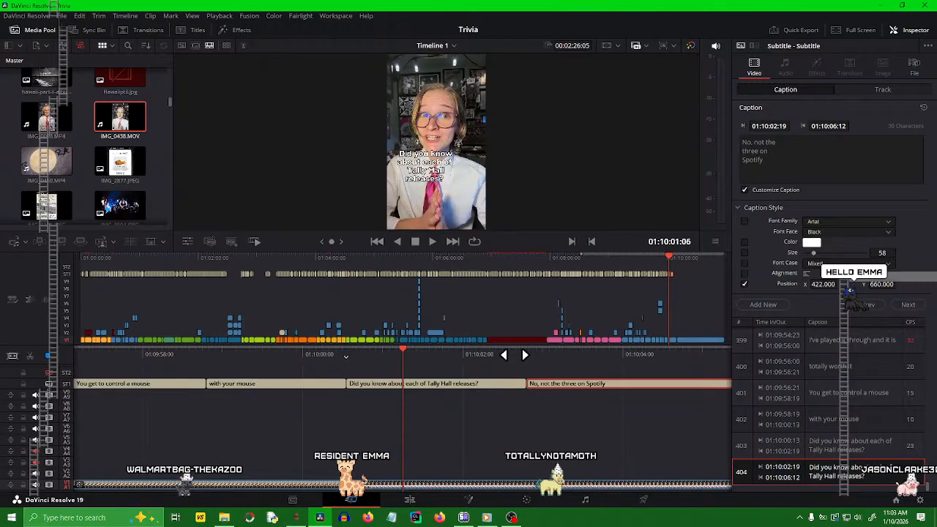
# - Extend the "No, not the three on Spotify" subtitle to 01:10:08:09 and split it at 01:10:06:10
pyautogui.press('space')
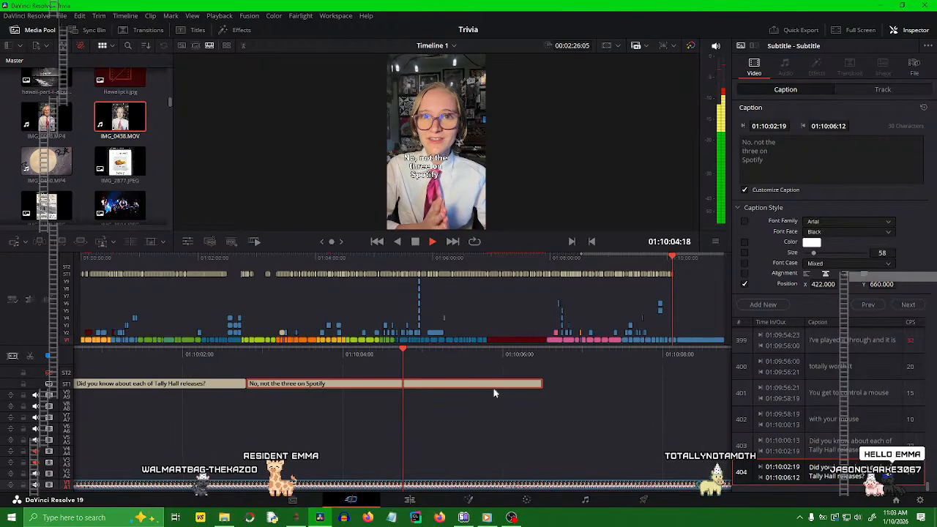
pyautogui.press('space')
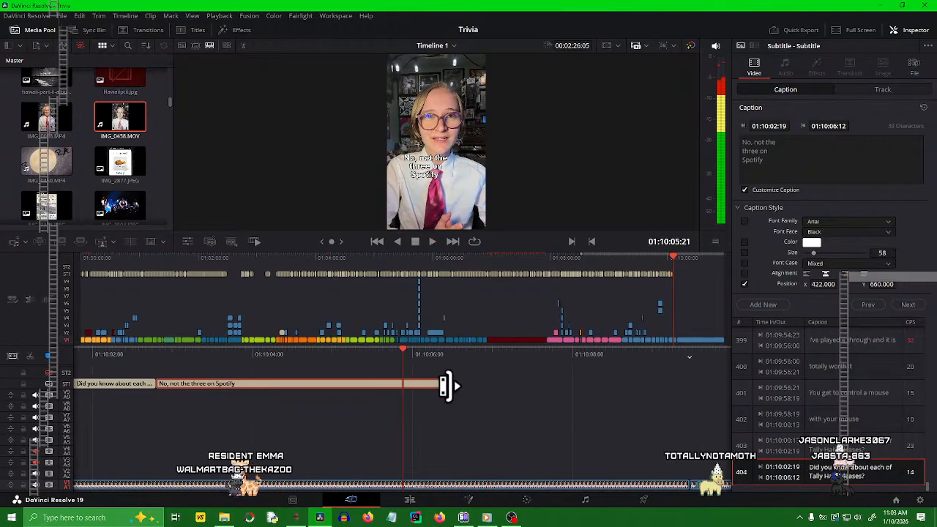
pyautogui.moveTo(455, 384); pyautogui.dragTo(600, 383)
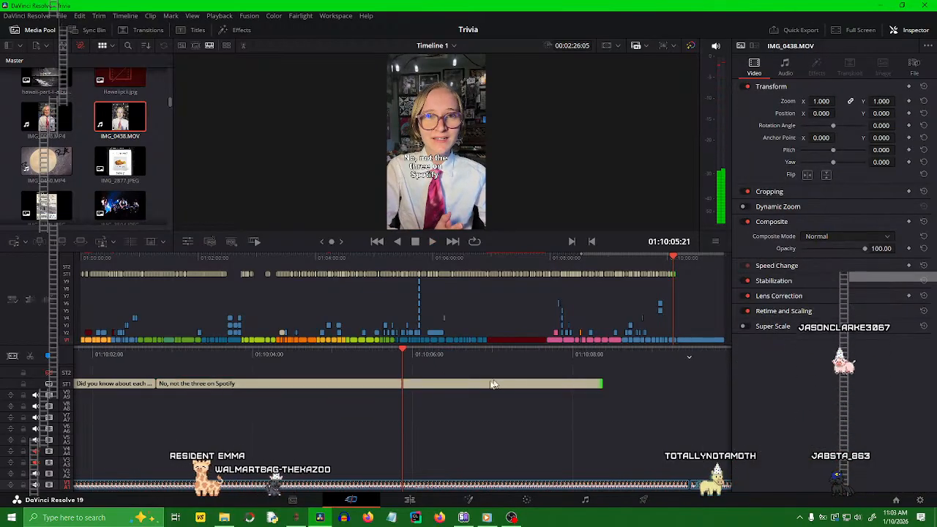
pyautogui.click(479, 386)
pyautogui.moveTo(483, 355); pyautogui.dragTo(439, 356)
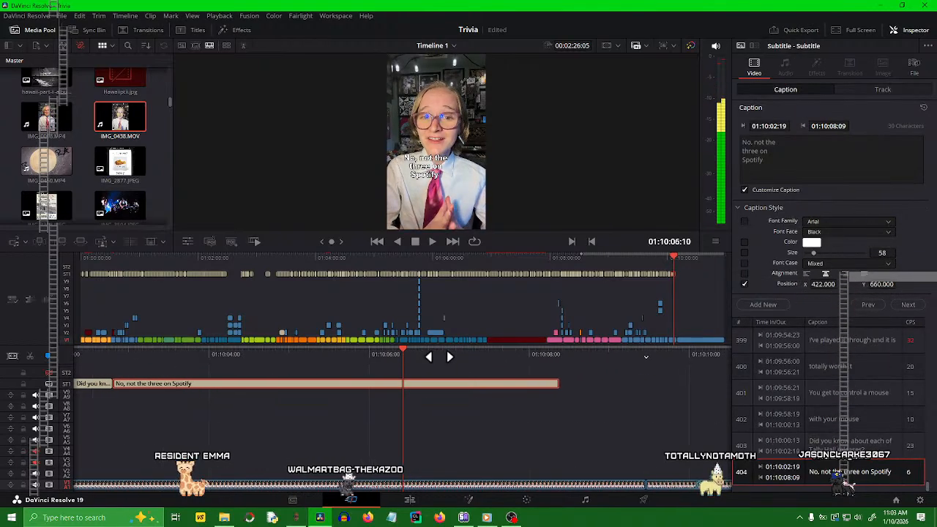
pyautogui.click(30, 358)
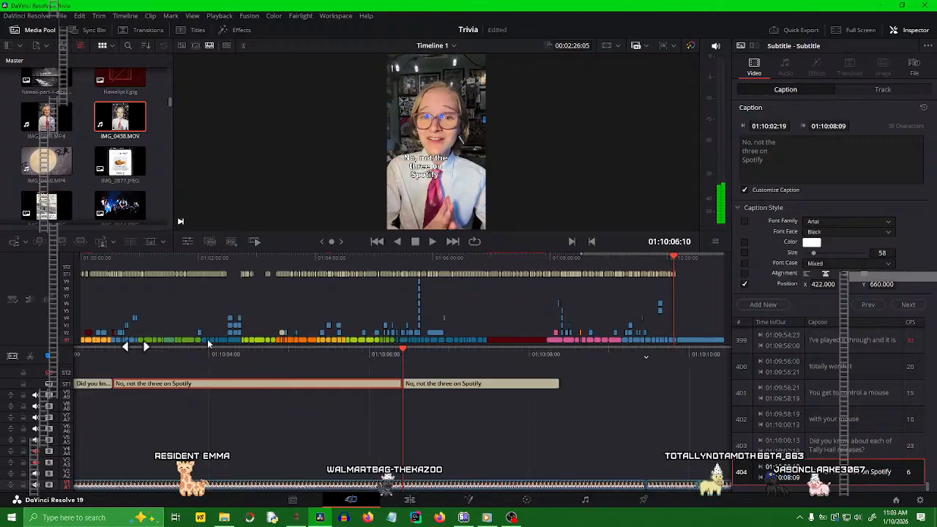
# - Extend the second part of the split Spotify subtitle to 01:10:11:04, replay the passage and save the project
pyautogui.click(472, 387)
pyautogui.click(558, 382)
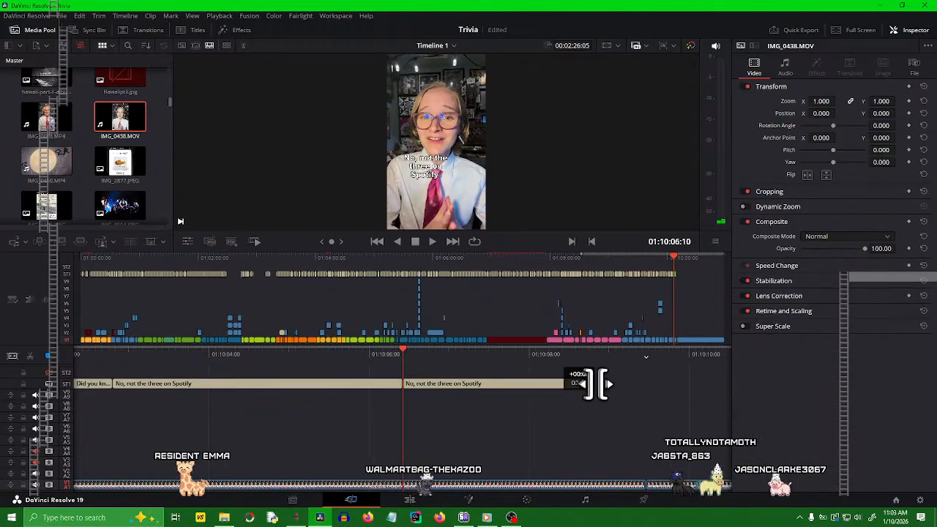
pyautogui.moveTo(636, 384); pyautogui.dragTo(674, 381)
pyautogui.moveTo(467, 355); pyautogui.dragTo(689, 365)
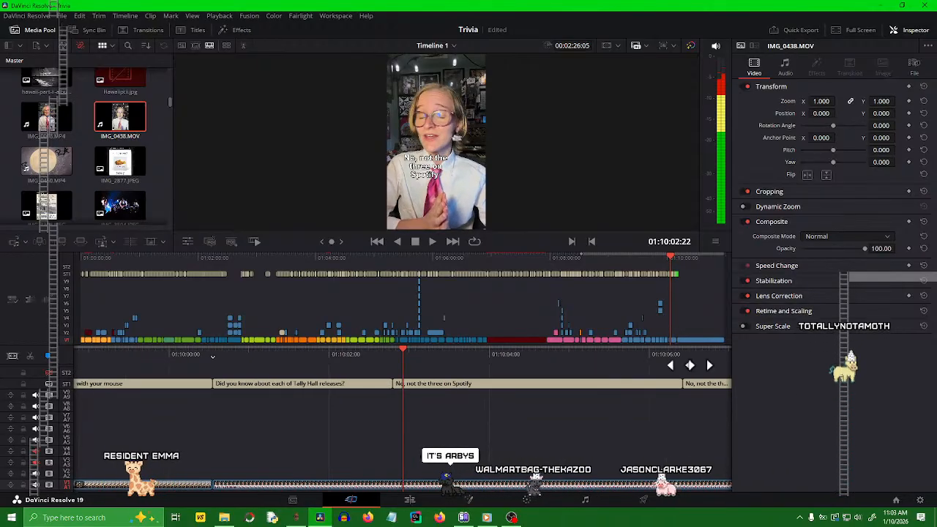
pyautogui.press('space')
pyautogui.hotkey('ctrl', 's')
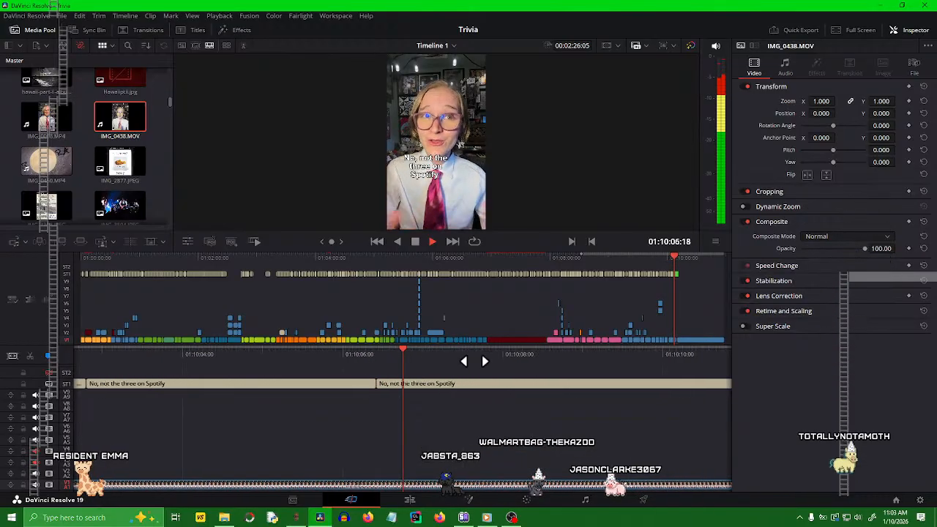
# - Move the cut between the two "No, not the three on Spotify" subtitles to 01:10:05:21
pyautogui.moveTo(475, 360); pyautogui.dragTo(527, 359)
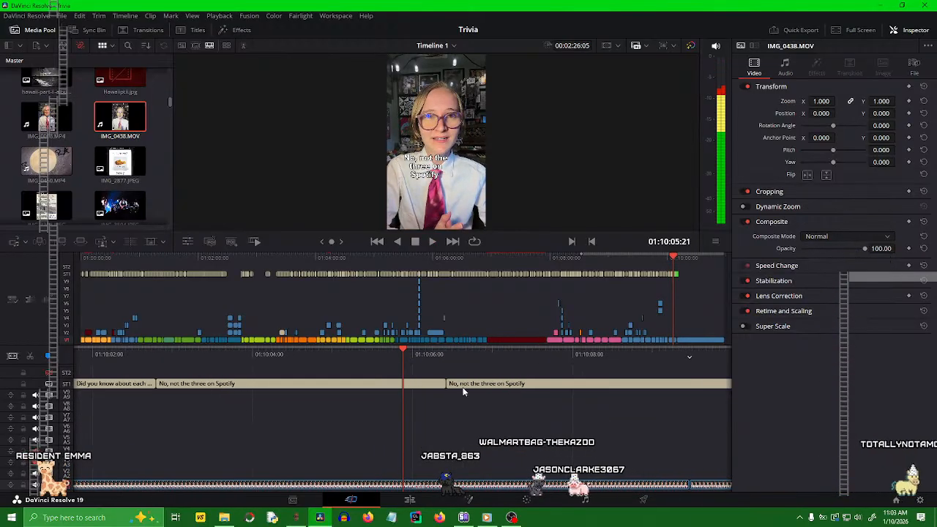
pyautogui.moveTo(451, 385); pyautogui.dragTo(404, 386)
pyautogui.click(444, 386)
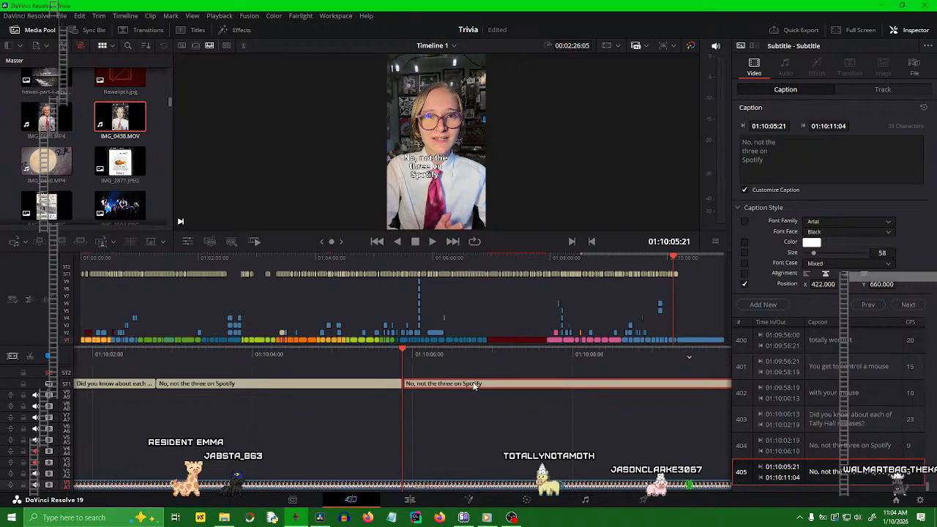
# - Replace the second Spotify subtitle's caption with "Not the solo projects.", breaking the line after "the"
pyautogui.click(785, 157)
pyautogui.hotkey('ctrl', 'a')
pyautogui.write('Not the solo projects.')
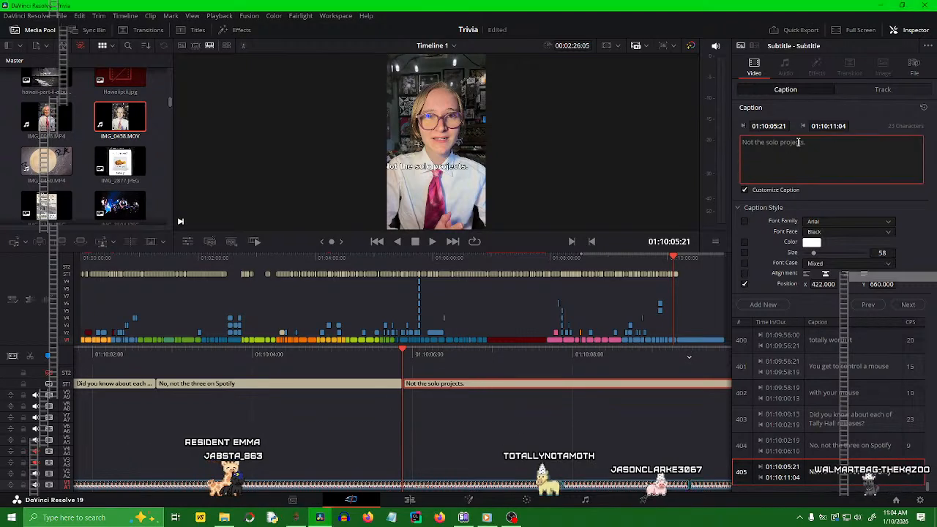
pyautogui.press('BackSpace')
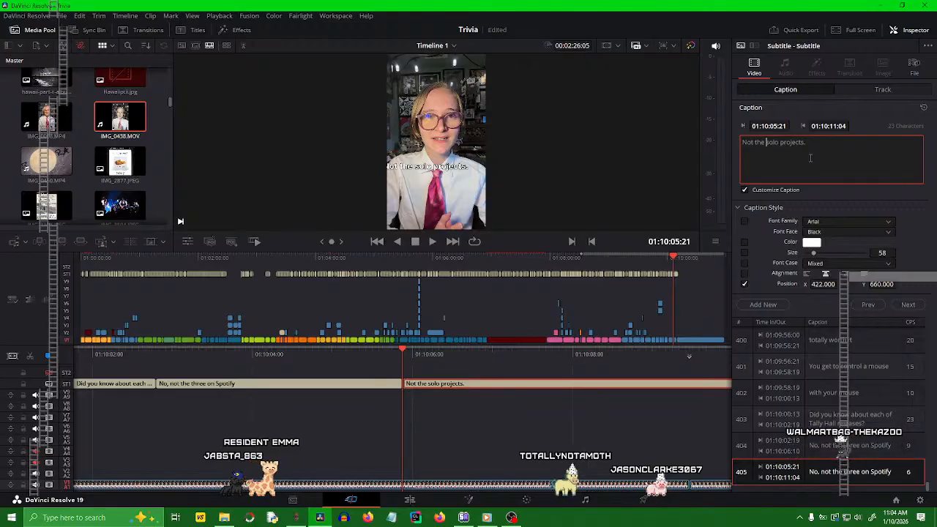
pyautogui.press('Return')
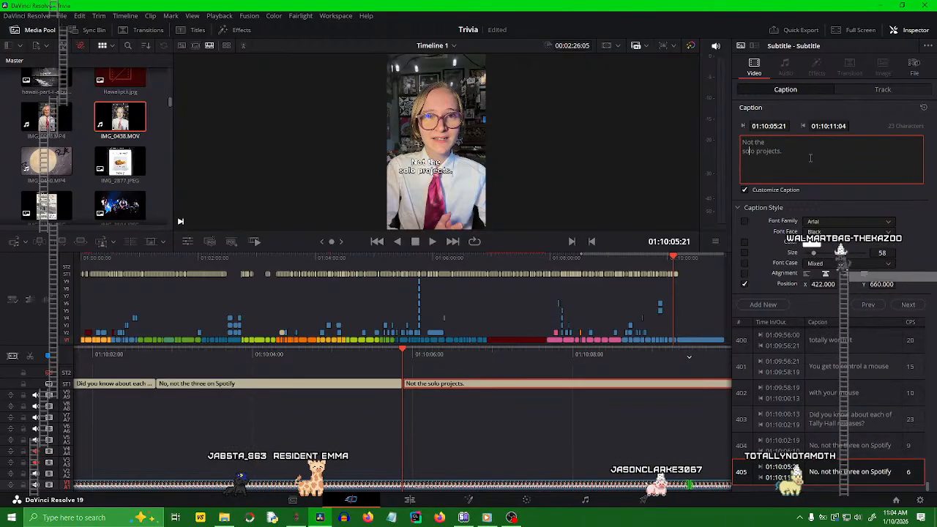
pyautogui.click(810, 158)
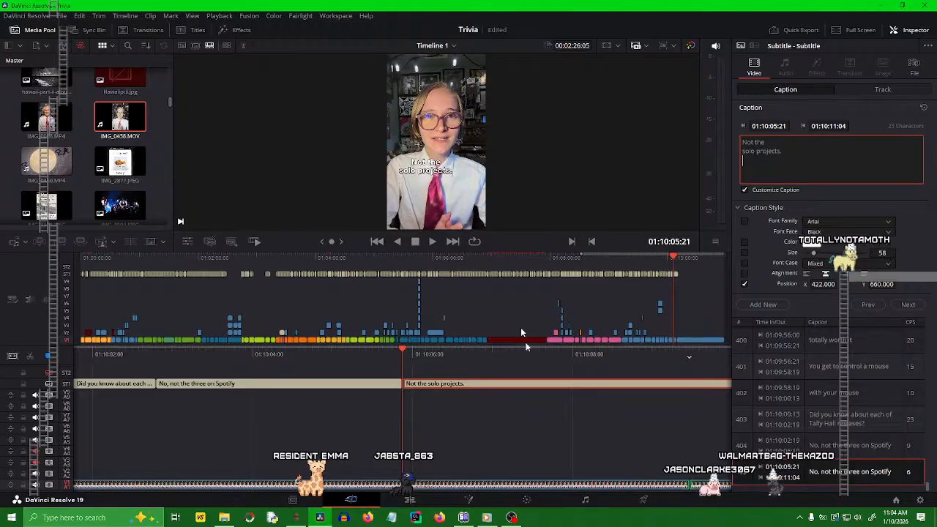
# - Play the "Not the solo projects." subtitle against the speech and rearrange its caption to break after "Not" and "solo"
pyautogui.moveTo(552, 360); pyautogui.dragTo(639, 363)
pyautogui.press('space')
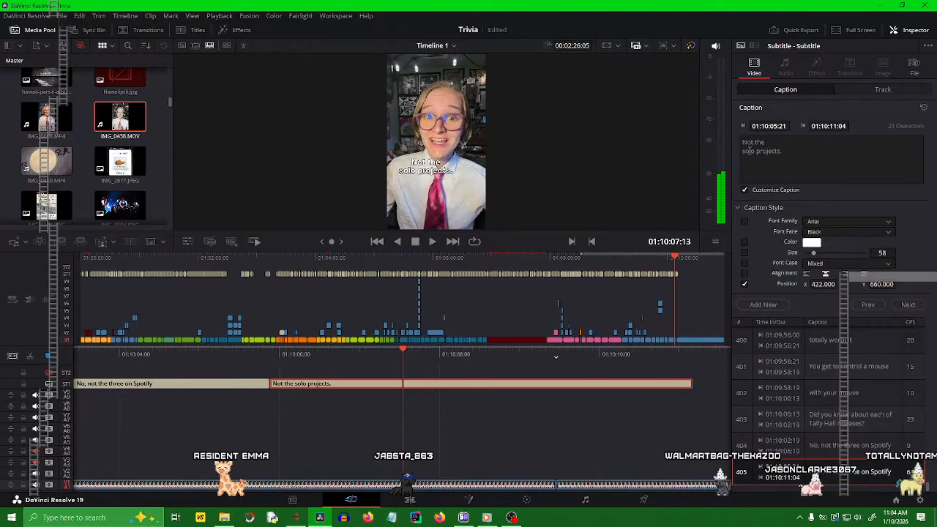
pyautogui.moveTo(412, 361); pyautogui.dragTo(477, 357)
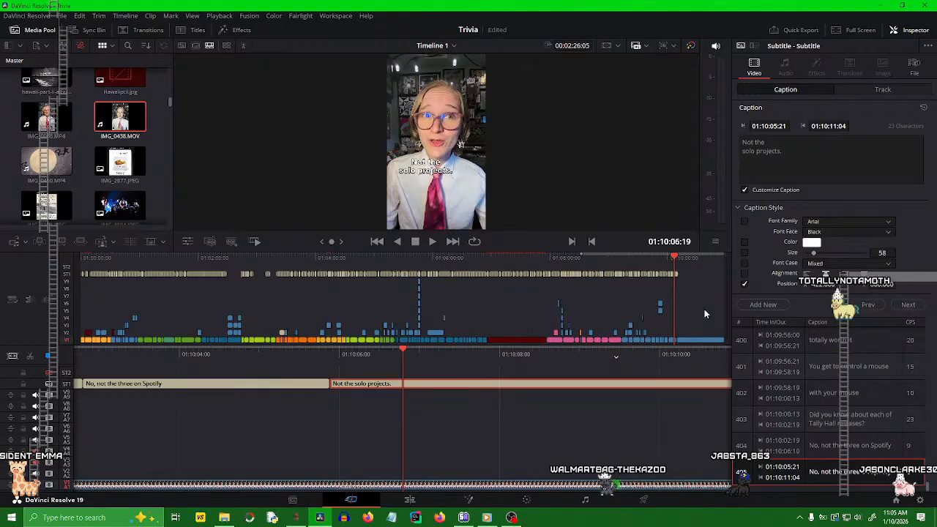
pyautogui.click(562, 414)
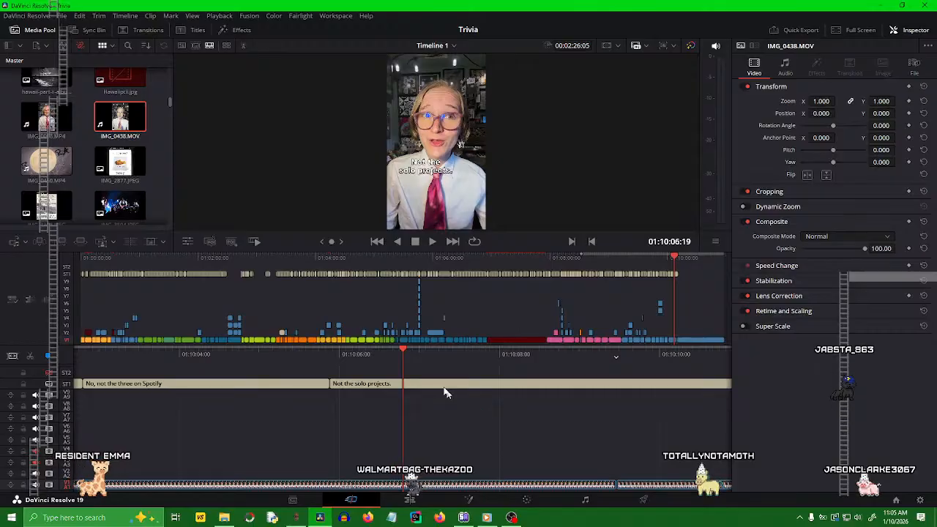
pyautogui.moveTo(442, 355); pyautogui.dragTo(464, 365)
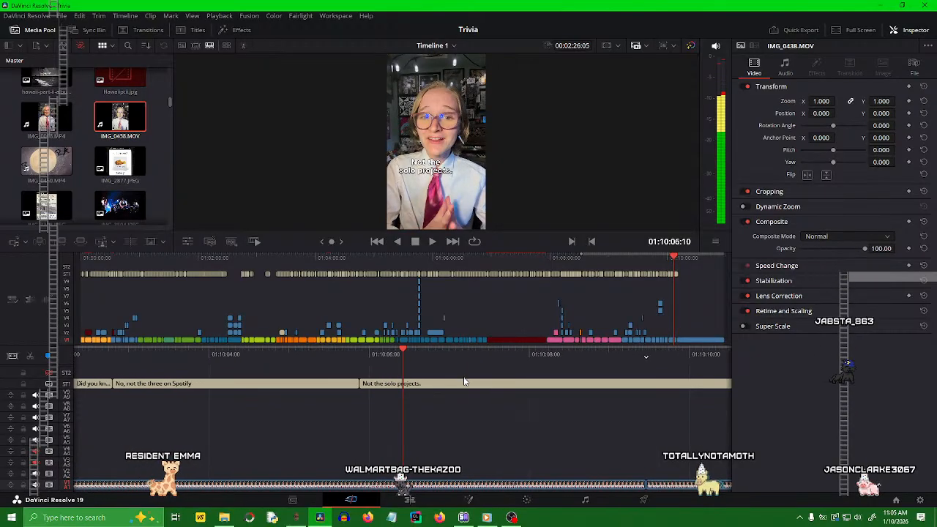
pyautogui.click(463, 387)
pyautogui.click(742, 154)
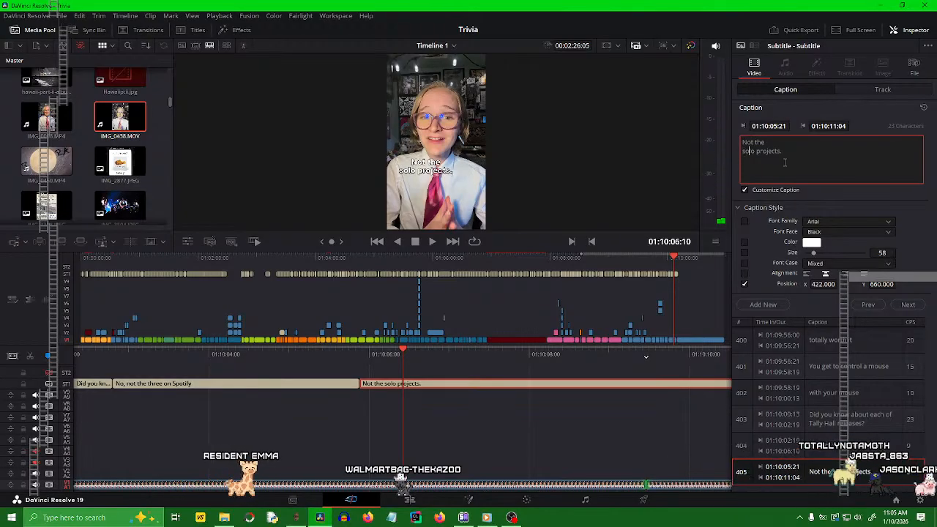
pyautogui.press('Return')
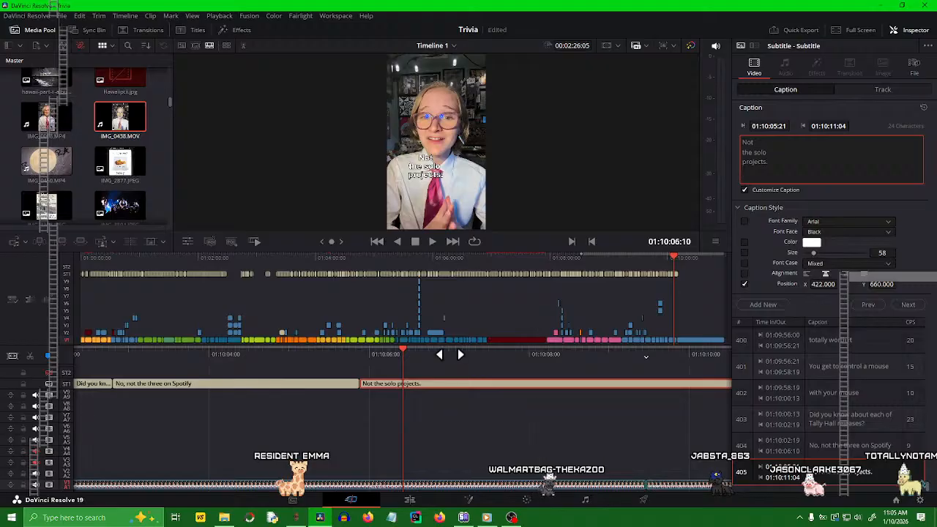
# - Replay from the Spotify subtitle and split the "Not the solo projects." subtitle at 01:10:07:07
pyautogui.moveTo(450, 354)
pyautogui.mouseDown()
pyautogui.moveTo(568, 357)
pyautogui.moveTo(455, 352)
pyautogui.mouseUp()
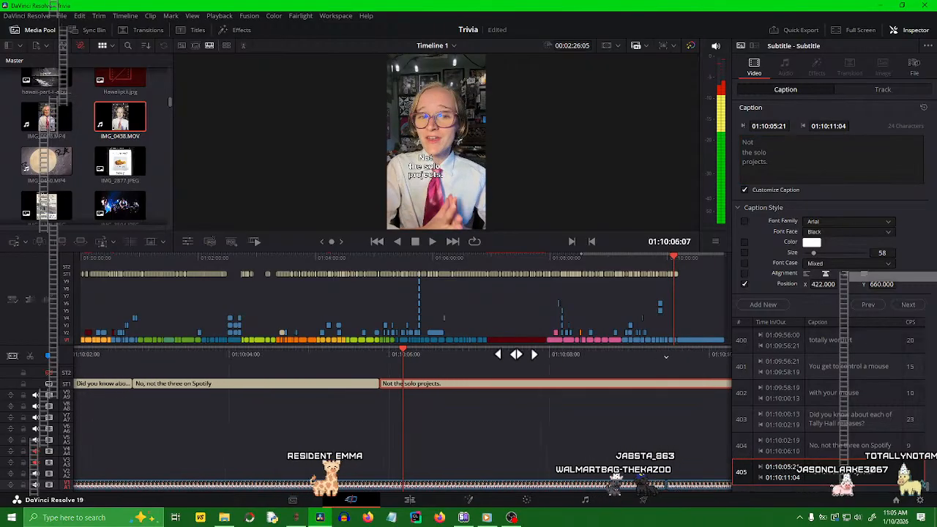
pyautogui.moveTo(516, 354); pyautogui.dragTo(593, 358)
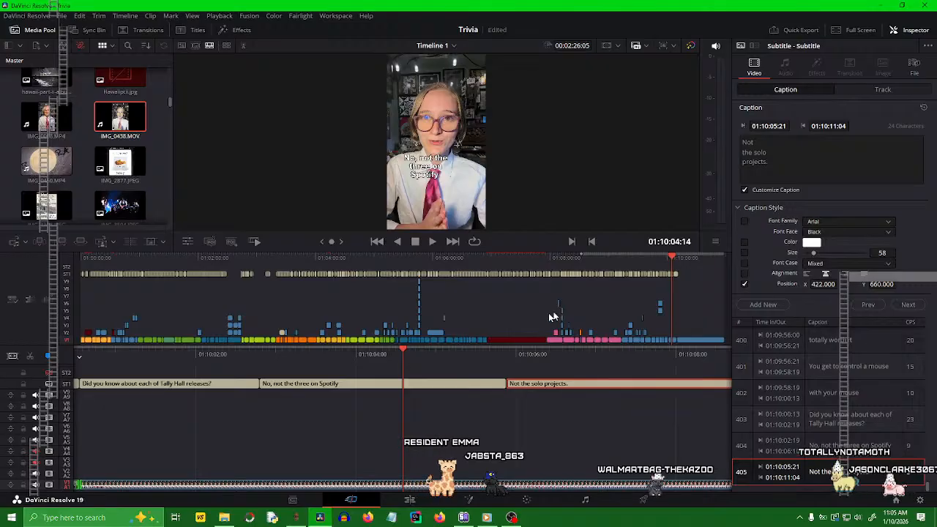
pyautogui.click(529, 430)
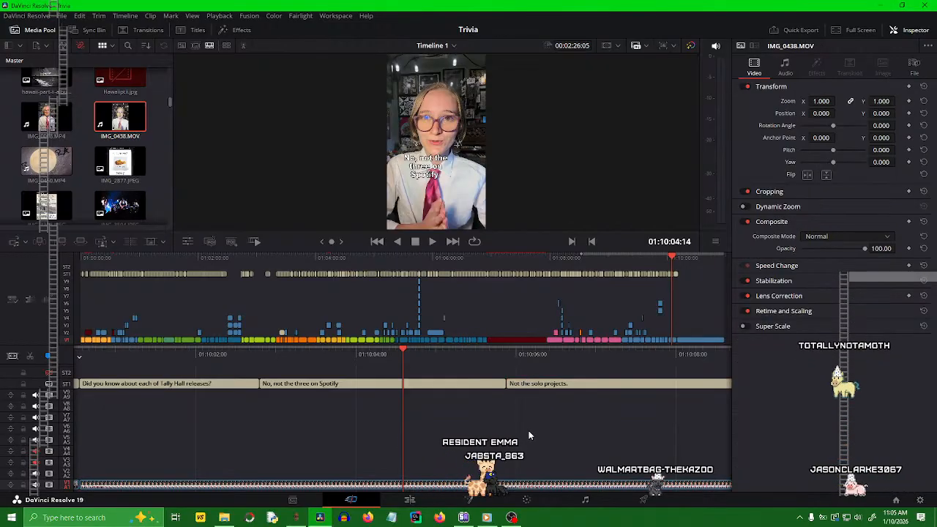
pyautogui.press('space')
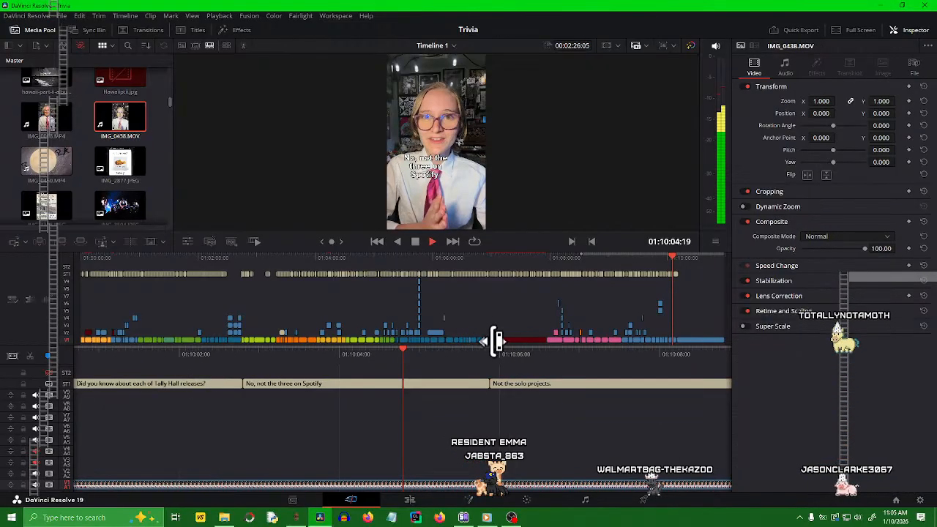
pyautogui.click(432, 383)
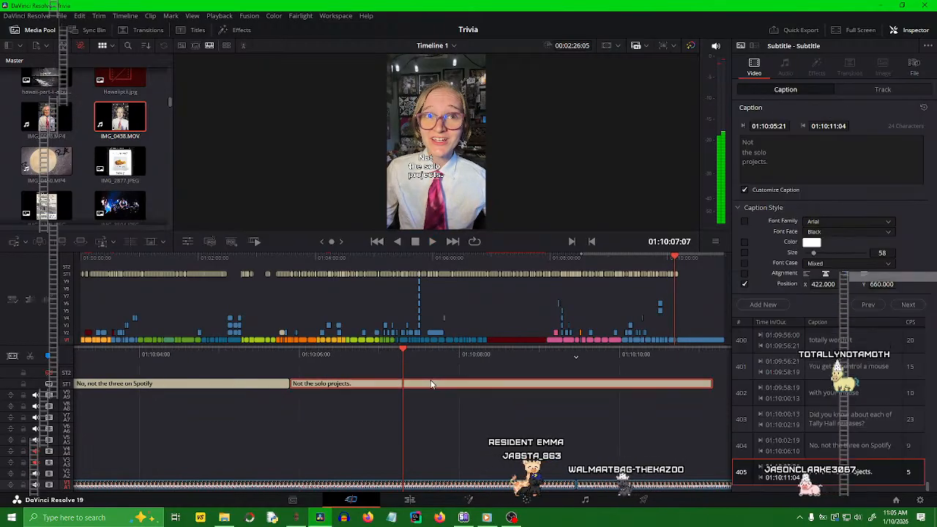
pyautogui.hotkey('ctrl', 'b')
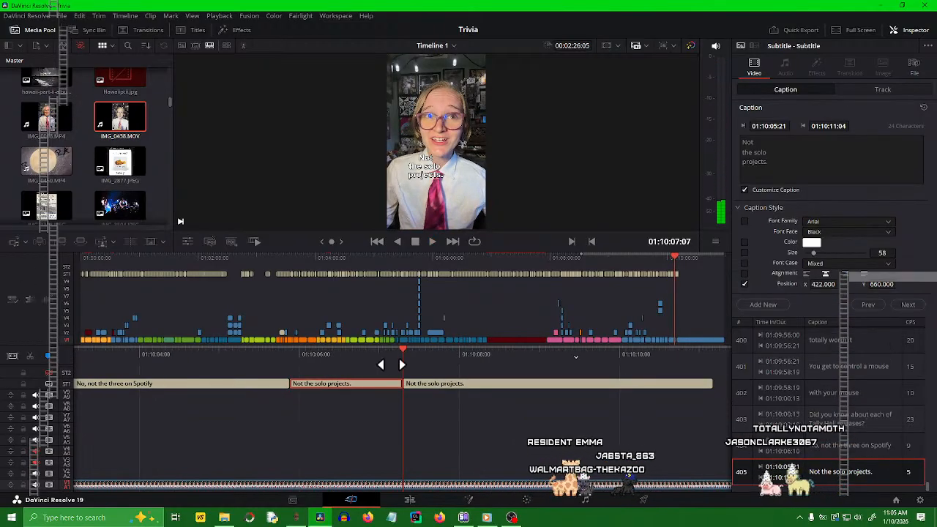
# - Replay the Spotify sentence and correct its caption to "No, not the three things on Spotify", breaking lines after "the" and "things"
pyautogui.moveTo(392, 365); pyautogui.dragTo(613, 360)
pyautogui.press('space')
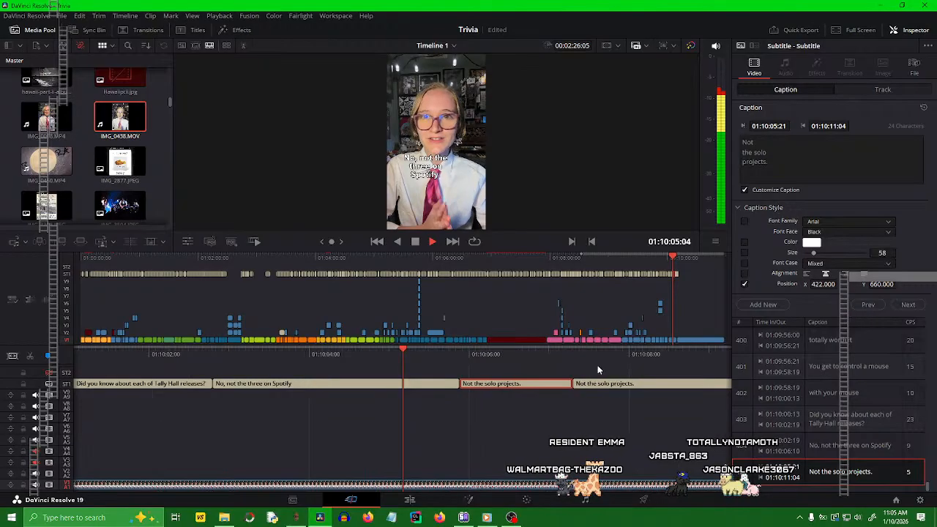
pyautogui.press('space')
pyautogui.moveTo(371, 356); pyautogui.dragTo(594, 362)
pyautogui.press('space')
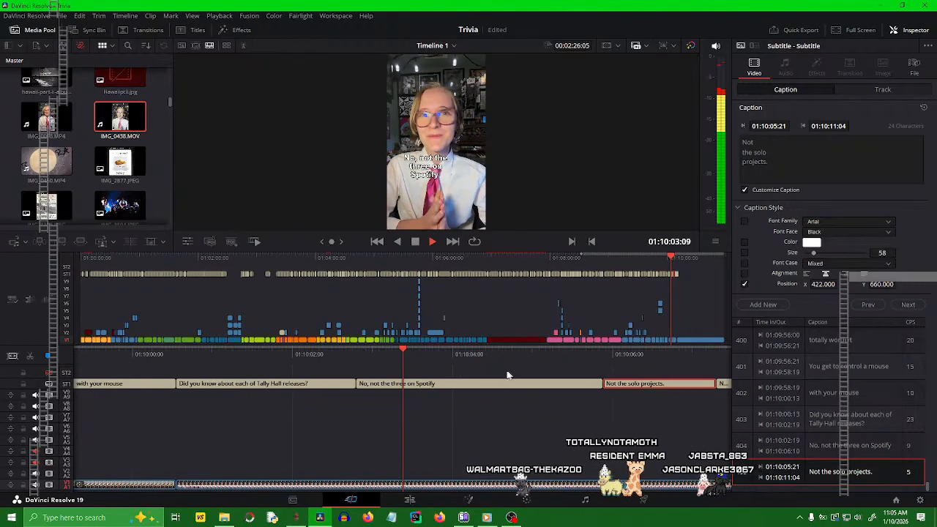
pyautogui.click(423, 384)
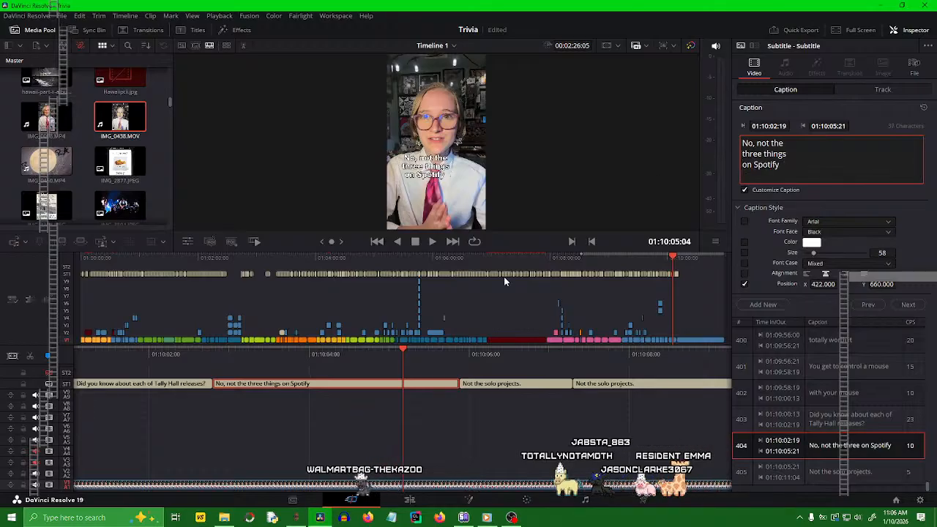
# - Move the cut between the two "Not the solo projects." subtitles to 01:10:07:21 and remove the first caption's final period
pyautogui.click(271, 340)
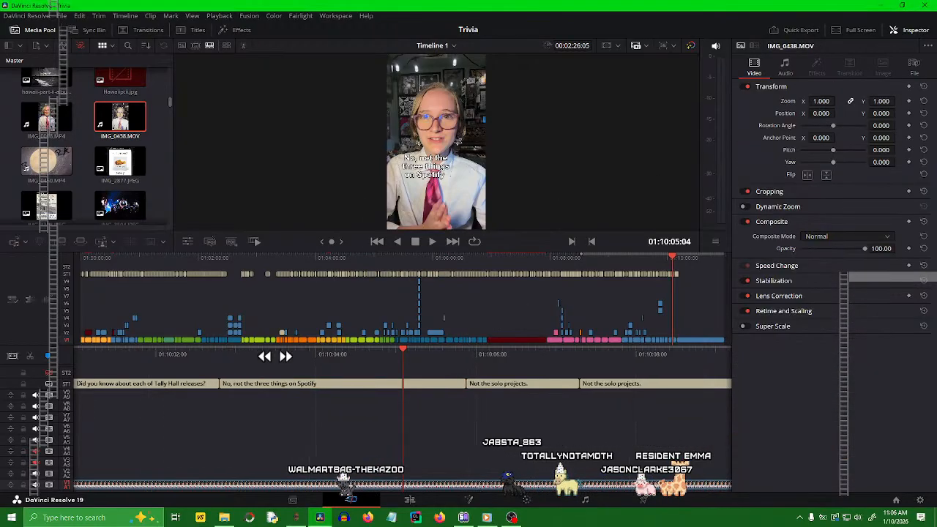
pyautogui.moveTo(274, 356); pyautogui.dragTo(838, 351)
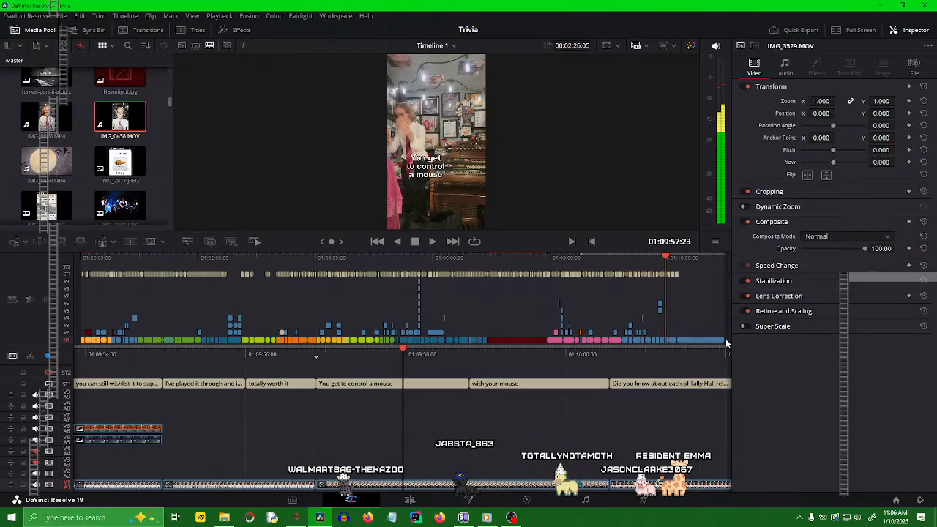
pyautogui.press('space')
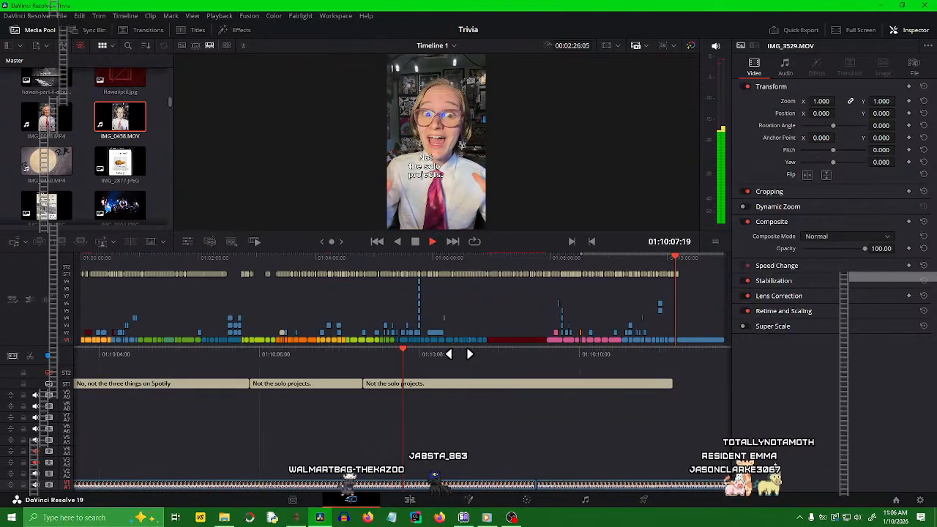
pyautogui.moveTo(457, 354); pyautogui.dragTo(613, 355)
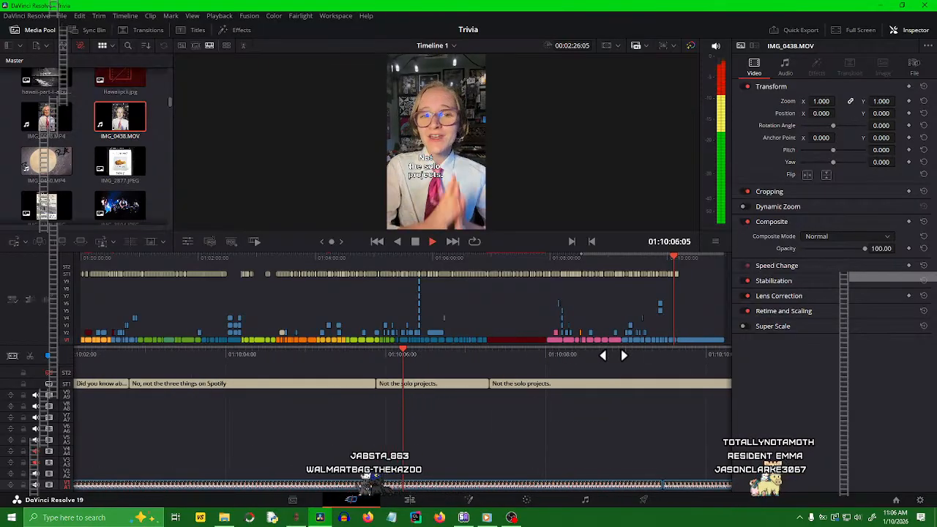
pyautogui.moveTo(465, 359); pyautogui.dragTo(468, 359)
pyautogui.moveTo(357, 387); pyautogui.dragTo(401, 378)
pyautogui.click(377, 379)
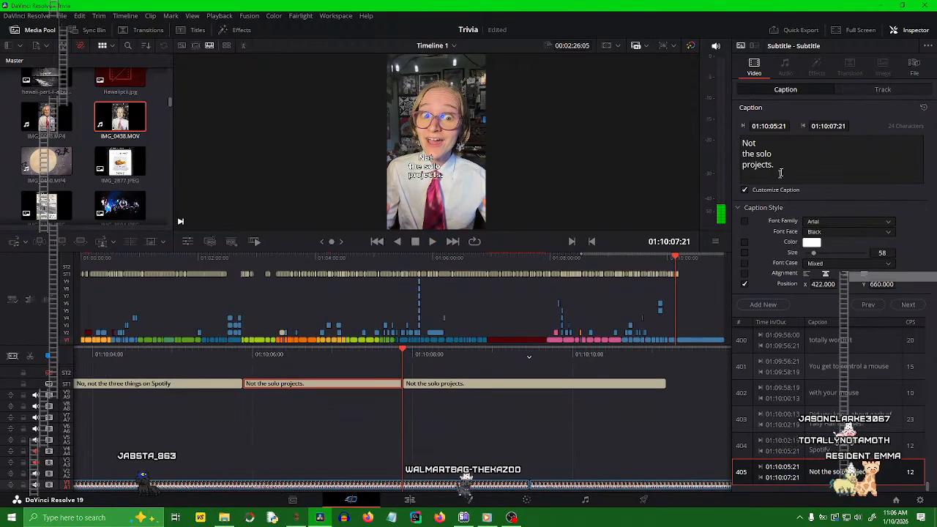
pyautogui.press('BackSpace')
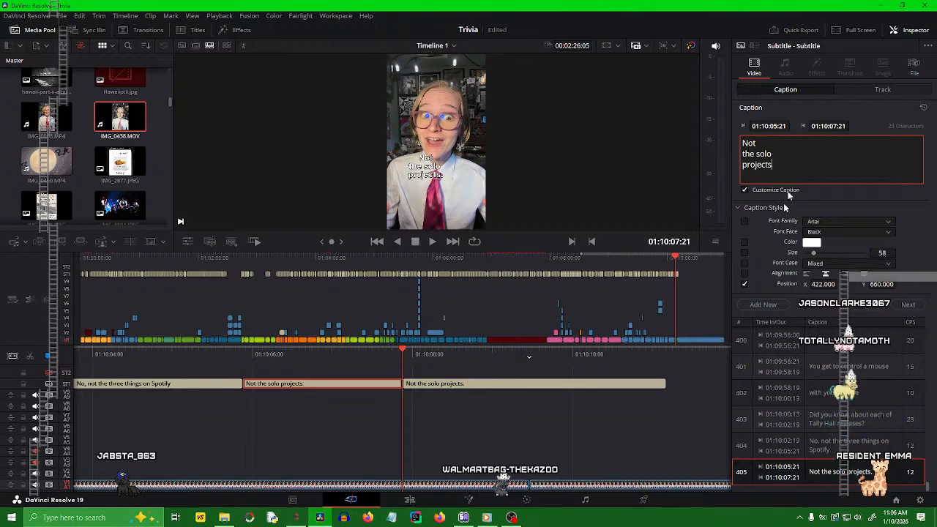
# - Save the project and replace the last "Not the solo projects." caption with "Every Tally Hall release?", breaking lines after "Every" and "Hall"
pyautogui.click(495, 411)
pyautogui.hotkey('ctrl', 's')
pyautogui.click(506, 388)
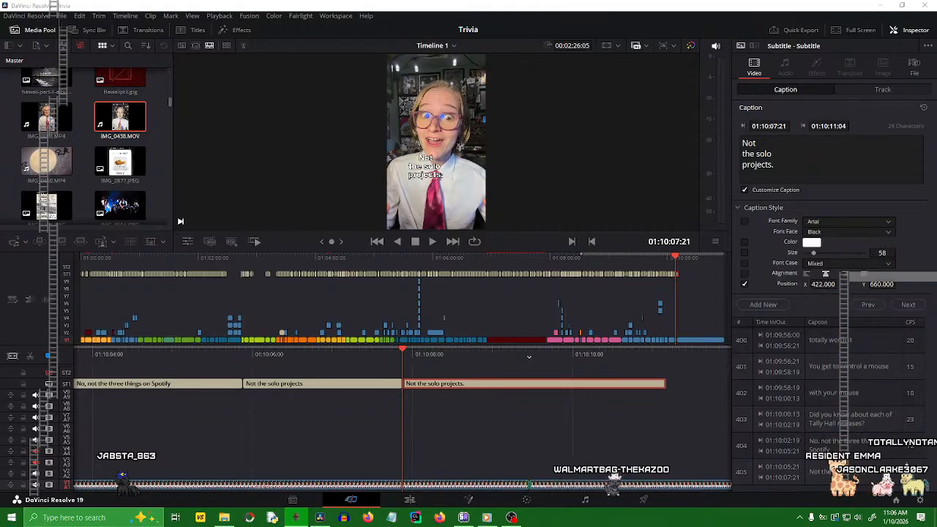
pyautogui.click(522, 426)
pyautogui.press('space')
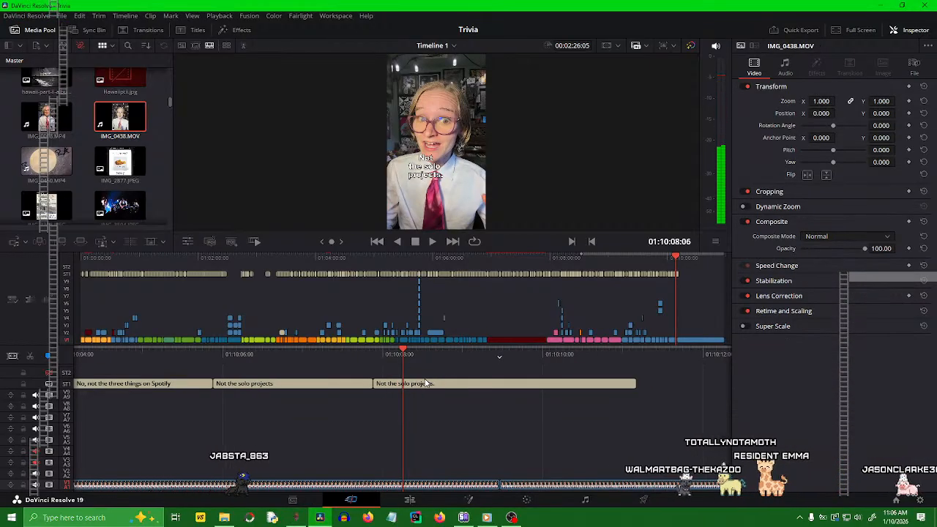
pyautogui.click(421, 383)
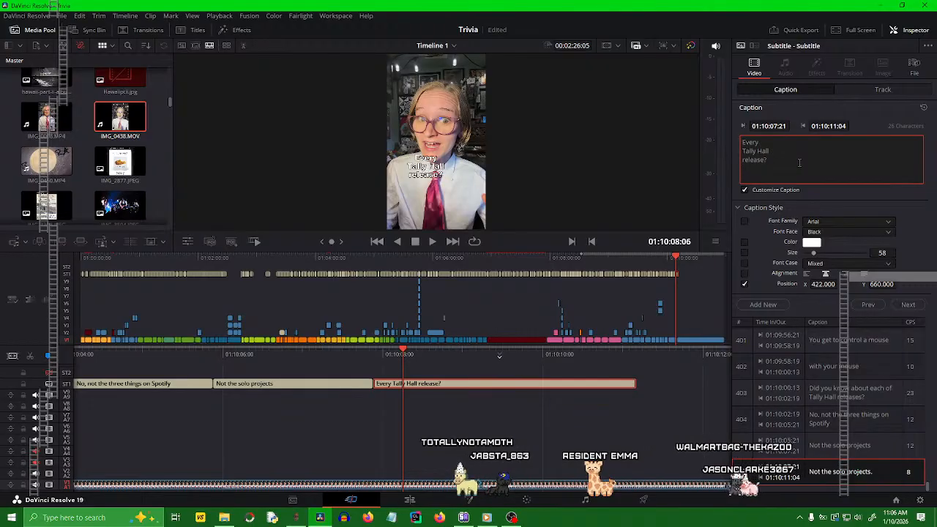
# - Play the "Every Tally Hall release?" subtitle against the speech and scrub back through the preceding captions from "with your mouse" onward
pyautogui.click(430, 352)
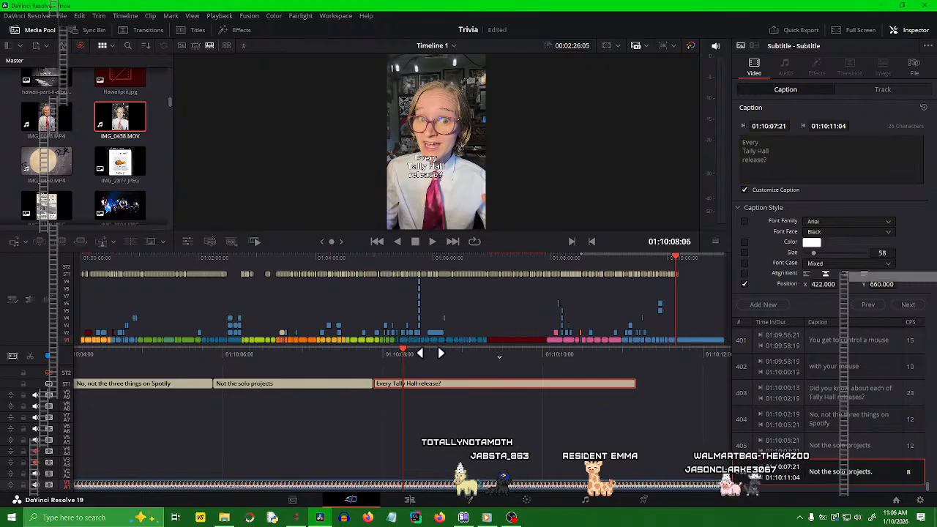
pyautogui.click(454, 403)
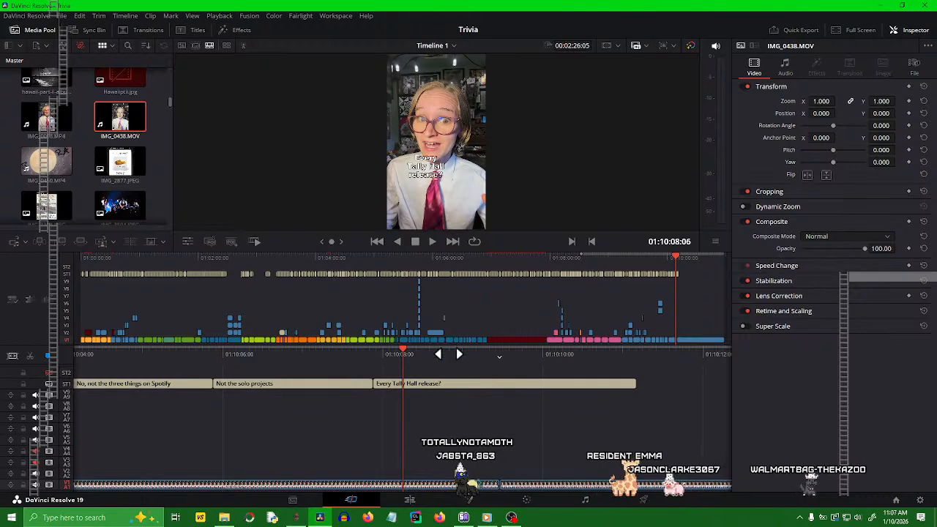
pyautogui.moveTo(448, 354); pyautogui.dragTo(494, 362)
pyautogui.press('space')
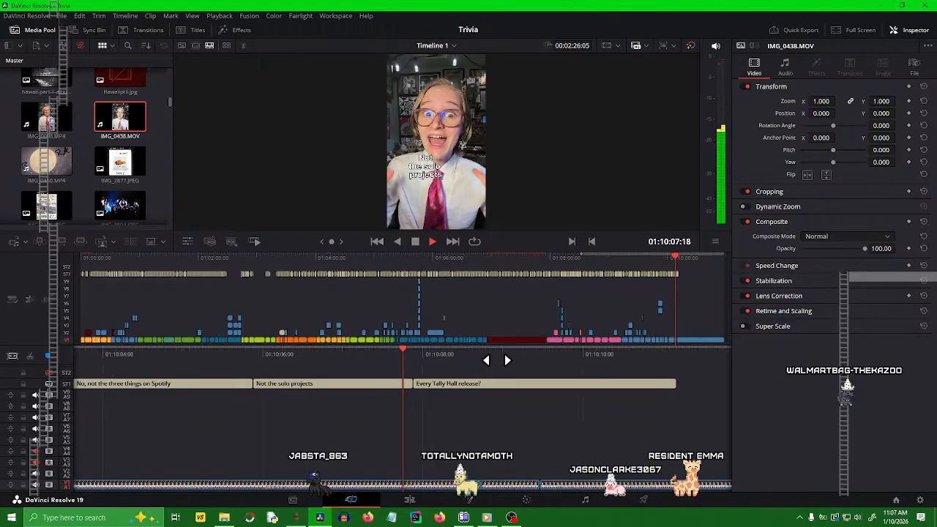
pyautogui.press('space')
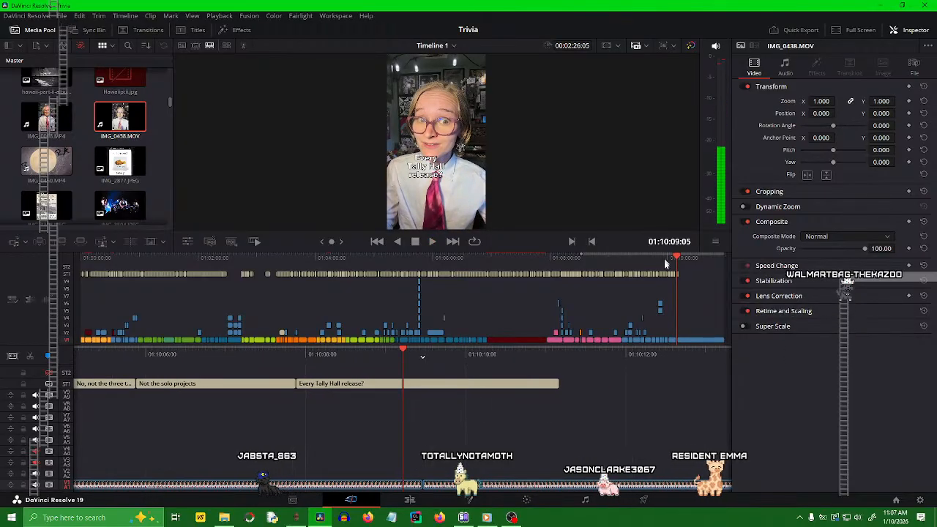
pyautogui.moveTo(363, 361); pyautogui.dragTo(755, 385)
pyautogui.moveTo(313, 365); pyautogui.dragTo(669, 368)
pyautogui.moveTo(299, 360); pyautogui.dragTo(301, 360)
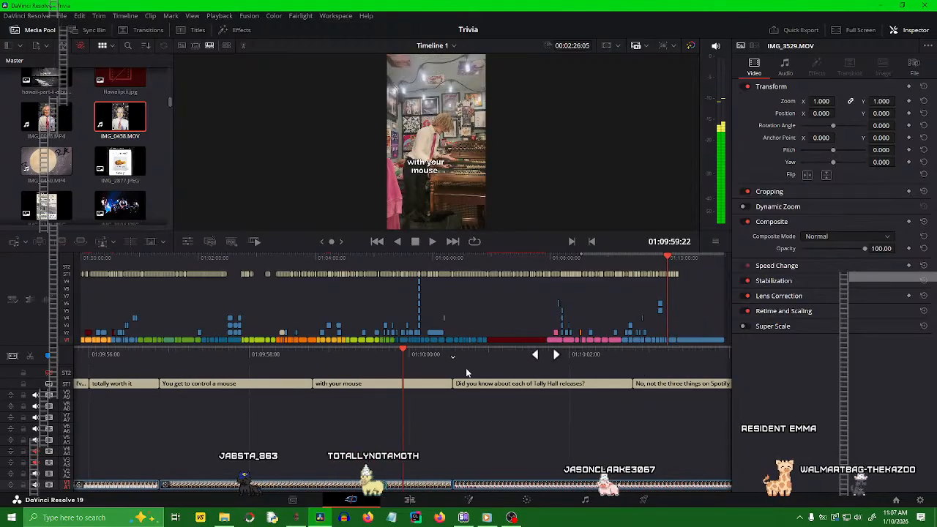
pyautogui.moveTo(545, 355); pyautogui.dragTo(420, 357)
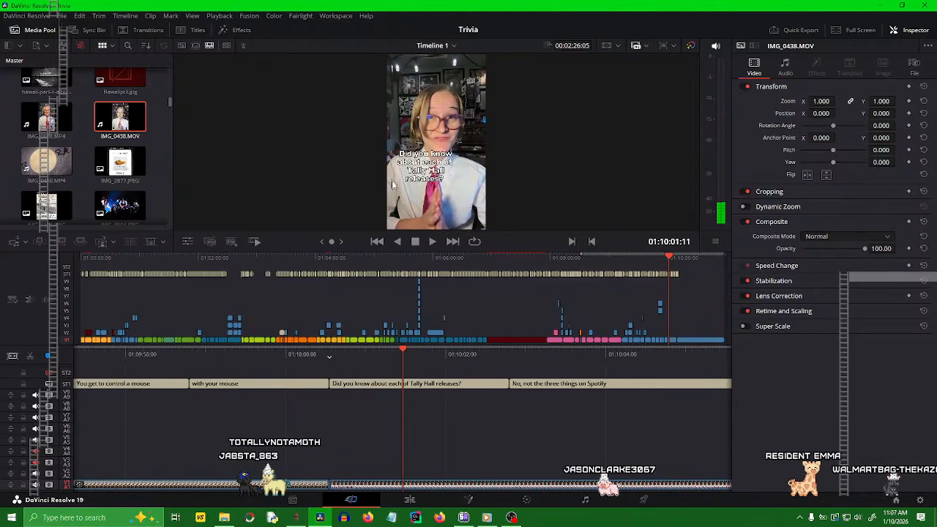
pyautogui.moveTo(554, 369); pyautogui.dragTo(334, 382)
pyautogui.moveTo(658, 358); pyautogui.dragTo(515, 366)
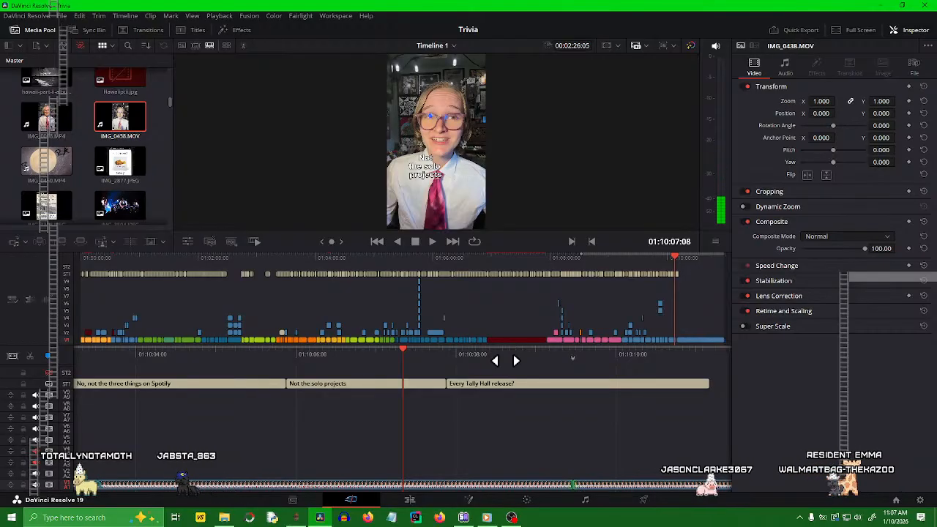
# - Split the "Every Tally Hall release?" subtitle at 01:10:09:11, replay its first part and save the project
pyautogui.press('space')
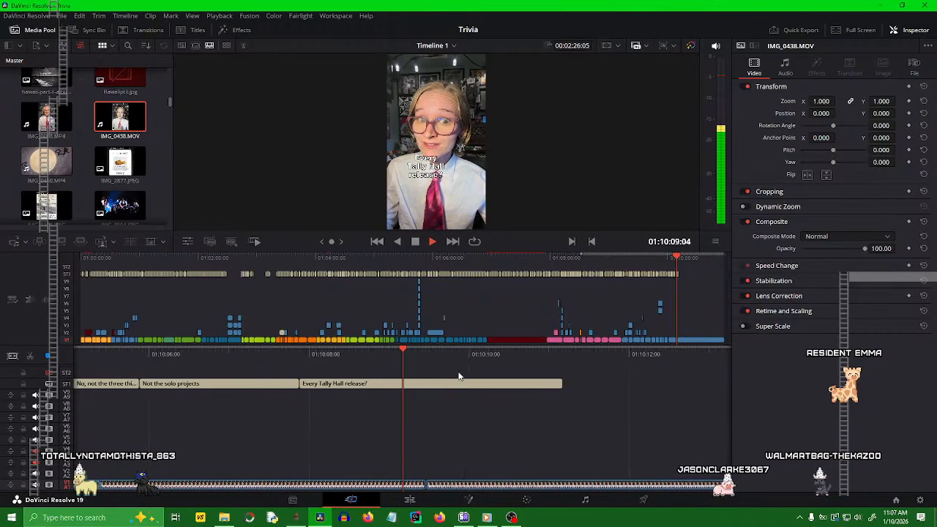
pyautogui.press('space')
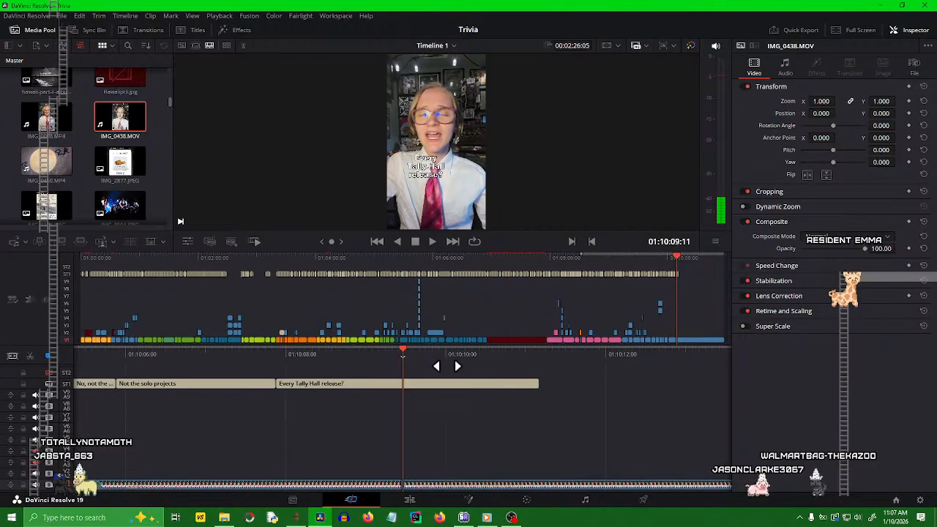
pyautogui.click(536, 388)
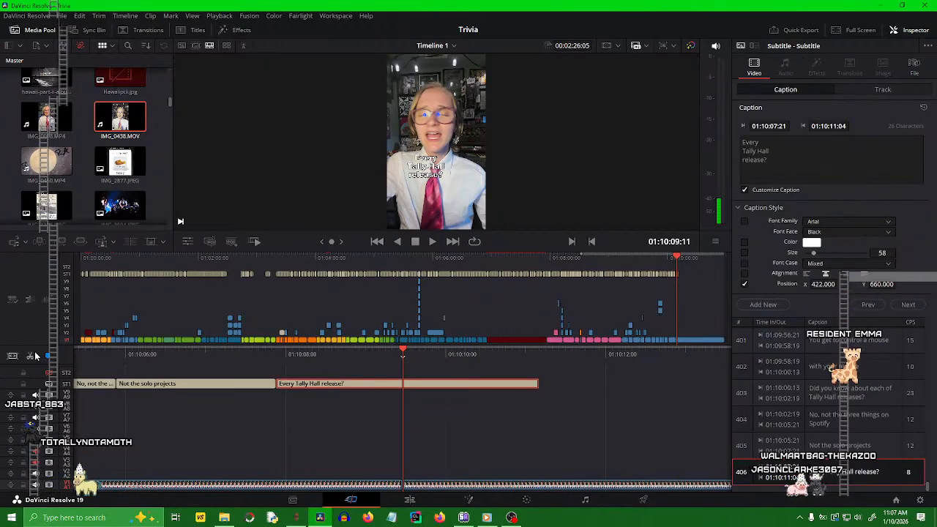
pyautogui.hotkey('ctrl', 'b')
pyautogui.moveTo(308, 357); pyautogui.dragTo(389, 367)
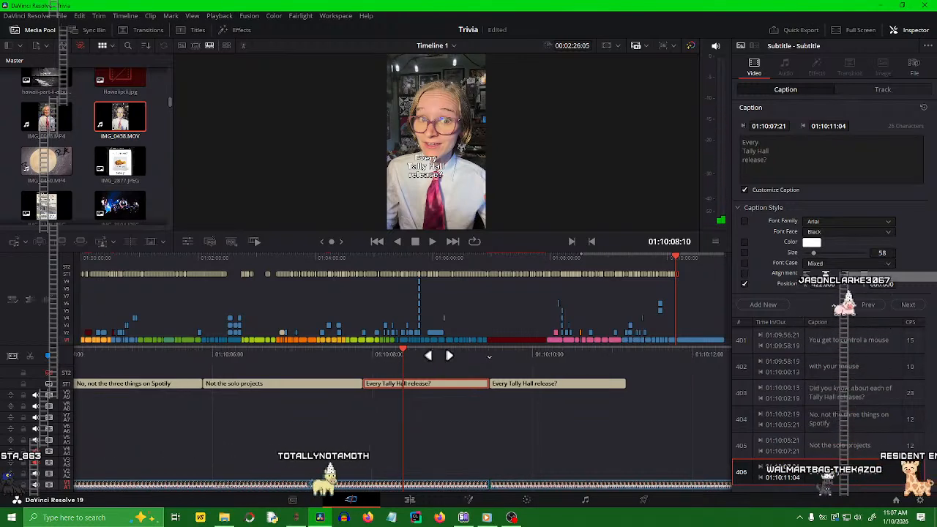
pyautogui.moveTo(439, 356); pyautogui.dragTo(613, 365)
pyautogui.press('space')
pyautogui.hotkey('ctrl', 's')
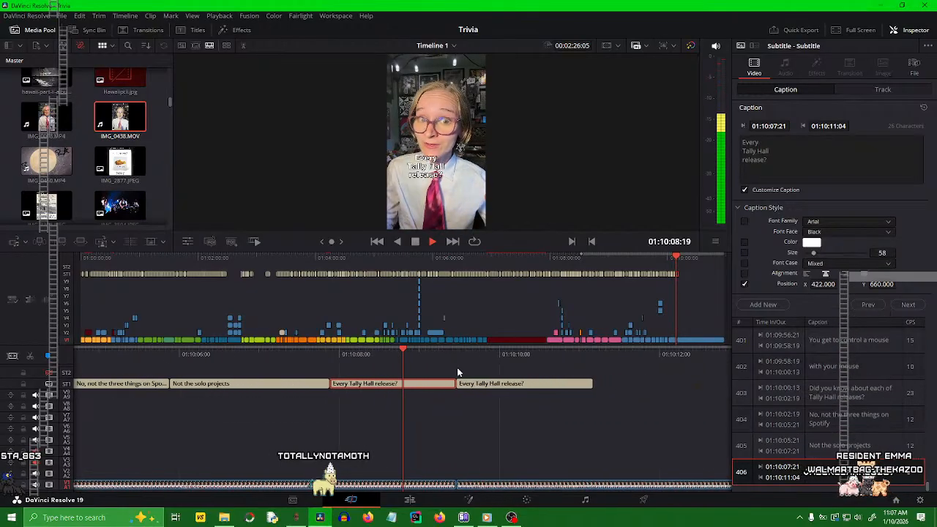
# - Set the clip color of the IMG_3529.MOV clip beneath the "with your mouse" subtitle to Lime
pyautogui.moveTo(315, 353); pyautogui.dragTo(660, 372)
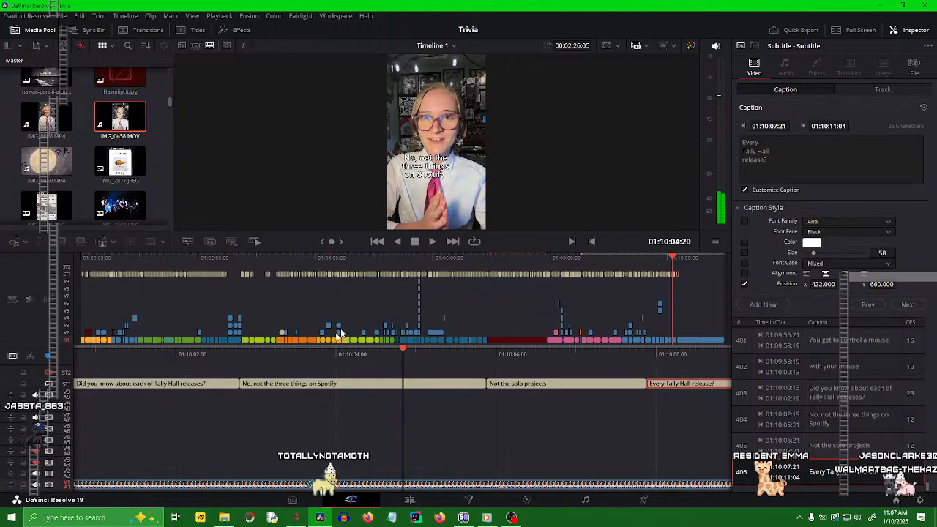
pyautogui.moveTo(381, 366); pyautogui.dragTo(706, 370)
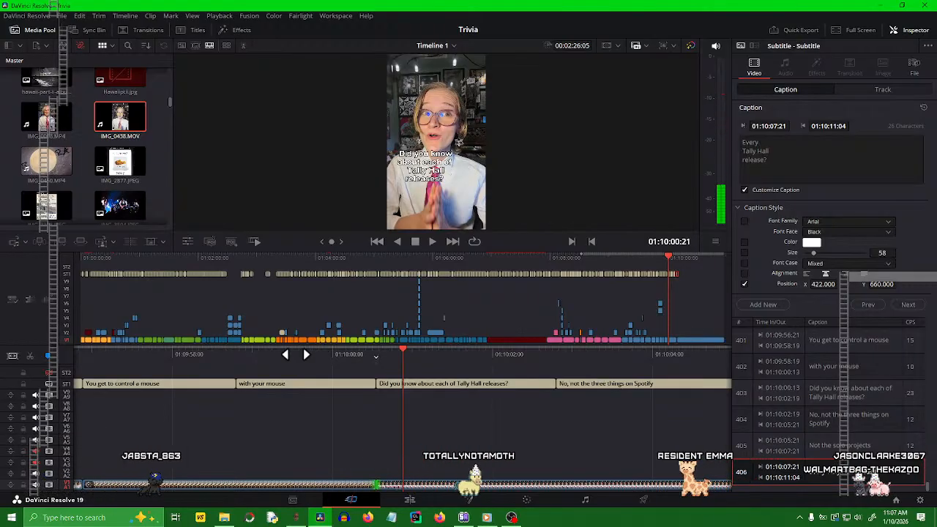
pyautogui.moveTo(295, 354); pyautogui.dragTo(342, 373)
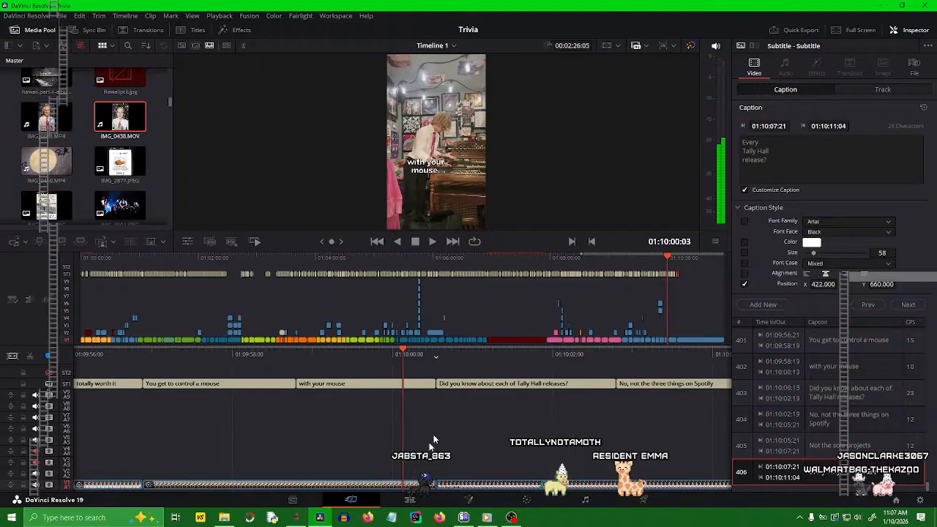
pyautogui.click(381, 484)
pyautogui.rightClick(377, 484)
pyautogui.moveTo(428, 310)
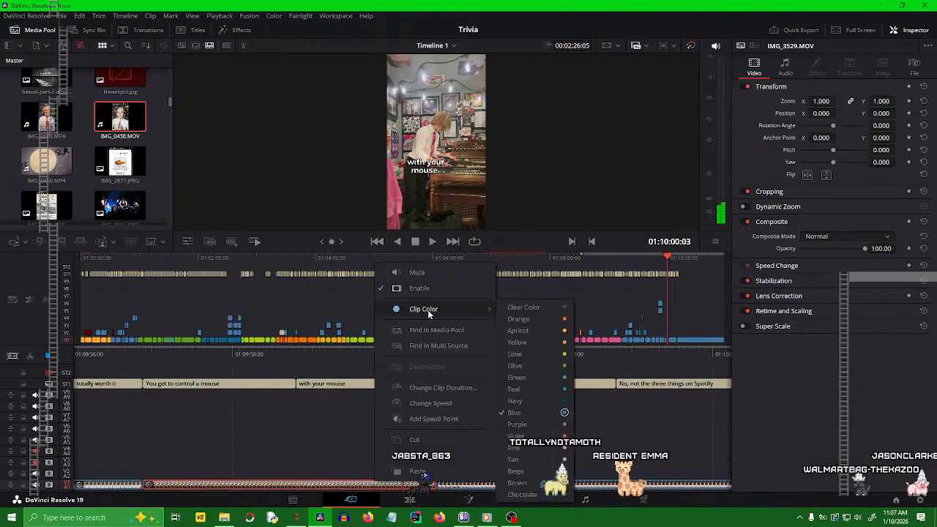
pyautogui.click(521, 354)
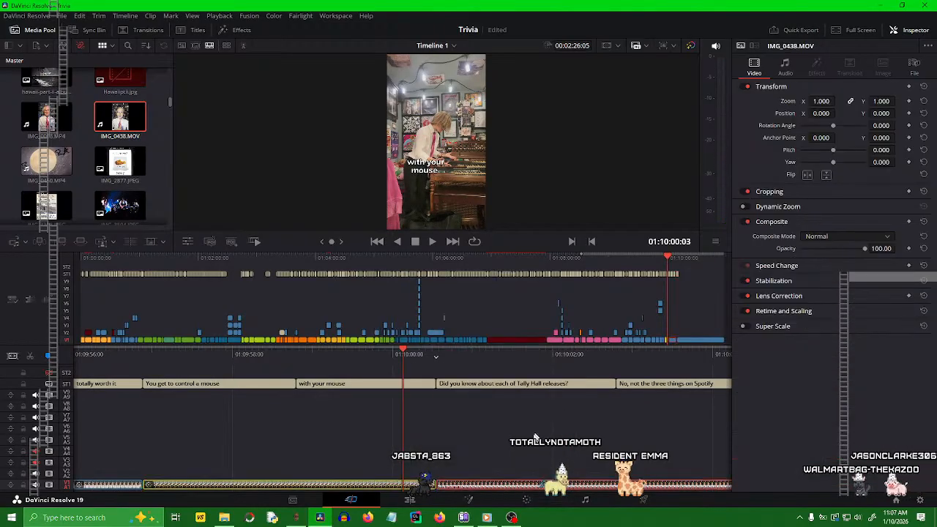
# - Split the "Did you know about each of Tally Hall releases?" subtitle at 01:10:01:11
pyautogui.moveTo(536, 351); pyautogui.dragTo(436, 359)
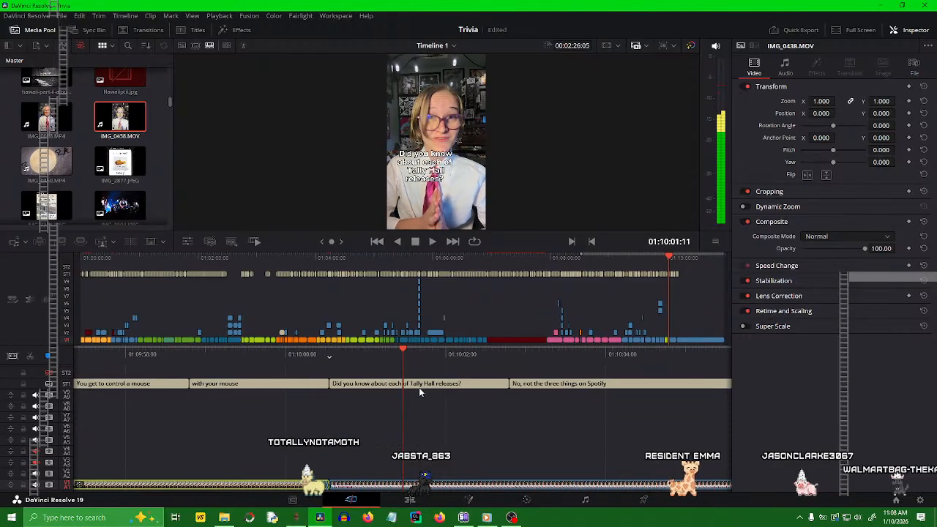
pyautogui.click(417, 385)
pyautogui.click(30, 355)
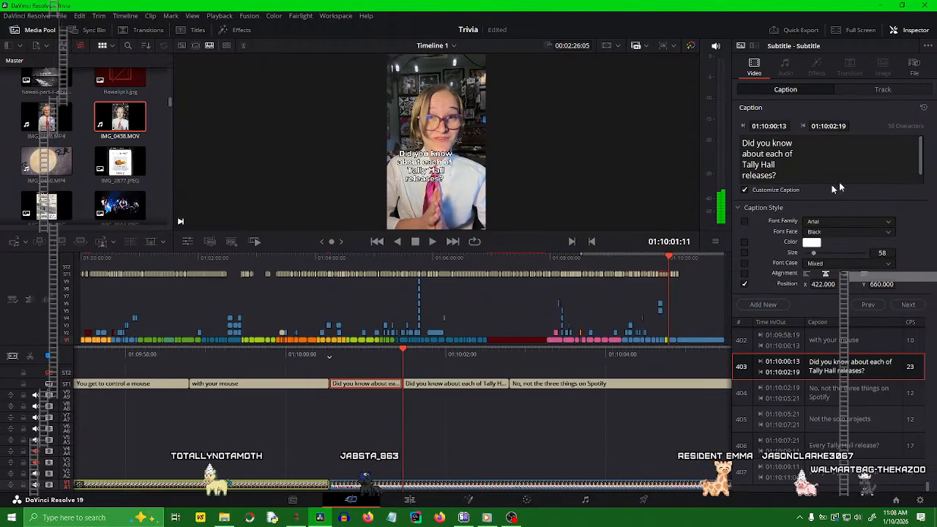
# - Shorten the first split caption to "Did you know about each of", breaking lines after "you" and "about"
pyautogui.moveTo(804, 177); pyautogui.dragTo(720, 159)
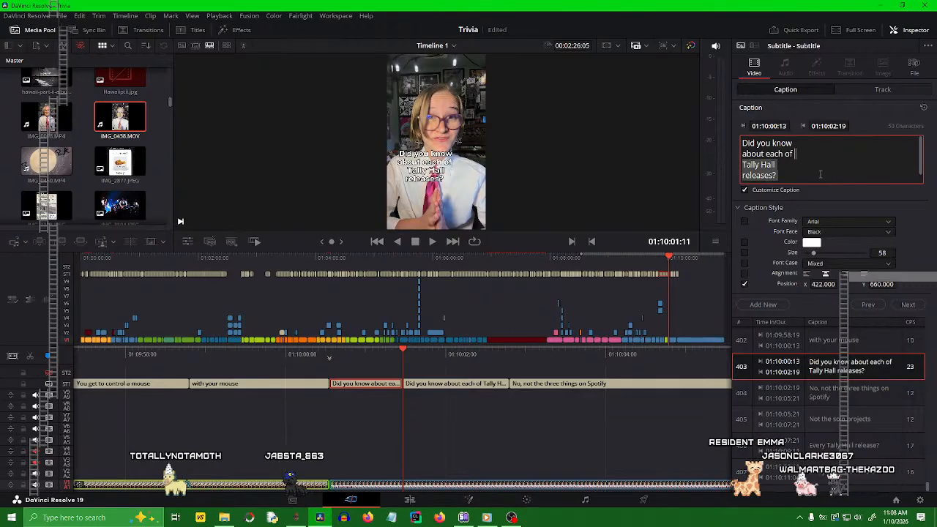
pyautogui.click(772, 143)
pyautogui.press('Return')
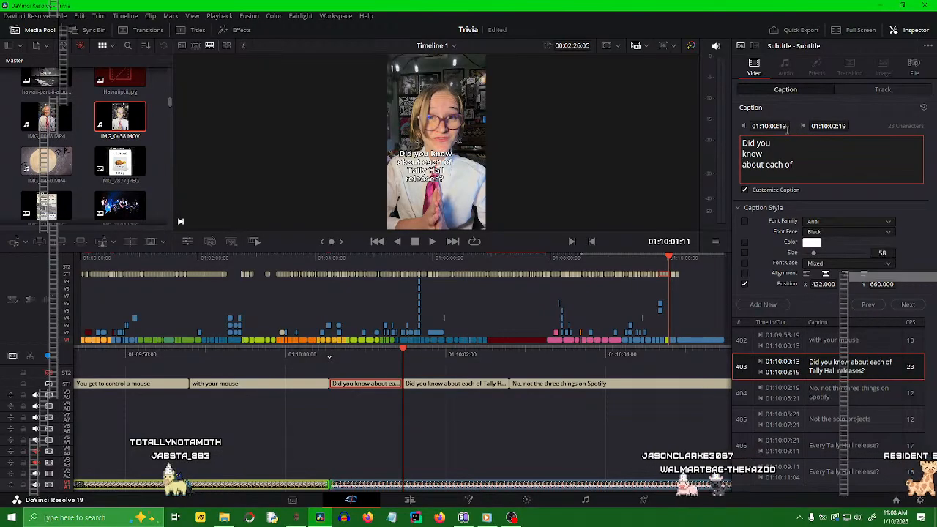
pyautogui.press('BackSpace')
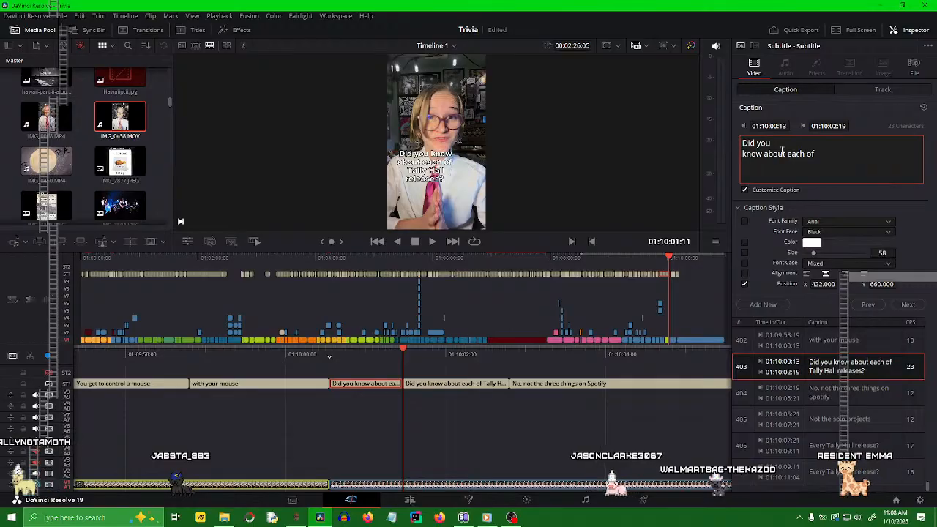
pyautogui.press('Return')
pyautogui.click(775, 174)
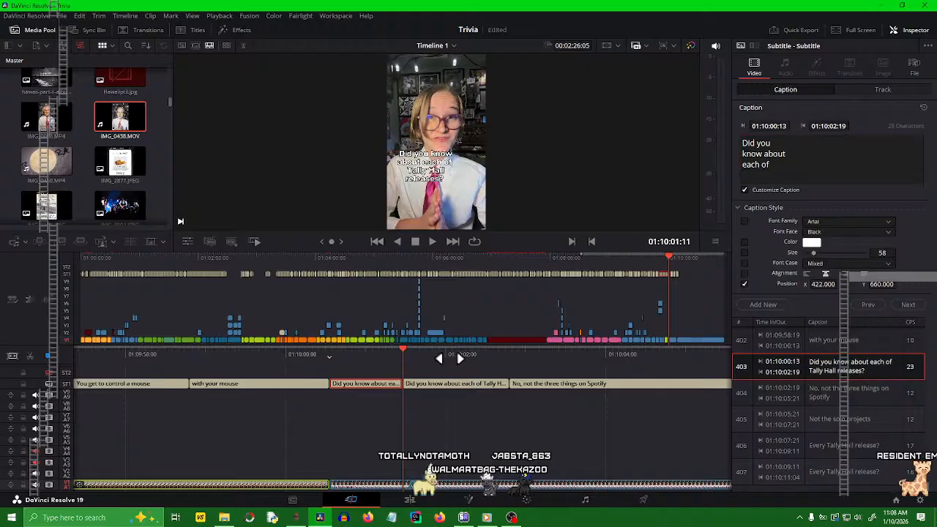
# - Replay the question and shorten the second split caption to "Tally Hall releases?" on two lines
pyautogui.moveTo(448, 358); pyautogui.dragTo(535, 402)
pyautogui.click(526, 417)
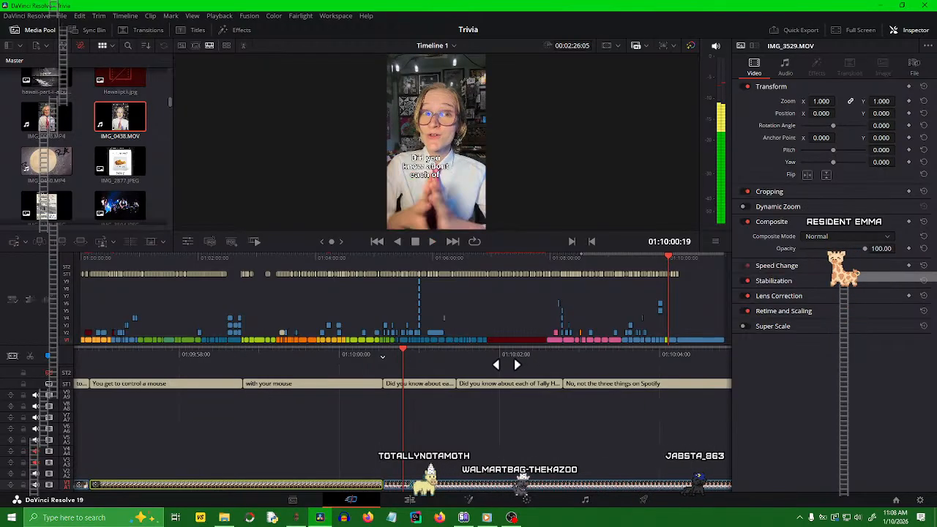
pyautogui.click(424, 383)
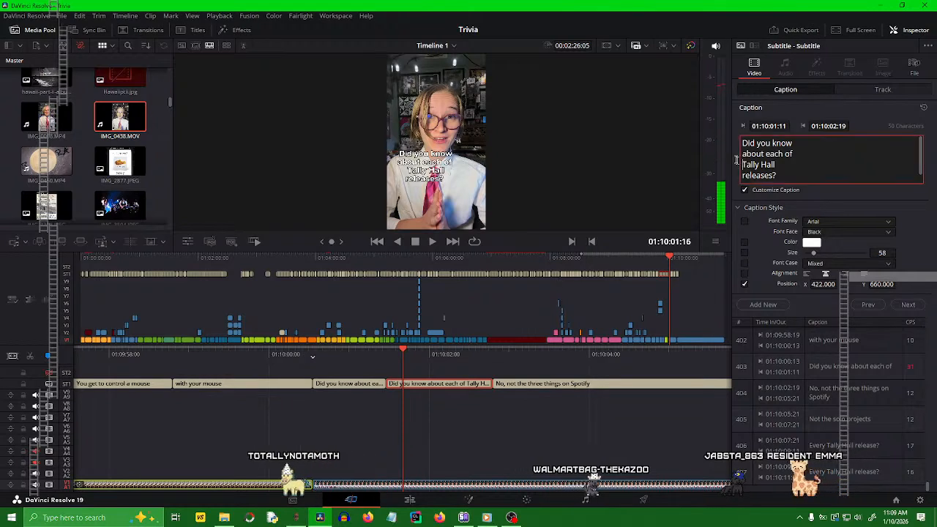
pyautogui.moveTo(735, 163); pyautogui.dragTo(714, 127)
pyautogui.press('BackSpace')
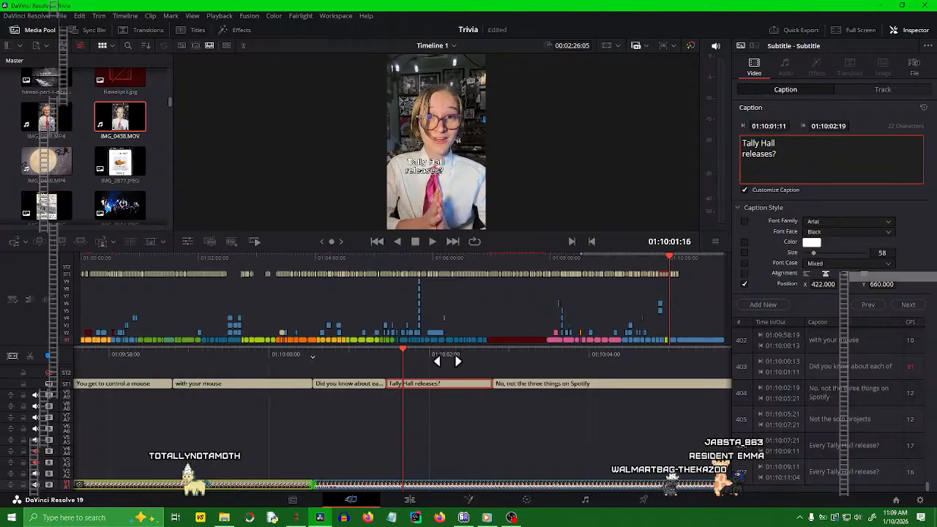
# - Check the split question against the speech, correct its second caption to "Tally Hall's releases?", save the project and replay it
pyautogui.moveTo(446, 360); pyautogui.dragTo(535, 354)
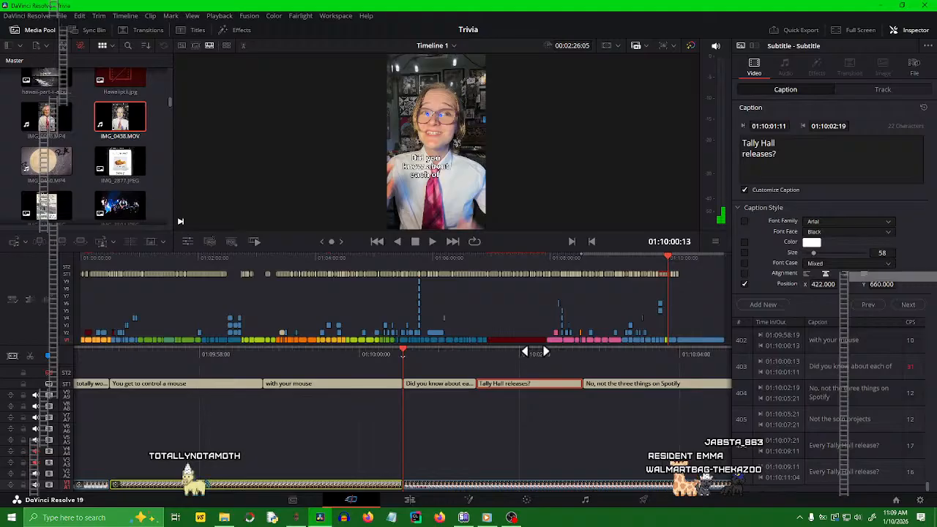
pyautogui.press('space')
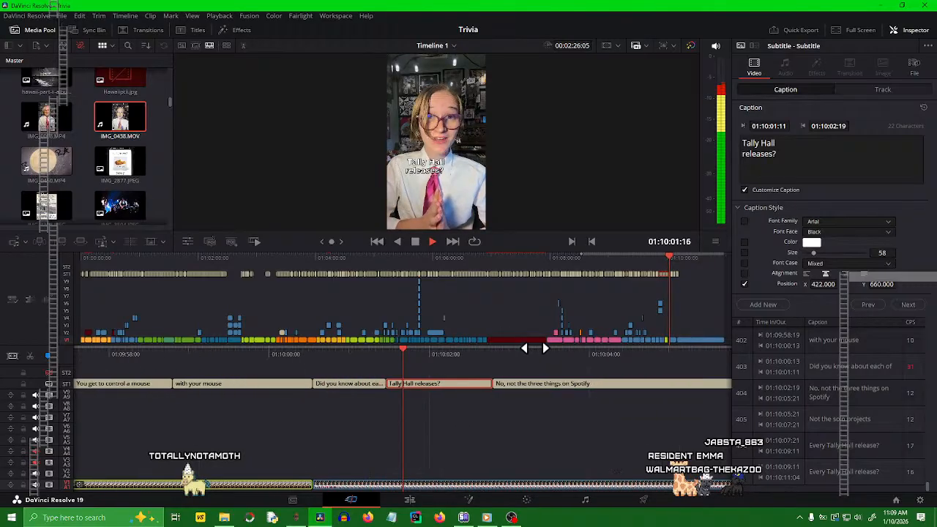
pyautogui.press('space')
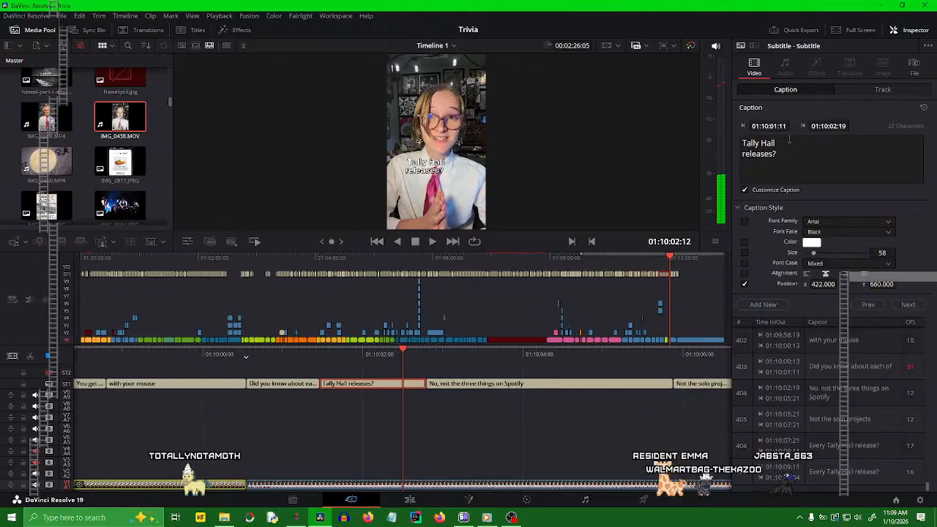
pyautogui.write("'s")
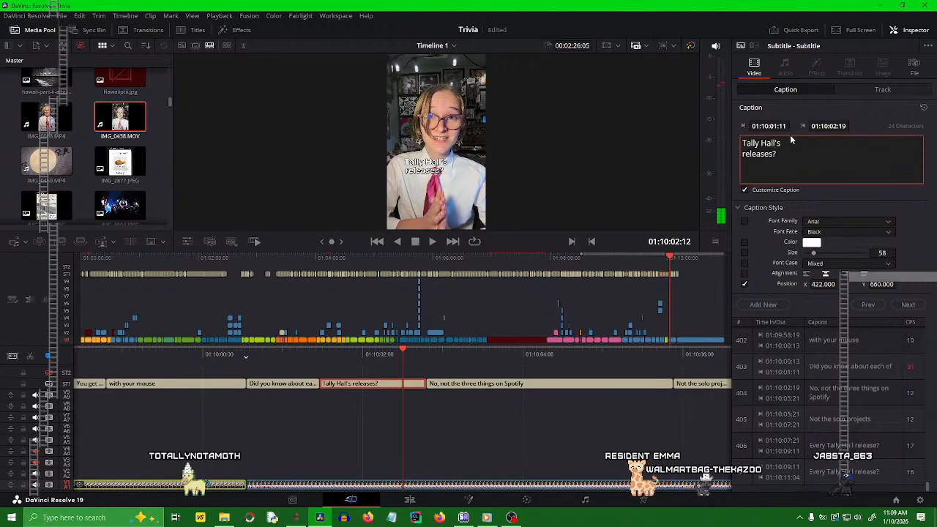
pyautogui.click(564, 433)
pyautogui.hotkey('ctrl', 's')
pyautogui.moveTo(473, 359); pyautogui.dragTo(609, 369)
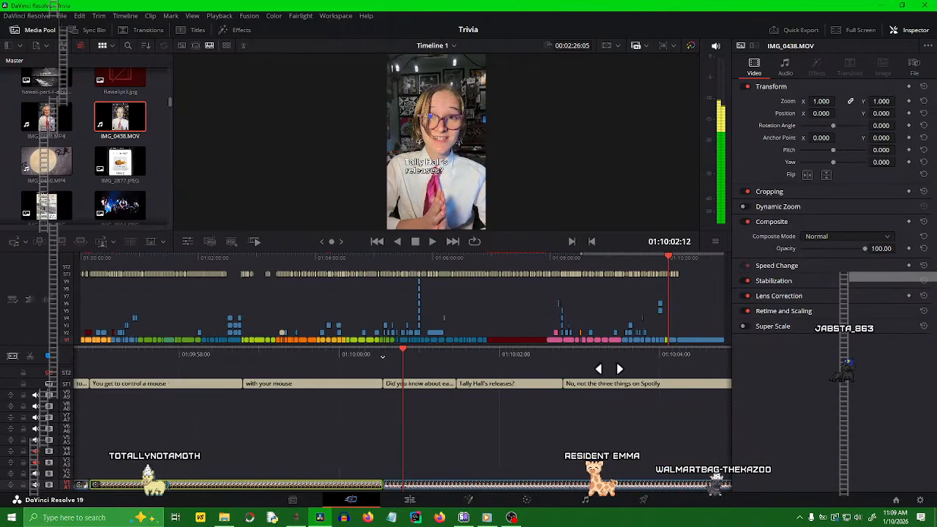
pyautogui.press('space')
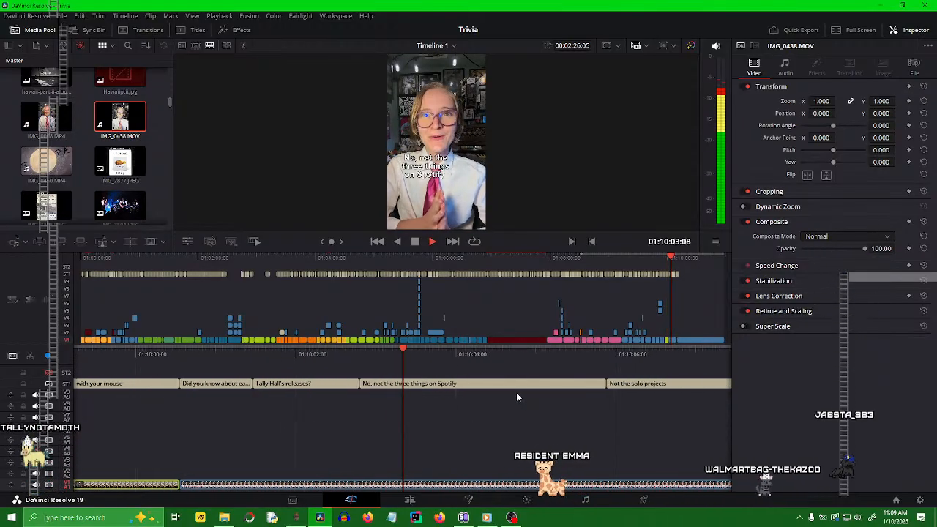
# - Correct the Spotify caption to "No, not just the three things on Spotify", breaking lines after "just", "three" and "on"
pyautogui.click(440, 385)
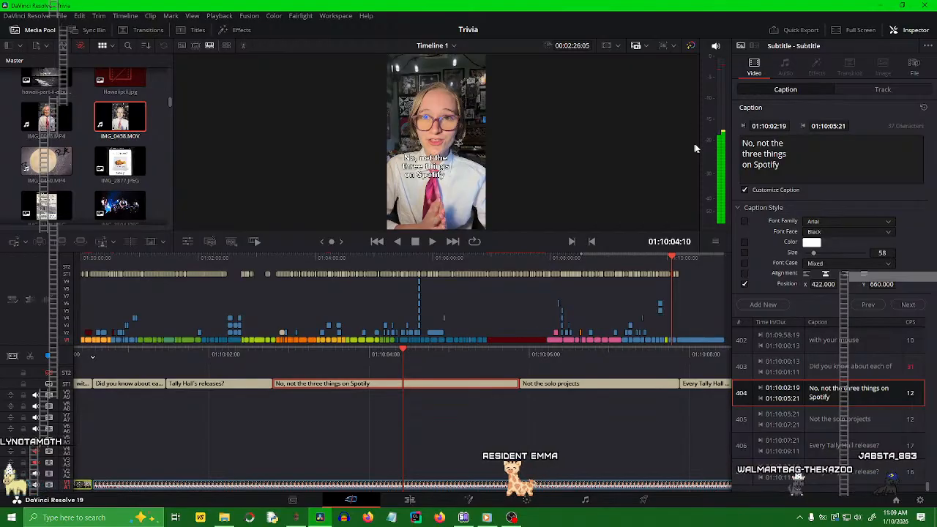
pyautogui.click(770, 144)
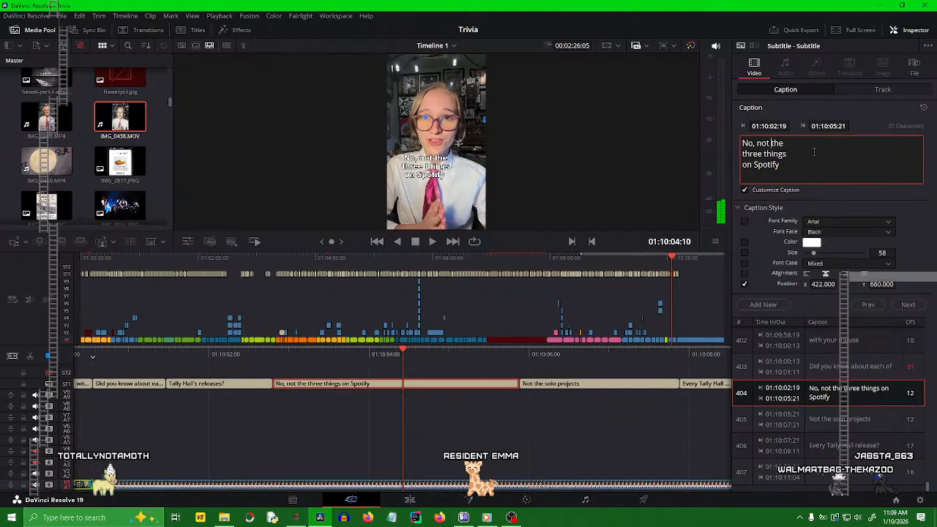
pyautogui.write('just')
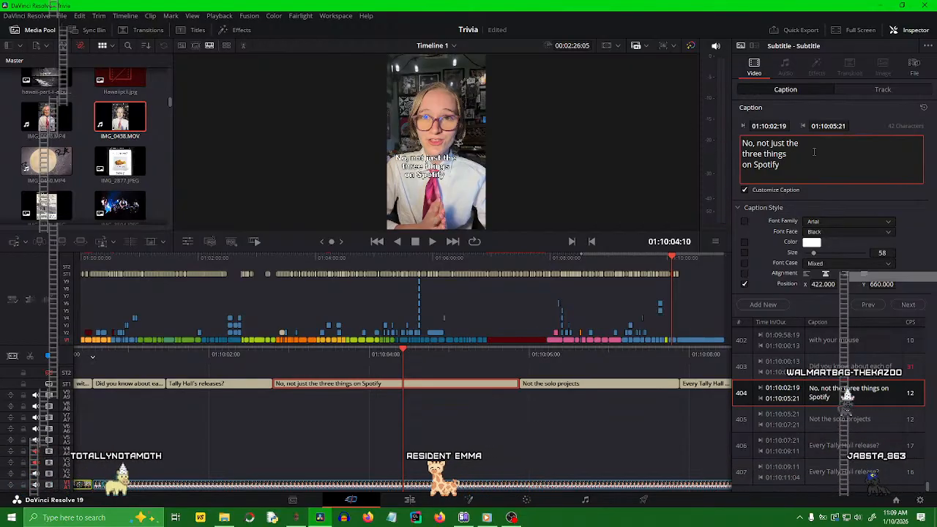
pyautogui.press('Return')
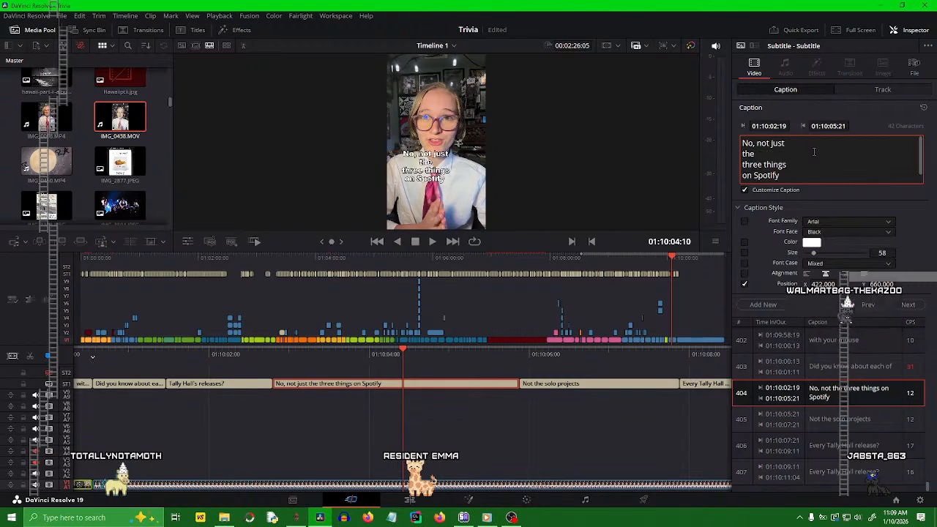
pyautogui.press('BackSpace')
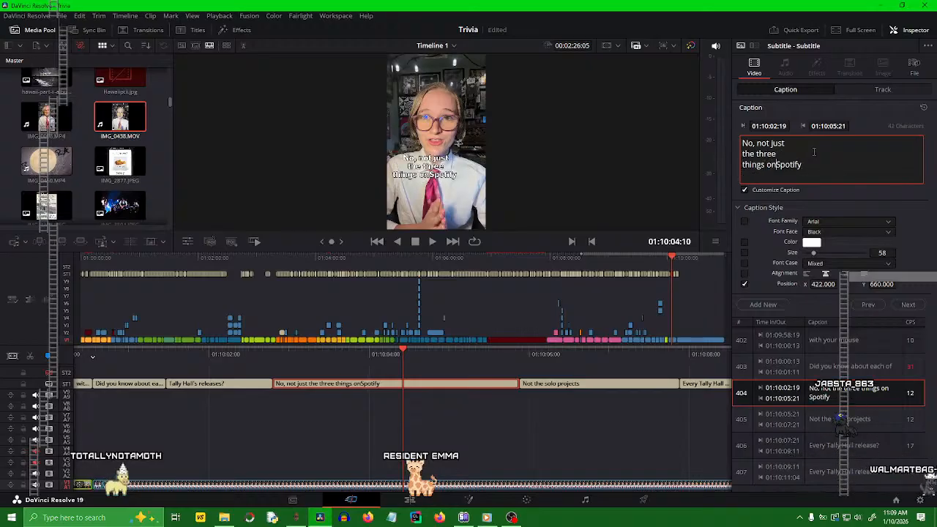
pyautogui.press('Return')
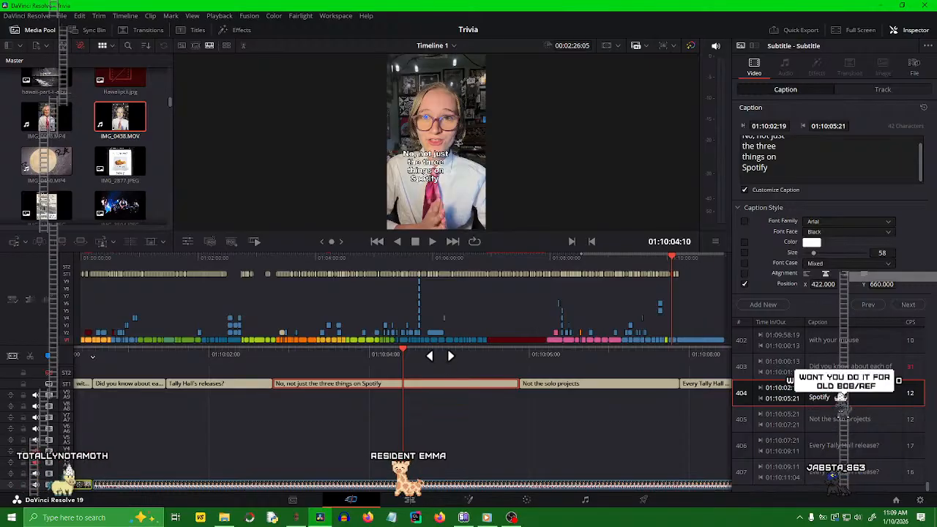
# - Replay the Spotify caption, split it at 01:10:04:07 and shorten its first part to "No, not just"
pyautogui.moveTo(439, 356); pyautogui.dragTo(797, 368)
pyautogui.press('space')
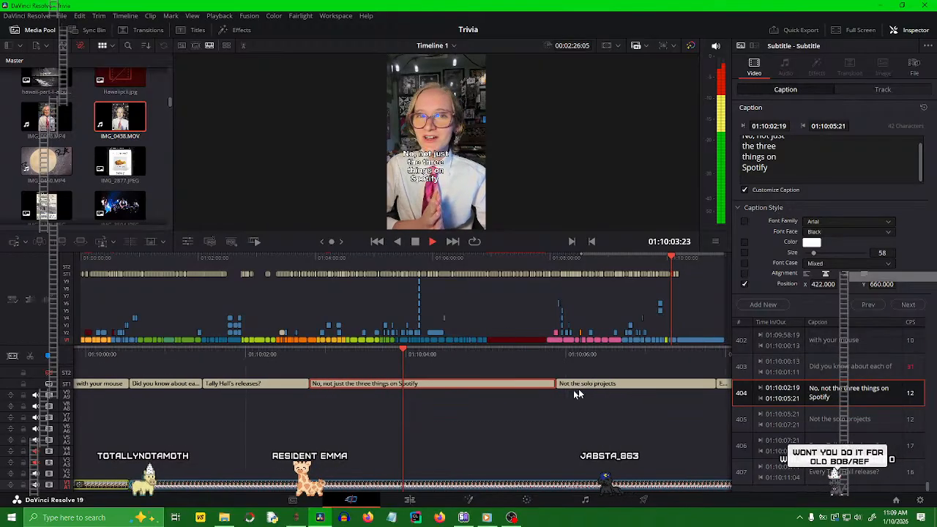
pyautogui.moveTo(413, 367)
pyautogui.mouseDown()
pyautogui.moveTo(564, 366)
pyautogui.moveTo(366, 368)
pyautogui.moveTo(459, 369)
pyautogui.moveTo(415, 367)
pyautogui.mouseUp()
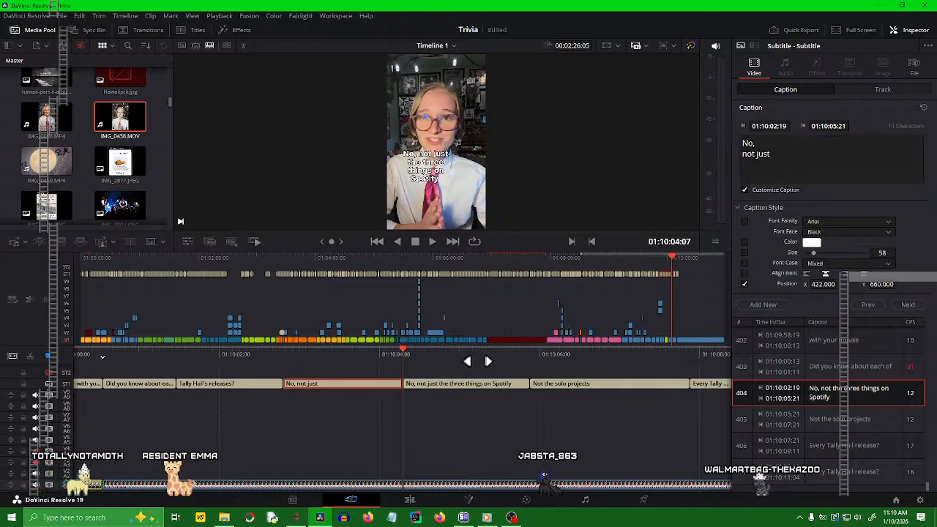
# - Replay the split and change the first part's caption to "No, not just the", with one line break after "not"
pyautogui.moveTo(477, 361); pyautogui.dragTo(546, 343)
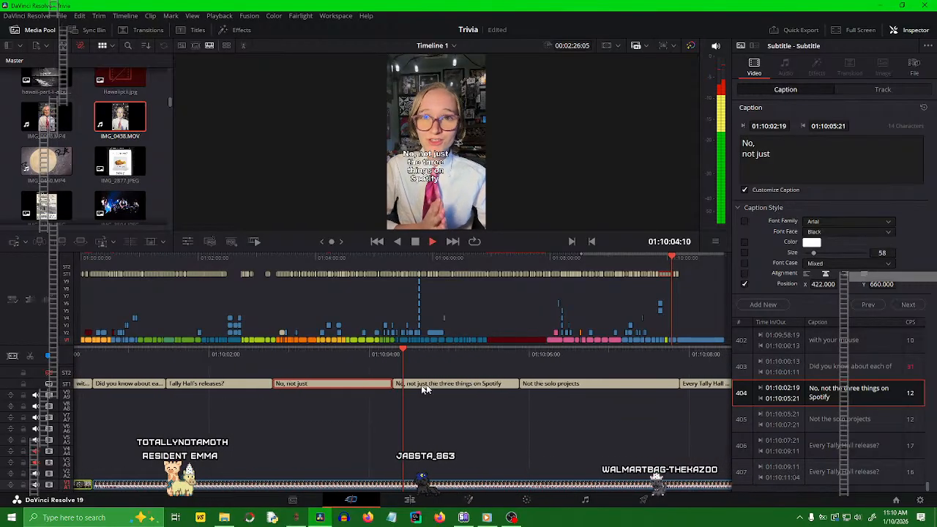
pyautogui.press('space')
pyautogui.click(774, 173)
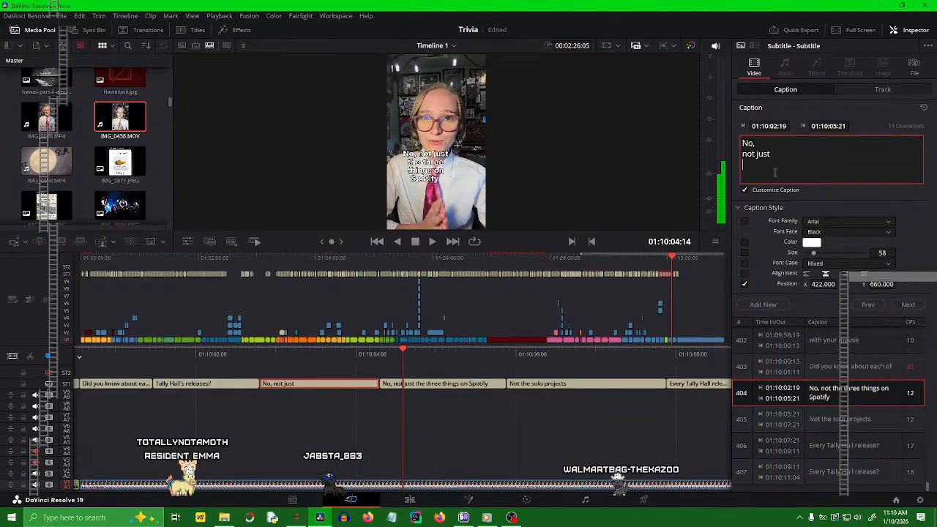
pyautogui.click(743, 153)
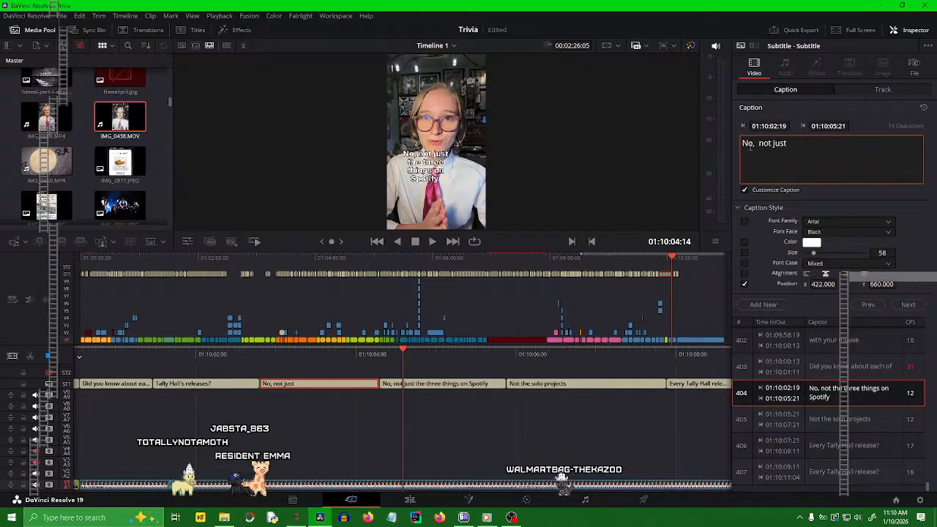
pyautogui.press('Return')
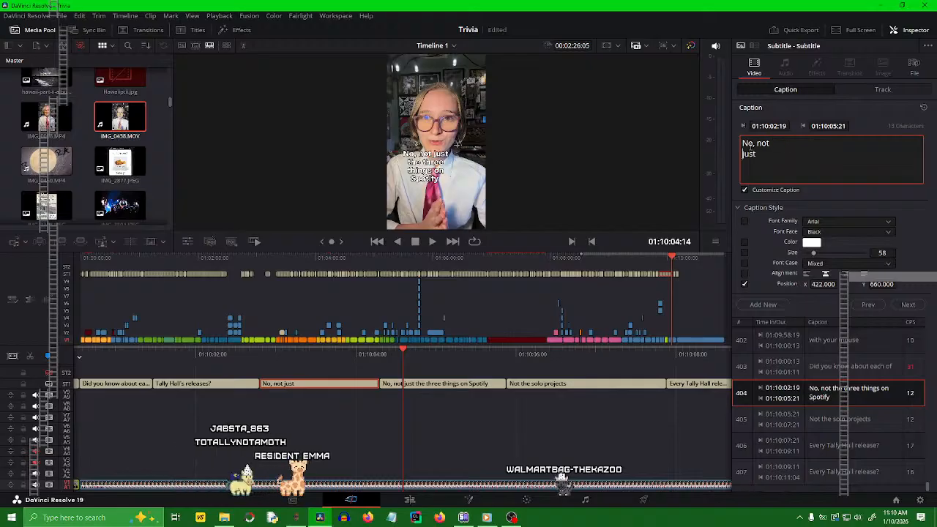
pyautogui.write('the')
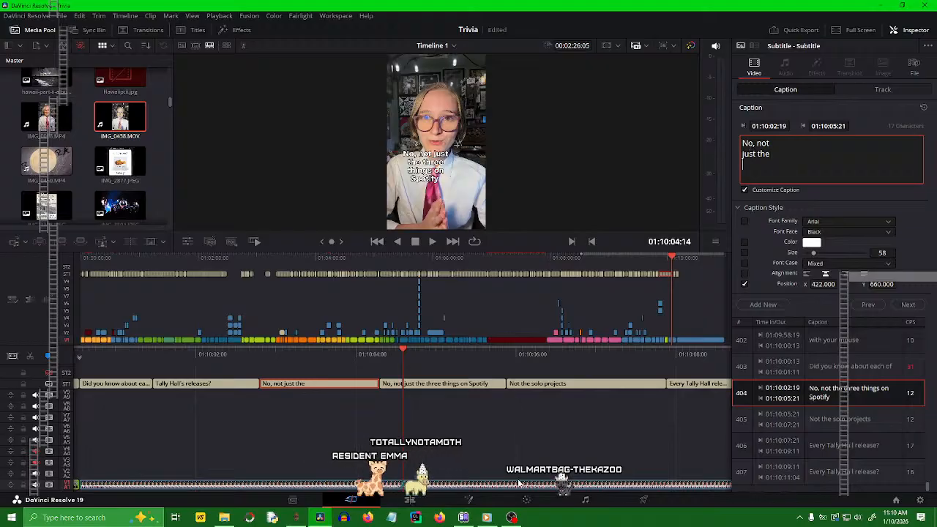
# - Move the cut between the two Spotify captions to 01:10:04:11 and replay it against the speech
pyautogui.click(504, 444)
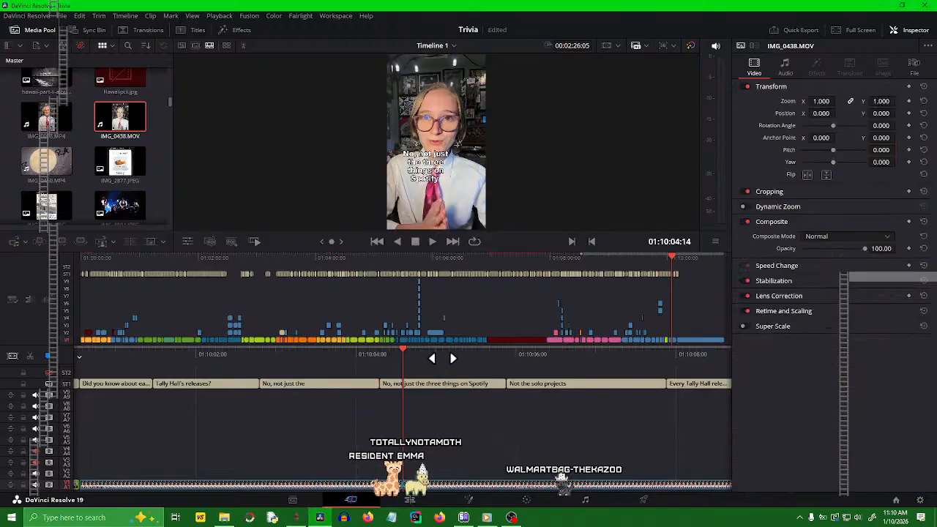
pyautogui.moveTo(442, 359); pyautogui.dragTo(436, 383)
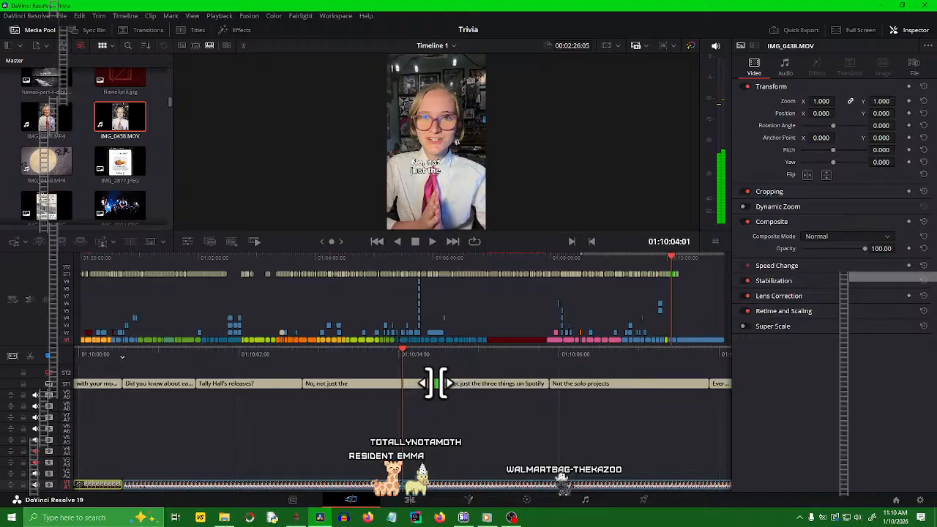
pyautogui.moveTo(491, 360); pyautogui.dragTo(574, 381)
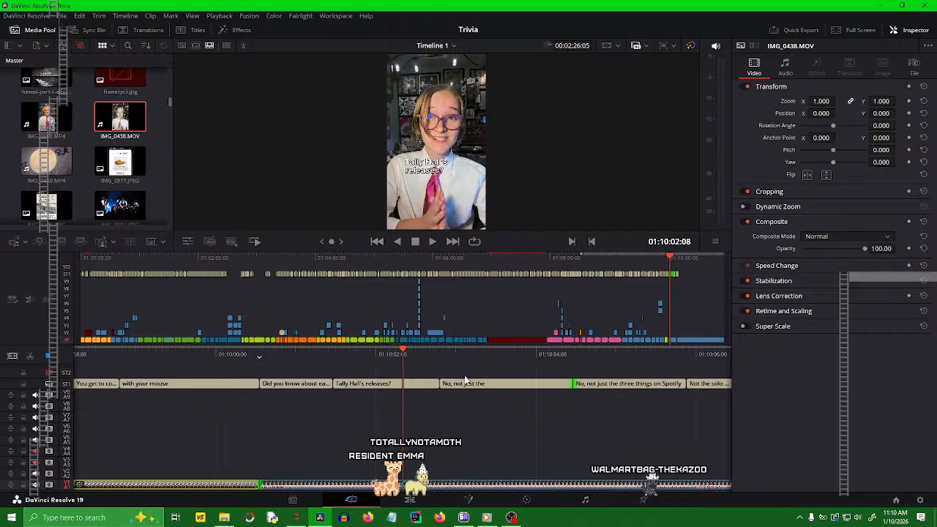
pyautogui.press('space')
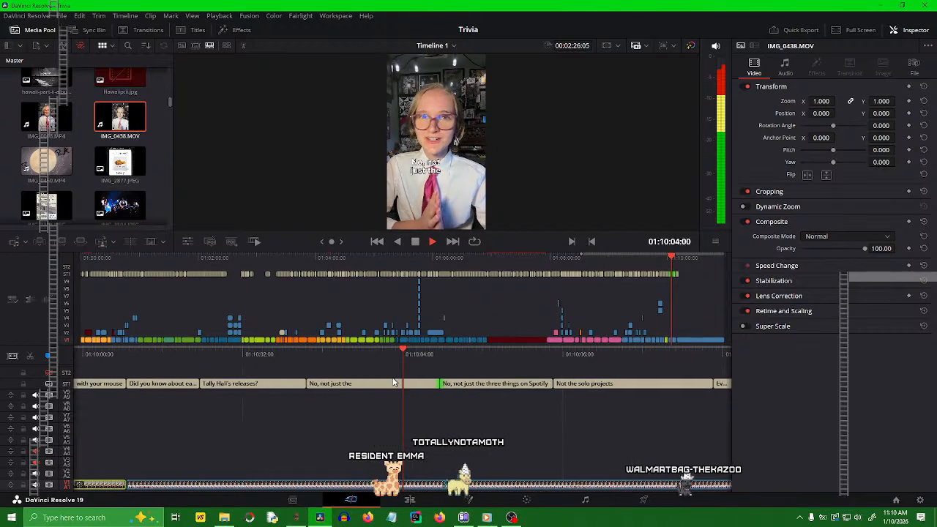
pyautogui.press('space')
pyautogui.moveTo(438, 363)
pyautogui.mouseDown()
pyautogui.moveTo(504, 366)
pyautogui.moveTo(508, 380)
pyautogui.moveTo(440, 373)
pyautogui.mouseUp()
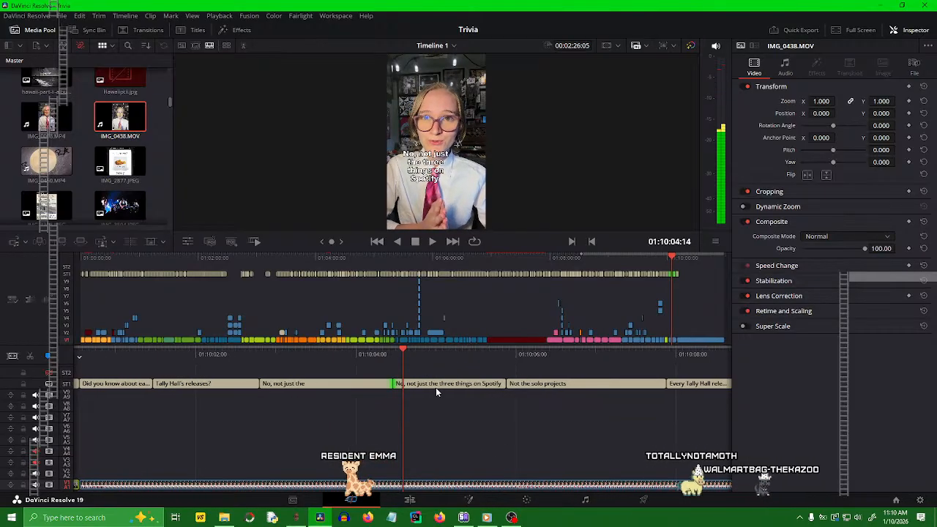
# - Shorten the second Spotify caption to "three things on Spotify", keeping one line each for "three", "things on" and "Spotify"
pyautogui.click(436, 387)
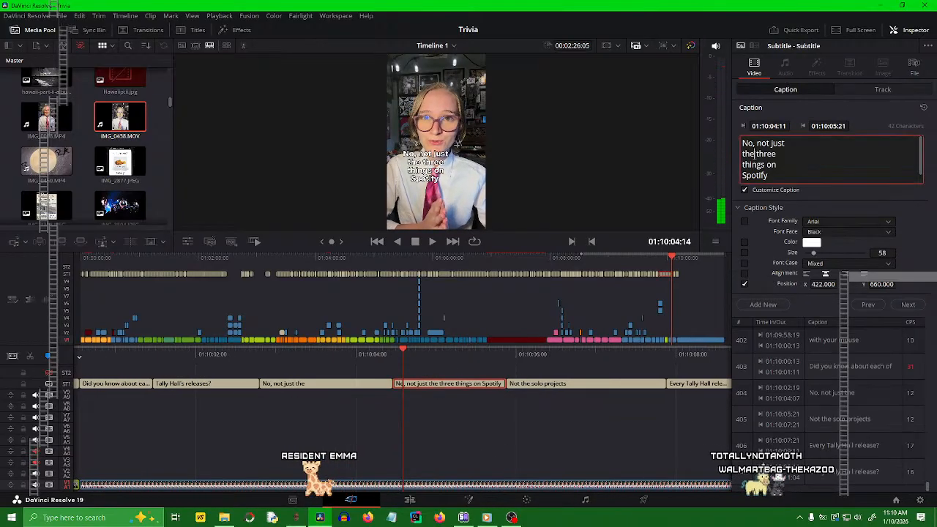
pyautogui.press('BackSpace')
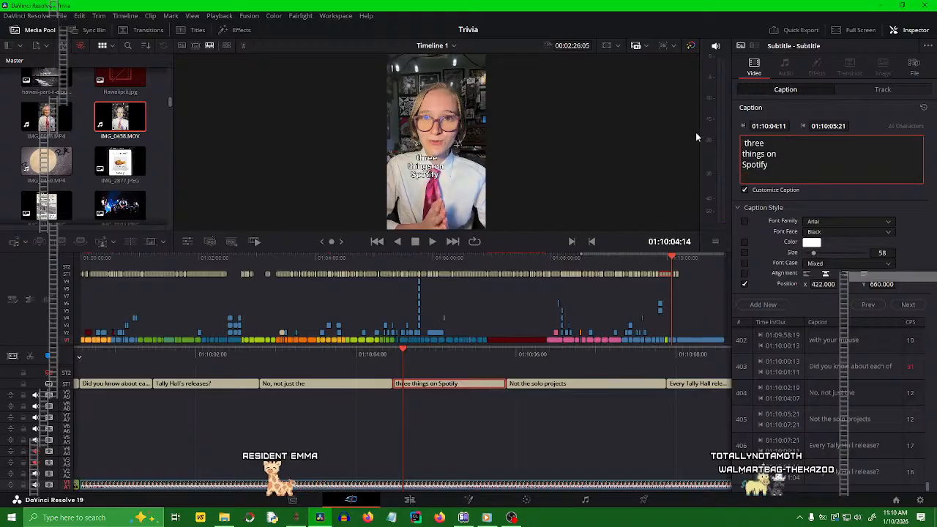
pyautogui.press('Delete')
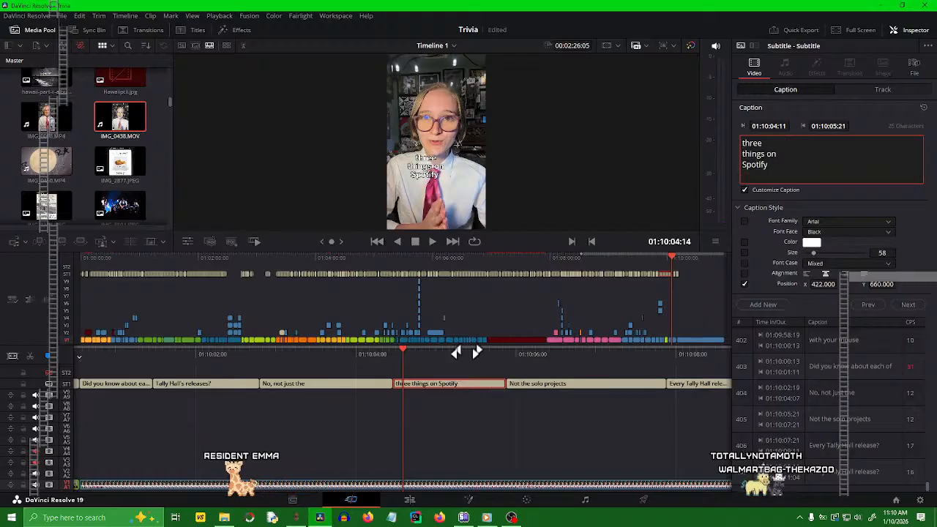
# - Replay the captions from "Tally Hall's releases?" through the first "Every Tally Hall release?" and check their wording and timing against the speech
pyautogui.click(460, 355)
pyautogui.moveTo(459, 355); pyautogui.dragTo(656, 383)
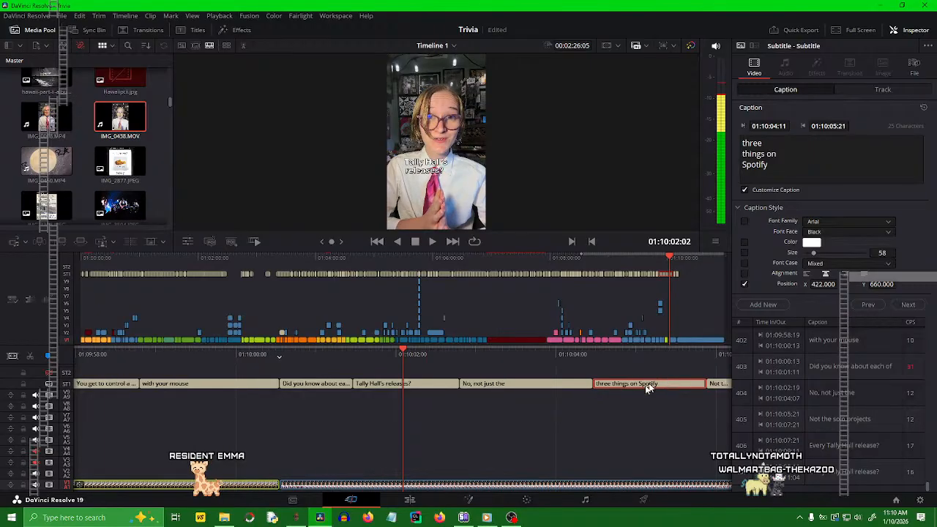
pyautogui.press('space')
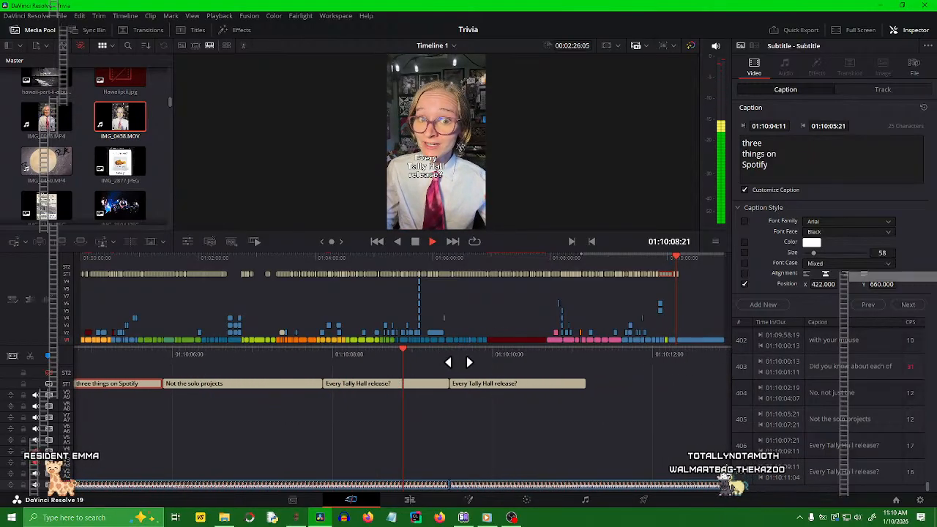
pyautogui.moveTo(355, 357); pyautogui.dragTo(739, 365)
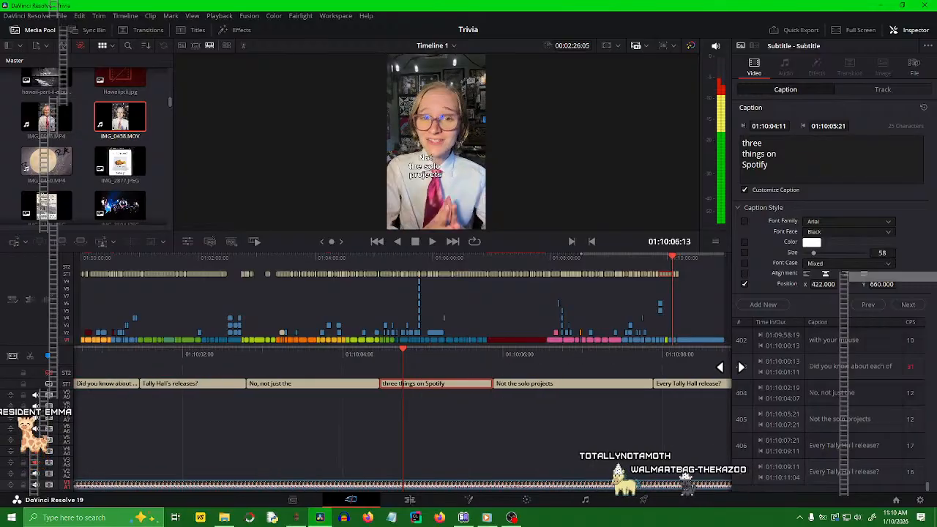
pyautogui.moveTo(327, 355); pyautogui.dragTo(715, 371)
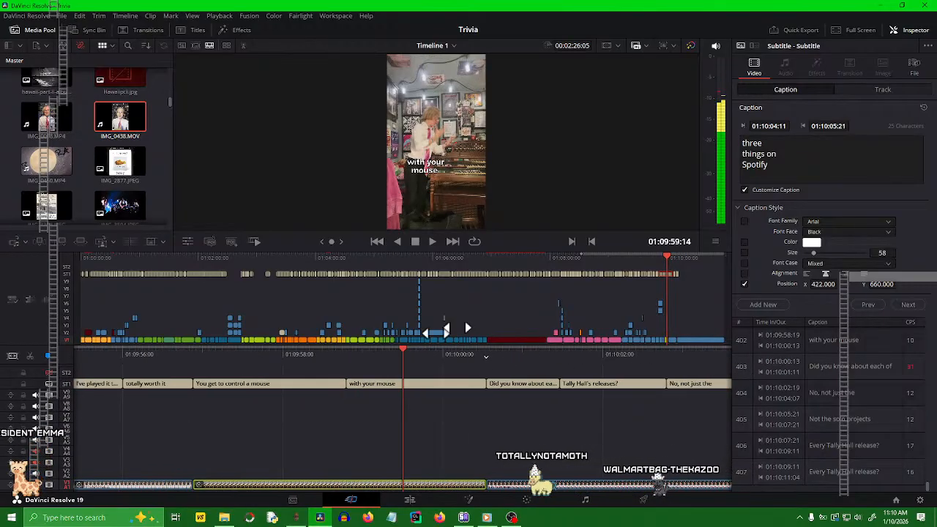
pyautogui.moveTo(490, 360); pyautogui.dragTo(410, 356)
pyautogui.click(450, 459)
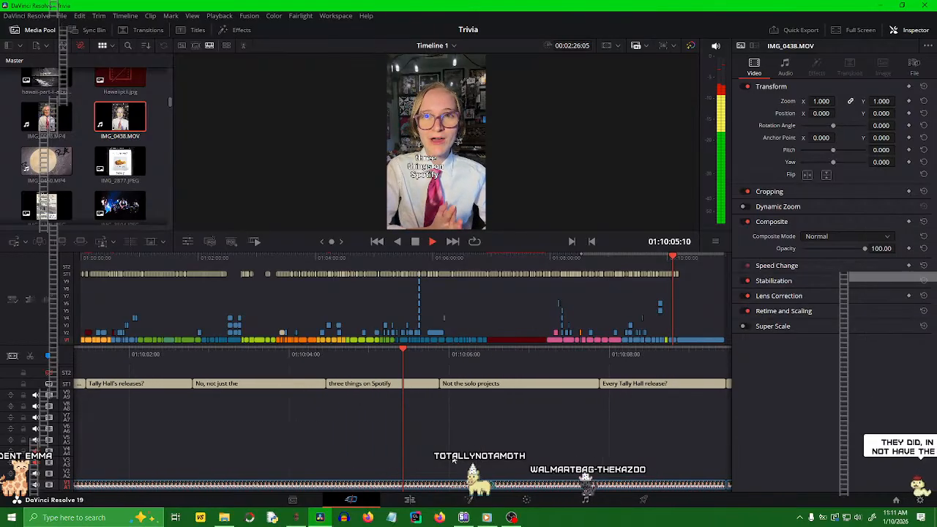
pyautogui.press('space')
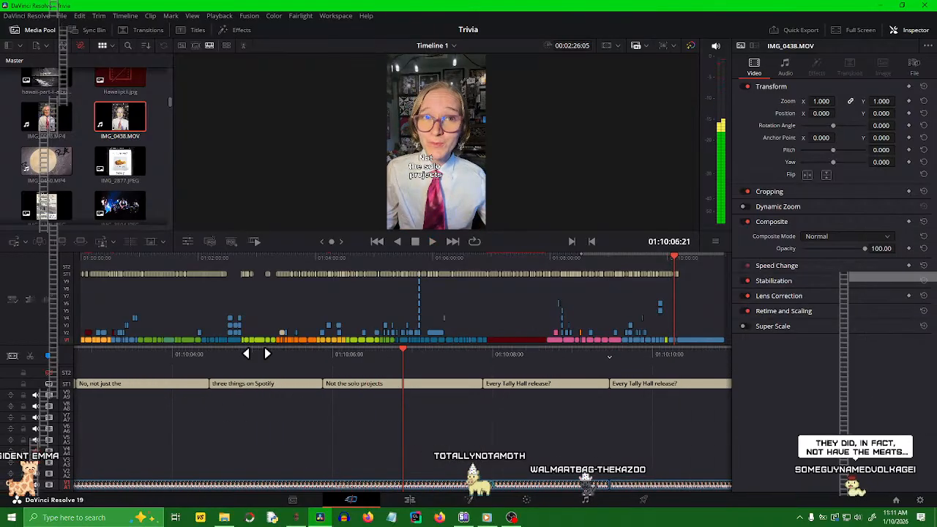
pyautogui.moveTo(256, 354); pyautogui.dragTo(497, 389)
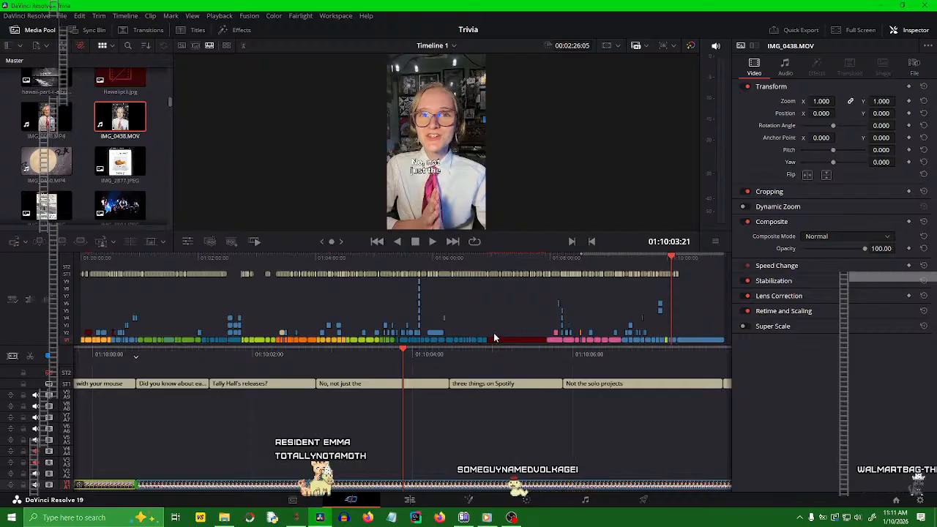
pyautogui.moveTo(453, 362); pyautogui.dragTo(701, 371)
pyautogui.press('space')
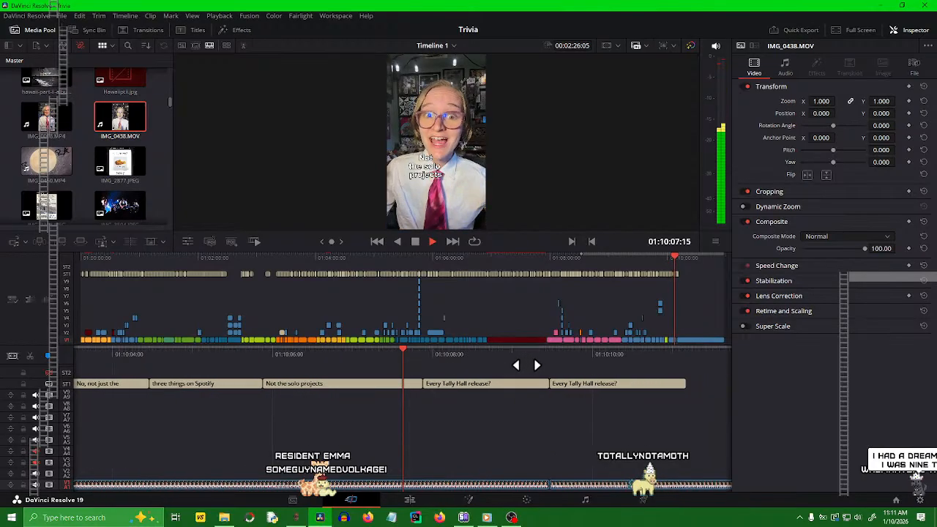
pyautogui.press('space')
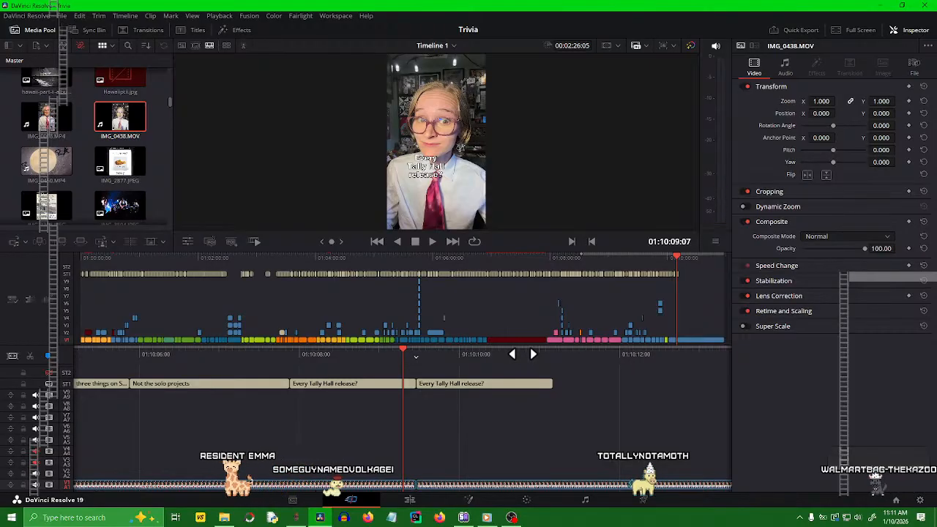
# - Play into the last "Every Tally Hall release?" caption and extend its end to 01:10:13:08
pyautogui.moveTo(526, 364); pyautogui.dragTo(556, 360)
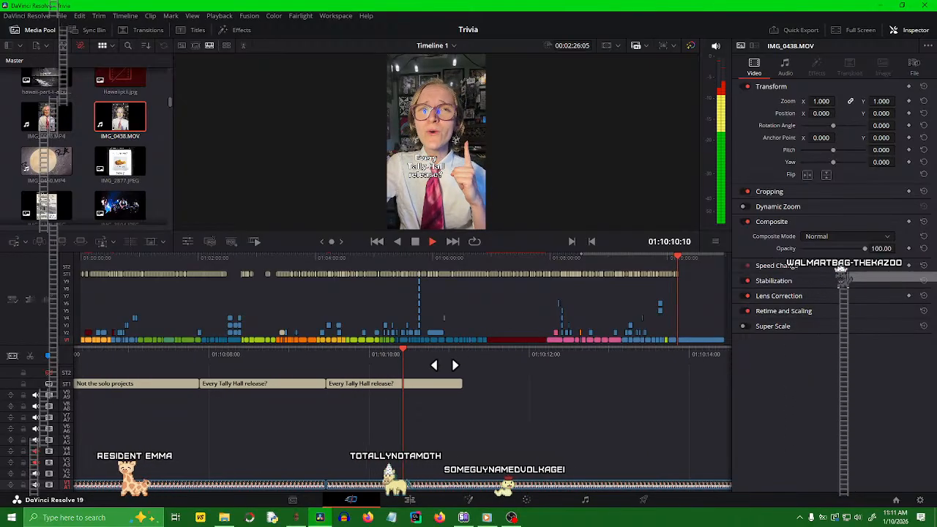
pyautogui.press('space')
pyautogui.moveTo(423, 378); pyautogui.dragTo(602, 378)
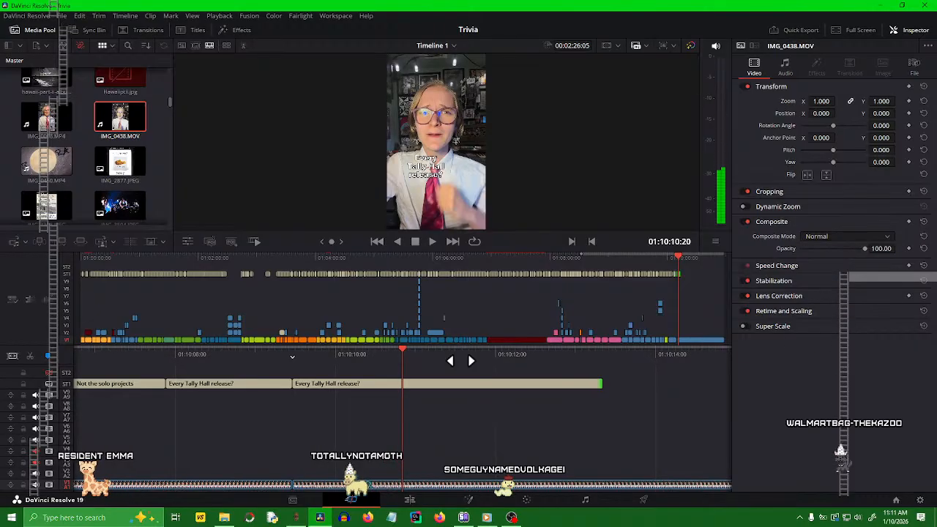
# - Split the extended last "Every Tally Hall release?" caption at 01:10:11:01
pyautogui.moveTo(458, 359); pyautogui.dragTo(435, 372)
pyautogui.click(414, 382)
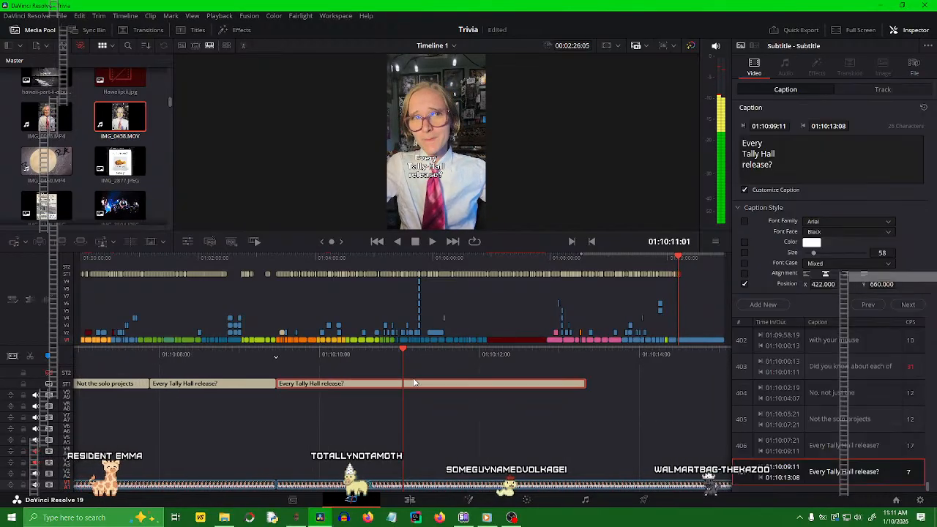
pyautogui.click(30, 357)
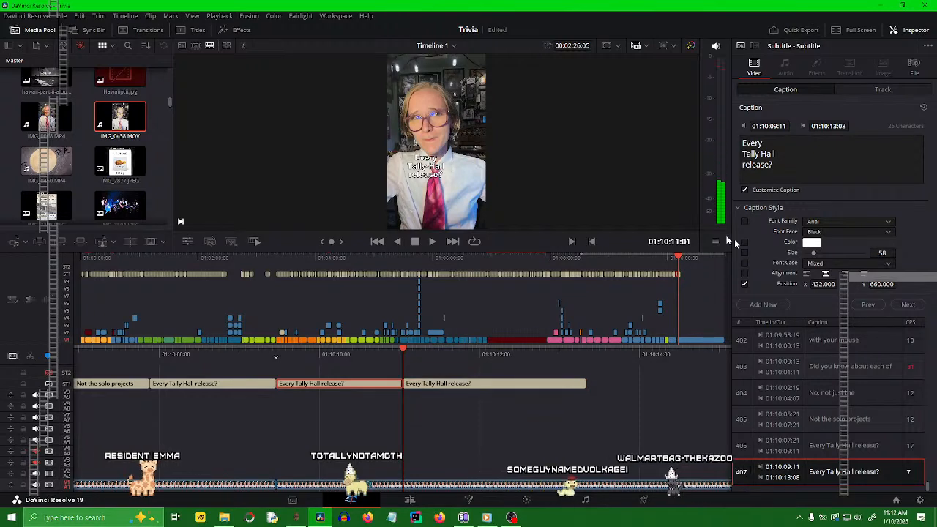
# - Replace the text of the caption starting at 01:10:09:11 with "In Chronological Order:", one line each for "In", "Chronological" and "Order:"
pyautogui.click(784, 169)
pyautogui.hotkey('ctrl', 'a')
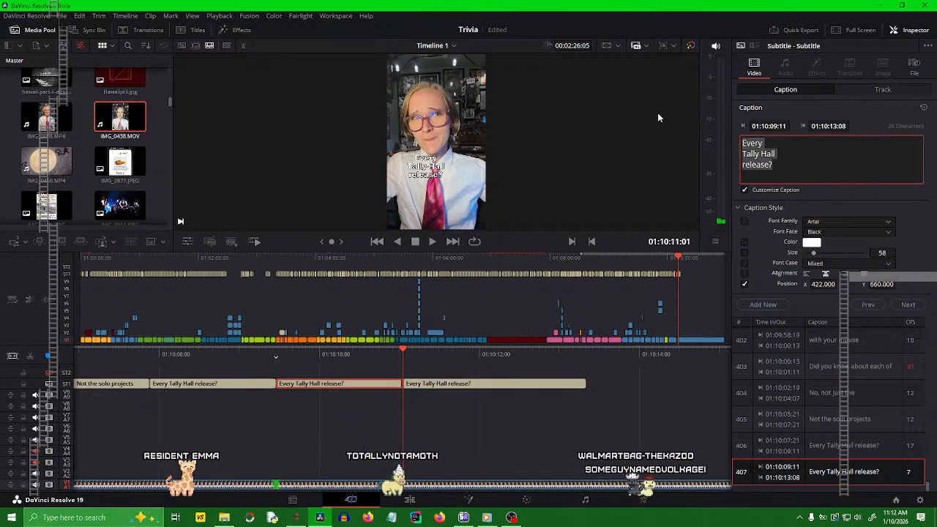
pyautogui.press('BackSpace')
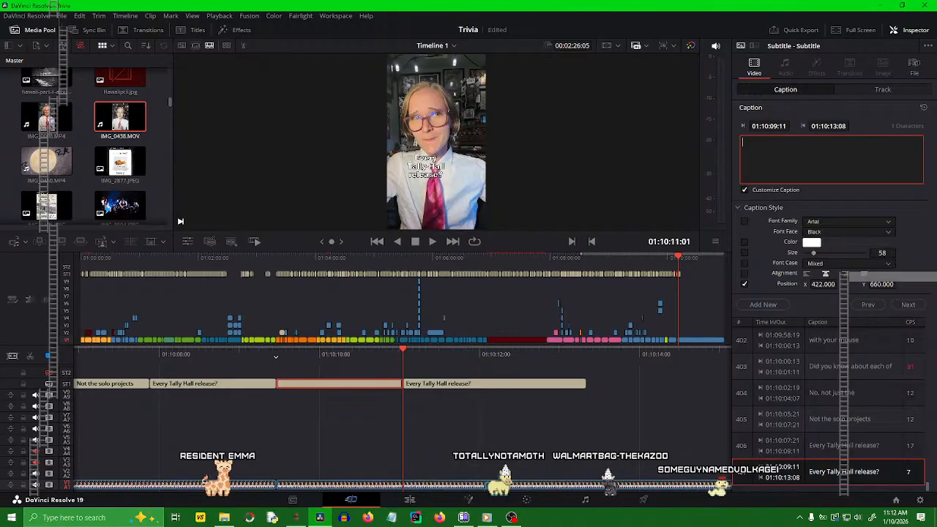
pyautogui.hotkey('alt', 'Tab')
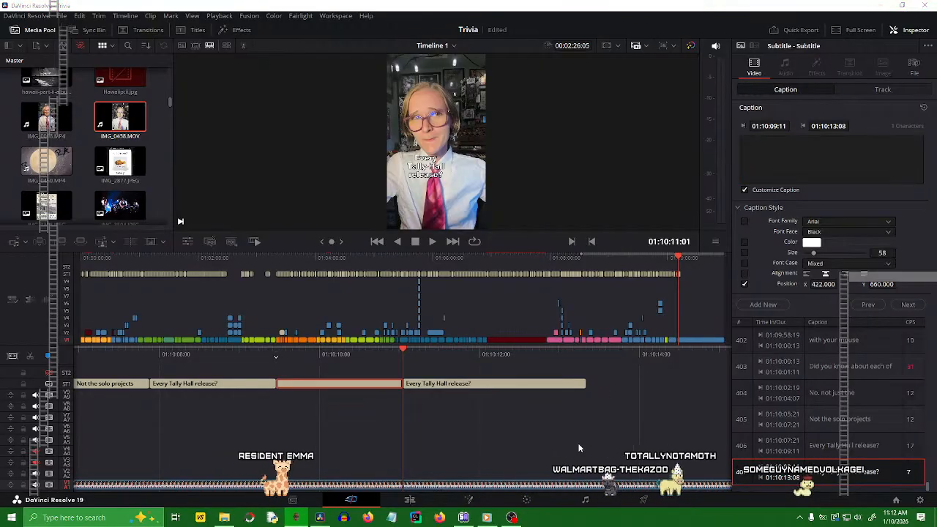
pyautogui.click(823, 144)
pyautogui.write('In Chronological Order:')
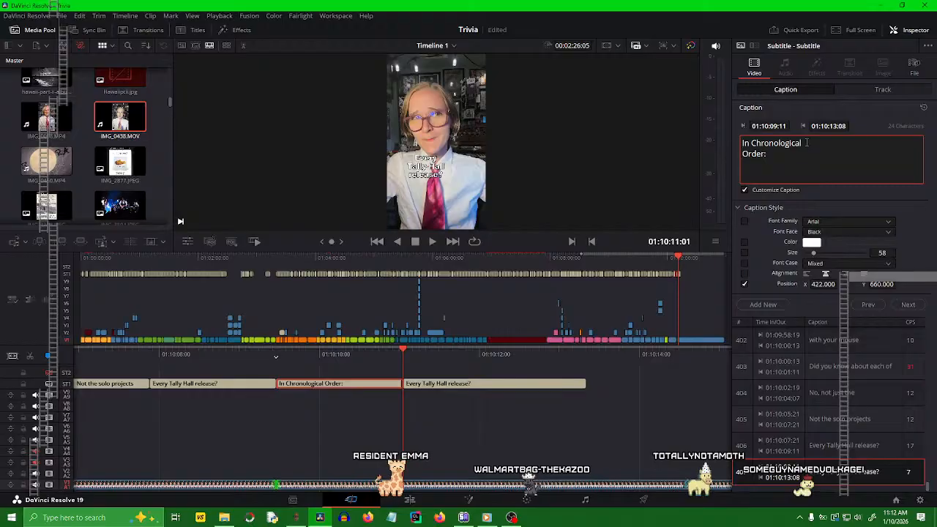
pyautogui.press('j')
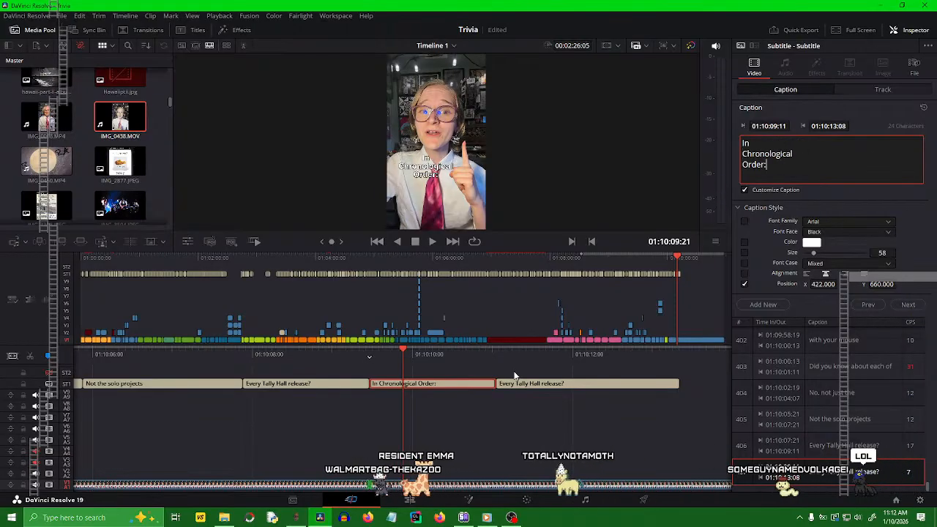
# - Replay from the "In Chronological Order:" caption into the following "Every Tally Hall release?" caption to check them against the speech
pyautogui.moveTo(446, 357); pyautogui.dragTo(600, 369)
pyautogui.press('space')
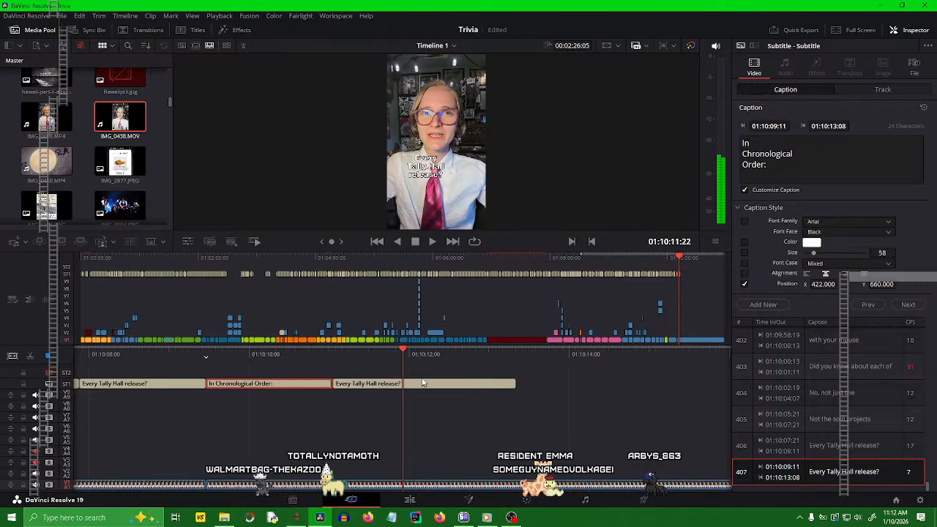
pyautogui.moveTo(427, 356); pyautogui.dragTo(600, 356)
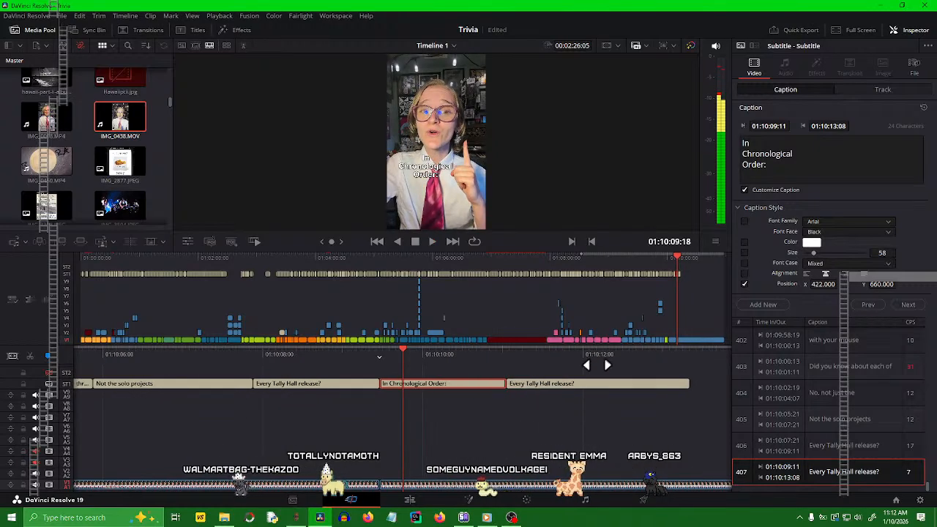
pyautogui.moveTo(532, 356); pyautogui.dragTo(583, 360)
pyautogui.press('space')
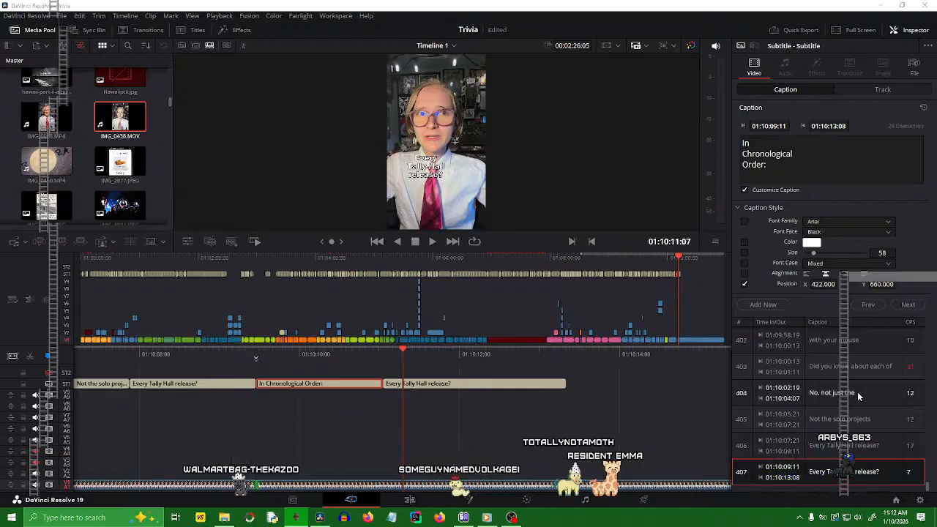
pyautogui.click(769, 154)
pyautogui.hotkey('ctrl', 'a')
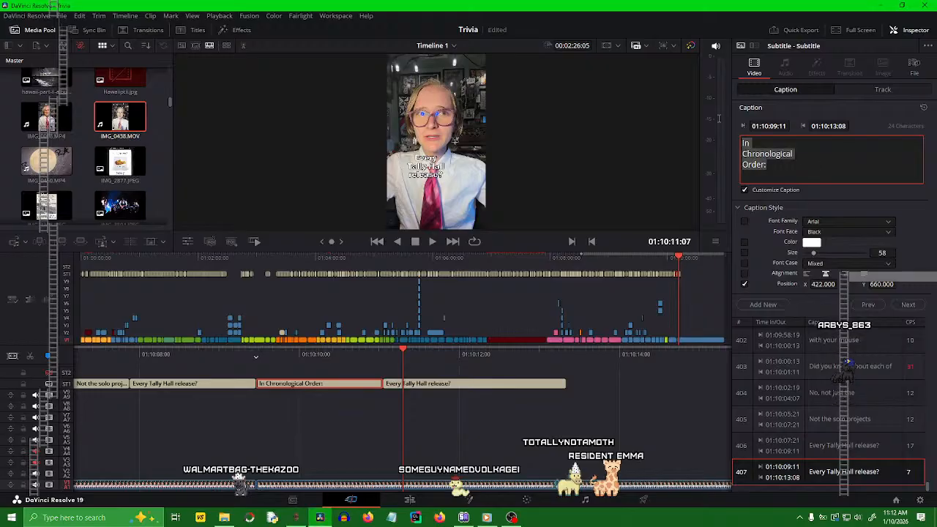
pyautogui.write('Party Boobytrap EP, 2003')
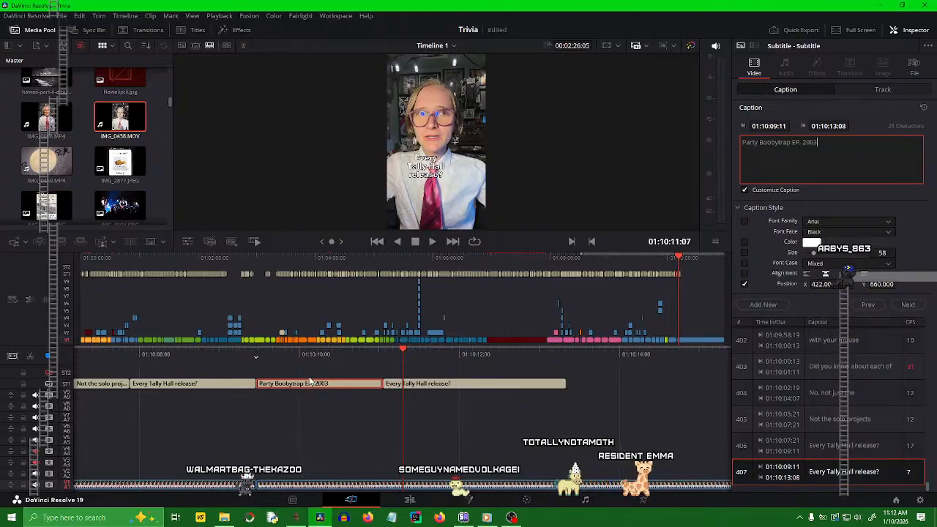
pyautogui.hotkey('ctrl', 'z')
# - Replace the text of the last "Every Tally Hall release?" caption with "Party Boobytrap EP, 2003"
pyautogui.click(483, 390)
pyautogui.click(820, 168)
pyautogui.hotkey('ctrl', 'a')
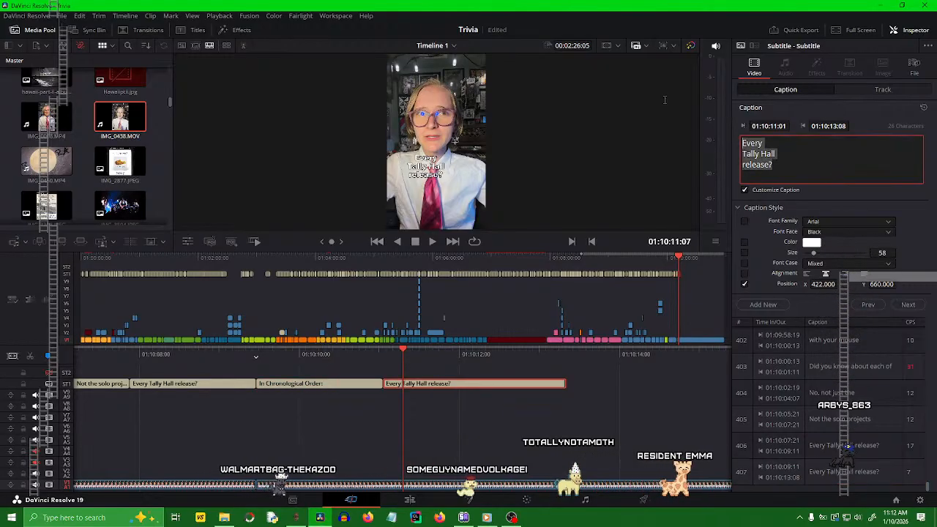
pyautogui.write('Party Boobytrap EP, 2003')
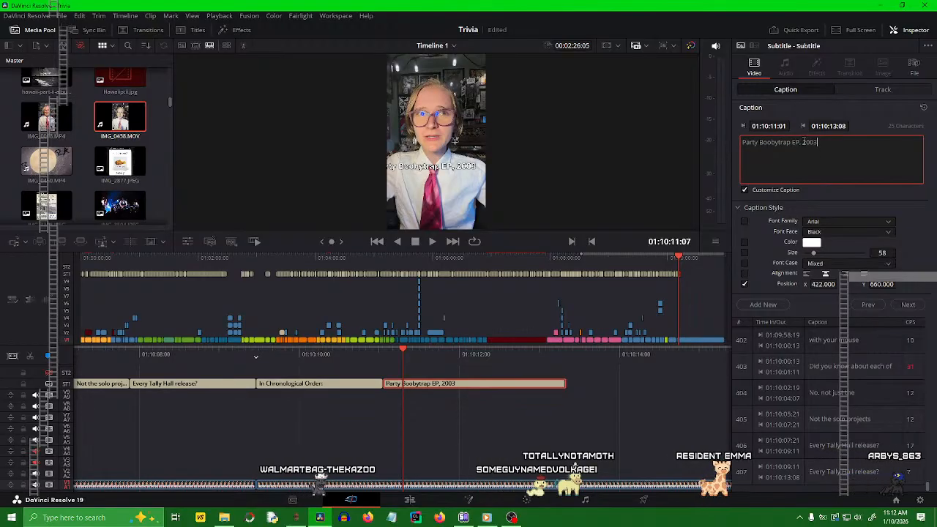
# - Break the Party Boobytrap caption into the lines "Party", "Boobytrap EP," and "2003", and save the project
pyautogui.click(793, 142)
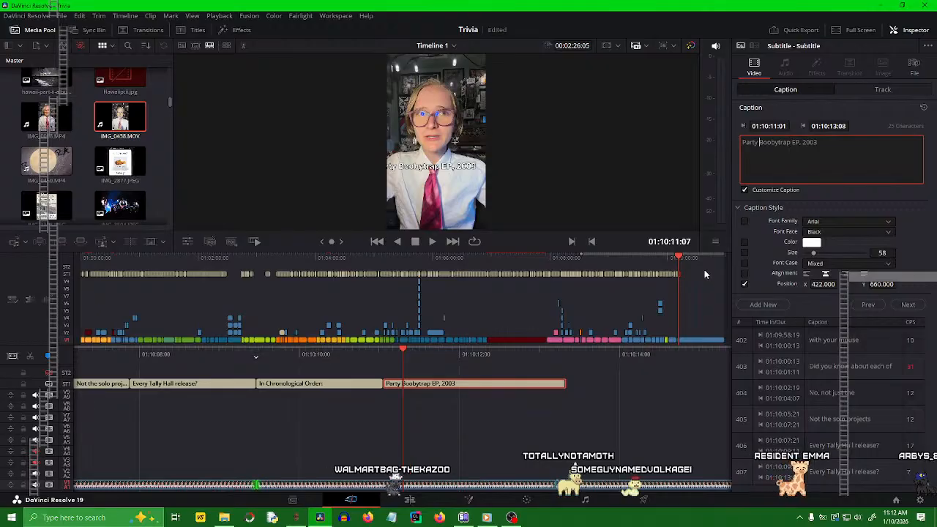
pyautogui.press('Return')
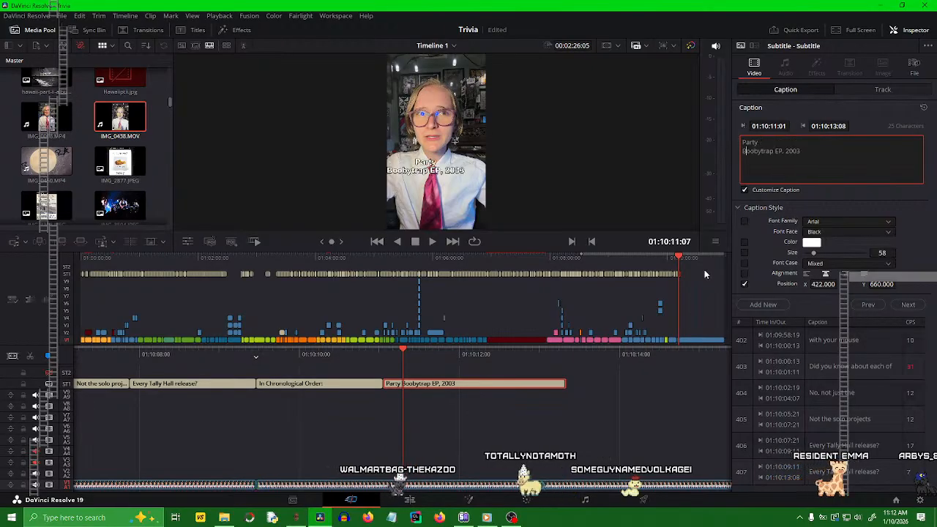
pyautogui.press('Right')
pyautogui.press('Right')
pyautogui.press('Right')
pyautogui.press('Right')
pyautogui.press('Right')
pyautogui.press('Right')
pyautogui.press('Right')
pyautogui.press('Right')
pyautogui.press('Right')
pyautogui.press('Right')
pyautogui.press('Right')
pyautogui.press('Right')
pyautogui.press('Right')
pyautogui.press('Return')
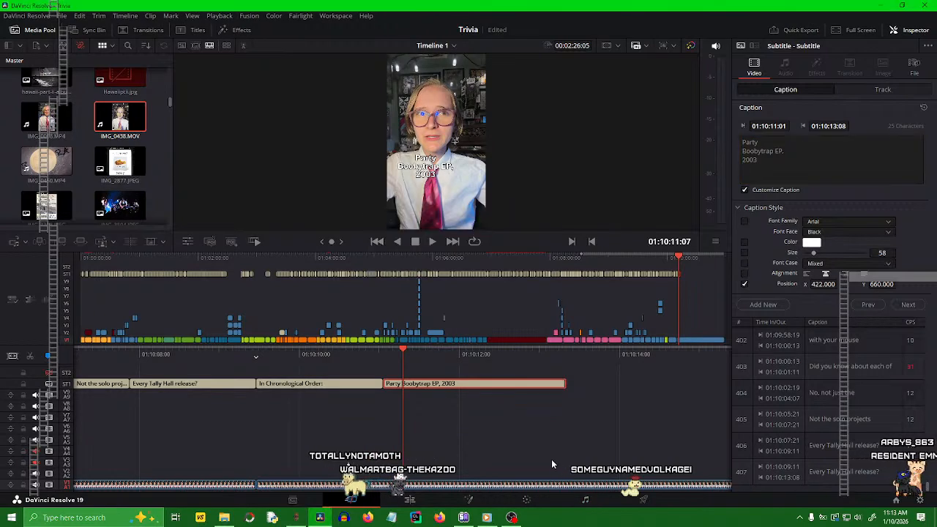
pyautogui.hotkey('ctrl', 's')
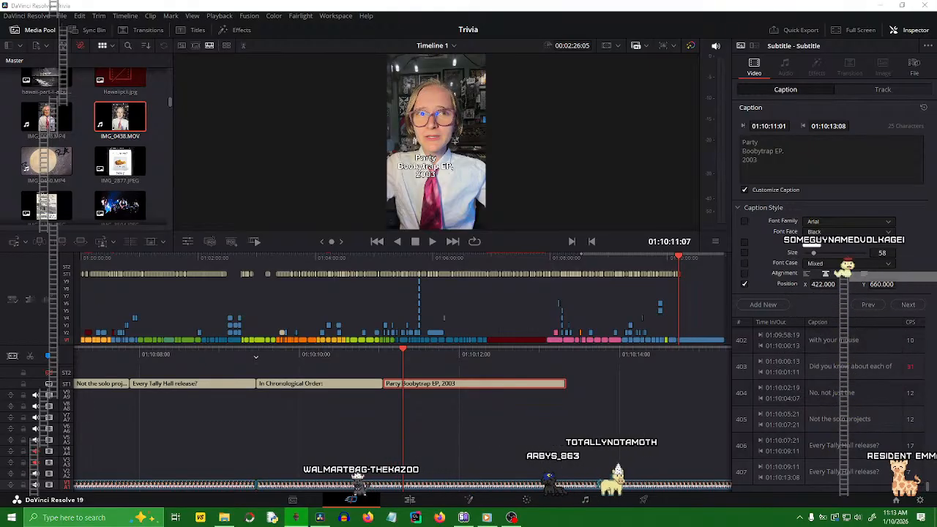
# - Switch to Streaming Avatars, drop nine bombs across the scene with the bomb tool, and return to DaVinci Resolve
pyautogui.click(461, 519)
pyautogui.click(614, 29)
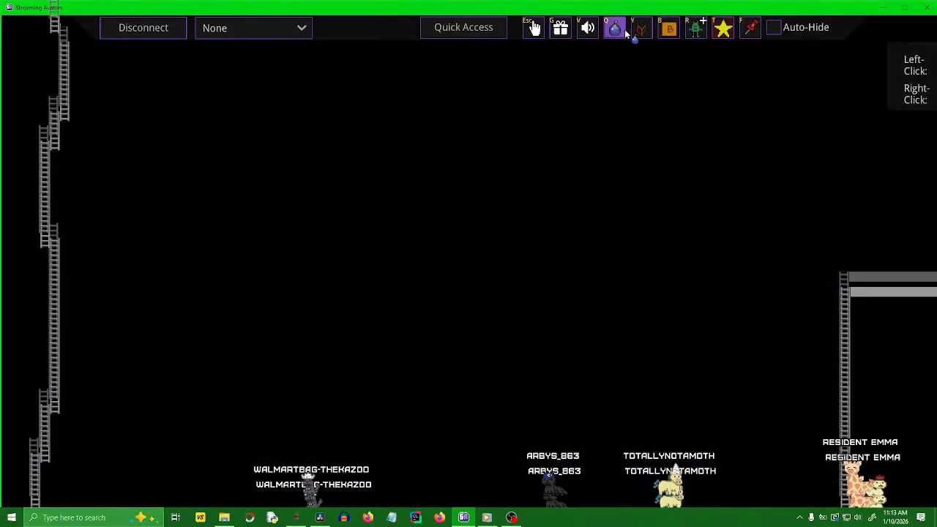
pyautogui.click(824, 128)
pyautogui.click(711, 131)
pyautogui.click(658, 132)
pyautogui.click(526, 135)
pyautogui.click(383, 132)
pyautogui.click(262, 135)
pyautogui.click(135, 146)
pyautogui.click(313, 133)
pyautogui.click(578, 91)
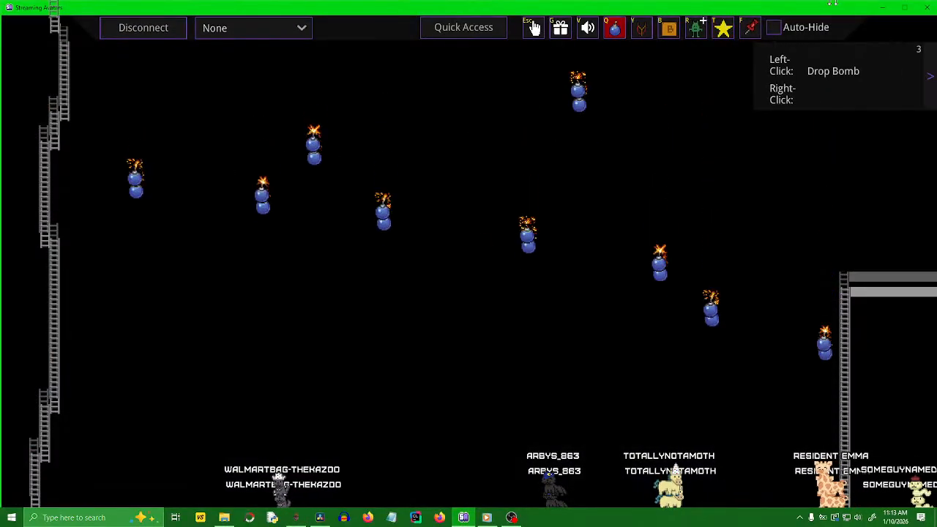
pyautogui.click(882, 8)
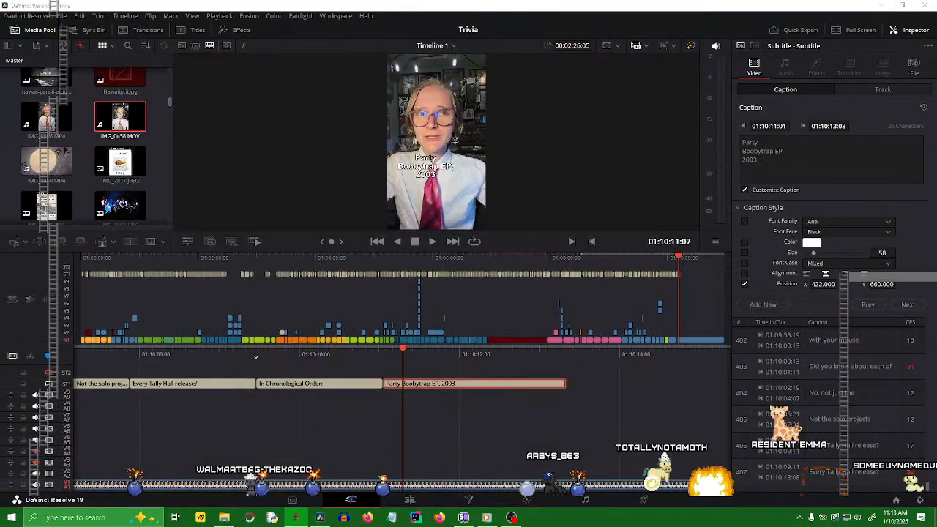
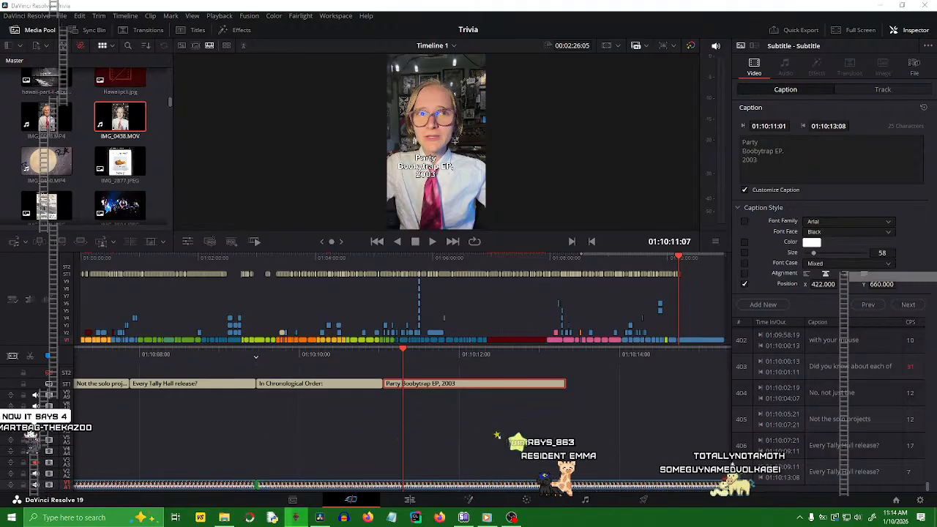
# - Overlay PartyBoobytrap_new.png on track V2 from the start of the Party Boobytrap caption, with zoom 0.410 and Y position 298
pyautogui.moveTo(498, 73); pyautogui.dragTo(385, 479)
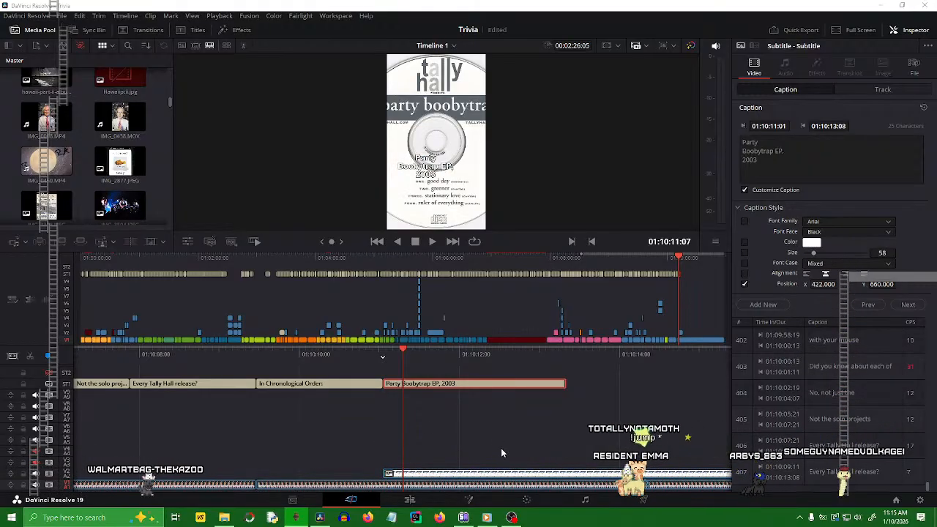
pyautogui.click(505, 474)
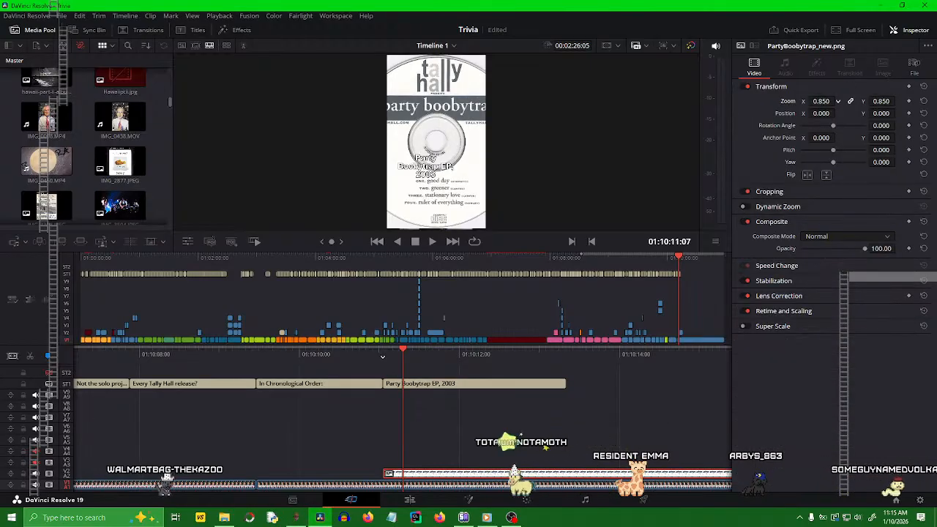
pyautogui.moveTo(870, 101); pyautogui.dragTo(914, 114)
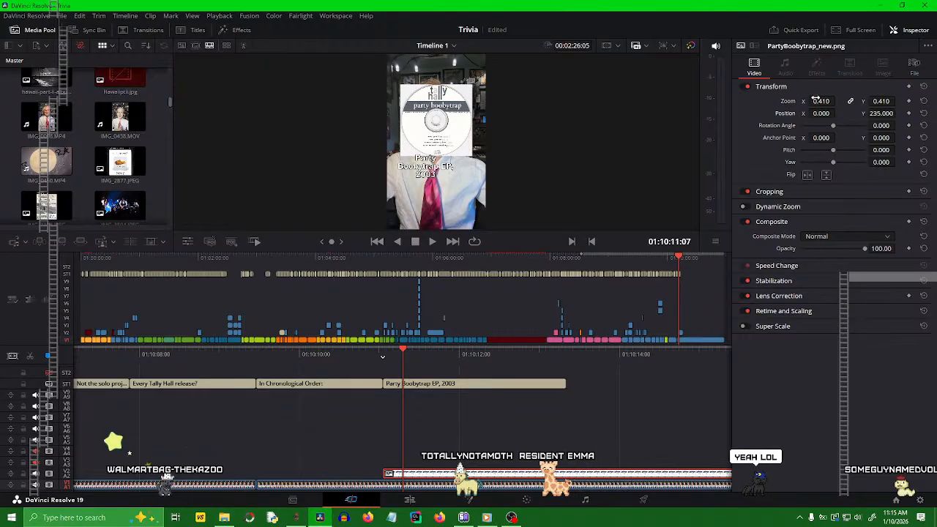
pyautogui.moveTo(814, 100); pyautogui.dragTo(893, 113)
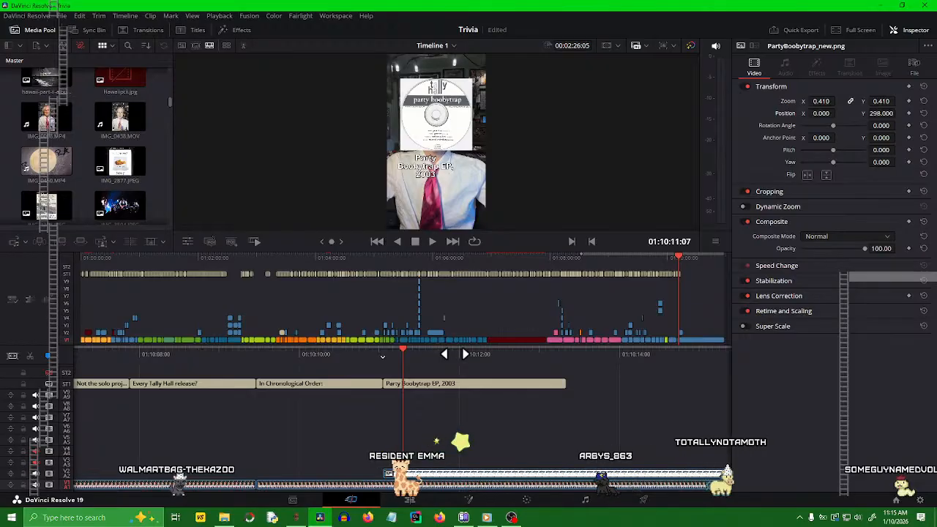
# - Play through the Party Boobytrap caption, split the PartyBoobytrap_new.png overlay at 01:10:13:08 and delete the remainder
pyautogui.moveTo(435, 349); pyautogui.dragTo(541, 353)
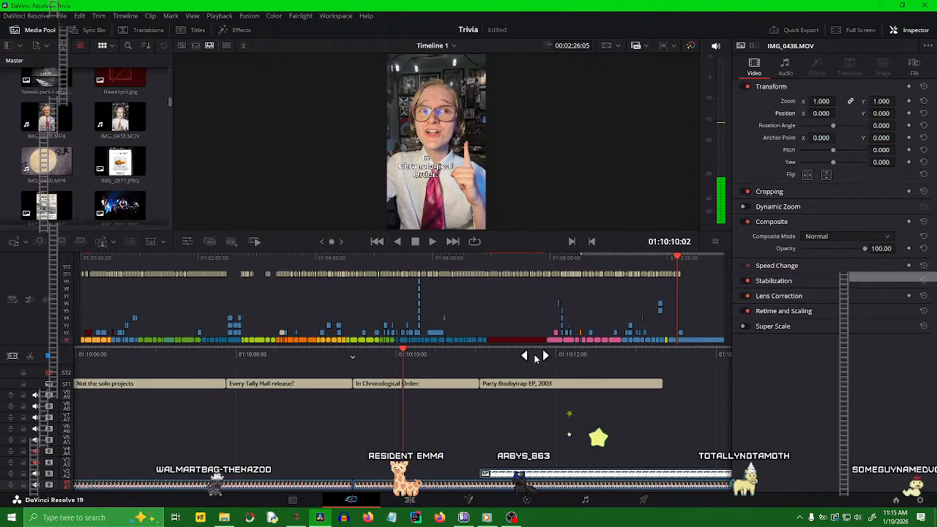
pyautogui.press('space')
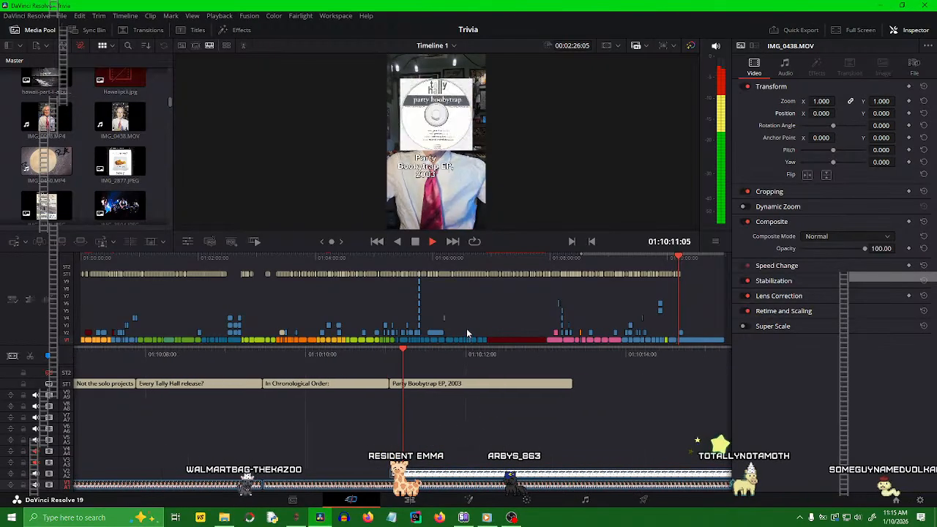
pyautogui.press('space')
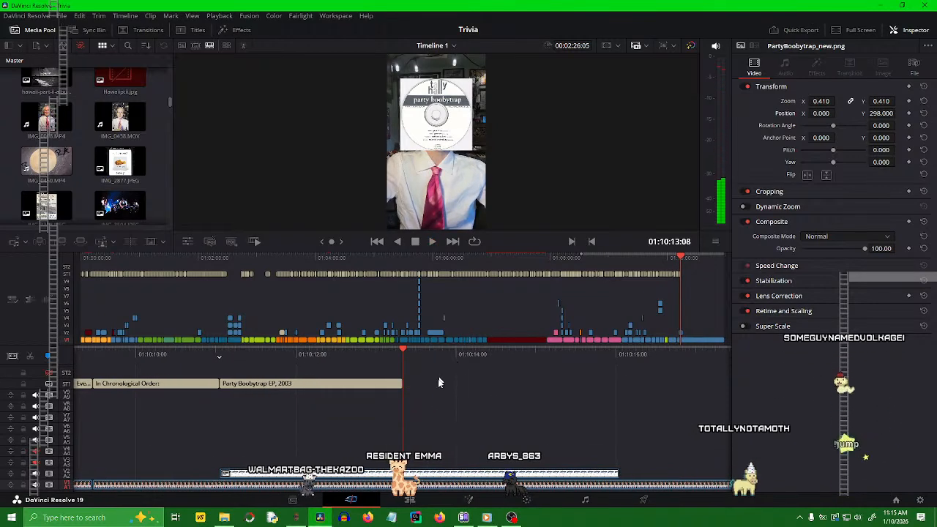
pyautogui.click(422, 474)
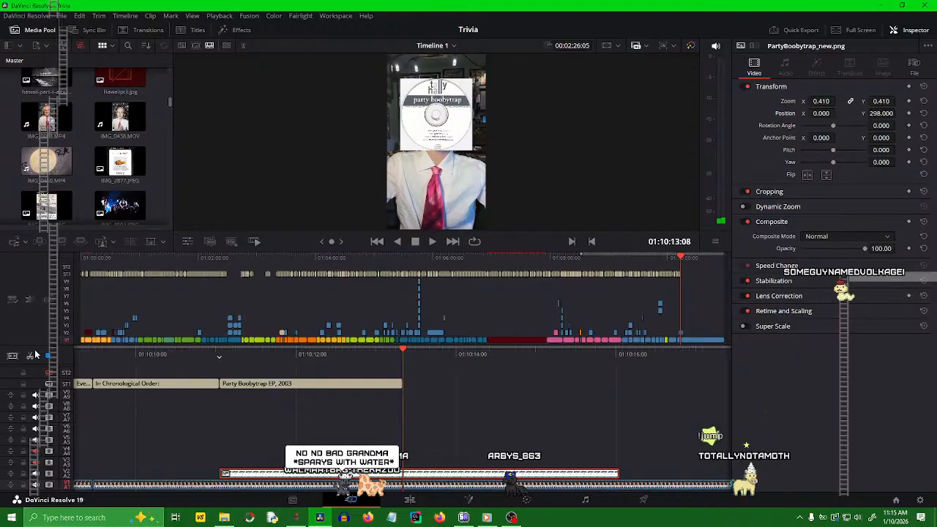
pyautogui.hotkey('ctrl', 'b')
pyautogui.click(536, 474)
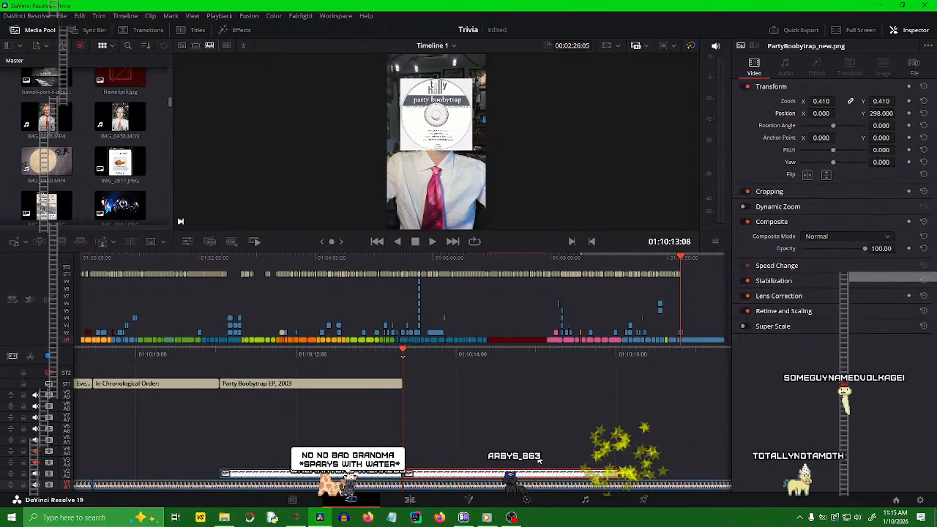
pyautogui.press('Delete')
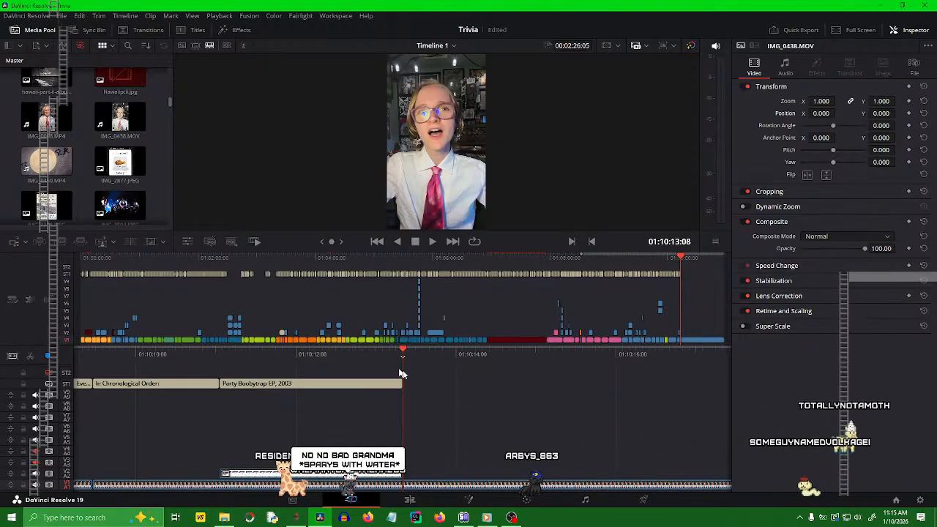
# - Extend the "Party Boobytrap EP, 2003" caption's end to 01:10:14:17 and split it at 01:10:13:08
pyautogui.moveTo(402, 382); pyautogui.dragTo(511, 381)
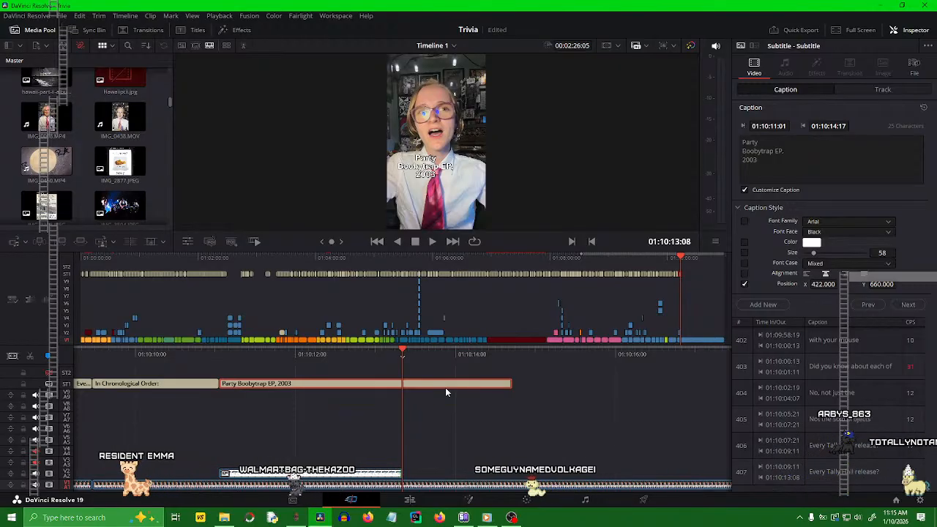
pyautogui.hotkey('ctrl', 'b')
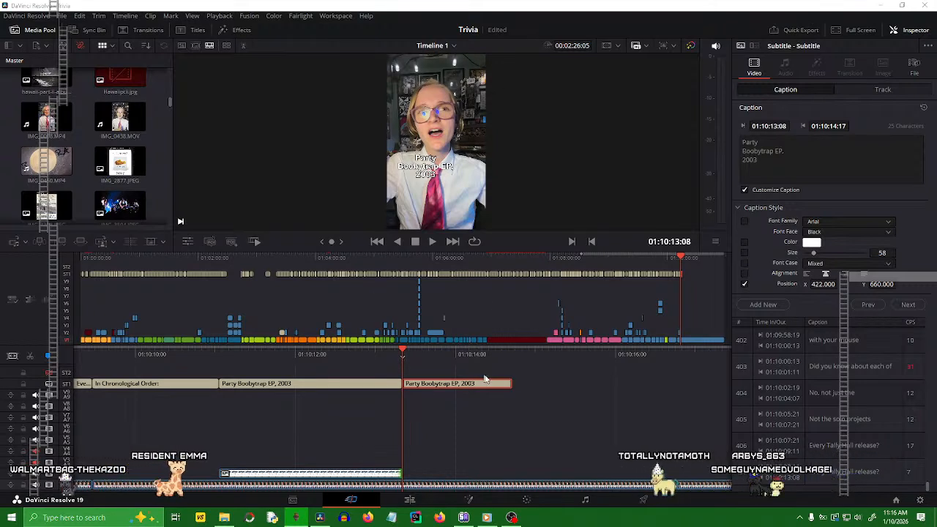
# - Play on to 01:10:15:01, extend the second "Party Boobytrap EP, 2003" caption's end to 01:10:17:03 and split it at the playhead
pyautogui.click(535, 403)
pyautogui.press('space')
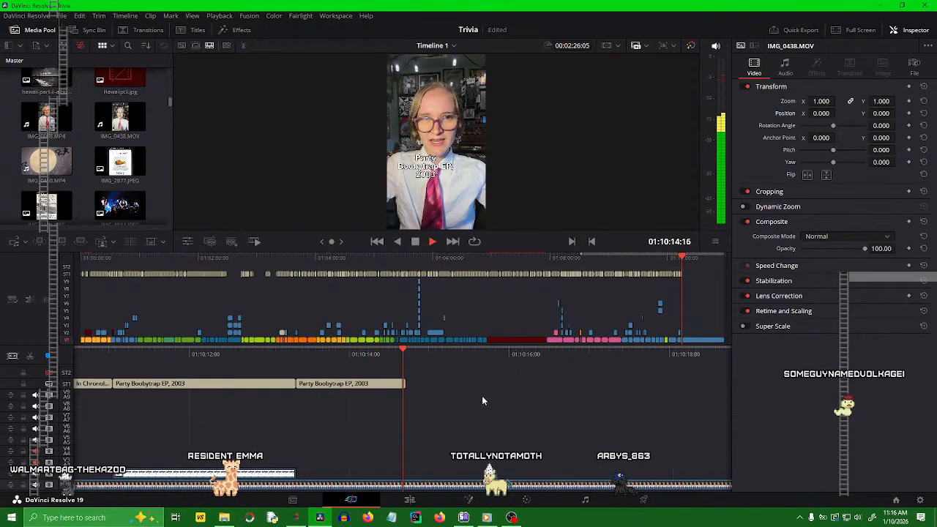
pyautogui.press('space')
pyautogui.moveTo(379, 385); pyautogui.dragTo(568, 385)
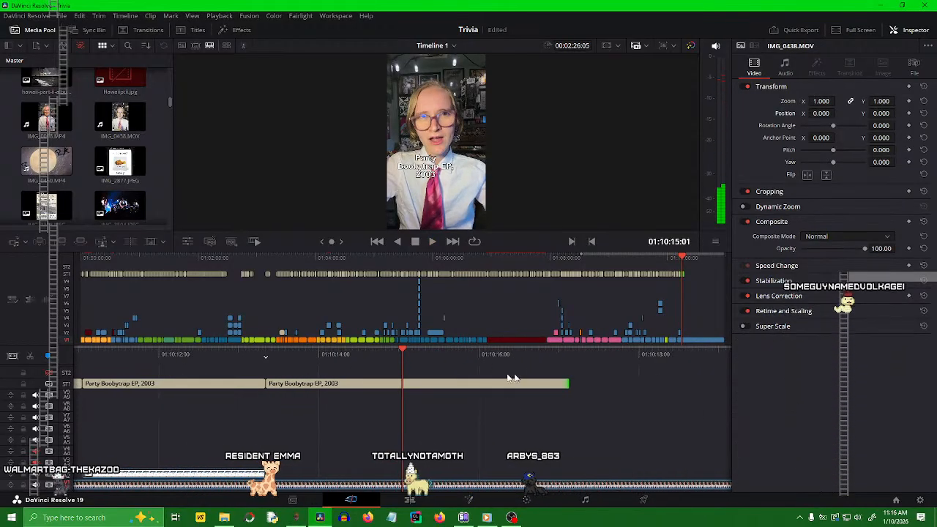
pyautogui.click(440, 387)
pyautogui.hotkey('ctrl', 'b')
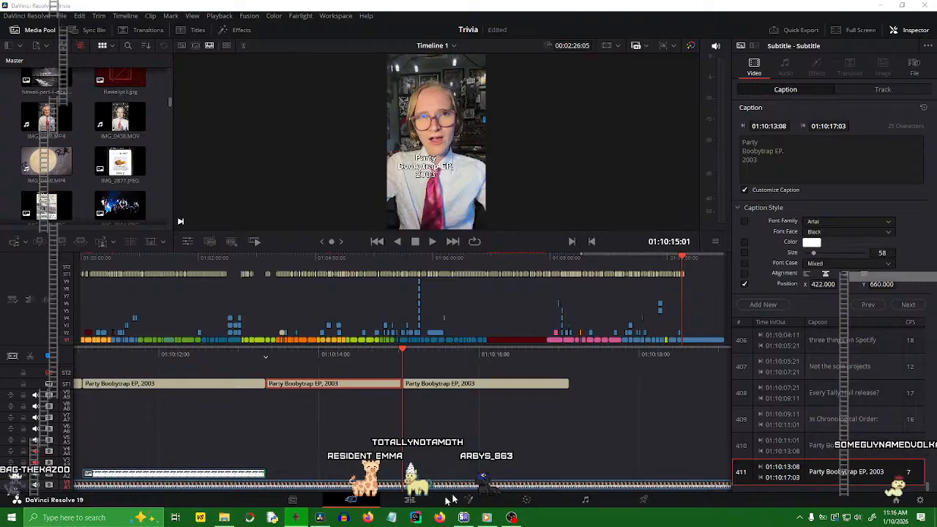
# - Replace the text of the caption starting at 01:10:13:08 with "Untitled 2004 Sampler" on two lines and play through it
pyautogui.click(354, 384)
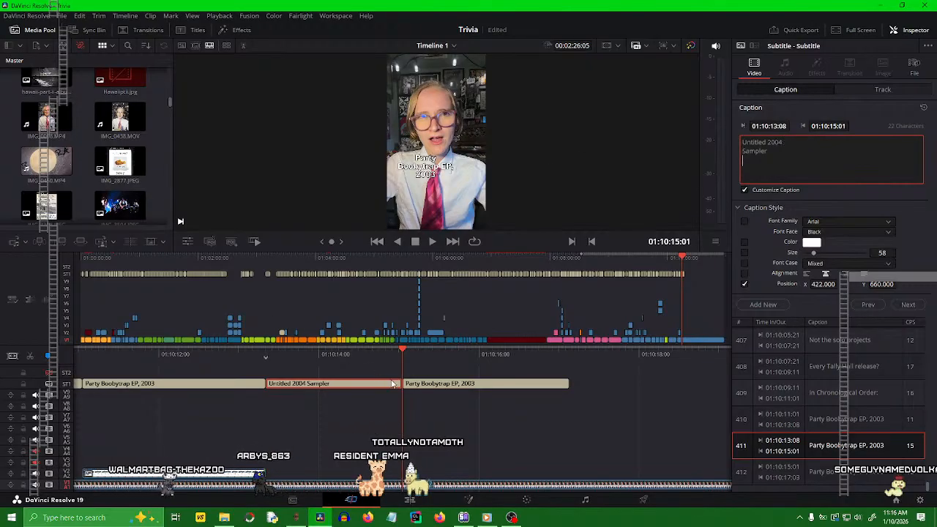
pyautogui.click(415, 423)
pyautogui.press('j')
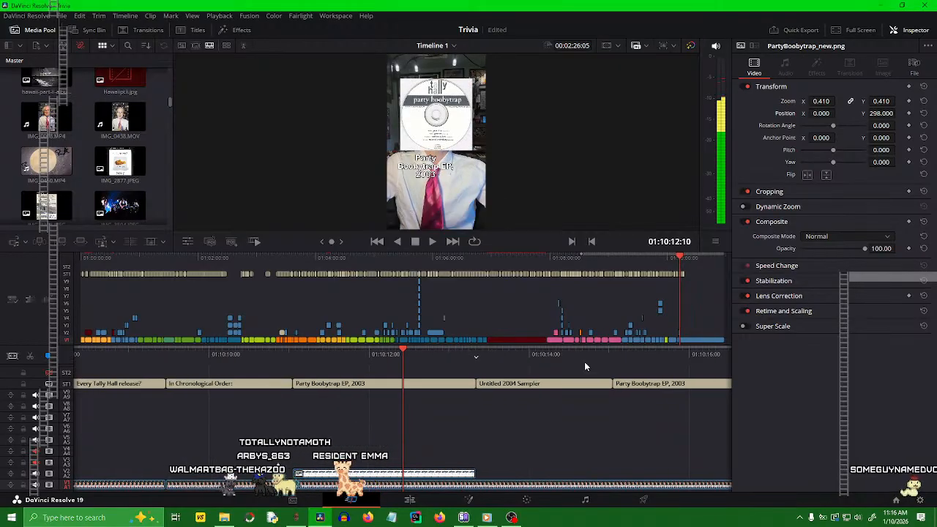
pyautogui.press('l')
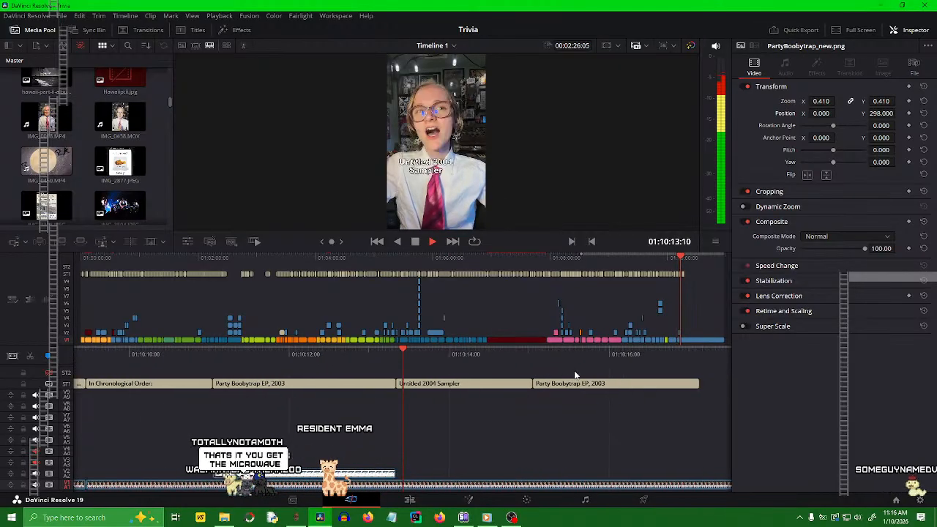
pyautogui.press('k')
pyautogui.press('j')
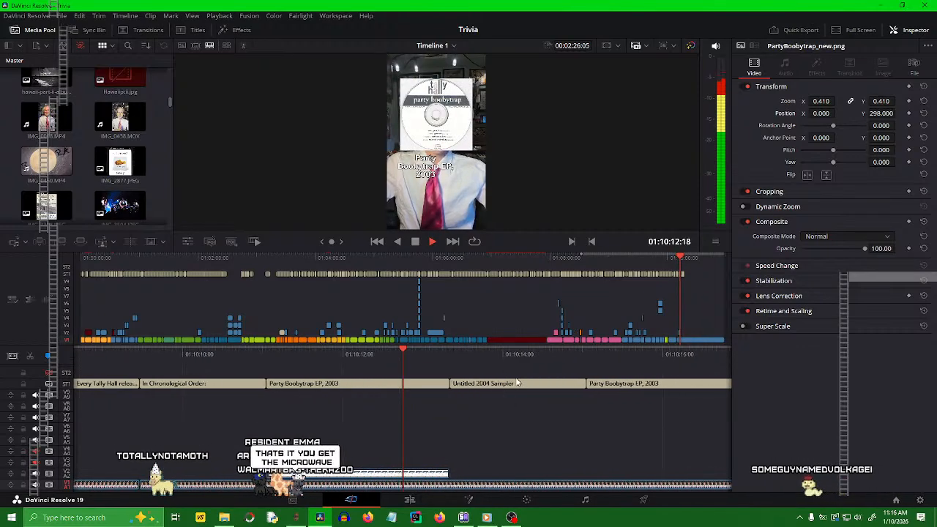
pyautogui.press('k')
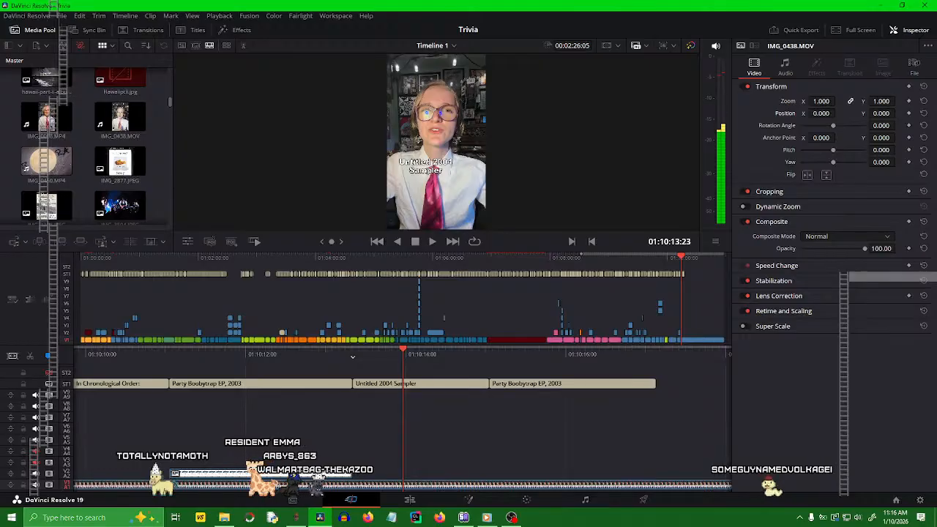
# - Play on past the "Untitled 2004 Sampler" caption and extend the following "Party Boobytrap EP, 2003" caption's end to 01:10:19:06
pyautogui.hotkey('alt', 'Tab')
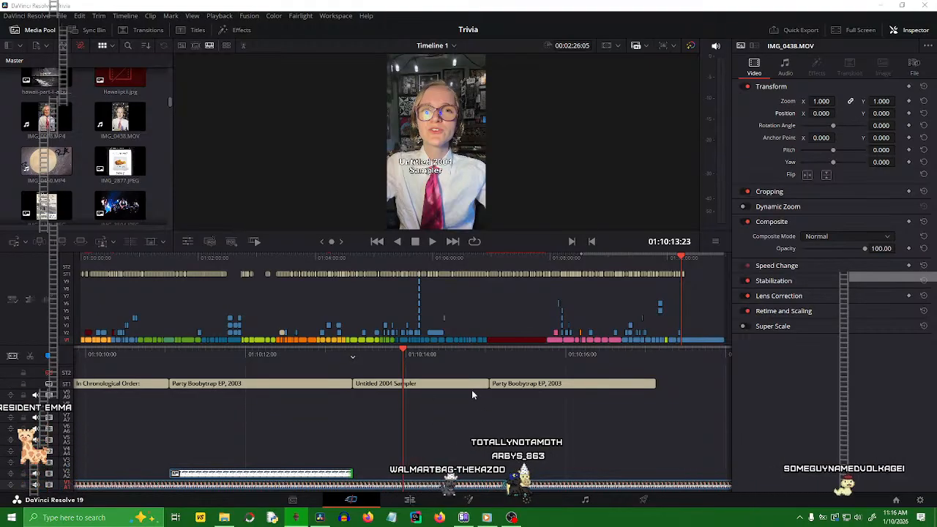
pyautogui.click(443, 405)
pyautogui.moveTo(469, 359); pyautogui.dragTo(592, 360)
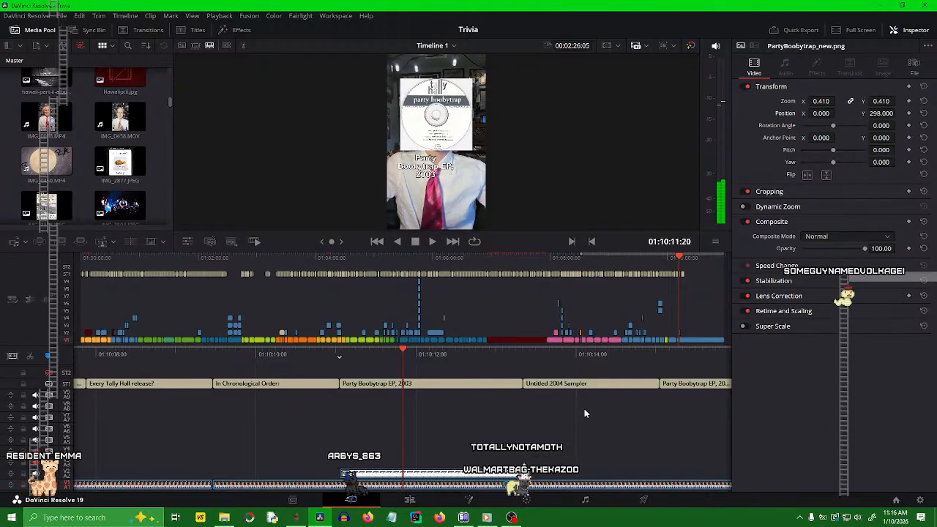
pyautogui.press('space')
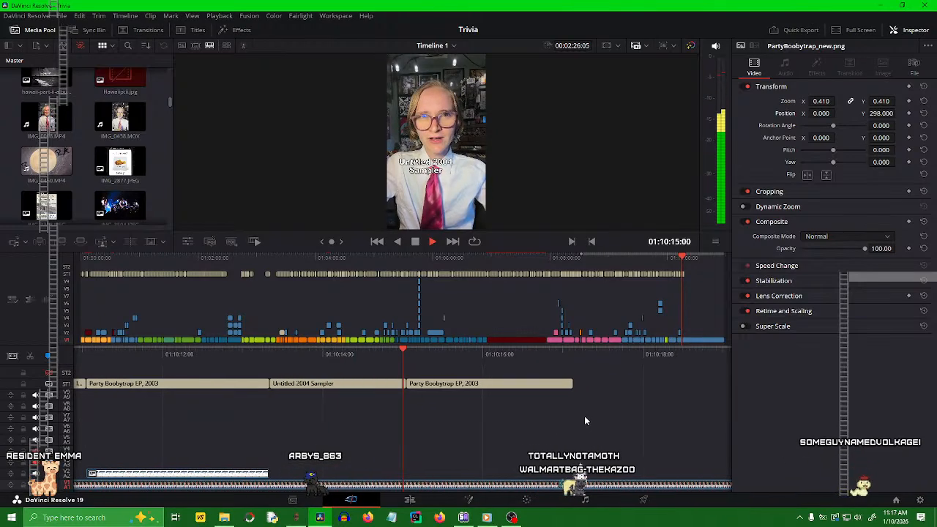
pyautogui.click(466, 386)
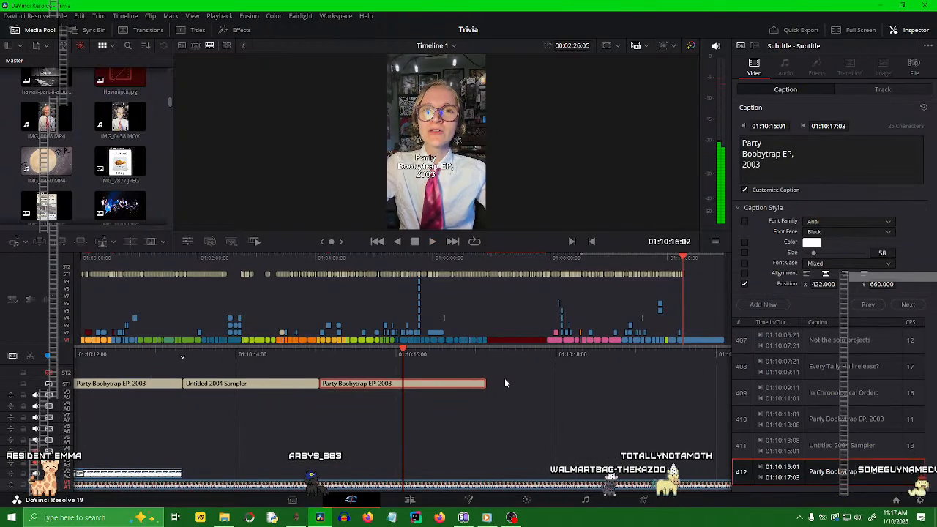
pyautogui.moveTo(484, 383); pyautogui.dragTo(656, 379)
# - Replay the extended "Party Boobytrap EP, 2003" caption and split it at 01:10:17:18
pyautogui.moveTo(501, 354); pyautogui.dragTo(621, 361)
pyautogui.press('space')
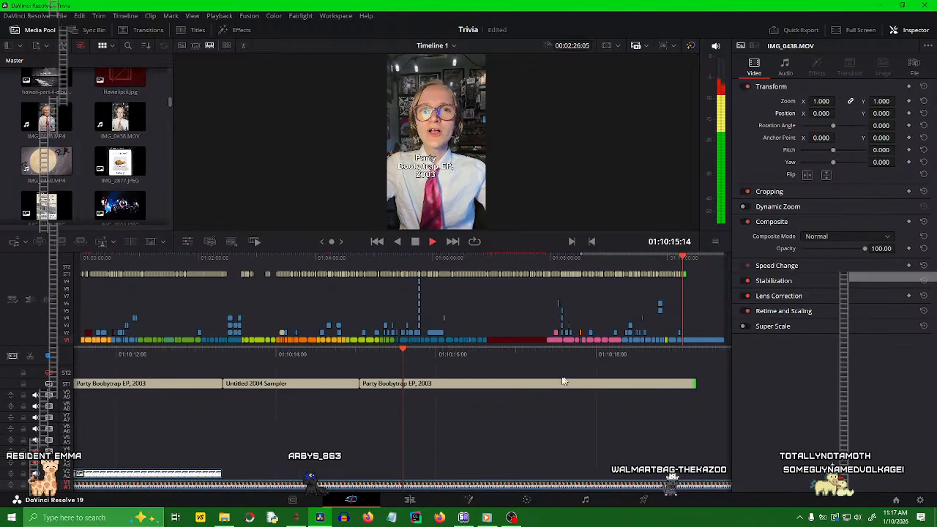
pyautogui.click(447, 376)
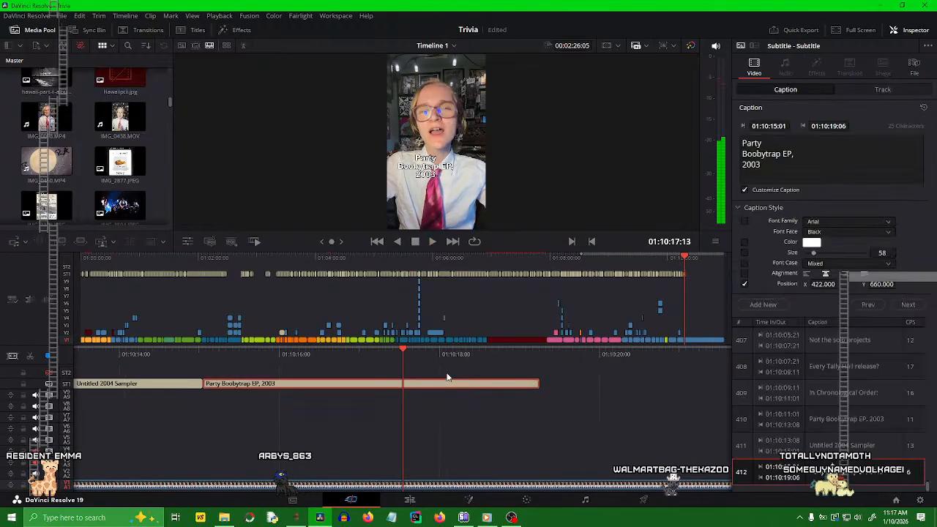
pyautogui.moveTo(516, 358); pyautogui.dragTo(496, 356)
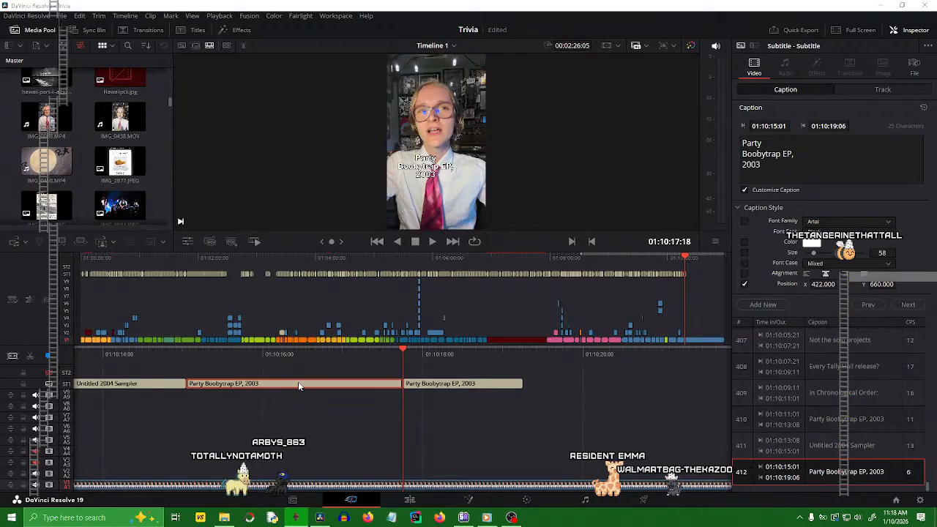
# - Replace the text of the caption starting at 01:10:15:01 with "Welcome to Tally Hall EP, 2004", broken into three lines before "Tally" and "2004"
pyautogui.click(800, 181)
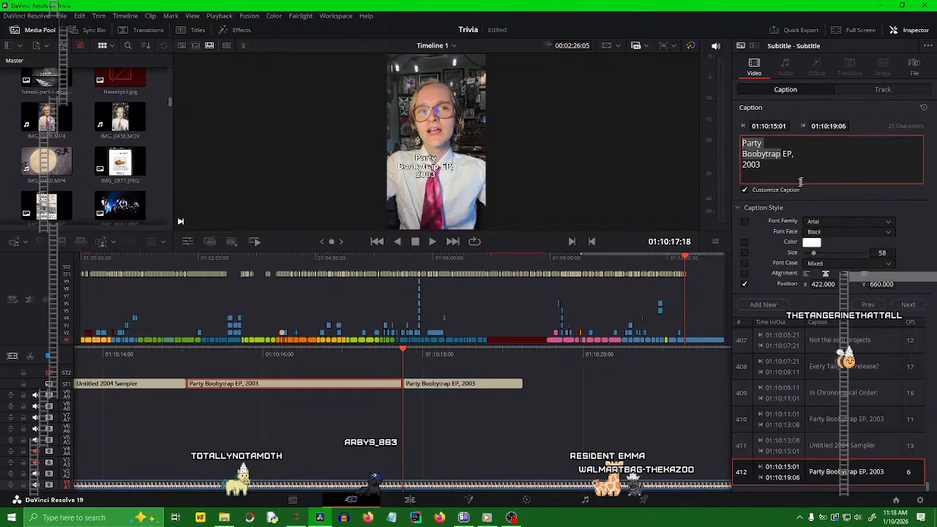
pyautogui.moveTo(433, 362); pyautogui.dragTo(692, 358)
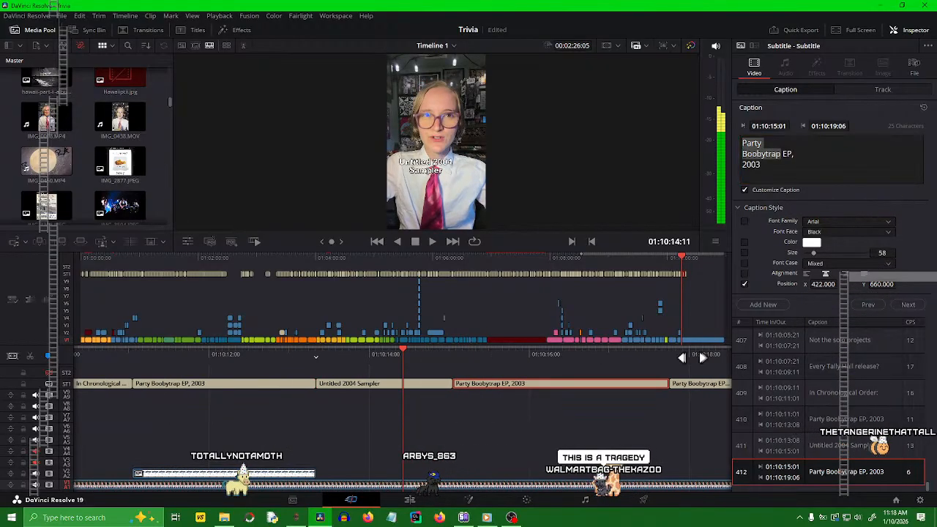
pyautogui.press('space')
pyautogui.click(770, 167)
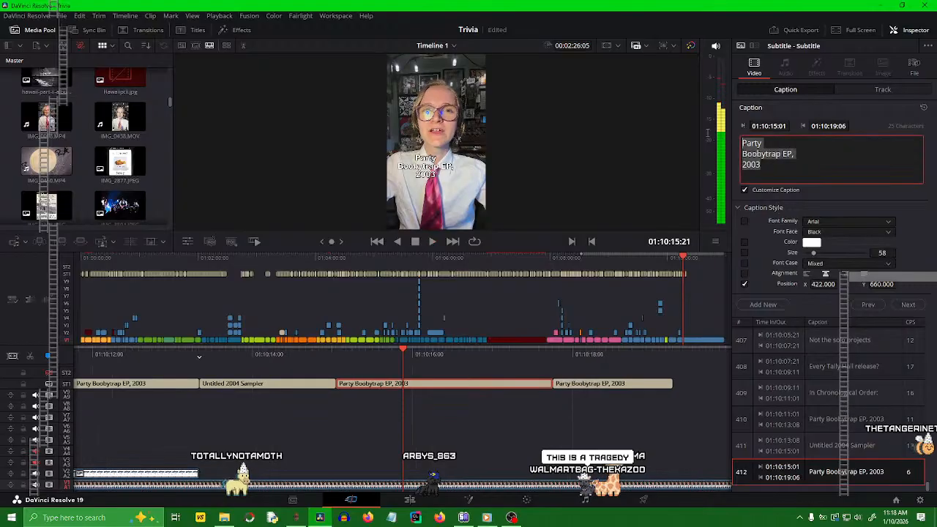
pyautogui.write('Welcome to Tally Hall EP, 2004')
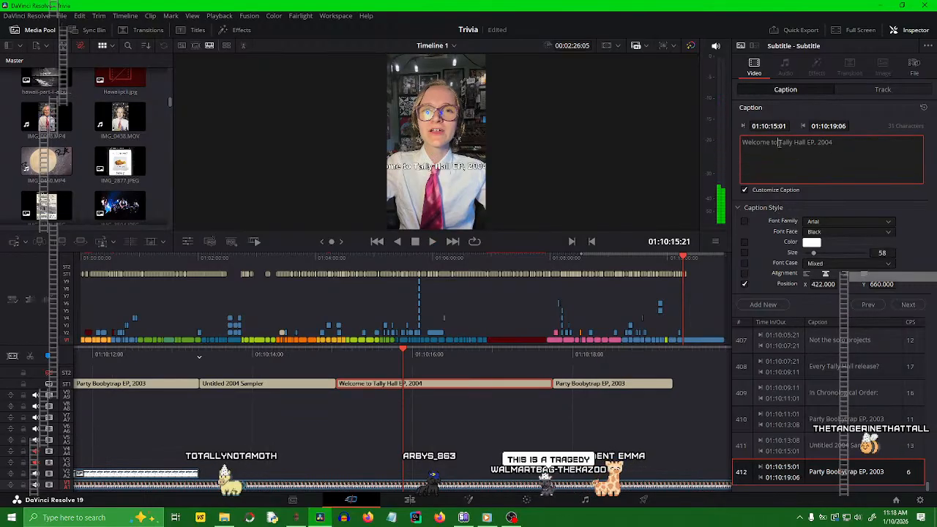
pyautogui.press('Return')
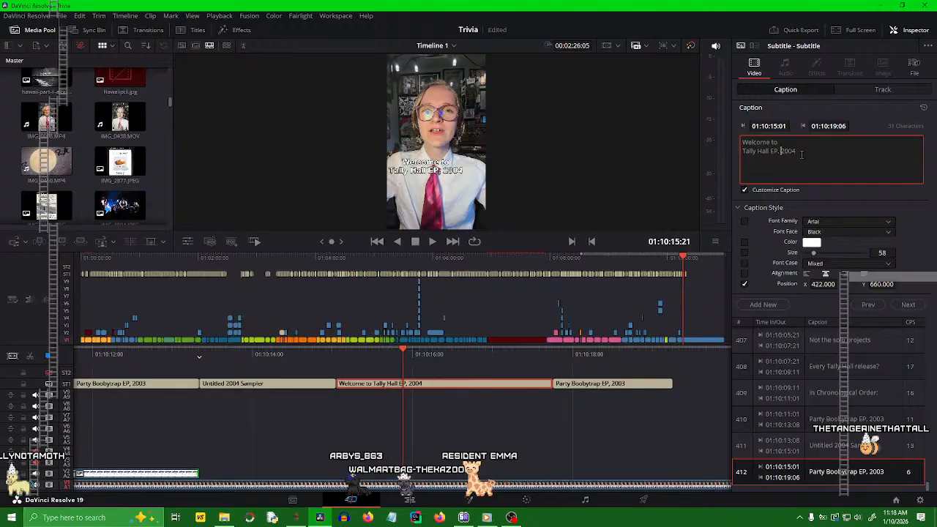
pyautogui.press('Return')
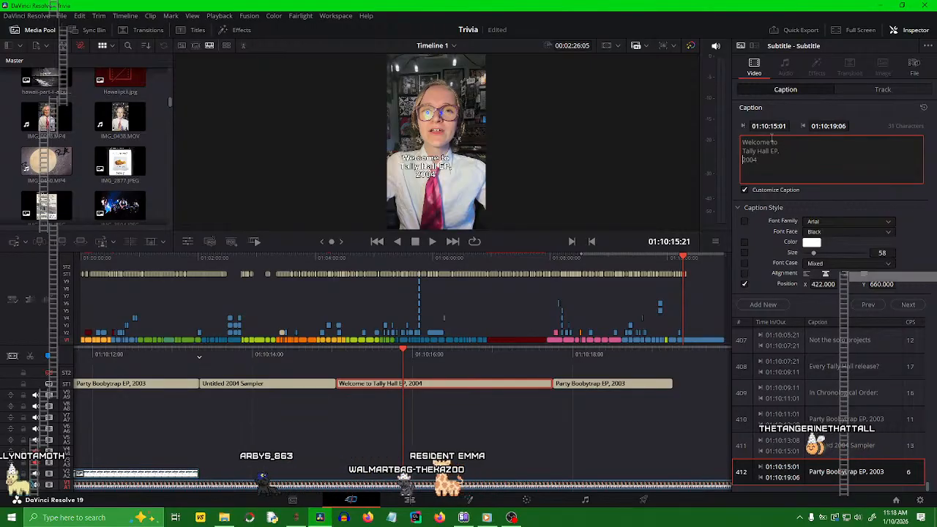
# - Play through the "Welcome to Tally Hall EP, 2004" caption and overlay Welcometotallyhallep_Art.png on track V4 from its start
pyautogui.moveTo(424, 363); pyautogui.dragTo(572, 357)
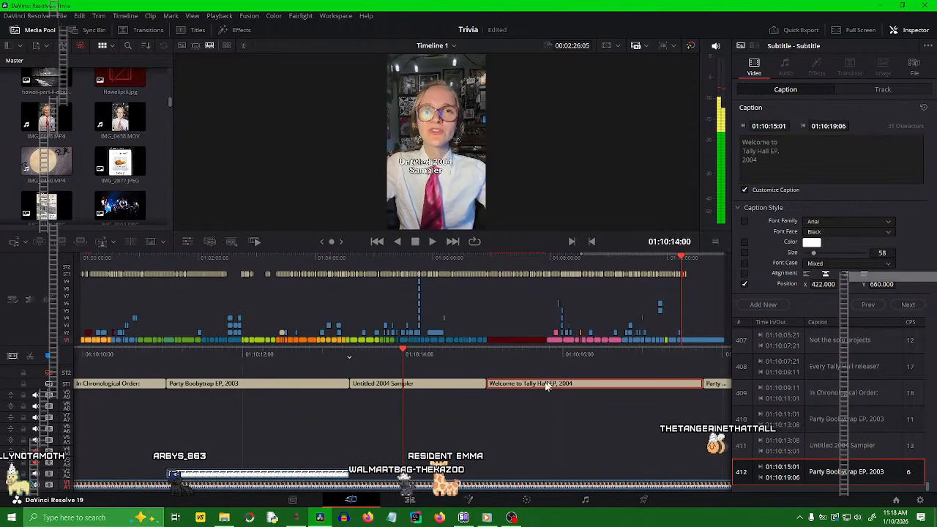
pyautogui.click(512, 423)
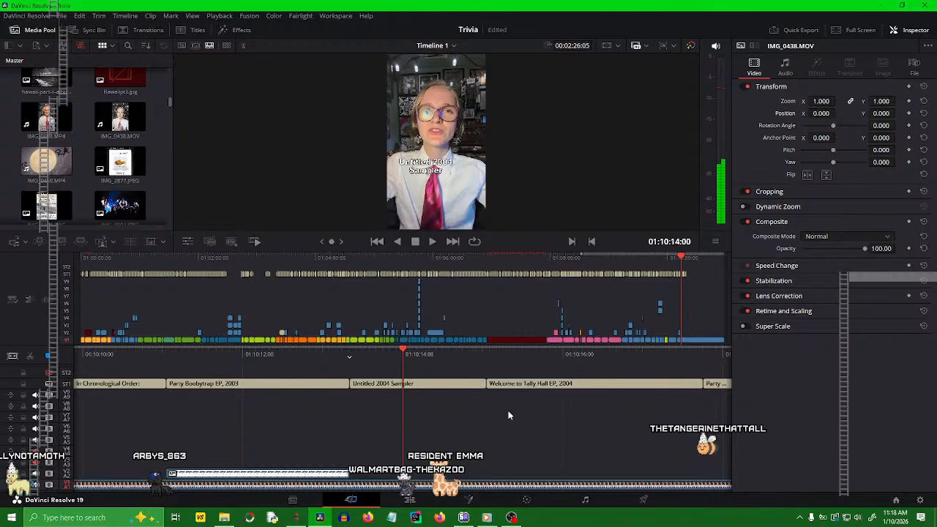
pyautogui.press('space')
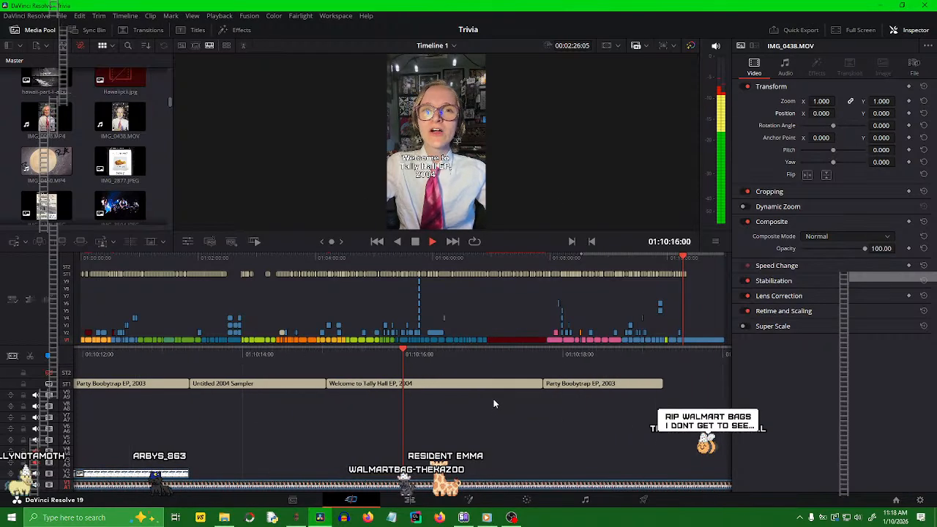
pyautogui.press('space')
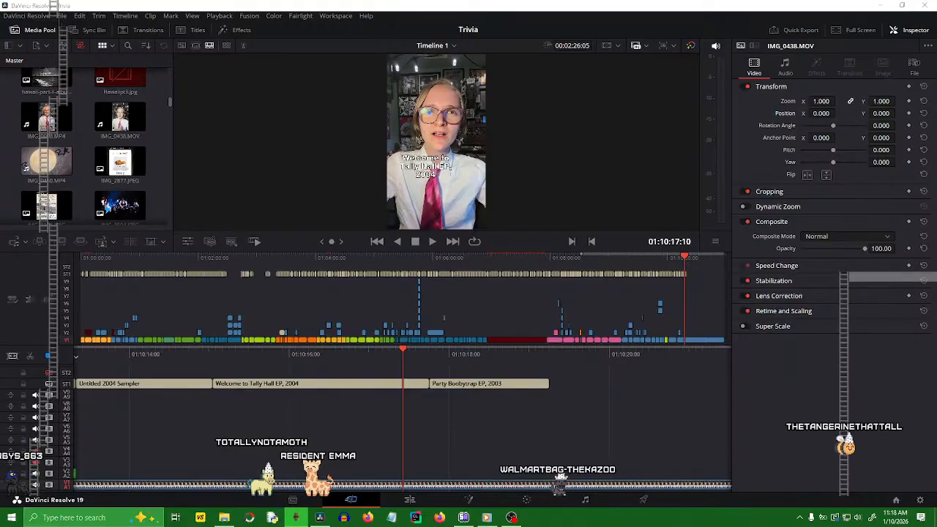
pyautogui.moveTo(341, 256); pyautogui.dragTo(254, 460)
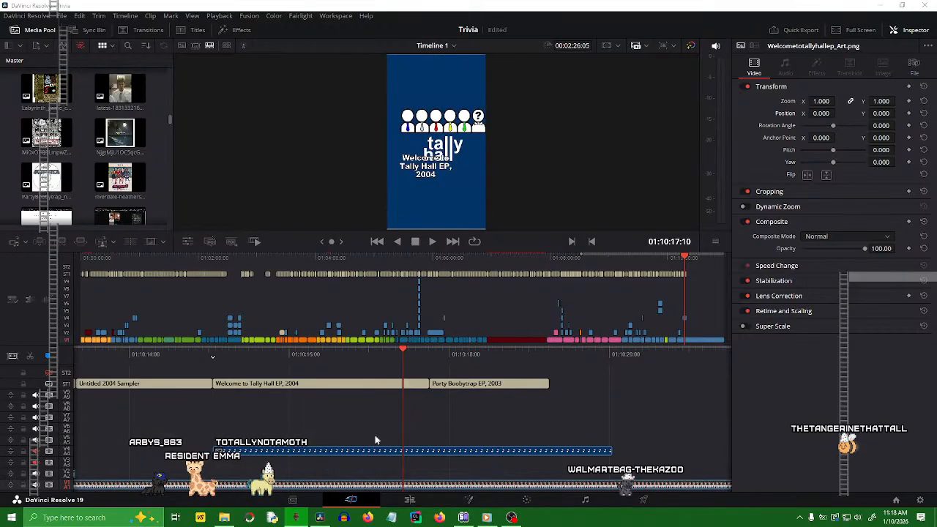
pyautogui.click(369, 452)
# - Crop the Welcometotallyhallep_Art.png overlay 146.600 at the top and 337.100 at the bottom, with zoom 0.550 and position X -7, Y 237
pyautogui.moveTo(821, 101); pyautogui.dragTo(804, 101)
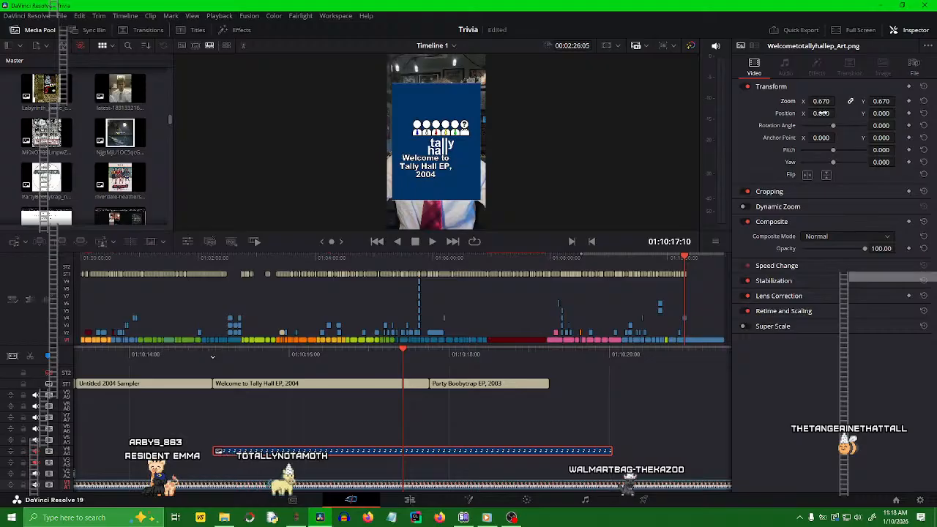
pyautogui.click(774, 193)
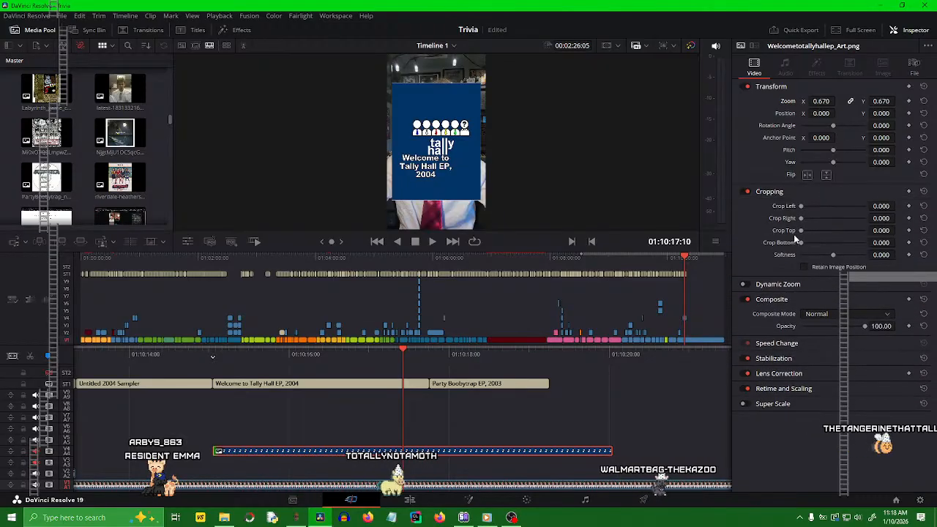
pyautogui.moveTo(802, 243)
pyautogui.mouseDown()
pyautogui.moveTo(813, 244)
pyautogui.moveTo(804, 235)
pyautogui.mouseUp()
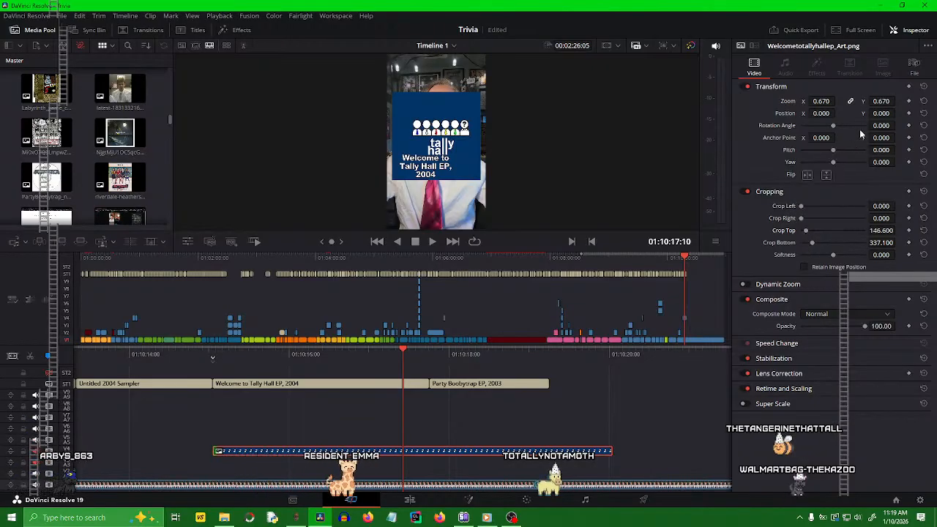
pyautogui.moveTo(813, 101)
pyautogui.mouseDown()
pyautogui.moveTo(792, 101)
pyautogui.moveTo(854, 114)
pyautogui.moveTo(817, 113)
pyautogui.mouseUp()
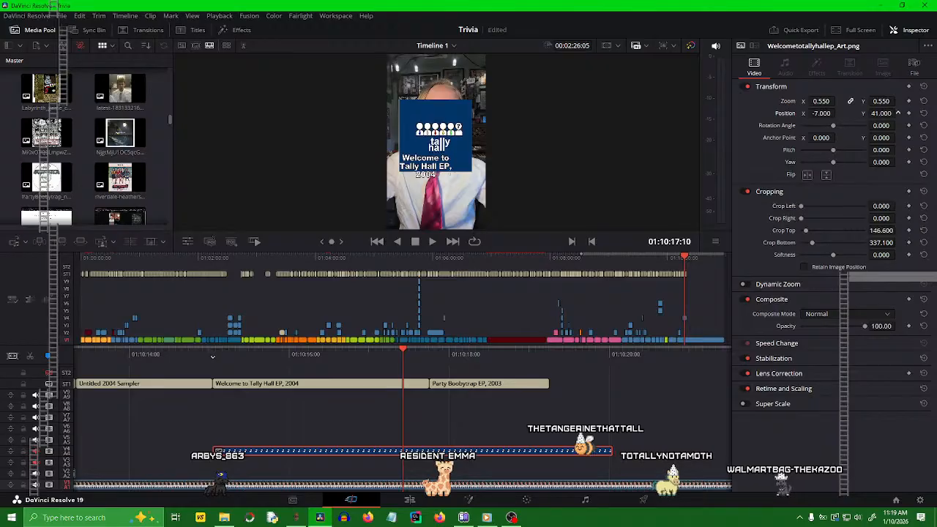
pyautogui.moveTo(898, 114); pyautogui.dragTo(936, 113)
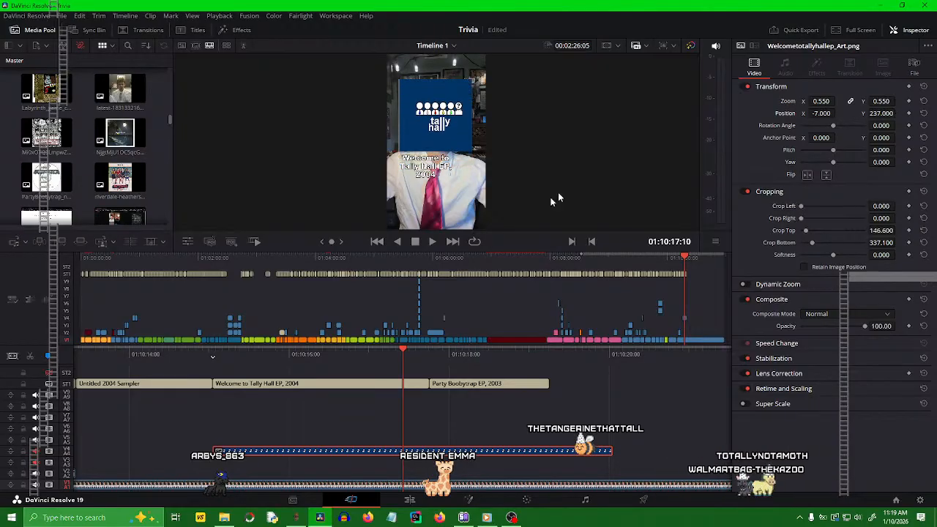
# - Play through the Welcometotallyhallep_Art.png overlay and trim its end back to the end of the "Welcome to Tally Hall EP, 2004" caption
pyautogui.moveTo(335, 364); pyautogui.dragTo(550, 378)
pyautogui.press('space')
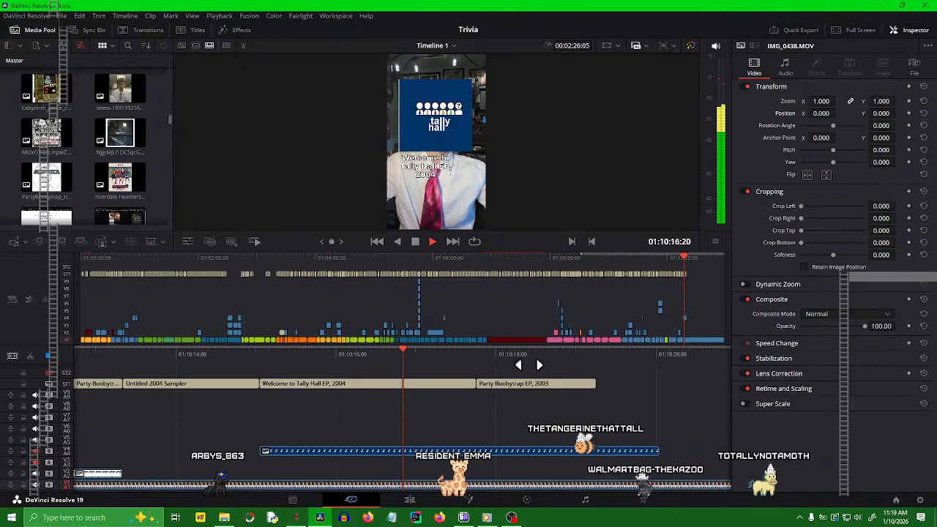
pyautogui.press('space')
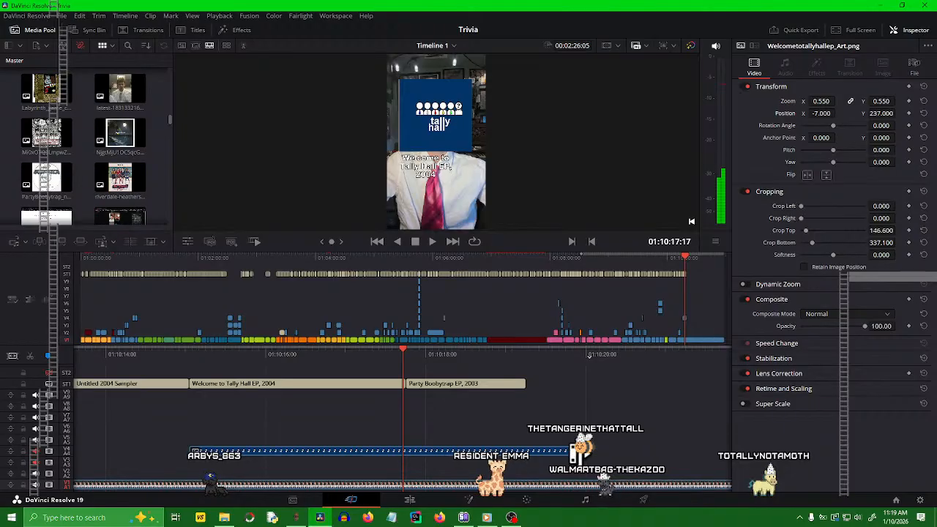
pyautogui.moveTo(567, 451); pyautogui.dragTo(401, 450)
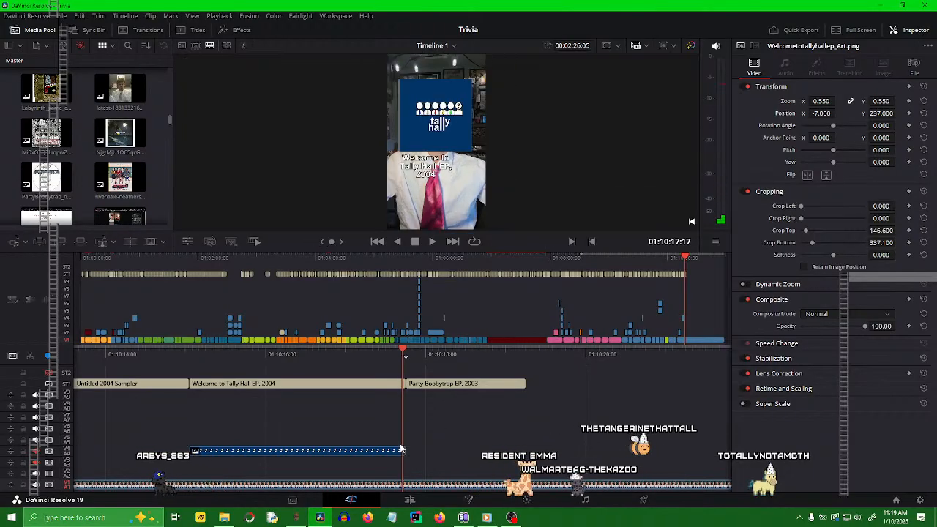
# - Replay from the "Untitled 2004 Sampler" caption and extend the last "Party Boobytrap EP, 2003" caption's end to about 01:10:21
pyautogui.moveTo(293, 375); pyautogui.dragTo(576, 365)
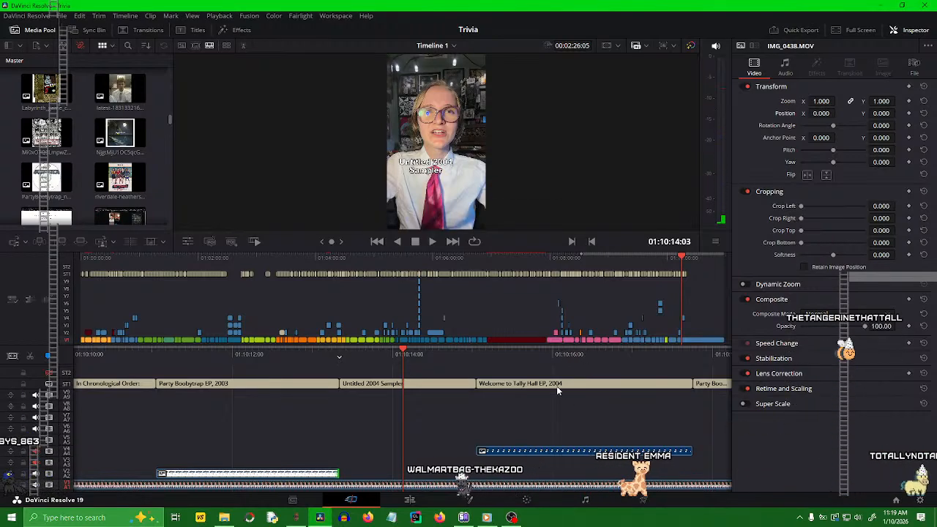
pyautogui.press('space')
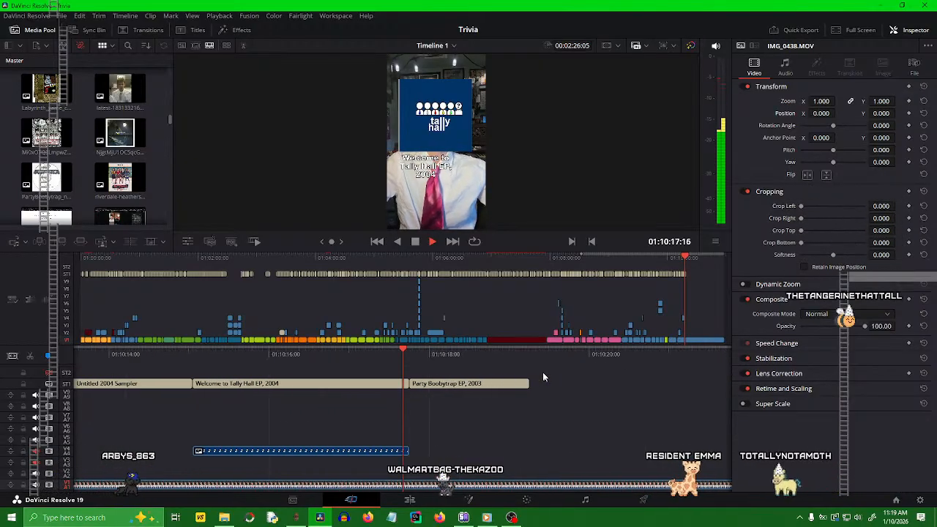
pyautogui.press('space')
pyautogui.click(470, 384)
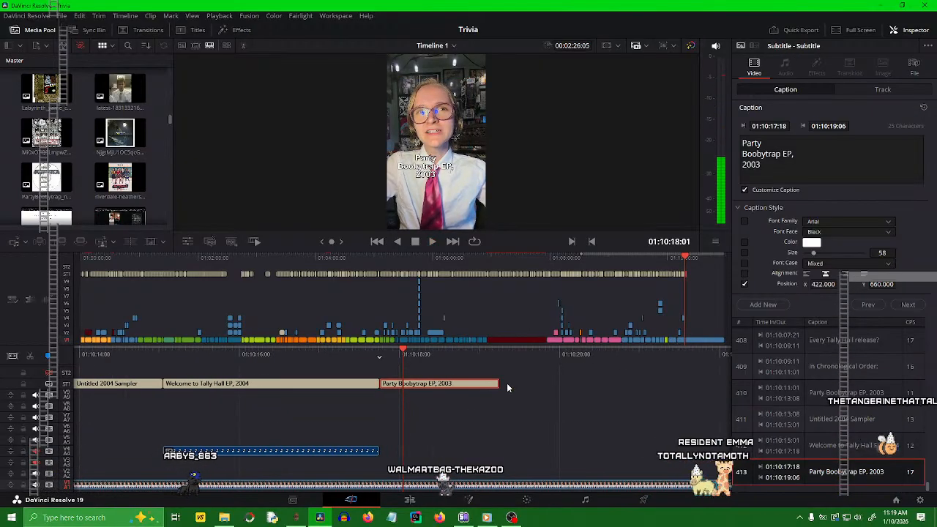
pyautogui.moveTo(499, 383); pyautogui.dragTo(657, 384)
pyautogui.click(372, 451)
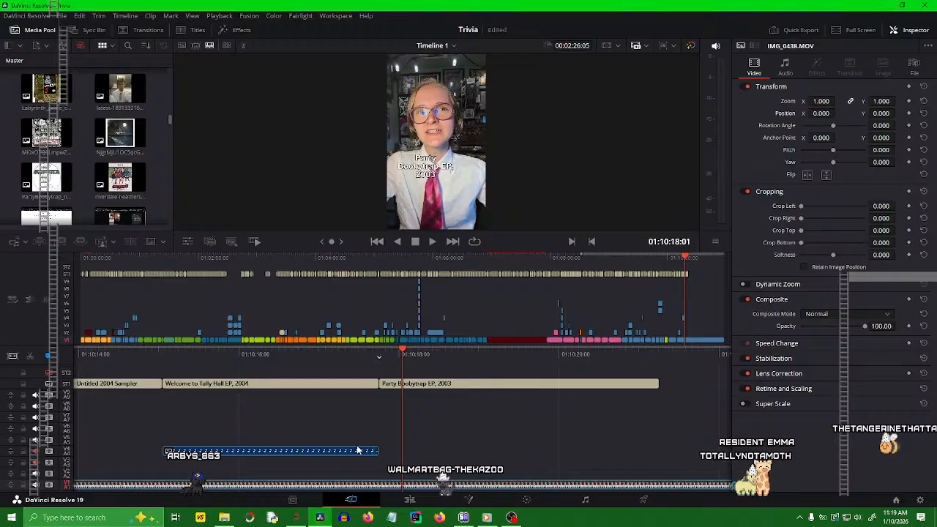
# - Replace the last "Party Boobytrap EP, 2003" caption's text with "Complete Demos EP, 2004/2015", broken into three lines after "Complete" and "EP,"
pyautogui.click(476, 386)
pyautogui.moveTo(812, 169); pyautogui.dragTo(717, 119)
pyautogui.write('Complete Demos EP, 2004/2015')
pyautogui.click(774, 144)
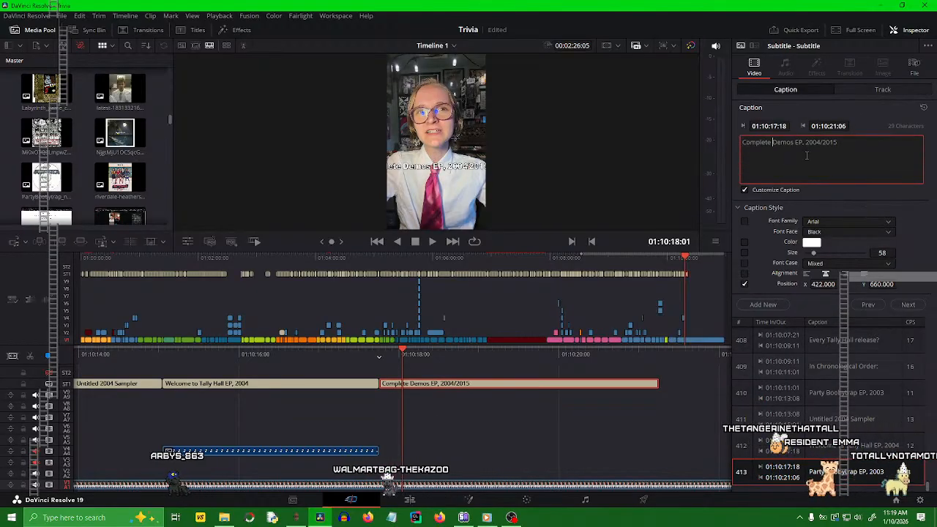
pyautogui.press('BackSpace')
pyautogui.press('Return')
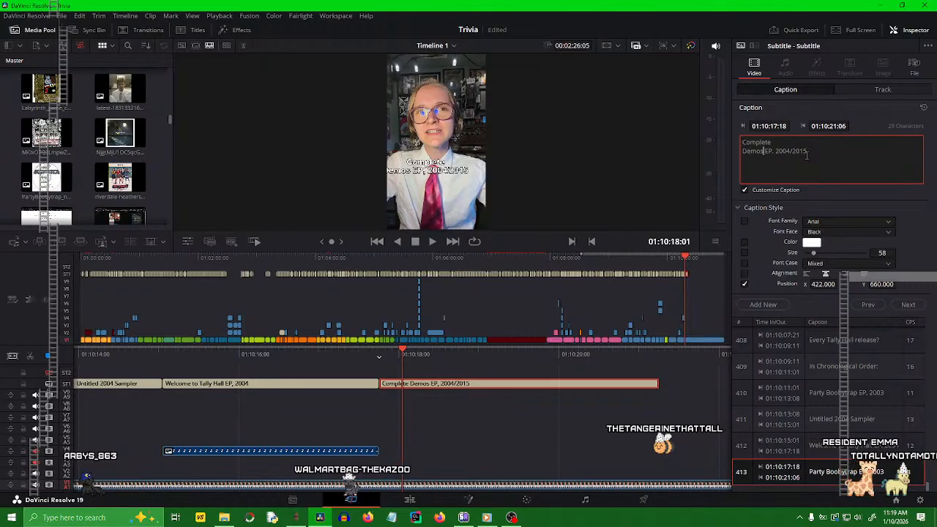
pyautogui.press('BackSpace')
pyautogui.press('Return')
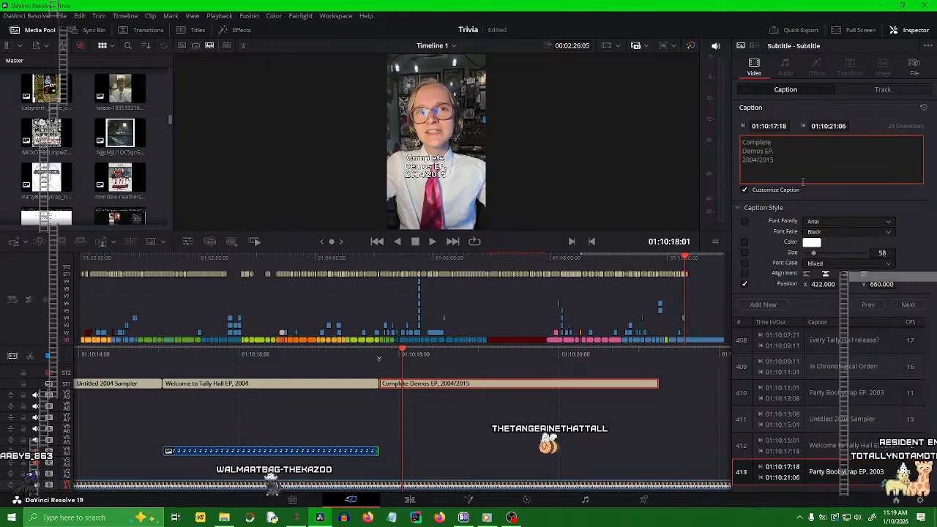
pyautogui.click(460, 442)
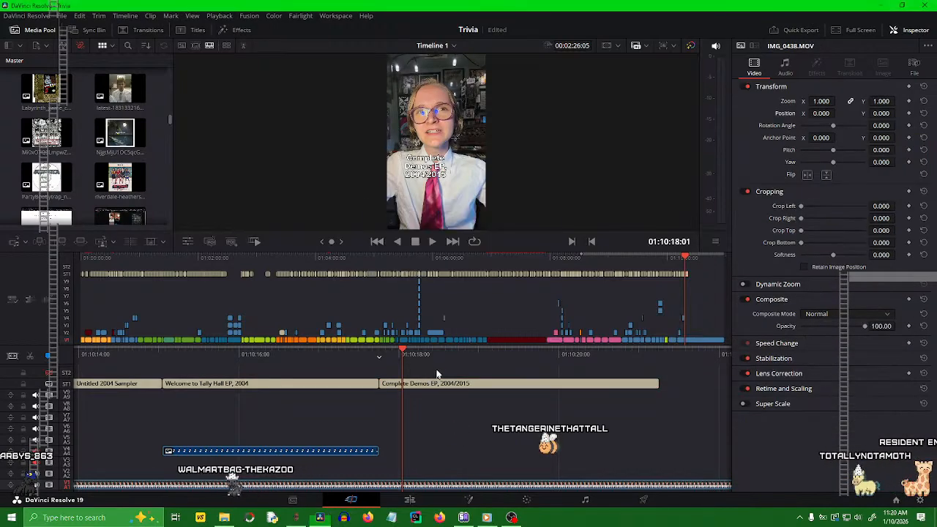
# - Play through the "Complete Demos EP, 2004/2015" caption, trim its end back to 01:10:20:18 and save the project
pyautogui.hscroll(-3, 532, 363)
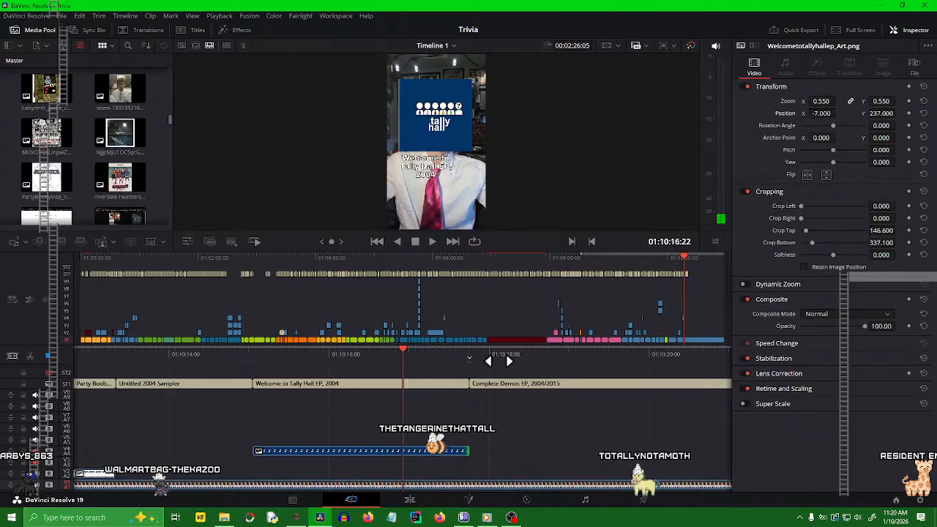
pyautogui.press('space')
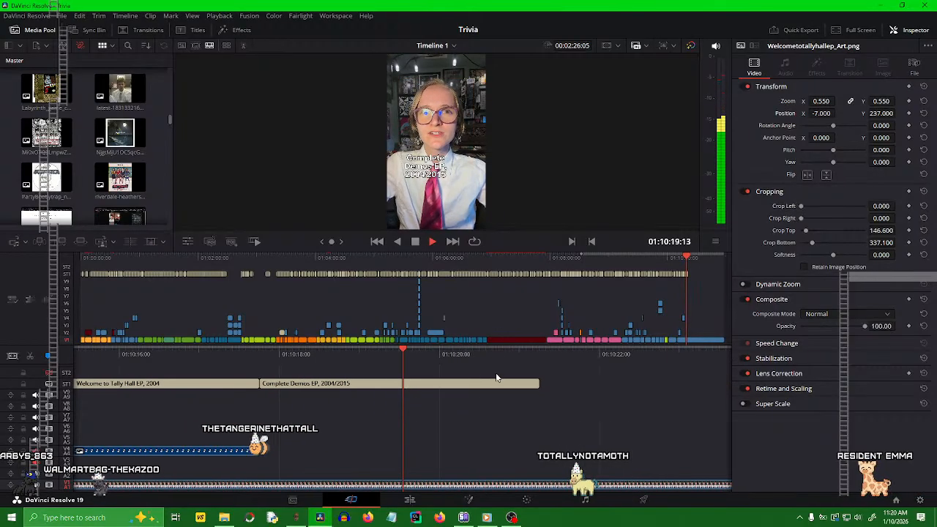
pyautogui.press('space')
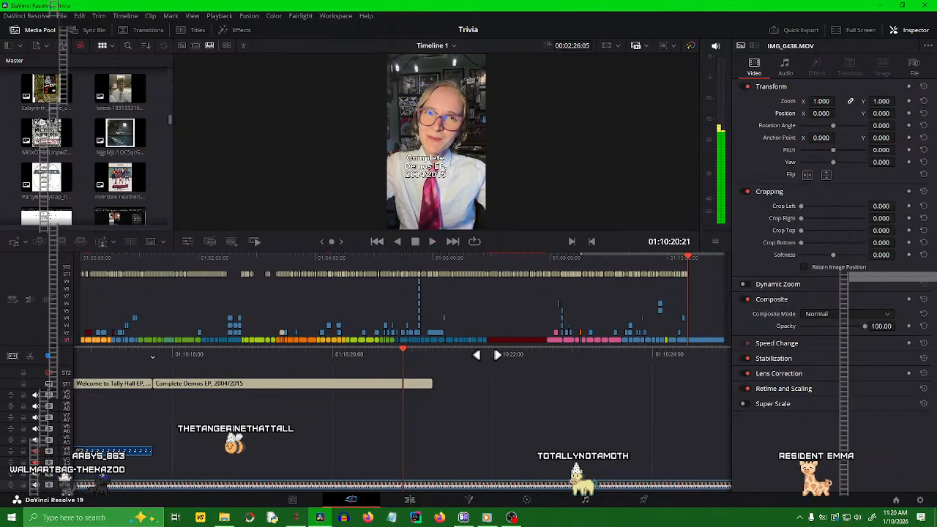
pyautogui.click(345, 354)
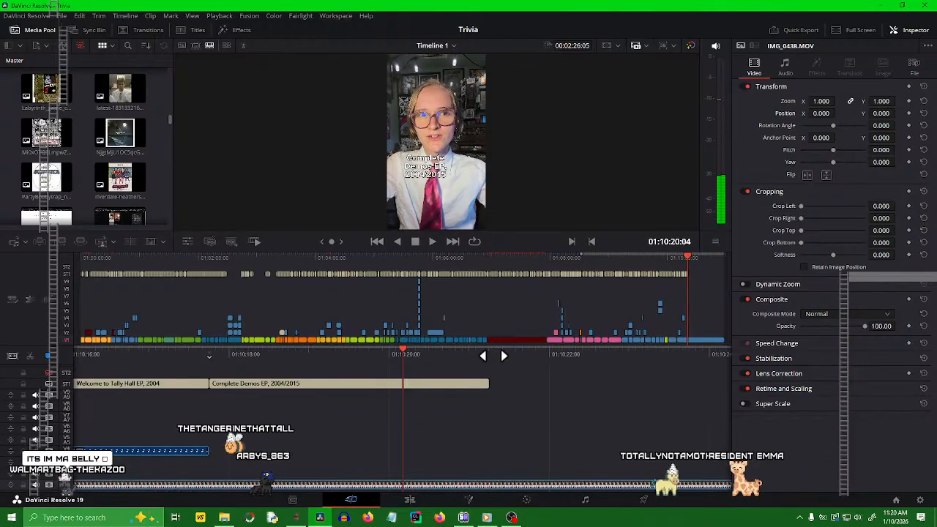
pyautogui.moveTo(493, 355); pyautogui.dragTo(404, 385)
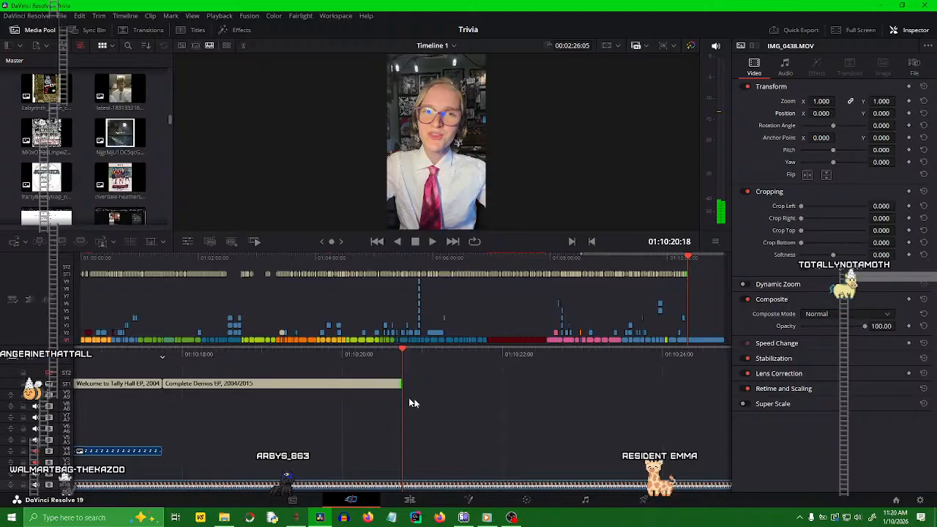
pyautogui.hotkey('ctrl', 's')
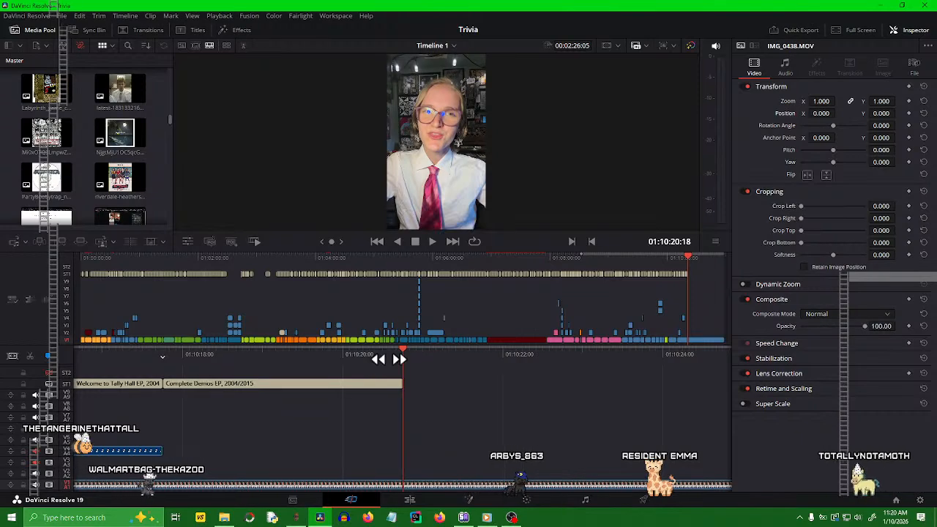
# - Replay the end of the "Welcome to Tally Hall EP, 2004" caption and the "Complete Demos EP, 2004/2015" caption to check the timing
pyautogui.moveTo(388, 359); pyautogui.dragTo(604, 382)
pyautogui.press('space')
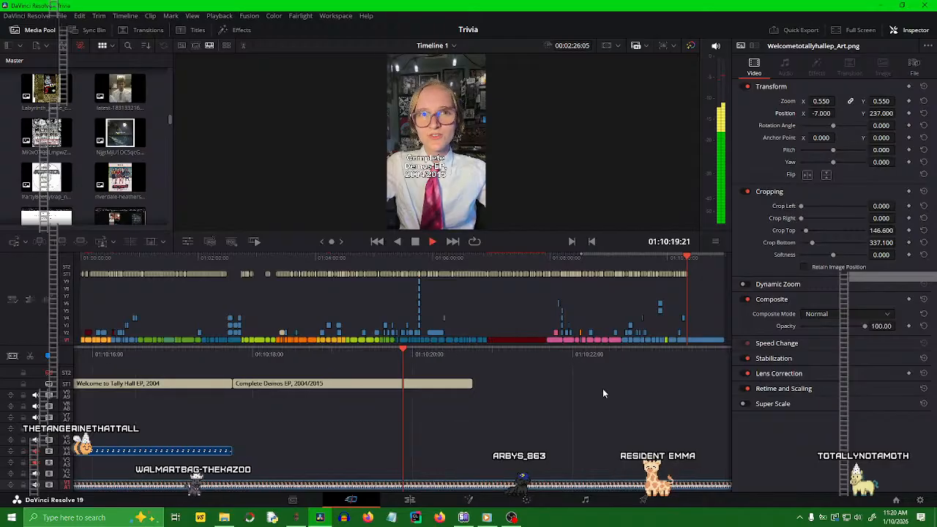
pyautogui.press('space')
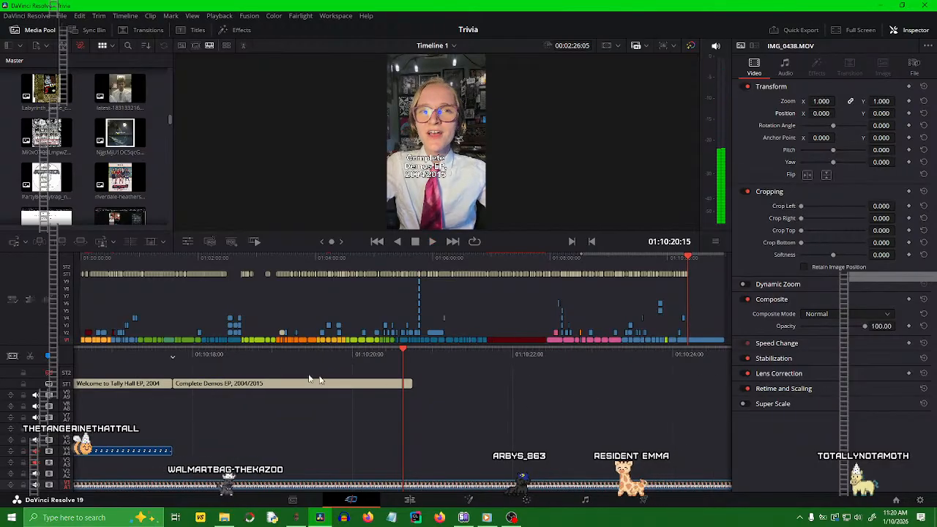
# - Overlay the downloaded Completedemos.jpg above the talking clip from the start of the "Complete Demos EP, 2004/2015" caption at 01:10:17:18
pyautogui.moveTo(280, 357); pyautogui.dragTo(504, 382)
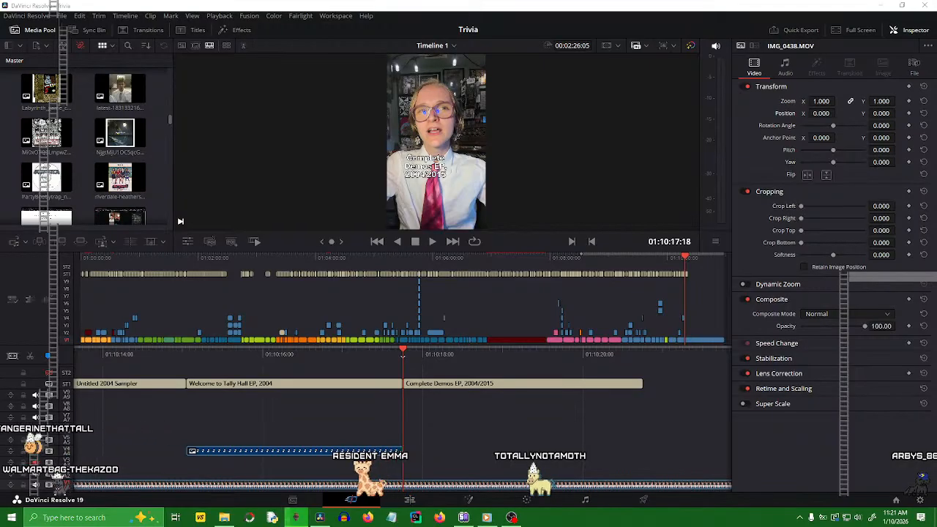
pyautogui.moveTo(512, 22); pyautogui.dragTo(514, 349)
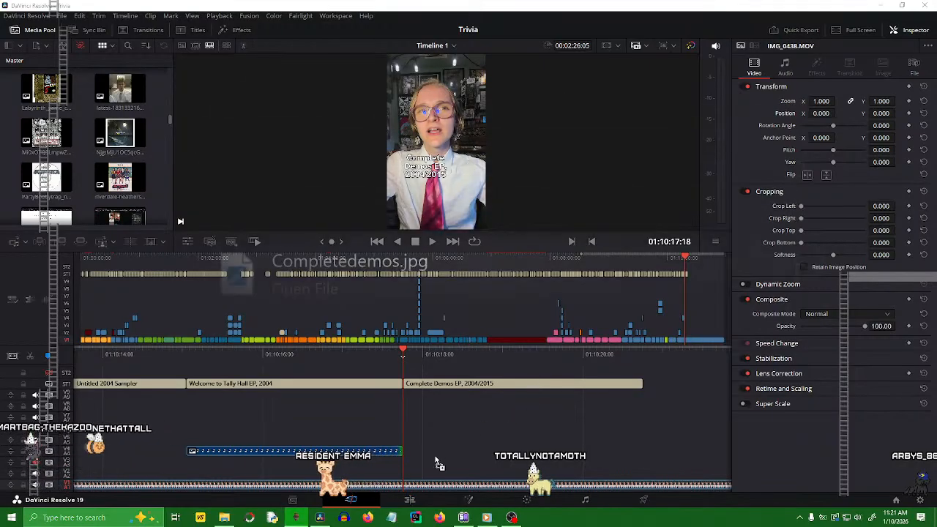
# - Place Completedemos.jpg on track V4 at the start of the Complete Demos caption, with zoom 0.400 and position Y 297
pyautogui.moveTo(437, 463); pyautogui.dragTo(404, 453)
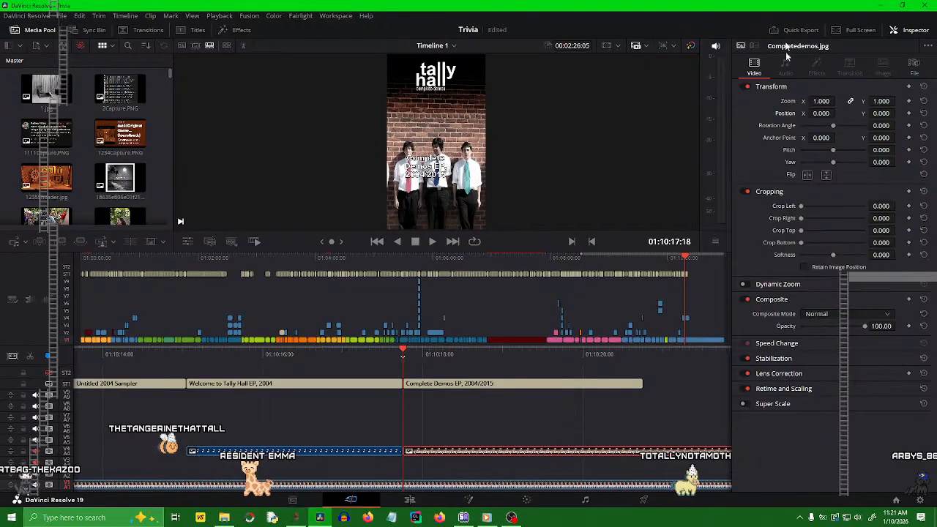
pyautogui.doubleClick(815, 100)
pyautogui.write('0.4')
pyautogui.press('Return')
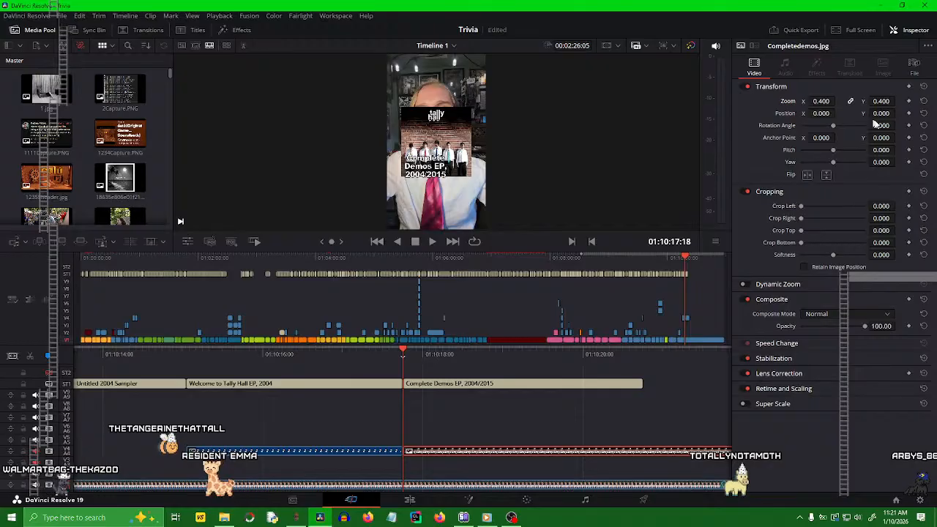
pyautogui.moveTo(898, 112); pyautogui.dragTo(898, 112)
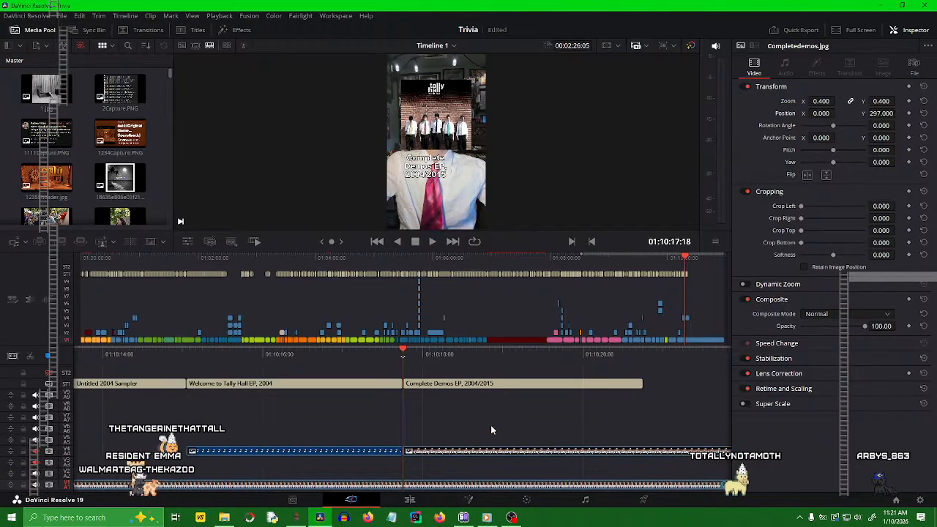
# - Extend the Complete Demos caption to 01:10:22:14 and trim the Completedemos.jpg clip to end at 01:10:20:18
pyautogui.moveTo(416, 358); pyautogui.dragTo(612, 372)
pyautogui.press('space')
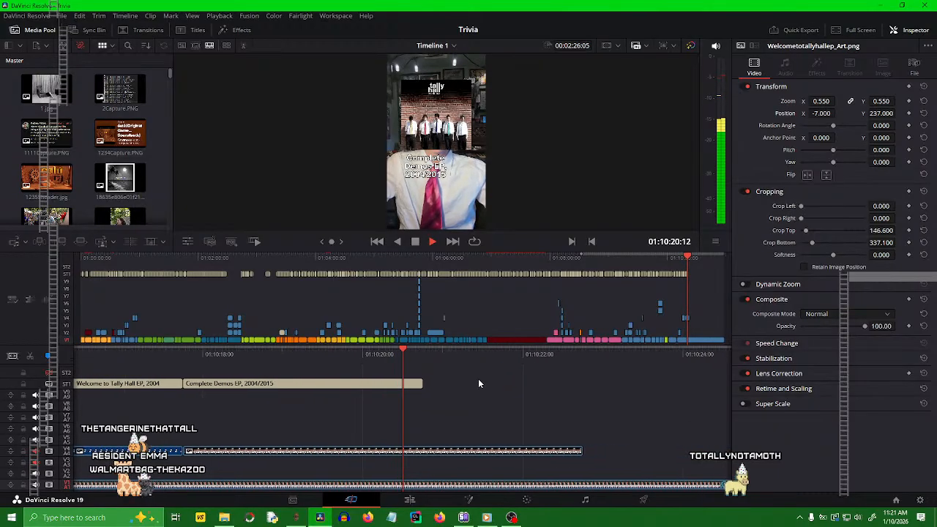
pyautogui.press('space')
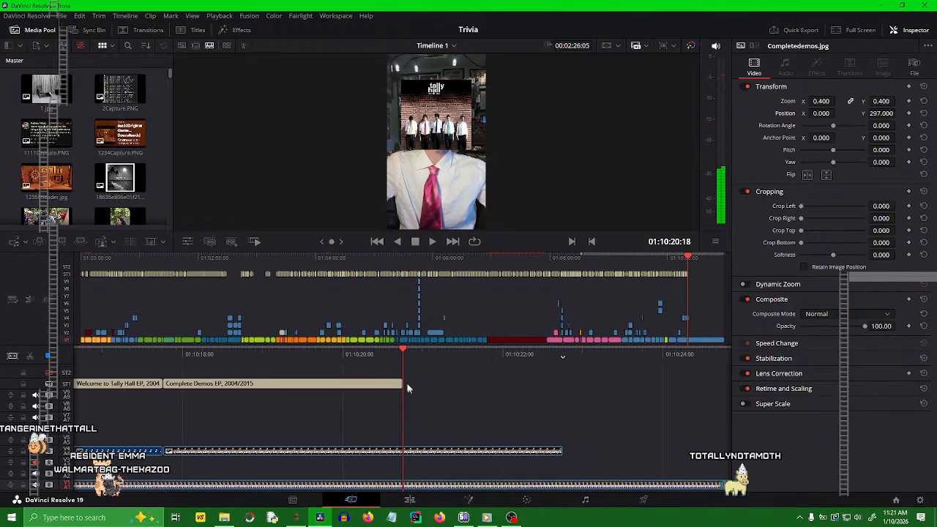
pyautogui.moveTo(406, 381); pyautogui.dragTo(549, 384)
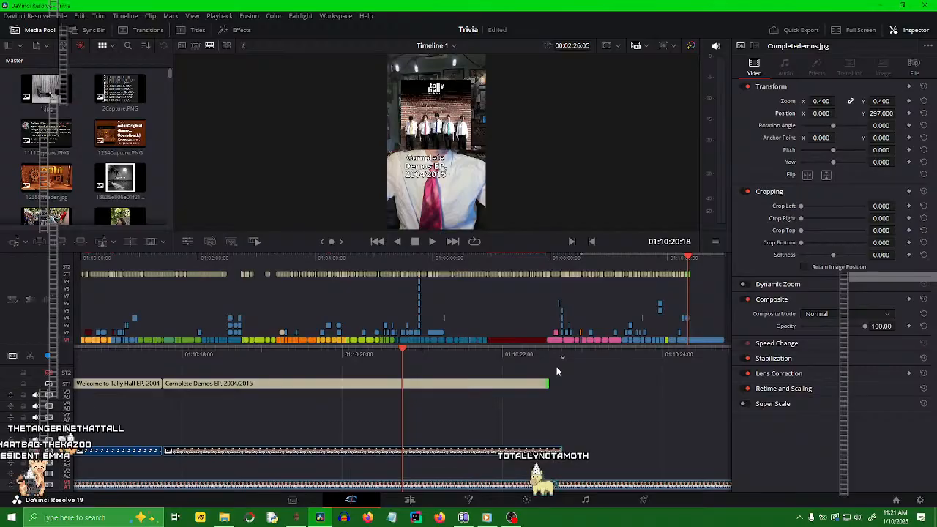
pyautogui.moveTo(566, 448); pyautogui.dragTo(402, 447)
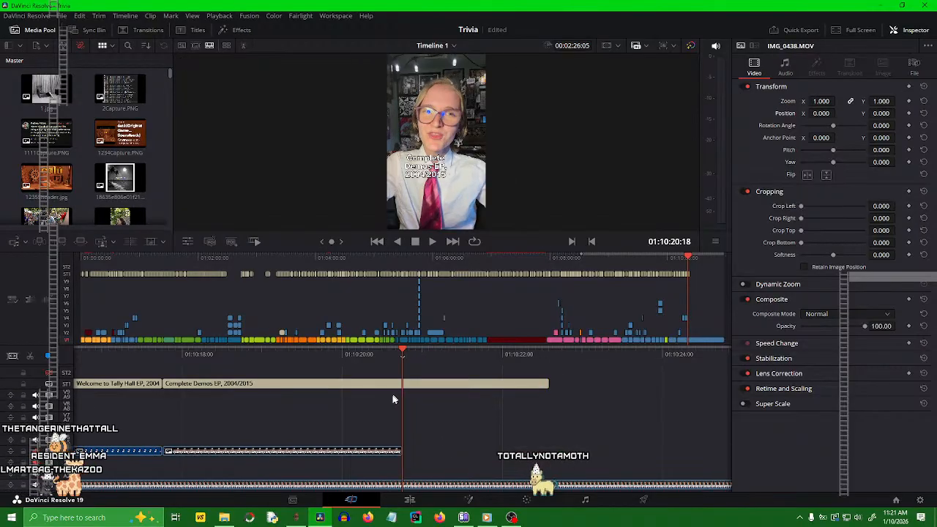
# - Play through the Complete Demos section and split its caption at 01:10:20:18, where the cover image ends
pyautogui.moveTo(428, 356); pyautogui.dragTo(661, 410)
pyautogui.moveTo(487, 355); pyautogui.dragTo(539, 341)
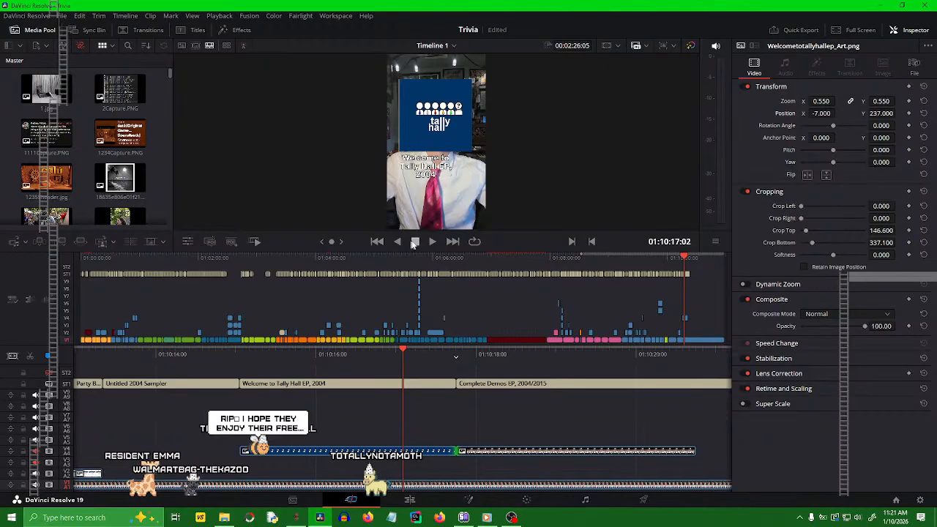
pyautogui.click(431, 242)
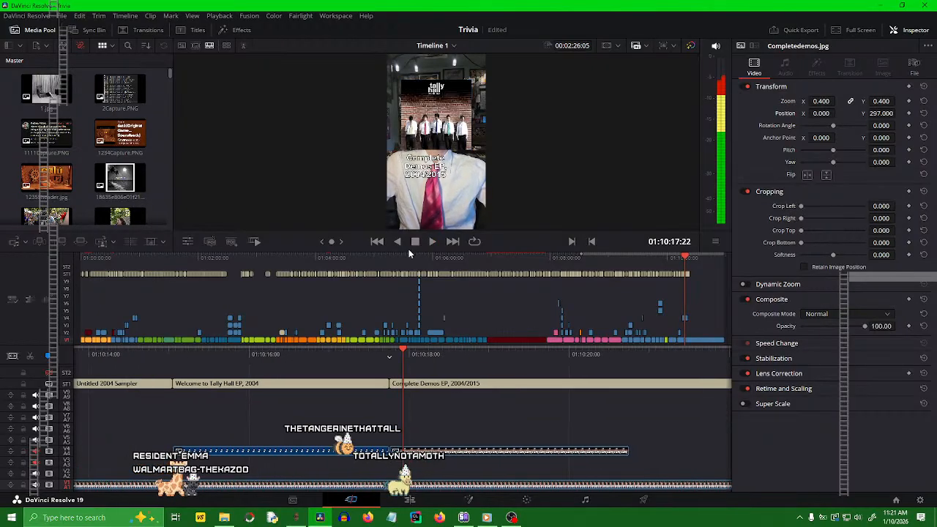
pyautogui.click(431, 241)
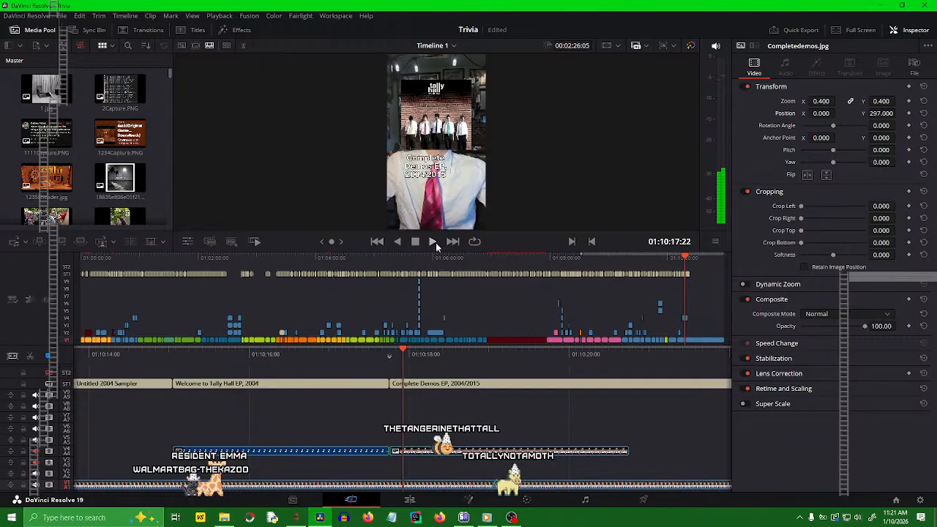
pyautogui.click(432, 241)
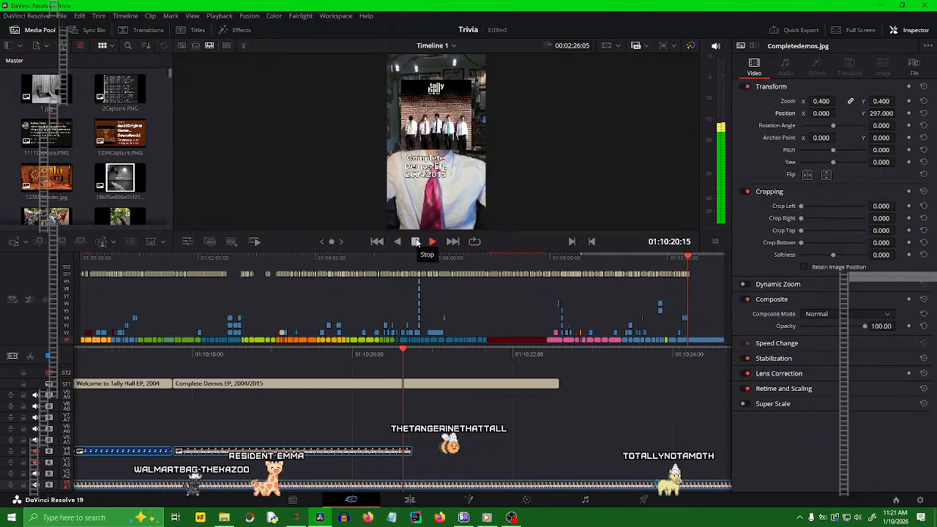
pyautogui.click(415, 241)
pyautogui.moveTo(426, 361); pyautogui.dragTo(443, 362)
pyautogui.click(430, 386)
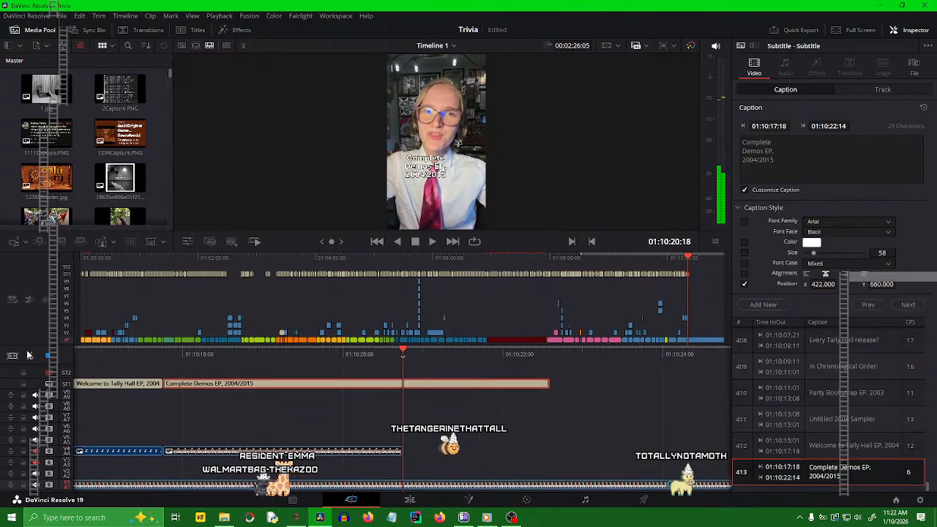
pyautogui.hotkey('ctrl', 'b')
# - Play past the split and extend the second Complete Demos caption to end at 01:10:24:04
pyautogui.moveTo(426, 360); pyautogui.dragTo(675, 371)
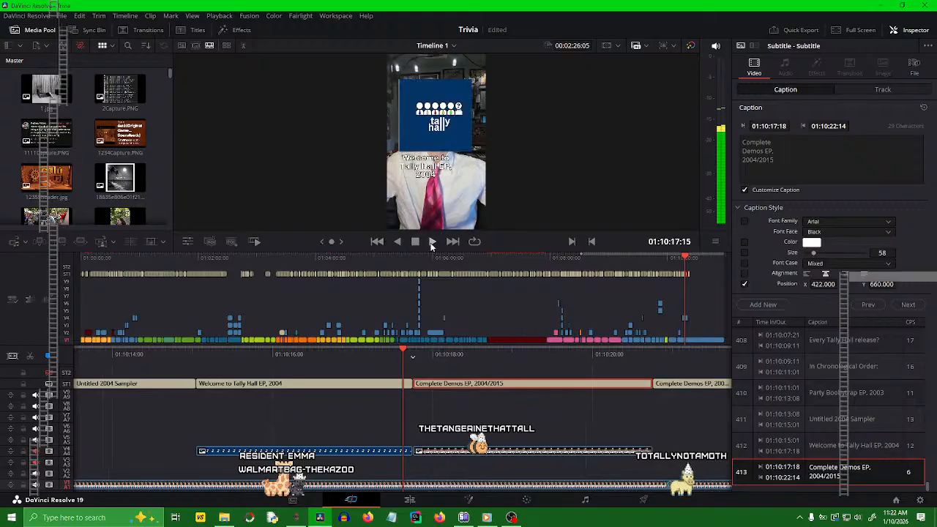
pyautogui.click(432, 243)
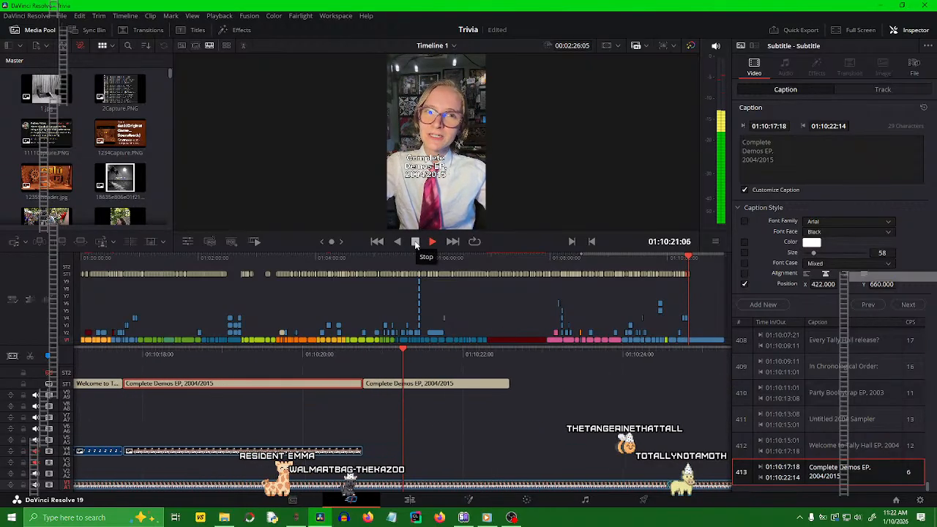
pyautogui.click(466, 446)
pyautogui.click(472, 386)
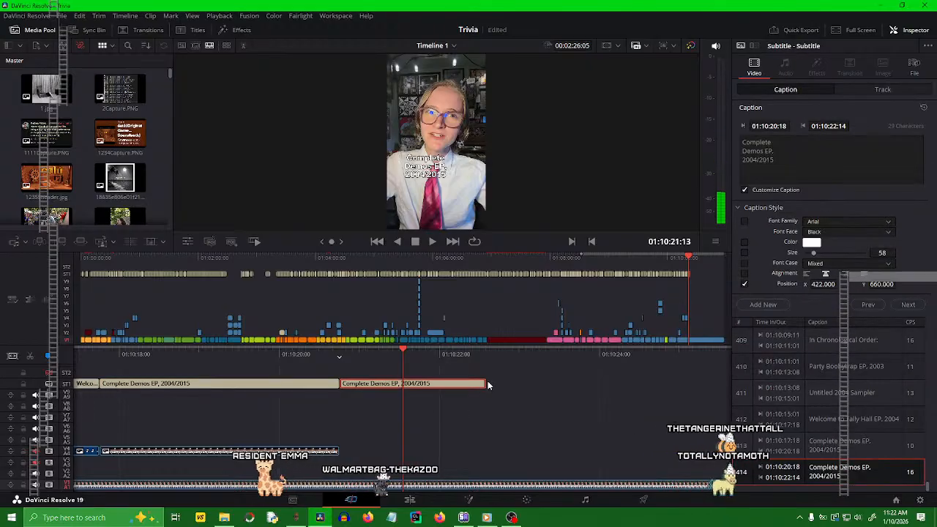
pyautogui.moveTo(486, 384); pyautogui.dragTo(612, 383)
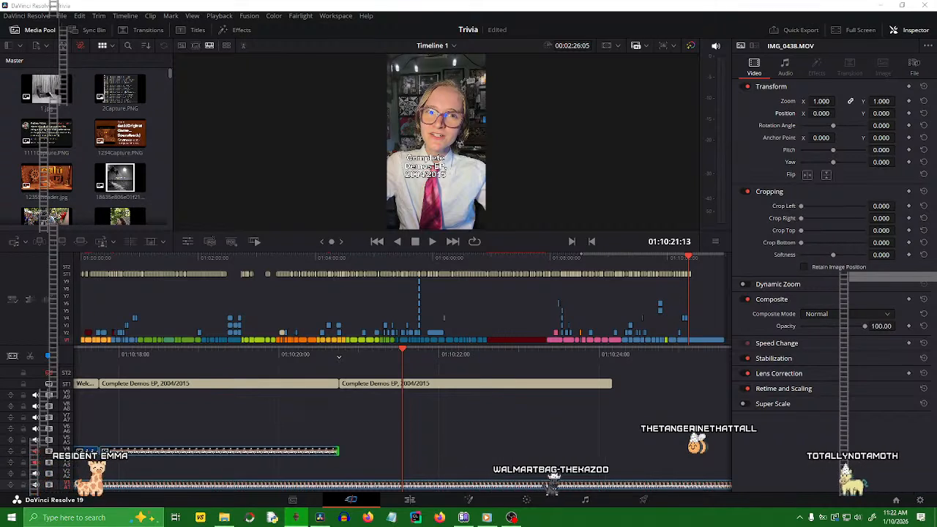
# - Replace the second Complete Demos caption's text with "The Pingry EP, 2005", broken into three lines after "The" and "EP,"
pyautogui.click(485, 383)
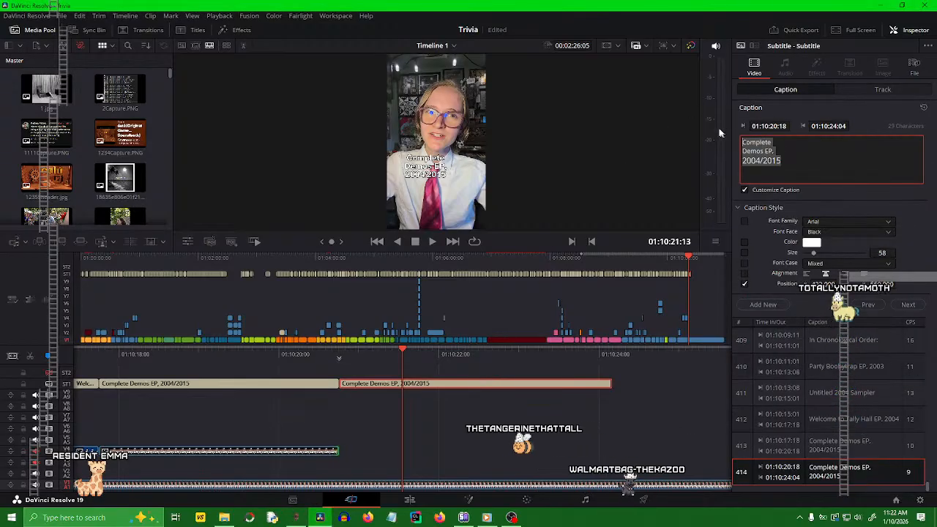
pyautogui.hotkey('ctrl', 'a')
pyautogui.write('The Pingry EP, 2005')
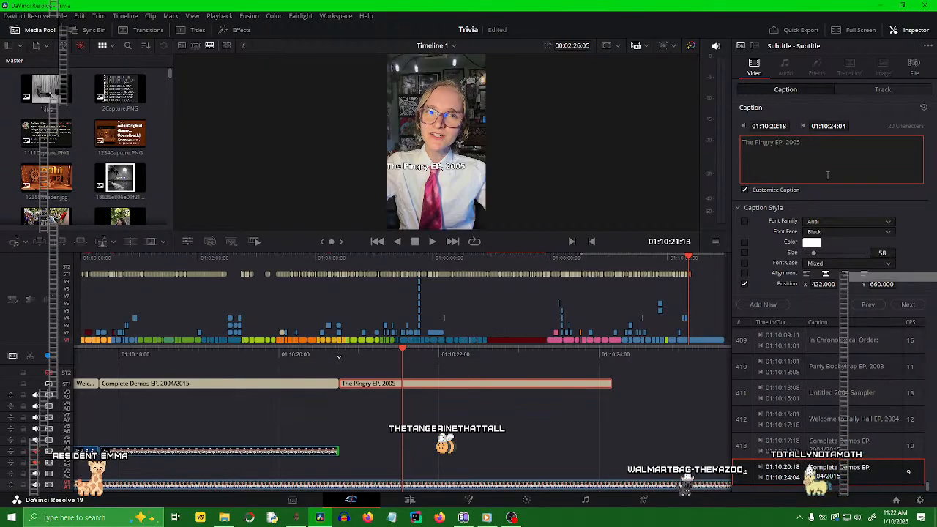
pyautogui.click(778, 143)
pyautogui.press('Return')
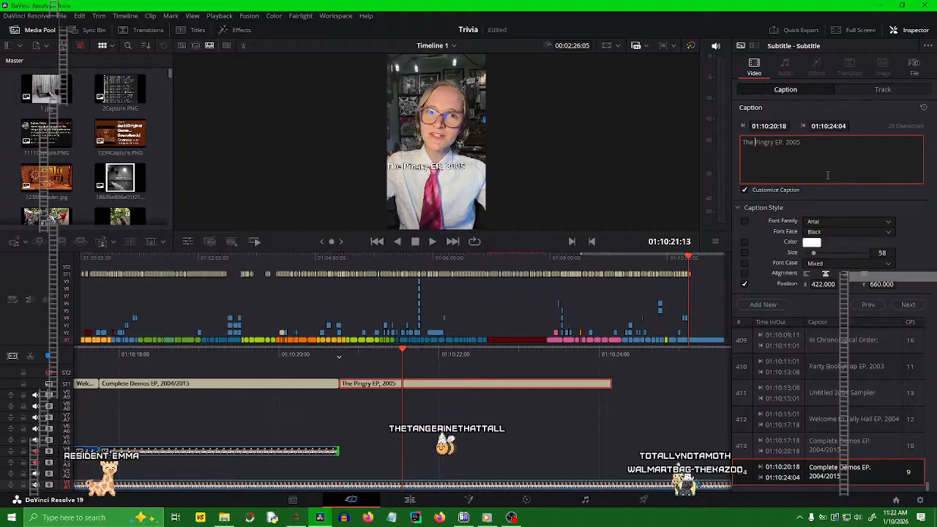
pyautogui.press('Return')
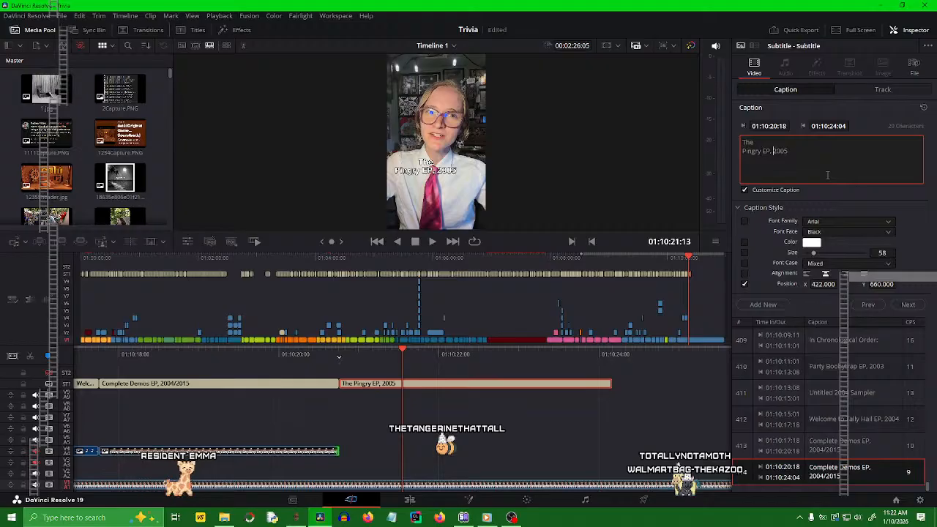
pyautogui.press('Return')
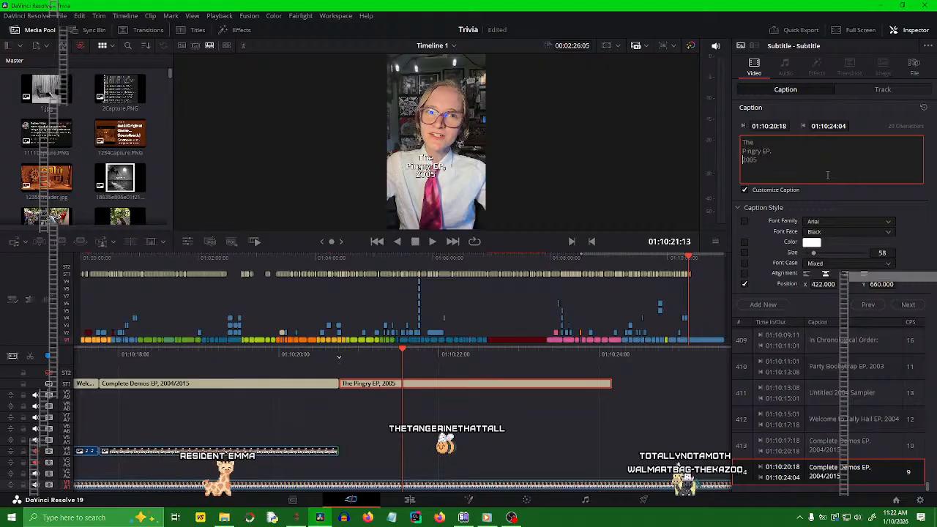
pyautogui.click(521, 425)
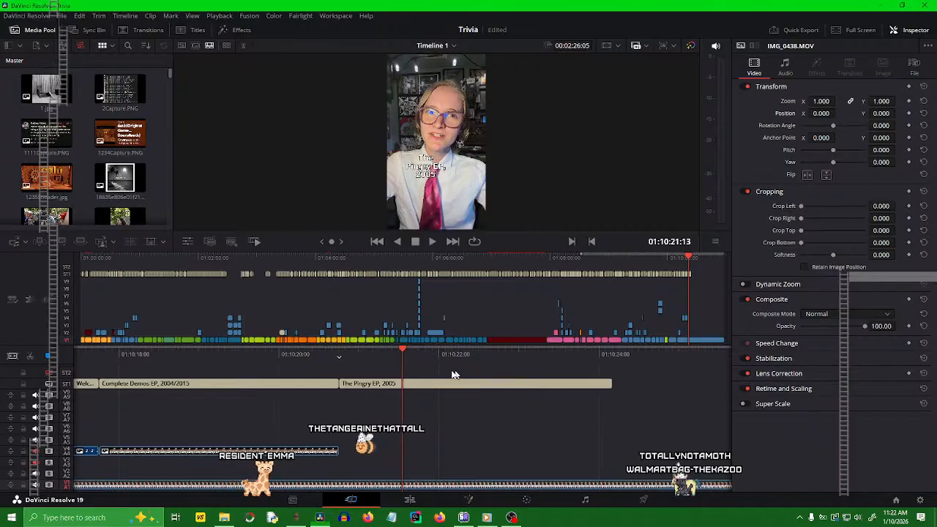
# - Play through the Pingry EP section and split its caption at 01:10:22:15
pyautogui.moveTo(445, 355); pyautogui.dragTo(552, 356)
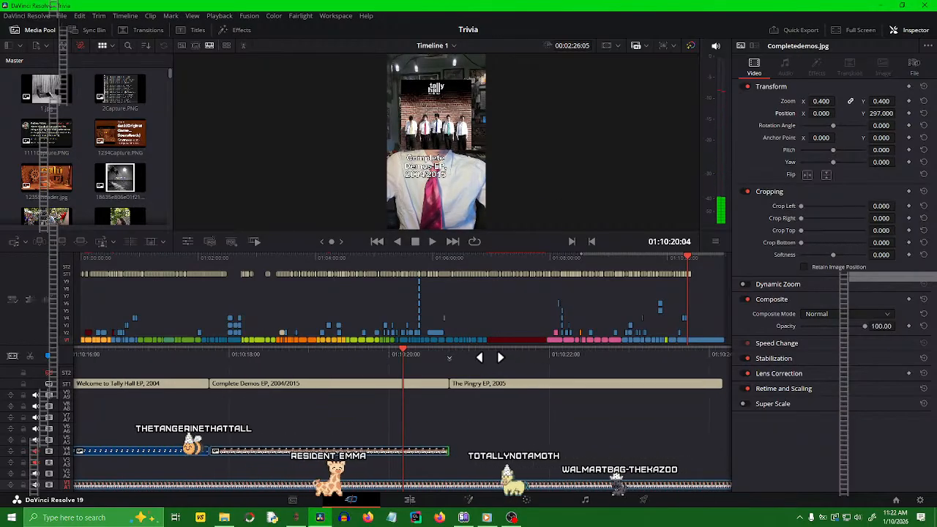
pyautogui.press('space')
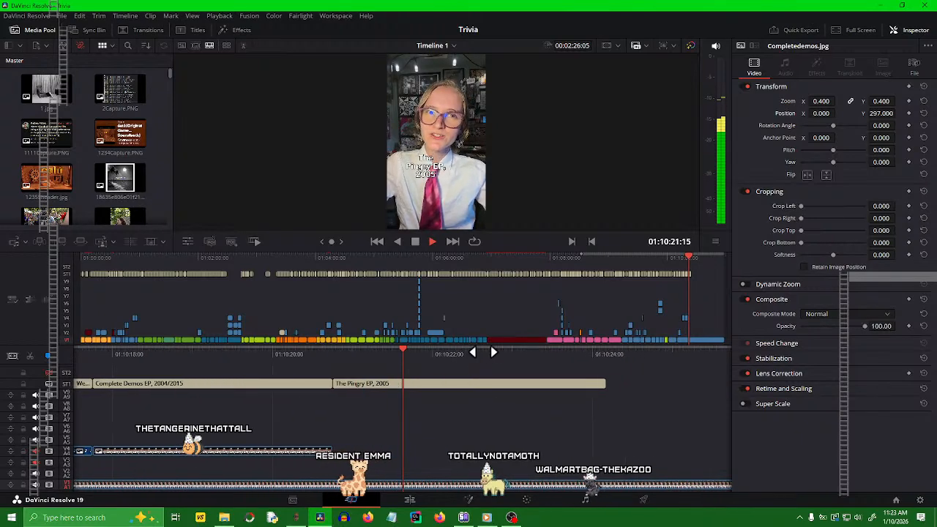
pyautogui.press('space')
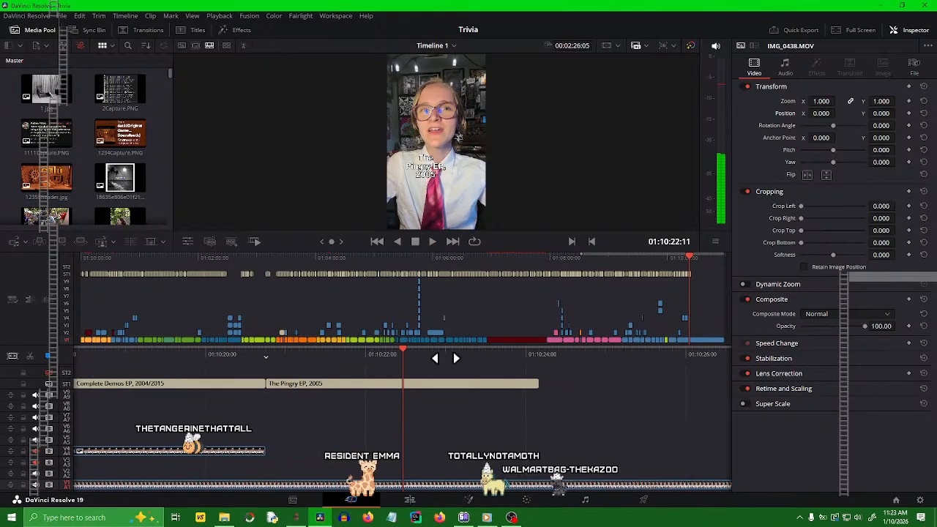
pyautogui.press('Right')
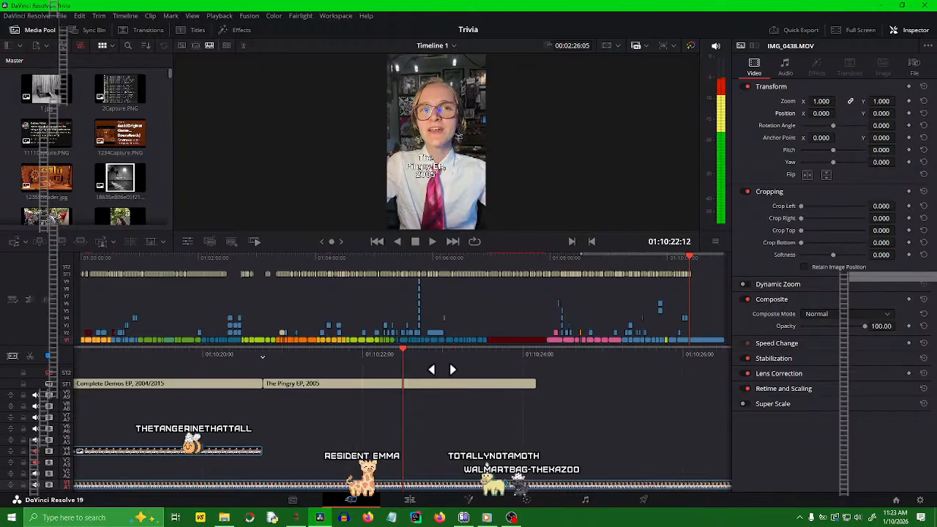
pyautogui.moveTo(442, 370)
pyautogui.mouseDown()
pyautogui.moveTo(431, 374)
pyautogui.moveTo(473, 380)
pyautogui.moveTo(431, 379)
pyautogui.mouseUp()
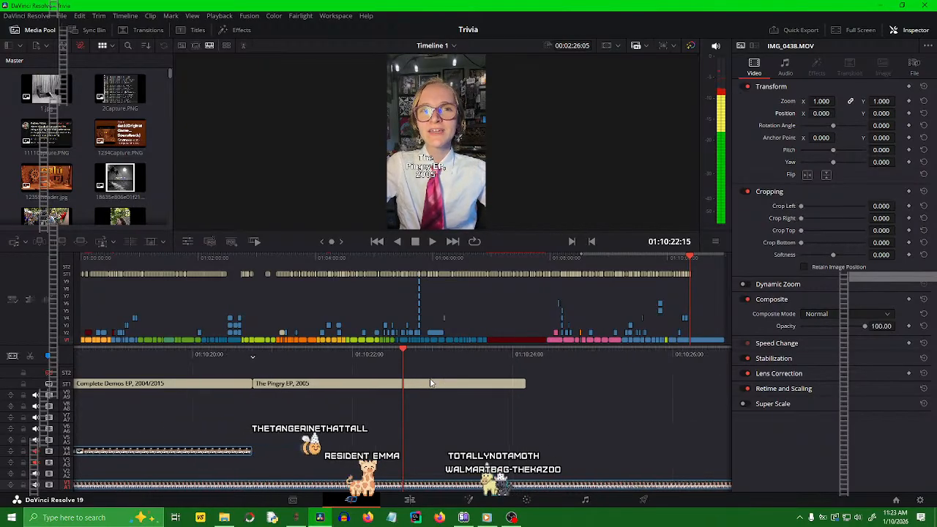
pyautogui.click(313, 382)
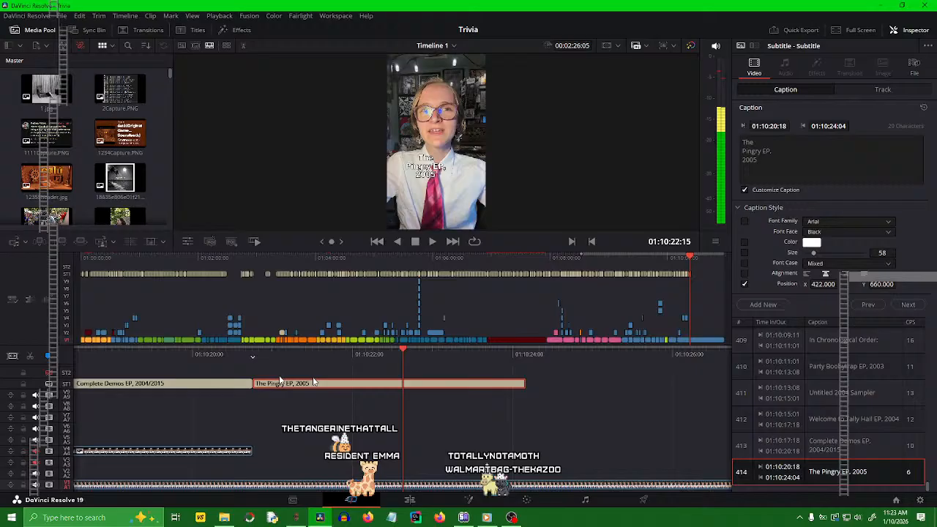
pyautogui.click(434, 438)
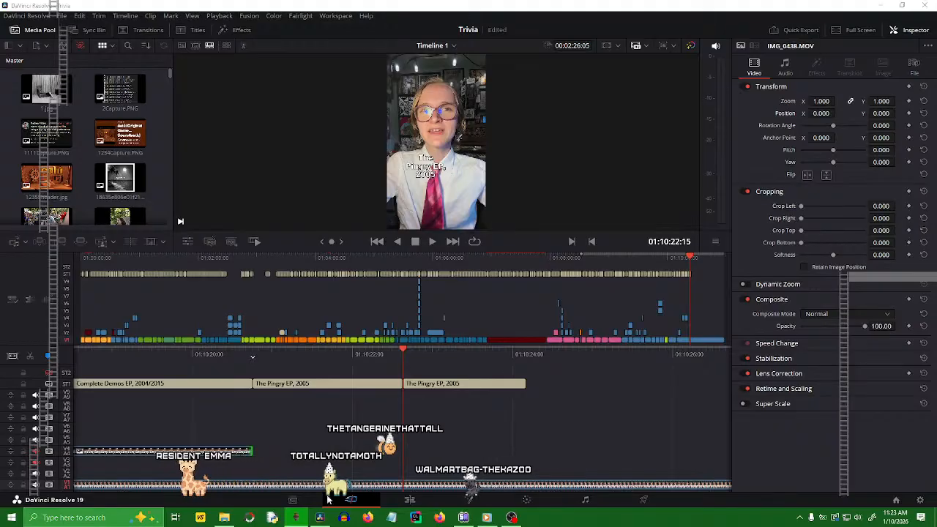
# - Place PingryEP.jpg on track V4 after the Complete Demos image, with zoom 0.370 and position Y 282, and delete its part after 01:10:22:15
pyautogui.moveTo(552, 357); pyautogui.dragTo(646, 394)
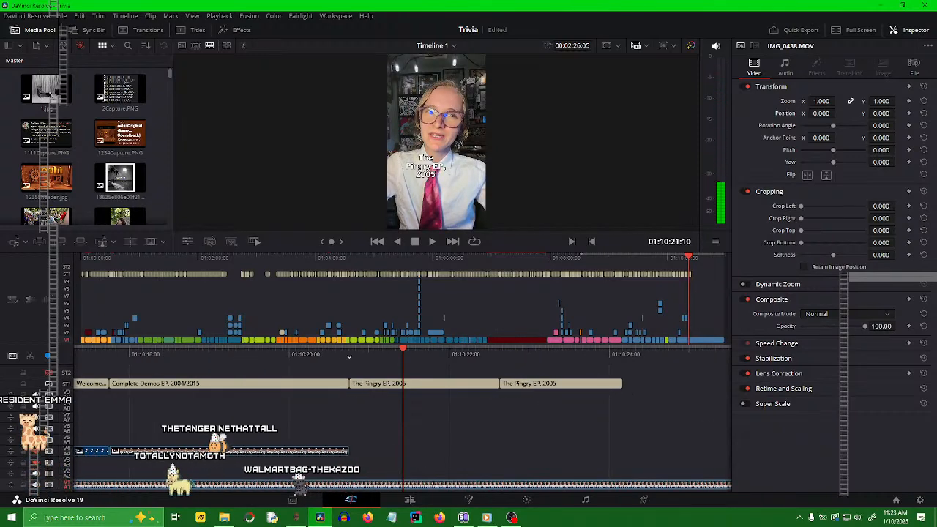
pyautogui.click(348, 451)
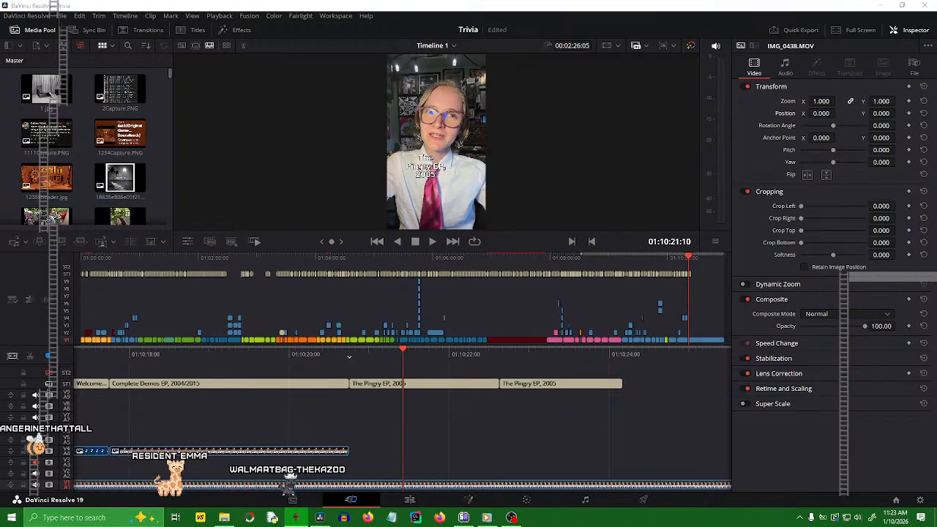
pyautogui.moveTo(512, 3); pyautogui.dragTo(352, 452)
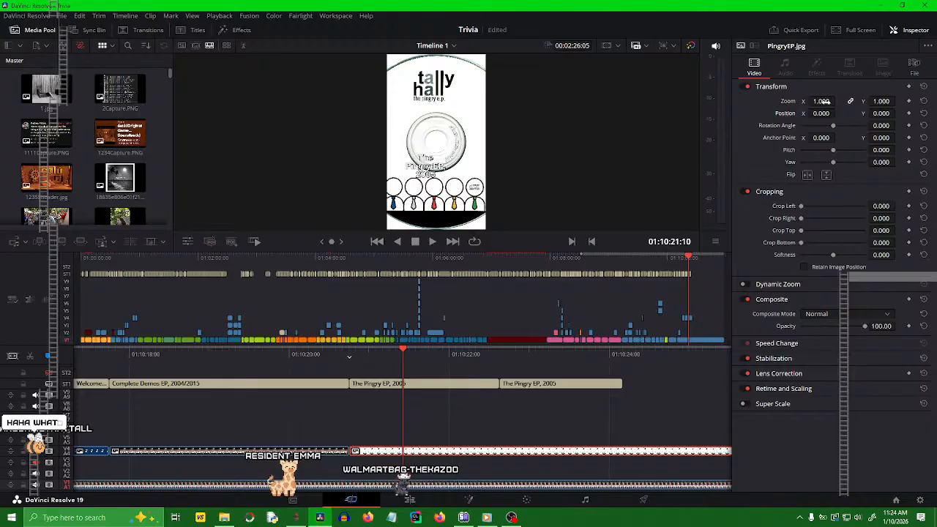
pyautogui.moveTo(836, 101); pyautogui.dragTo(808, 101)
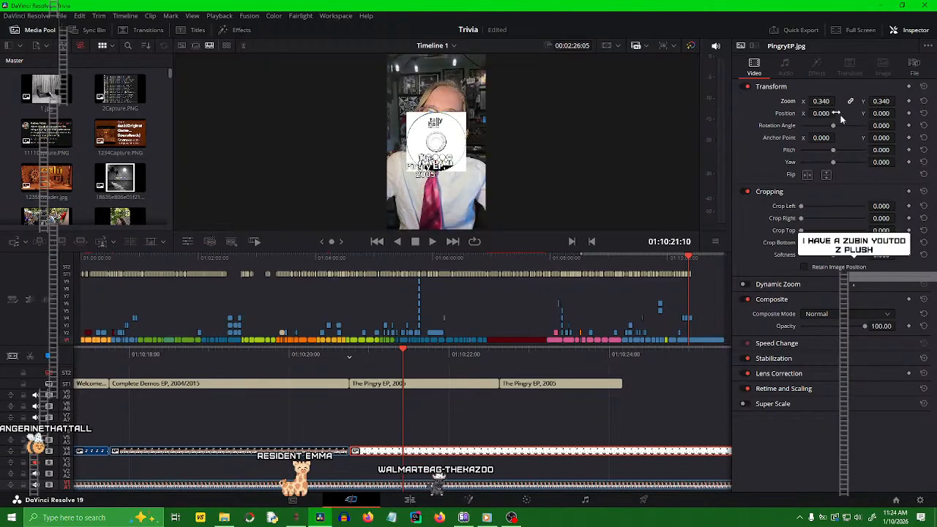
pyautogui.moveTo(872, 113); pyautogui.dragTo(838, 101)
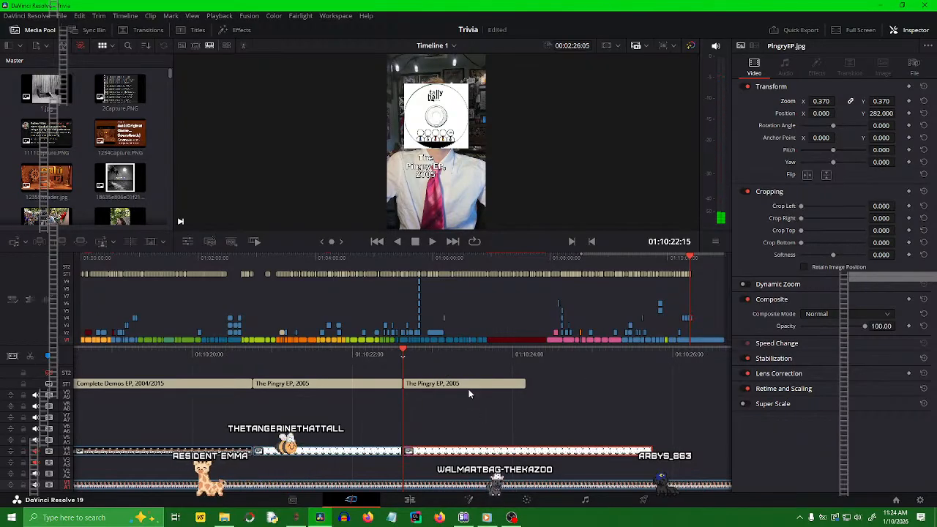
pyautogui.press('Delete')
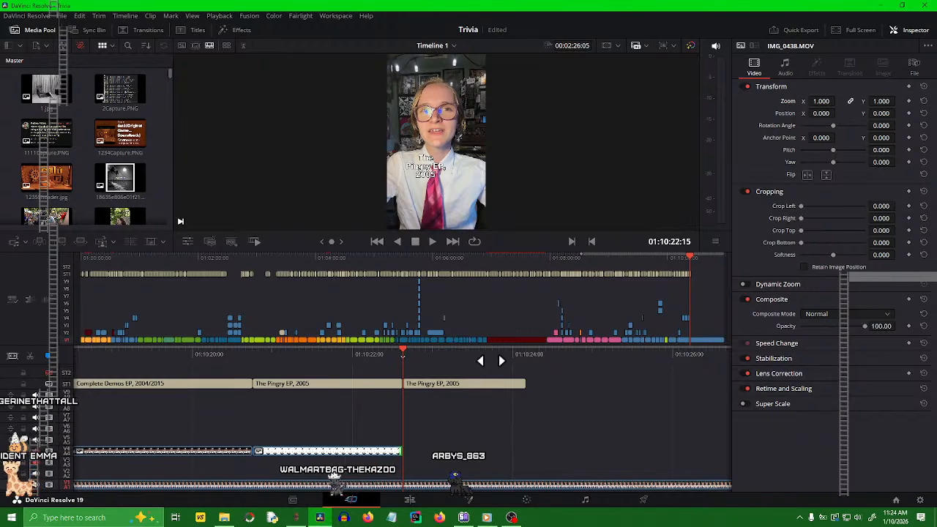
# - Play past the split and extend the second Pingry EP caption to end at about 01:10:26:16
pyautogui.press('/')
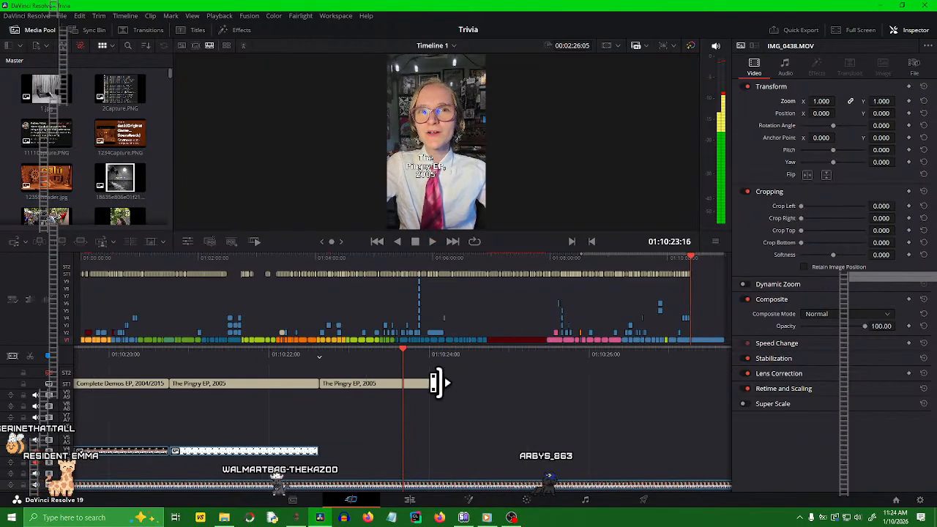
pyautogui.moveTo(436, 381); pyautogui.dragTo(642, 380)
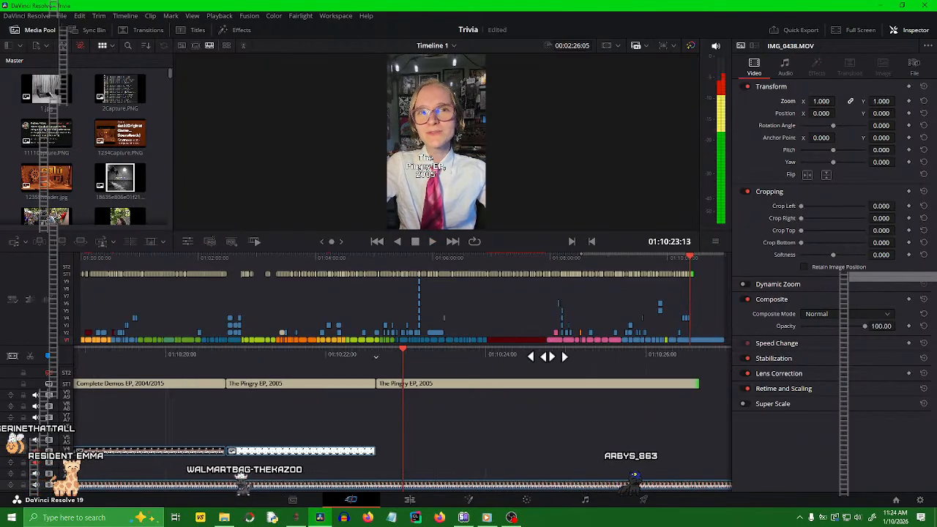
pyautogui.scroll(3, 547, 356)
pyautogui.scroll(5, 483, 356)
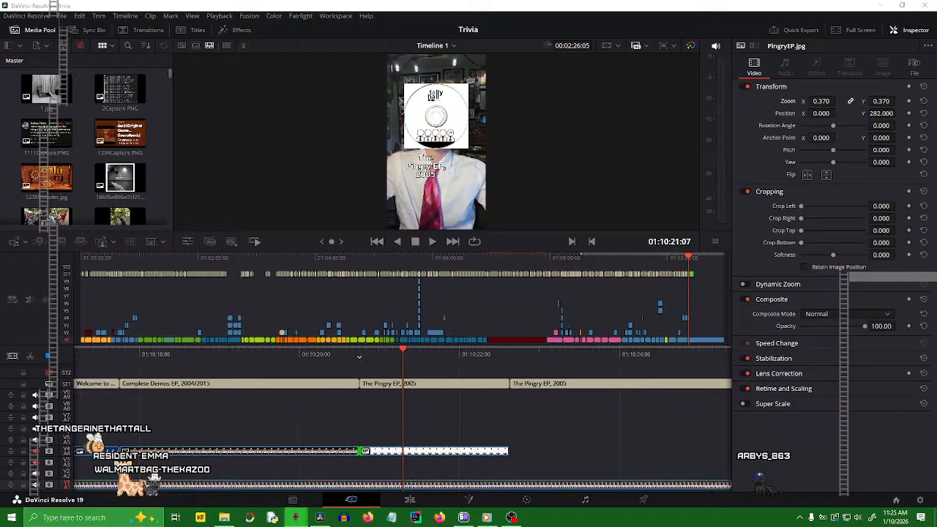
# - Place MMMM08.jpg on track V4 directly after the Pingry EP image and play through the section to 01:10:26:04
pyautogui.moveTo(469, 139); pyautogui.dragTo(518, 452)
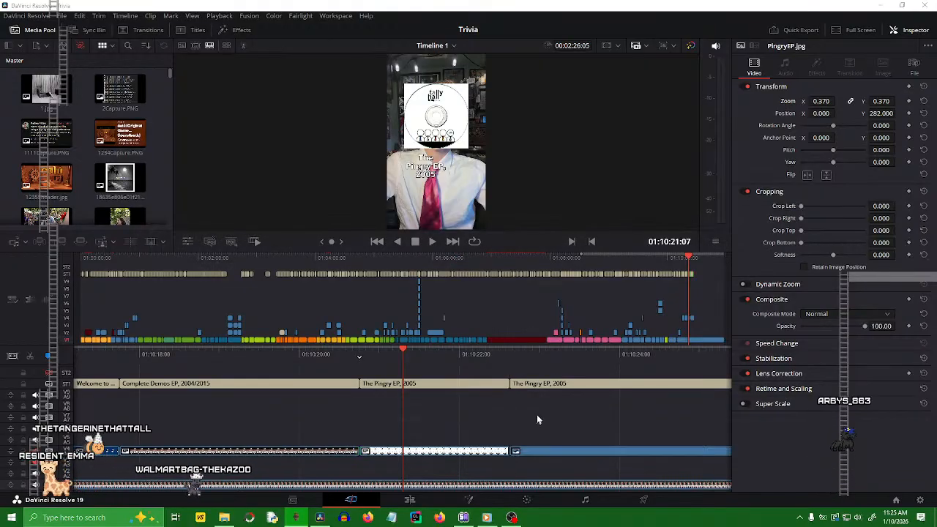
pyautogui.click(486, 418)
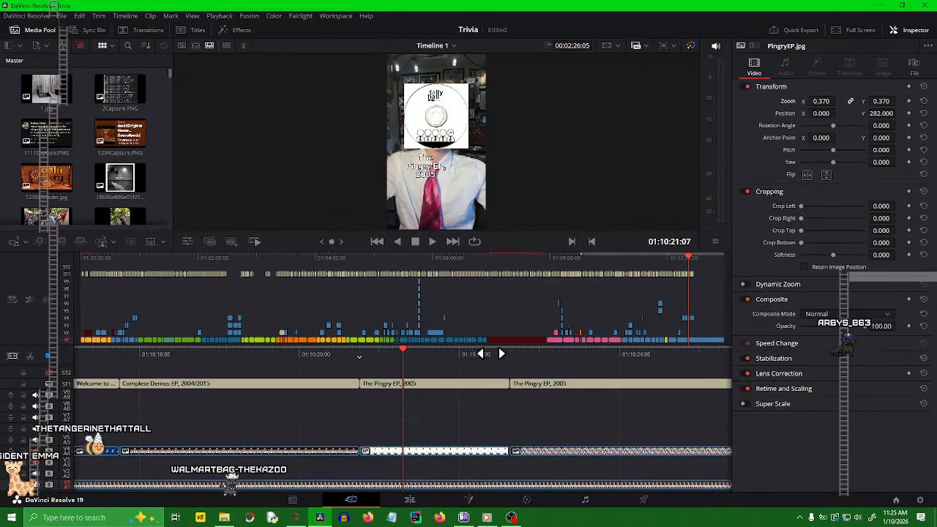
pyautogui.moveTo(491, 354); pyautogui.dragTo(617, 359)
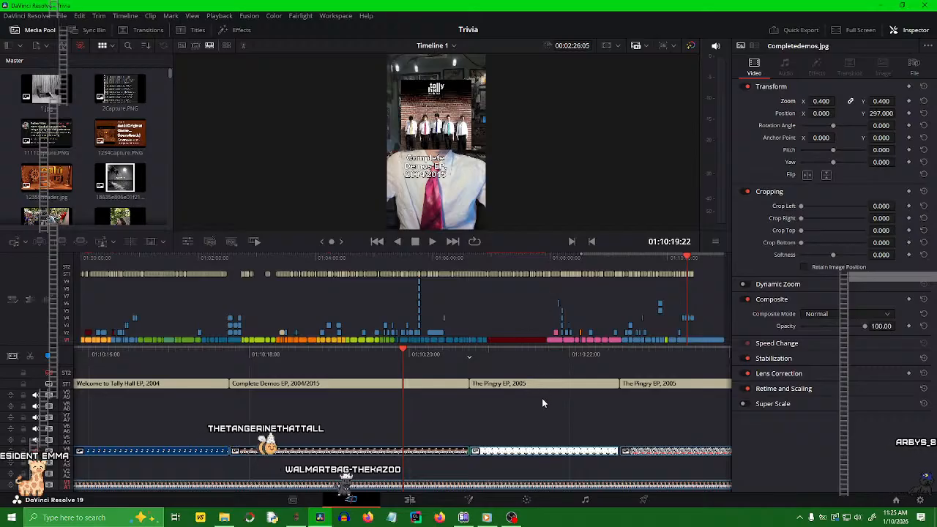
pyautogui.moveTo(542, 361); pyautogui.dragTo(491, 354)
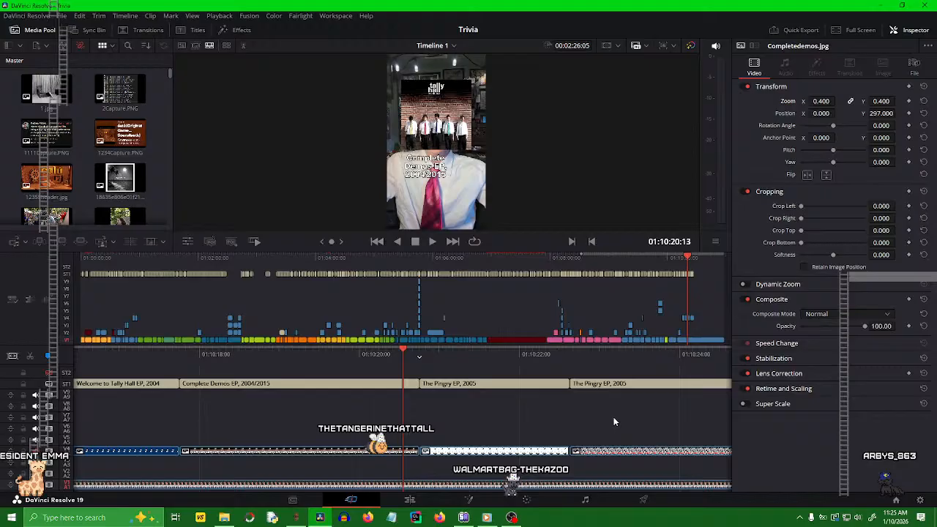
pyautogui.press('space')
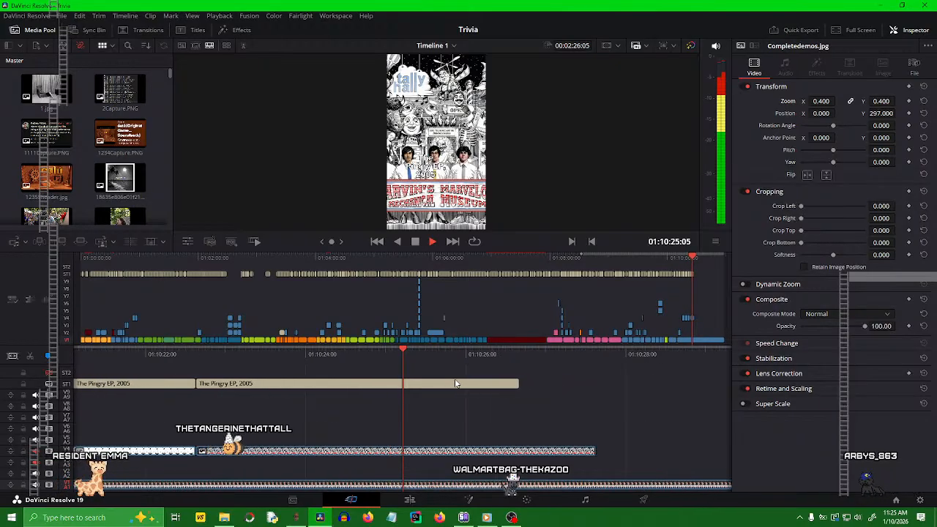
pyautogui.press('space')
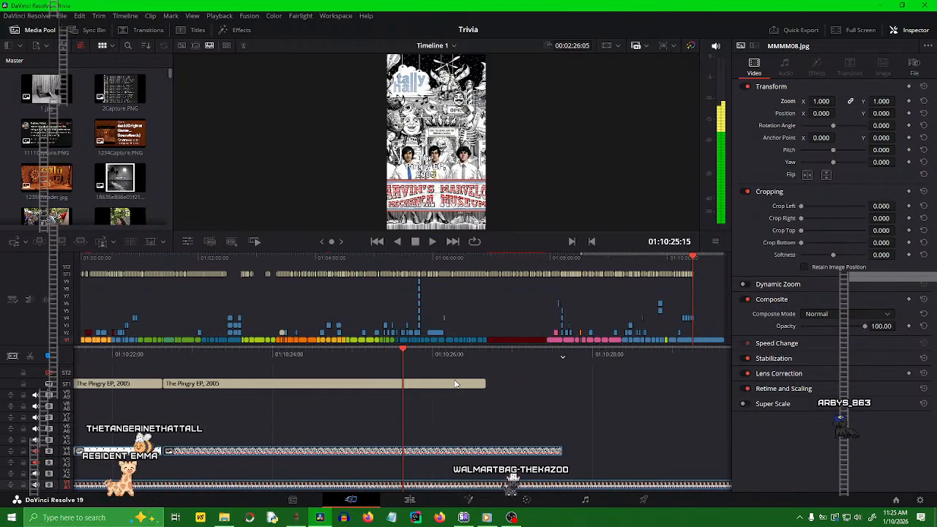
pyautogui.press('space')
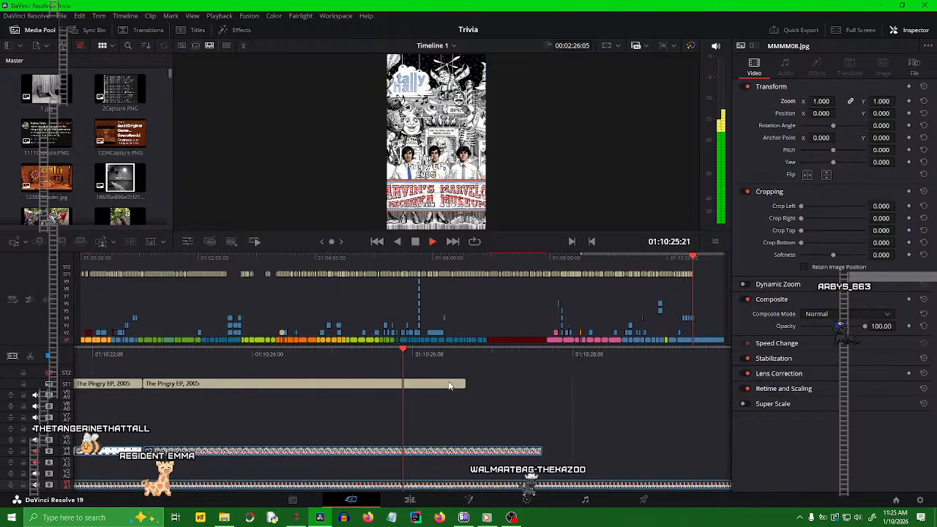
pyautogui.press('space')
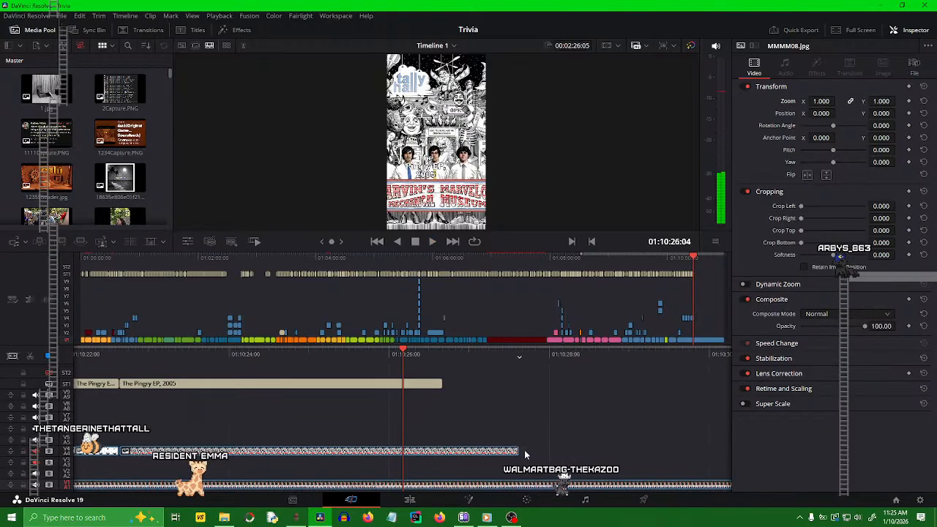
# - Extend the MMMM08.jpg image and the last caption to 01:10:29:08, and find the section's end at 01:10:27:19
pyautogui.moveTo(519, 451); pyautogui.dragTo(655, 451)
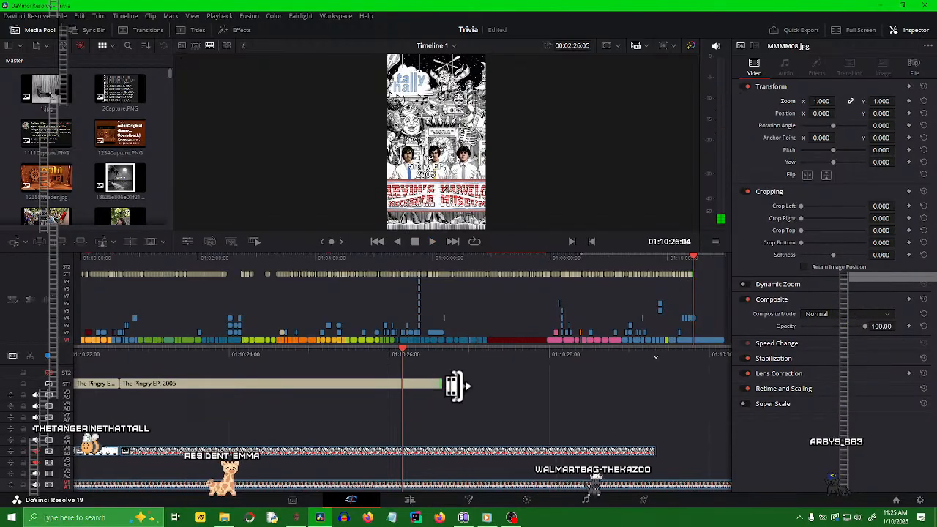
pyautogui.moveTo(452, 386); pyautogui.dragTo(655, 386)
pyautogui.press('space')
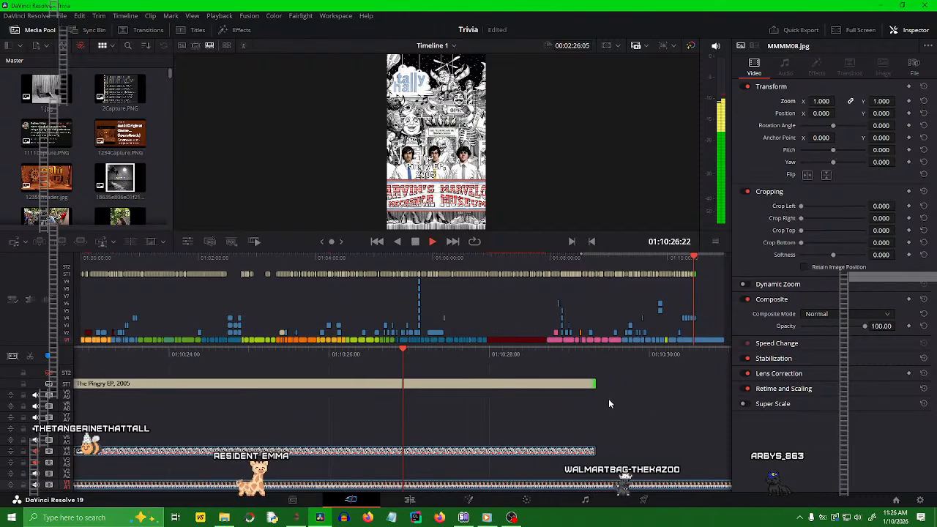
pyautogui.click(432, 355)
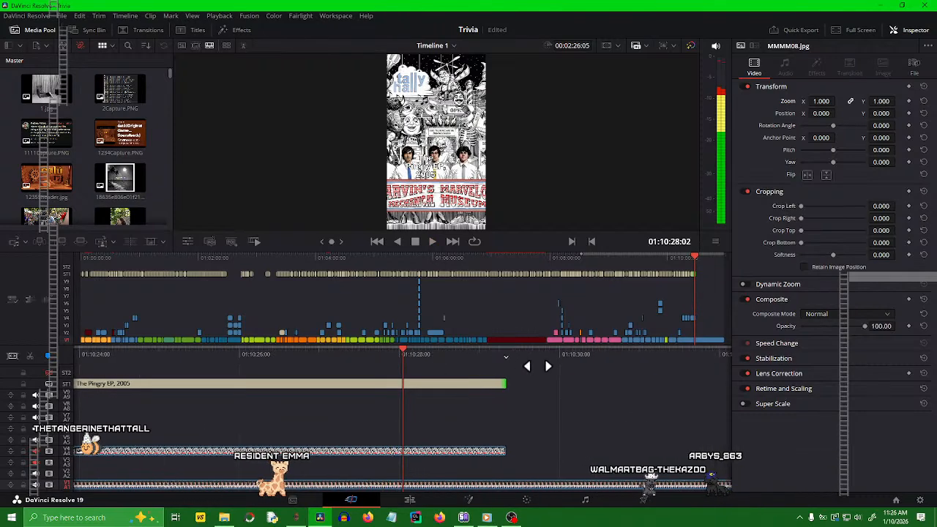
pyautogui.moveTo(604, 359); pyautogui.dragTo(456, 357)
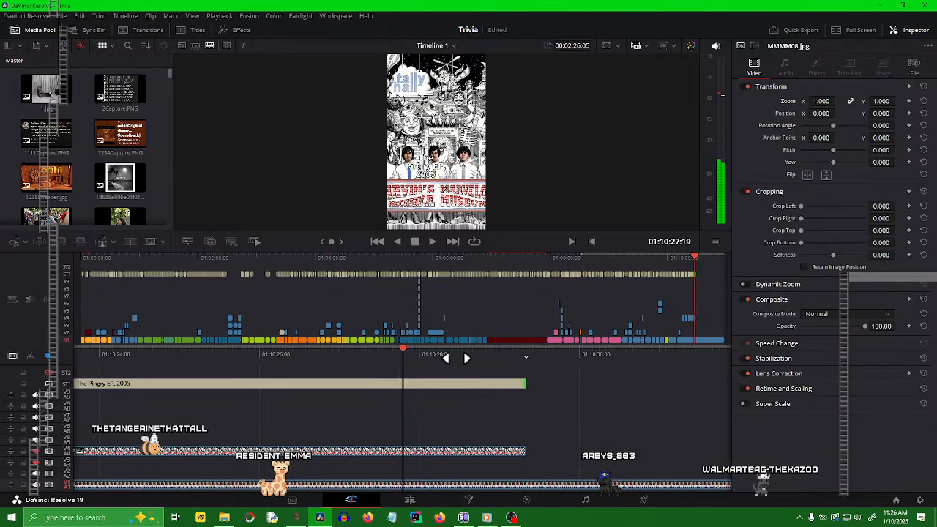
# - Split the last caption and the MMMM08.jpg image at 01:10:27:19 and delete both parts after the cut
pyautogui.click(434, 386)
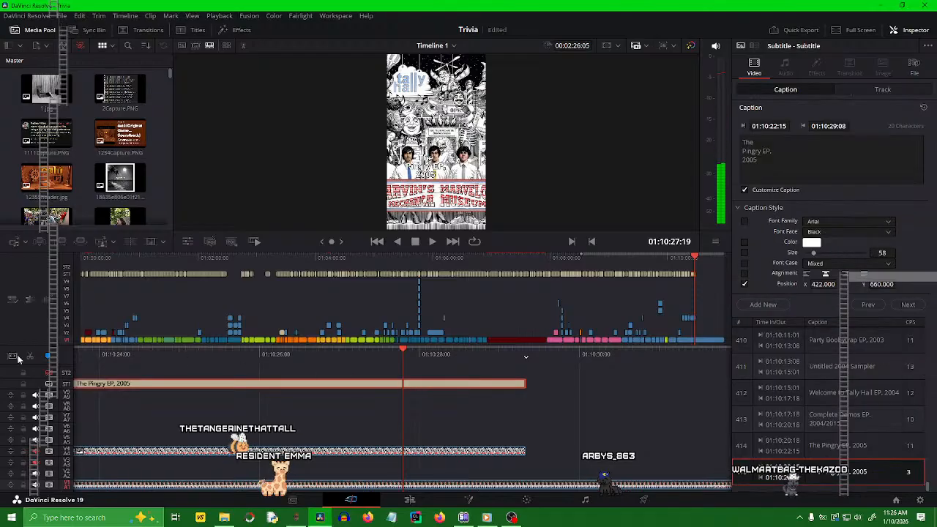
pyautogui.hotkey('ctrl', 'b')
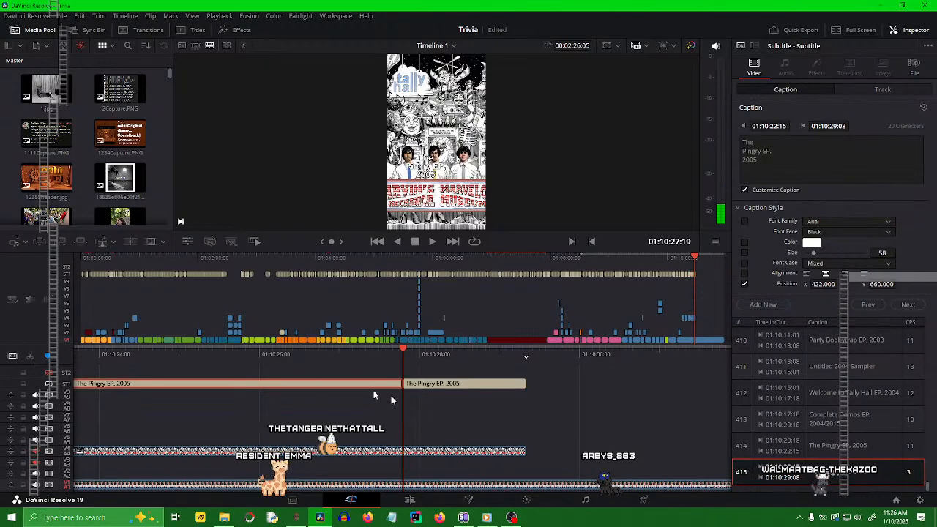
pyautogui.click(442, 452)
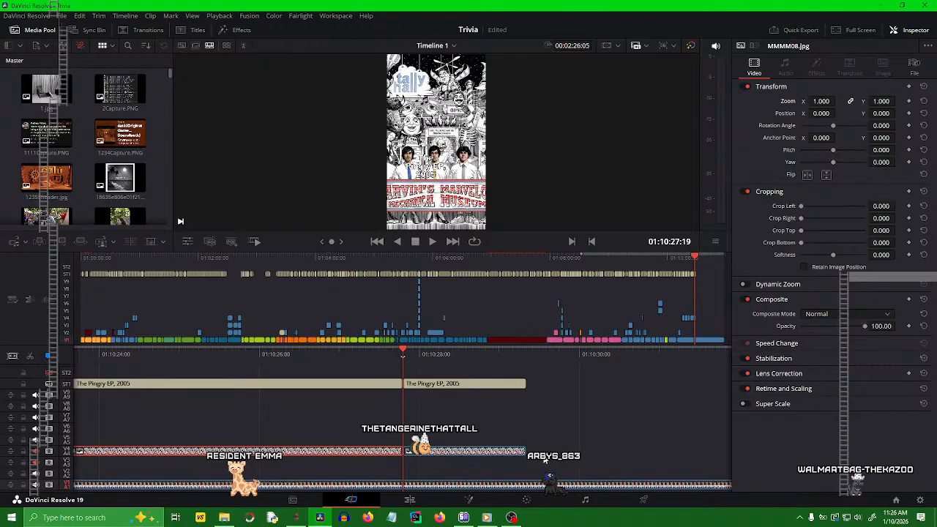
pyautogui.moveTo(546, 466); pyautogui.dragTo(493, 383)
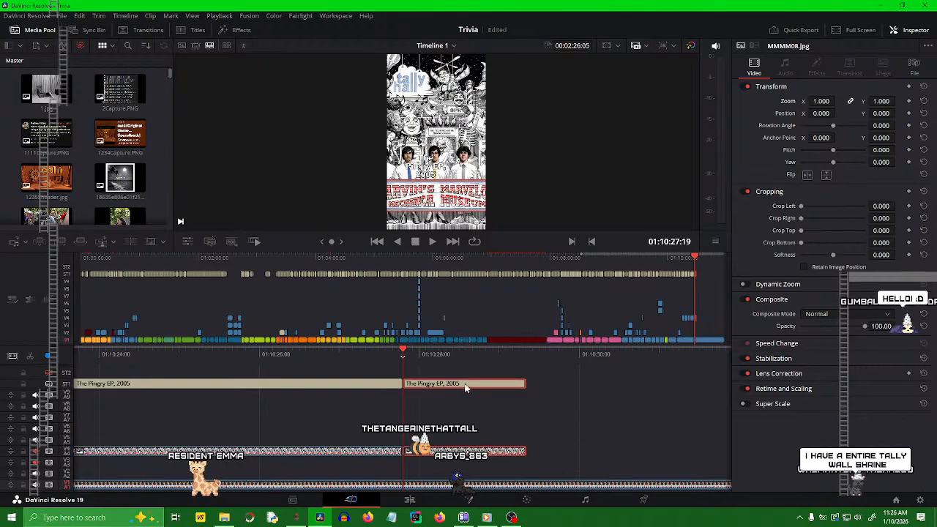
pyautogui.press('Delete')
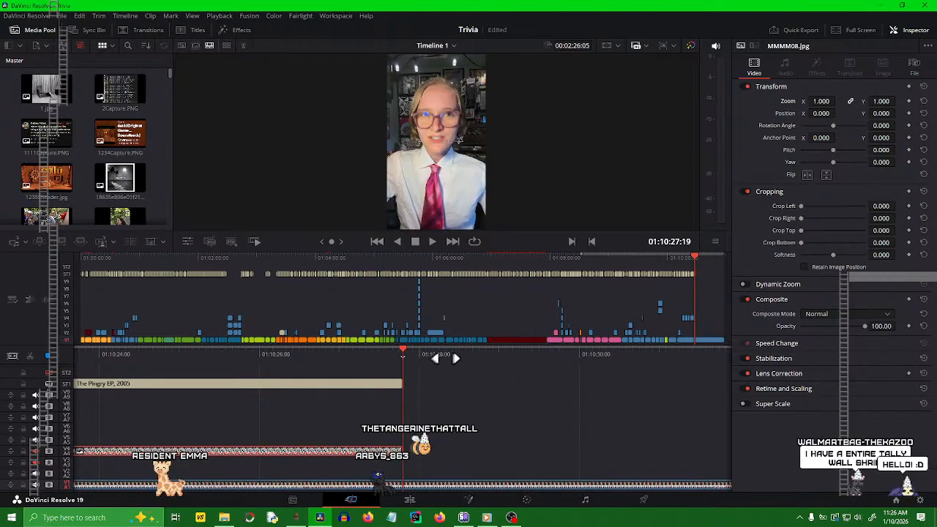
# - Resize and raise the MMMM08.jpg image with zoom 0.410 and position Y 299
pyautogui.moveTo(446, 359); pyautogui.dragTo(472, 358)
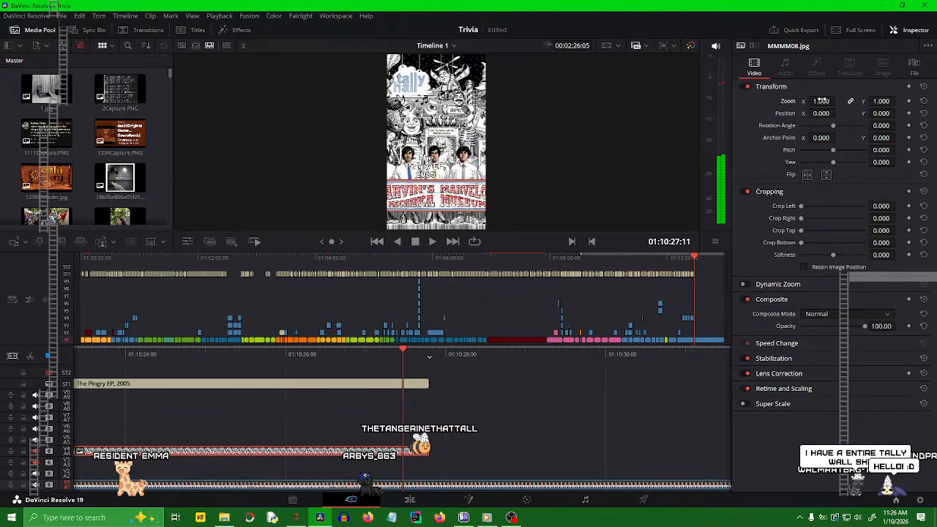
pyautogui.moveTo(823, 100); pyautogui.dragTo(794, 100)
pyautogui.moveTo(881, 113); pyautogui.dragTo(935, 113)
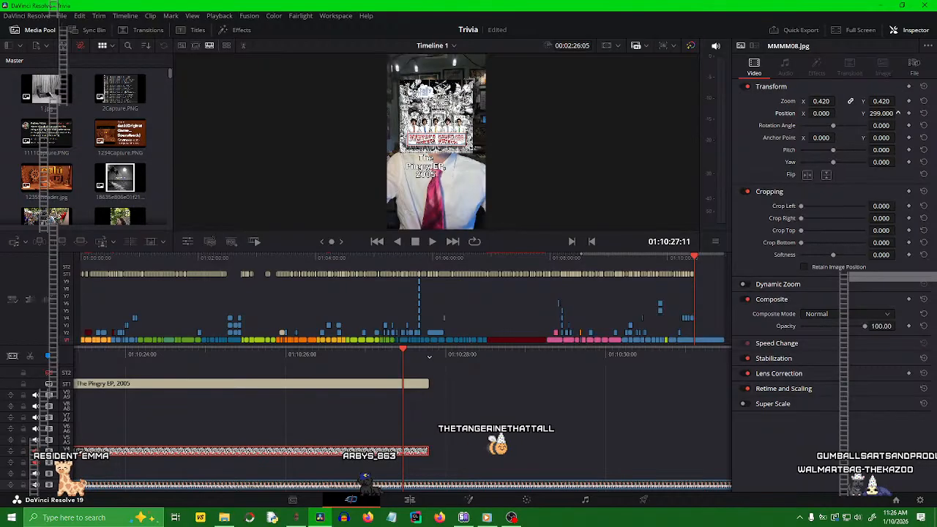
pyautogui.moveTo(822, 101); pyautogui.dragTo(820, 101)
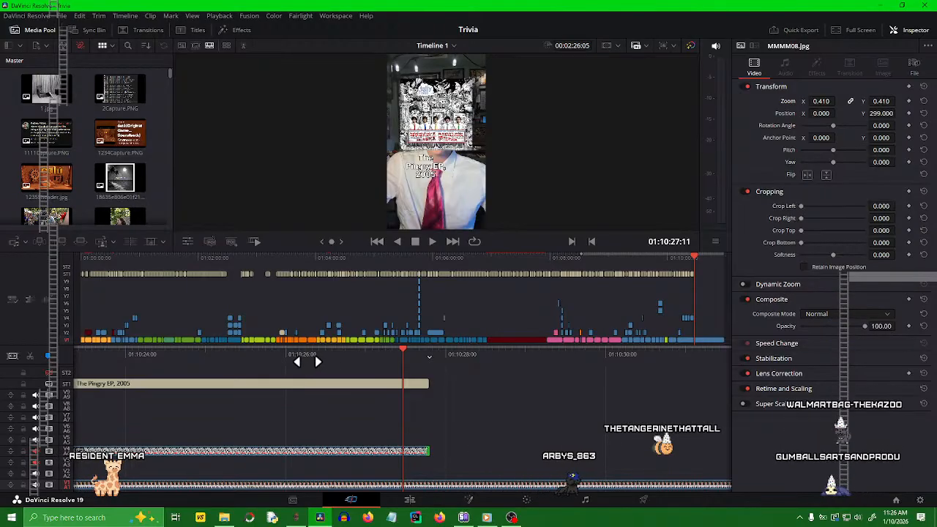
# - Play back the section with the resized MMMM08.jpg image up to 01:10:27:13 to check its timing
pyautogui.moveTo(308, 361); pyautogui.dragTo(722, 392)
pyautogui.press('space')
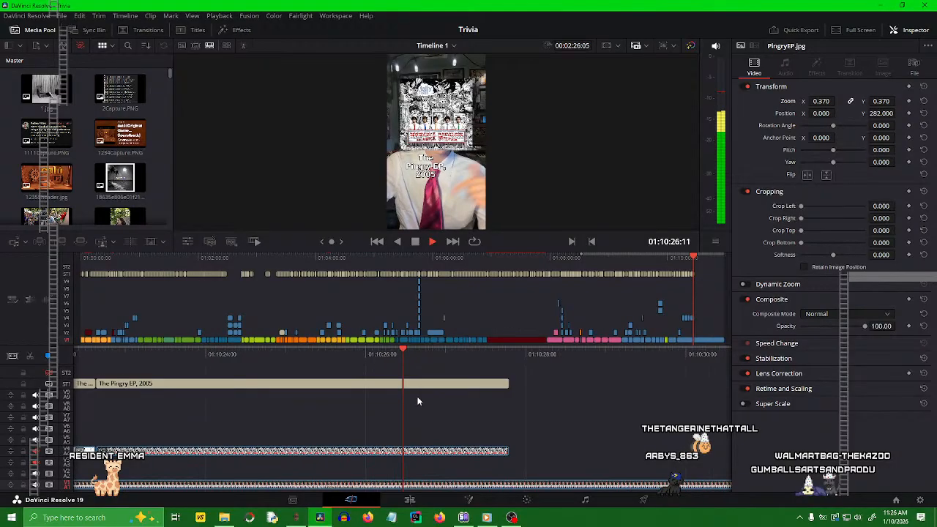
pyautogui.press('space')
pyautogui.press('space')
pyautogui.press('space')
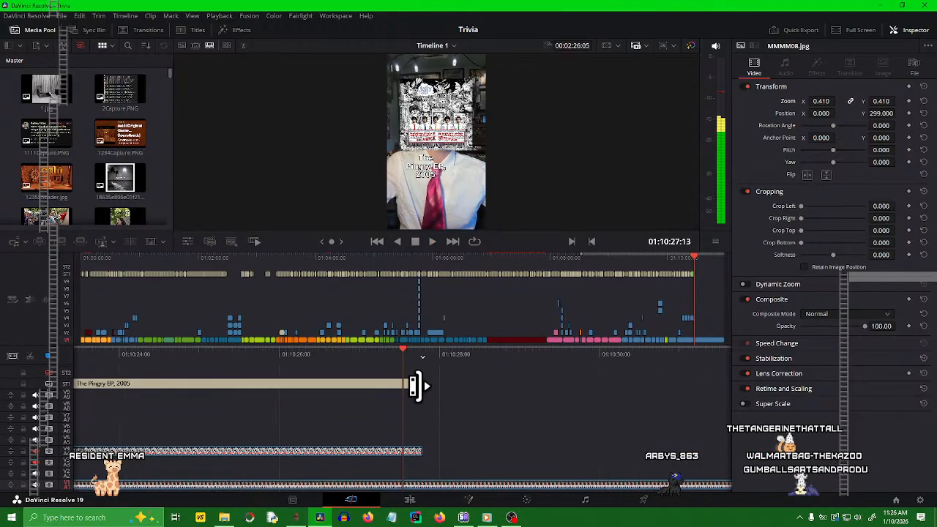
# - Replace the last caption's text with "The album Marvin's Marvelous Mechanical Museum, 2005/2006/2008", broken after "album", "Marvin's", "Marvelous", "Mechanical" and "Museum,", and check the transition into it
pyautogui.click(389, 384)
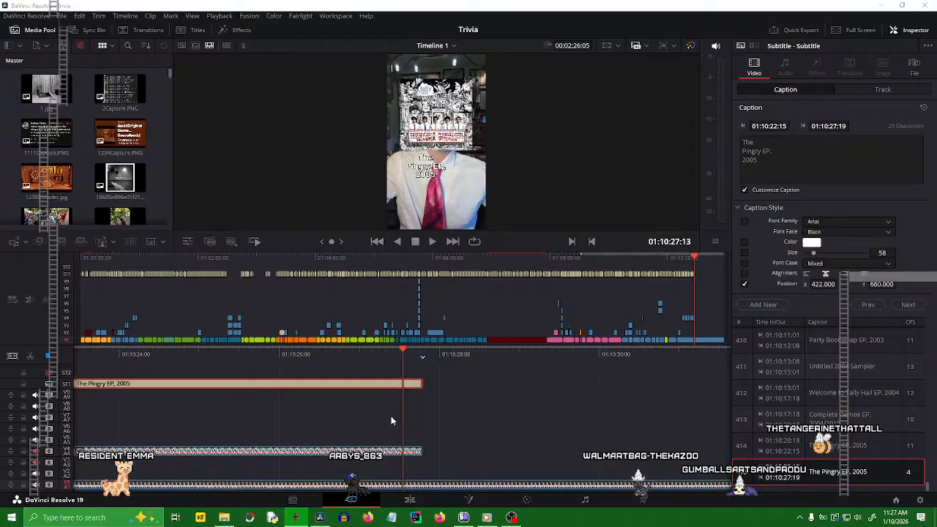
pyautogui.moveTo(388, 357); pyautogui.dragTo(480, 362)
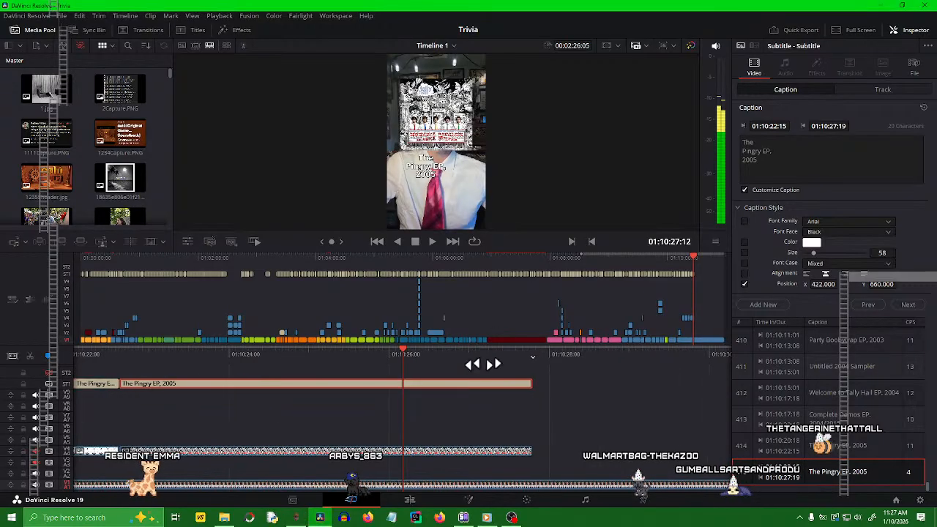
pyautogui.moveTo(769, 159); pyautogui.dragTo(699, 127)
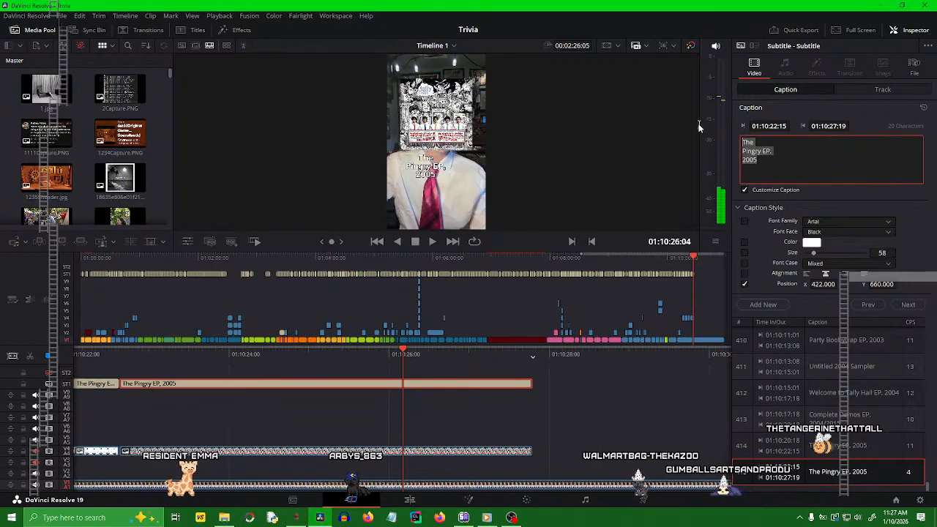
pyautogui.write("The album Marvin's Marvelous Mechanical Museum, 2005/2006/2008")
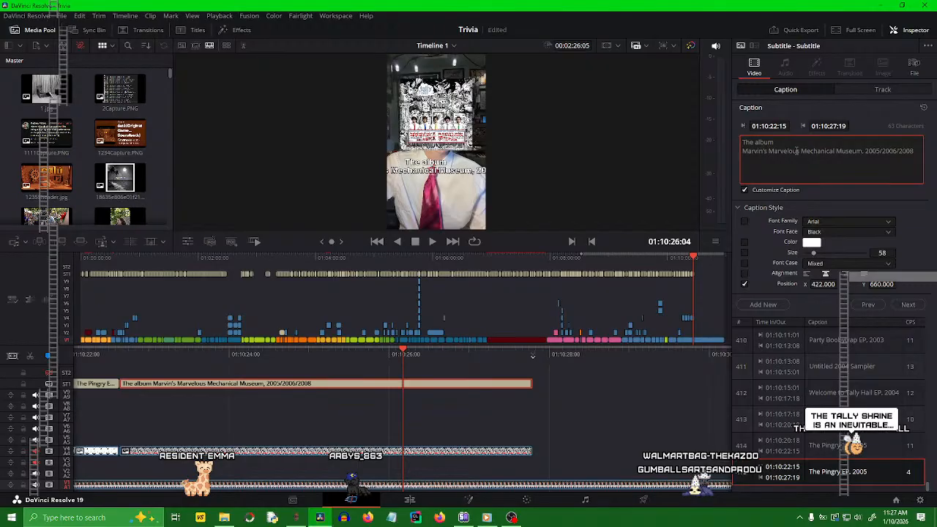
pyautogui.press('Return')
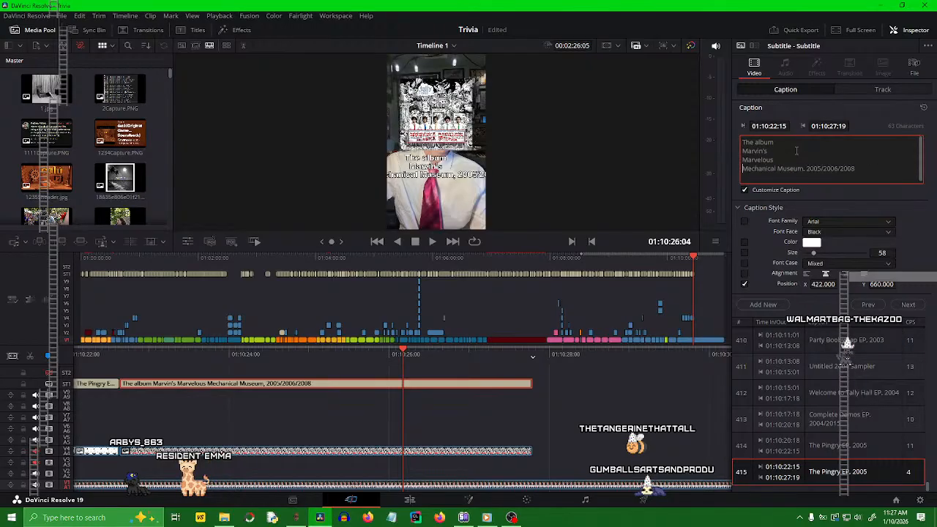
pyautogui.press('Return')
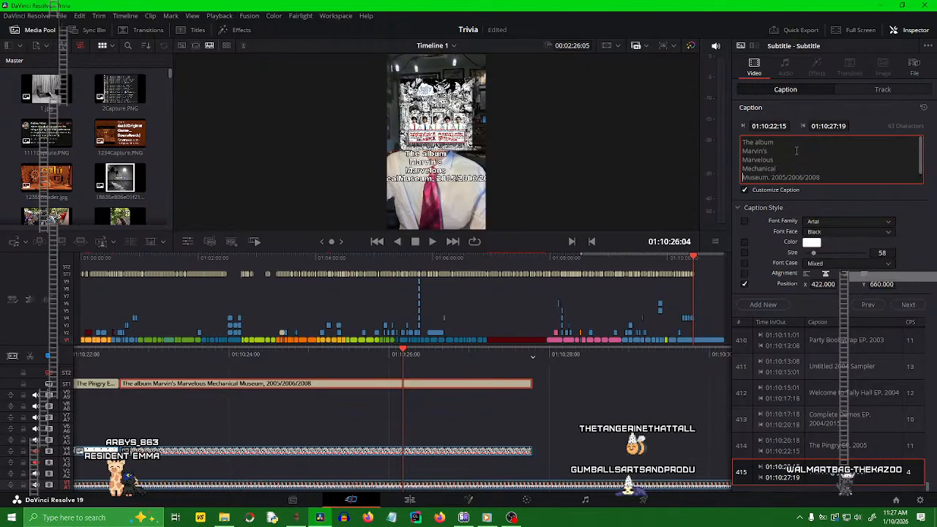
pyautogui.press('Return')
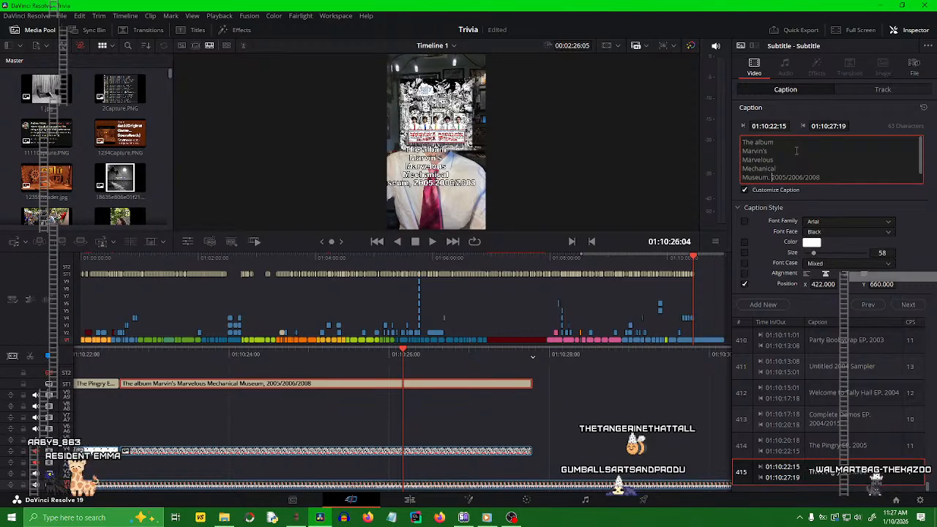
pyautogui.press('Return')
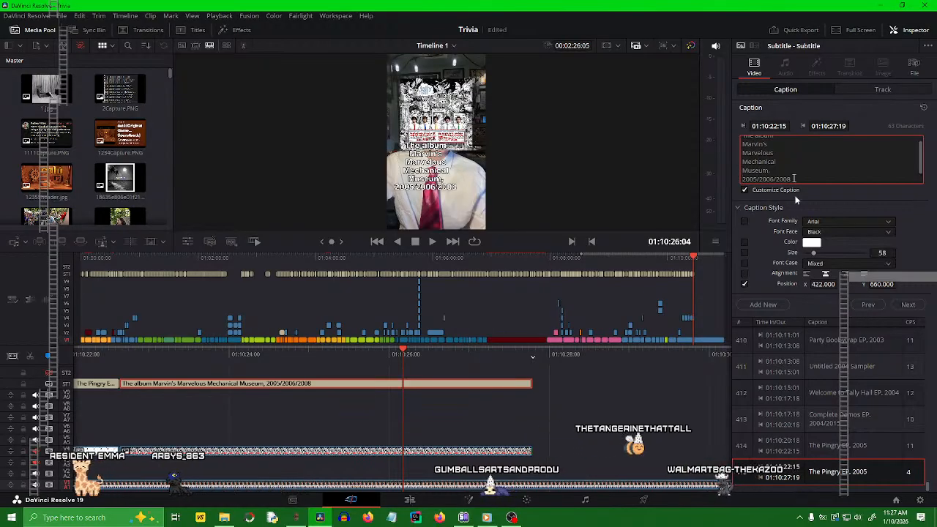
pyautogui.moveTo(313, 358); pyautogui.dragTo(608, 353)
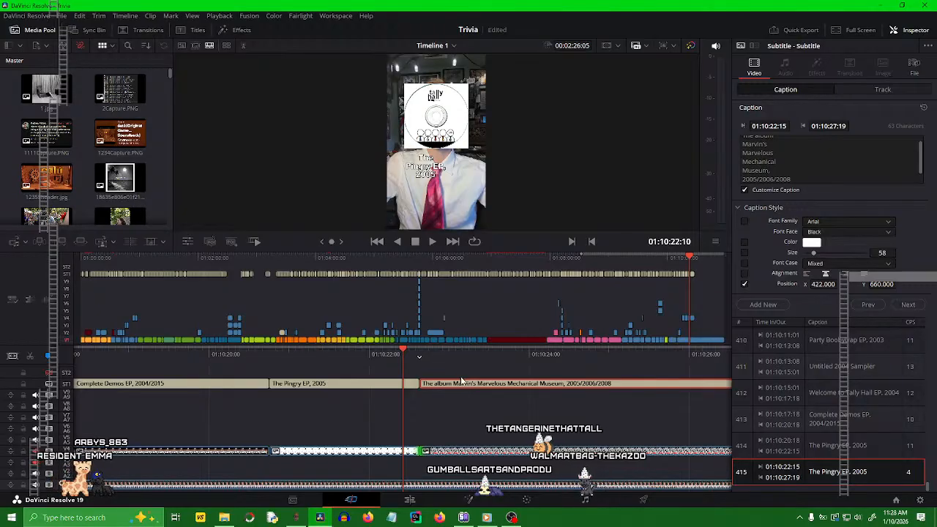
pyautogui.moveTo(453, 357); pyautogui.dragTo(416, 357)
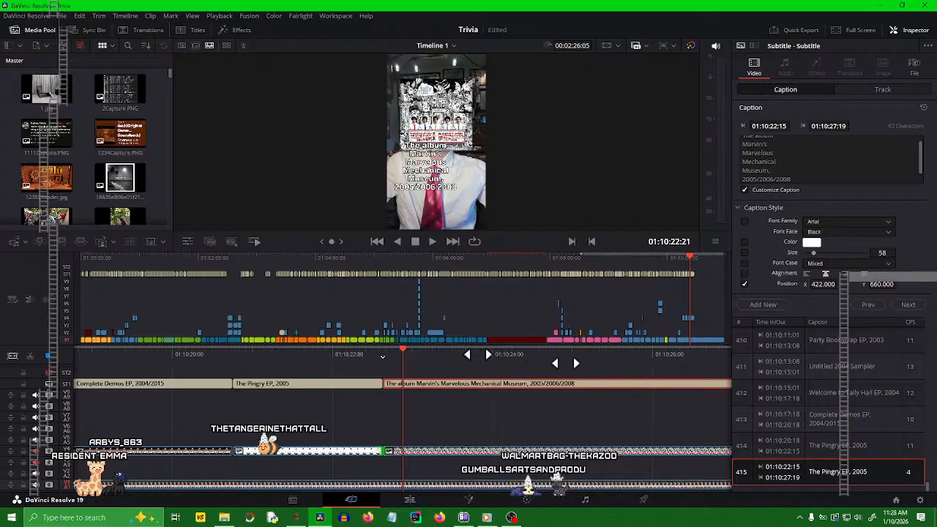
# - Play back the transition from the Pingry EP caption into the last caption to check its timing
pyautogui.moveTo(478, 354); pyautogui.dragTo(566, 363)
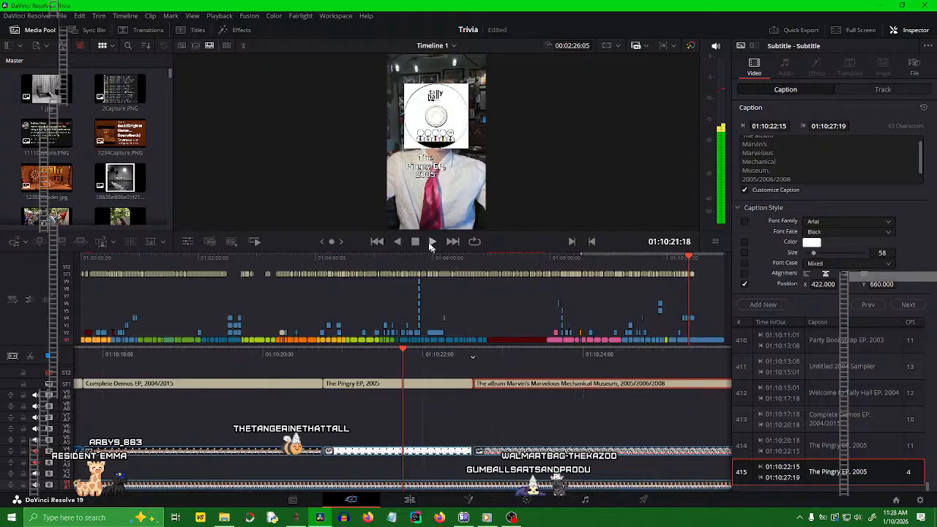
pyautogui.click(430, 243)
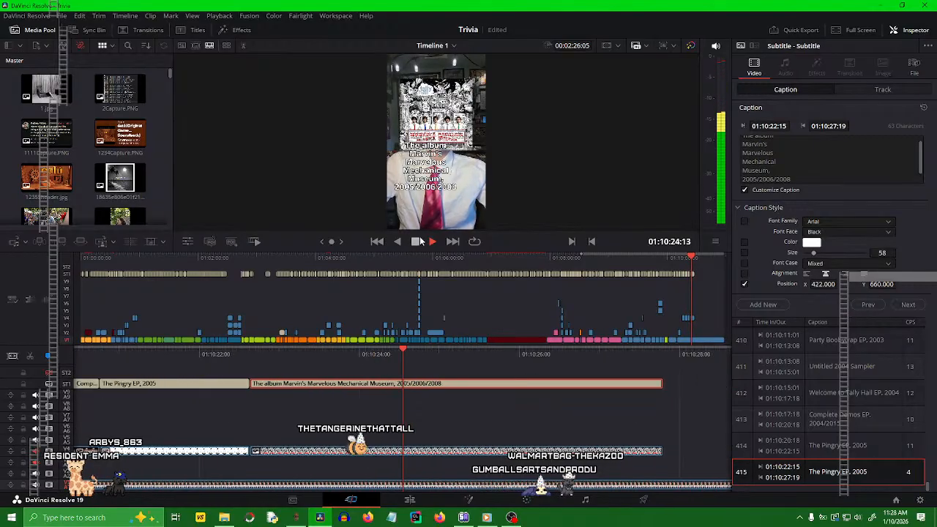
pyautogui.click(416, 242)
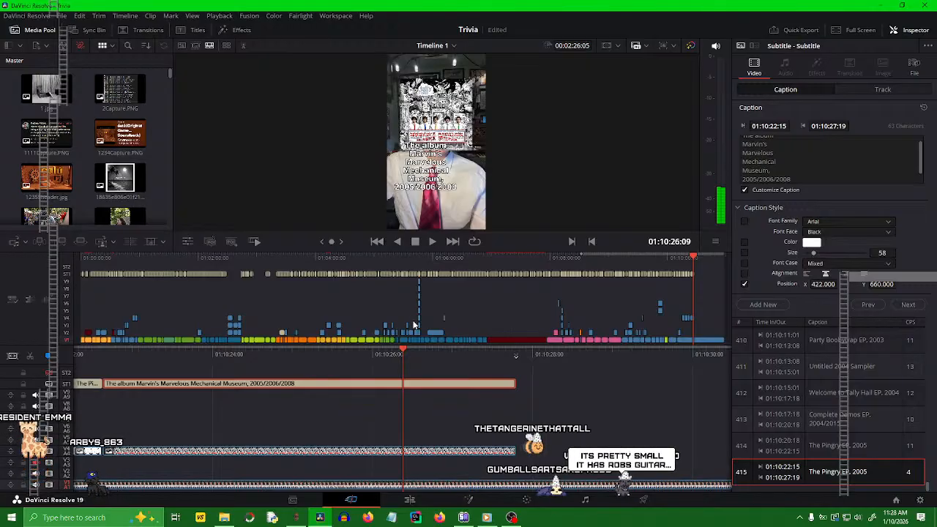
# - Delete the line "The album" from the last caption so its text starts with "Marvin's"
pyautogui.click(774, 177)
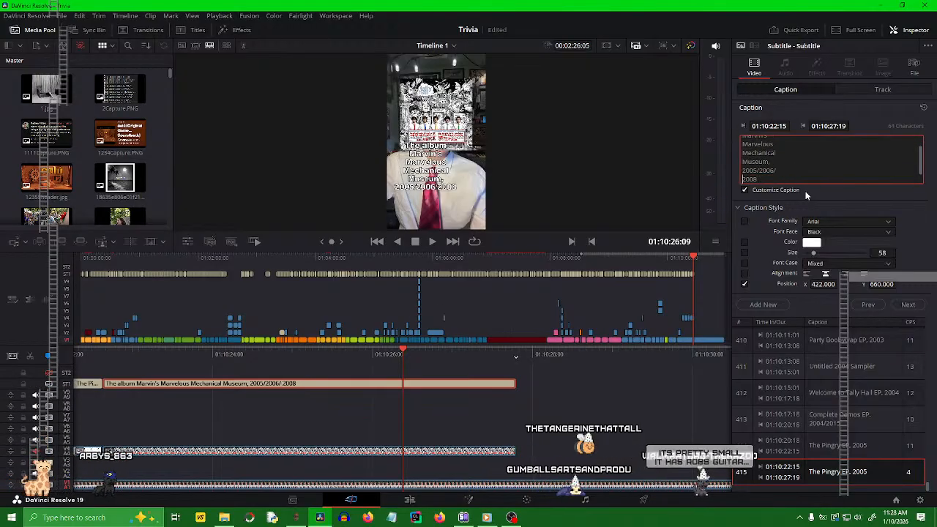
pyautogui.press('BackSpace')
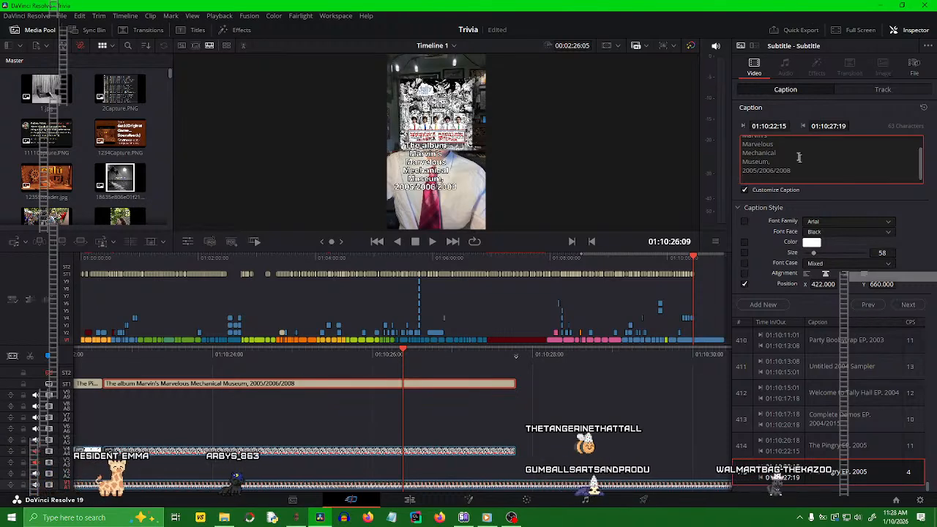
pyautogui.scroll(2, 789, 152)
pyautogui.moveTo(786, 142); pyautogui.dragTo(695, 141)
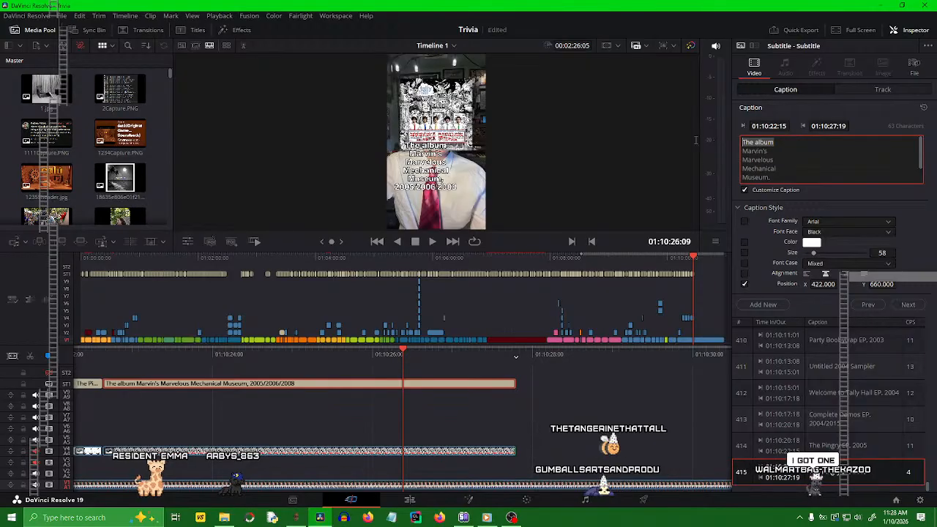
pyautogui.press('BackSpace')
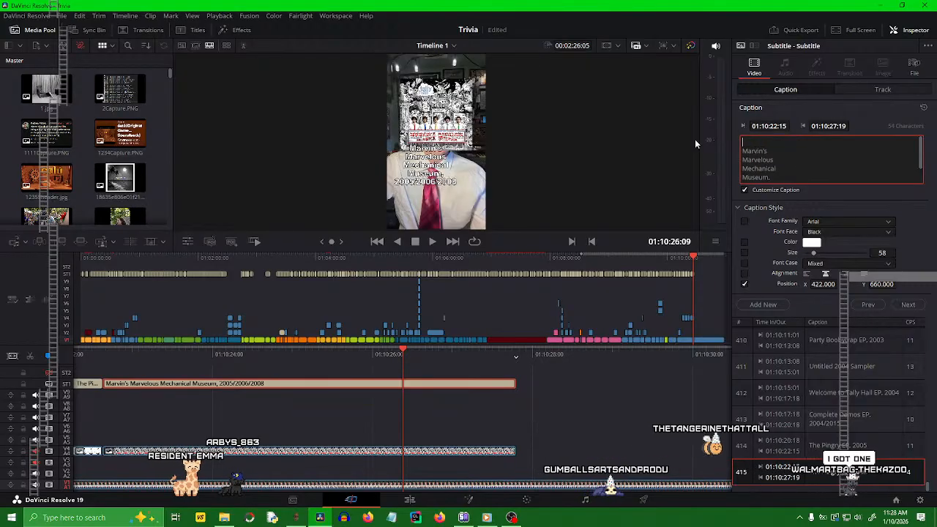
pyautogui.press('Delete')
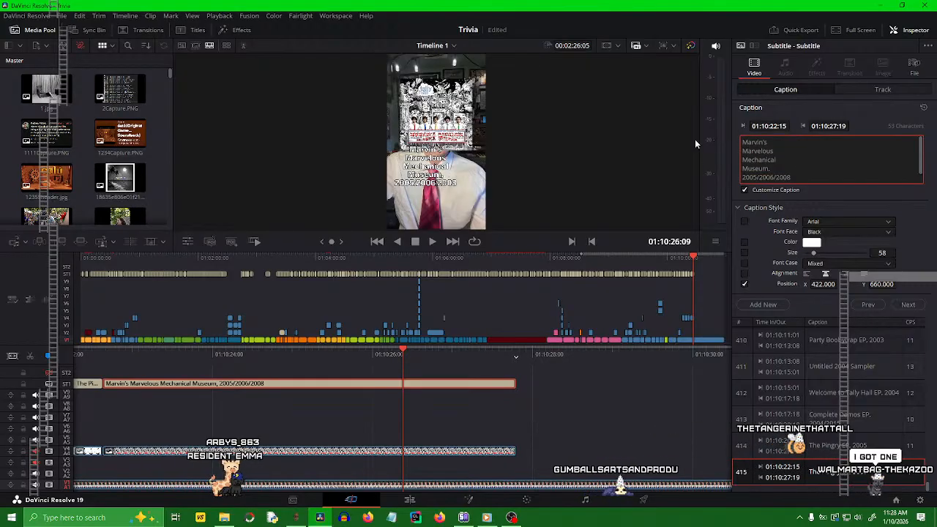
# - Remove the comma and the years from the end of the last caption, leaving "Marvin's Marvelous Mechanical Museum", and save the project
pyautogui.press('Down')
pyautogui.press('Down')
pyautogui.press('Down')
pyautogui.press('Down')
pyautogui.press('Down')
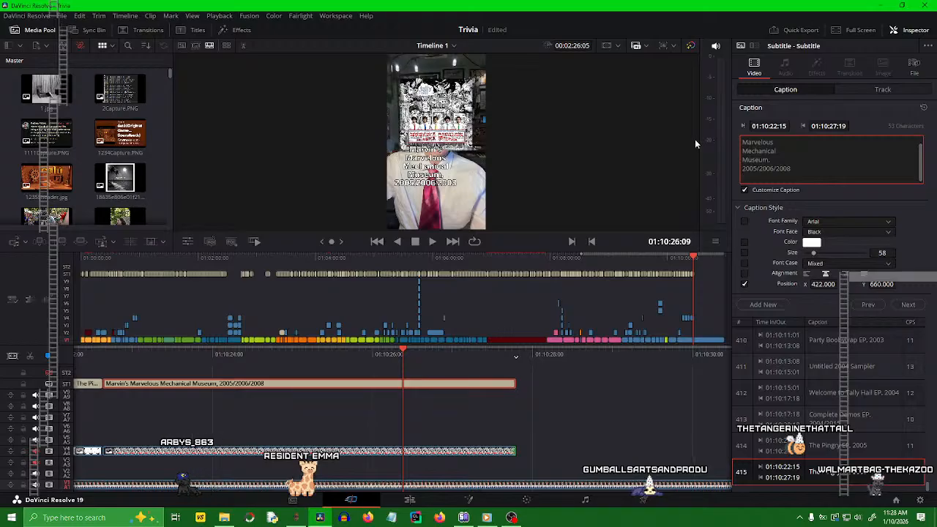
pyautogui.press('BackSpace')
pyautogui.press('BackSpace')
pyautogui.press('BackSpace')
pyautogui.press('BackSpace')
pyautogui.press('BackSpace')
pyautogui.press('BackSpace')
pyautogui.press('BackSpace')
pyautogui.press('BackSpace')
pyautogui.press('BackSpace')
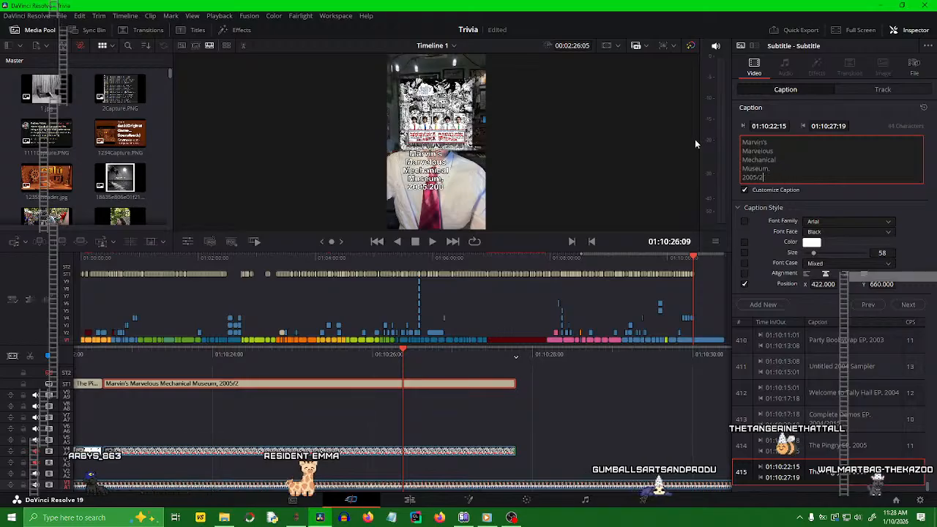
pyautogui.press('BackSpace')
pyautogui.press('BackSpace')
pyautogui.press('BackSpace')
pyautogui.press('BackSpace')
pyautogui.press('BackSpace')
pyautogui.press('BackSpace')
pyautogui.press('BackSpace')
pyautogui.press('BackSpace')
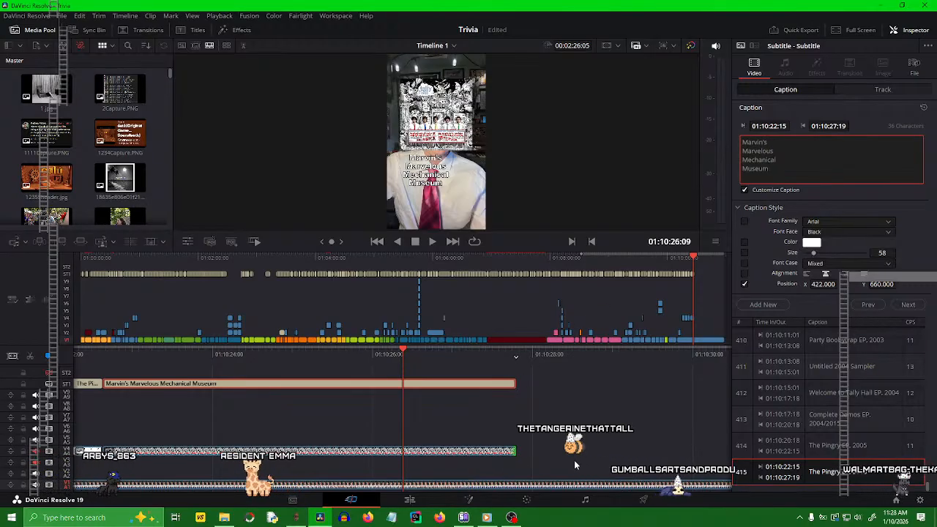
pyautogui.hotkey('ctrl', 's')
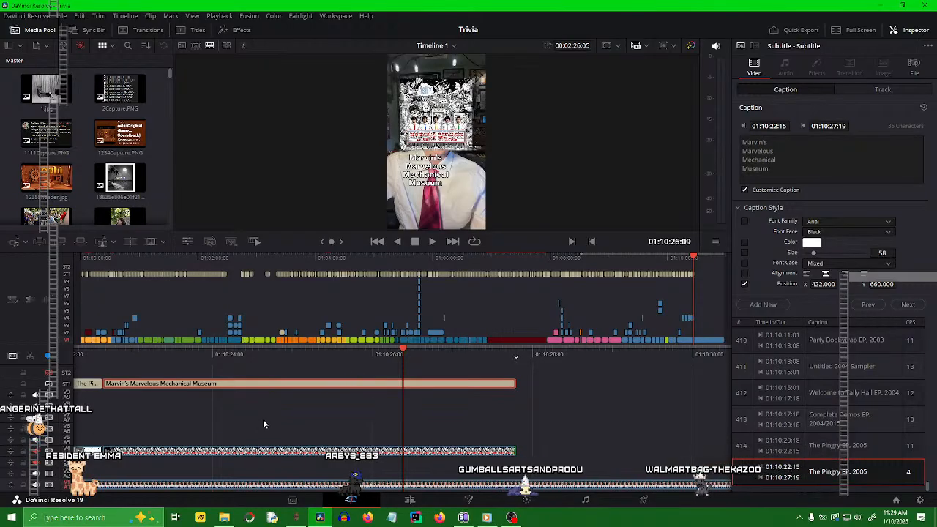
# - Play back the "Marvin's Marvelous Mechanical Museum" caption to find where the title is spoken and split the caption at 01:10:23:04
pyautogui.moveTo(284, 360); pyautogui.dragTo(551, 366)
pyautogui.press('space')
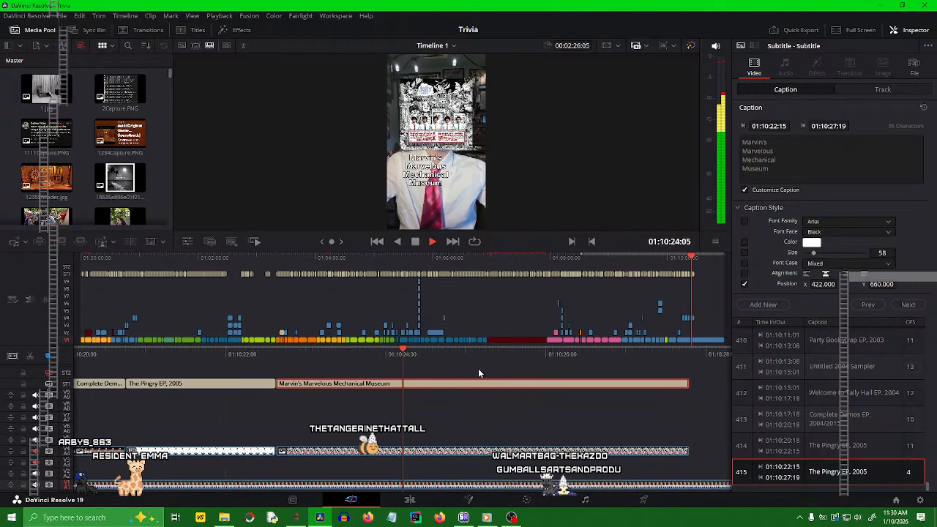
pyautogui.press('space')
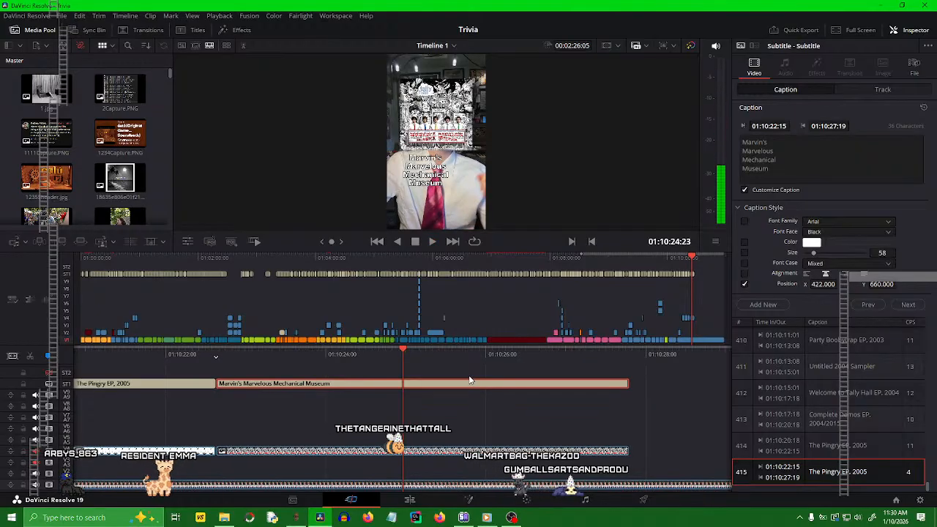
pyautogui.moveTo(470, 371); pyautogui.dragTo(665, 393)
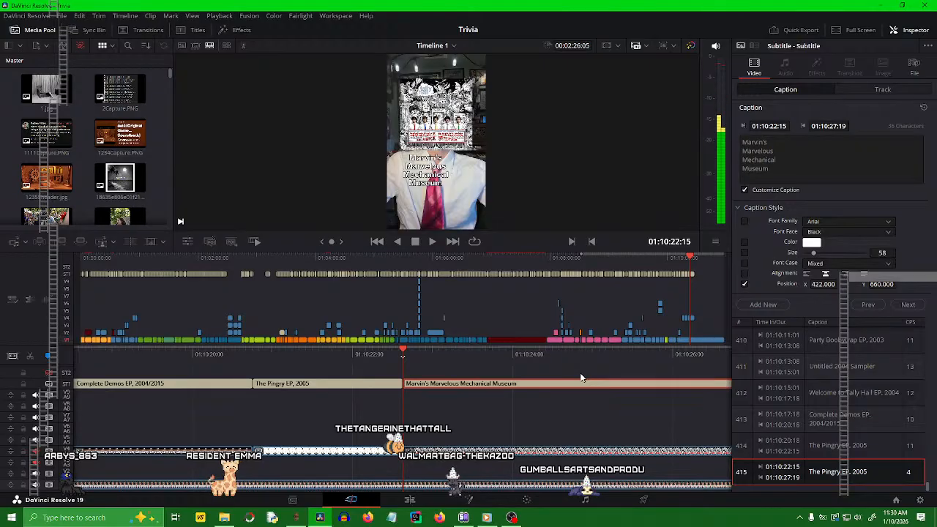
pyautogui.moveTo(573, 378); pyautogui.dragTo(414, 358)
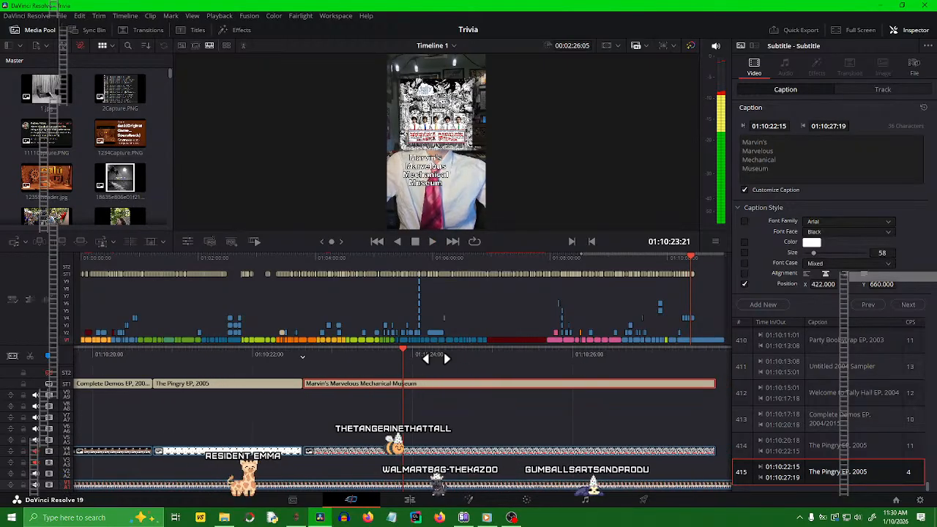
pyautogui.moveTo(491, 360)
pyautogui.mouseDown()
pyautogui.moveTo(564, 371)
pyautogui.moveTo(490, 371)
pyautogui.mouseUp()
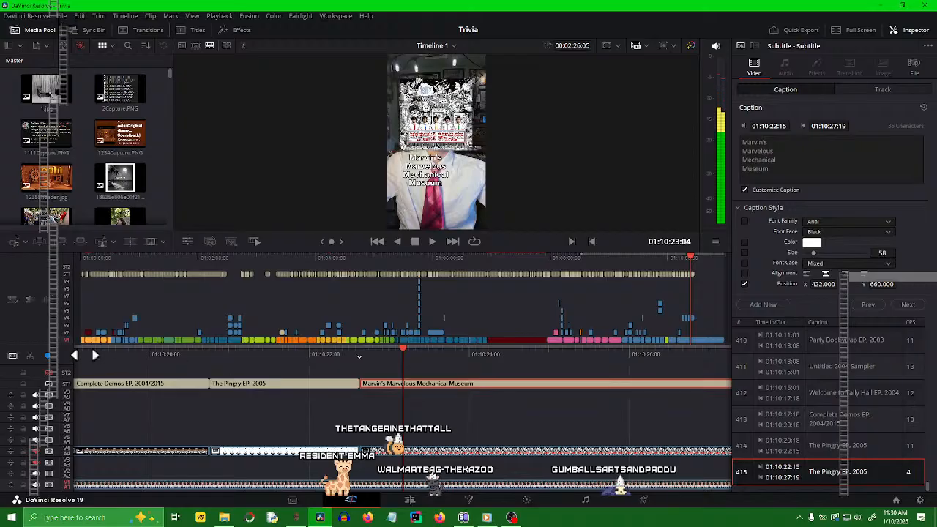
pyautogui.hotkey('ctrl', 'b')
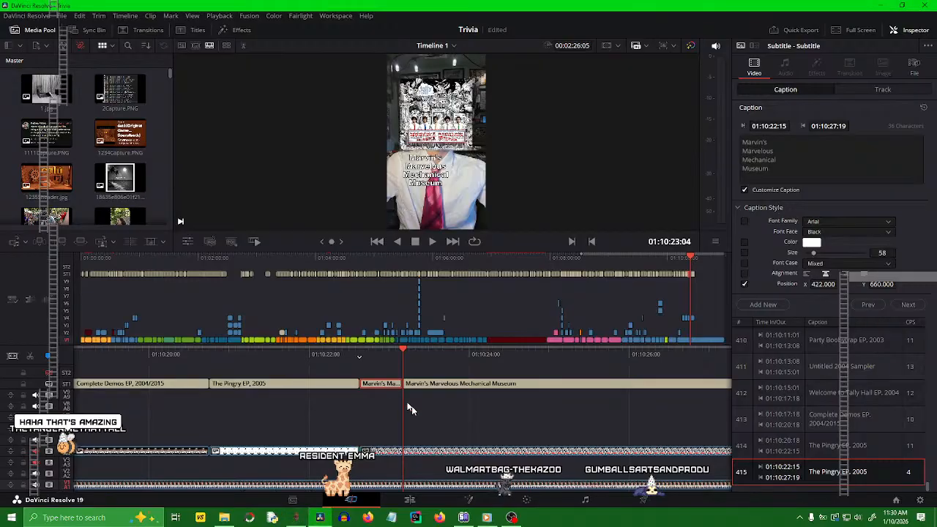
# - Replace the text of the short caption before the cut with "The album", broken after "The"
pyautogui.moveTo(781, 173); pyautogui.dragTo(720, 133)
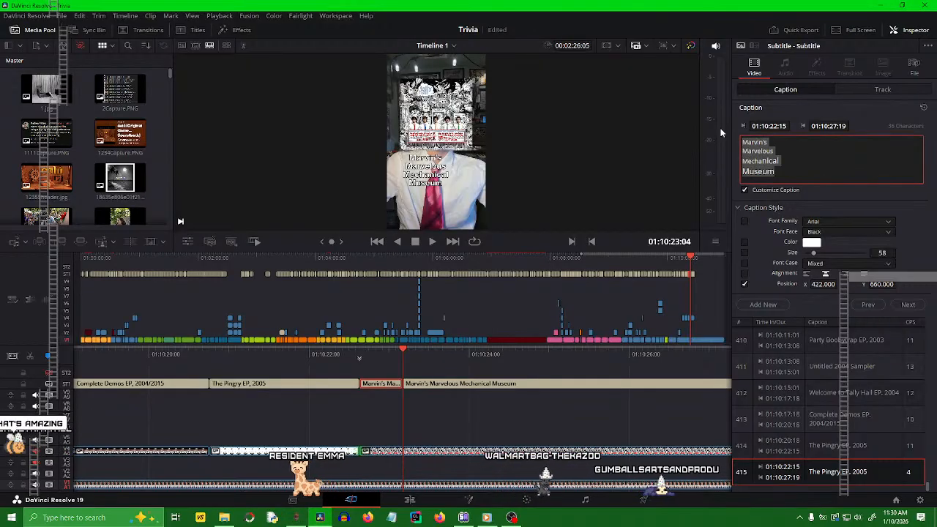
pyautogui.write('The album')
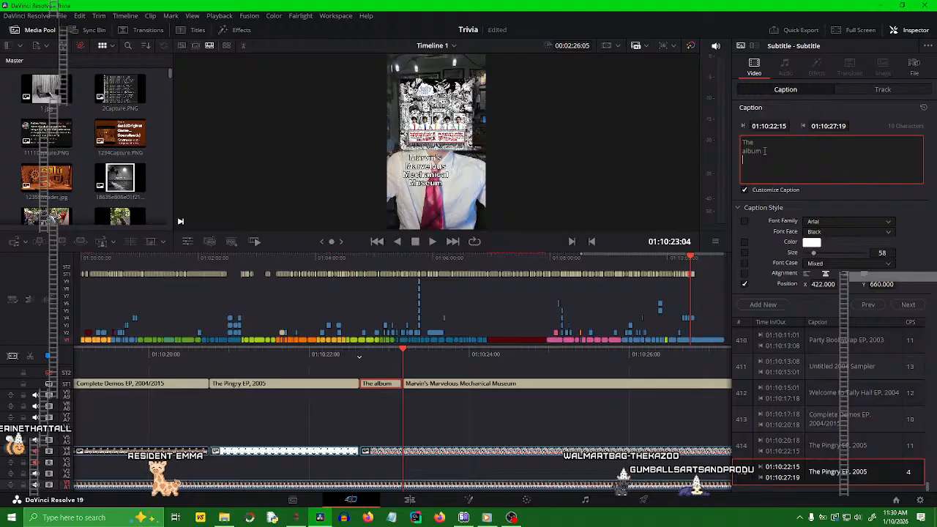
pyautogui.click(447, 420)
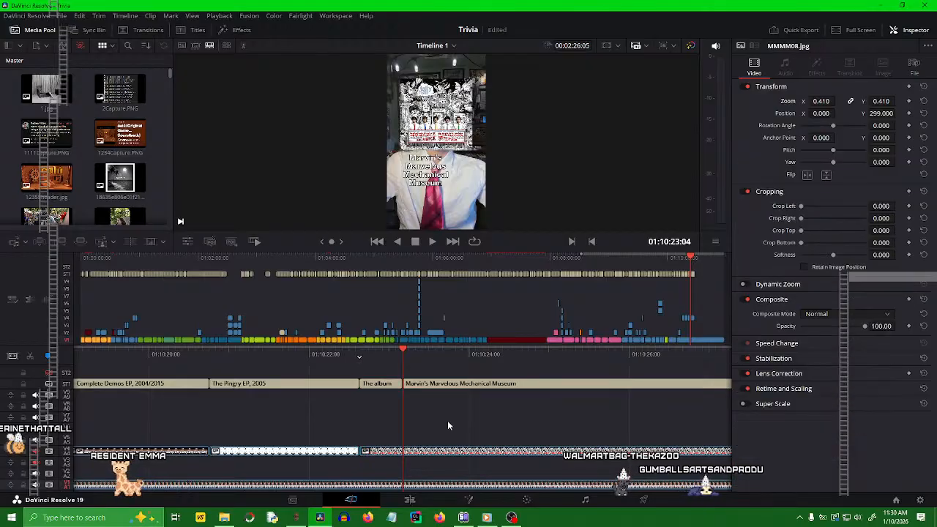
# - Play back the section from "The album" and split the "Marvin's Marvelous Mechanical Museum" caption at 01:10:24:19
pyautogui.moveTo(436, 355); pyautogui.dragTo(503, 354)
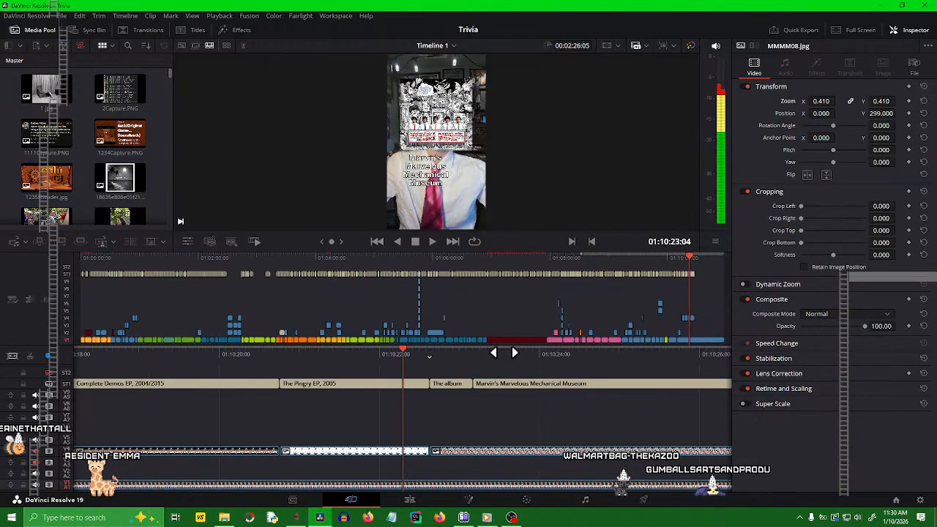
pyautogui.press('space')
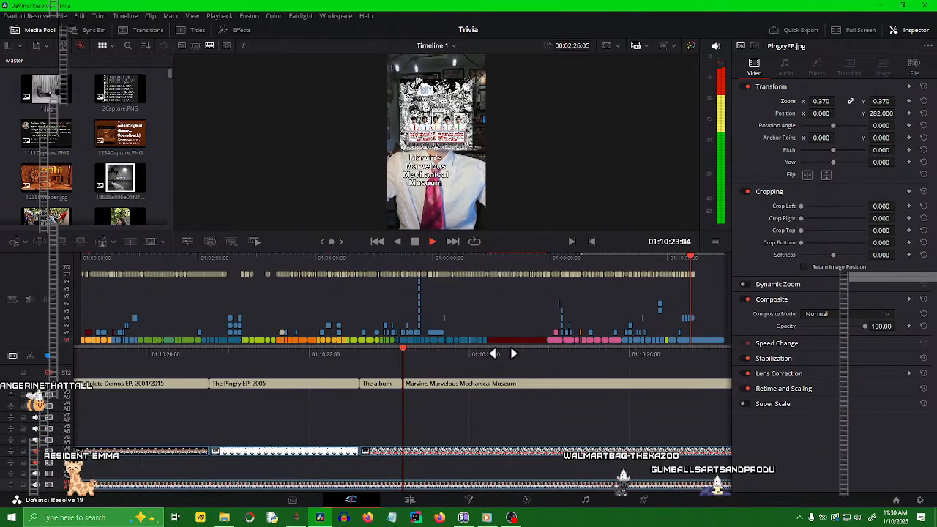
pyautogui.press('space')
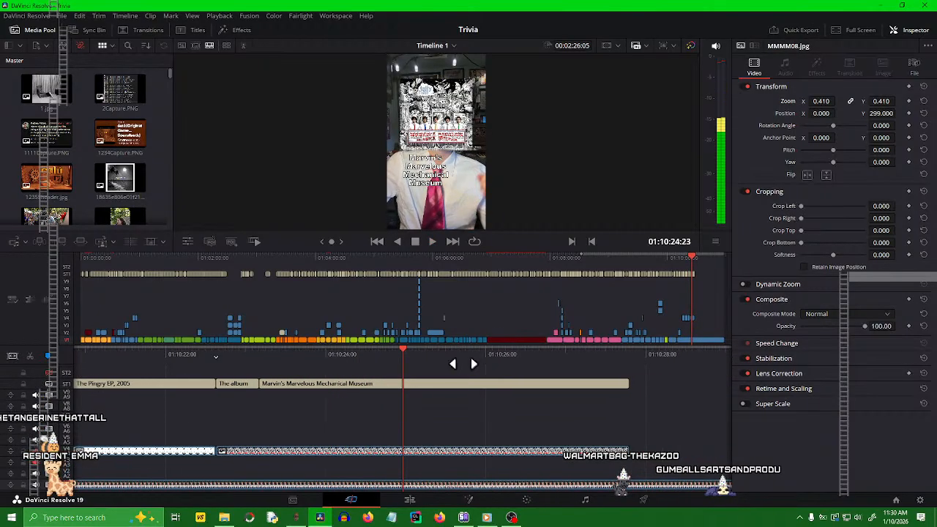
pyautogui.click(476, 382)
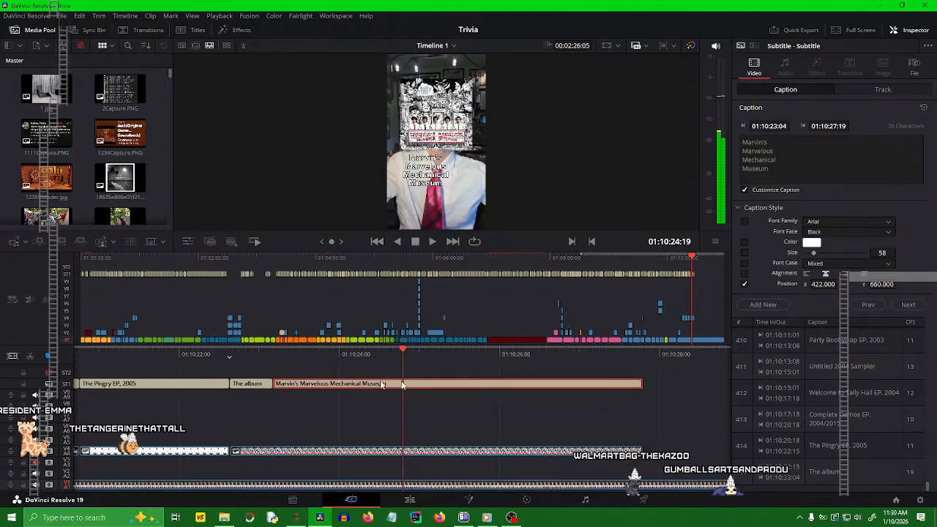
pyautogui.hotkey('ctrl', '\\')
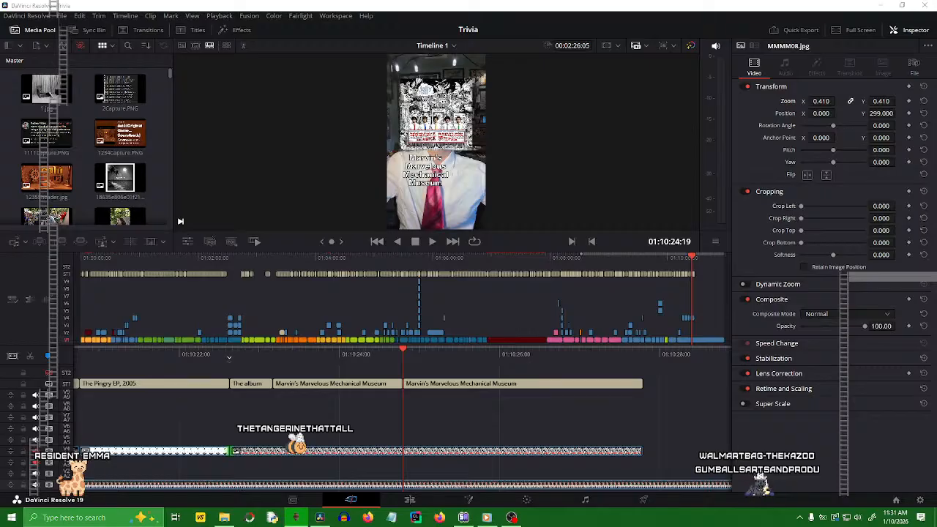
# - Replace the text of the caption after the cut with "2005/2006/2008", broken after "2006/"
pyautogui.click(529, 388)
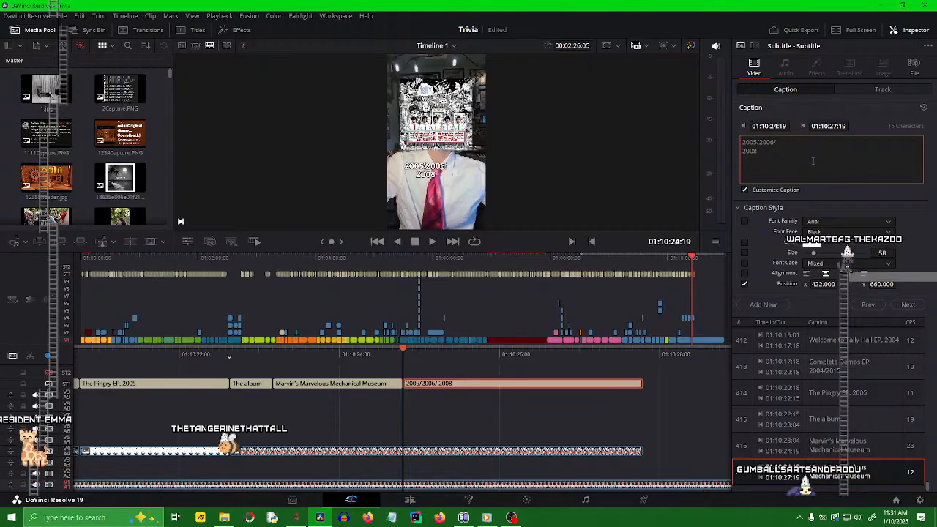
pyautogui.press('Return')
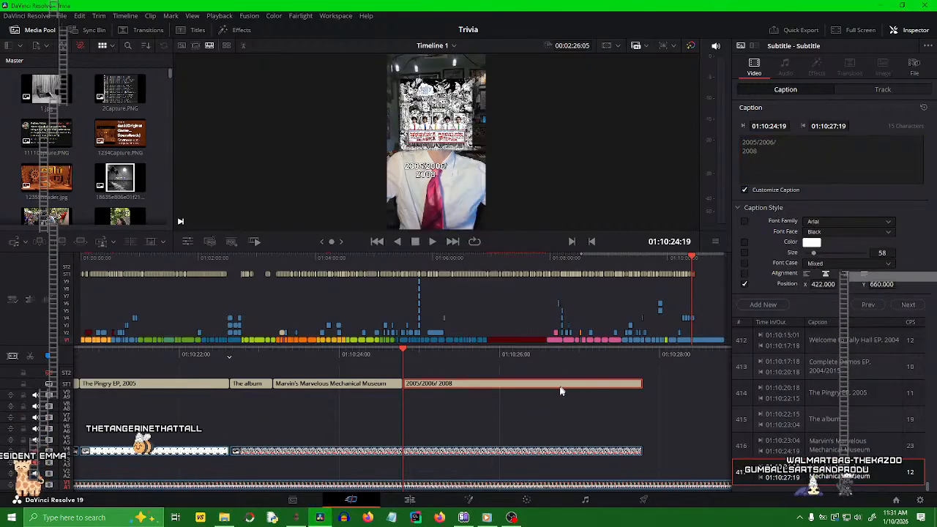
pyautogui.click(486, 394)
# - Play back the album title and year captions past the end of the MMMM08.jpg image to check their timing
pyautogui.moveTo(479, 357); pyautogui.dragTo(561, 345)
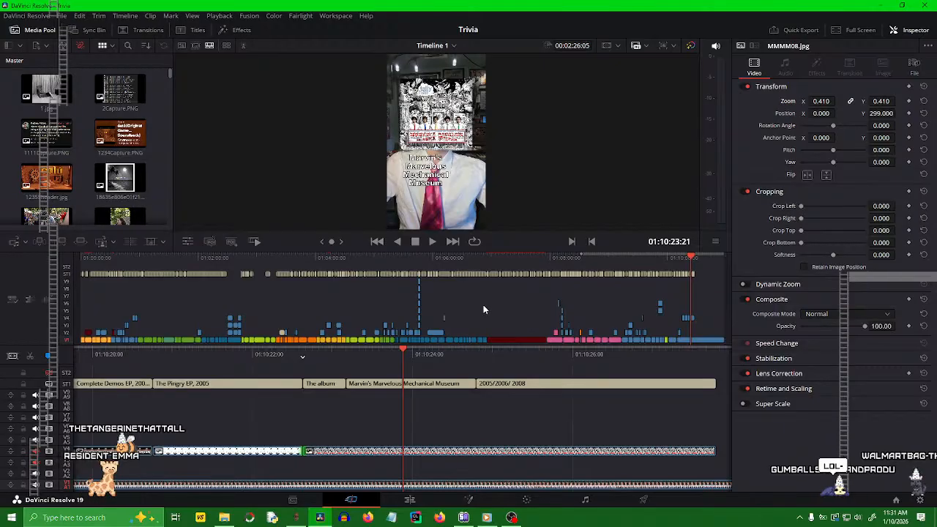
pyautogui.press('space')
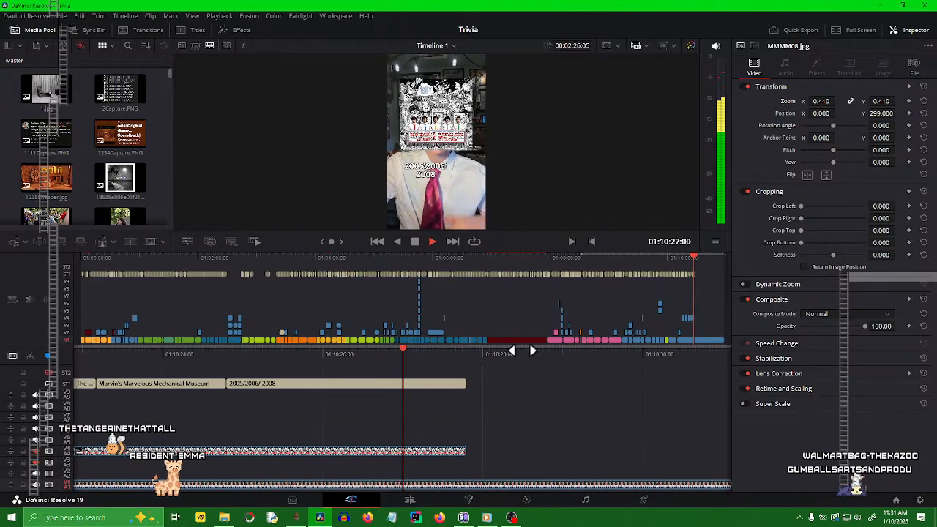
pyautogui.press('space')
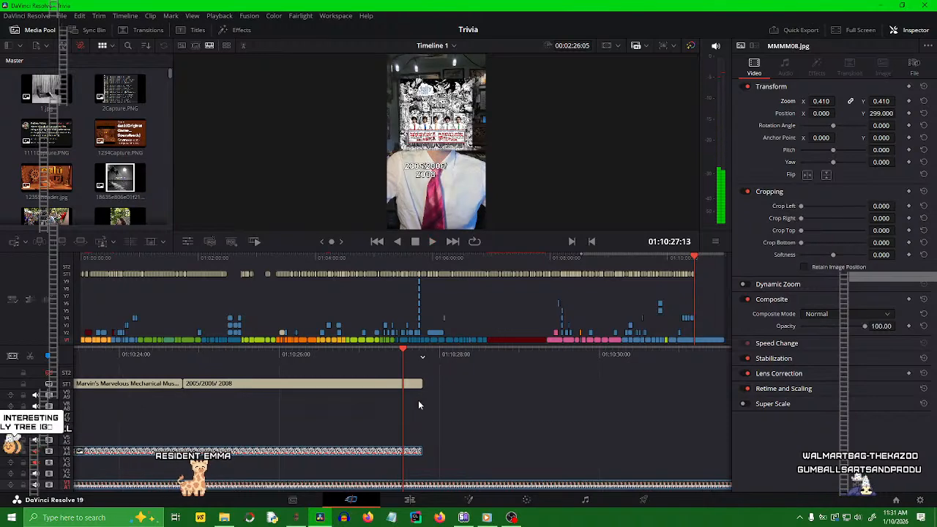
pyautogui.press('space')
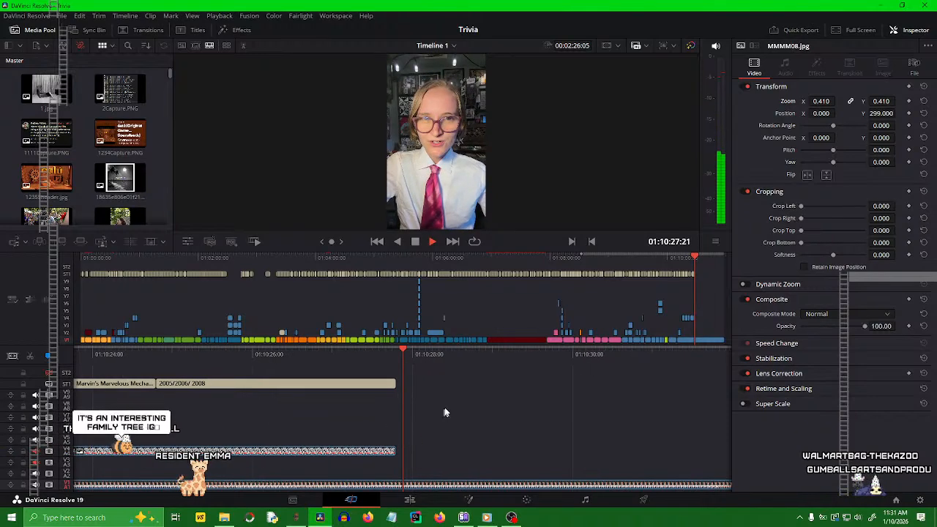
pyautogui.press('space')
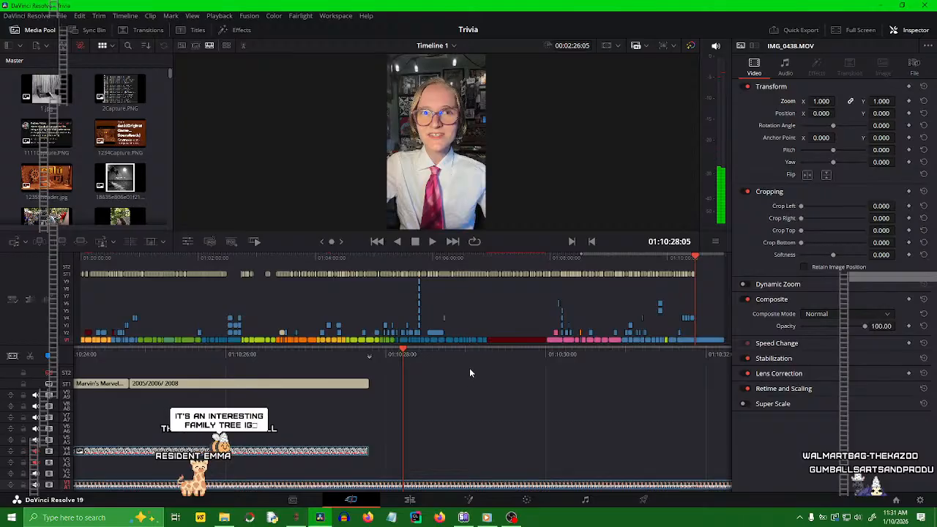
# - Extend the "2005/2006/2008" caption to 01:10:30:03 and split it at 01:10:27:19, where the MMMM08.jpg image ends
pyautogui.moveTo(460, 358); pyautogui.dragTo(483, 371)
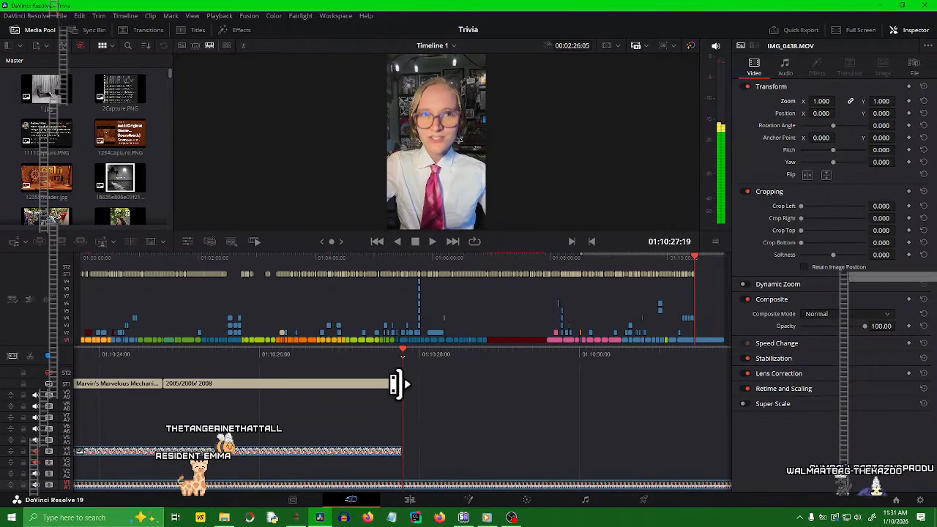
pyautogui.moveTo(396, 384); pyautogui.dragTo(587, 380)
pyautogui.click(423, 387)
pyautogui.click(30, 356)
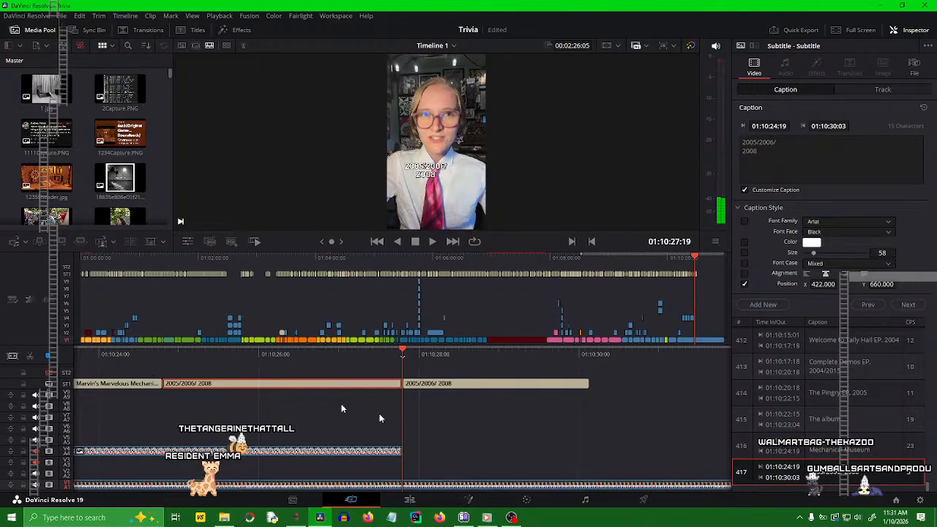
# - Replace the text of the caption starting at 01:10:27:19 with "2006 Residency Tour EP", broken after "2006" and "Residency", and save the project
pyautogui.click(516, 430)
pyautogui.hotkey('ctrl', 's')
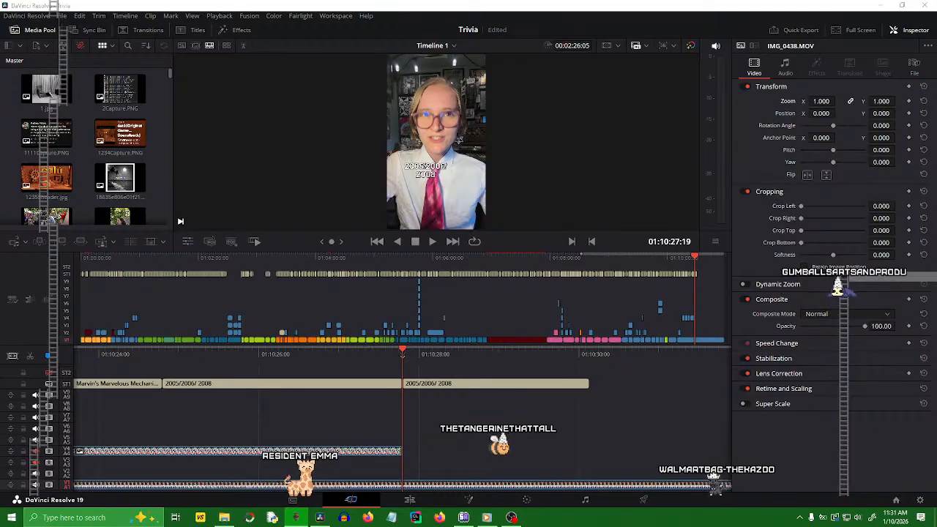
pyautogui.click(461, 390)
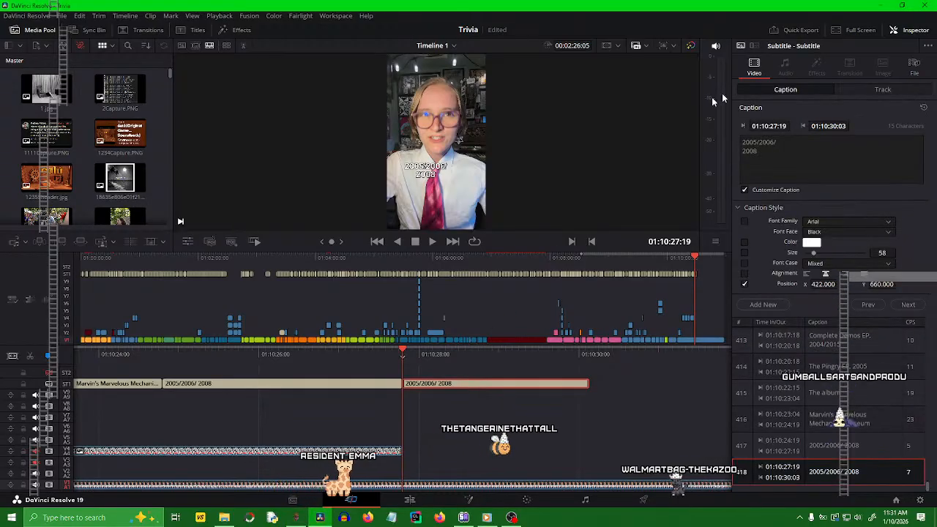
pyautogui.write('2006 Residency Tour EP')
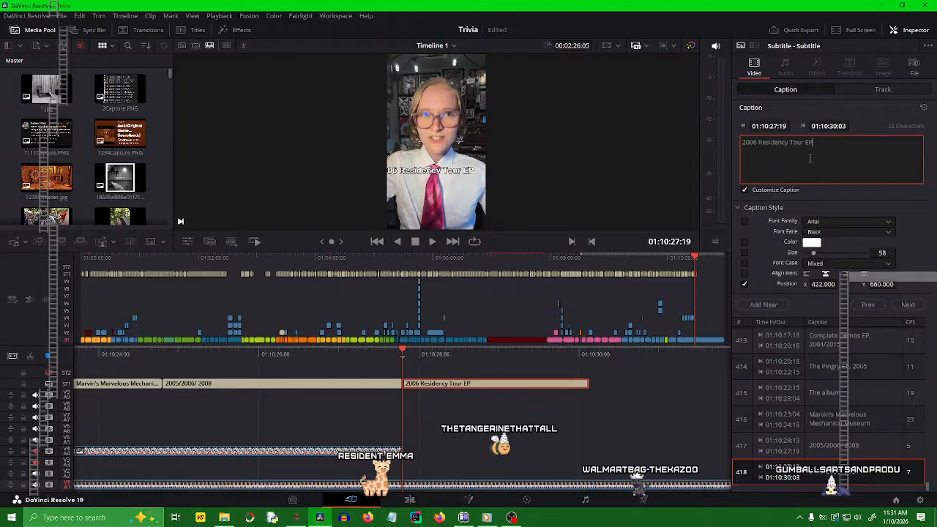
pyautogui.click(790, 143)
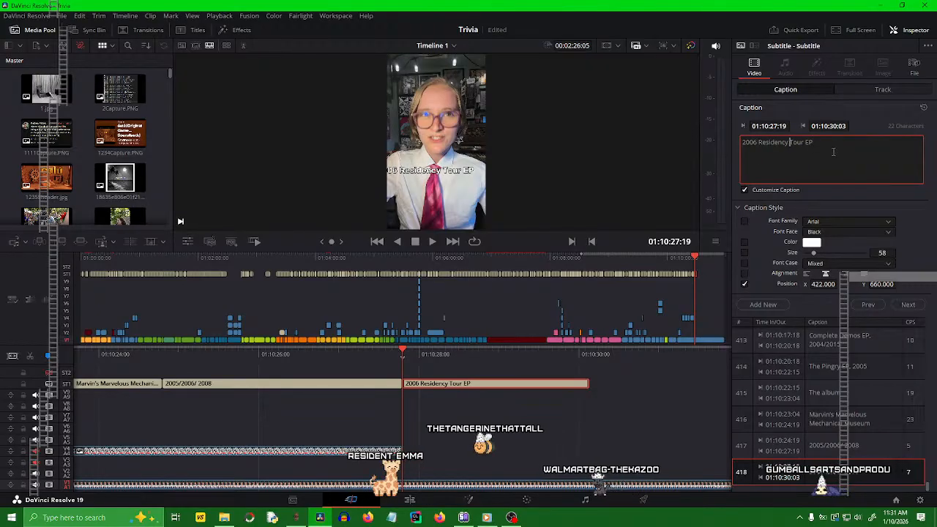
pyautogui.press('Return')
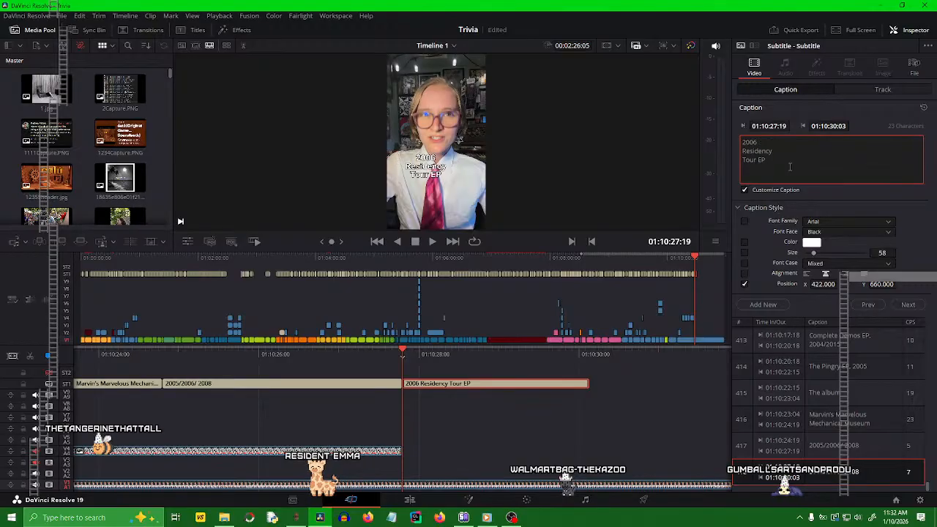
pyautogui.hotkey('ctrl', 's')
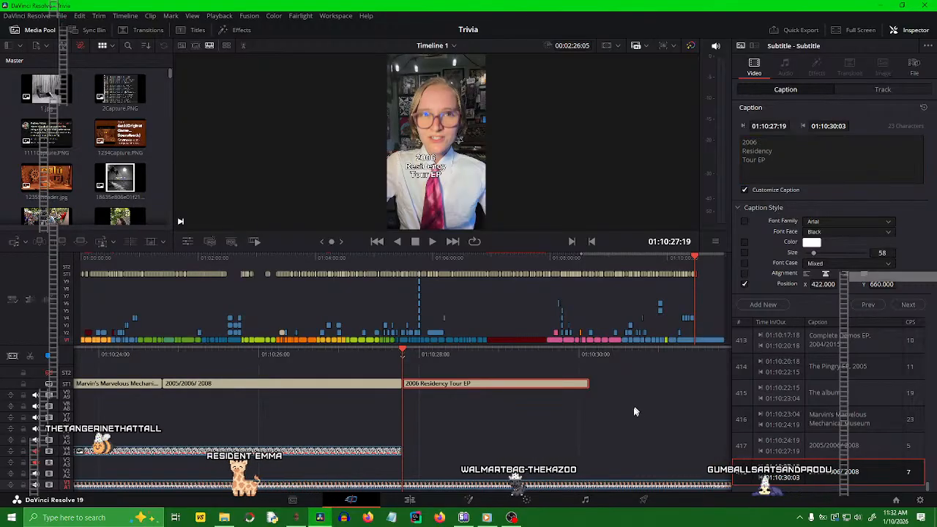
# - Play back the section, extend the "2006 Residency Tour EP" caption to 01:10:31:00 and split it at 01:10:30:06
pyautogui.click(614, 401)
pyautogui.moveTo(427, 359); pyautogui.dragTo(589, 363)
pyautogui.press('space')
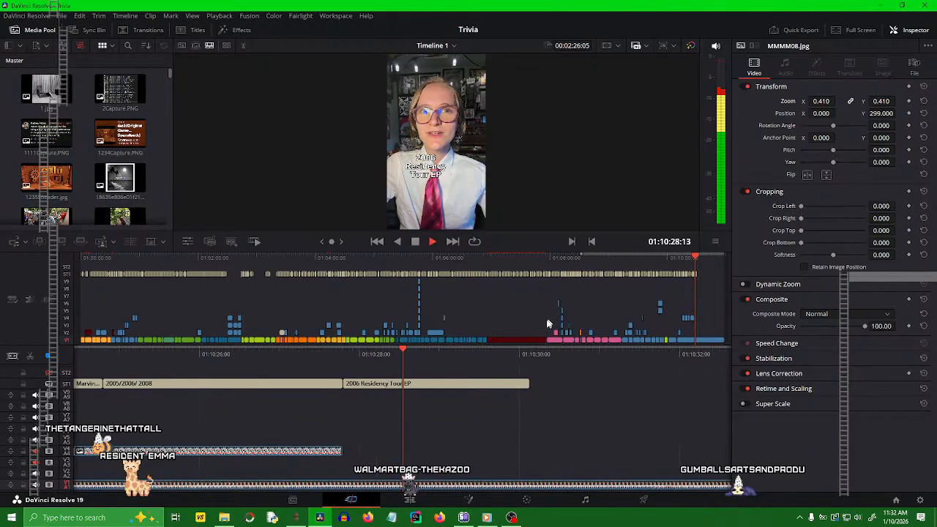
pyautogui.press('space')
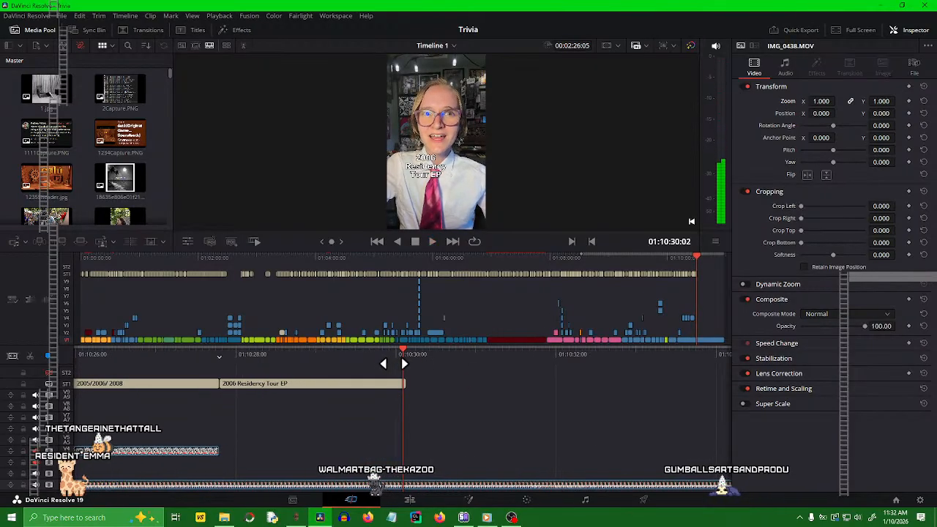
pyautogui.press('space')
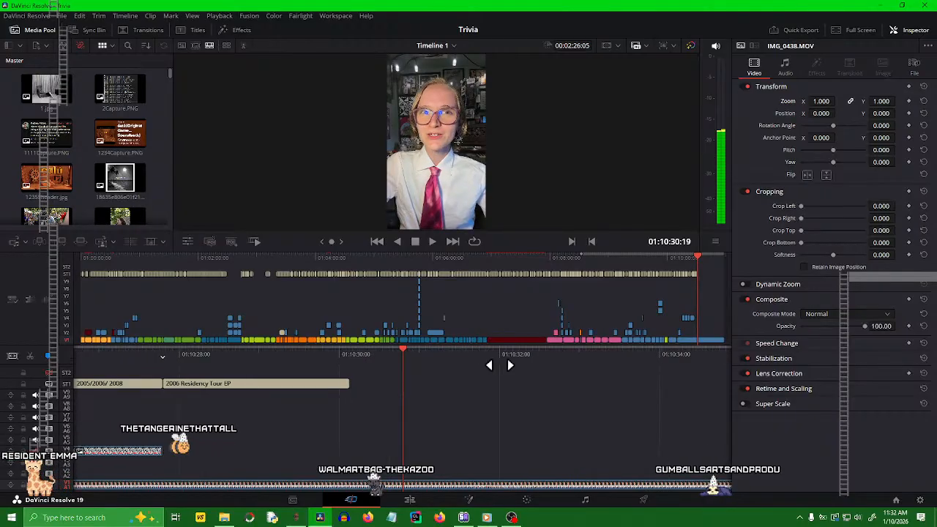
pyautogui.moveTo(554, 357); pyautogui.dragTo(528, 359)
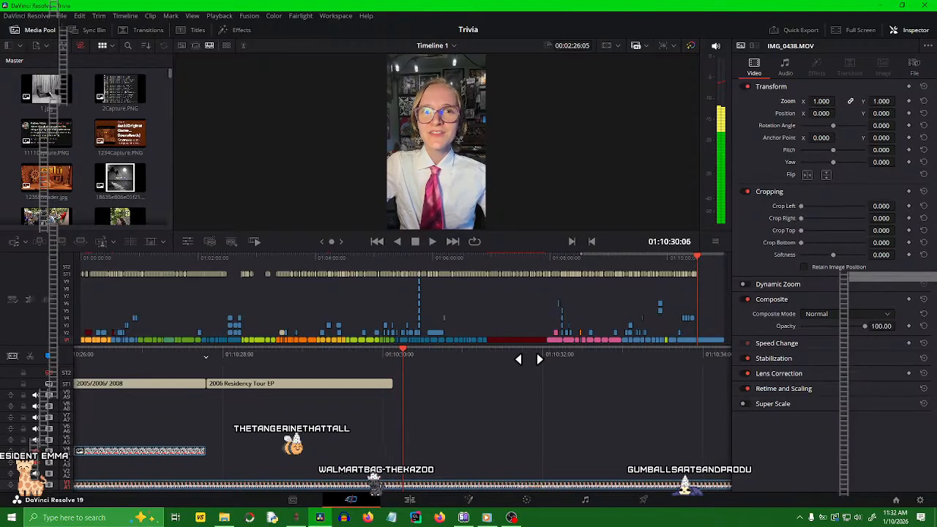
pyautogui.moveTo(387, 386); pyautogui.dragTo(460, 383)
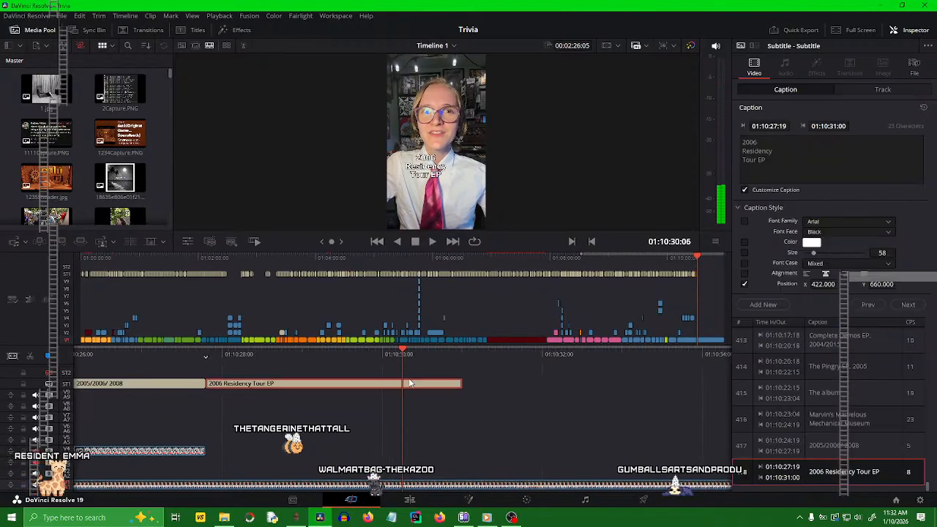
pyautogui.hotkey('ctrl', 'b')
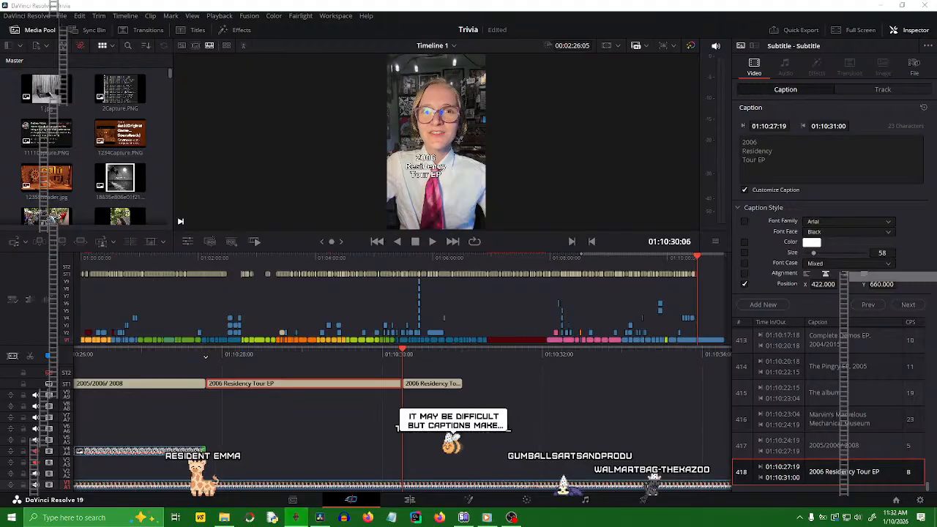
# - Place 2006-residency-tour-1.jpg on V4 at 01:10:27:19, set its zoom to 0.380 and Y position to 294, and save
pyautogui.moveTo(570, 266); pyautogui.dragTo(211, 450)
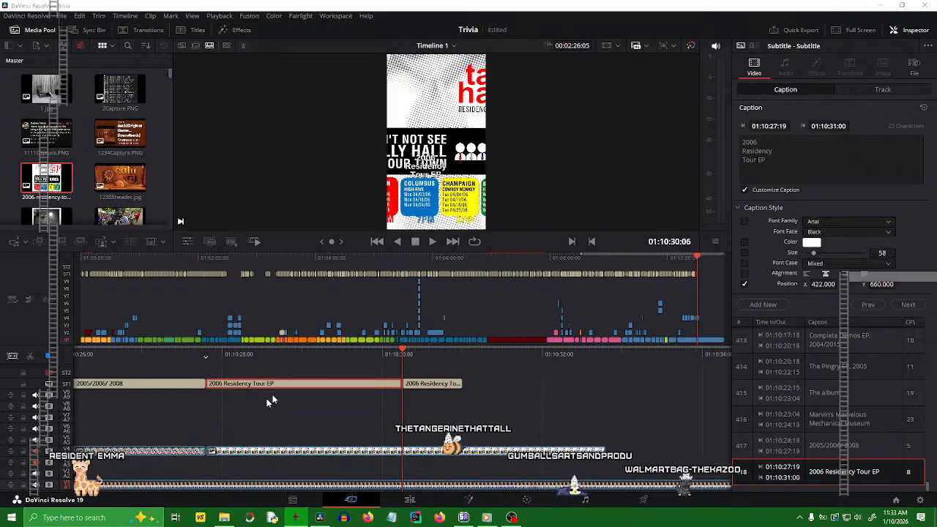
pyautogui.click(343, 450)
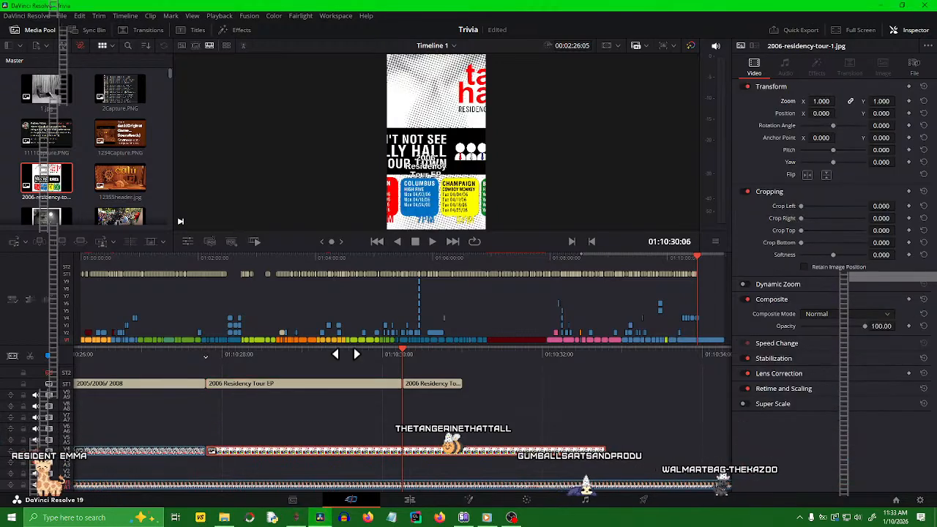
pyautogui.moveTo(346, 354); pyautogui.dragTo(444, 364)
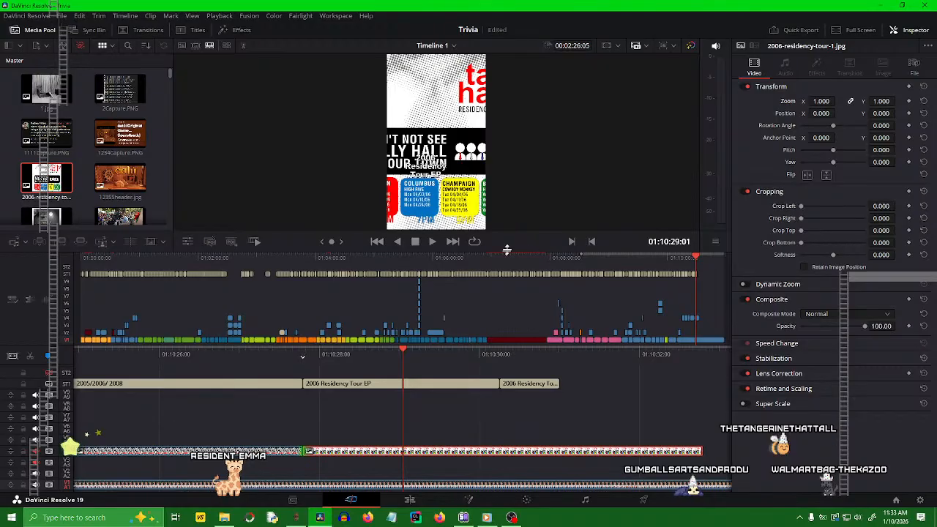
pyautogui.moveTo(820, 101); pyautogui.dragTo(803, 101)
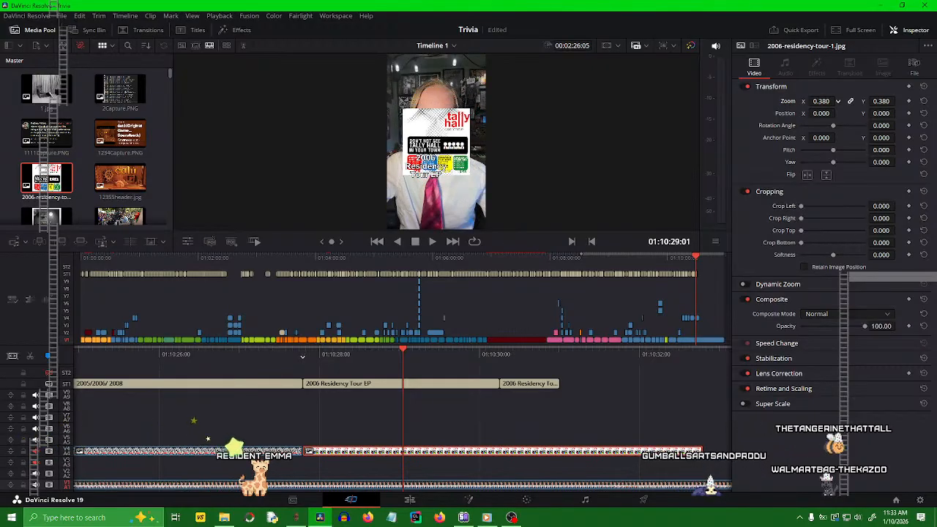
pyautogui.moveTo(881, 113); pyautogui.dragTo(901, 112)
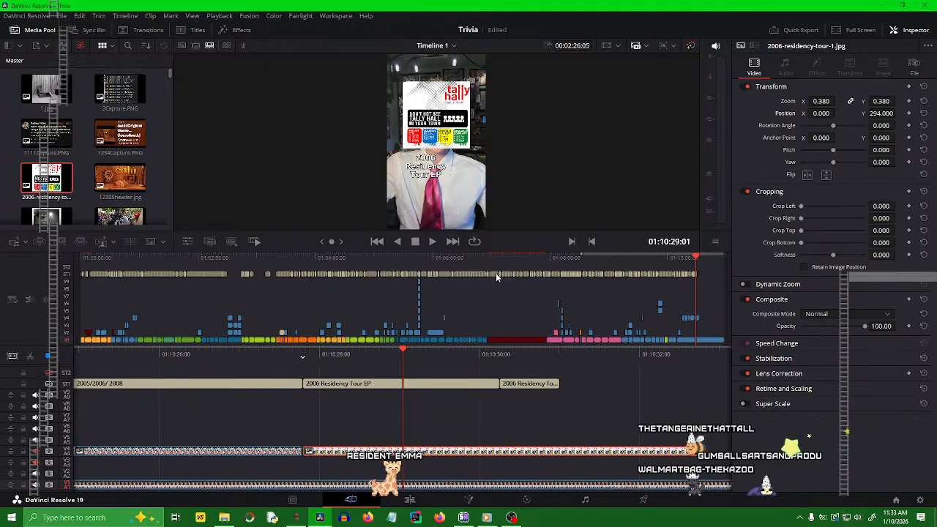
pyautogui.hotkey('ctrl', 's')
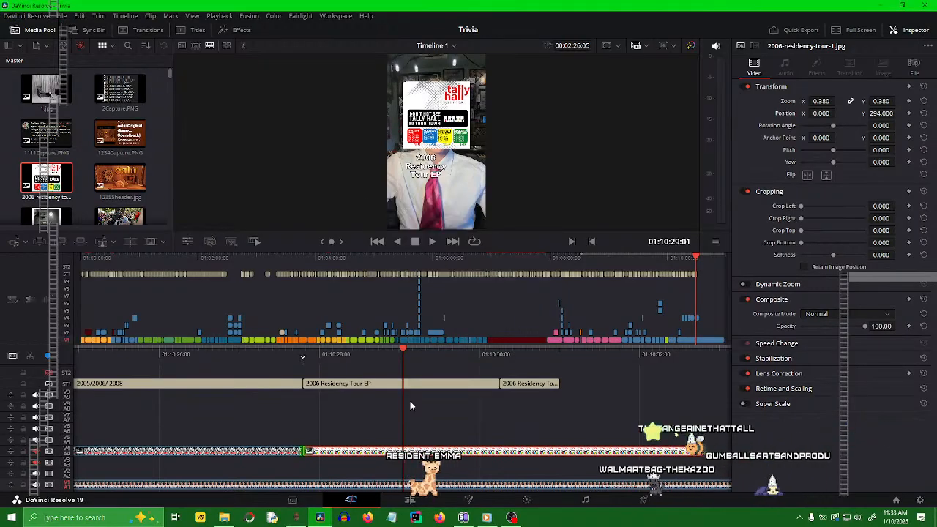
# - Trim the end of the 2006-residency-tour-1.jpg clip to the caption cut at 01:10:30:06 and play back the section
pyautogui.click(421, 385)
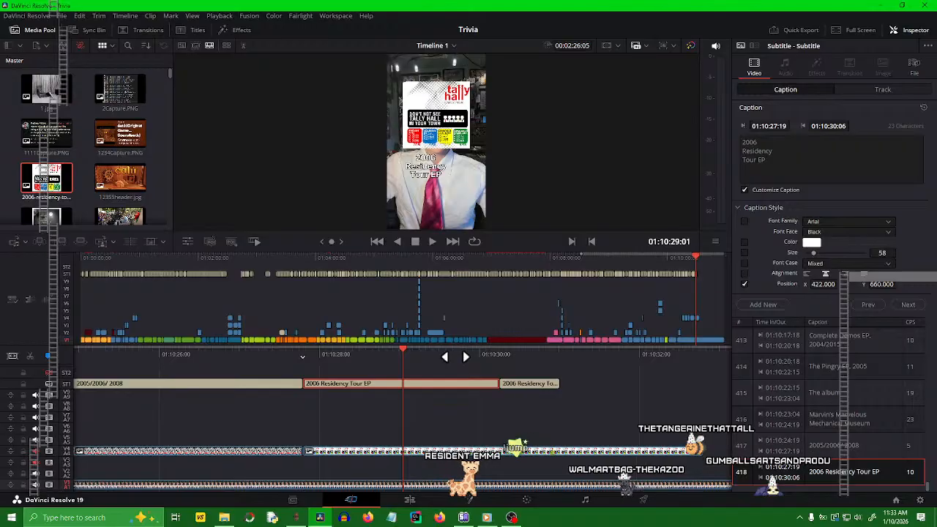
pyautogui.moveTo(455, 357); pyautogui.dragTo(449, 378)
pyautogui.click(529, 383)
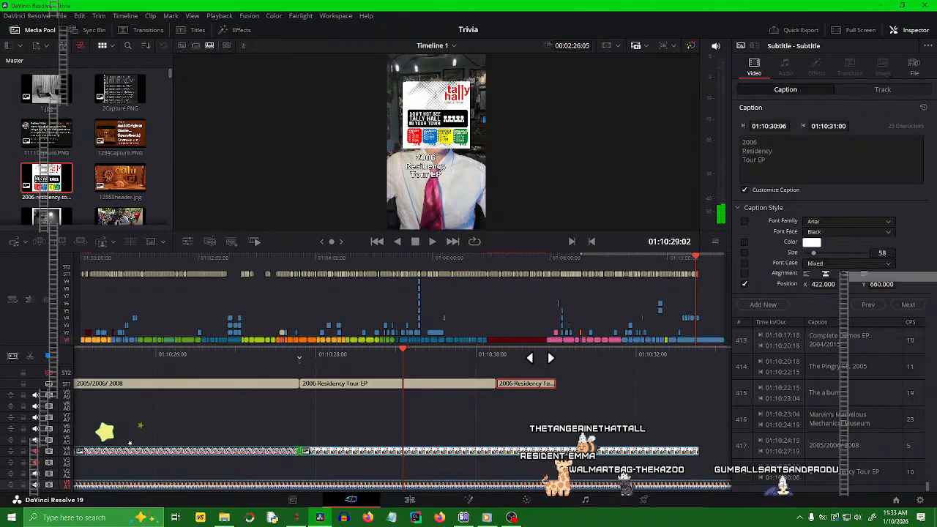
pyautogui.moveTo(696, 451); pyautogui.dragTo(488, 450)
pyautogui.moveTo(415, 353); pyautogui.dragTo(546, 364)
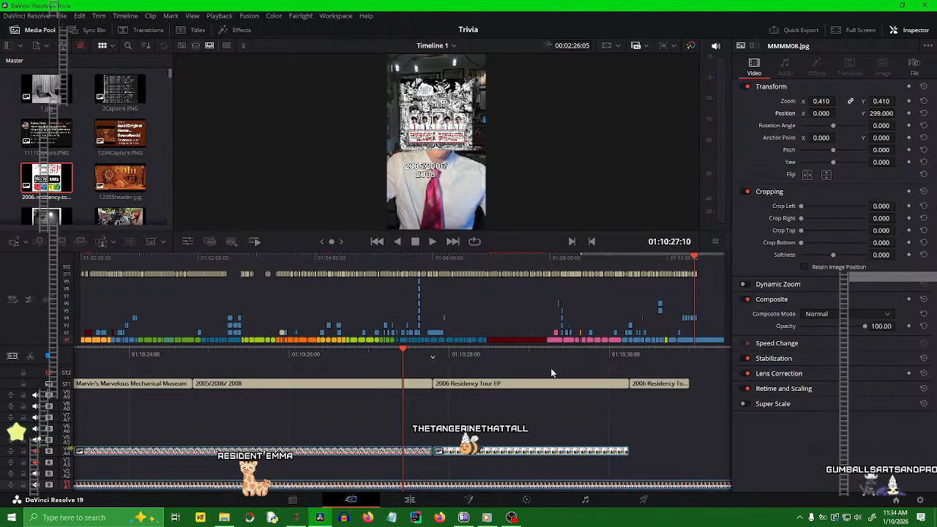
pyautogui.moveTo(544, 351)
pyautogui.mouseDown()
pyautogui.moveTo(507, 356)
pyautogui.moveTo(578, 365)
pyautogui.moveTo(527, 358)
pyautogui.mouseUp()
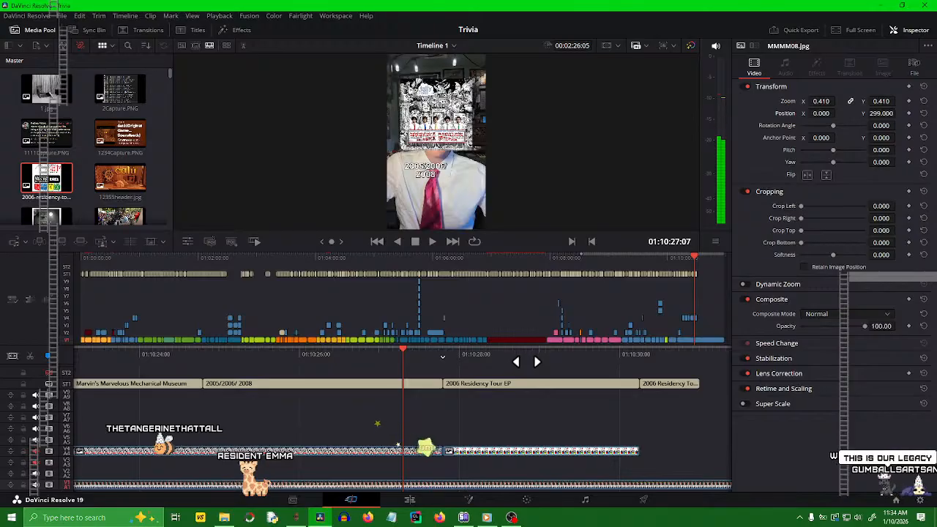
pyautogui.press('space')
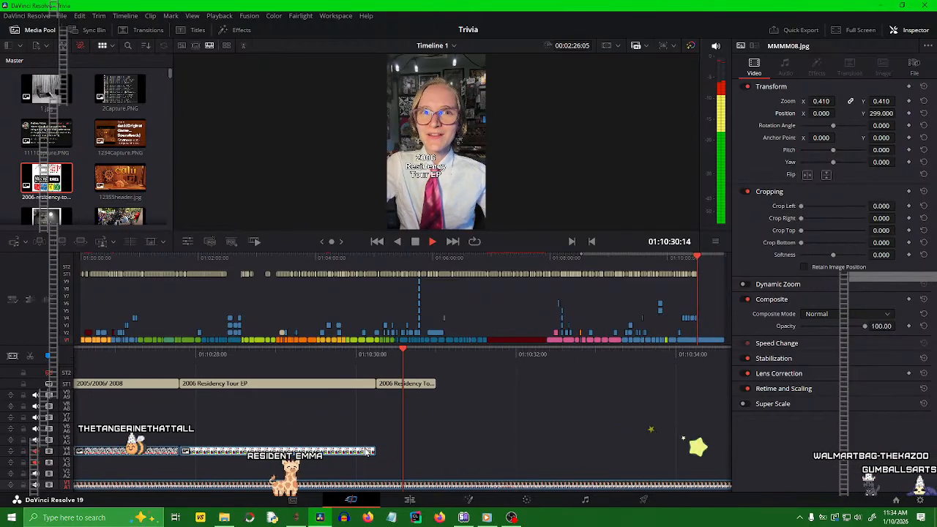
pyautogui.press('space')
# - Extend the residency tour image to about 01:10:32:09, split it at 01:10:30:06, and lengthen the last caption to 01:10:33:16
pyautogui.moveTo(357, 448); pyautogui.dragTo(536, 428)
pyautogui.moveTo(395, 359); pyautogui.dragTo(428, 359)
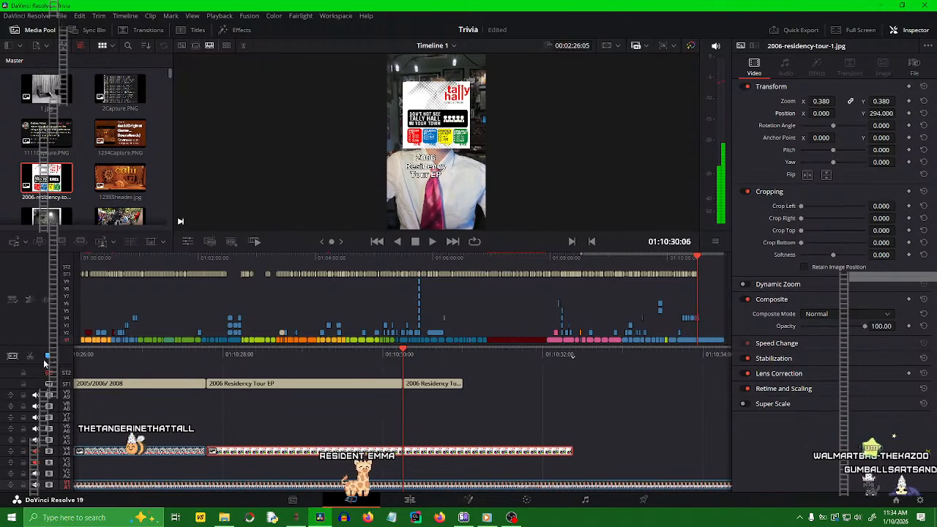
pyautogui.click(452, 383)
pyautogui.moveTo(465, 382); pyautogui.dragTo(659, 381)
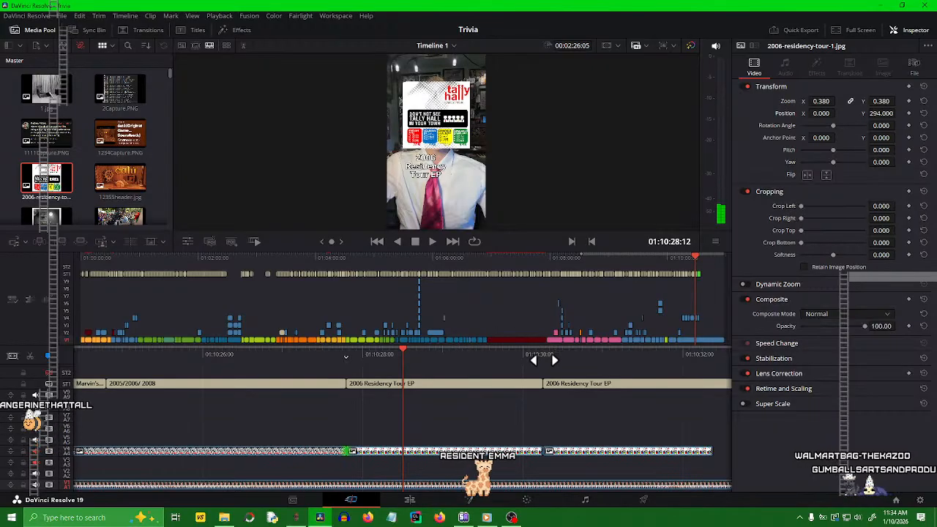
# - Play back the residency tour image and captions to check their timing against the speech
pyautogui.press('space')
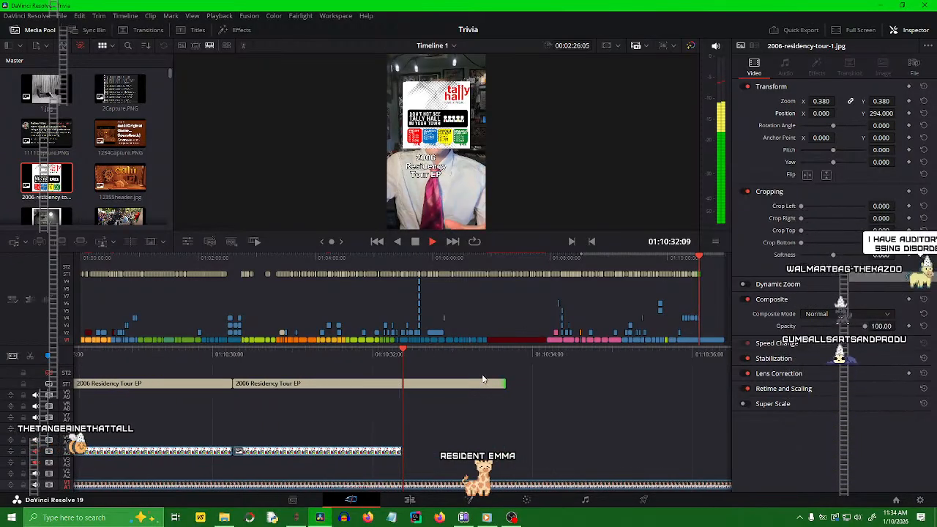
pyautogui.press('space')
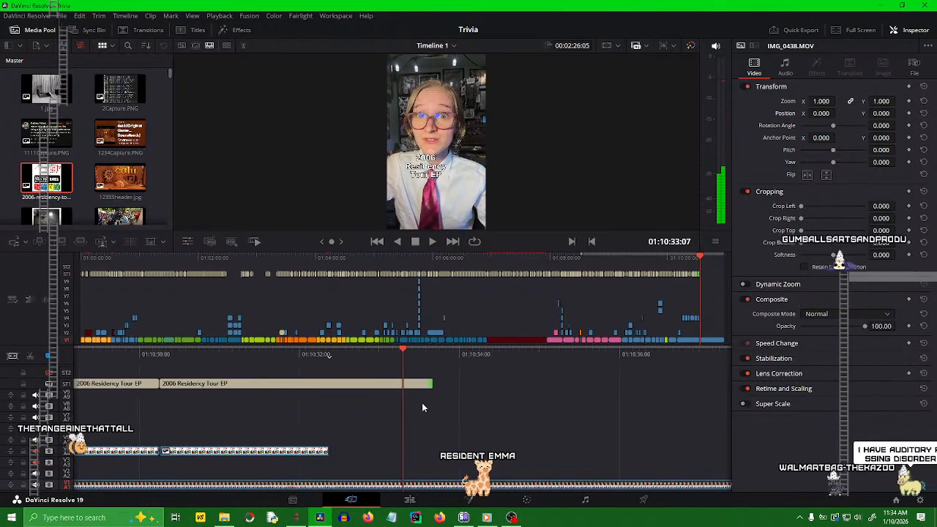
pyautogui.moveTo(333, 360); pyautogui.dragTo(561, 355)
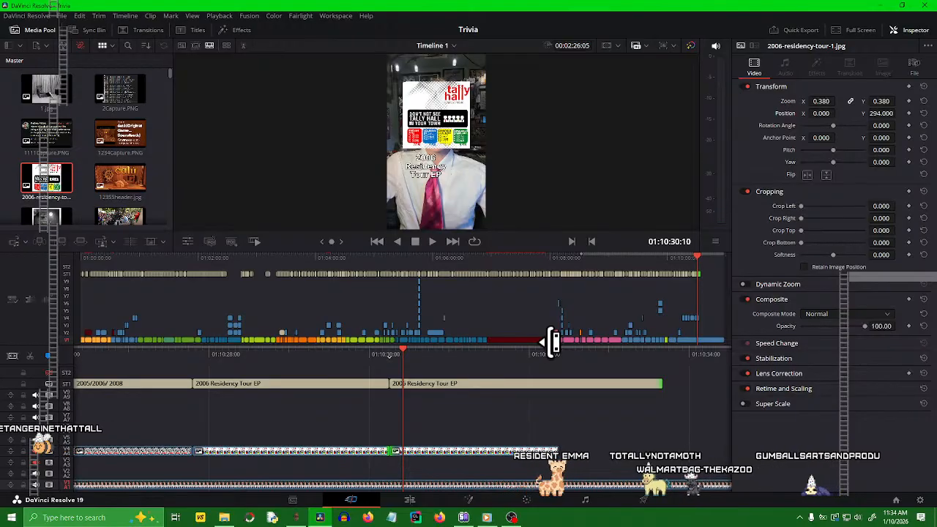
pyautogui.moveTo(439, 363); pyautogui.dragTo(596, 354)
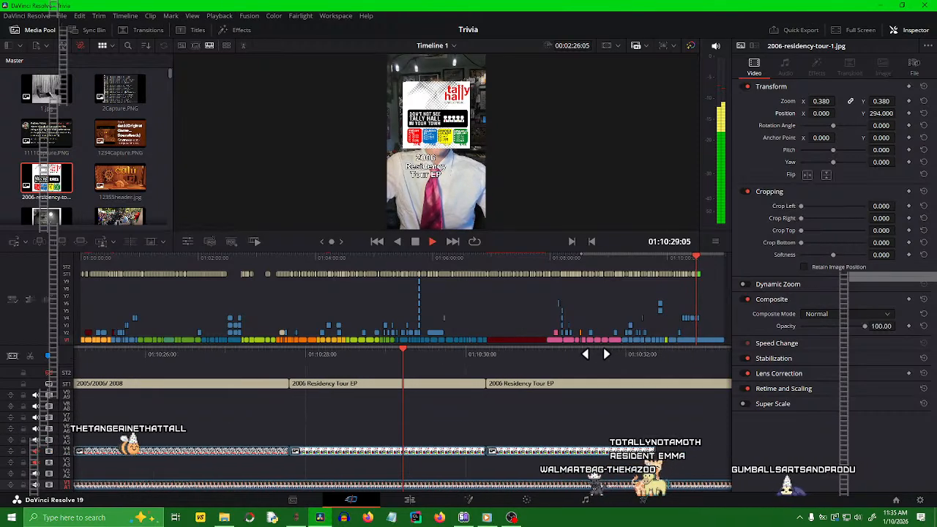
pyautogui.press('space')
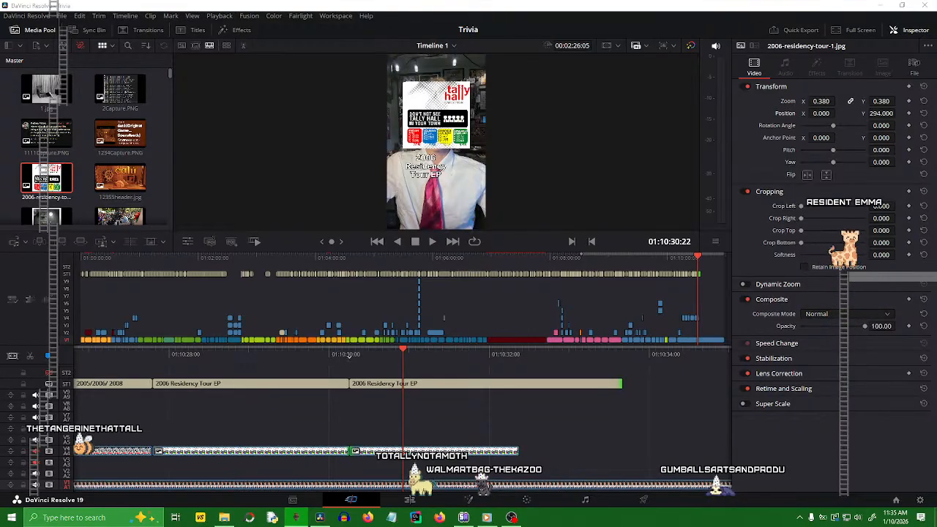
# - Delete the second piece of the 2006-residency-tour-1.jpg image, after the cut at 01:10:30:06
pyautogui.click(434, 383)
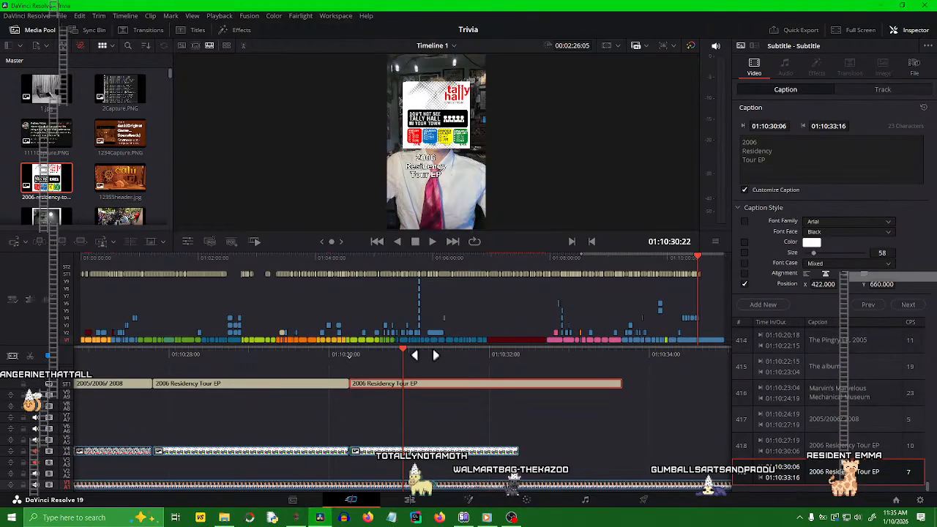
pyautogui.moveTo(425, 355); pyautogui.dragTo(458, 452)
pyautogui.click(458, 452)
pyautogui.press('Delete')
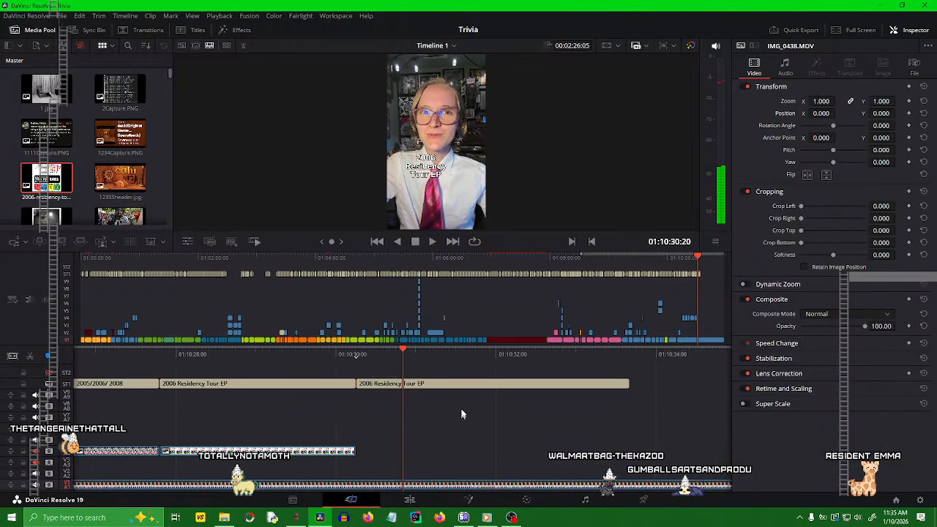
# - Replace the text of the caption starting at 01:10:30:06 with 'The "Smile Like You Mean It"', broken after "Smile" and "You"
pyautogui.click(464, 391)
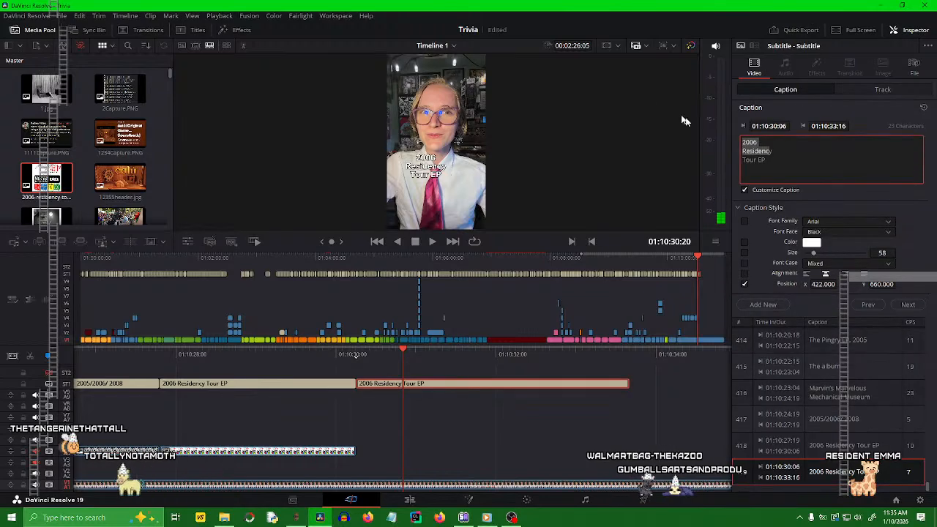
pyautogui.write('The "Smile Like You Mean It"')
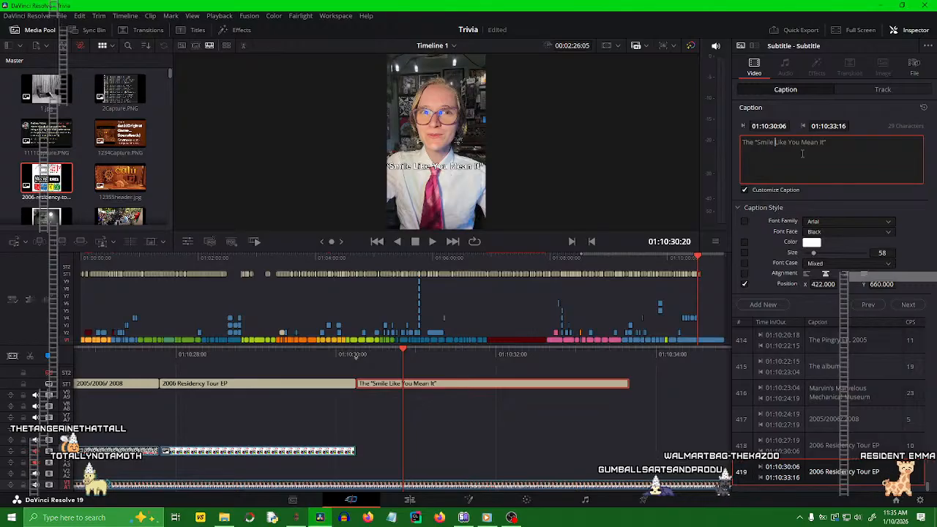
pyautogui.press('Return')
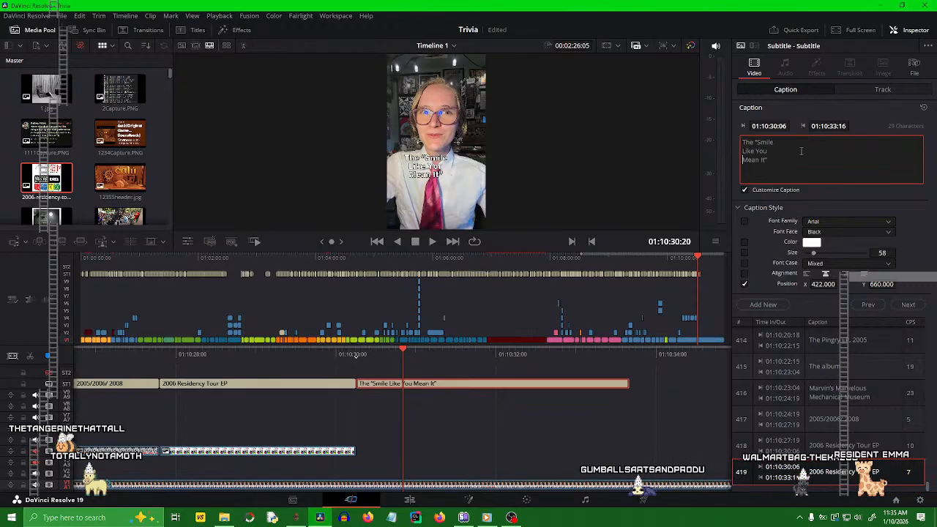
# - Add "cover" on a fourth line to the "Smile Like You Mean It" caption starting at 01:10:30:06
pyautogui.moveTo(541, 356); pyautogui.dragTo(643, 359)
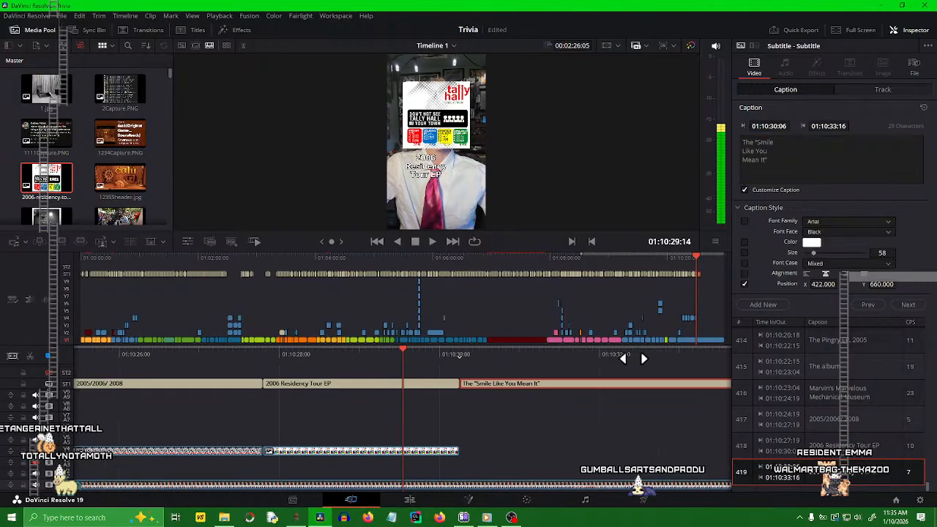
pyautogui.click(516, 430)
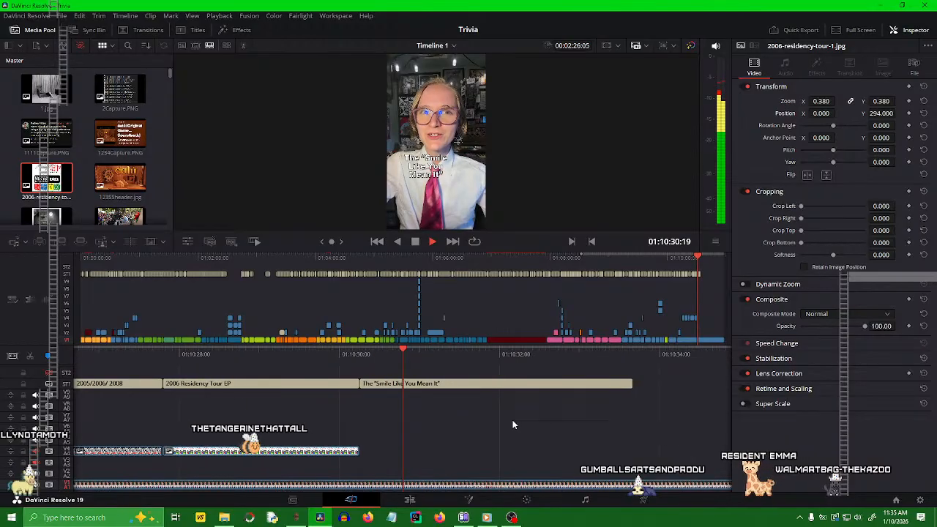
pyautogui.moveTo(451, 357)
pyautogui.mouseDown()
pyautogui.moveTo(490, 359)
pyautogui.moveTo(465, 360)
pyautogui.mouseUp()
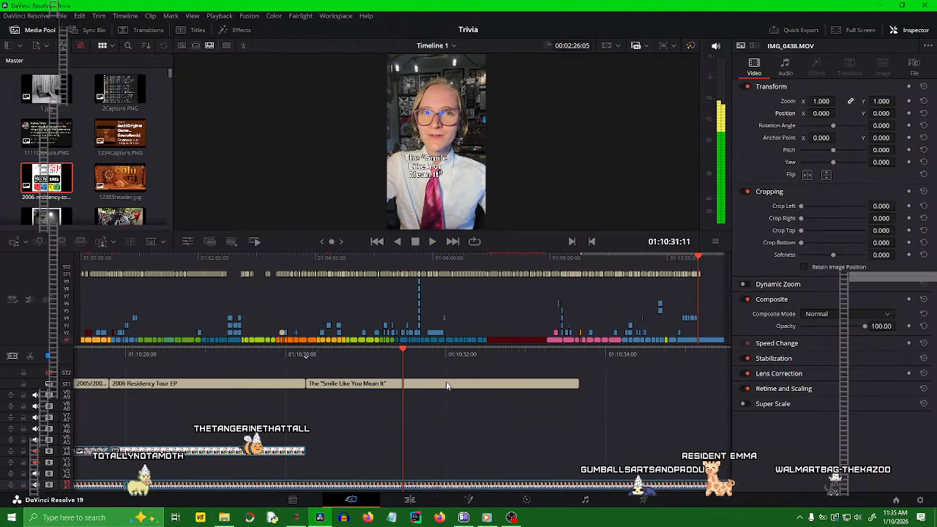
pyautogui.click(447, 384)
pyautogui.click(793, 163)
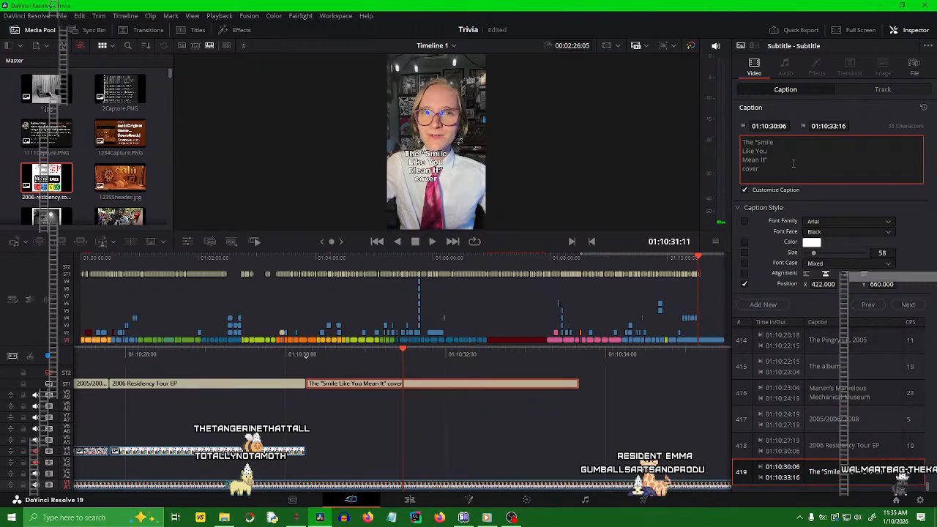
pyautogui.click(459, 455)
# - Split the "Smile Like You Mean It" cover caption at 01:10:31:17
pyautogui.moveTo(451, 358); pyautogui.dragTo(570, 362)
pyautogui.press('space')
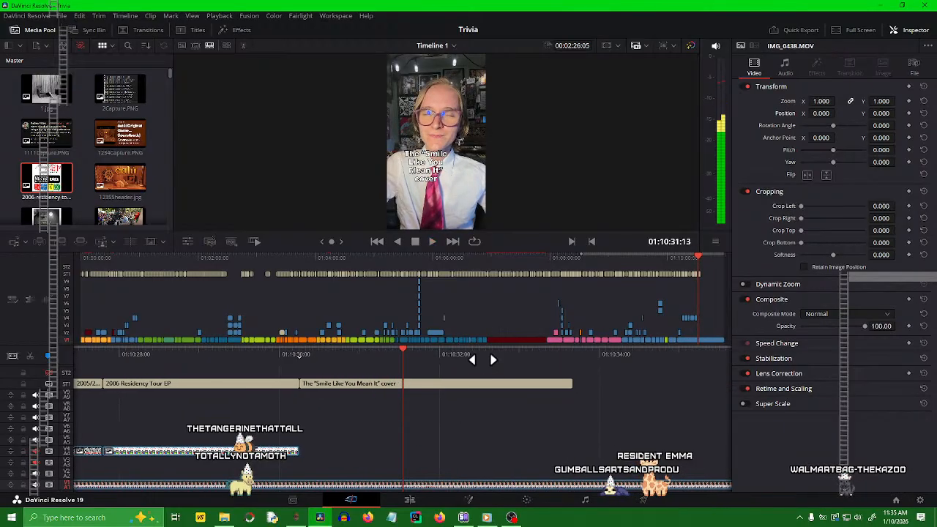
pyautogui.moveTo(477, 364)
pyautogui.mouseDown()
pyautogui.moveTo(447, 361)
pyautogui.moveTo(490, 376)
pyautogui.moveTo(468, 377)
pyautogui.mouseUp()
pyautogui.click(468, 377)
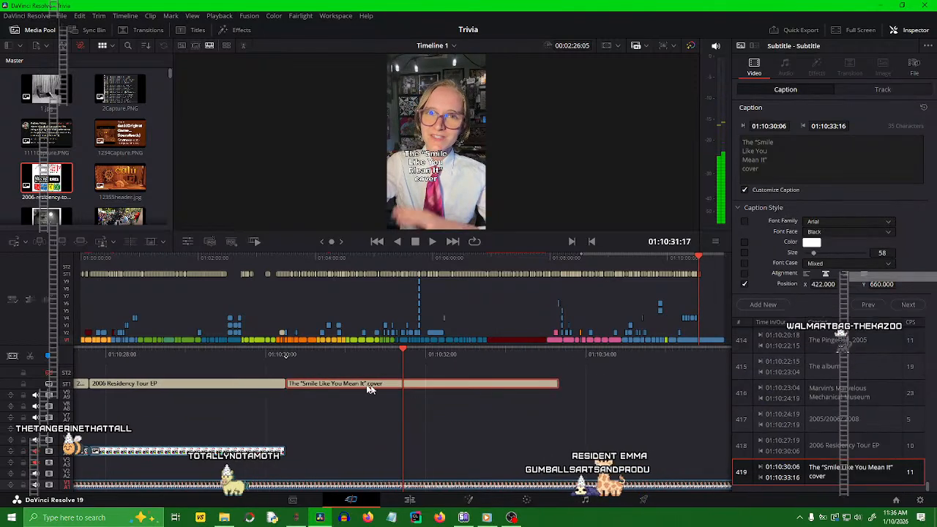
pyautogui.click(28, 358)
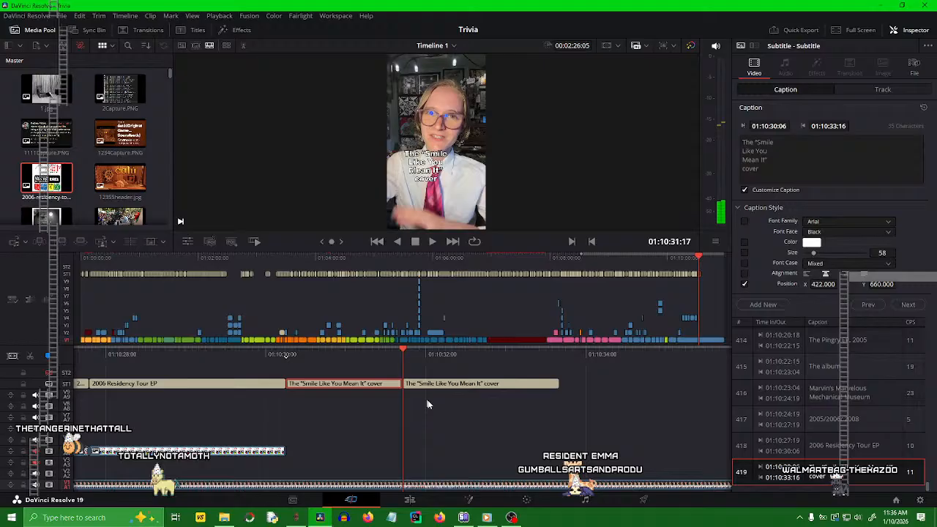
pyautogui.click(390, 423)
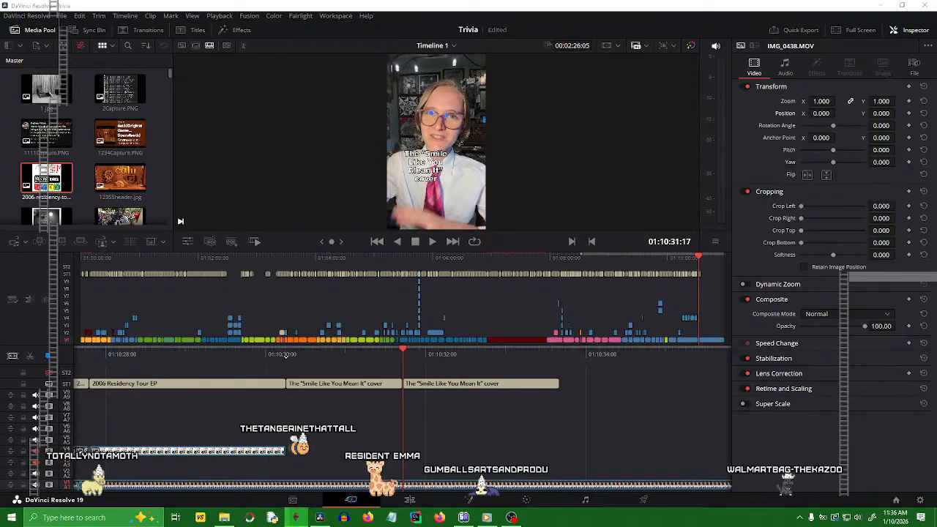
# - Place Songs-from-the-oc-mix-6.png on track V4 right after the residency tour image, with zoom 0.340 and position X 23, Y 325
pyautogui.moveTo(734, 34); pyautogui.dragTo(292, 452)
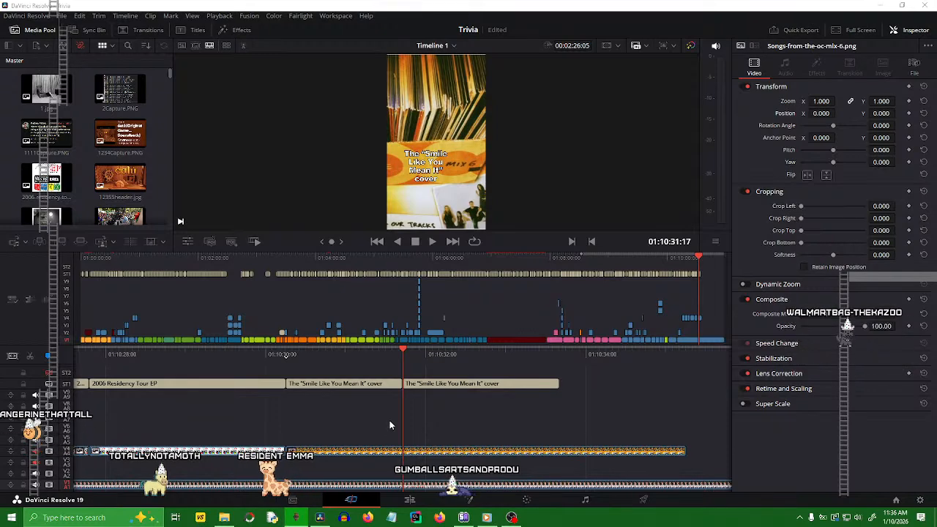
pyautogui.moveTo(818, 101); pyautogui.dragTo(902, 113)
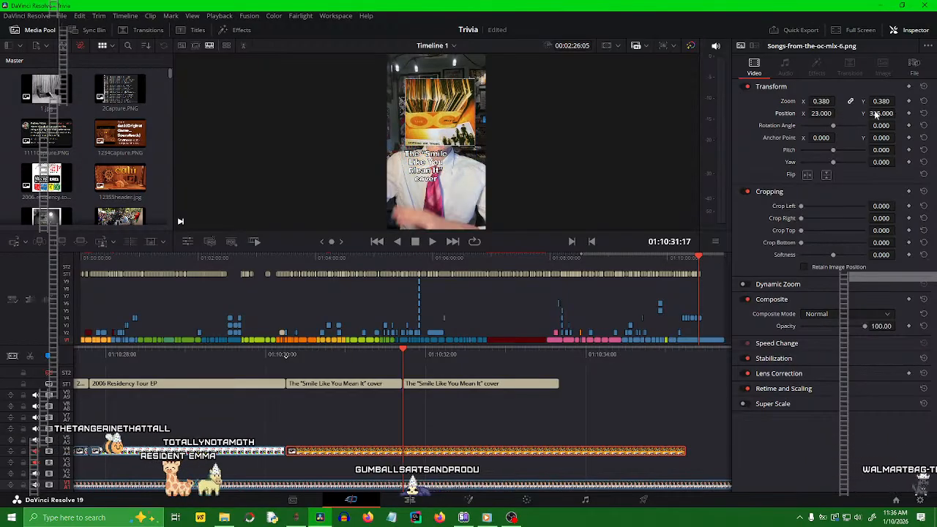
pyautogui.moveTo(843, 101); pyautogui.dragTo(837, 101)
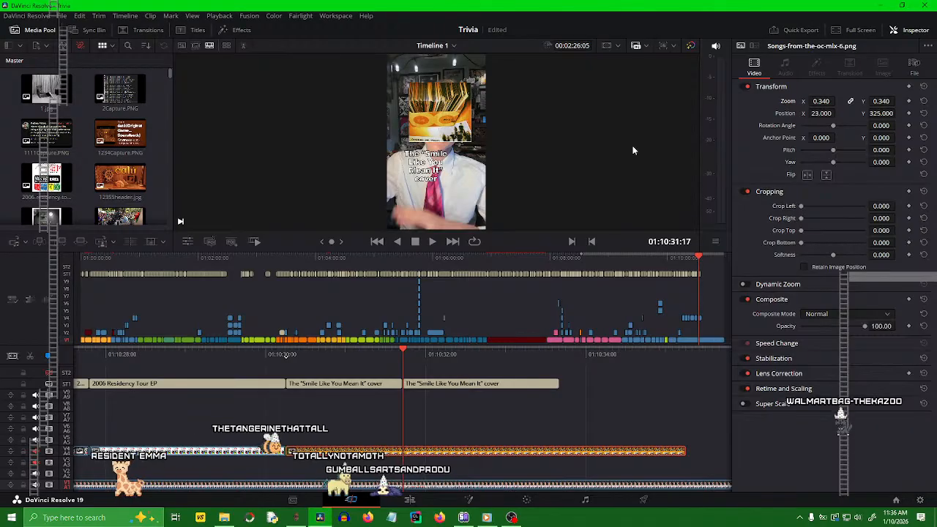
# - Play back from the residency tour caption through the "Smile Like You Mean It" section to check image and caption timing against the speech
pyautogui.moveTo(408, 360); pyautogui.dragTo(613, 380)
pyautogui.click(465, 411)
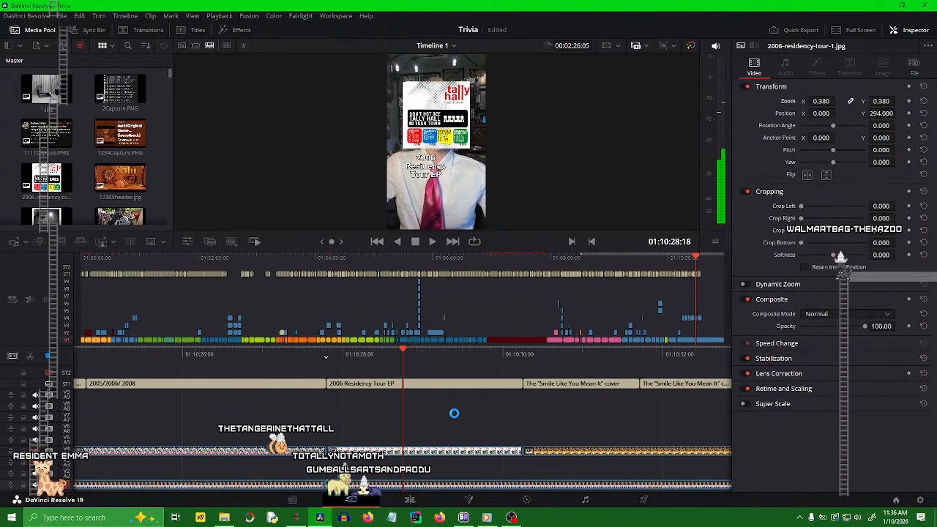
pyautogui.press('space')
pyautogui.press('space')
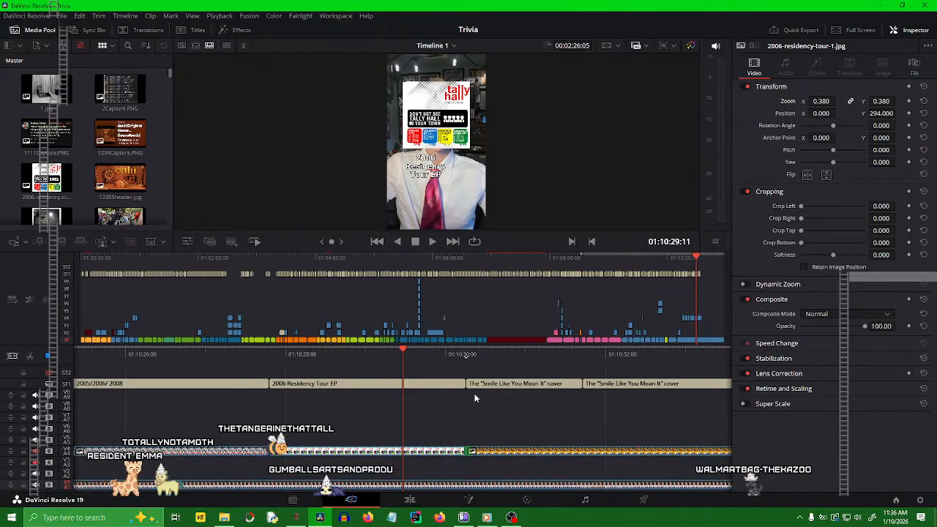
pyautogui.moveTo(474, 352); pyautogui.dragTo(549, 352)
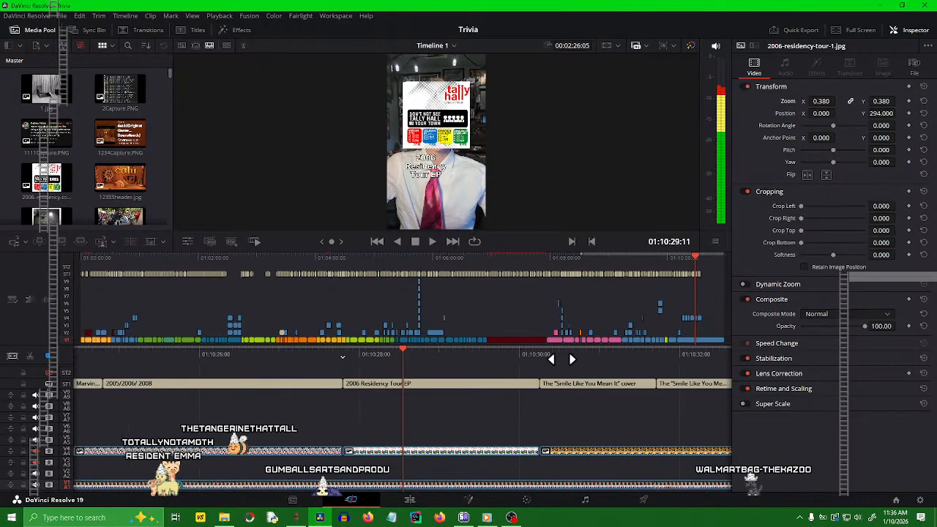
pyautogui.press('space')
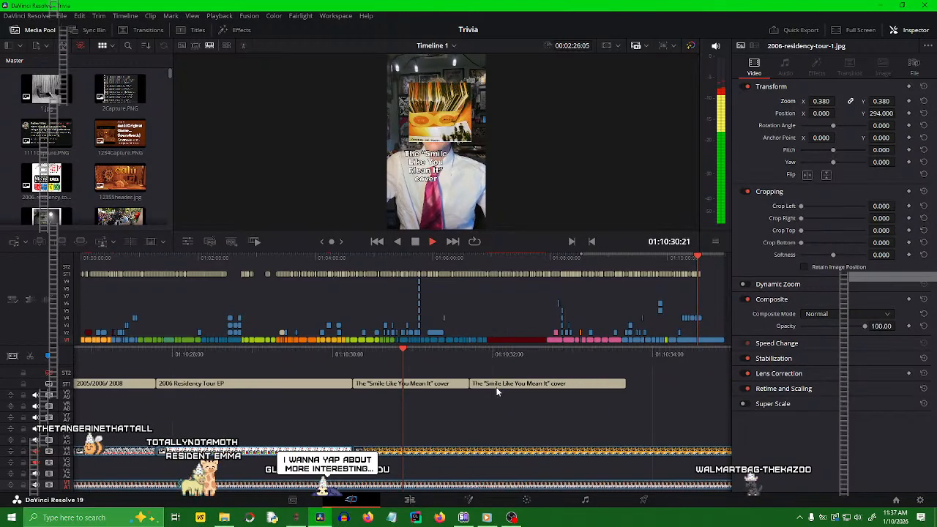
pyautogui.press('space')
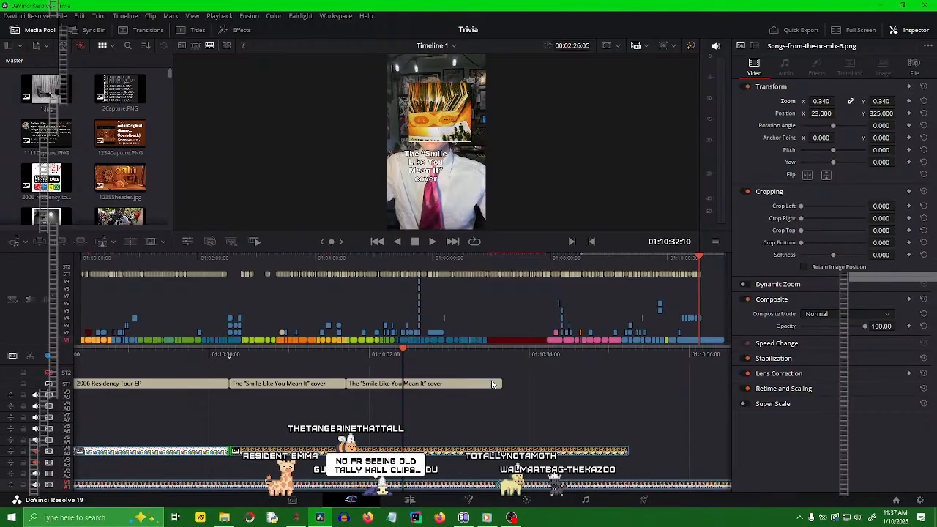
pyautogui.moveTo(425, 357); pyautogui.dragTo(585, 358)
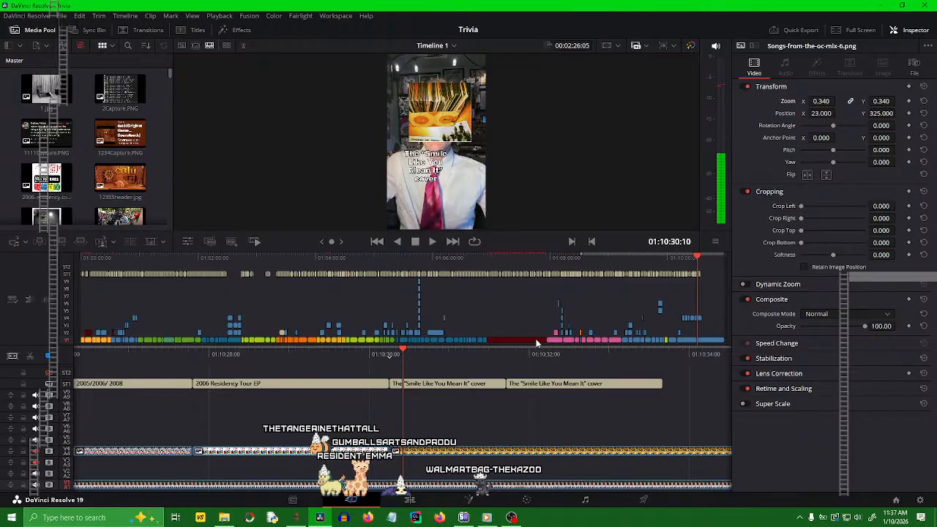
pyautogui.moveTo(524, 357); pyautogui.dragTo(500, 357)
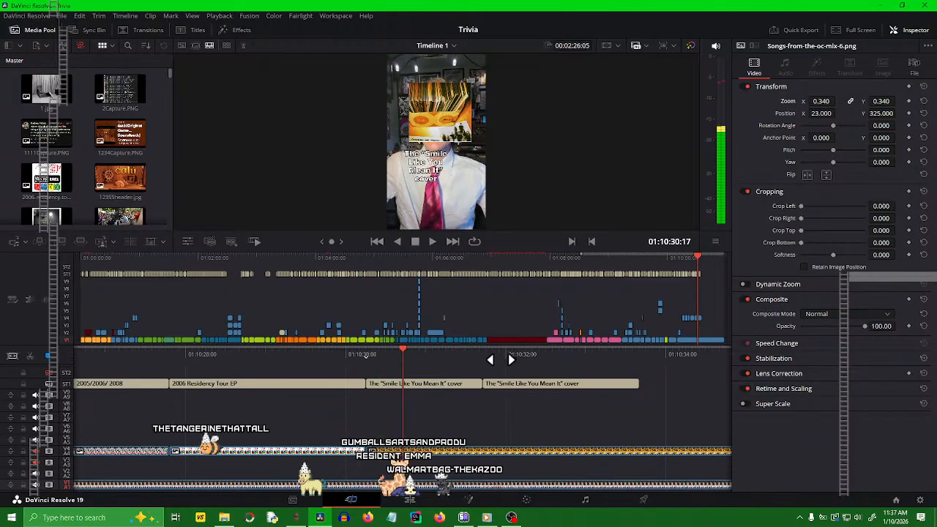
pyautogui.moveTo(454, 363); pyautogui.dragTo(544, 368)
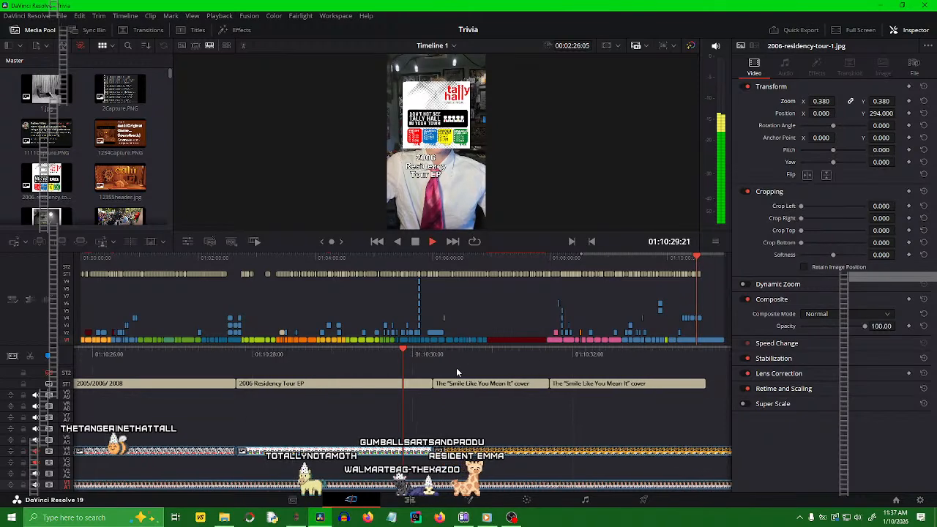
pyautogui.press('space')
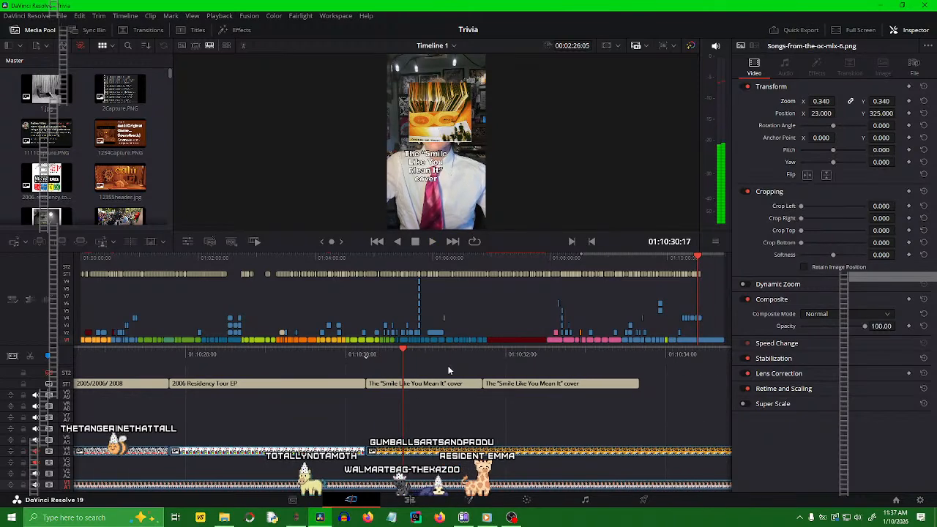
pyautogui.moveTo(447, 365); pyautogui.dragTo(542, 365)
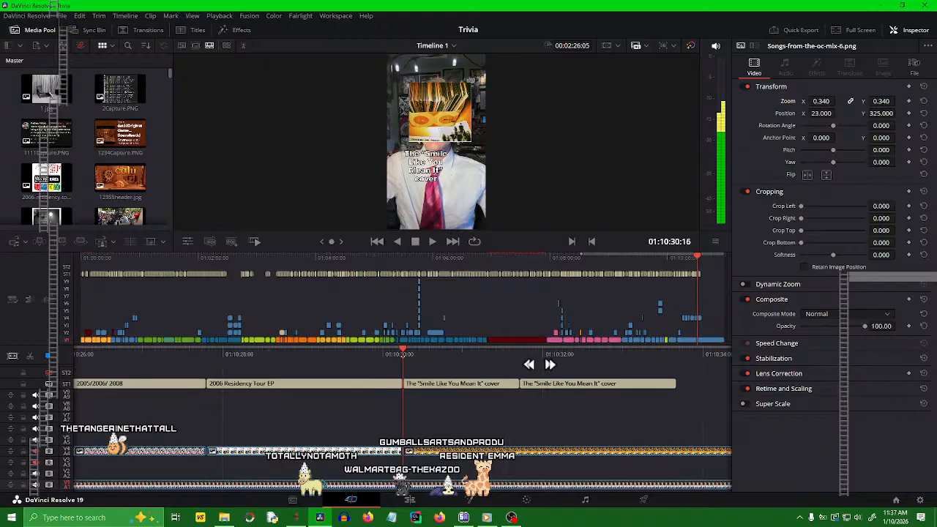
pyautogui.press('space')
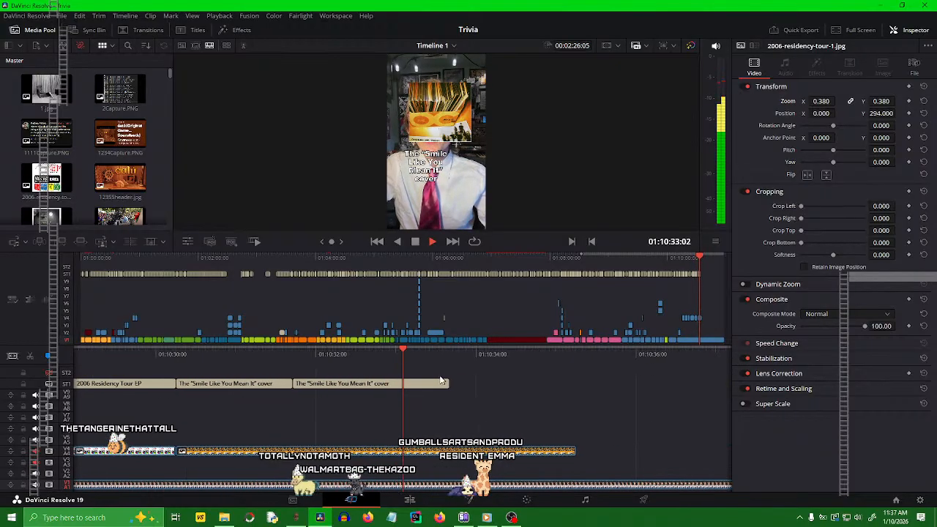
pyautogui.press('space')
pyautogui.press('space')
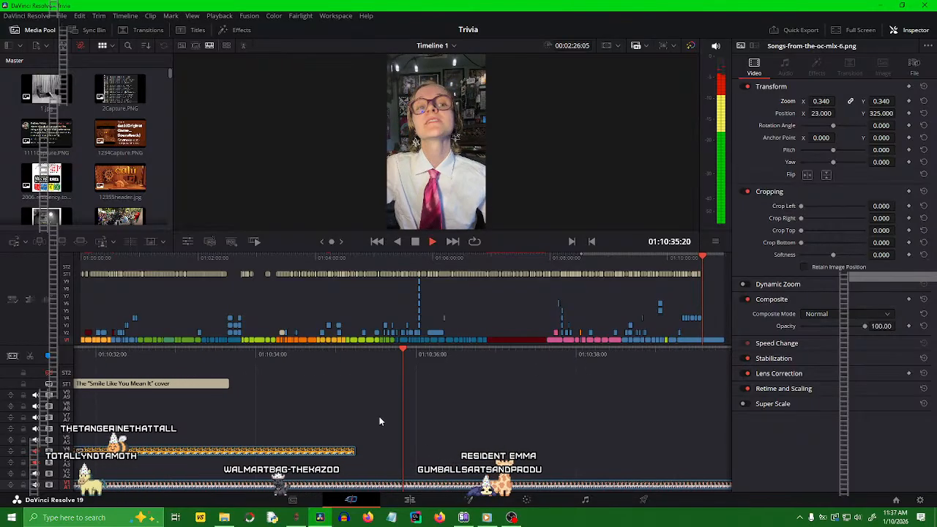
pyautogui.press('space')
# - Trim the end of the Songs-from-the-oc-mix-6.png image back to 01:10:34:19
pyautogui.moveTo(439, 371); pyautogui.dragTo(608, 382)
pyautogui.press('space')
pyautogui.press('space')
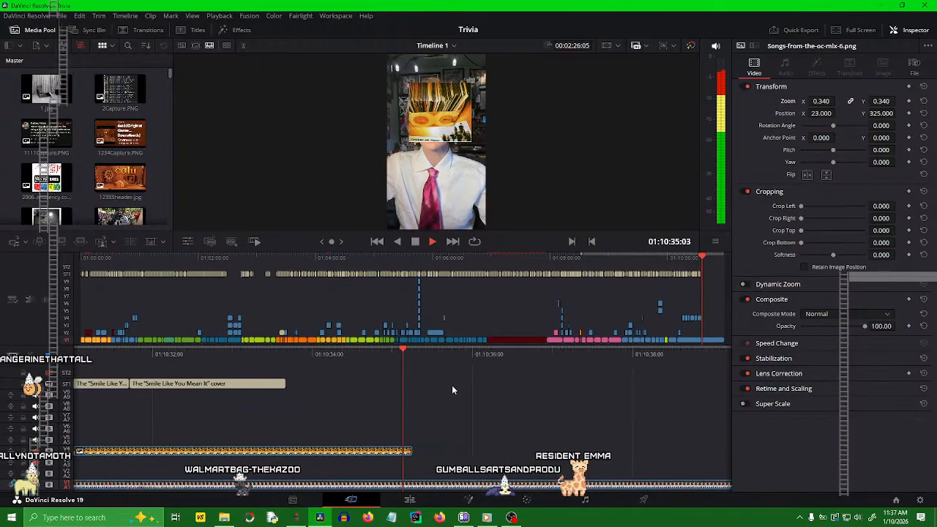
pyautogui.moveTo(507, 357); pyautogui.dragTo(494, 365)
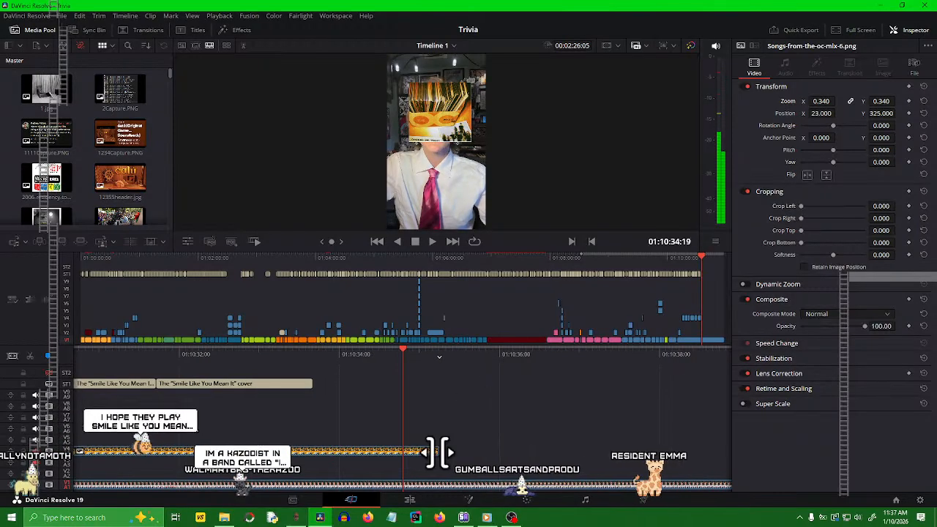
pyautogui.moveTo(428, 450); pyautogui.dragTo(401, 456)
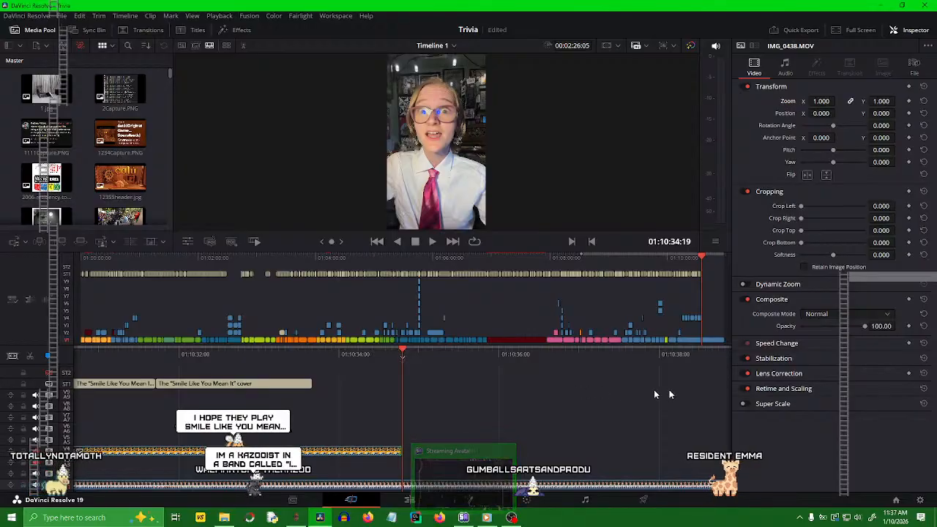
# - Switch to Streaming Avatars, spawn eight stars across the scene for the avatars to catch, and return to DaVinci Resolve
pyautogui.click(460, 517)
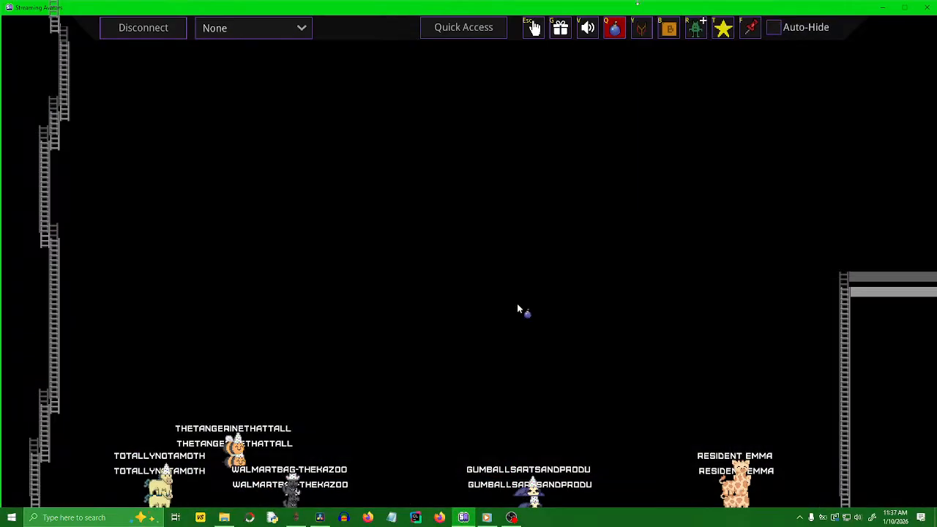
pyautogui.click(721, 28)
pyautogui.click(649, 272)
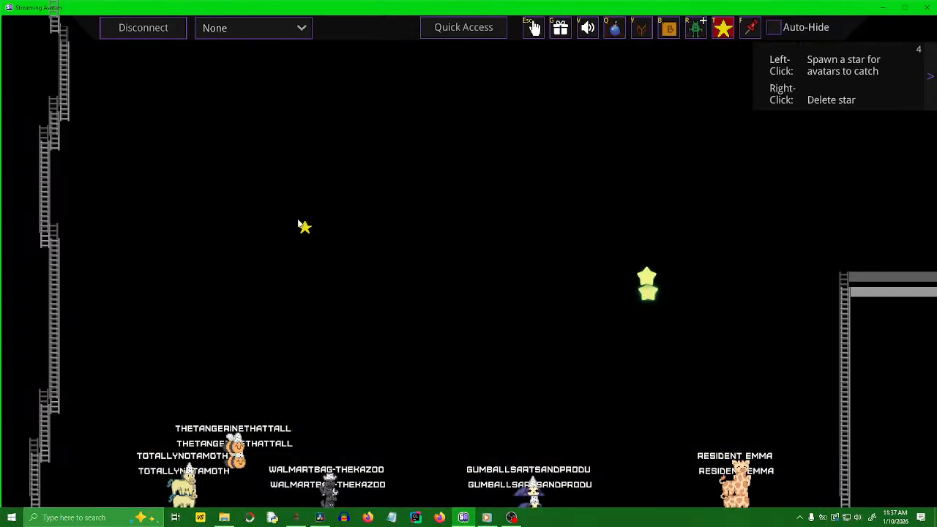
pyautogui.click(263, 206)
pyautogui.click(594, 211)
pyautogui.click(766, 205)
pyautogui.click(539, 149)
pyautogui.click(406, 167)
pyautogui.click(286, 187)
pyautogui.click(523, 141)
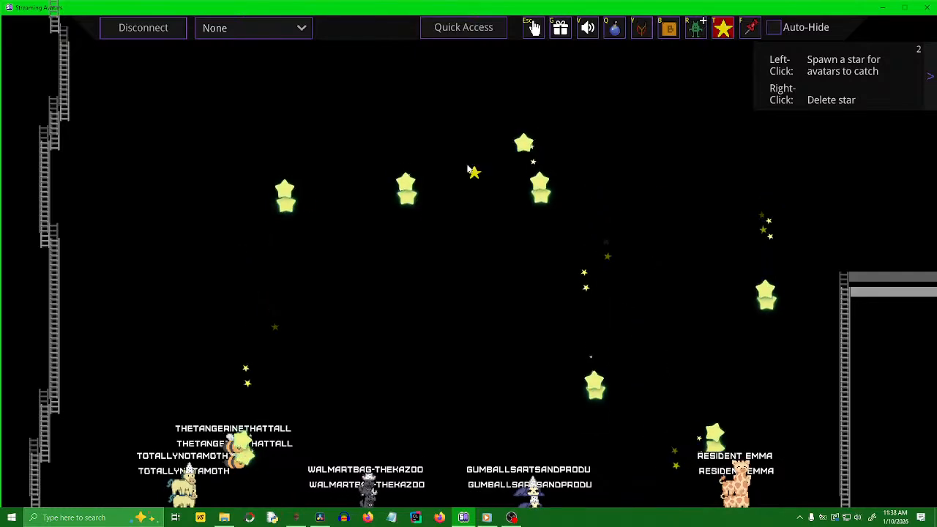
pyautogui.click(884, 9)
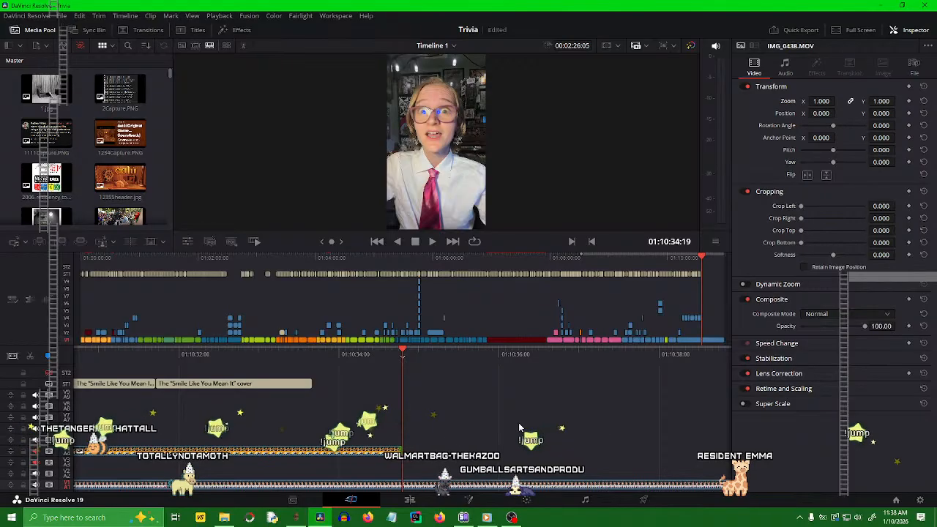
# - Switch to Streaming Avatars, drop about ten bombs across the upper part of the scene, and return to DaVinci Resolve
pyautogui.click(465, 518)
pyautogui.click(614, 28)
pyautogui.click(351, 143)
pyautogui.click(198, 145)
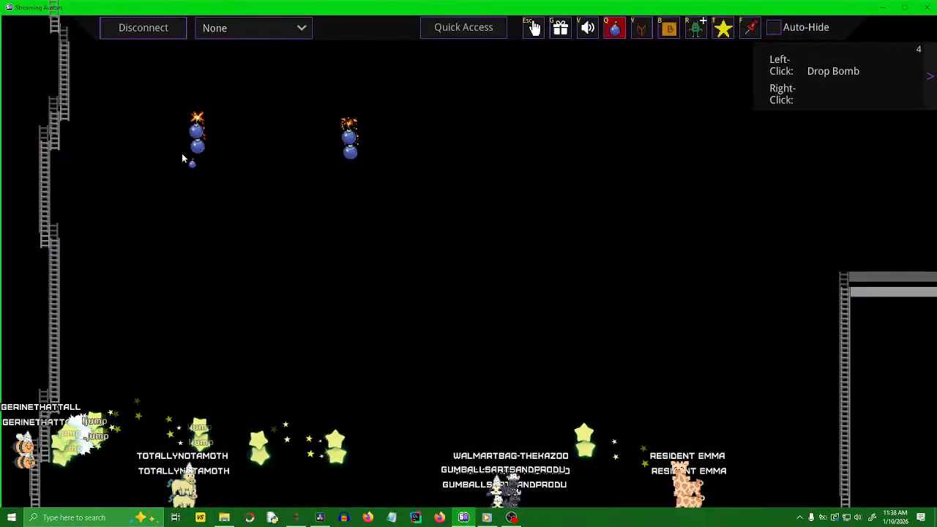
pyautogui.click(176, 144)
pyautogui.click(136, 112)
pyautogui.click(431, 61)
pyautogui.click(554, 66)
pyautogui.click(683, 59)
pyautogui.click(363, 112)
pyautogui.click(114, 112)
pyautogui.click(331, 111)
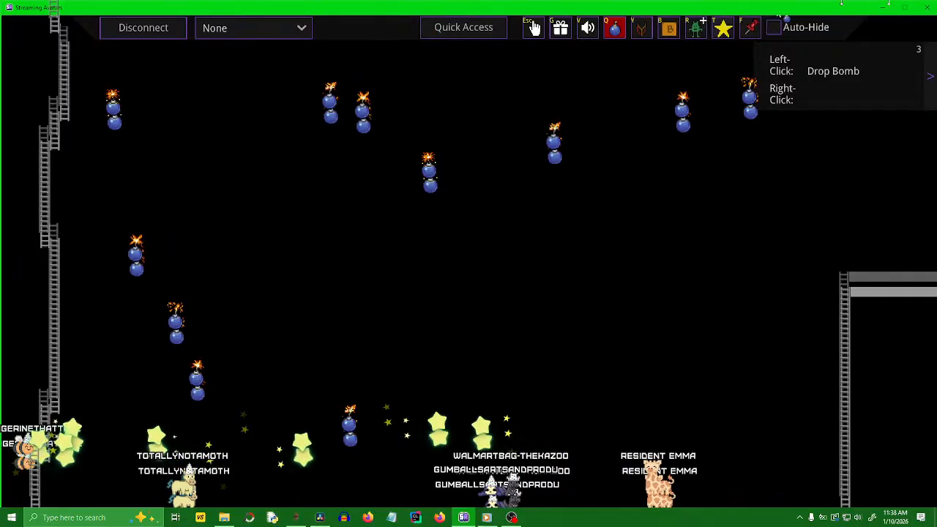
pyautogui.click(883, 8)
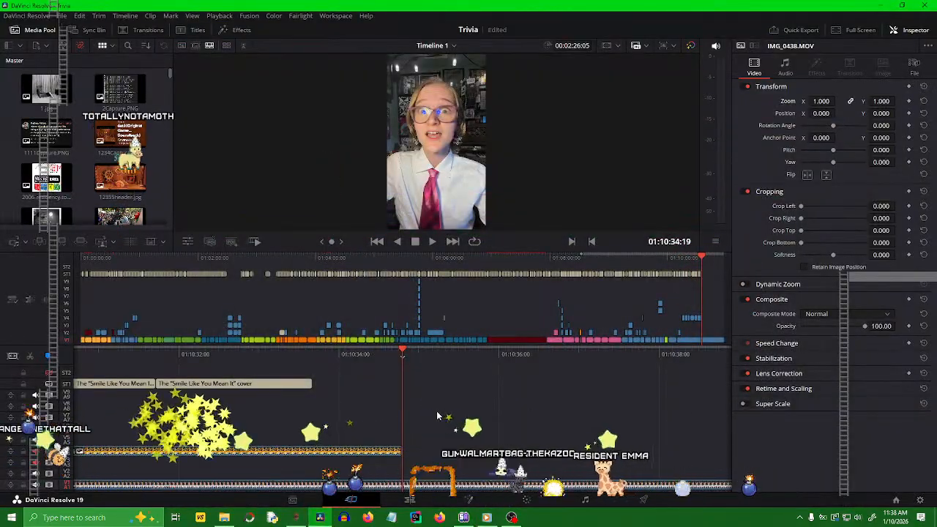
# - Play back the end of the Songs-from-the-oc-mix-6.png image to check its trimmed end against the speech
pyautogui.moveTo(464, 356); pyautogui.dragTo(610, 368)
pyautogui.press('space')
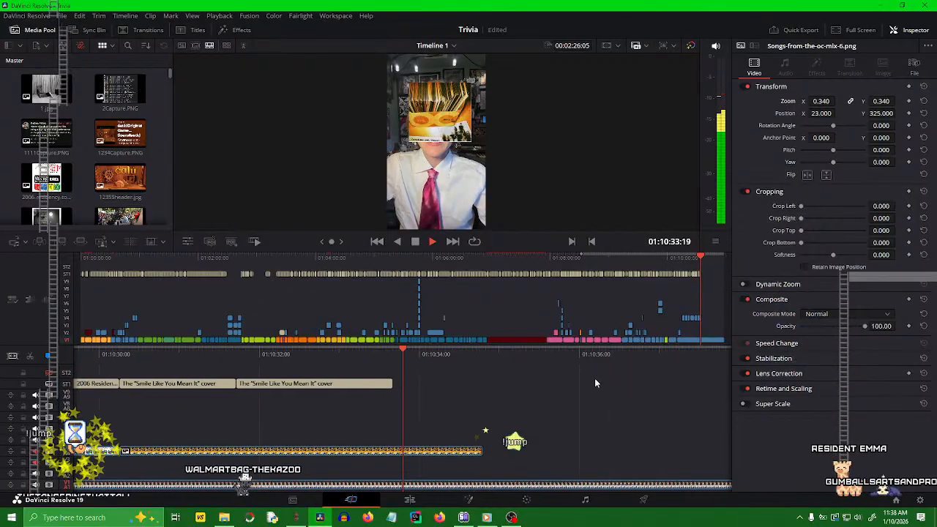
pyautogui.press('space')
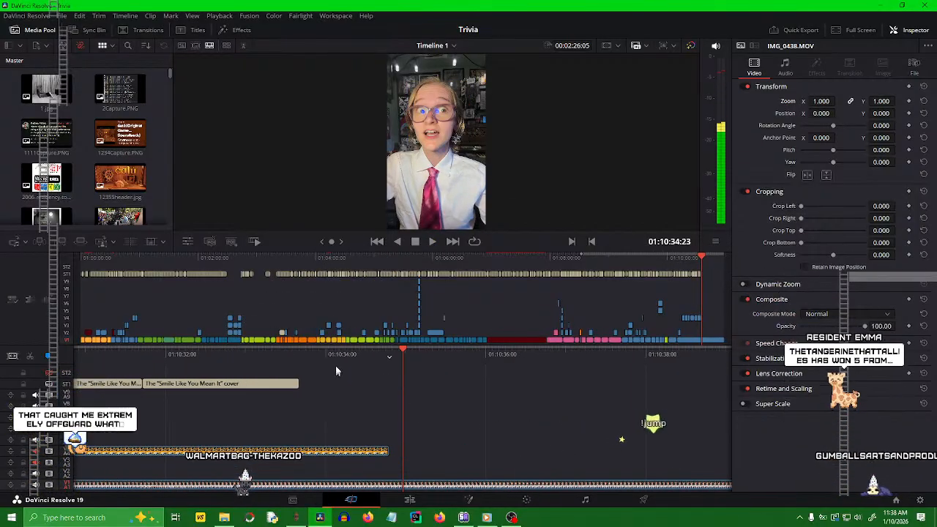
# - Play back the two "Smile Like You Mean It" cover captions to check their timing against the speech
pyautogui.moveTo(353, 358); pyautogui.dragTo(755, 383)
pyautogui.press('space')
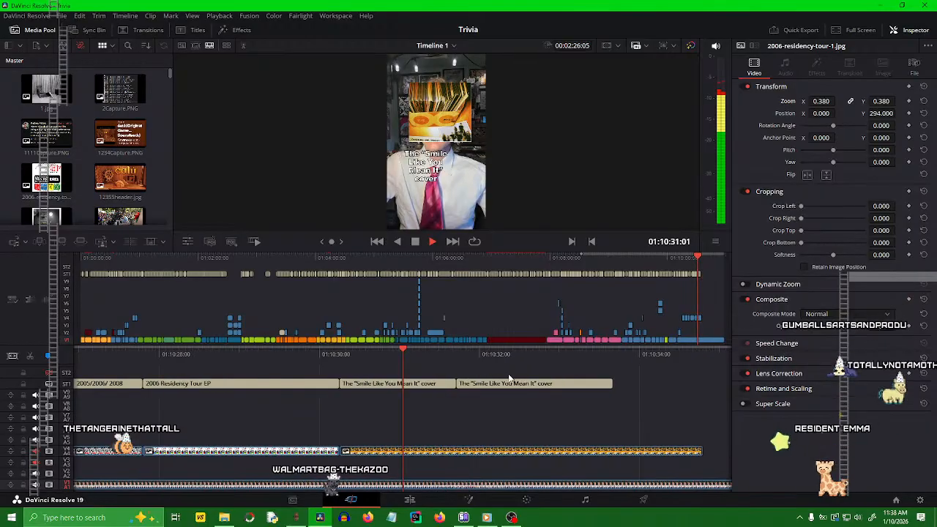
pyautogui.press('space')
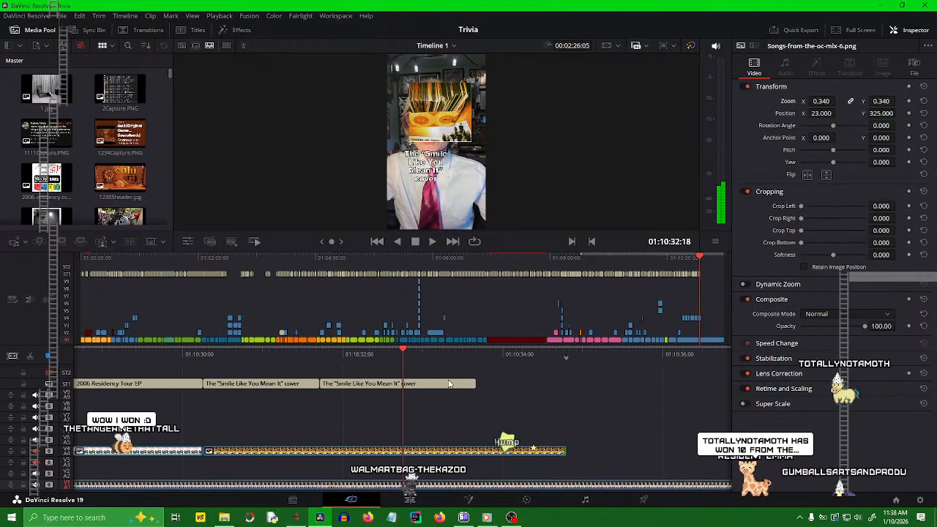
pyautogui.moveTo(357, 348); pyautogui.dragTo(506, 374)
pyautogui.press('space')
pyautogui.press('space')
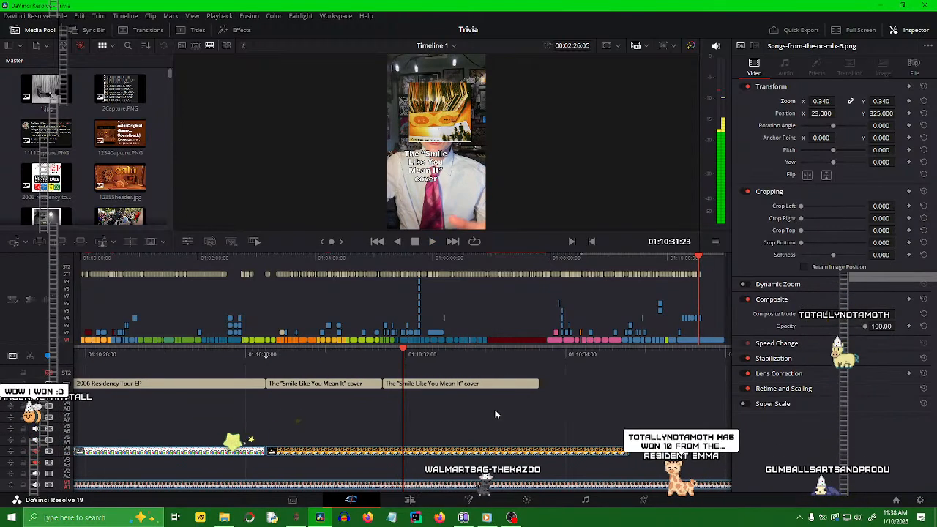
# - Replace the text of the second "Smile Like You Mean It" cover caption with "is featured on", with "on" on its own line
pyautogui.click(466, 383)
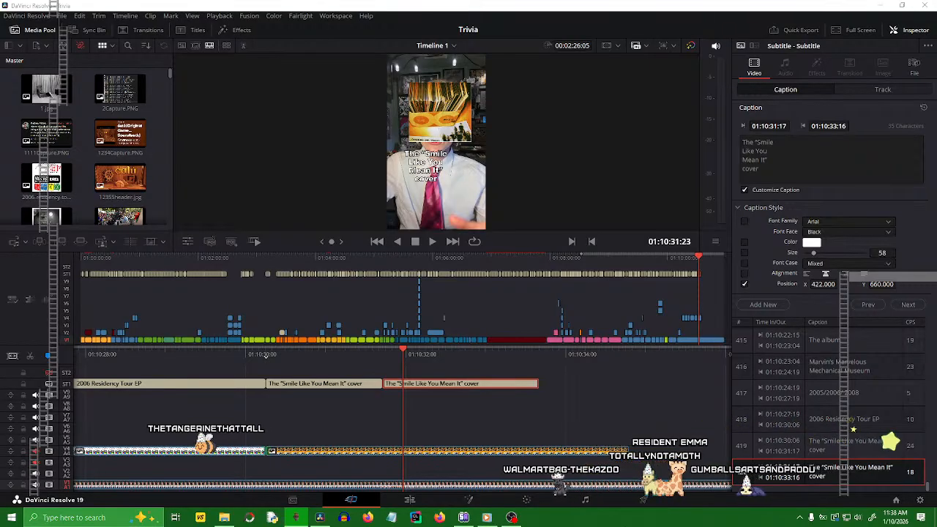
pyautogui.click(765, 160)
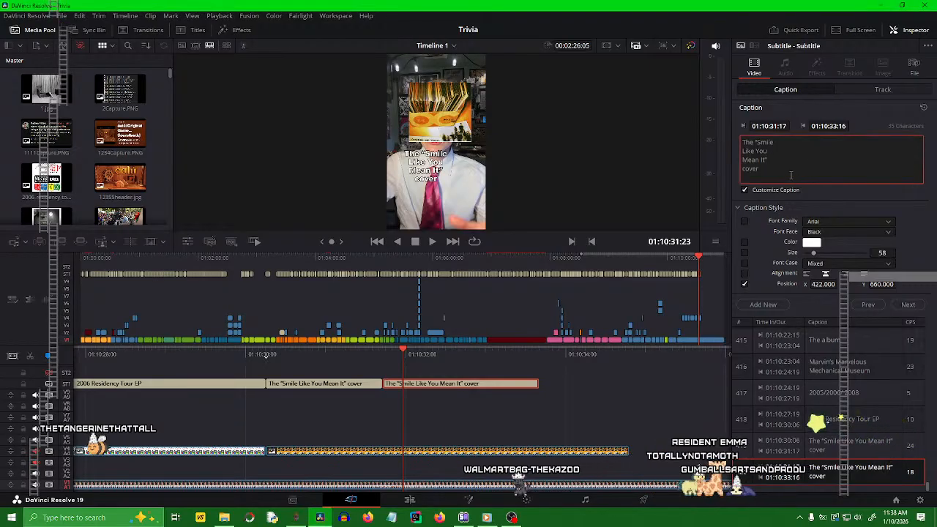
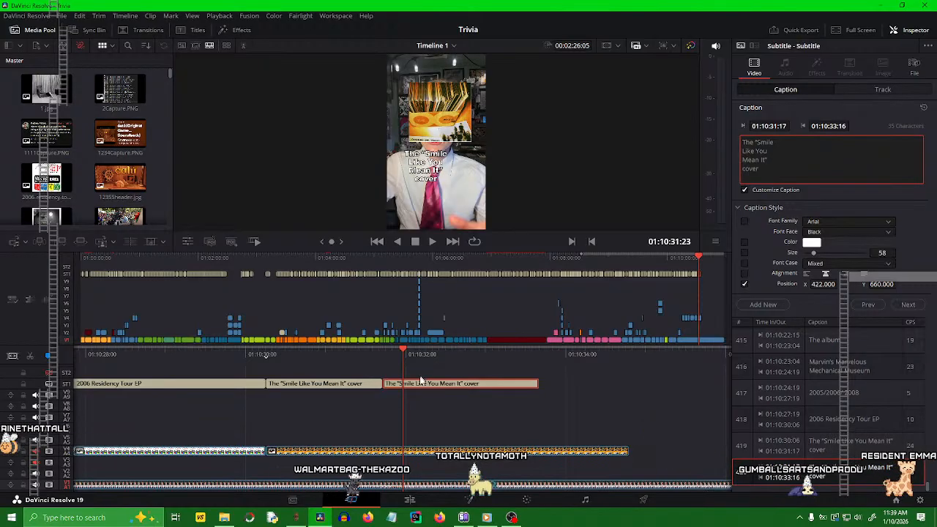
pyautogui.moveTo(468, 354); pyautogui.dragTo(588, 369)
pyautogui.click(502, 407)
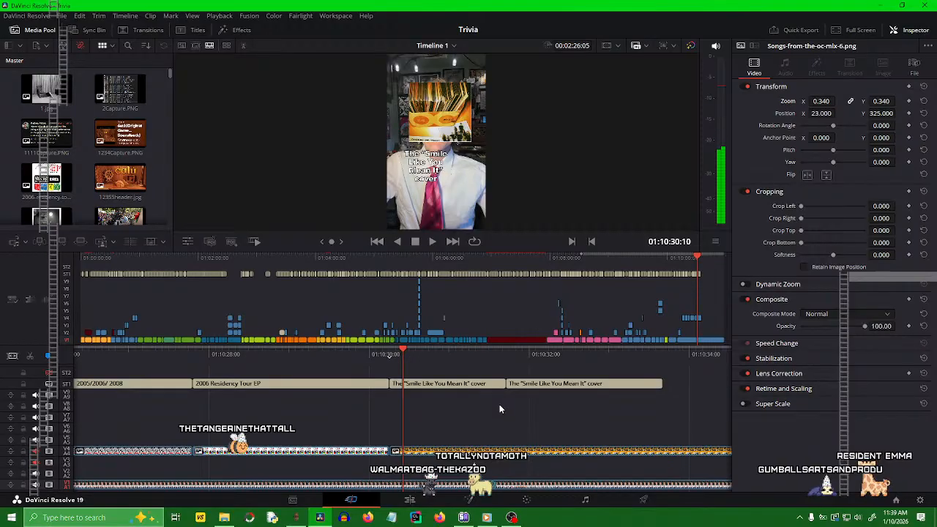
pyautogui.press('space')
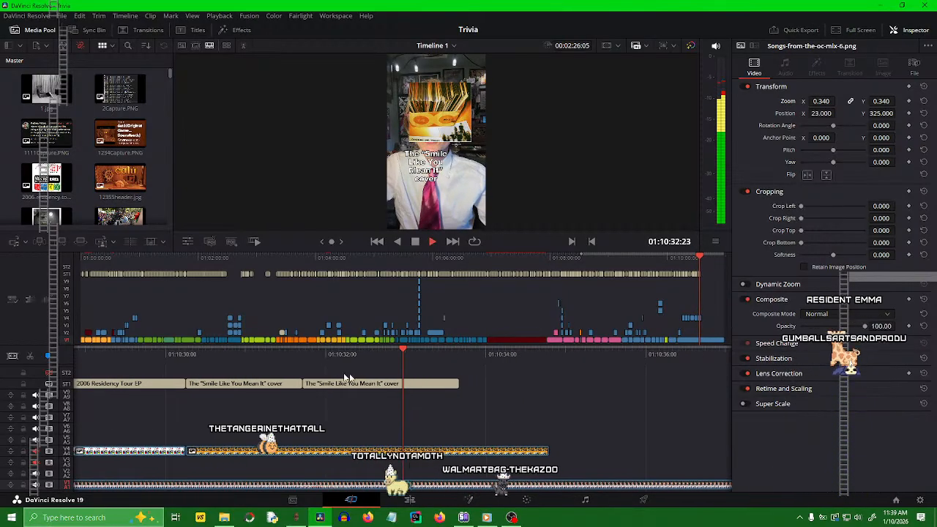
pyautogui.click(336, 384)
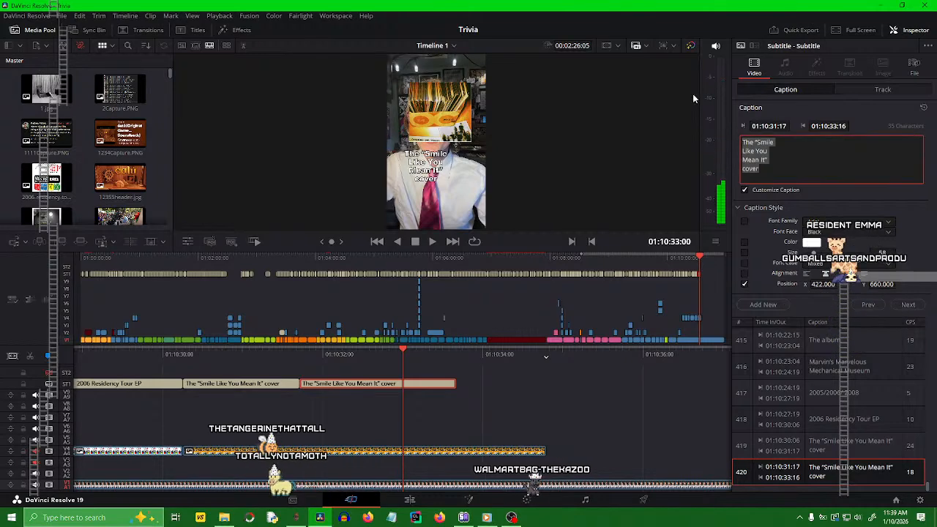
pyautogui.write('is featured on Music from')
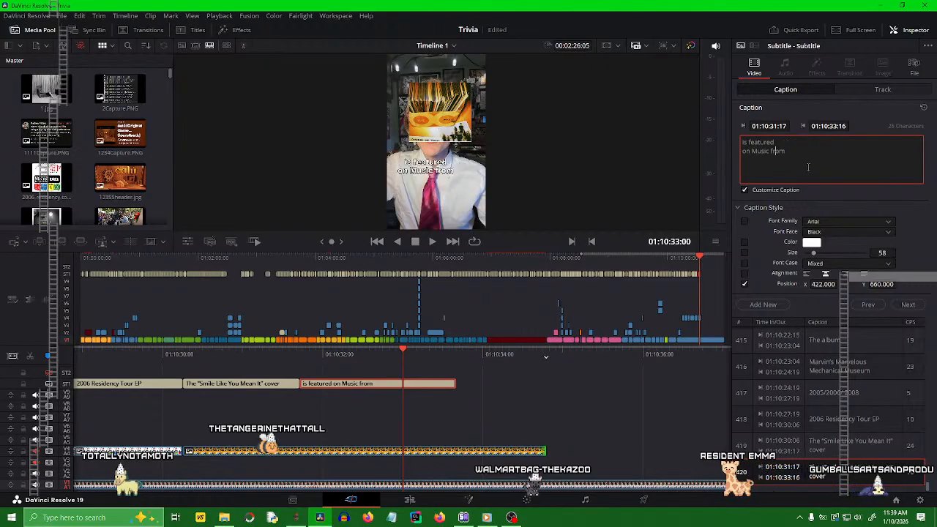
pyautogui.press('Return')
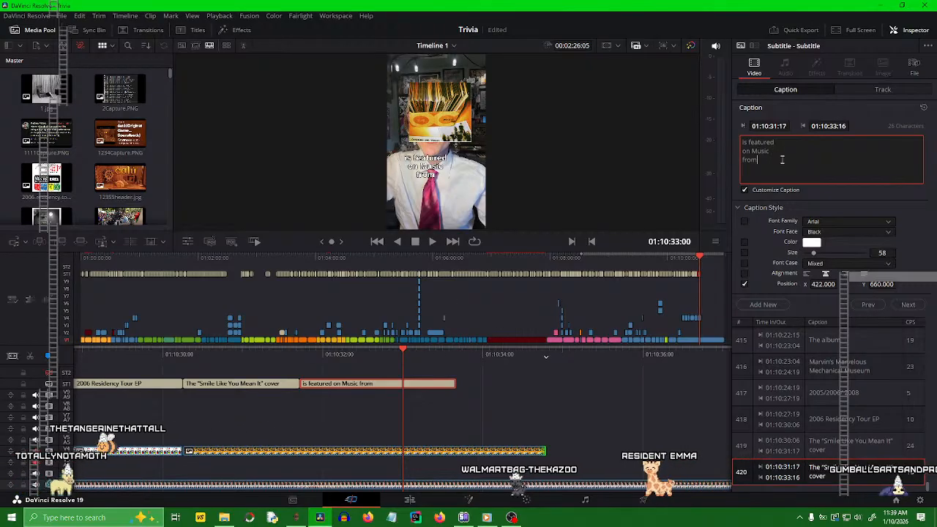
pyautogui.moveTo(808, 166); pyautogui.dragTo(751, 152)
pyautogui.press('BackSpace')
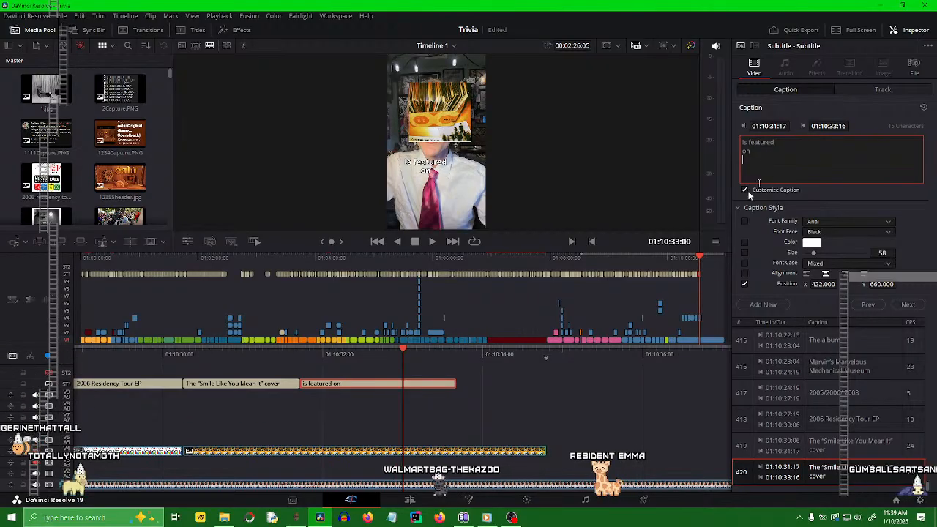
# - Check the caption against the speech and extend its text to "is featured on the", with "on the" on the second line
pyautogui.moveTo(318, 355); pyautogui.dragTo(592, 361)
pyautogui.press('space')
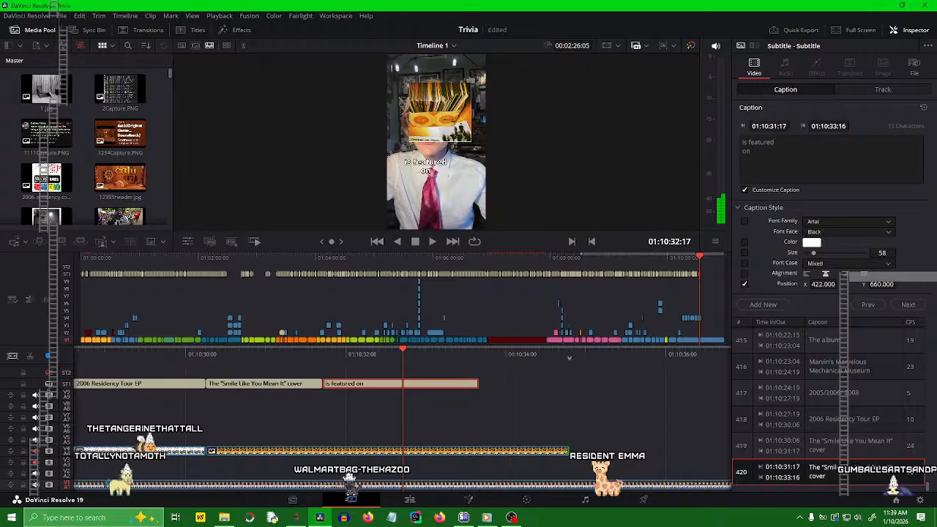
pyautogui.moveTo(453, 359); pyautogui.dragTo(738, 371)
pyautogui.press('space')
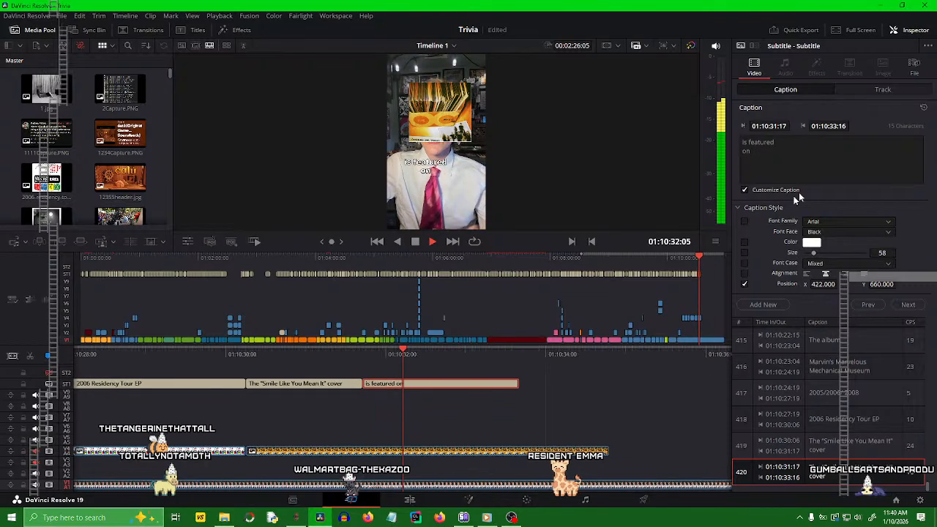
pyautogui.press('space')
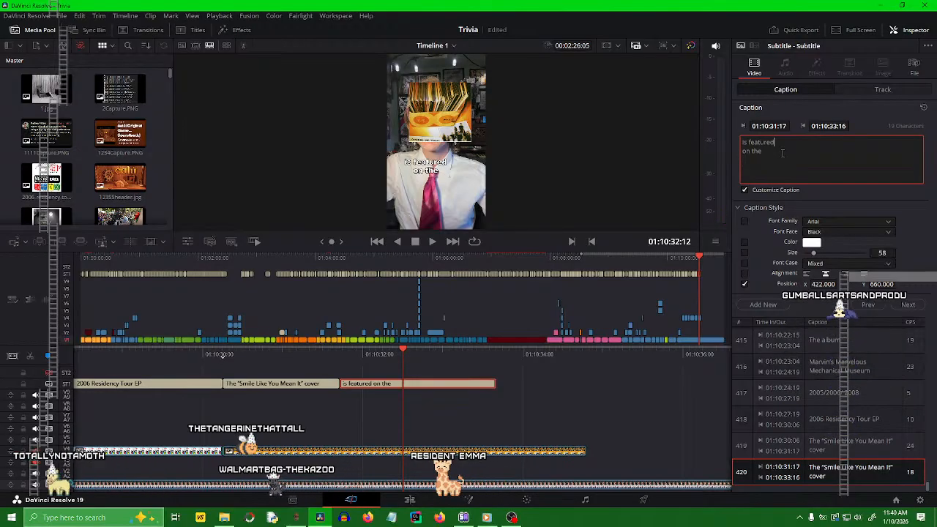
pyautogui.press('Down')
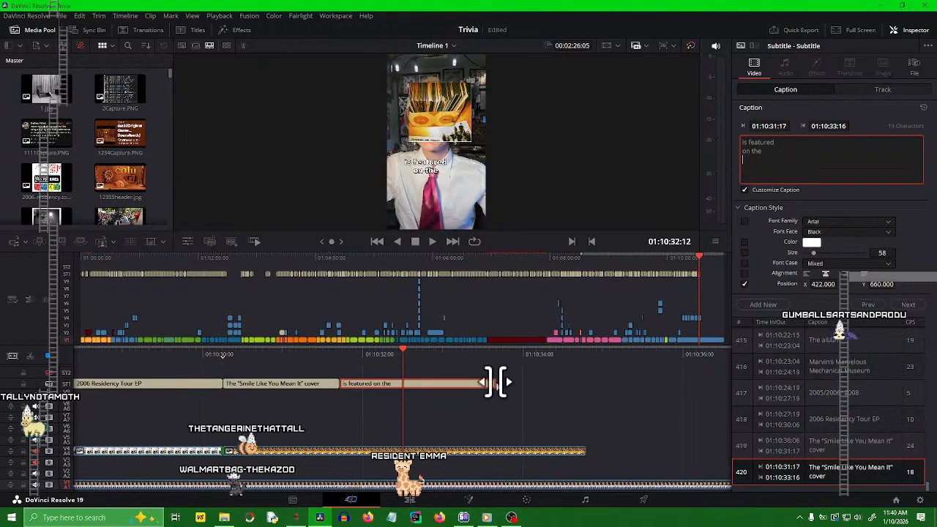
# - Split the "is featured on the" caption at 01:10:32:13, where that phrase ends in the speech
pyautogui.click(470, 367)
pyautogui.moveTo(442, 356); pyautogui.dragTo(618, 358)
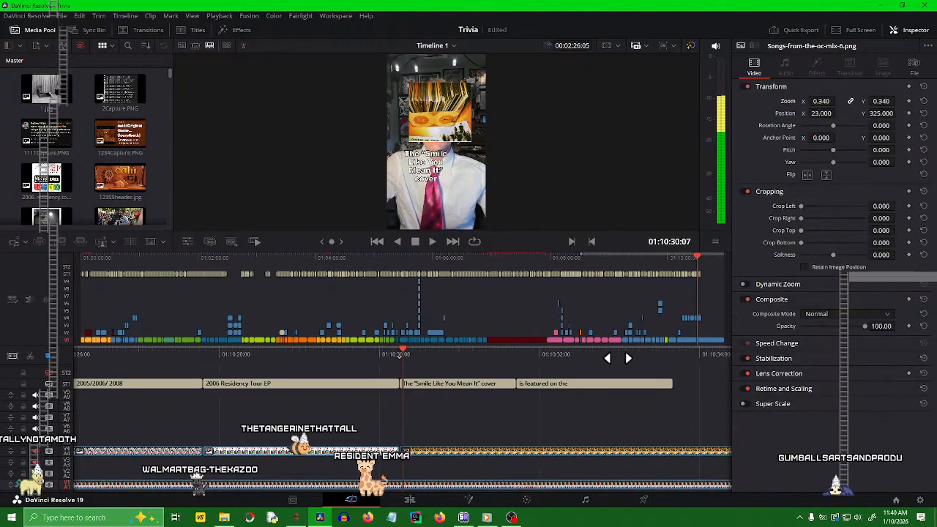
pyautogui.press('space')
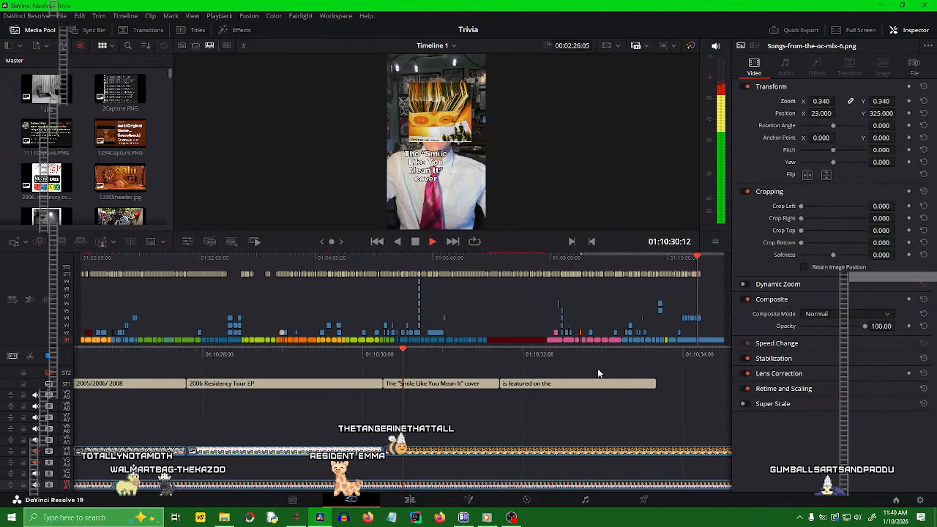
pyautogui.moveTo(390, 358)
pyautogui.mouseDown()
pyautogui.moveTo(598, 368)
pyautogui.moveTo(533, 382)
pyautogui.moveTo(403, 362)
pyautogui.mouseUp()
pyautogui.click(454, 384)
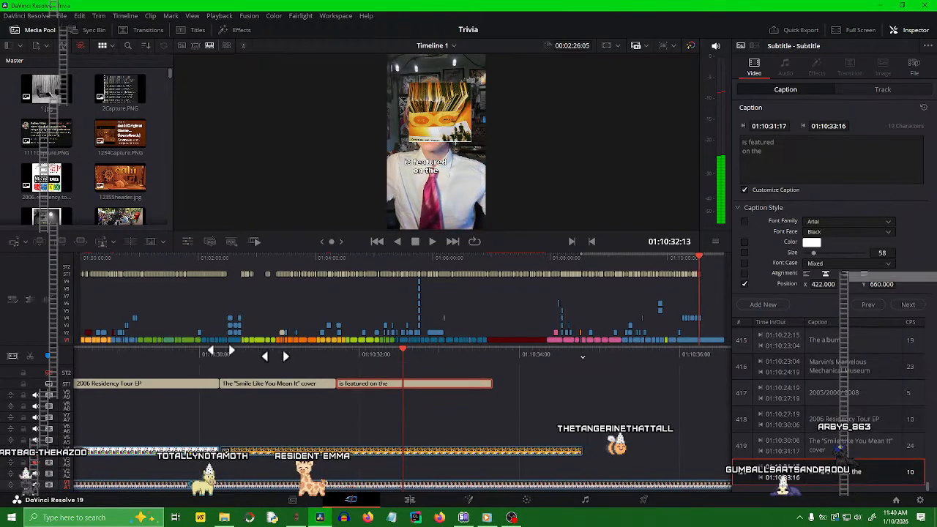
pyautogui.moveTo(319, 358); pyautogui.dragTo(534, 388)
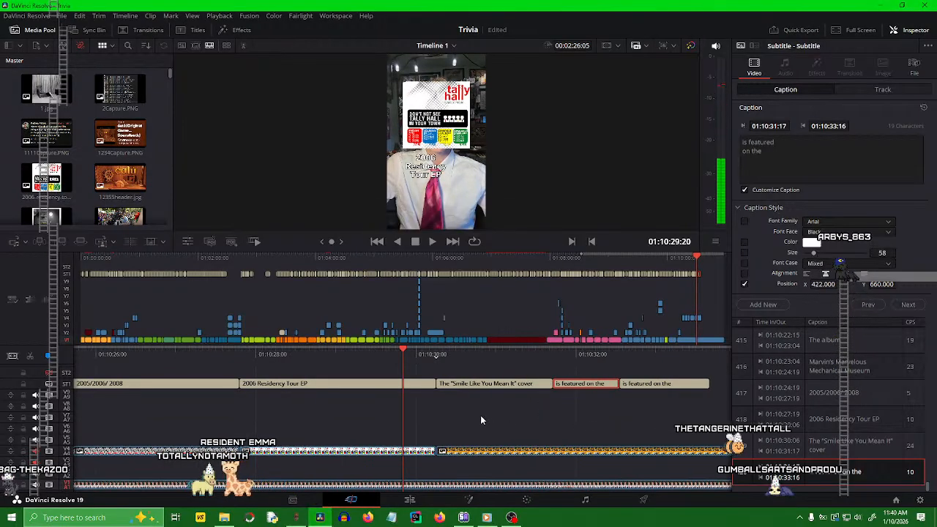
# - Replace the text of the second "is featured on the" caption with "The O.C. Mix 6: Covering Our Tracks, 2006"
pyautogui.click(562, 333)
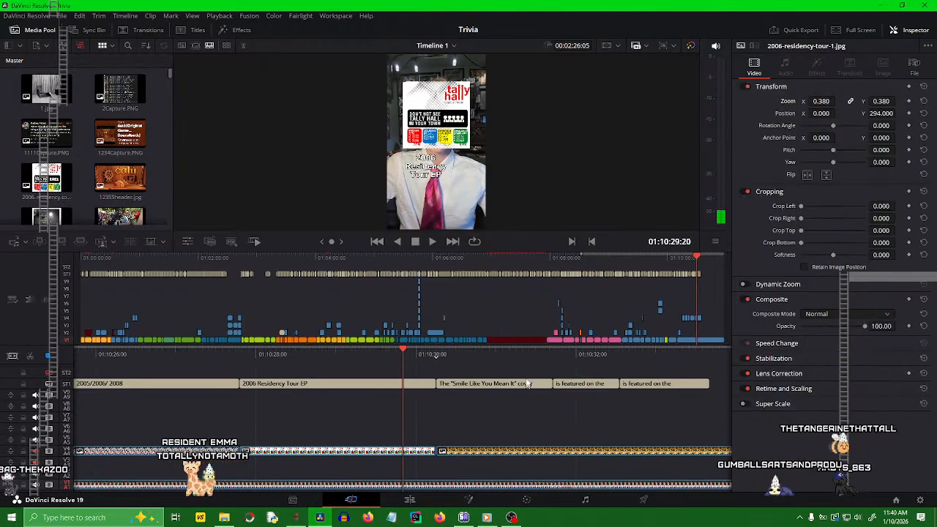
pyautogui.moveTo(533, 352); pyautogui.dragTo(517, 351)
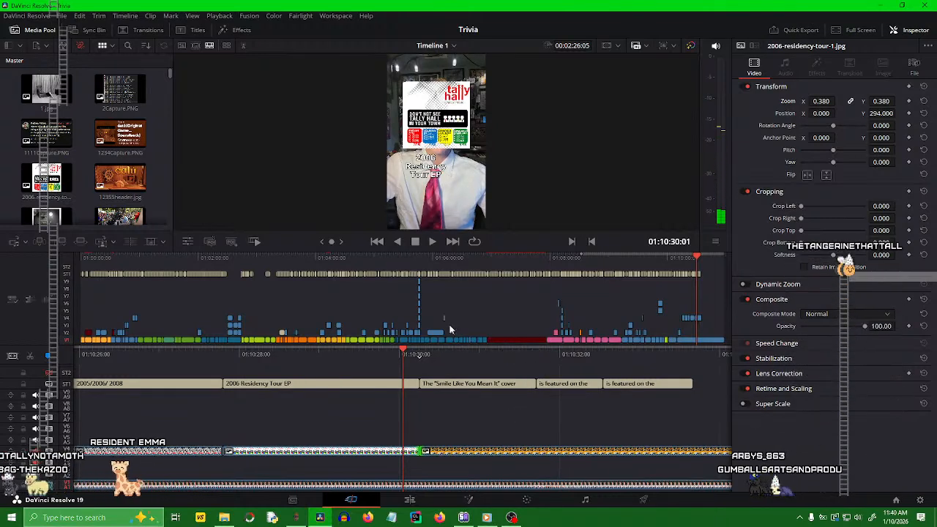
pyautogui.press('space')
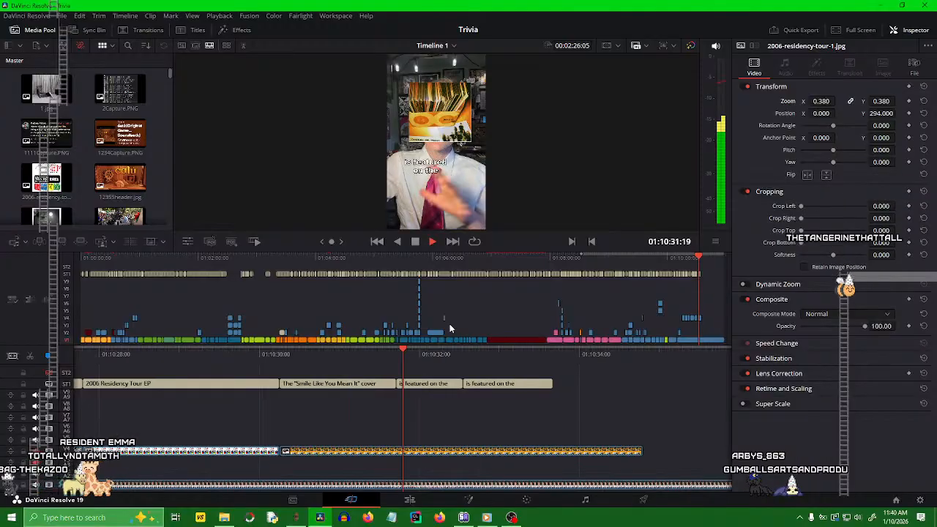
pyautogui.click(408, 382)
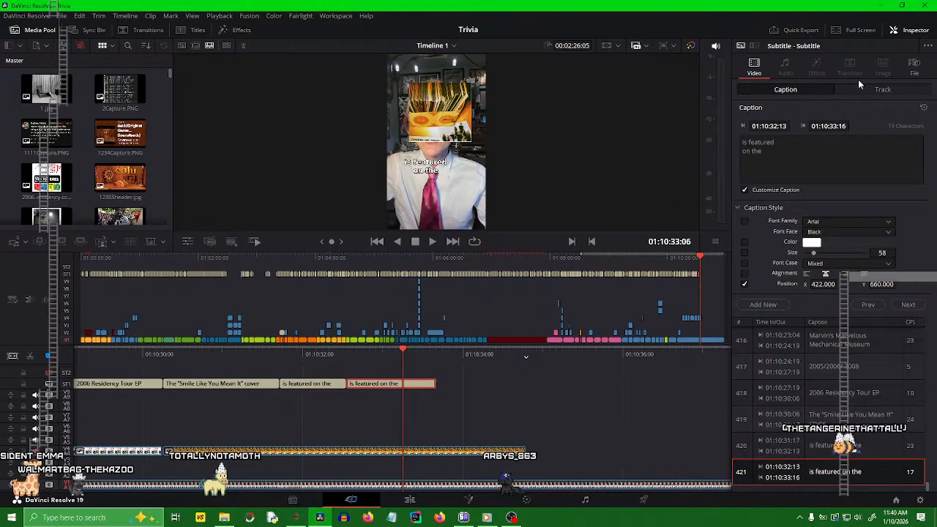
pyautogui.click(776, 150)
pyautogui.hotkey('ctrl', 'a')
pyautogui.write('The O.C. Mix 6: Covering Our Tracks, 2006')
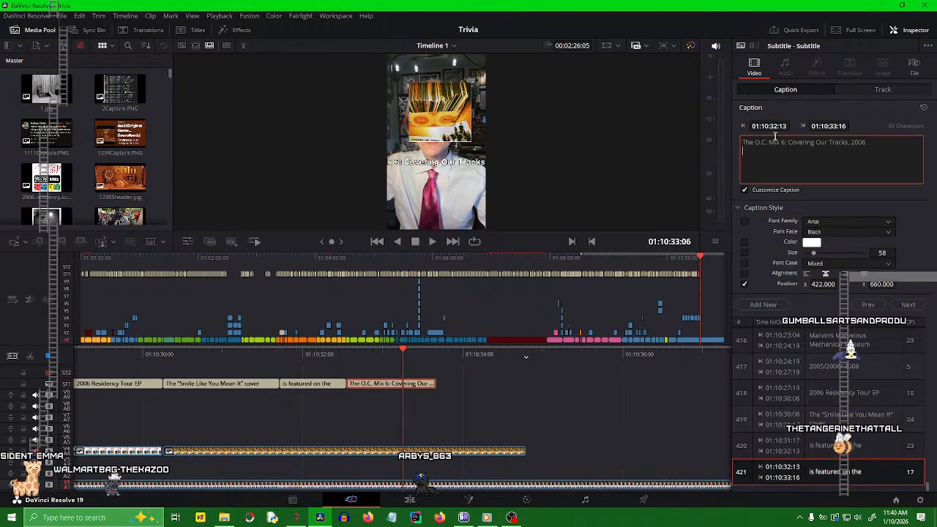
# - Break the O.C. Mix caption into five lines: "The O.C.", "Mix 6:", "Covering", "Our Tracks," and "2006"
pyautogui.moveTo(483, 348); pyautogui.dragTo(492, 356)
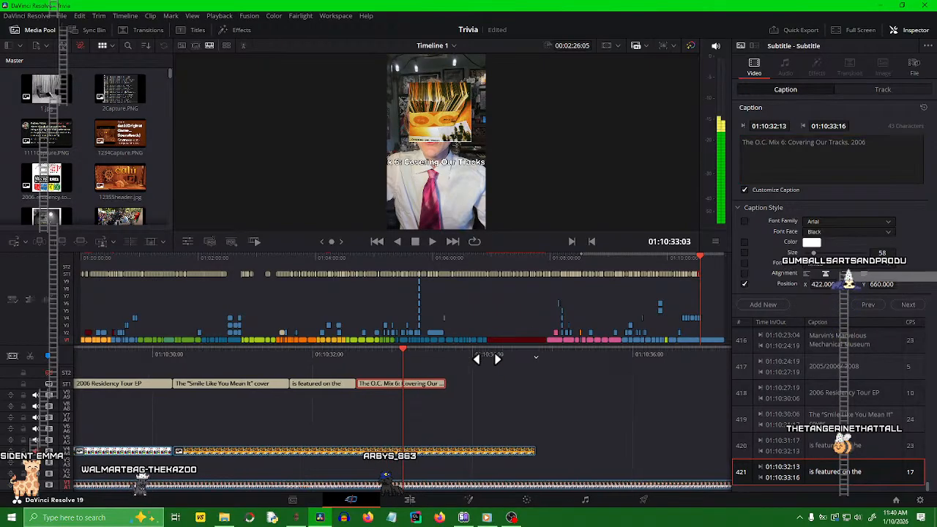
pyautogui.click(774, 144)
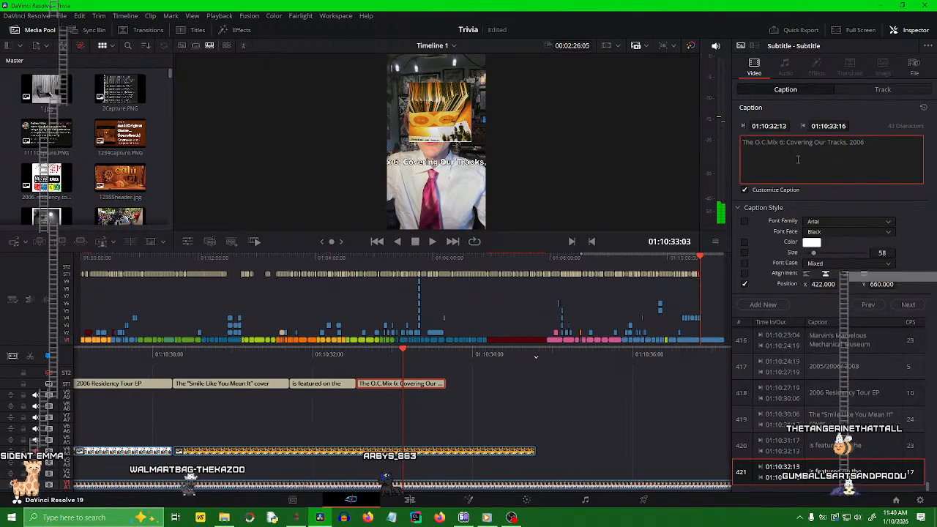
pyautogui.press('Return')
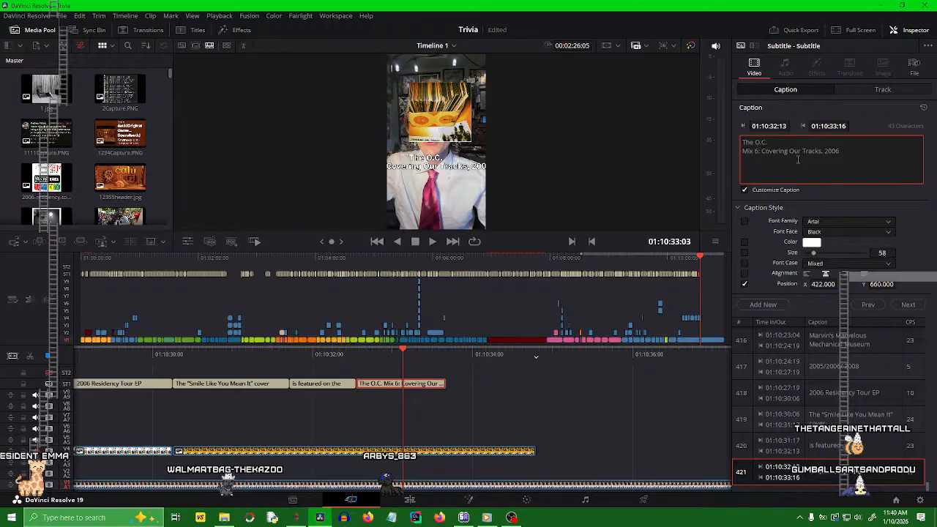
pyautogui.hotkey('ctrl', 'Right')
pyautogui.hotkey('ctrl', 'Right')
pyautogui.press('Return')
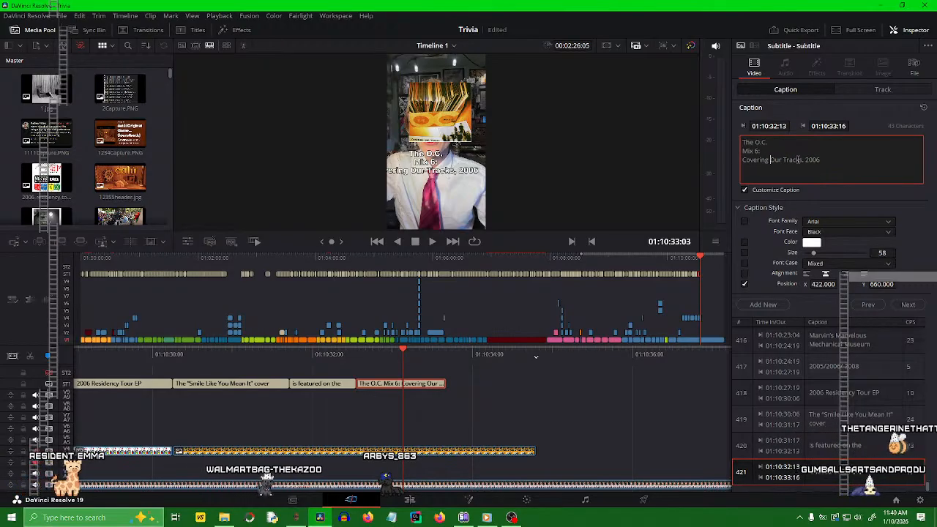
pyautogui.press('Return')
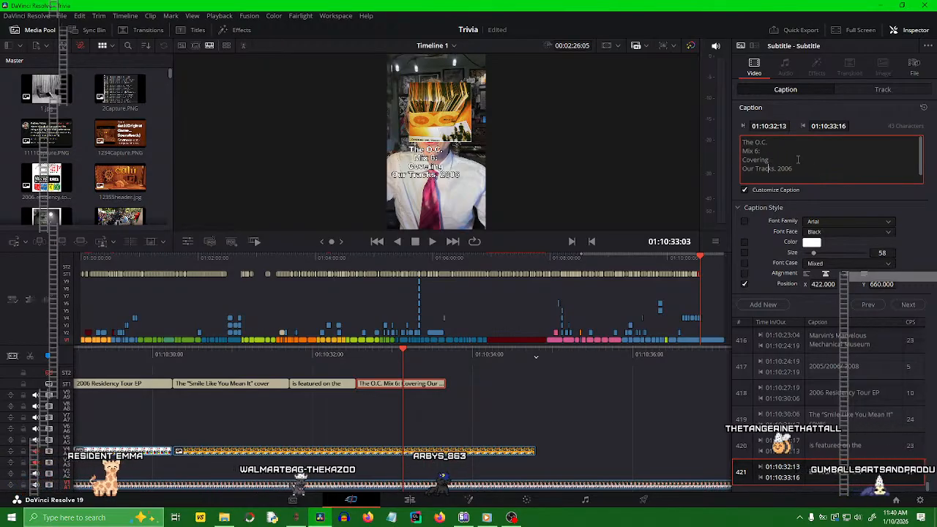
pyautogui.hotkey('ctrl', 'Right')
pyautogui.press('BackSpace')
pyautogui.press('BackSpace')
pyautogui.press('Return')
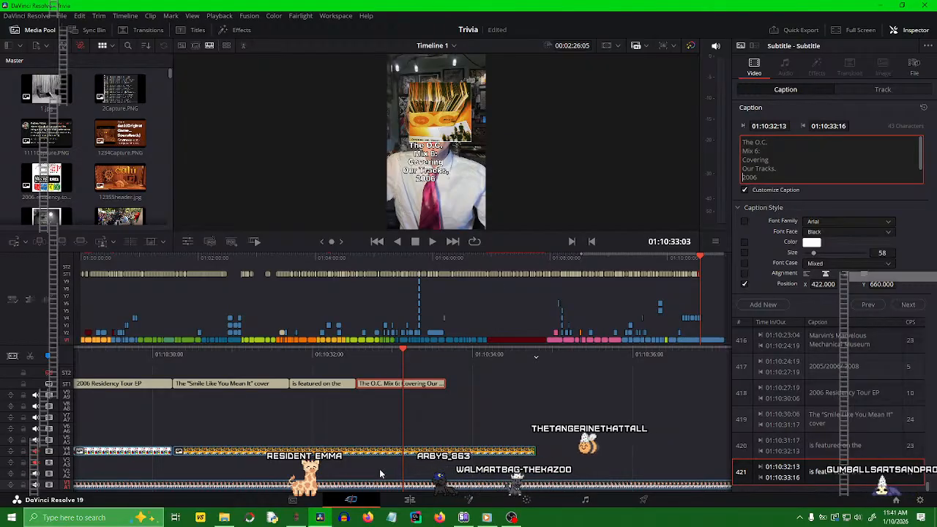
# - Extend the O.C. Mix caption's end to 01:10:34:10 and split the caption at 01:10:33:06
pyautogui.moveTo(437, 379); pyautogui.dragTo(503, 378)
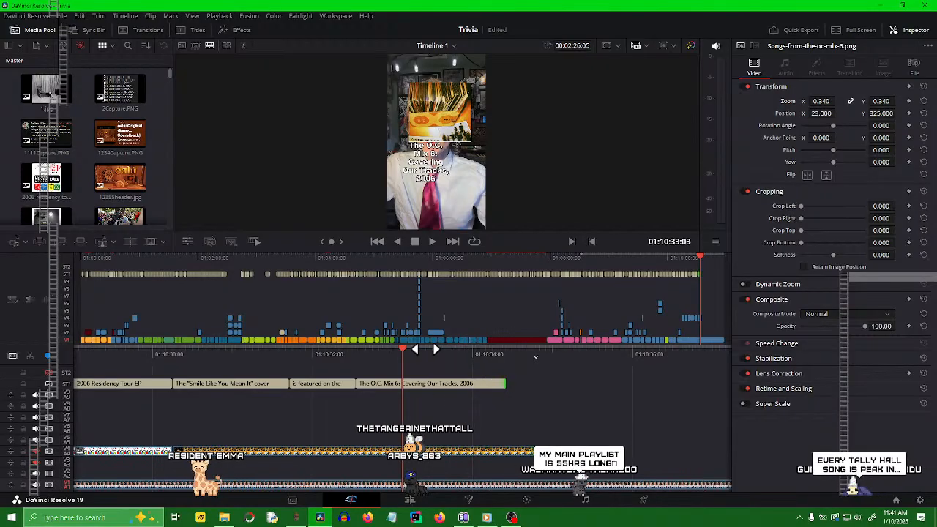
pyautogui.moveTo(426, 349); pyautogui.dragTo(503, 363)
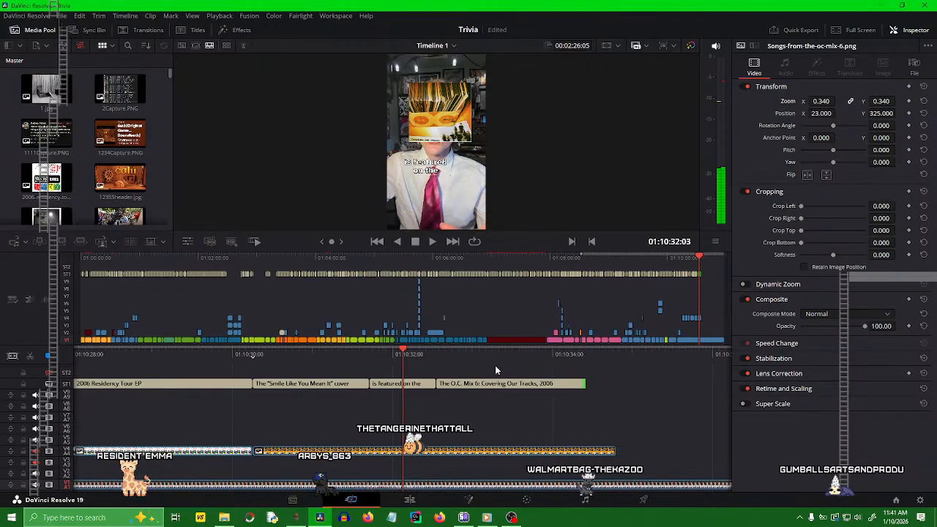
pyautogui.moveTo(478, 376); pyautogui.dragTo(431, 387)
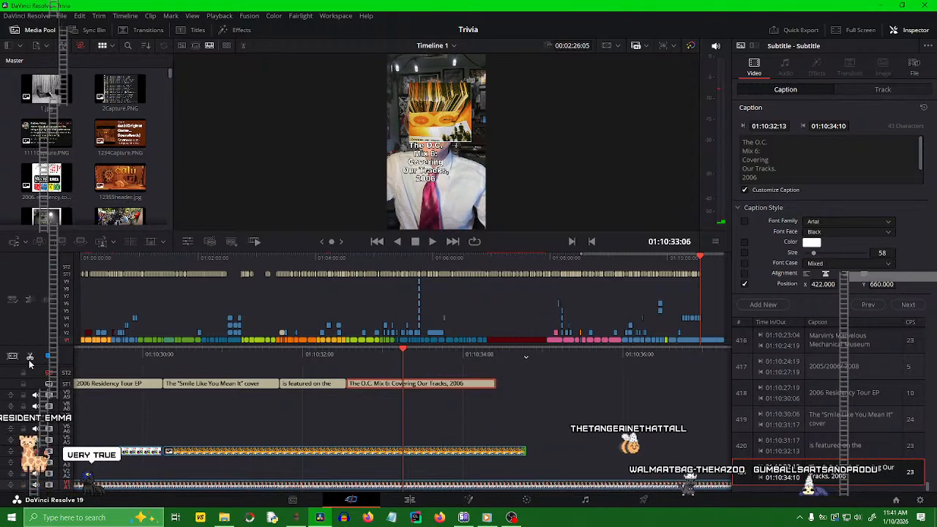
pyautogui.hotkey('ctrl', 'b')
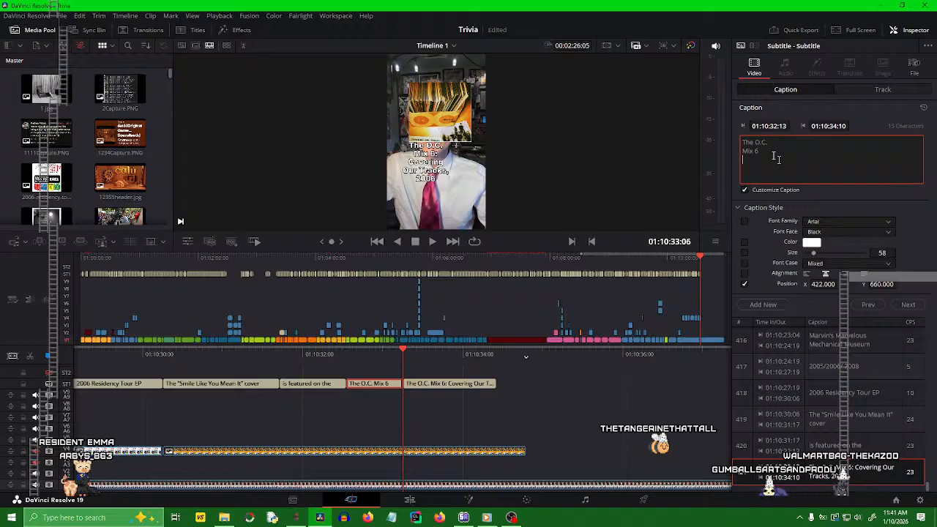
# - Delete the "The O.C." and "Mix 6:" lines from the second O.C. Mix caption, leaving "Covering Our Tracks, 2006"
pyautogui.click(598, 394)
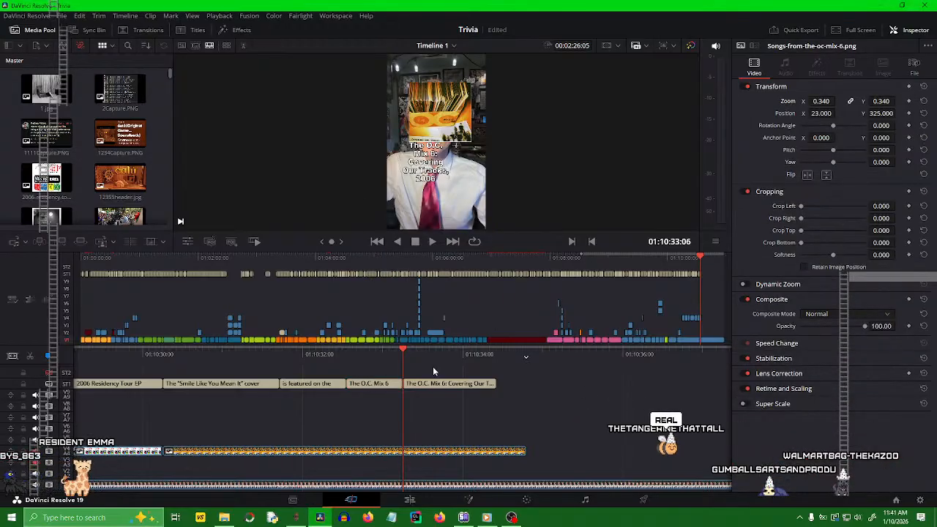
pyautogui.moveTo(435, 355); pyautogui.dragTo(467, 354)
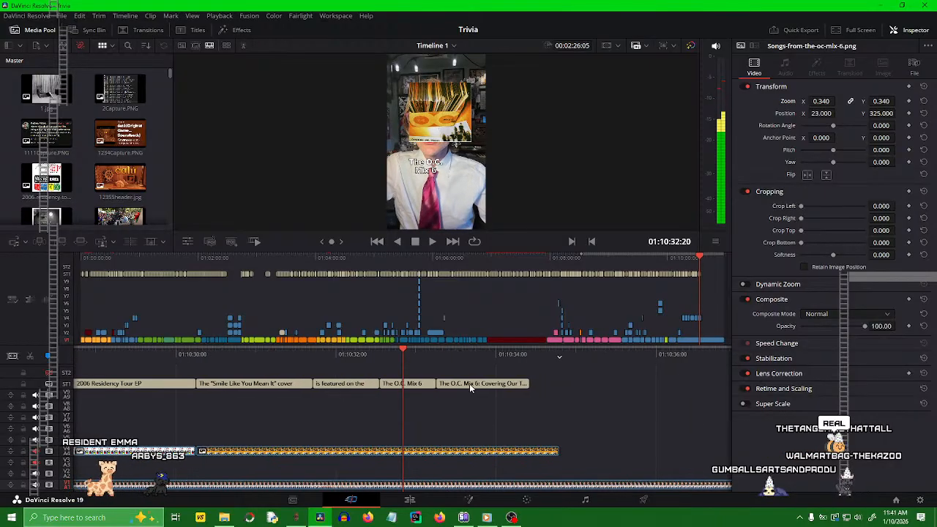
pyautogui.click(469, 384)
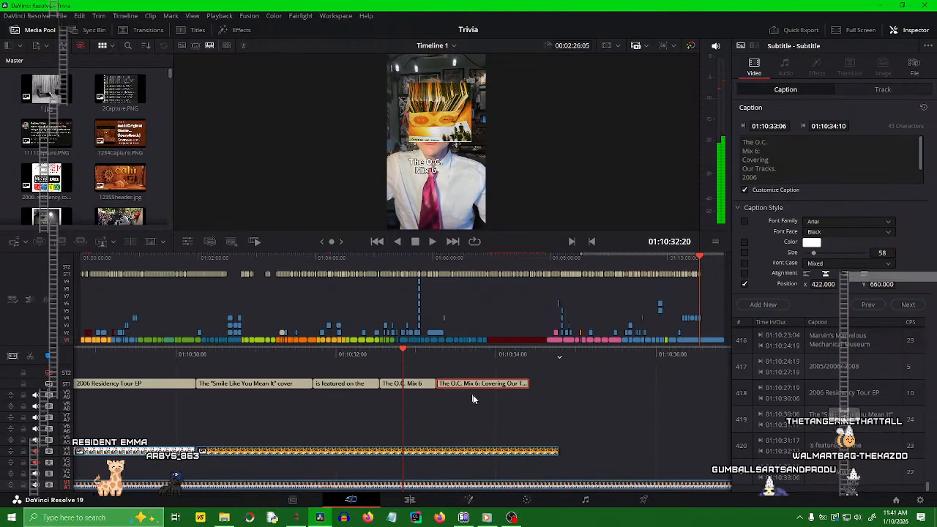
pyautogui.click(743, 159)
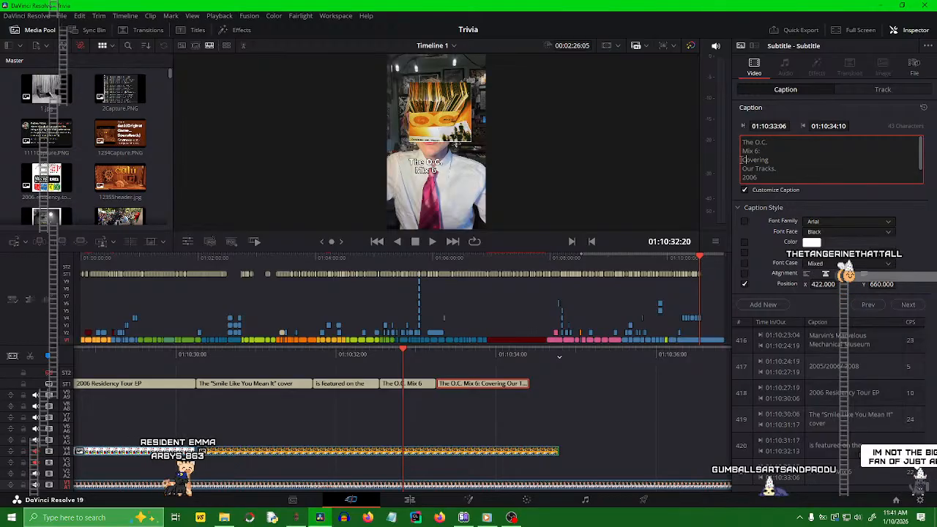
pyautogui.moveTo(742, 160); pyautogui.dragTo(734, 139)
pyautogui.press('BackSpace')
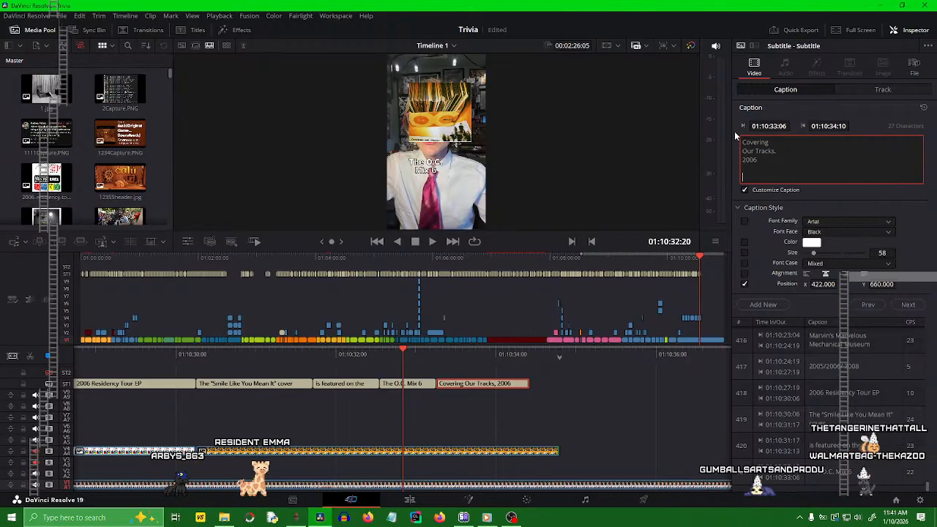
pyautogui.press('BackSpace')
# - Play back the passage from the "Smile Like You Mean It" caption through the two O.C. Mix captions to check wording and timing
pyautogui.click(447, 371)
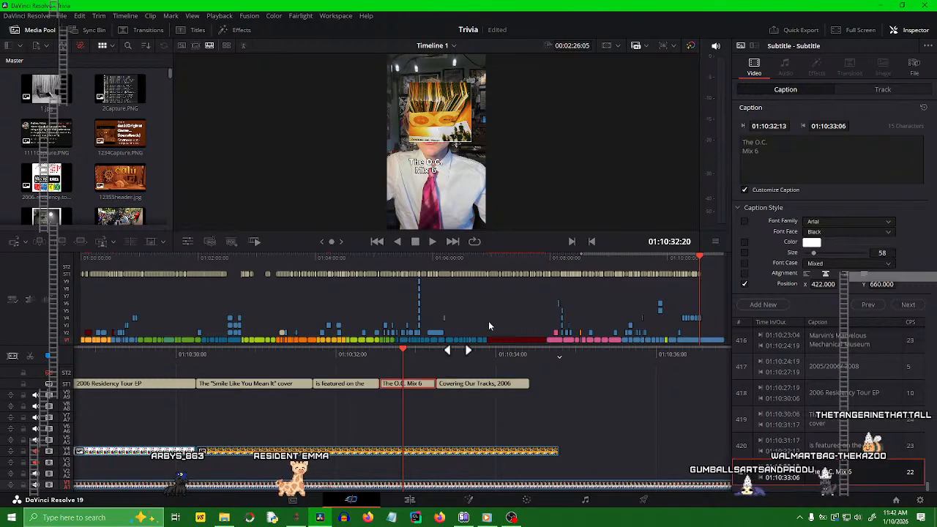
pyautogui.click(744, 189)
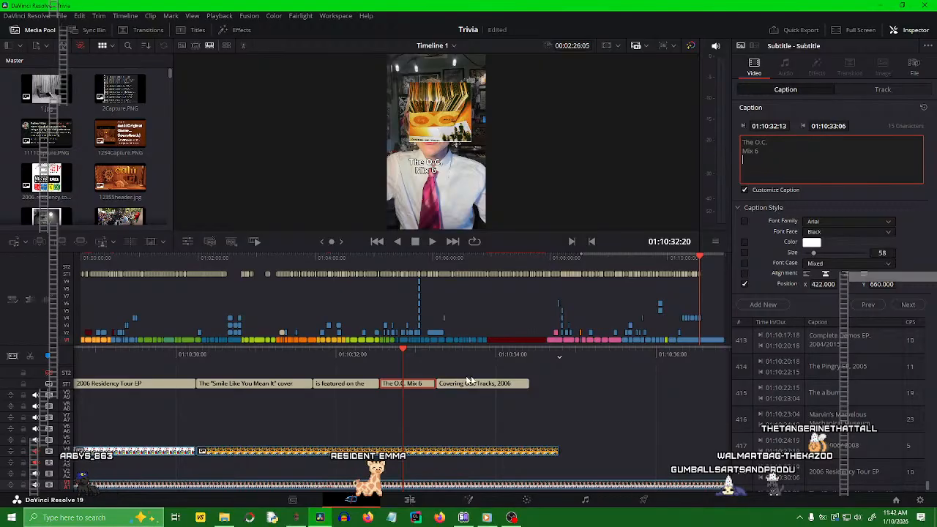
pyautogui.moveTo(509, 356); pyautogui.dragTo(457, 361)
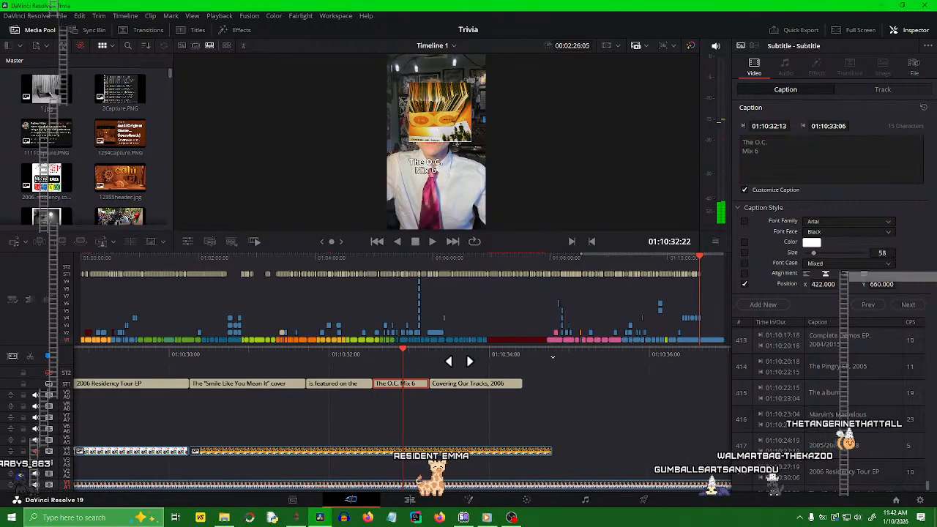
pyautogui.moveTo(421, 354); pyautogui.dragTo(577, 356)
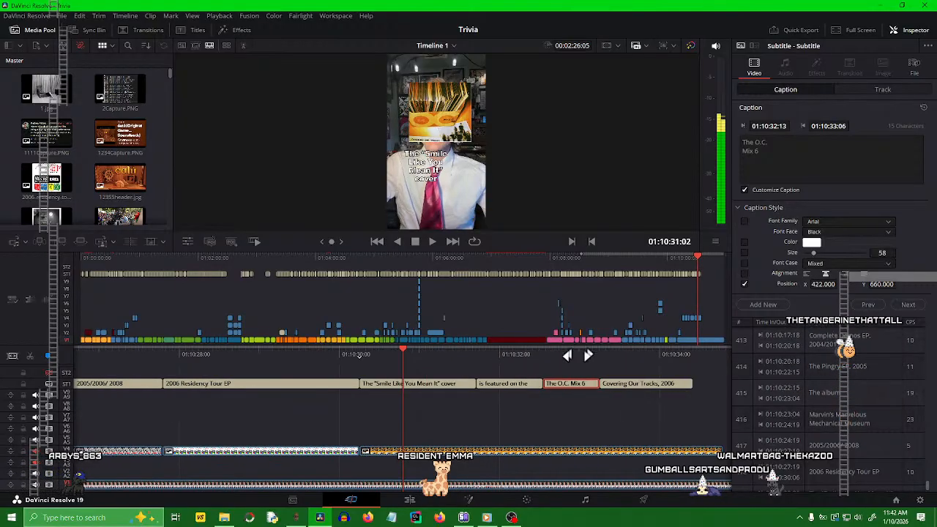
pyautogui.click(489, 407)
pyautogui.press('space')
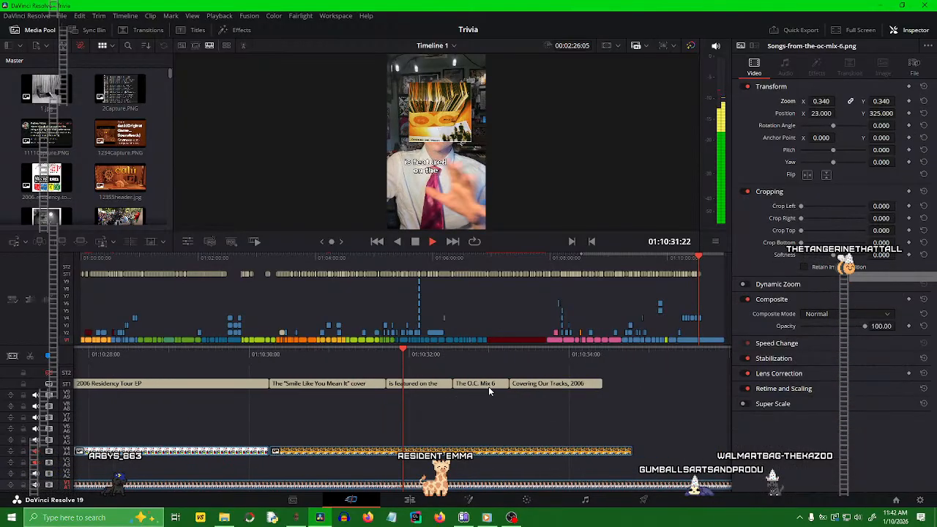
pyautogui.press('space')
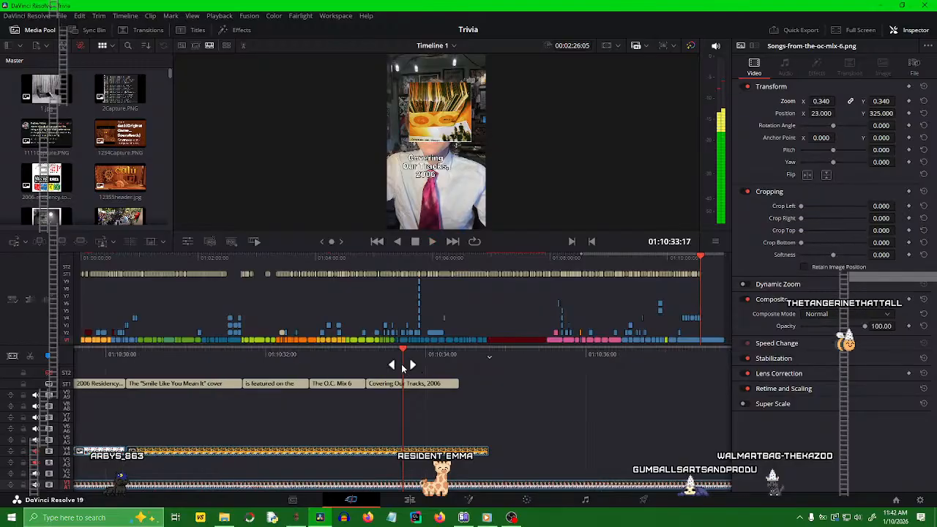
pyautogui.moveTo(379, 354); pyautogui.dragTo(425, 359)
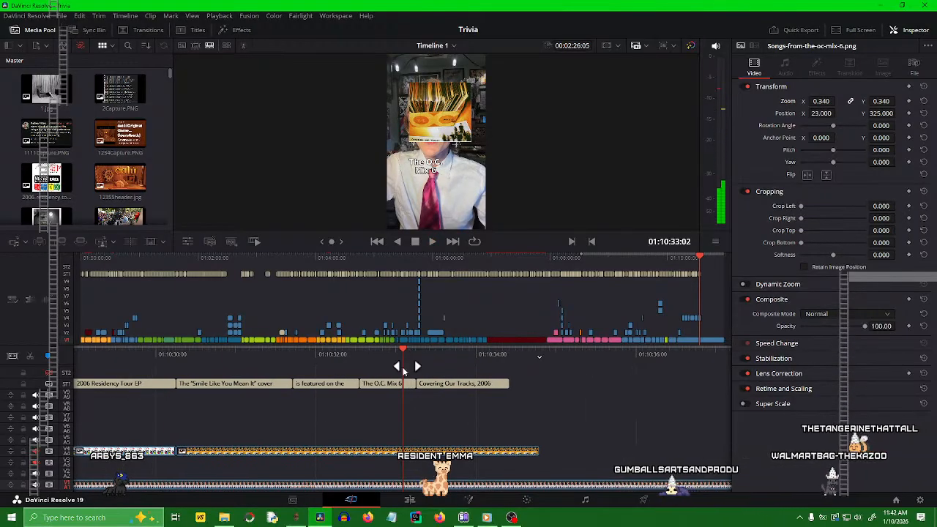
# - Add "Music from" on its own line before "The O.C." in the "The O.C. Mix 6" caption and save the project
pyautogui.click(382, 383)
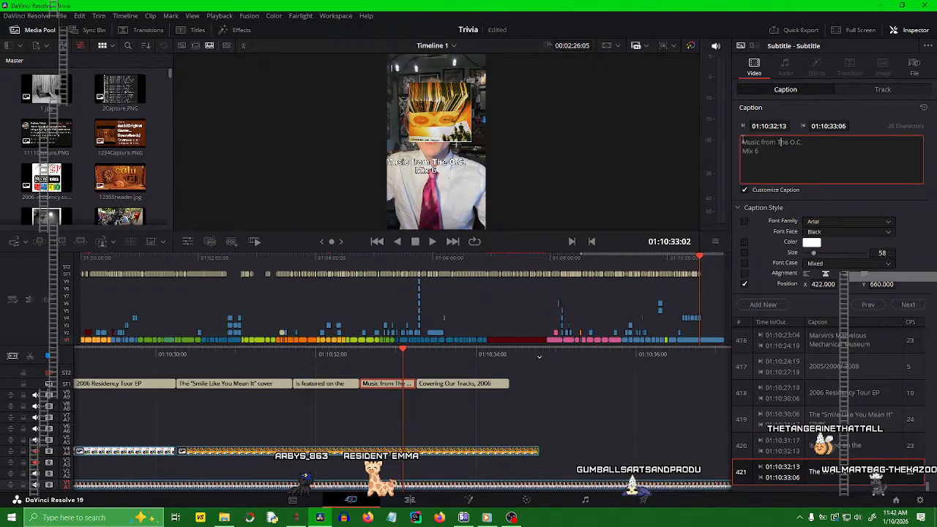
pyautogui.press('Return')
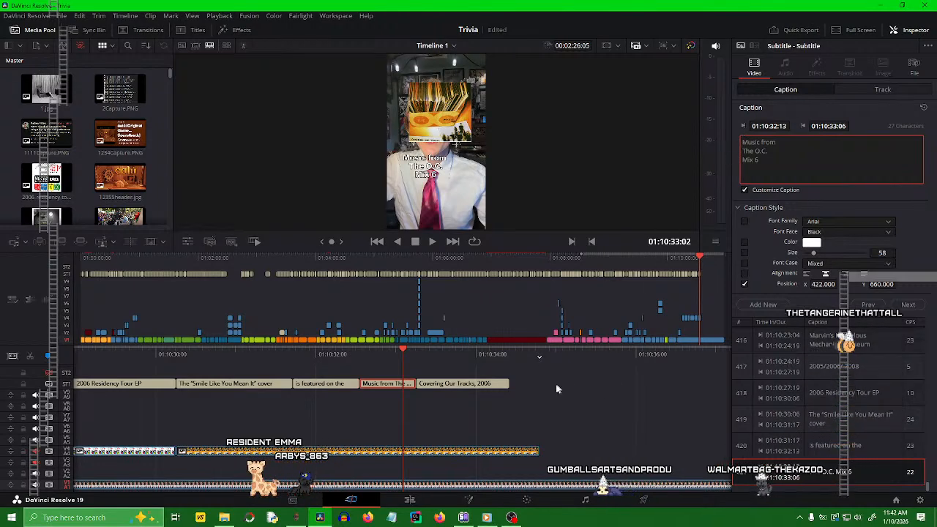
pyautogui.click(524, 398)
pyautogui.hotkey('ctrl', 's')
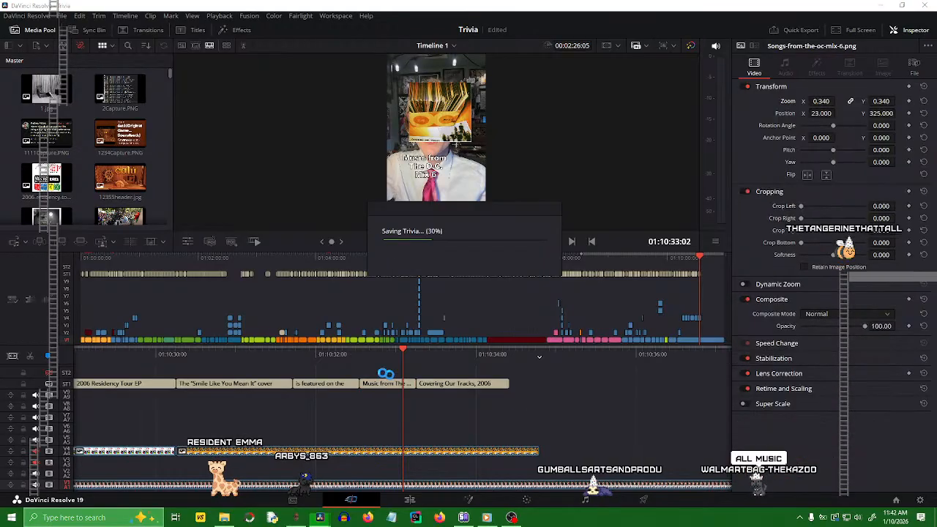
# - Move the "Covering Our Tracks, 2006" caption to start at 01:10:34:02 and extend the "Music from The O.C. Mix 6" caption to 01:10:33:19
pyautogui.press('space')
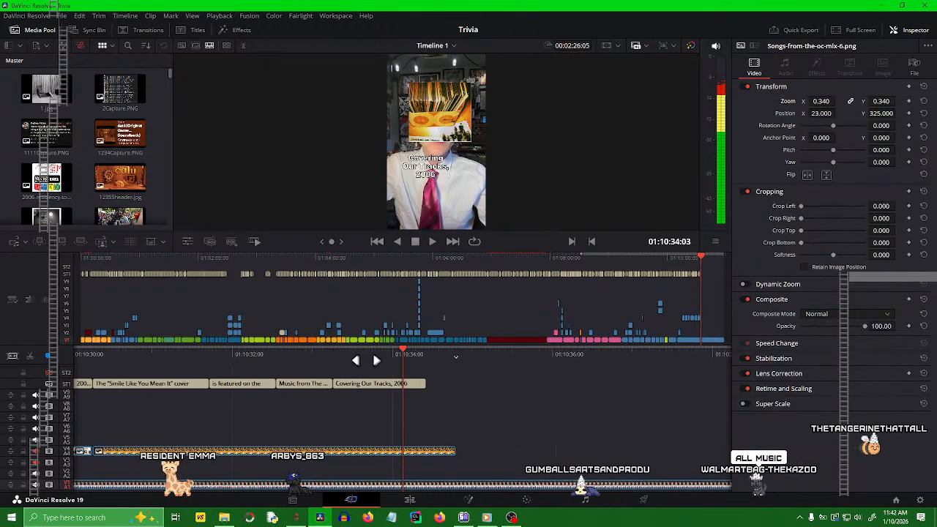
pyautogui.moveTo(366, 360); pyautogui.dragTo(481, 360)
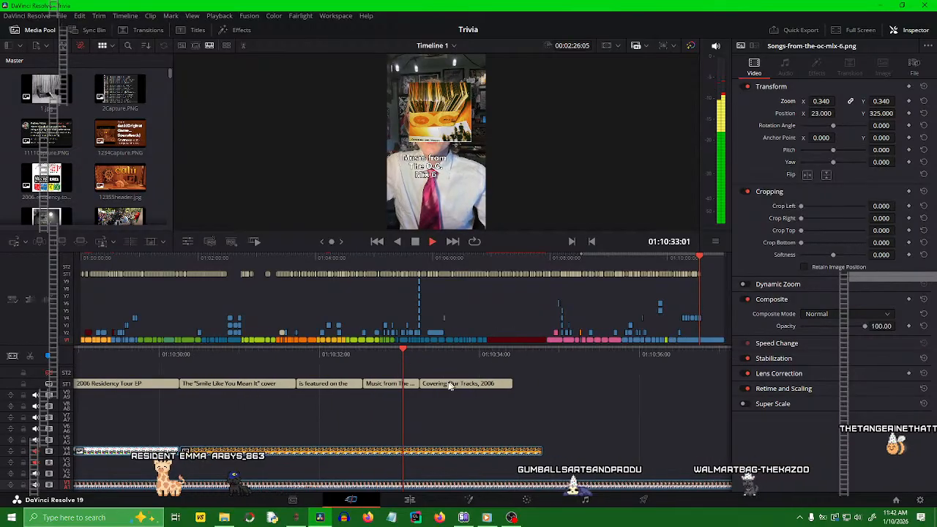
pyautogui.moveTo(436, 388); pyautogui.dragTo(511, 385)
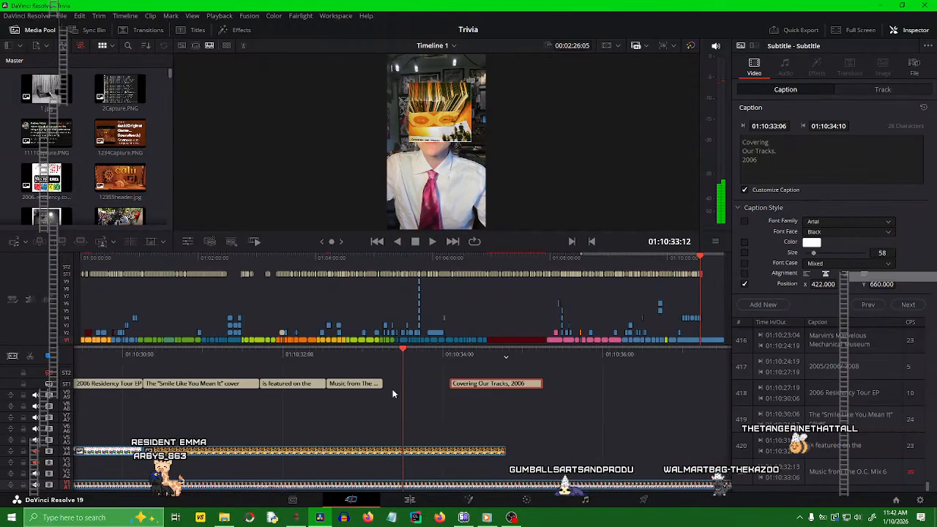
pyautogui.moveTo(375, 381); pyautogui.dragTo(425, 376)
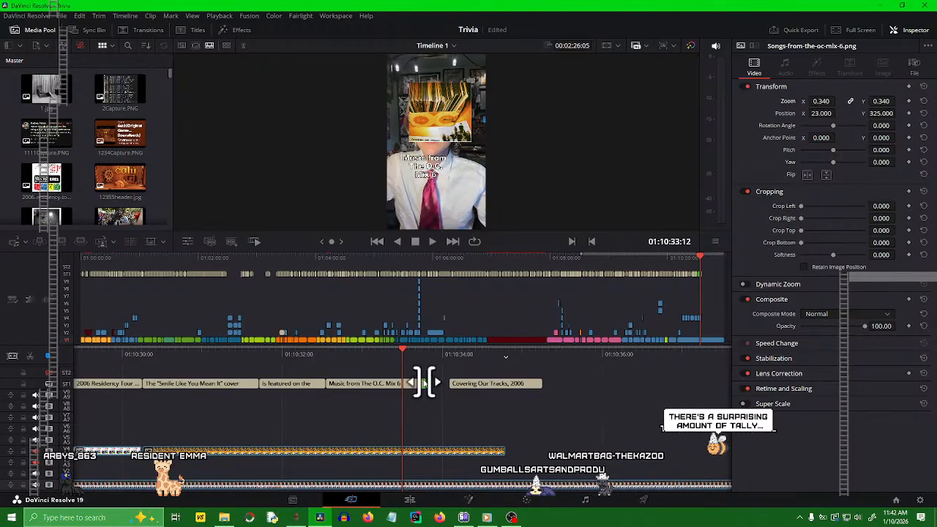
# - Move the "Covering Our Tracks, 2006" caption to start at 01:10:34:22 and extend the "Music from" caption to just before the cover image's end
pyautogui.moveTo(389, 354); pyautogui.dragTo(485, 359)
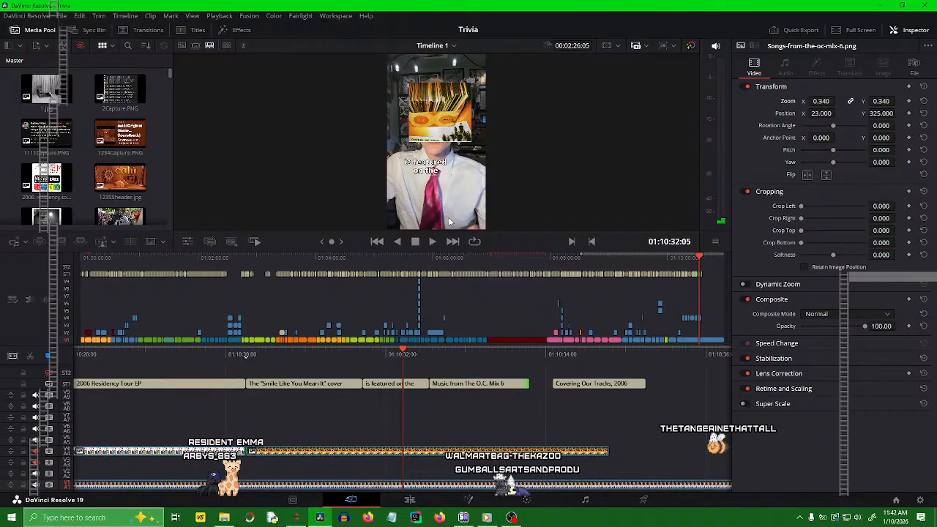
pyautogui.press('space')
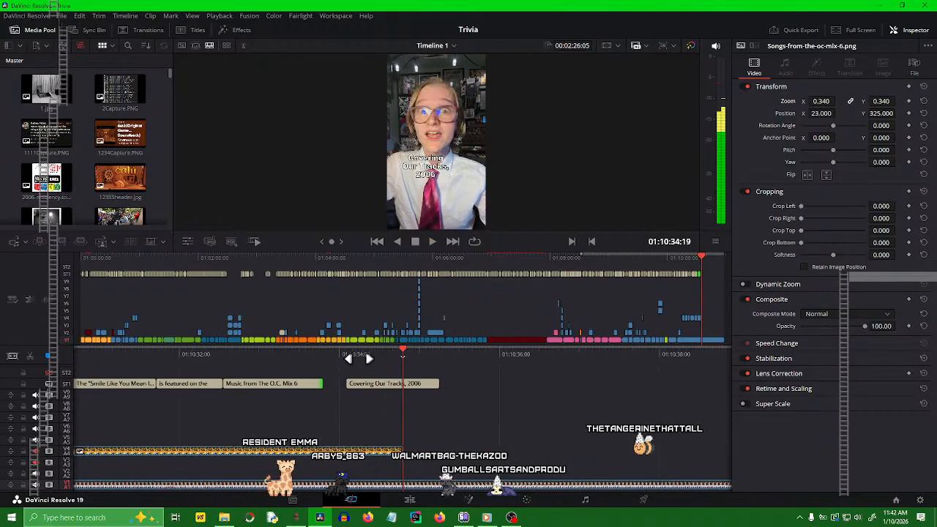
pyautogui.click(323, 384)
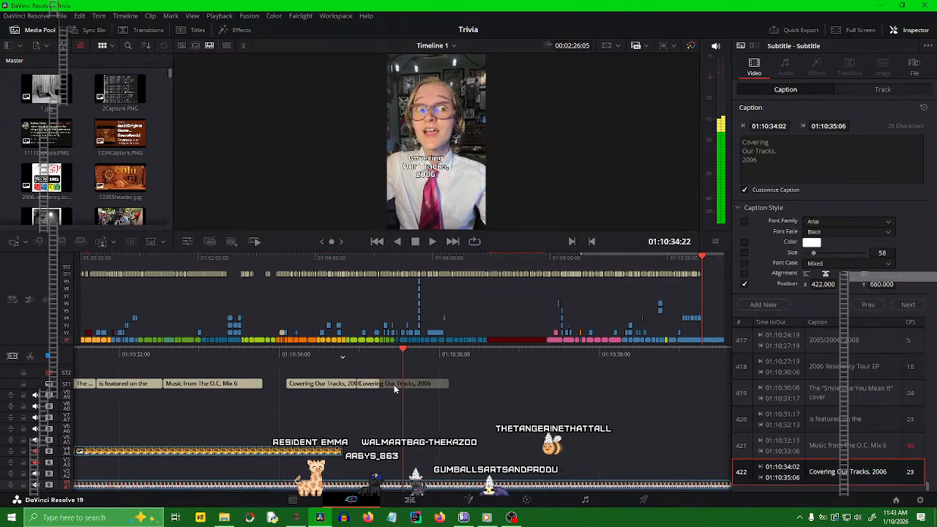
pyautogui.moveTo(345, 360); pyautogui.dragTo(518, 363)
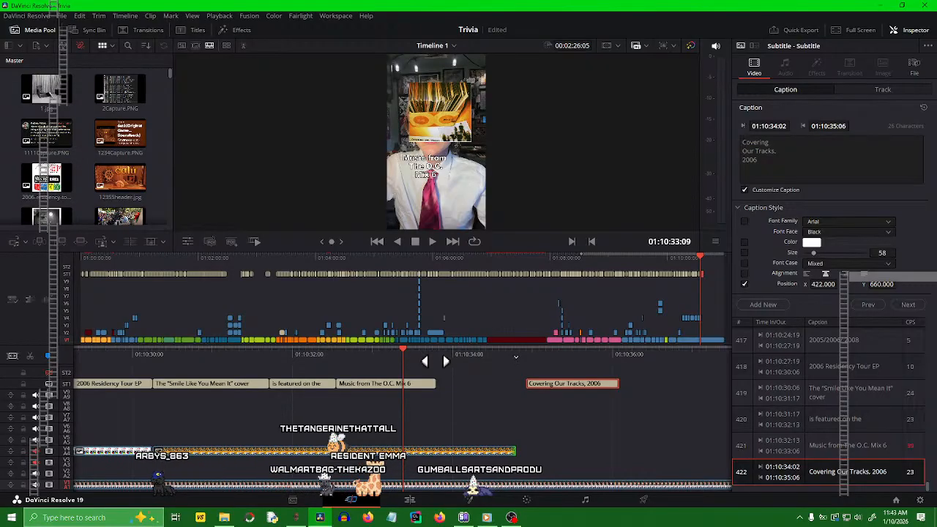
pyautogui.click(459, 384)
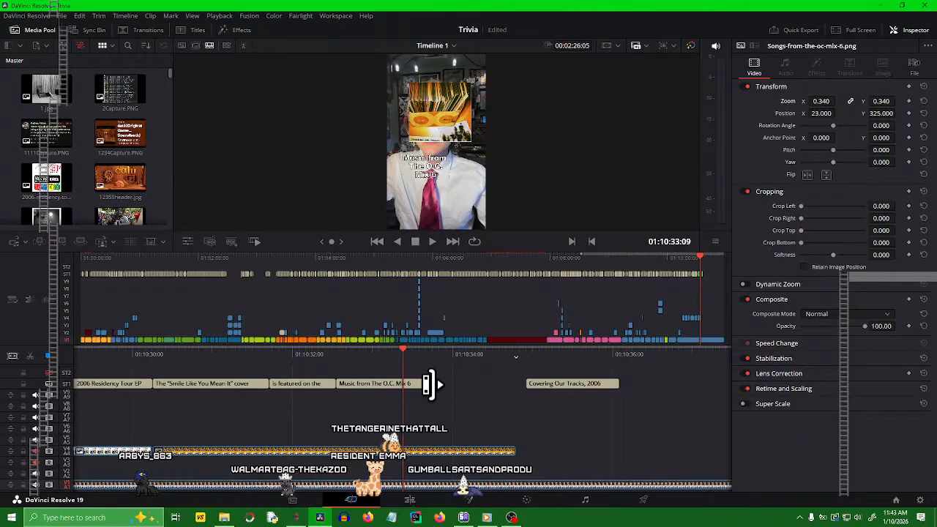
pyautogui.moveTo(471, 389); pyautogui.dragTo(510, 386)
# - Move the "Covering Our Tracks, 2006" caption to start at 01:10:35:10 and extend the "Music from" caption slightly past the cover image's end
pyautogui.moveTo(403, 360); pyautogui.dragTo(539, 369)
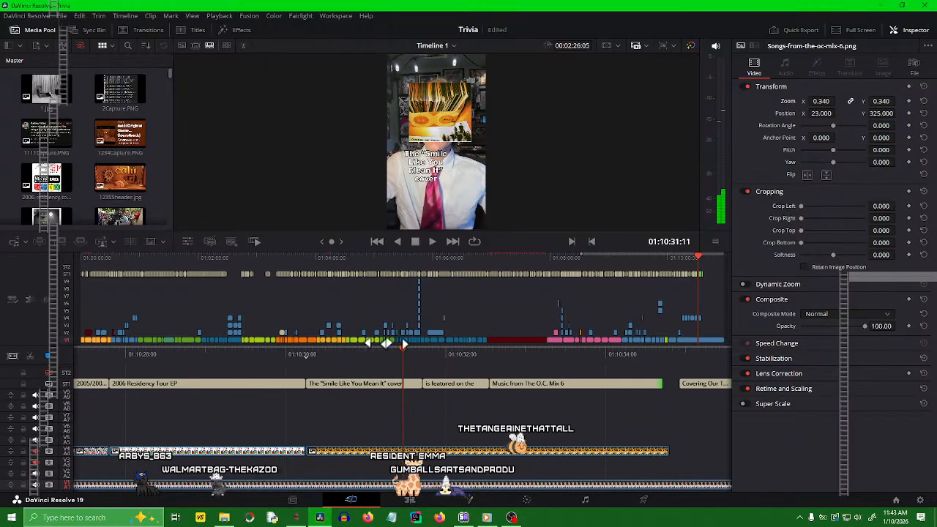
pyautogui.press('space')
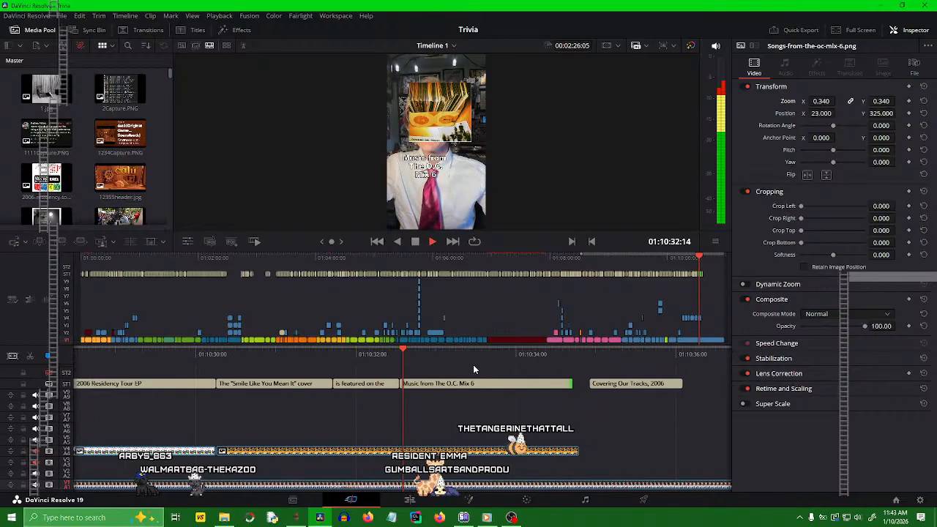
pyautogui.press('space')
pyautogui.moveTo(535, 384); pyautogui.dragTo(576, 384)
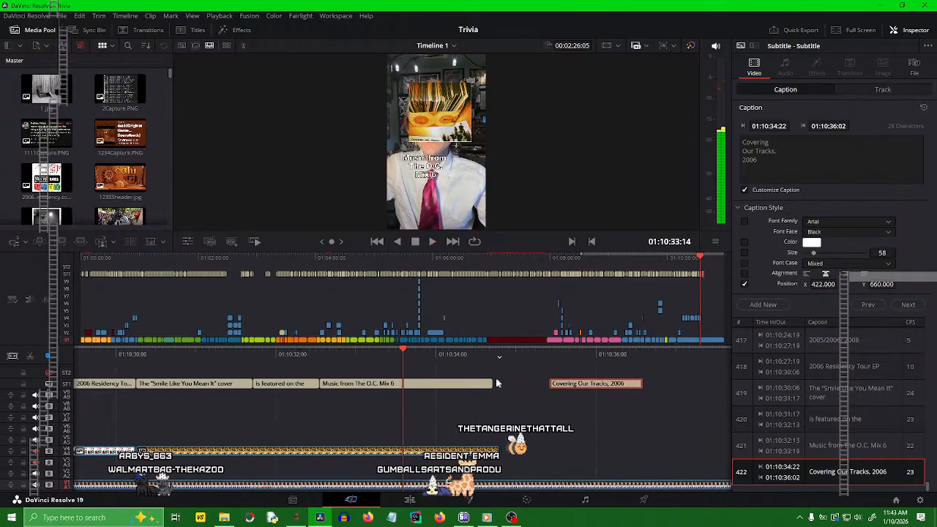
pyautogui.moveTo(494, 384); pyautogui.dragTo(505, 383)
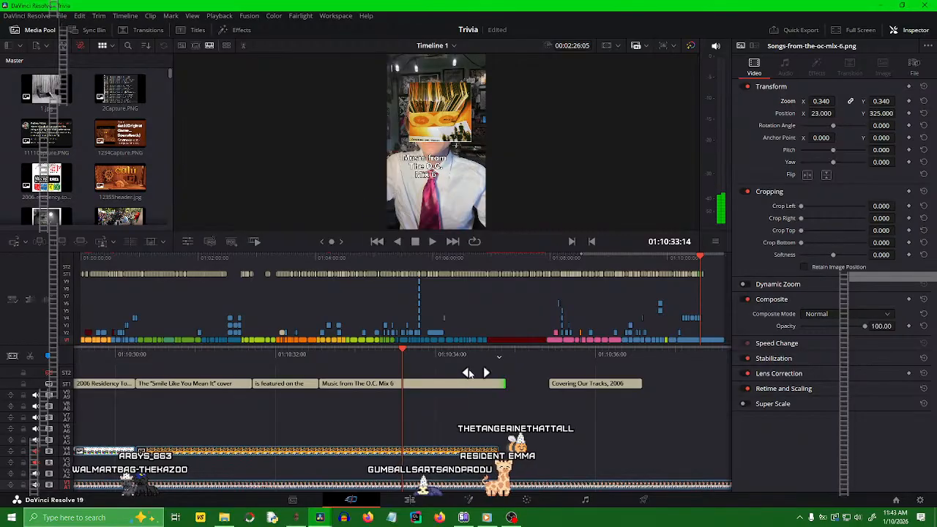
# - Play the passage to find where "Mix 6" ends and trim the "Music from The O.C. Mix 6" caption's end to 01:10:34:16
pyautogui.moveTo(422, 357); pyautogui.dragTo(532, 357)
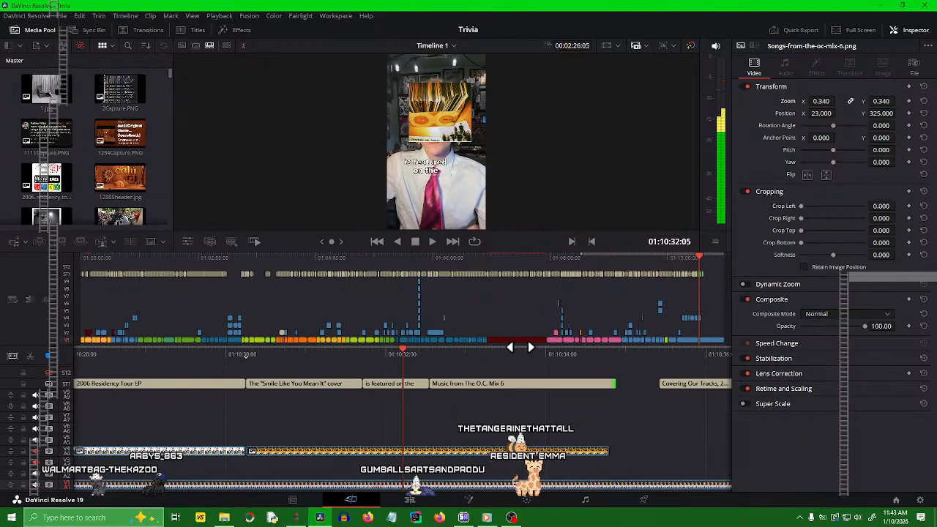
pyautogui.press('space')
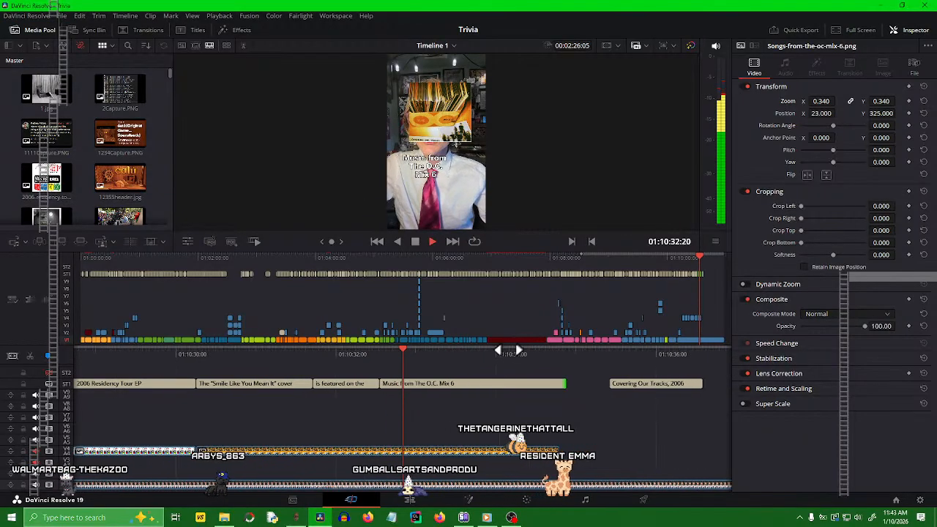
pyautogui.press('space')
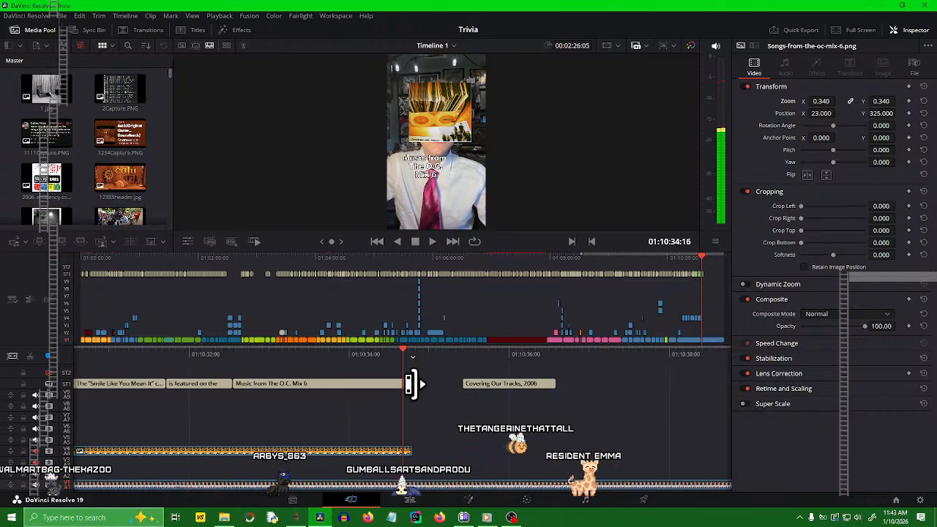
pyautogui.moveTo(415, 385); pyautogui.dragTo(402, 389)
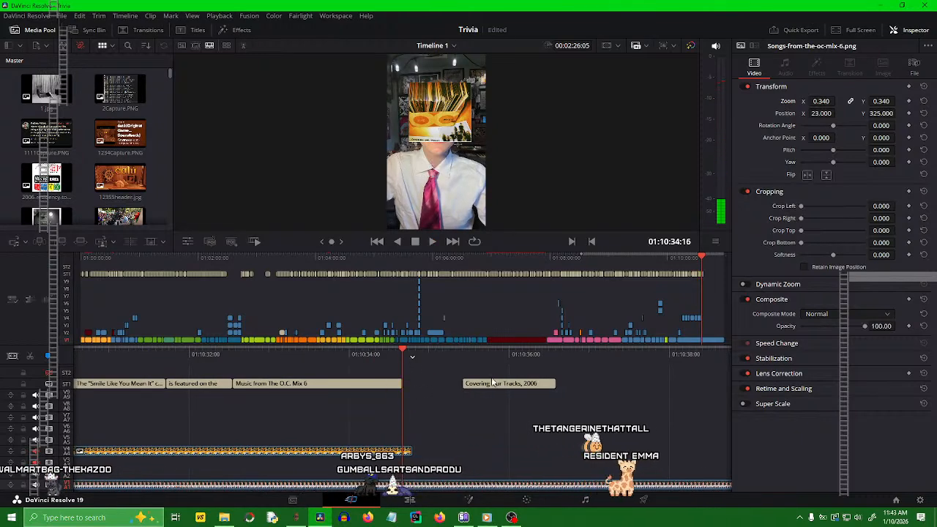
# - Place the "Covering Our Tracks, 2006" caption directly after the "Music from" caption and extend its end to about 01:10:37
pyautogui.moveTo(488, 389); pyautogui.dragTo(414, 385)
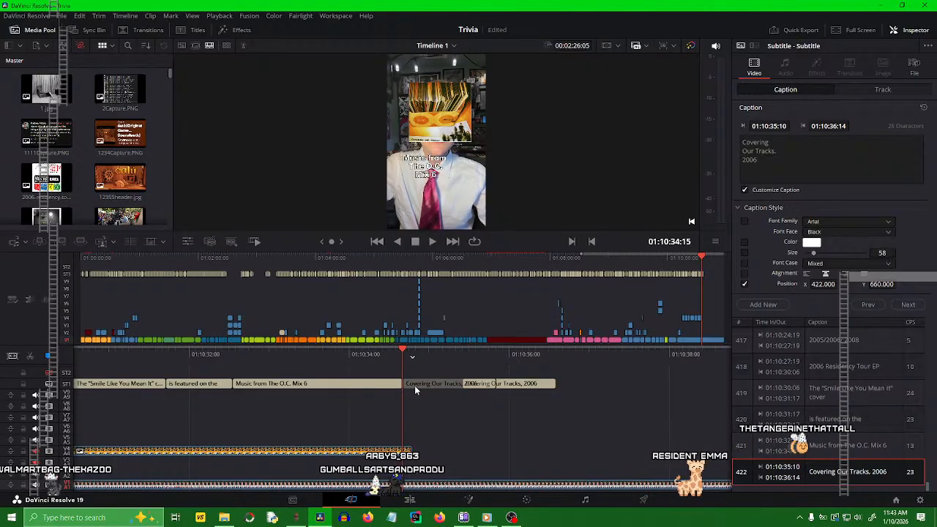
pyautogui.moveTo(490, 384); pyautogui.dragTo(601, 389)
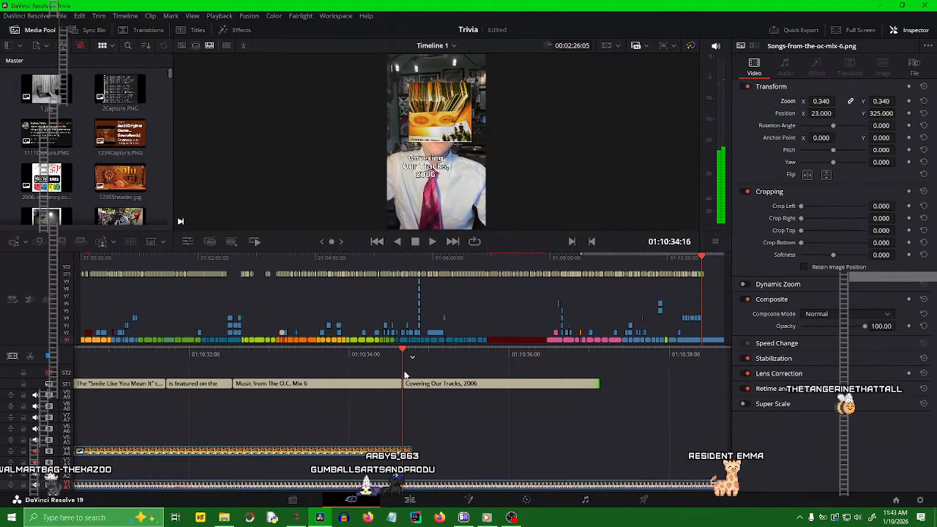
pyautogui.moveTo(440, 359); pyautogui.dragTo(493, 356)
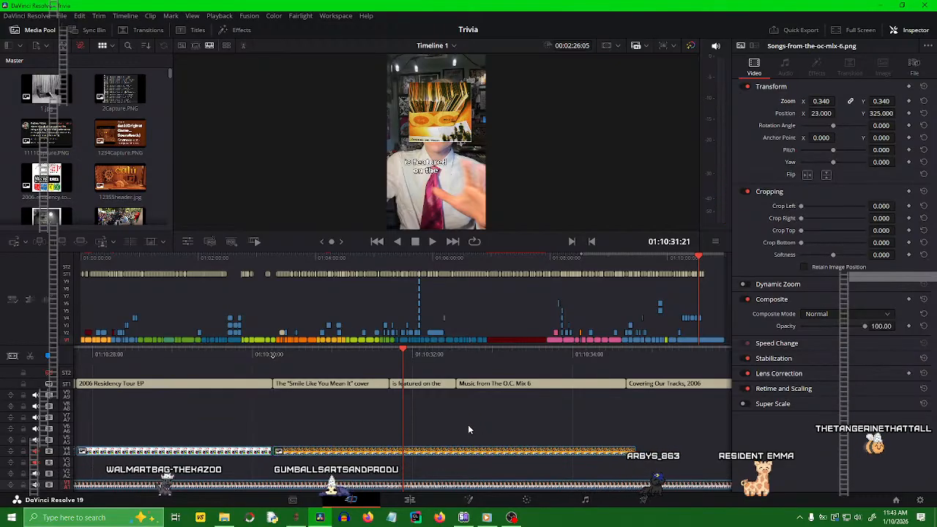
# - Play the passage, extend the "Covering Our Tracks, 2006" caption's end to 01:10:38:17 and split it at 01:10:36:20
pyautogui.press('space')
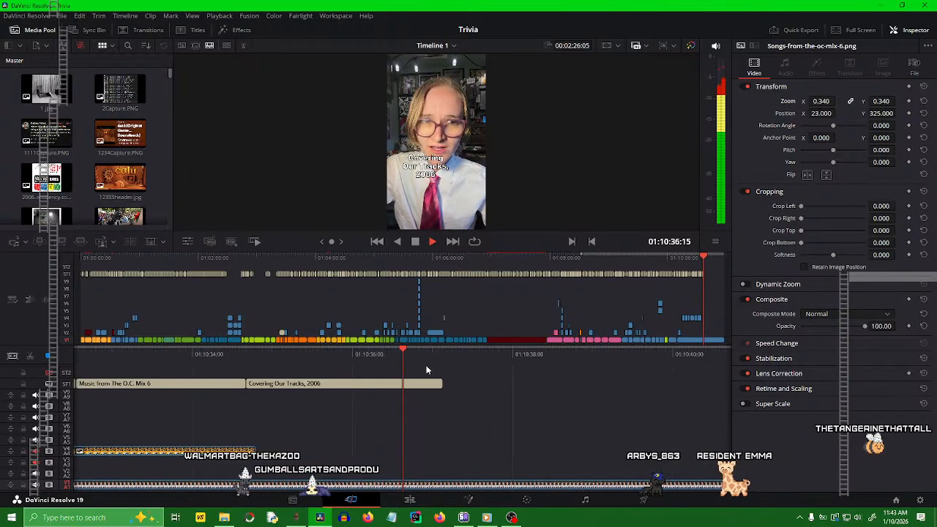
pyautogui.press('space')
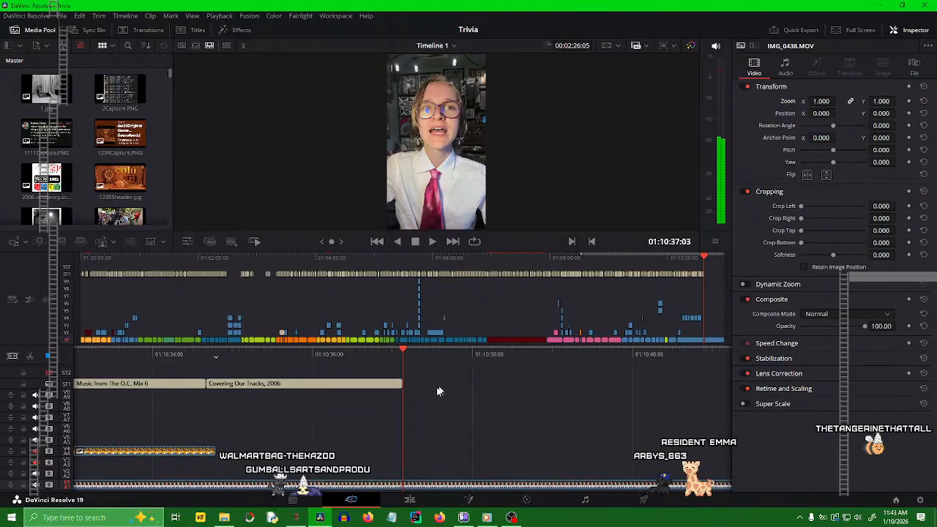
pyautogui.moveTo(402, 388); pyautogui.dragTo(462, 363)
pyautogui.click(282, 384)
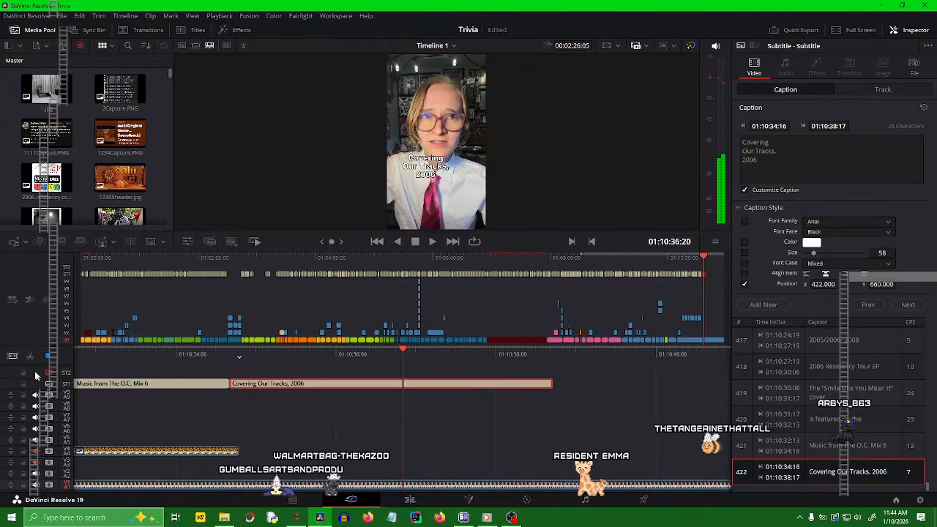
pyautogui.hotkey('ctrl', 'b')
# - Extend the O.C. Mix 6 cover image's end to the caption split at 01:10:36:20 and replay the passage
pyautogui.moveTo(237, 451); pyautogui.dragTo(401, 456)
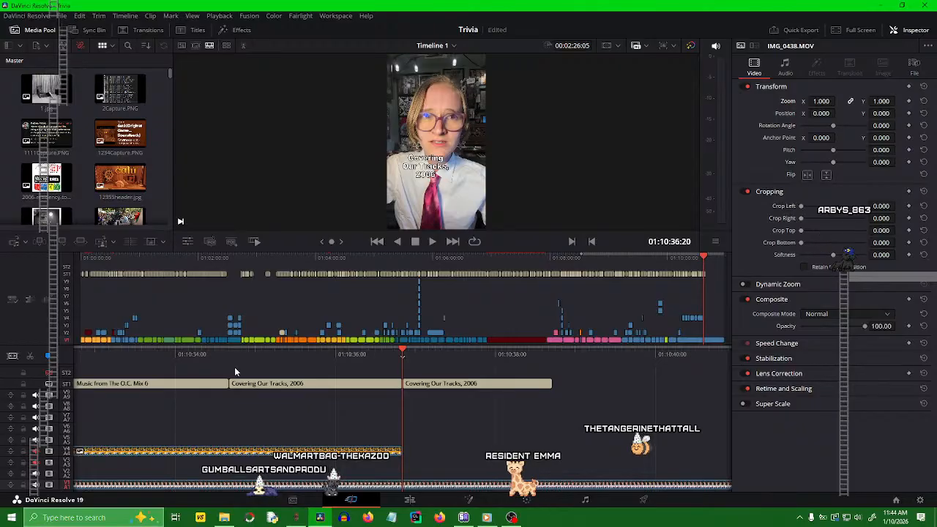
pyautogui.moveTo(234, 366); pyautogui.dragTo(466, 366)
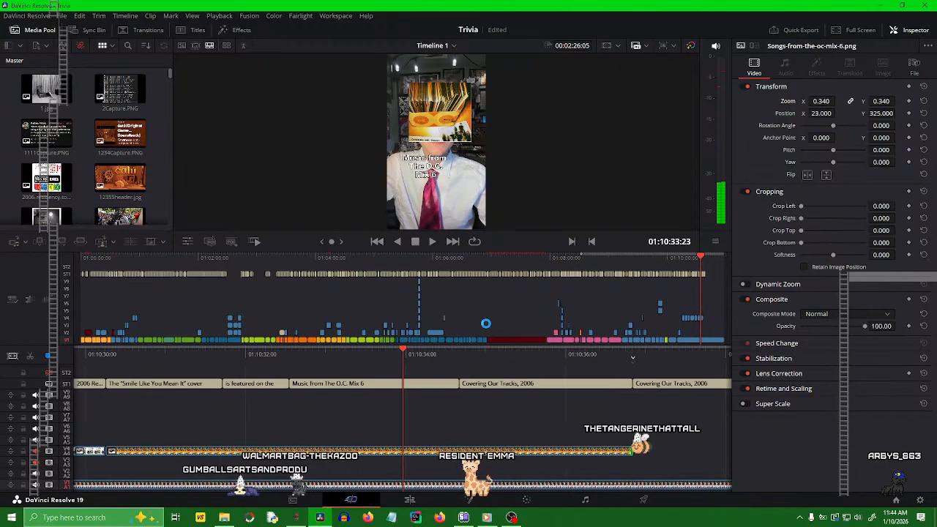
pyautogui.moveTo(349, 356); pyautogui.dragTo(548, 361)
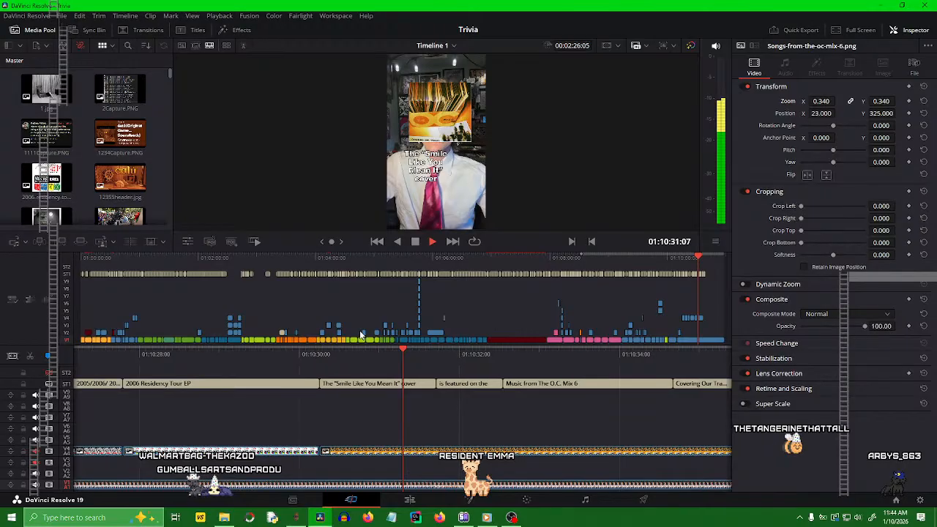
pyautogui.press('space')
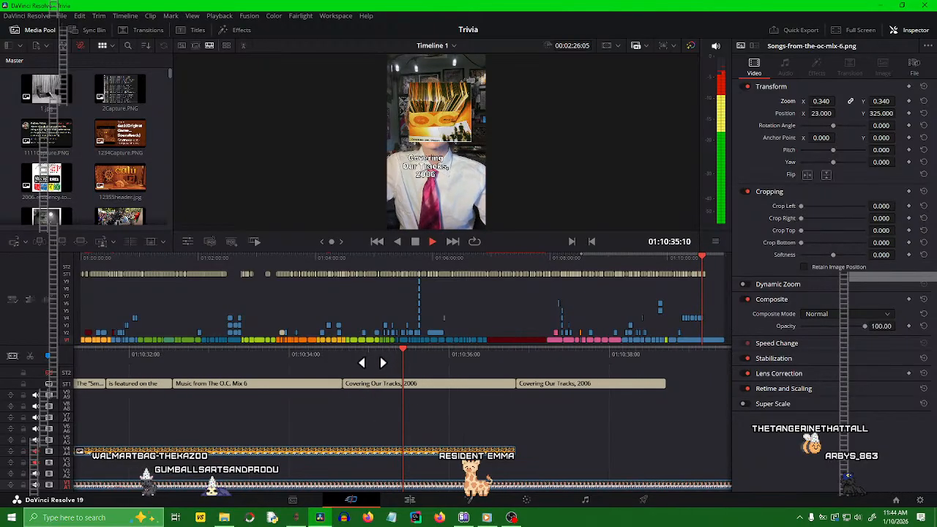
pyautogui.press('space')
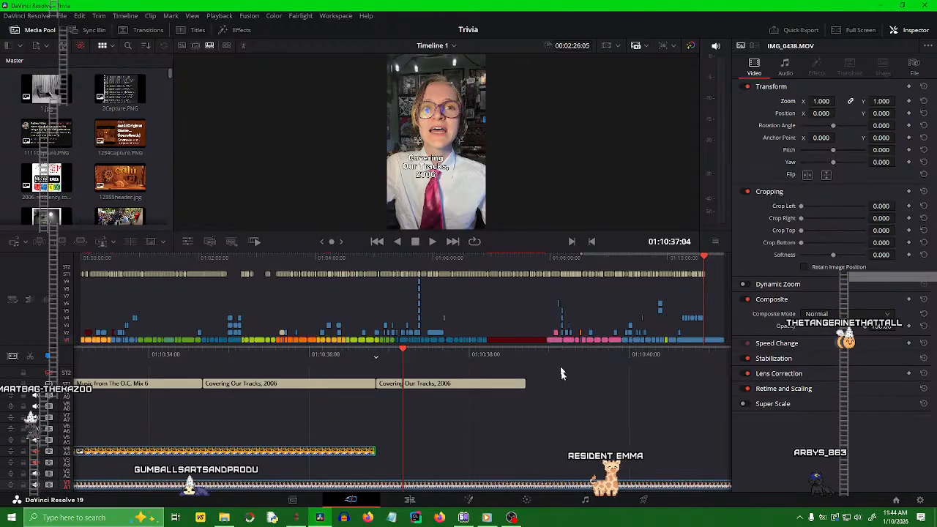
# - Extend the second "Covering Our Tracks" caption's end to 01:10:39:20 and change its text to "Light & Night Single, 2009" on two lines
pyautogui.click(422, 384)
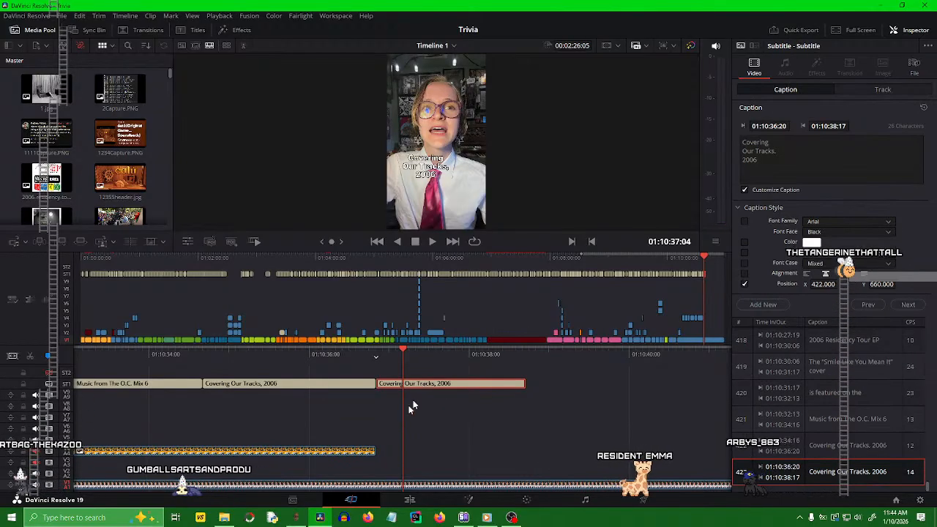
pyautogui.click(388, 442)
pyautogui.moveTo(336, 363); pyautogui.dragTo(374, 384)
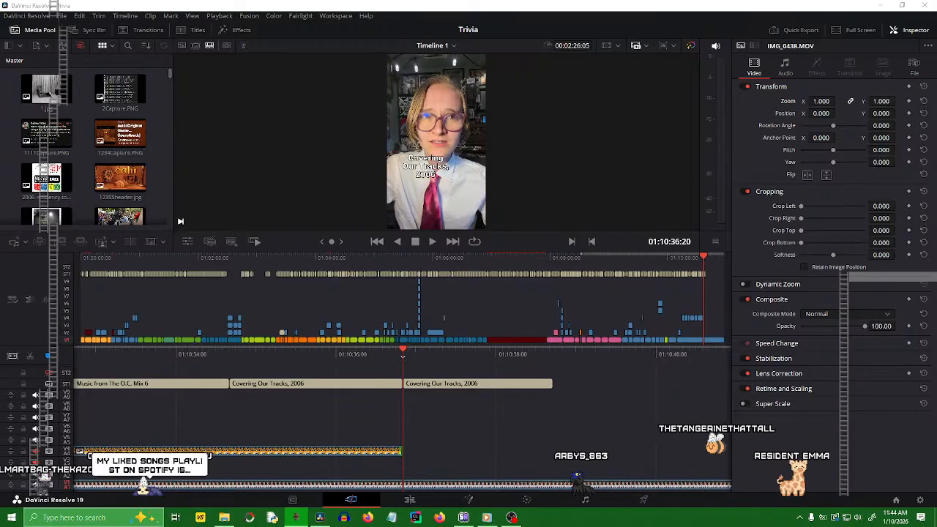
pyautogui.click(523, 390)
pyautogui.moveTo(545, 386); pyautogui.dragTo(641, 387)
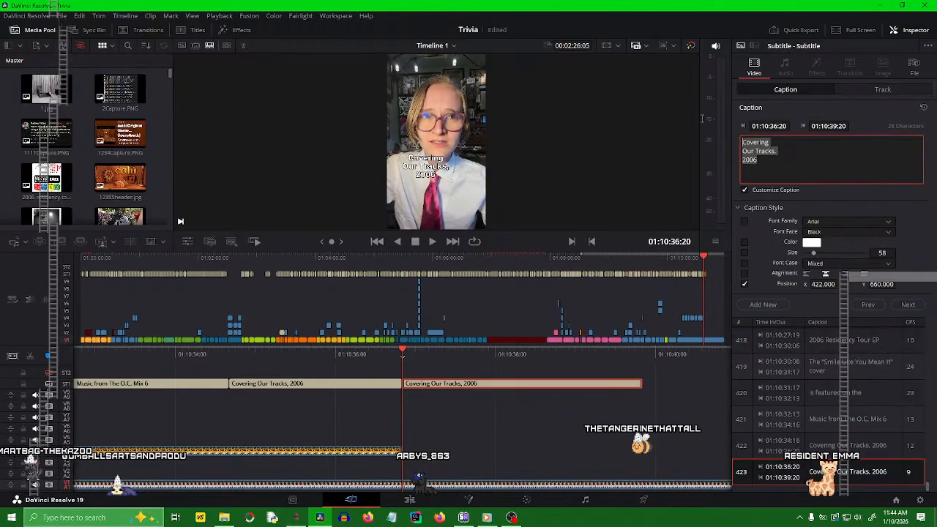
pyautogui.write('Light & Night Single, 2009')
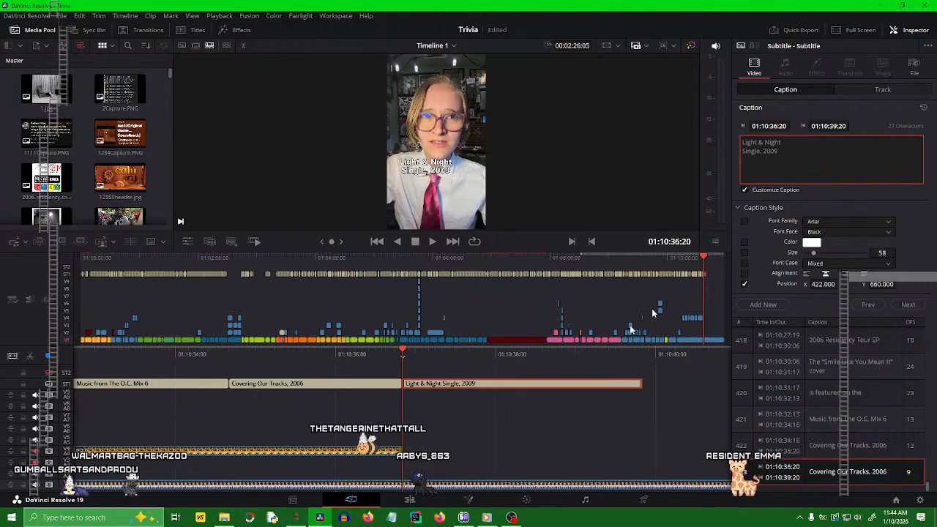
pyautogui.click(521, 437)
# - Play the passage to find where the spoken title ends and split the "Light & Night Single, 2009" caption at 01:10:39:07
pyautogui.moveTo(475, 363); pyautogui.dragTo(604, 365)
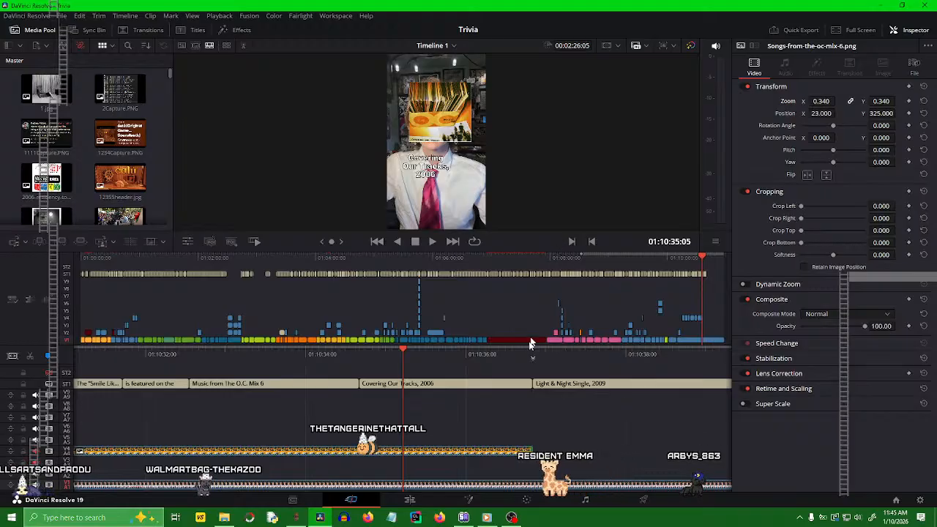
pyautogui.press('space')
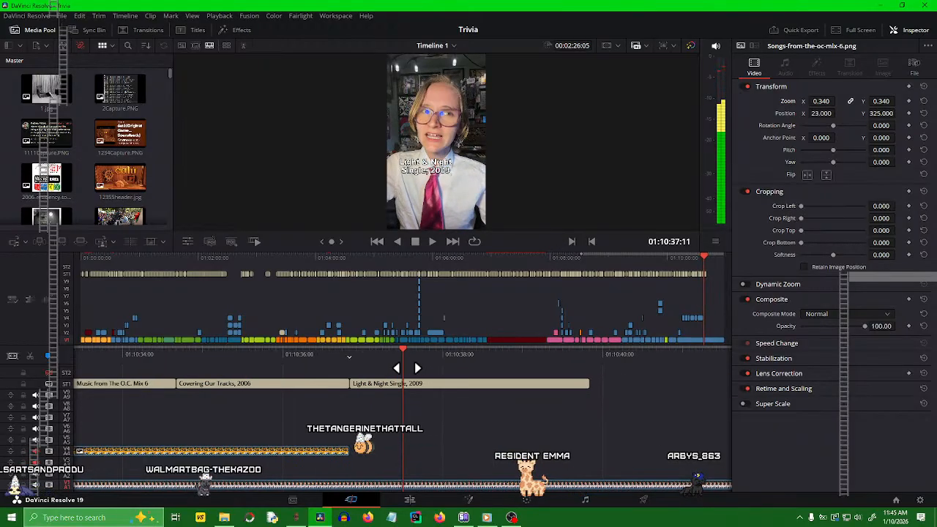
pyautogui.moveTo(531, 380); pyautogui.dragTo(534, 380)
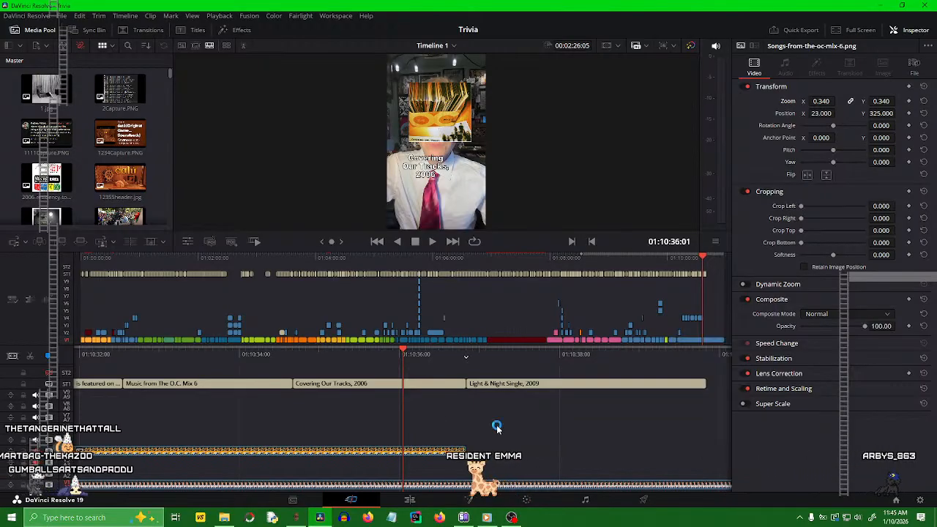
pyautogui.press('space')
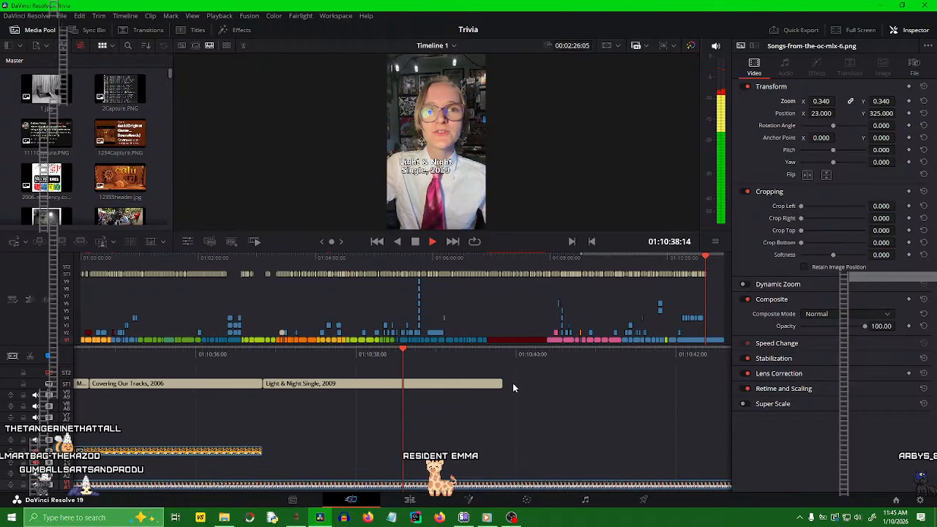
pyautogui.press('space')
pyautogui.moveTo(449, 357)
pyautogui.mouseDown()
pyautogui.moveTo(527, 367)
pyautogui.moveTo(443, 360)
pyautogui.mouseUp()
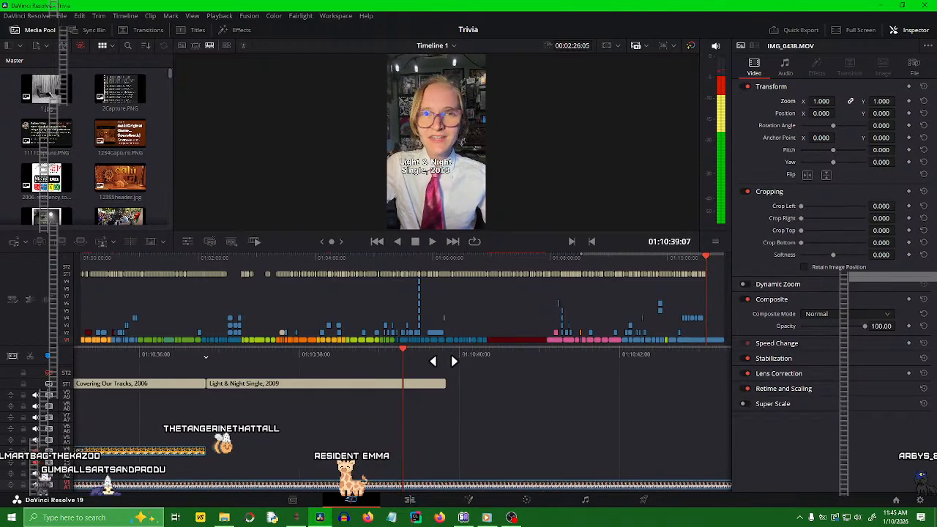
pyautogui.click(400, 382)
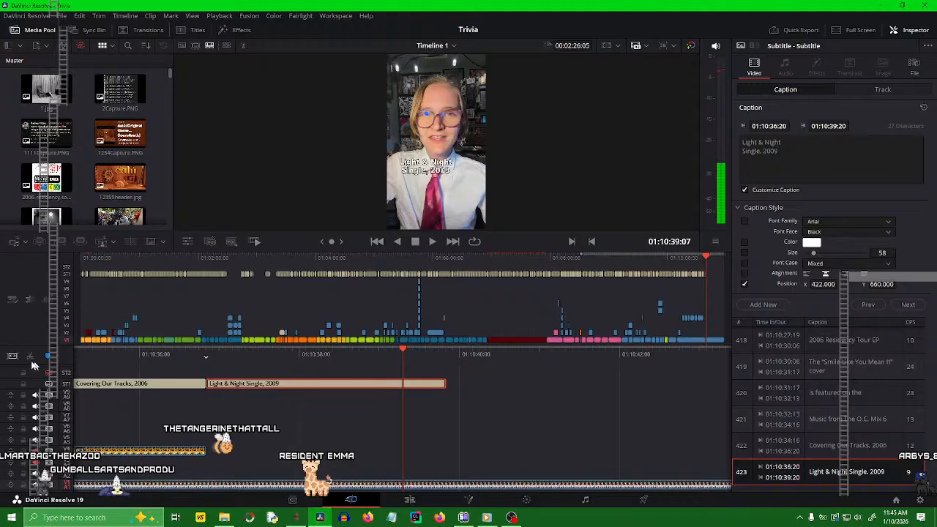
pyautogui.hotkey('ctrl', 'b')
pyautogui.click(433, 446)
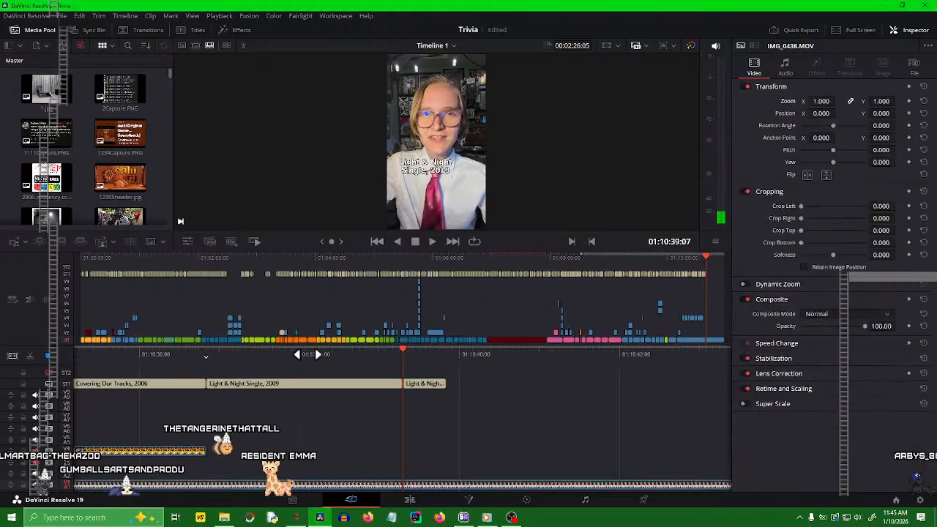
# - Extend the second "Light & Night Single, 2009" caption's end to 01:10:43:08 and split it at 01:10:41:19
pyautogui.moveTo(307, 354); pyautogui.dragTo(526, 354)
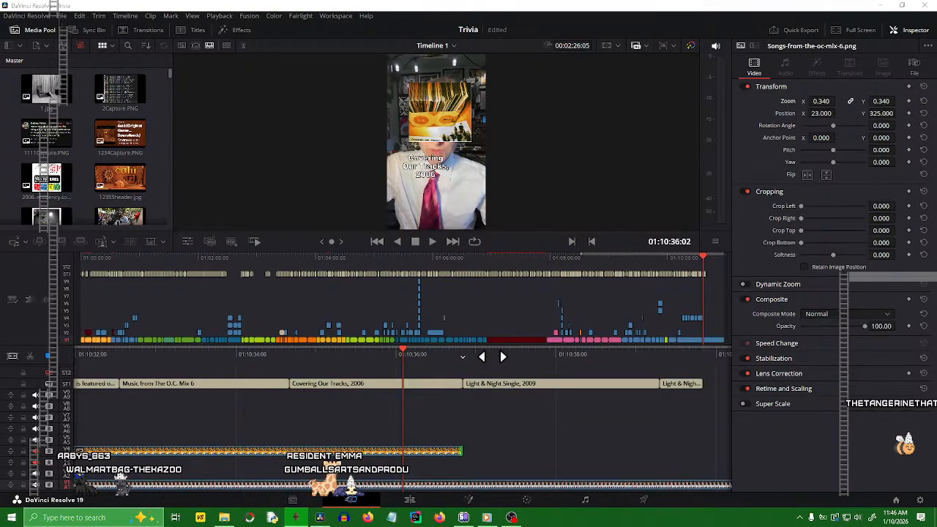
pyautogui.press('space')
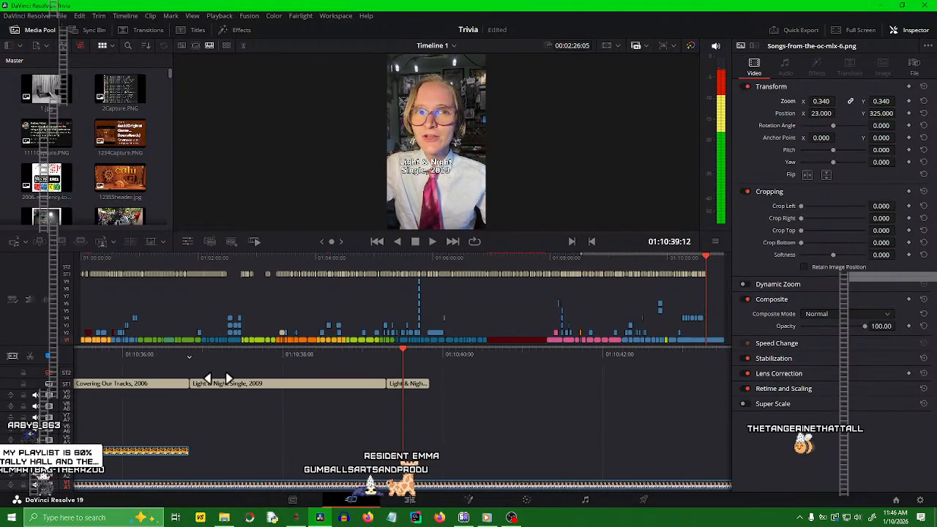
pyautogui.moveTo(429, 383); pyautogui.dragTo(626, 384)
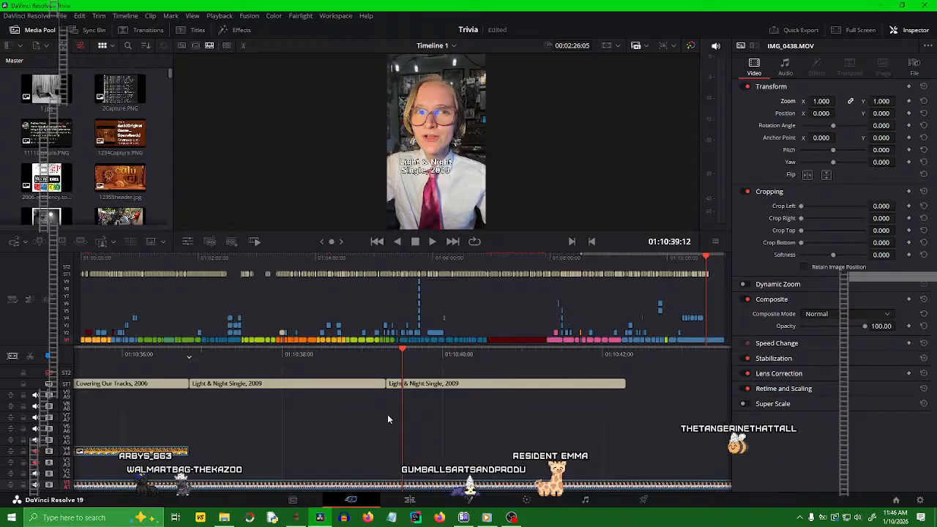
pyautogui.moveTo(387, 359); pyautogui.dragTo(480, 360)
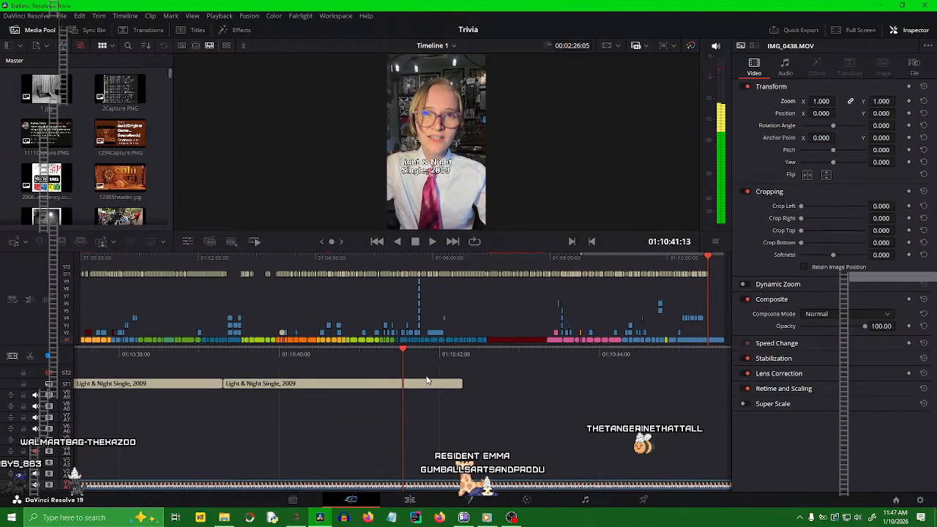
pyautogui.moveTo(460, 382); pyautogui.dragTo(545, 383)
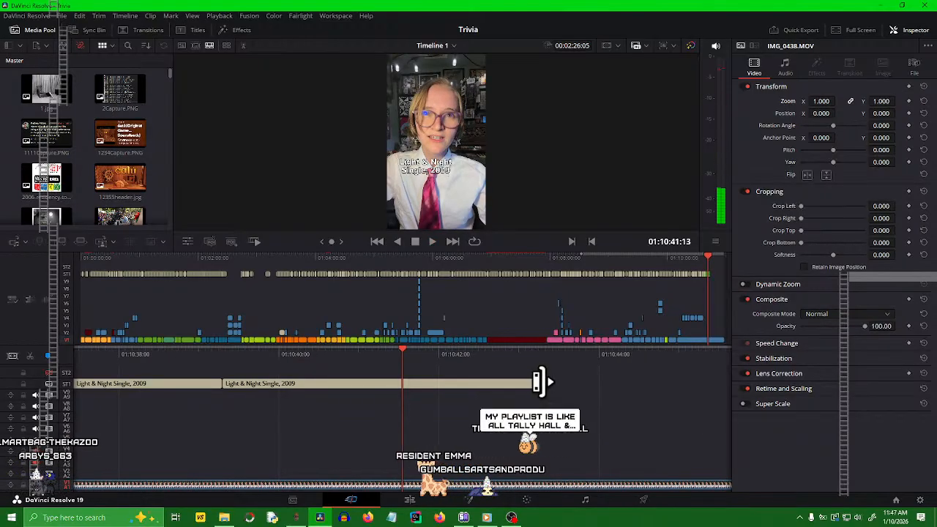
pyautogui.moveTo(462, 364); pyautogui.dragTo(438, 368)
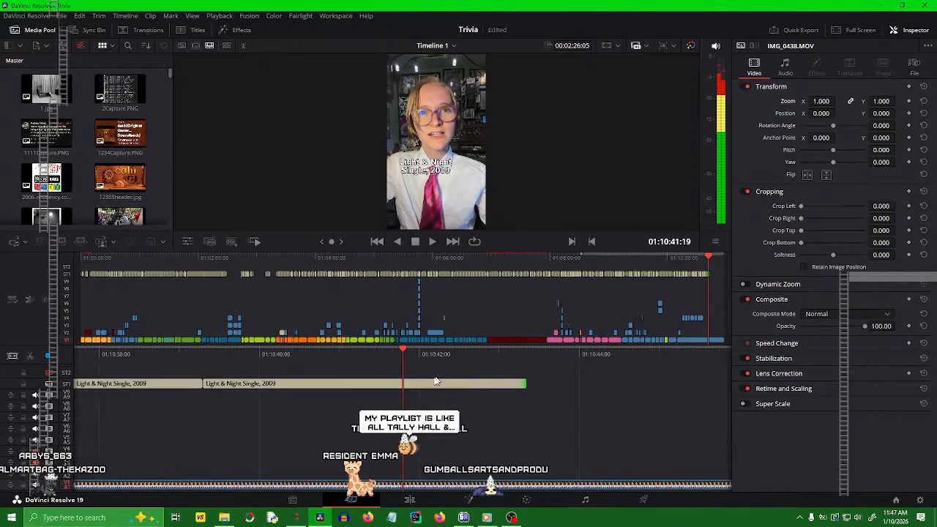
pyautogui.click(426, 384)
pyautogui.click(27, 356)
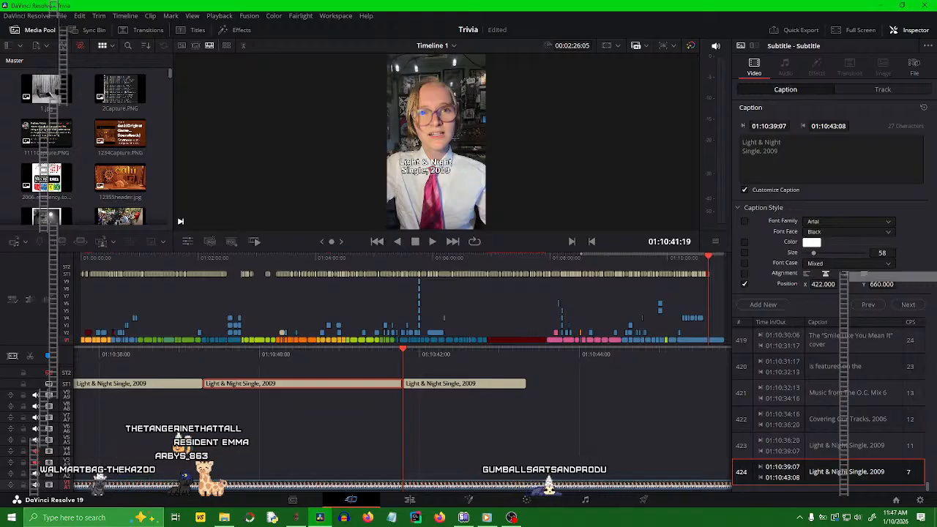
# - Replay the passage and change the caption starting at 01:10:39:07 to "The album Good & Evil, 2011" on three lines
pyautogui.moveTo(358, 356); pyautogui.dragTo(657, 371)
pyautogui.press('space')
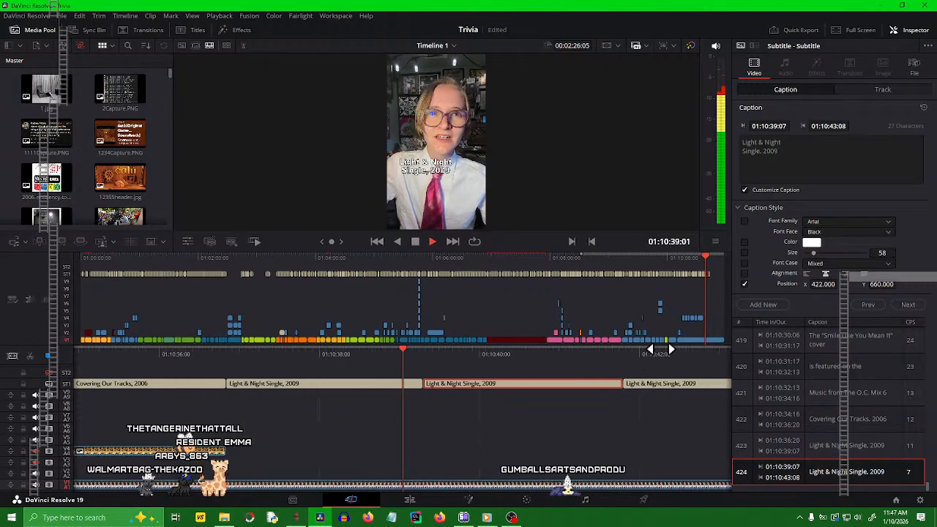
pyautogui.press('space')
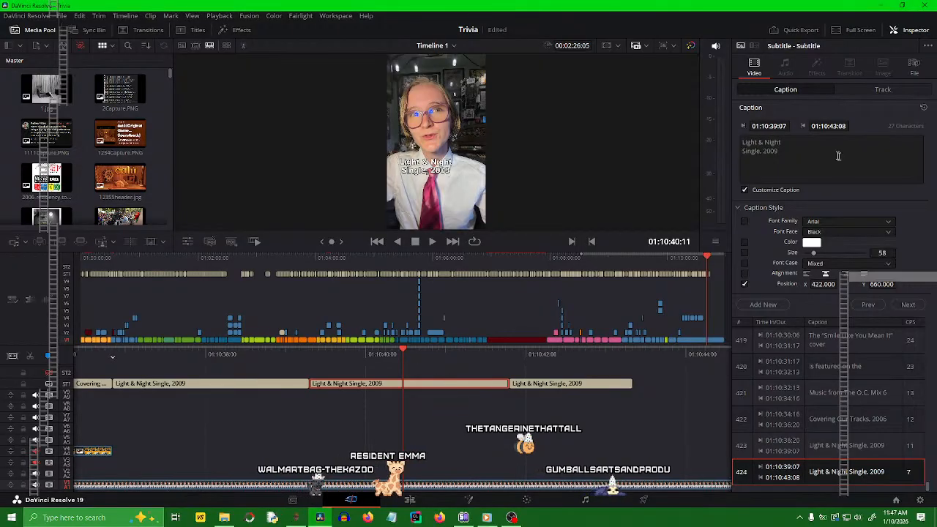
pyautogui.tripleClick(789, 145)
pyautogui.write('The album Good & Evil, 2011')
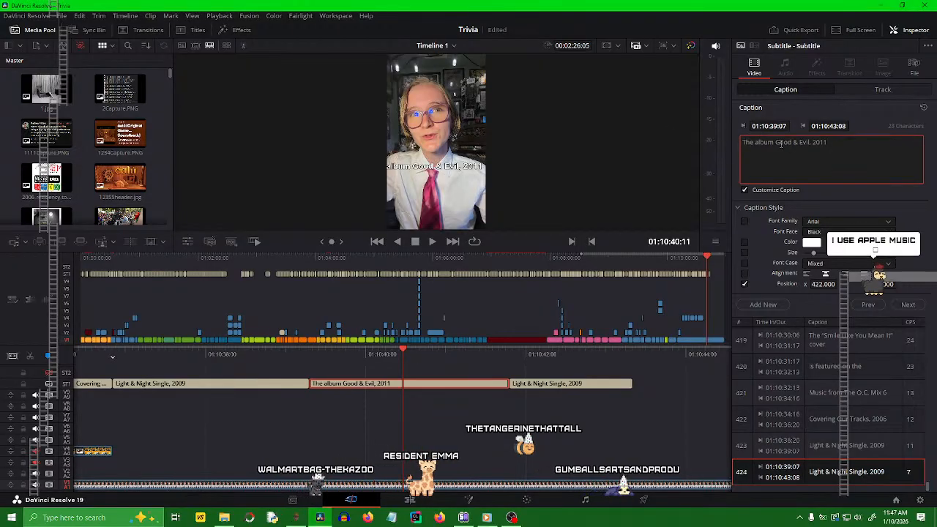
pyautogui.press('Return')
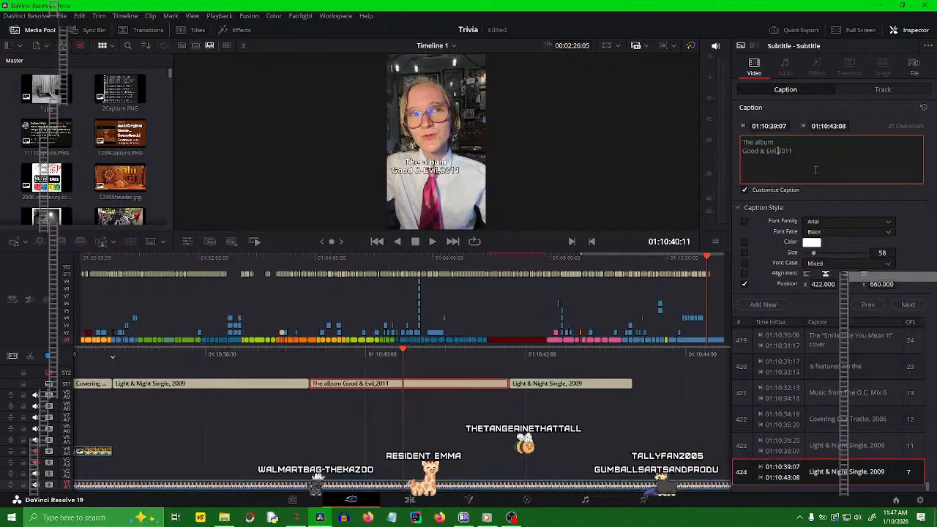
pyautogui.press('Return')
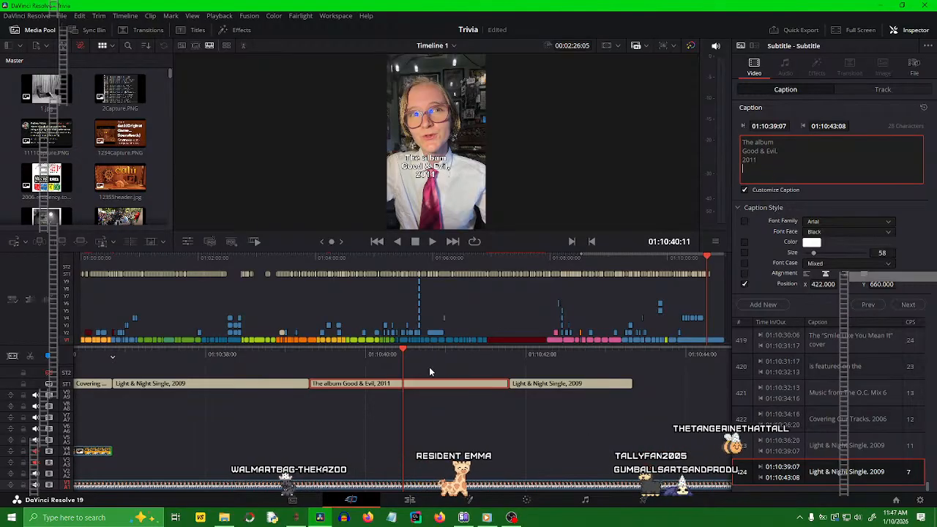
# - Save the project and play from 01:10:38:10 into the "The album Good & Evil, 2011" caption to check its timing
pyautogui.moveTo(429, 356); pyautogui.dragTo(593, 358)
pyautogui.click(430, 441)
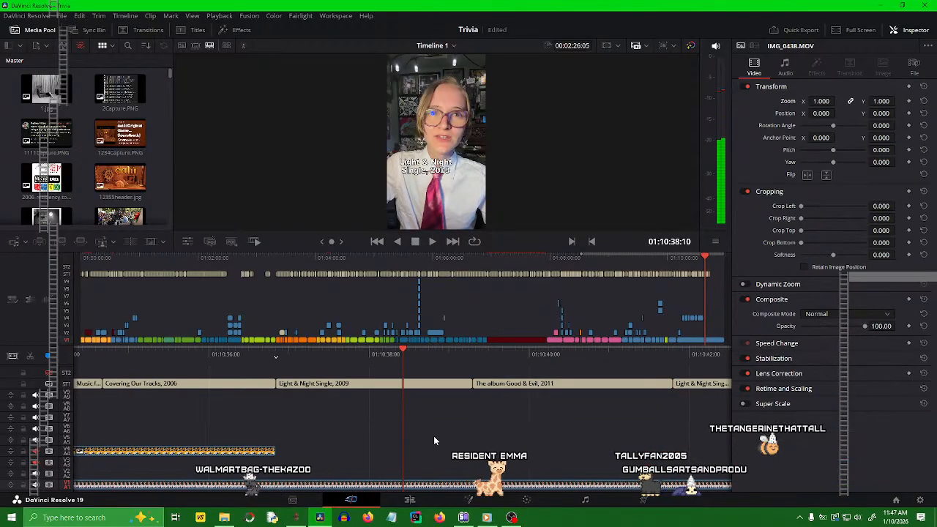
pyautogui.hotkey('ctrl', 's')
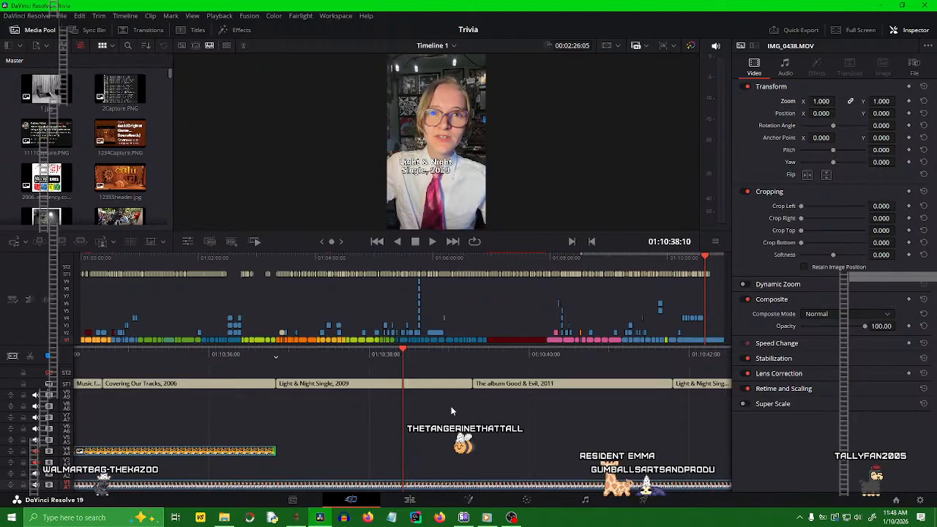
pyautogui.press('space')
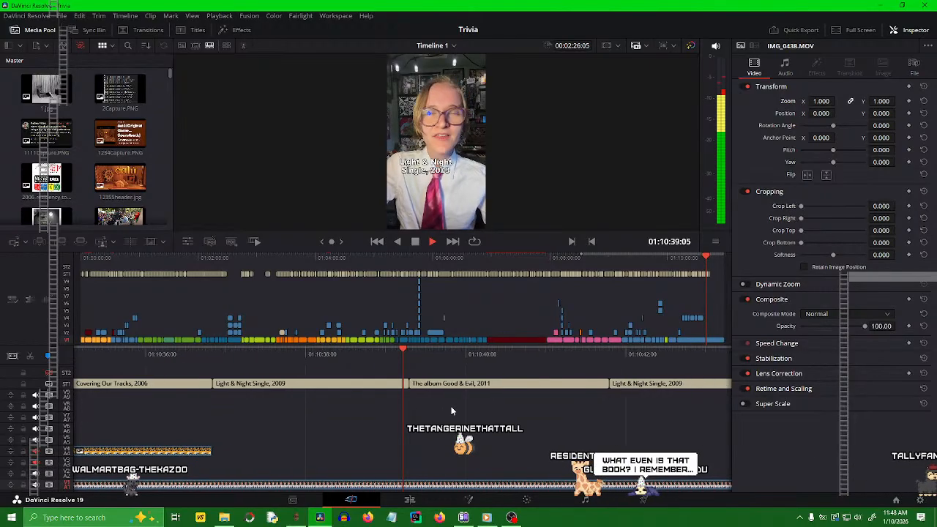
pyautogui.press('space')
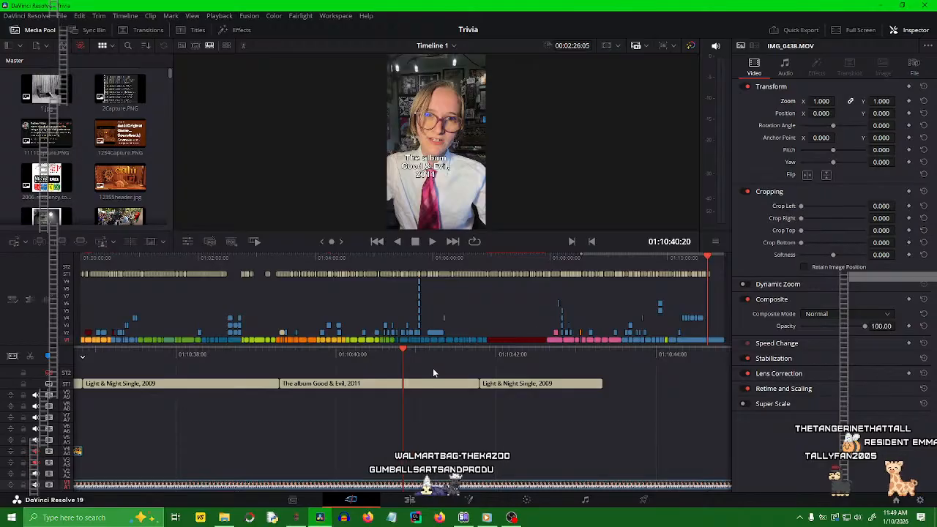
# - Replay the passage from 01:10:38:21 and extend the end of the last "Light & Night Single, 2009" caption to 01:10:45:00
pyautogui.moveTo(437, 359); pyautogui.dragTo(466, 374)
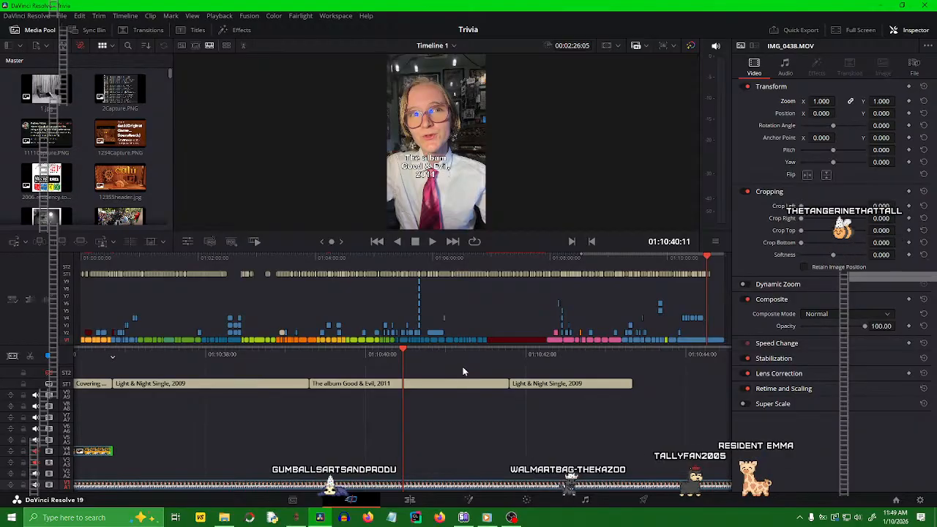
pyautogui.moveTo(451, 355); pyautogui.dragTo(575, 356)
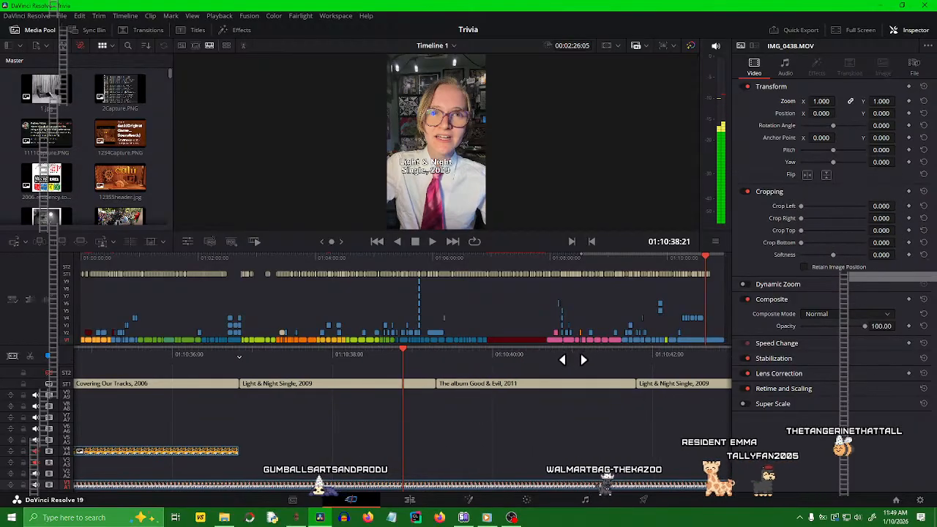
pyautogui.press('space')
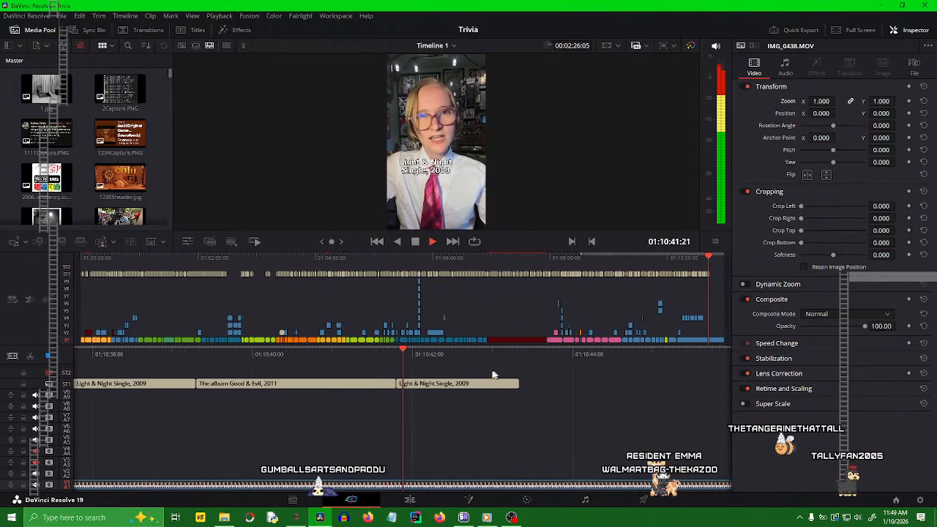
pyautogui.press('space')
pyautogui.click(441, 382)
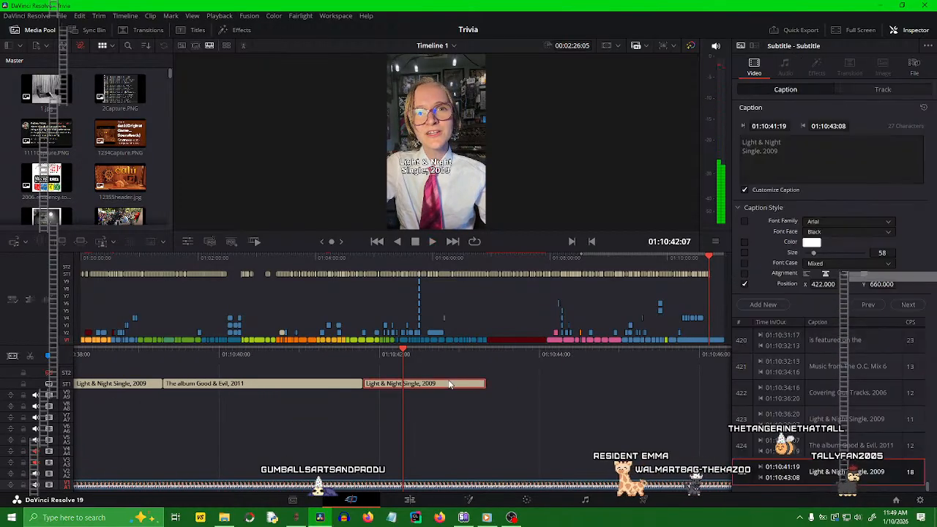
pyautogui.moveTo(488, 391); pyautogui.dragTo(619, 388)
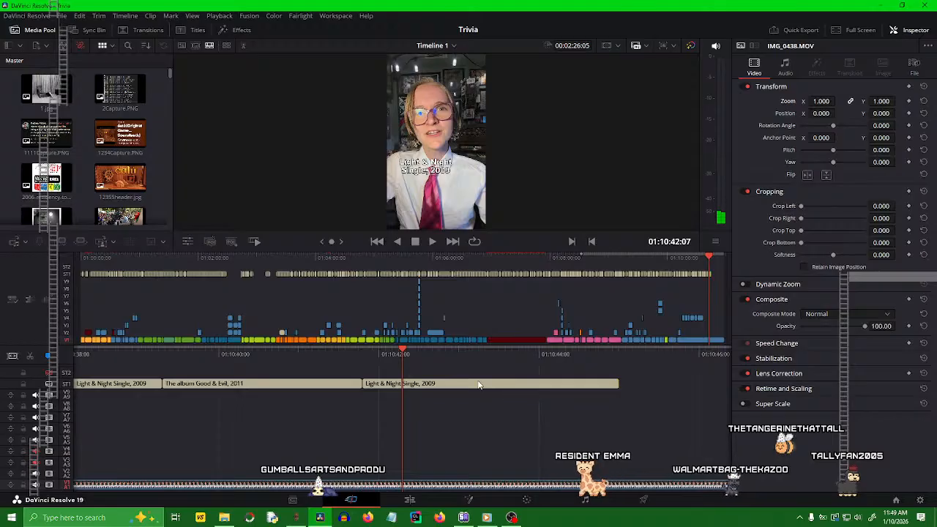
pyautogui.click(477, 384)
# - Play from 01:10:40:15 to find where the next spoken title ends and split the last "Light & Night Single, 2009" caption at 01:10:44:00
pyautogui.moveTo(437, 354); pyautogui.dragTo(571, 365)
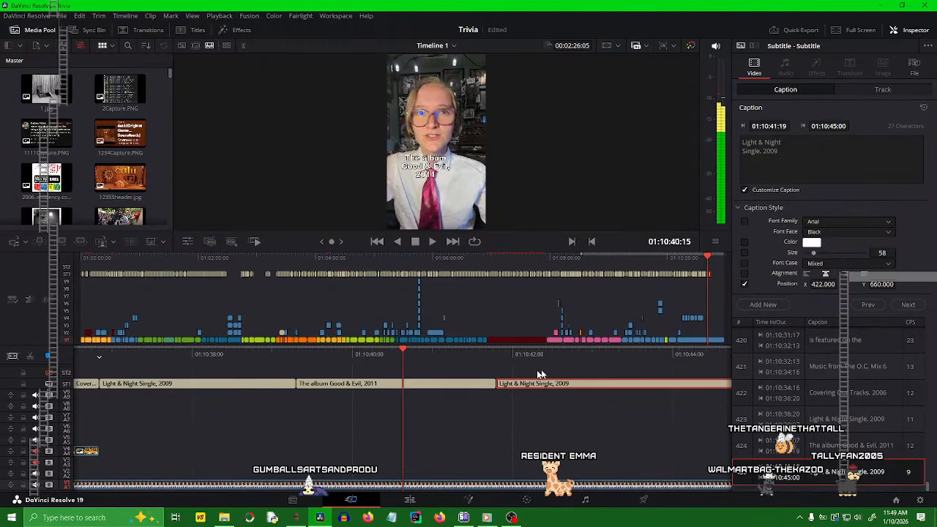
pyautogui.click(417, 419)
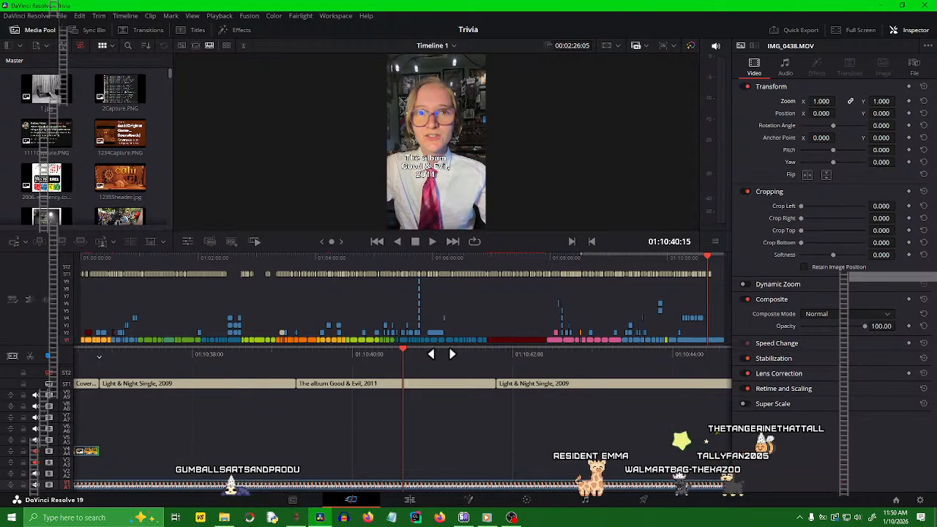
pyautogui.press('space')
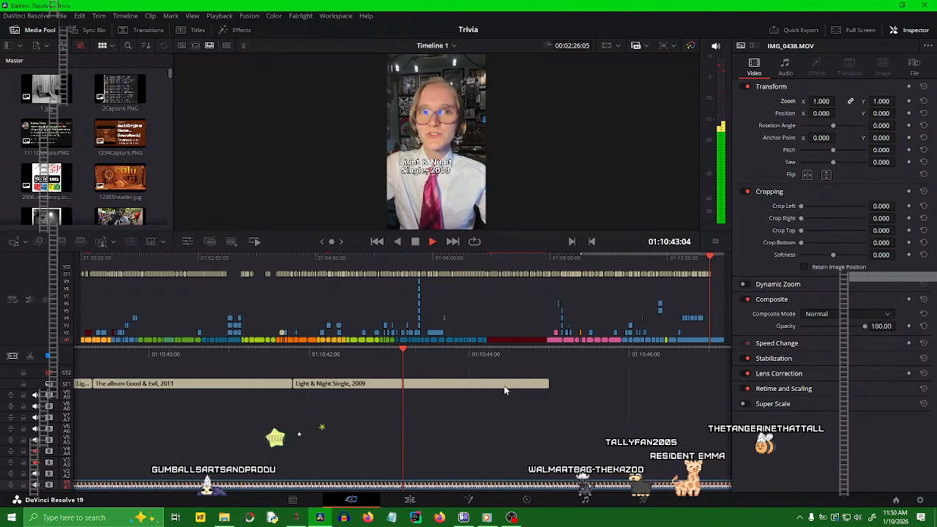
pyautogui.click(468, 383)
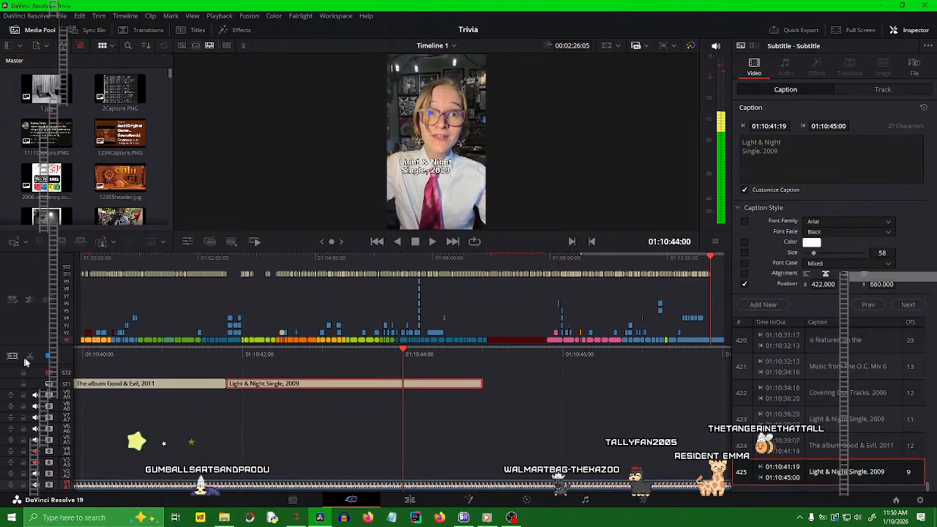
pyautogui.hotkey('ctrl', 'b')
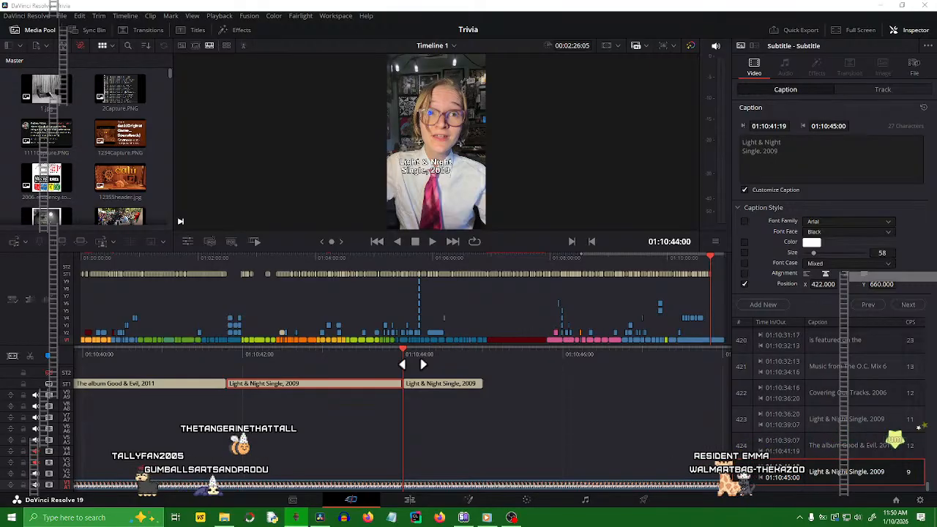
# - Go back to 01:10:40:16 and replay the passage to hear the wording for the caption starting at 01:10:41:19
pyautogui.moveTo(418, 360); pyautogui.dragTo(660, 371)
pyautogui.press('space')
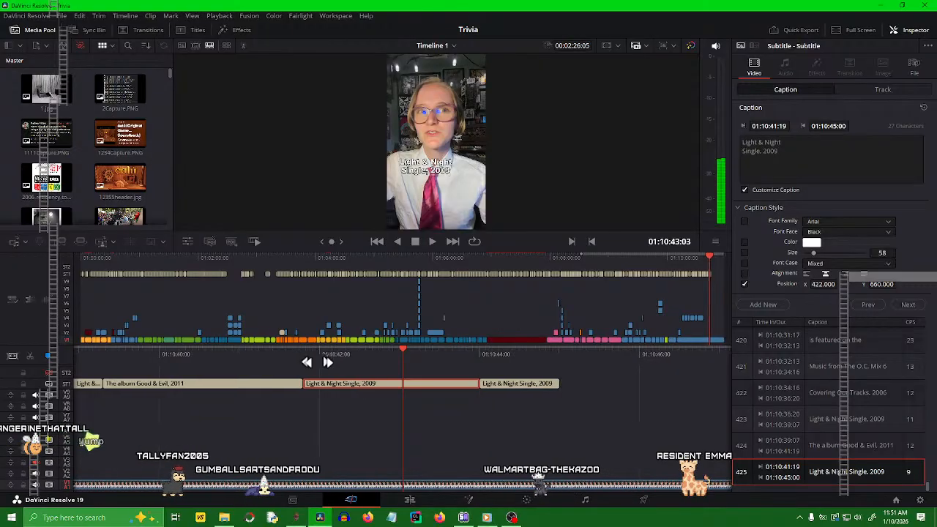
pyautogui.moveTo(286, 355); pyautogui.dragTo(483, 388)
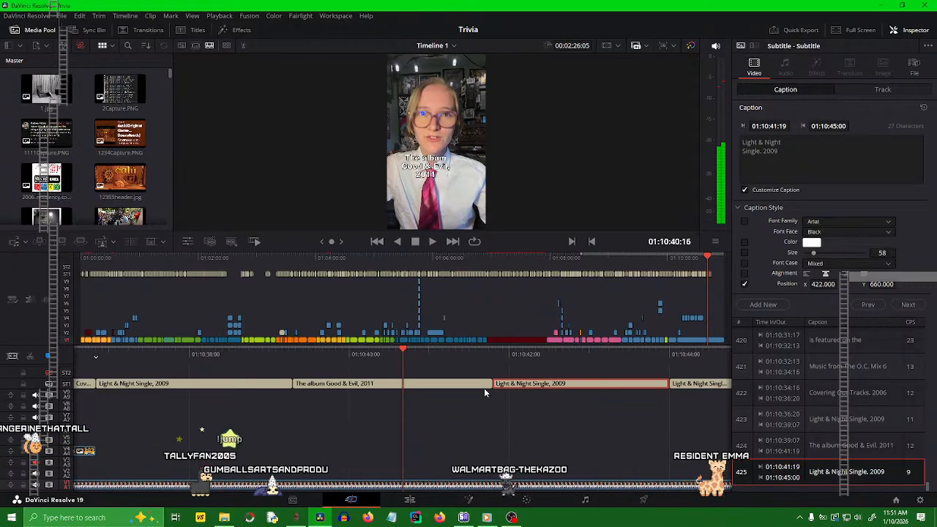
# - Replace the text of the subtitle starting at 01:10:41:19 with "Club Can't Handle Me Single"
pyautogui.click(492, 441)
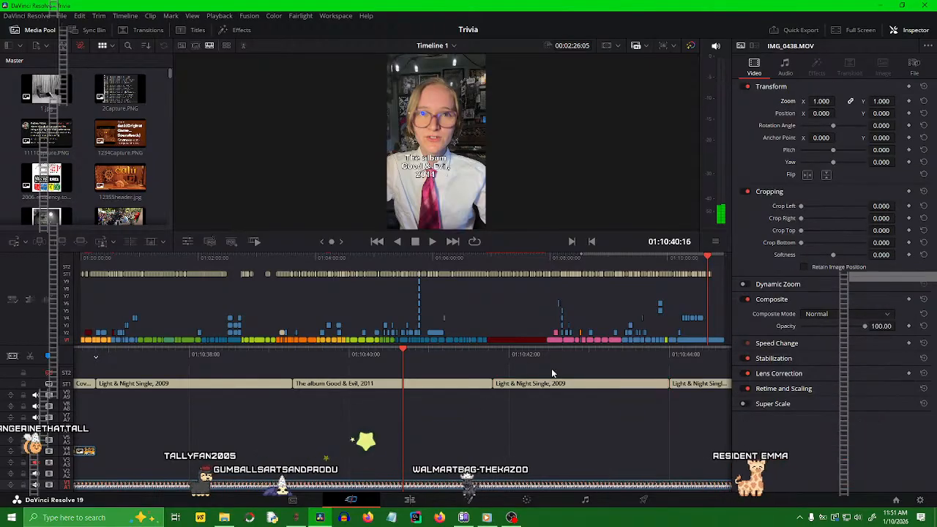
pyautogui.moveTo(551, 364); pyautogui.dragTo(451, 364)
pyautogui.click(447, 382)
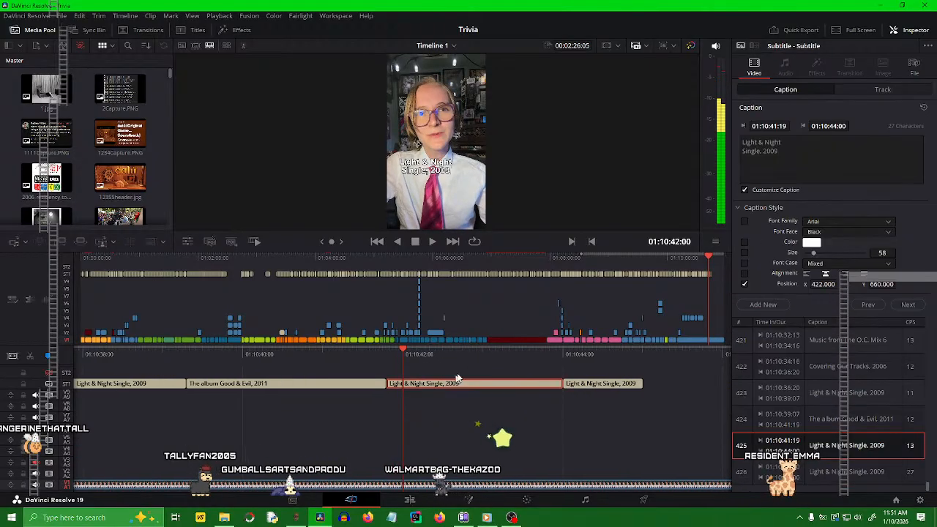
pyautogui.hotkey('shift', 'Left')
pyautogui.hotkey('shift', 'Left')
pyautogui.hotkey('shift', 'Left')
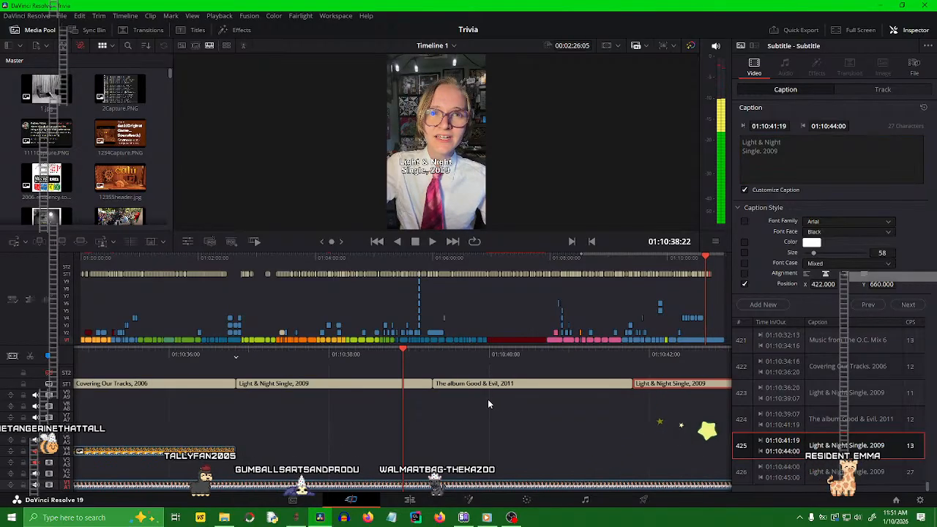
pyautogui.press('space')
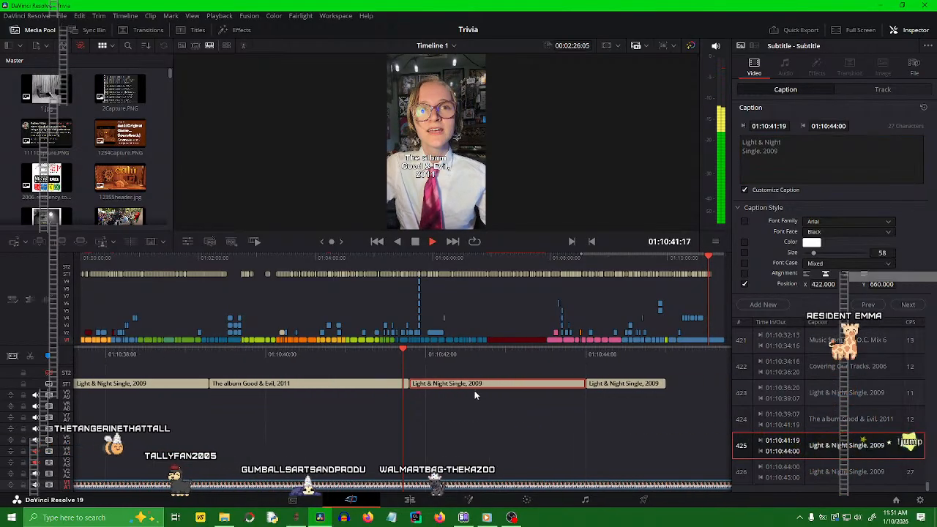
pyautogui.click(759, 171)
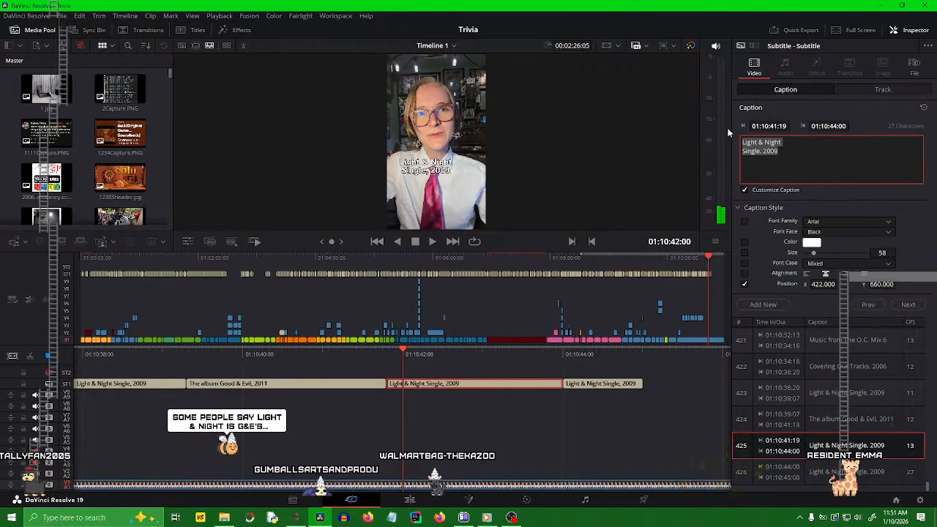
pyautogui.write("Club Can't Handle Me Single")
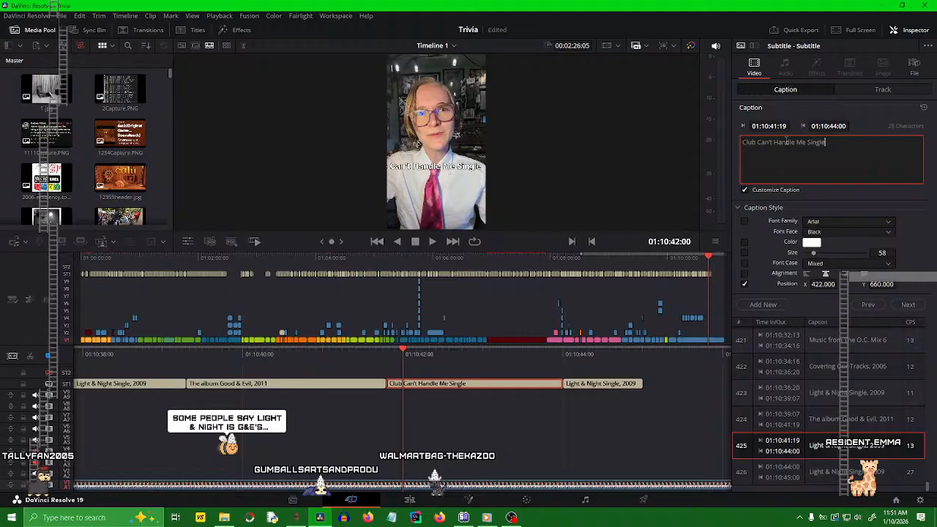
# - Break the caption text into three lines: "Club Can't", "Handle Me" and "Single"
pyautogui.click(776, 142)
pyautogui.press('BackSpace')
pyautogui.press('Return')
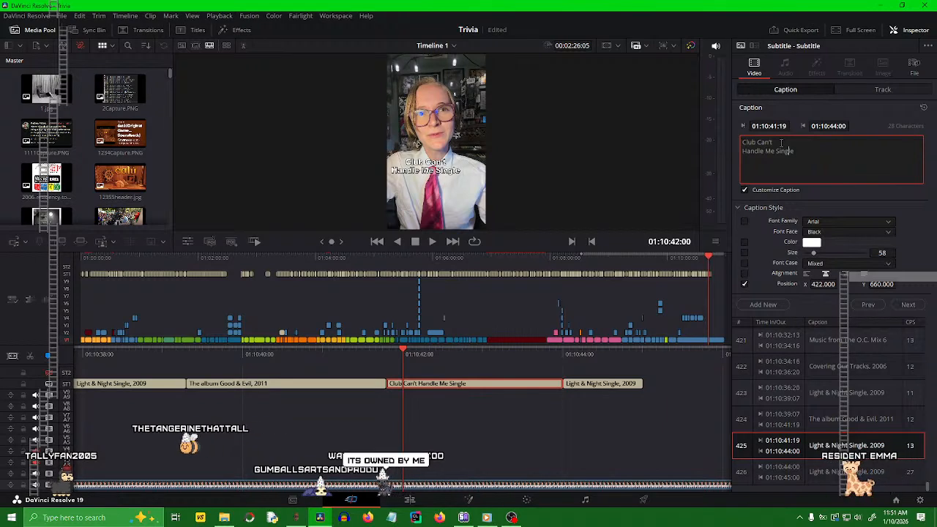
pyautogui.press('BackSpace')
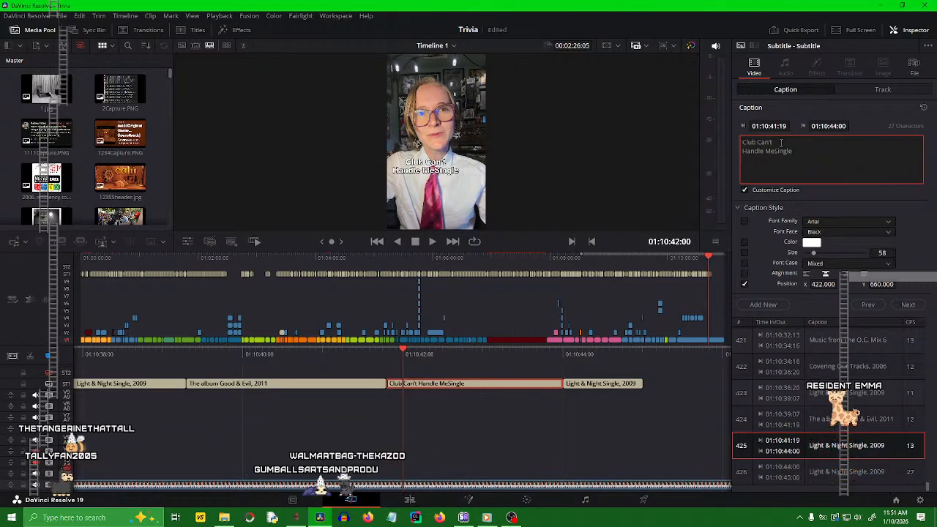
pyautogui.press('Return')
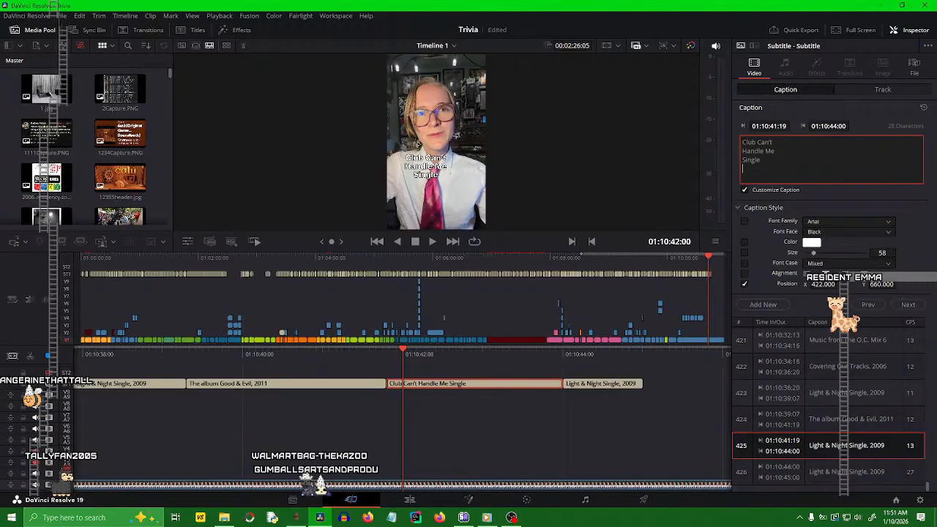
# - Add the year 2011 after "Single" on the last line of the Club Can't Handle Me caption
pyautogui.hotkey('alt', 'Tab')
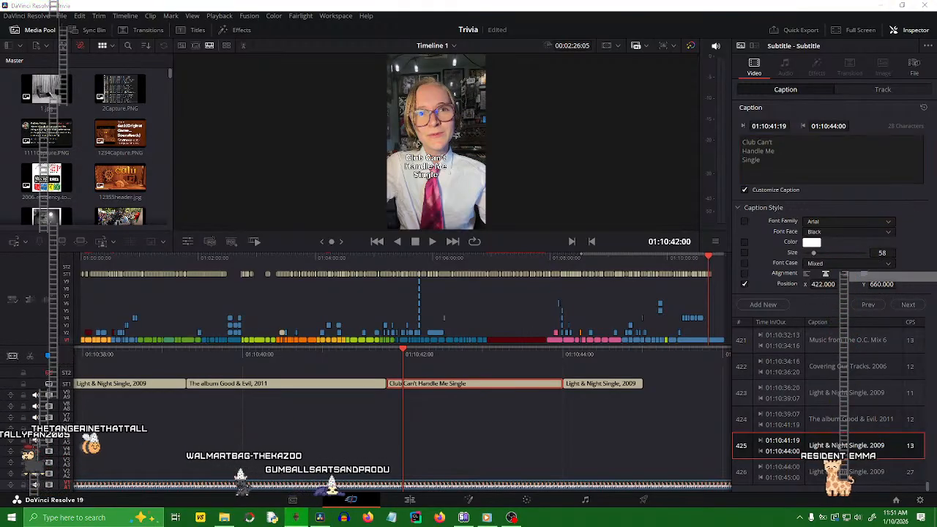
pyautogui.click(817, 164)
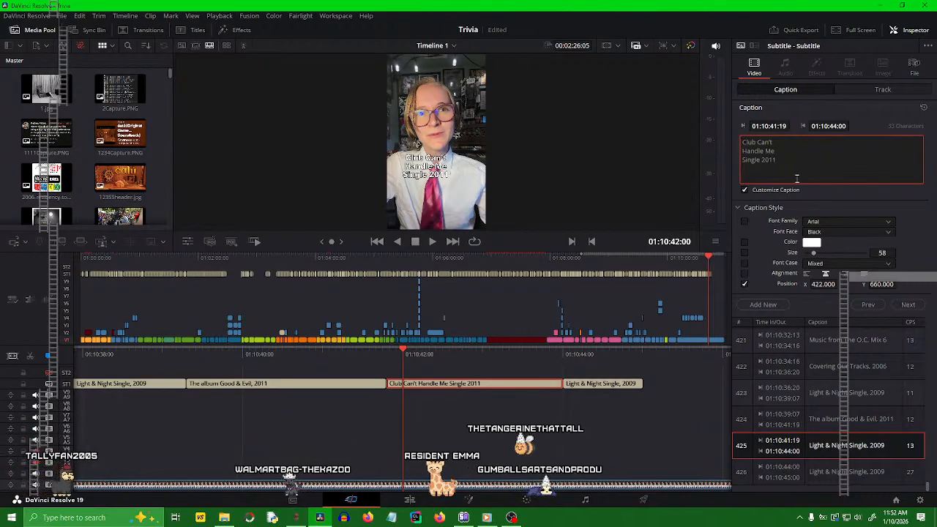
pyautogui.click(796, 181)
pyautogui.click(490, 375)
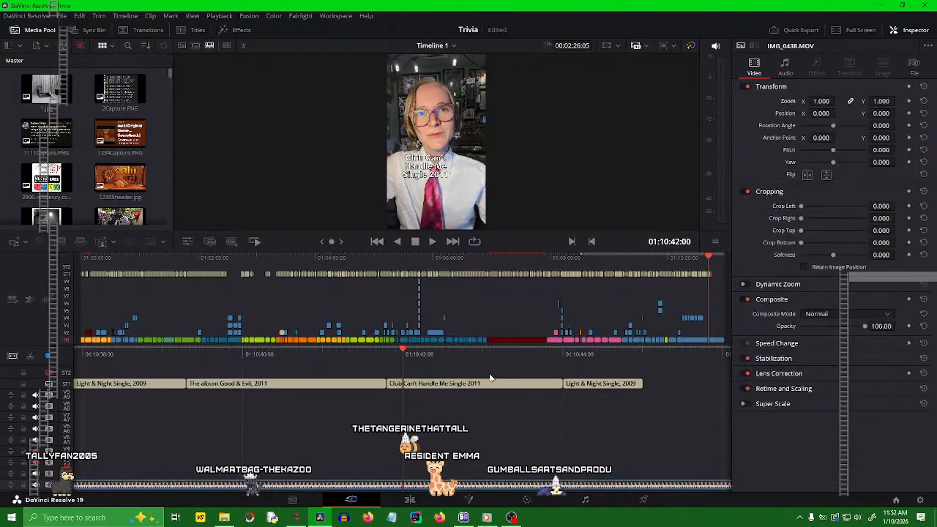
# - Insert a comma before 2011 in the Club Can't Handle Me caption and save the project
pyautogui.moveTo(484, 355); pyautogui.dragTo(615, 363)
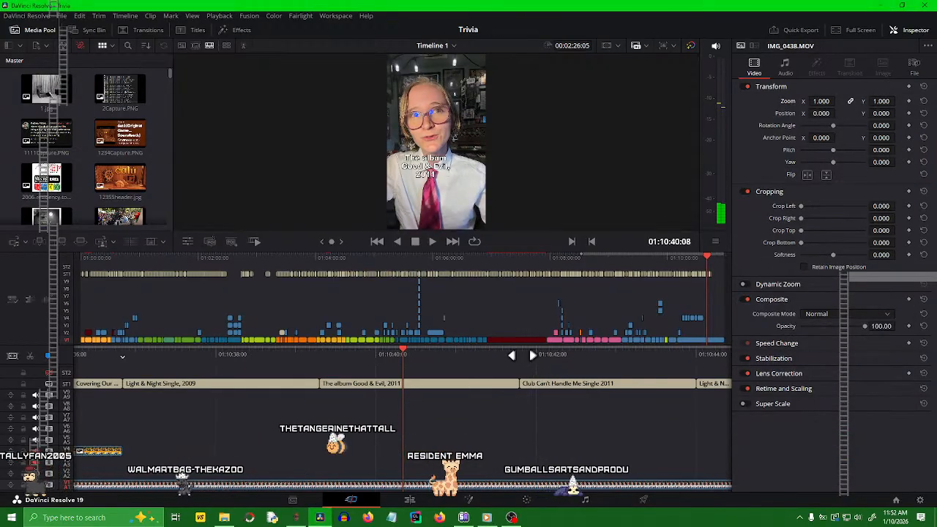
pyautogui.moveTo(529, 366); pyautogui.dragTo(460, 393)
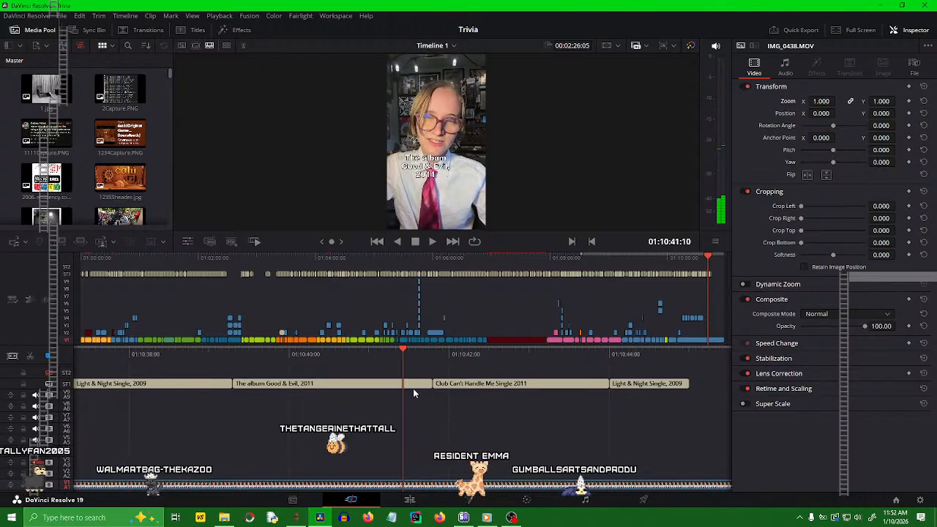
pyautogui.moveTo(497, 358); pyautogui.dragTo(594, 362)
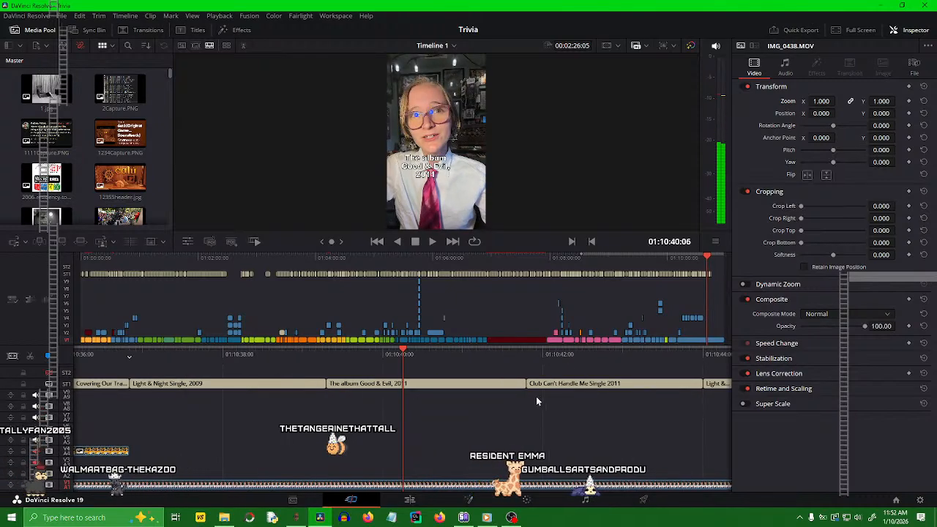
pyautogui.click(605, 383)
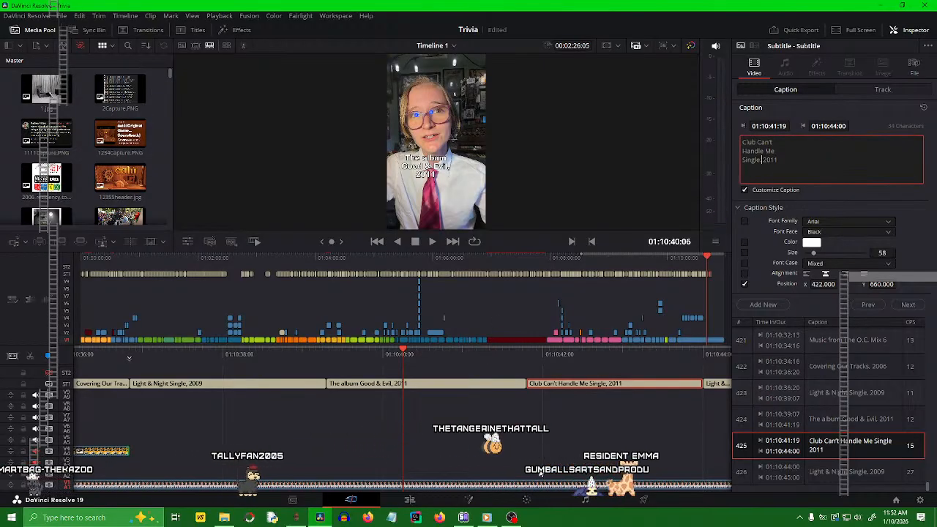
pyautogui.click(544, 448)
pyautogui.hotkey('ctrl', 's')
# - Play through the edited subtitles and extend the end of the last subtitle, "Light & Night Single, 2009", to about 01:10:47:00
pyautogui.moveTo(483, 350); pyautogui.dragTo(666, 362)
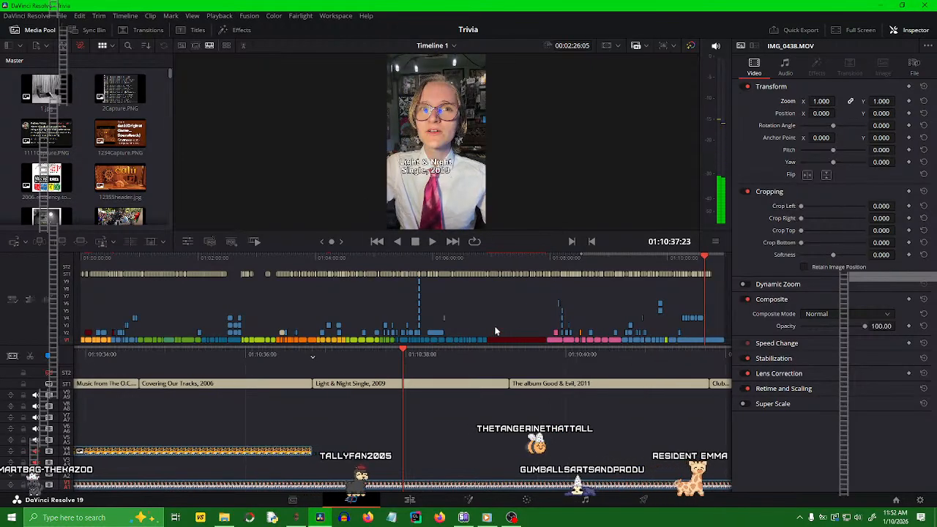
pyautogui.press('space')
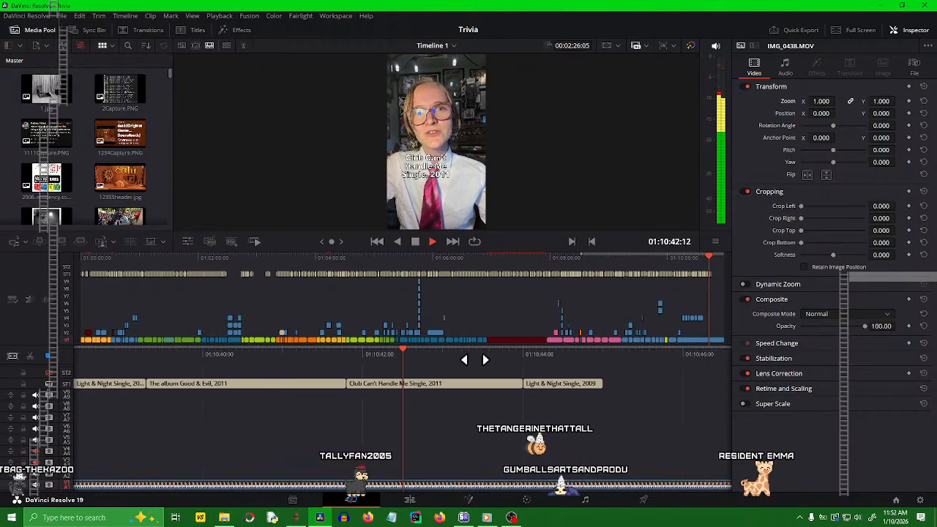
pyautogui.press('space')
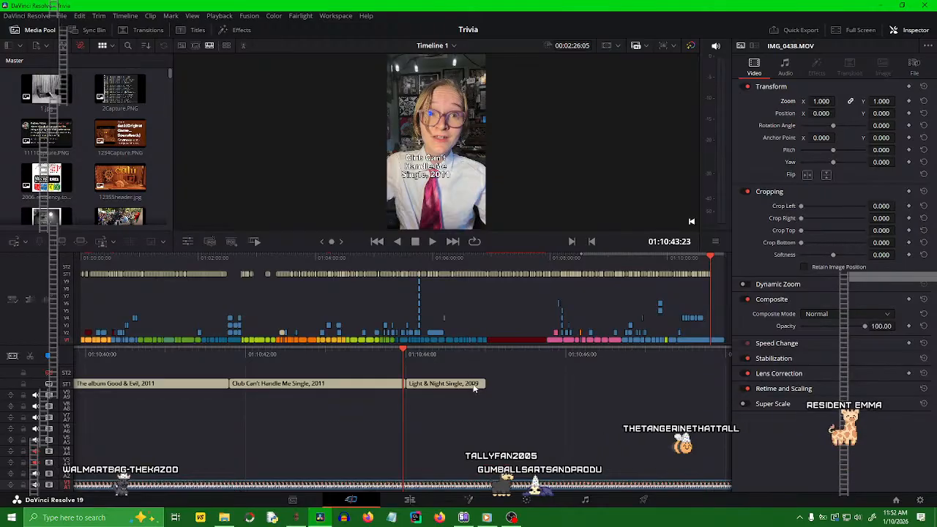
pyautogui.moveTo(483, 382); pyautogui.dragTo(645, 382)
# - Play back from the Good & Evil subtitle into the last subtitle to check the captions against the speech
pyautogui.moveTo(419, 361); pyautogui.dragTo(669, 366)
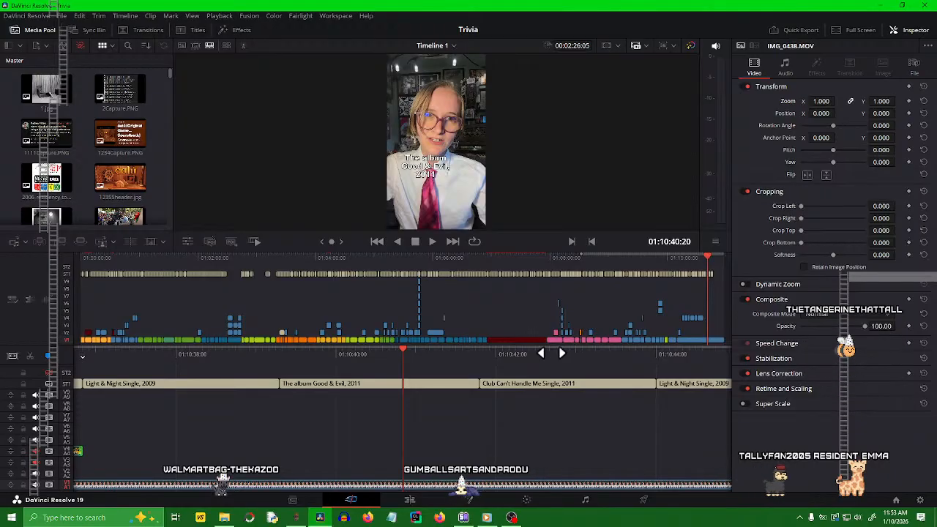
pyautogui.moveTo(548, 354); pyautogui.dragTo(496, 355)
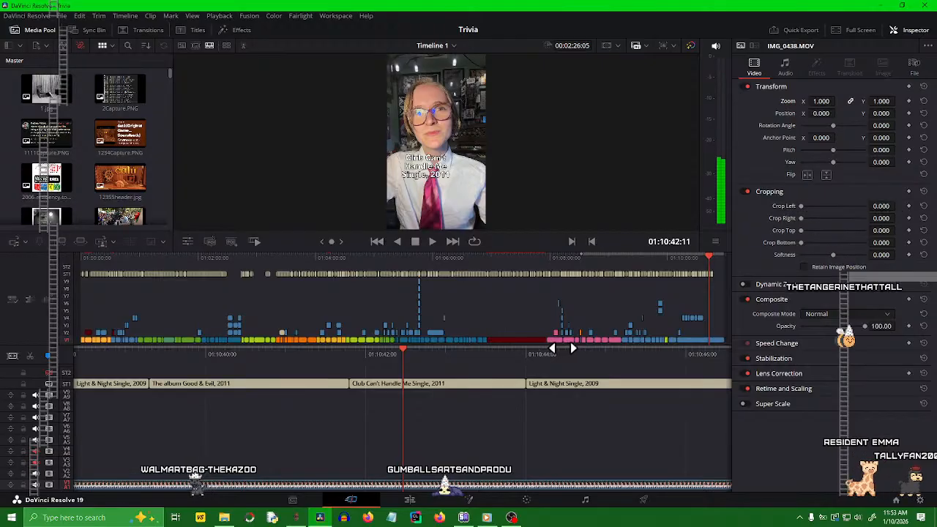
pyautogui.moveTo(561, 352); pyautogui.dragTo(682, 364)
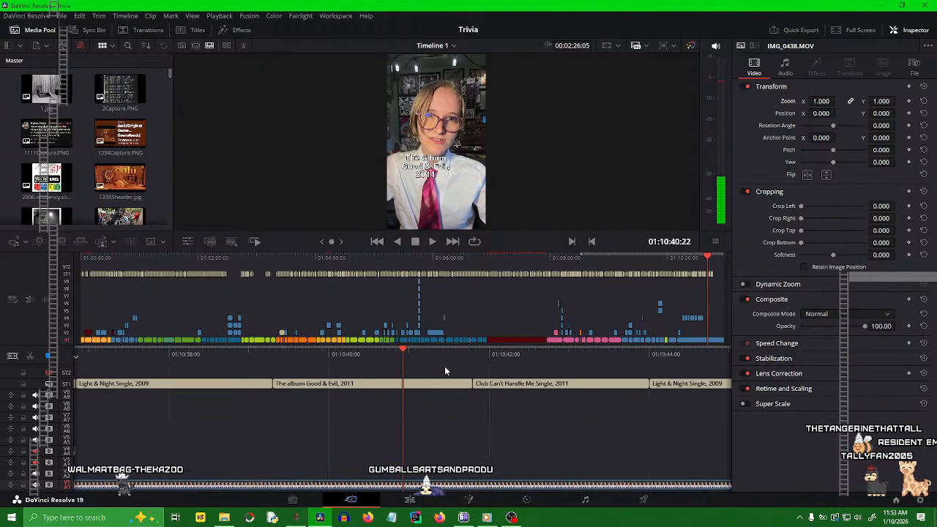
pyautogui.press('space')
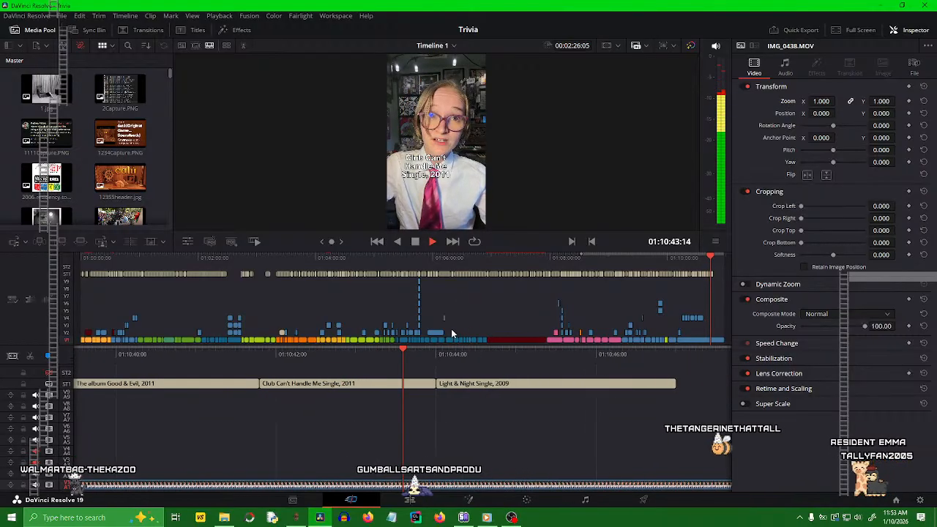
pyautogui.press('space')
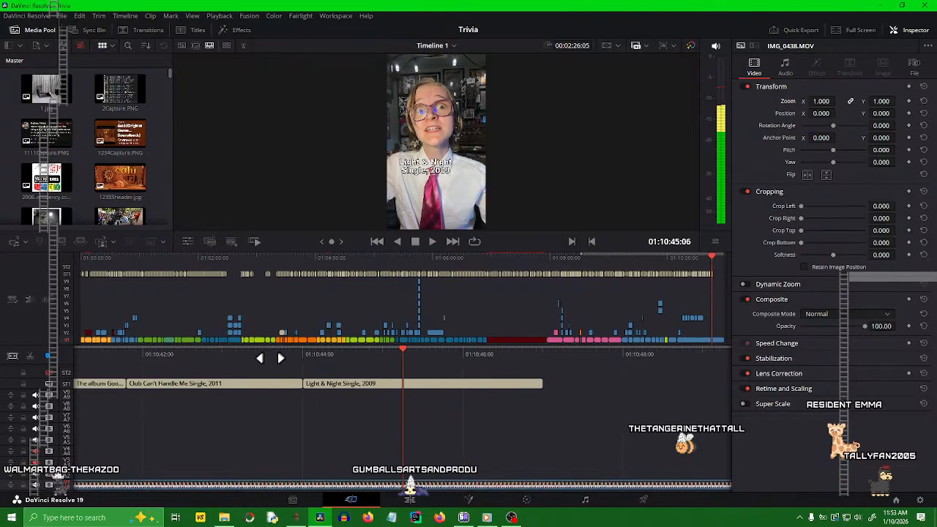
# - Place 1208px-GOOD-EVIL_COVER.png on video track 4 at 01:10:39:07, with zoom 0.390 and position X 15, Y 312
pyautogui.press('Up')
pyautogui.press('Up')
pyautogui.press('Up')
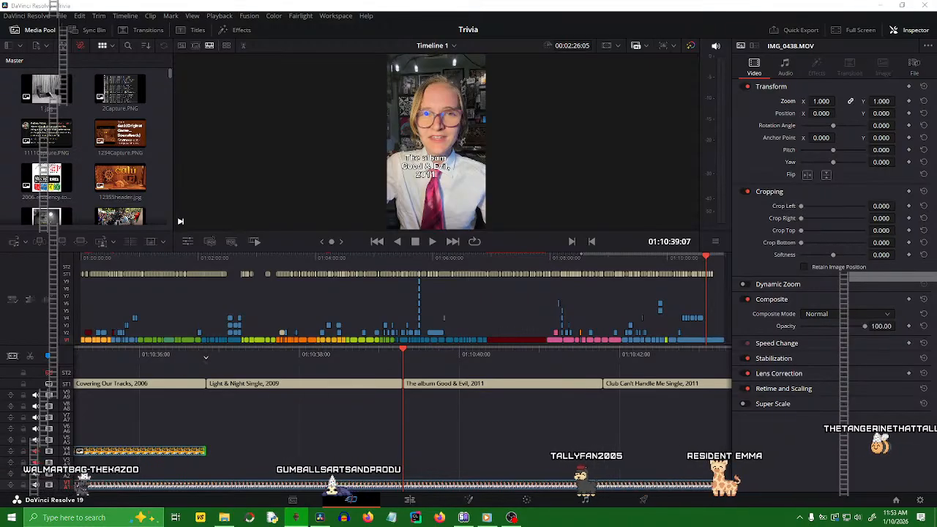
pyautogui.moveTo(512, 1); pyautogui.dragTo(411, 454)
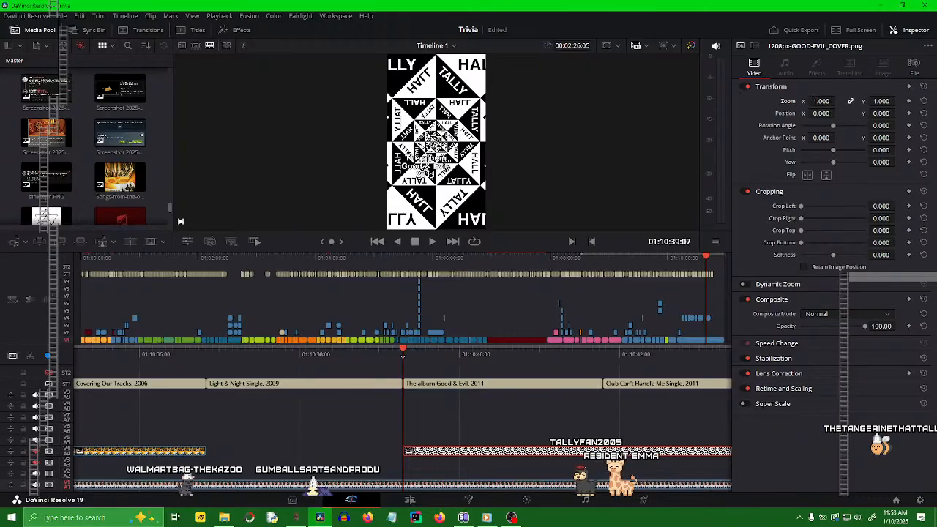
pyautogui.moveTo(831, 101); pyautogui.dragTo(904, 112)
pyautogui.moveTo(838, 101); pyautogui.dragTo(827, 112)
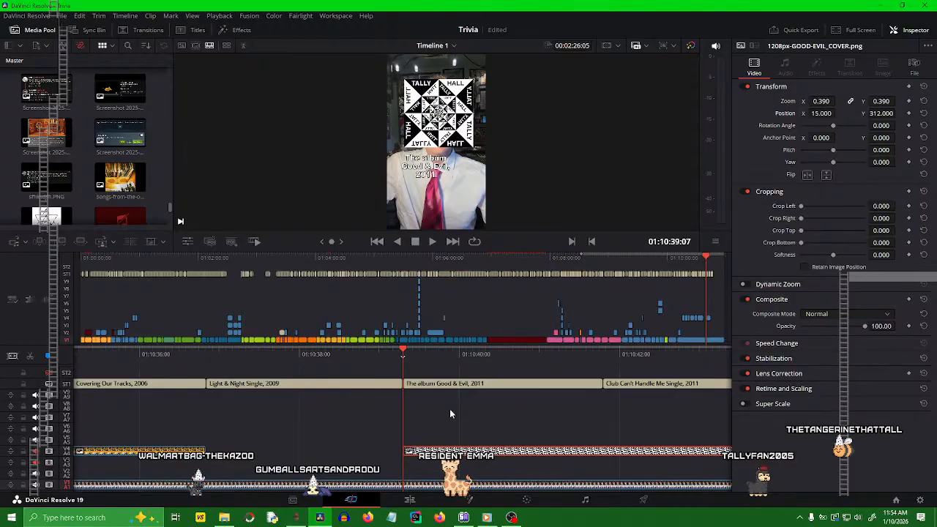
# - Cut the Good & Evil cover clip at 01:10:41:19, where the Club Can't Handle Me subtitle starts, and remove the remainder
pyautogui.hotkey('shift', 'Left')
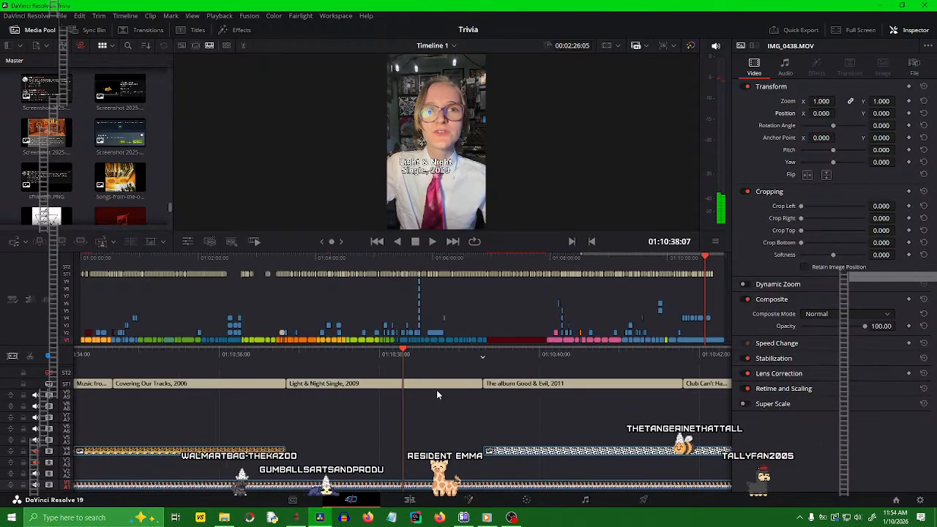
pyautogui.press('space')
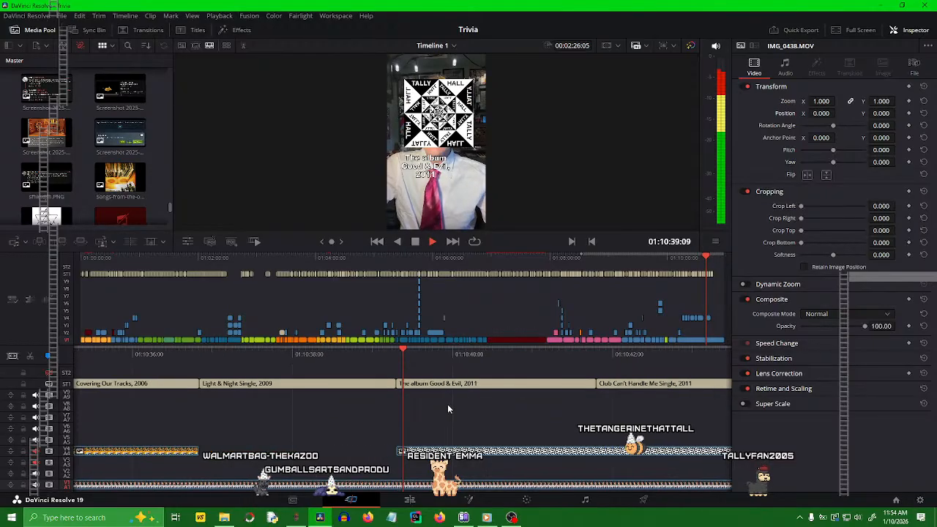
pyautogui.press('space')
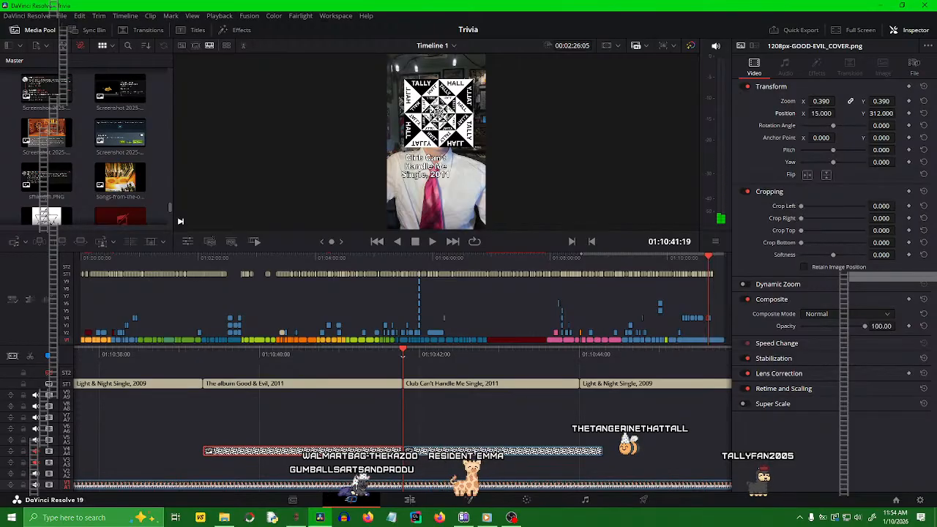
pyautogui.hotkey('shift', ']')
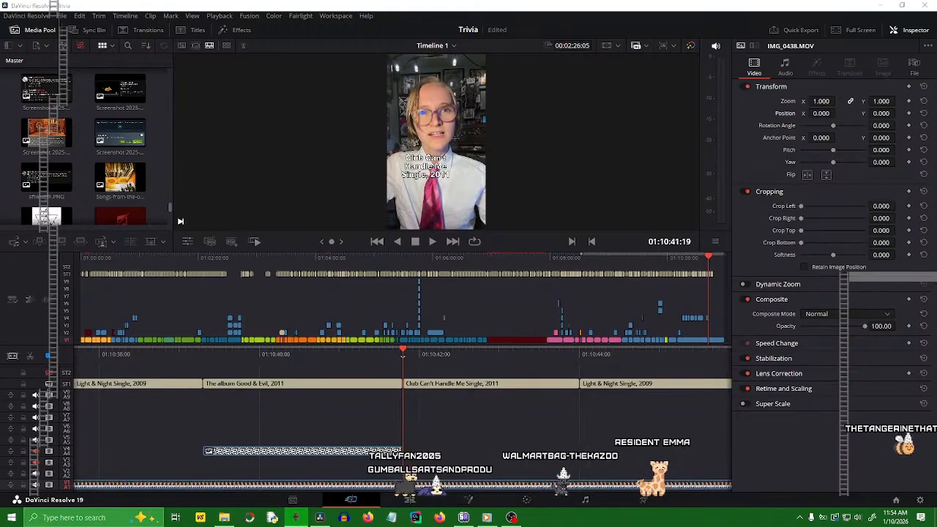
# - Place Clubcanthandleme.jpg on video track 4 at 01:10:41:19, with zoom 0.370 and position Y 262
pyautogui.moveTo(418, 256); pyautogui.dragTo(409, 454)
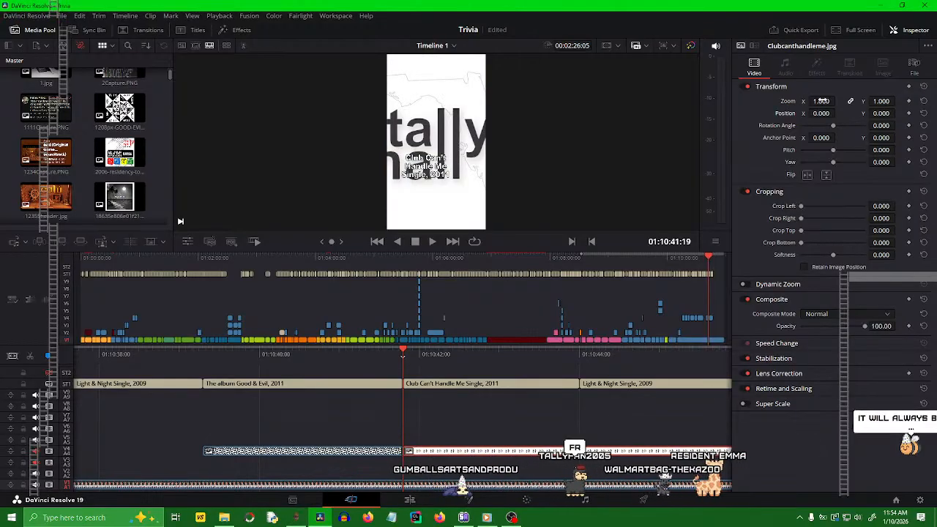
pyautogui.moveTo(821, 101); pyautogui.dragTo(790, 101)
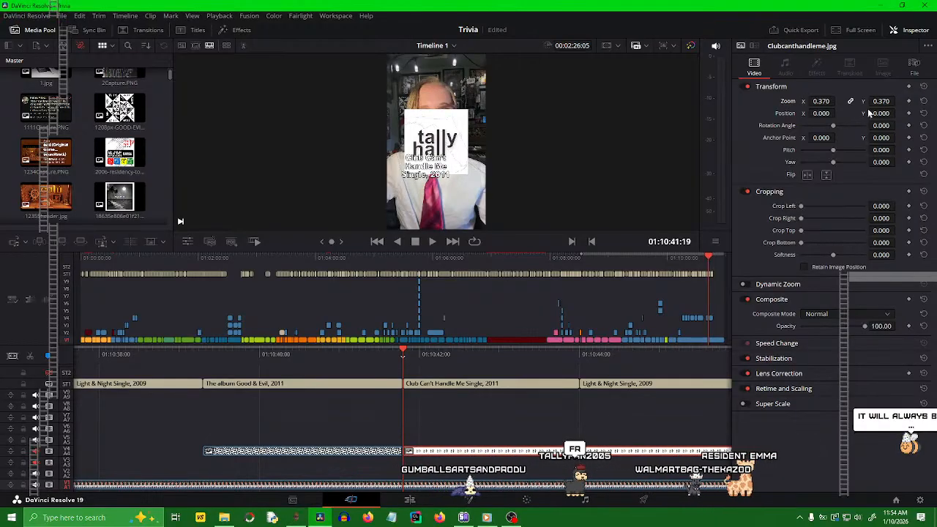
pyautogui.moveTo(881, 113); pyautogui.dragTo(898, 113)
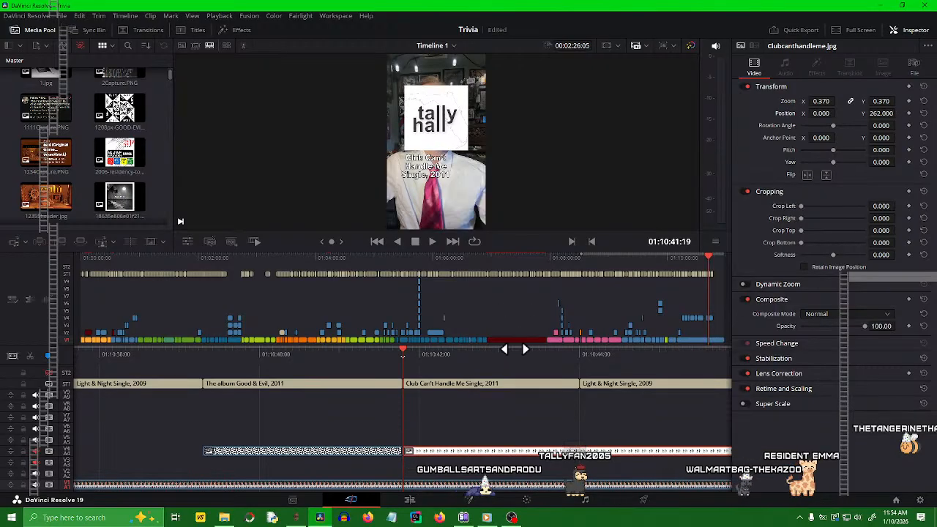
# - Cut the Clubcanthandleme.jpg clip at 01:10:44:00, where the last subtitle starts, and remove the remainder
pyautogui.moveTo(504, 361); pyautogui.dragTo(384, 372)
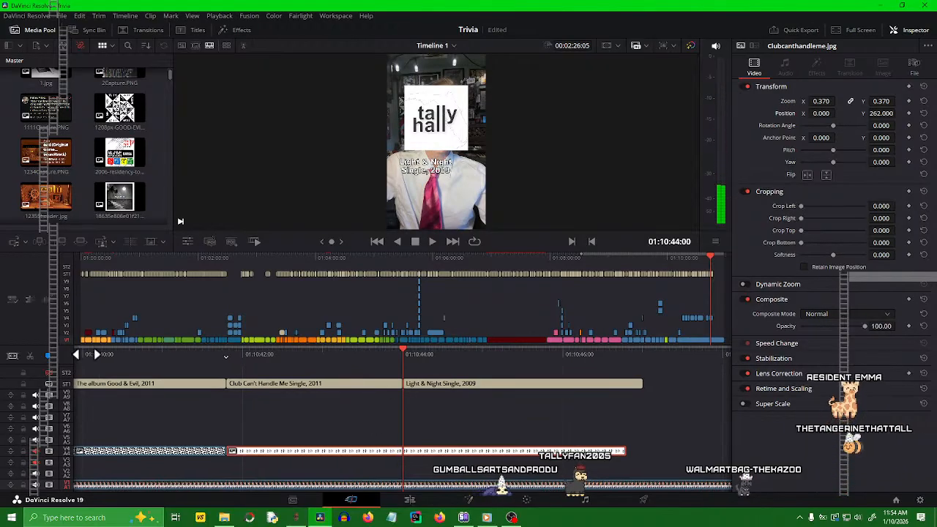
pyautogui.hotkey('ctrl', 'b')
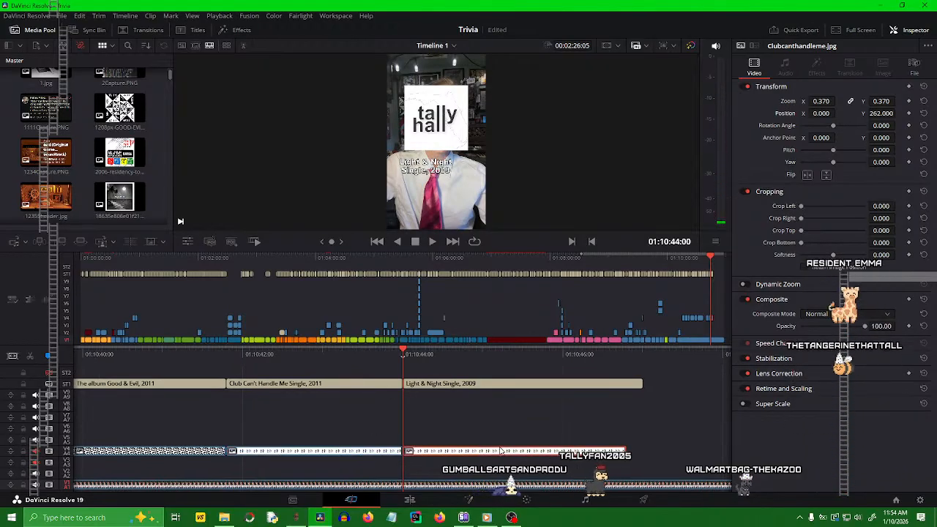
pyautogui.click(507, 450)
pyautogui.press('Delete')
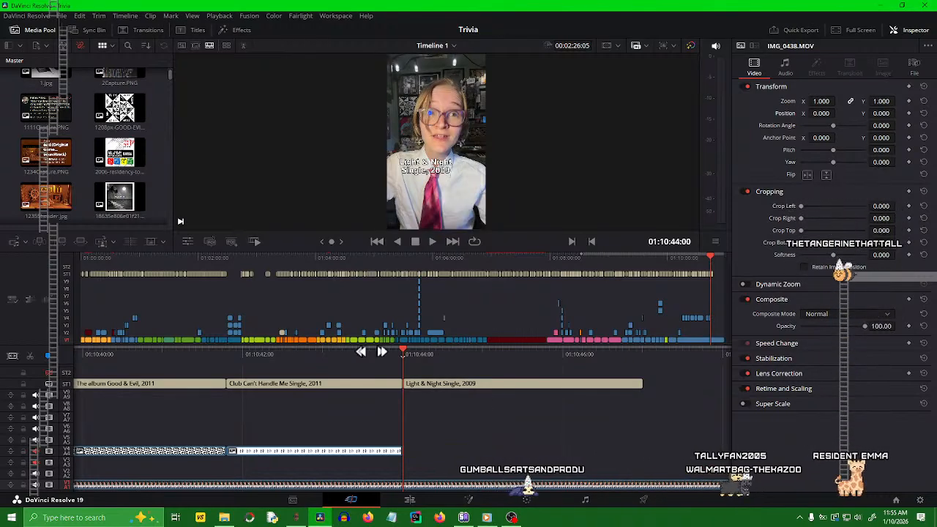
# - Replace the last subtitle's text with "Admittedly Incomplete Demos EP, 2015", broken over four lines
pyautogui.moveTo(307, 355); pyautogui.dragTo(746, 404)
pyautogui.press('space')
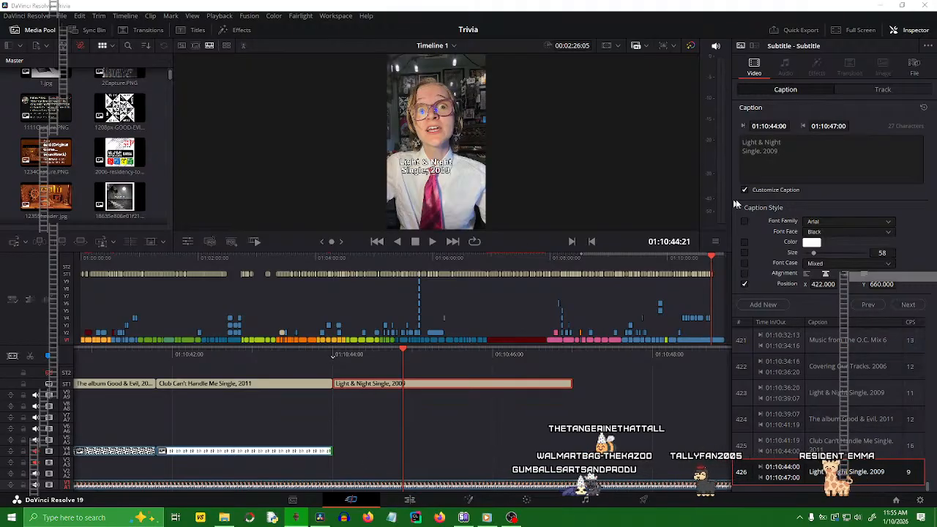
pyautogui.click(813, 149)
pyautogui.hotkey('ctrl', 'a')
pyautogui.write('Admittedly Incomplete Demos EP, 2015')
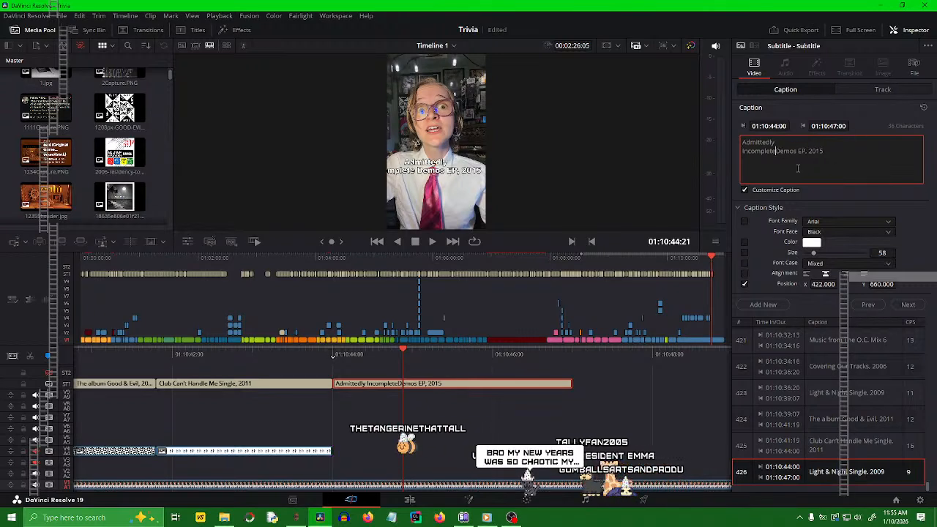
pyautogui.press('Return')
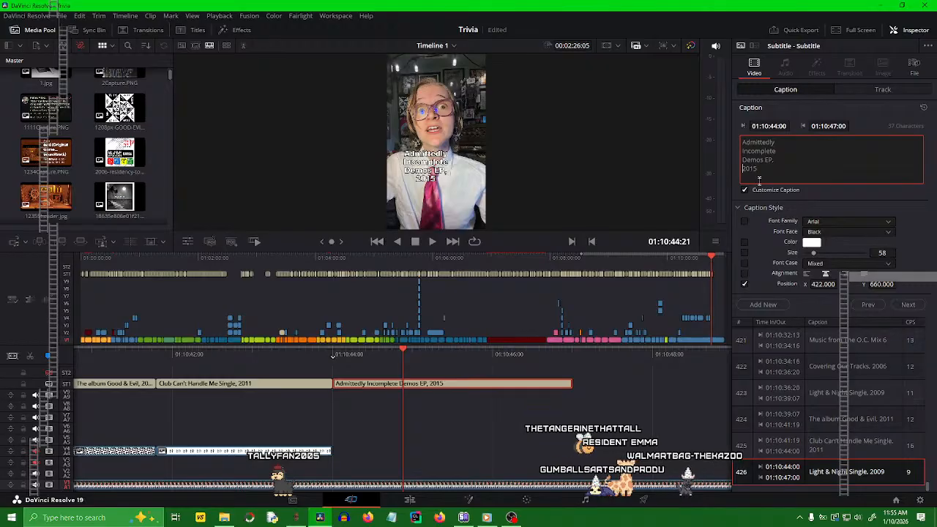
pyautogui.click(514, 409)
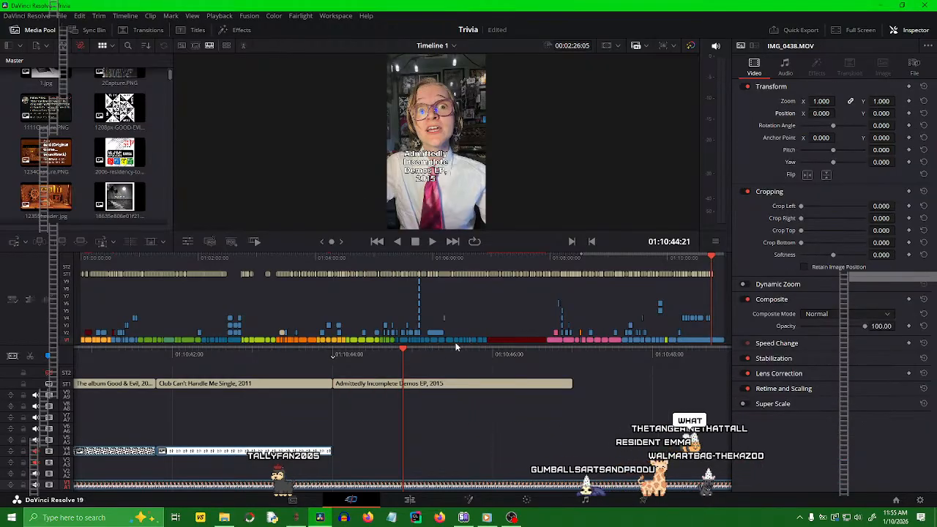
# - Play back from the Club Can't Handle Me subtitle past the end of the last subtitle to check its timing against the speech
pyautogui.moveTo(462, 357); pyautogui.dragTo(563, 366)
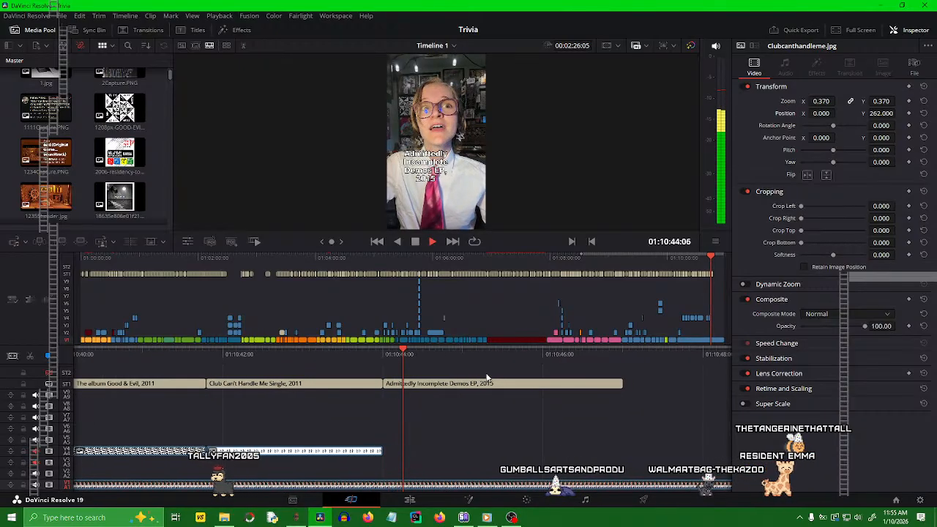
pyautogui.press('space')
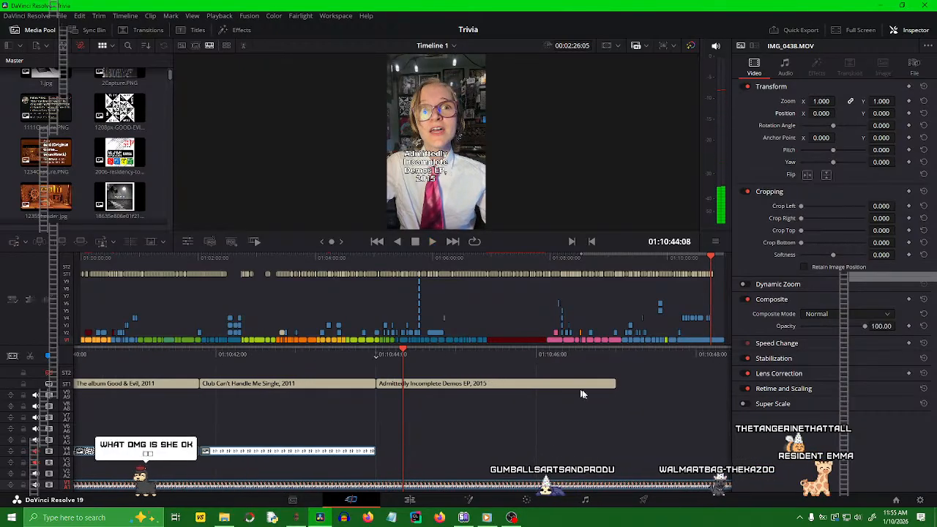
pyautogui.moveTo(429, 359); pyautogui.dragTo(535, 363)
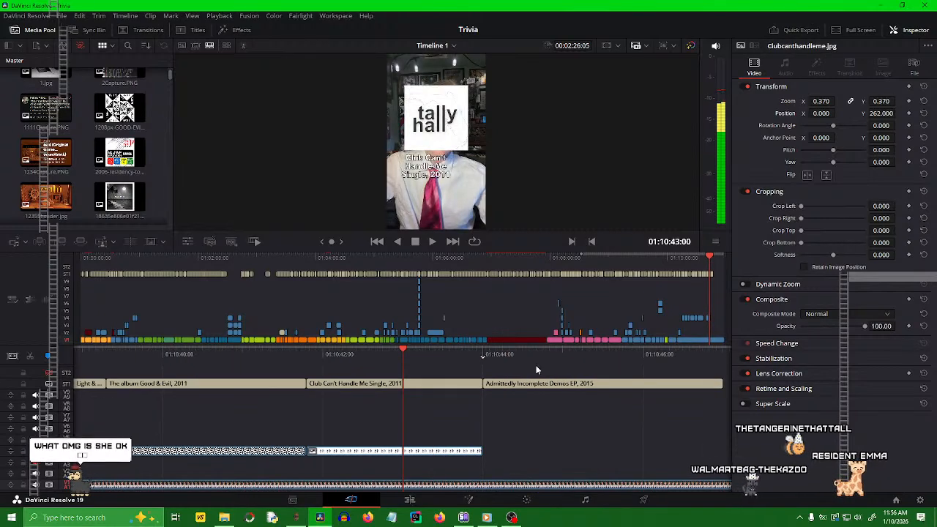
pyautogui.press('space')
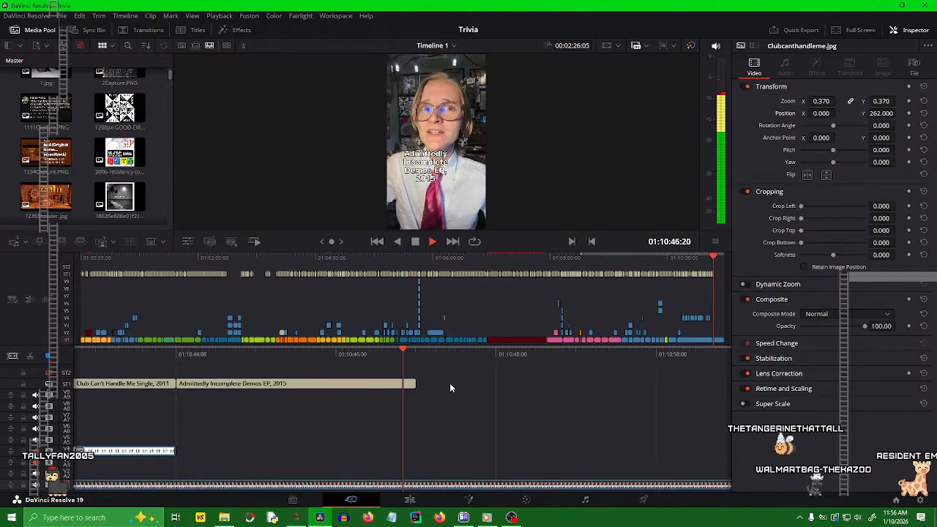
pyautogui.press('space')
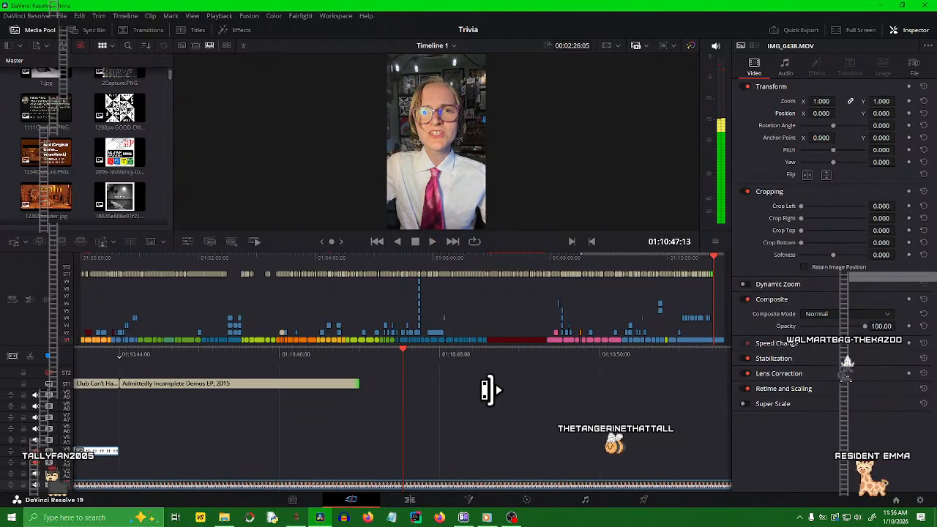
# - Extend the Admittedly Incomplete Demos subtitle to 01:10:48:19 and split it at 01:10:47:10
pyautogui.moveTo(359, 383); pyautogui.dragTo(502, 383)
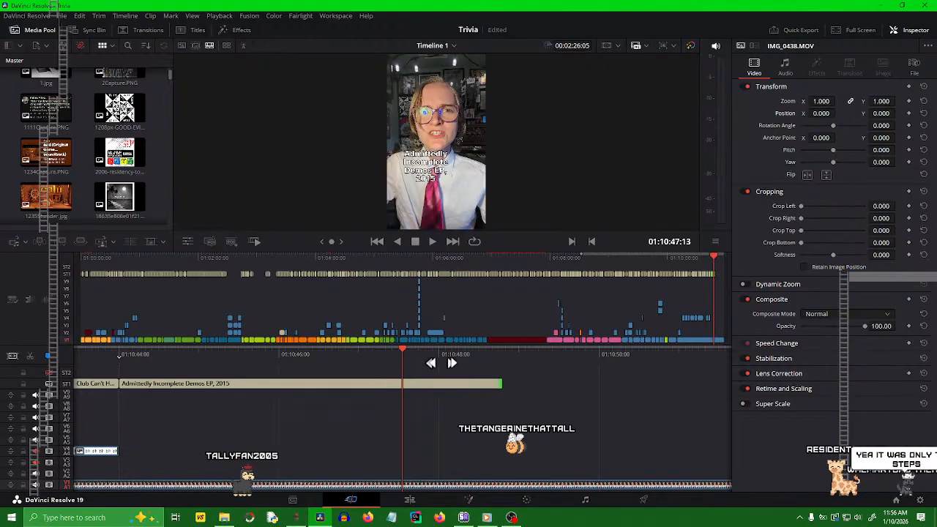
pyautogui.moveTo(454, 360)
pyautogui.mouseDown()
pyautogui.moveTo(432, 360)
pyautogui.moveTo(527, 365)
pyautogui.moveTo(442, 363)
pyautogui.moveTo(512, 370)
pyautogui.moveTo(468, 374)
pyautogui.mouseUp()
pyautogui.click(444, 383)
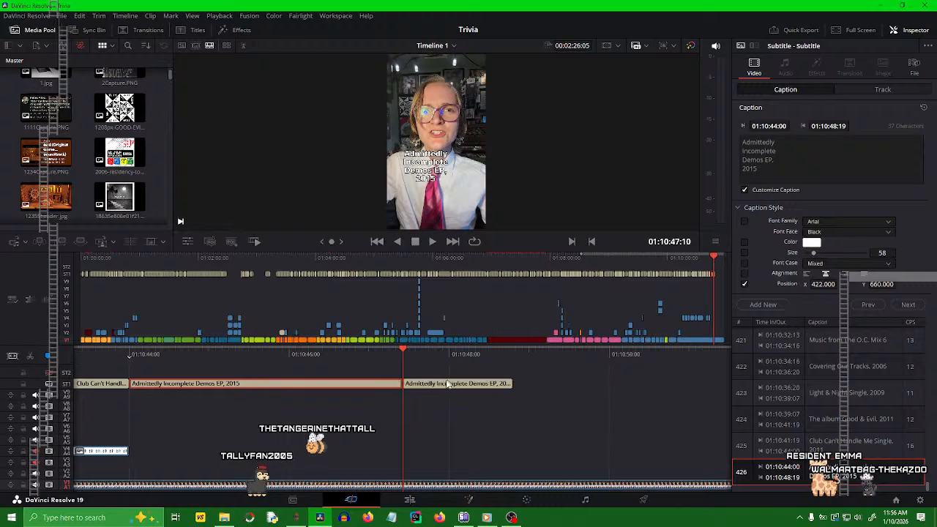
pyautogui.click(617, 301)
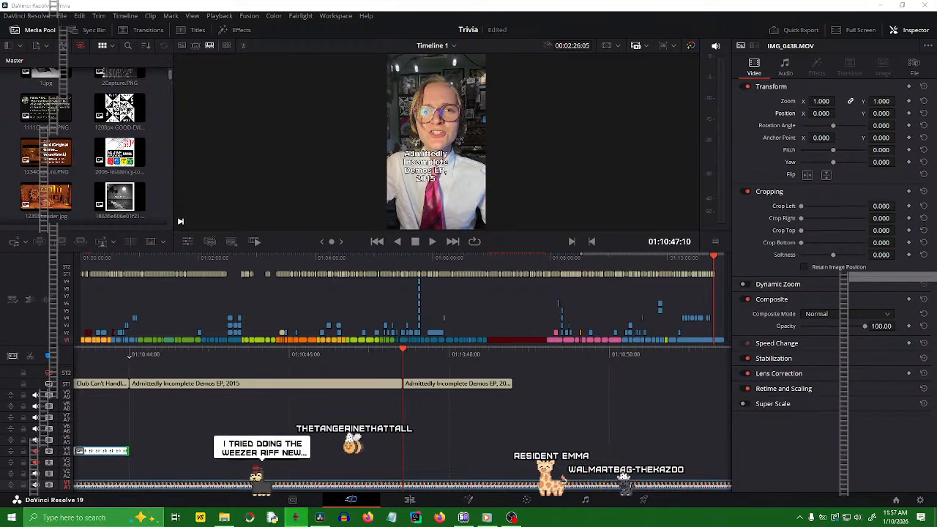
# - Place Admittedly_incomplete_demos_cover.jpg on video track 4 at 01:10:44:00, with zoom 0.420 and position Y 341
pyautogui.moveTo(716, 117); pyautogui.dragTo(136, 458)
pyautogui.moveTo(368, 355); pyautogui.dragTo(505, 360)
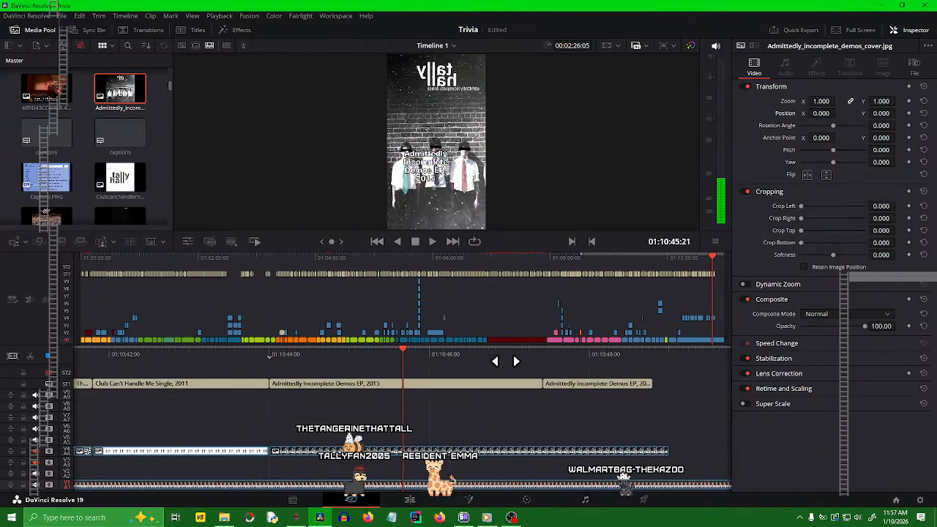
pyautogui.click(432, 453)
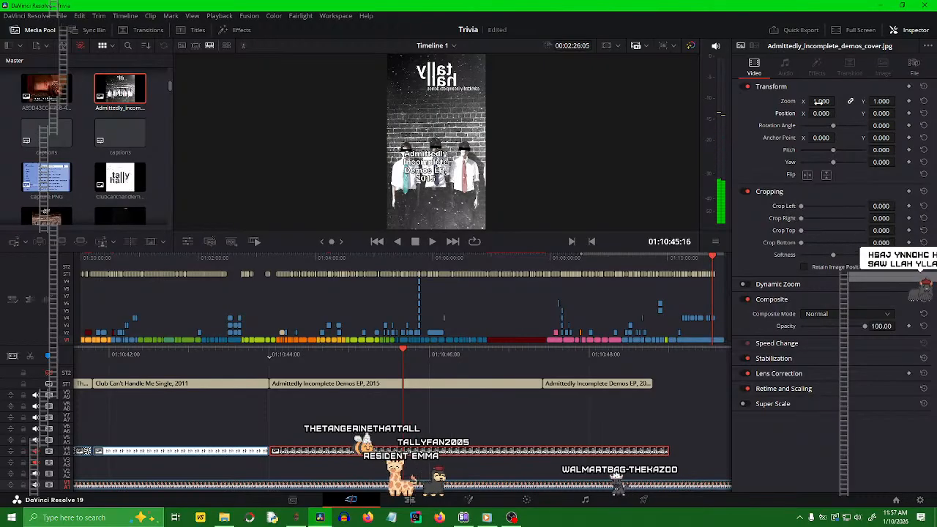
pyautogui.moveTo(821, 102); pyautogui.dragTo(787, 102)
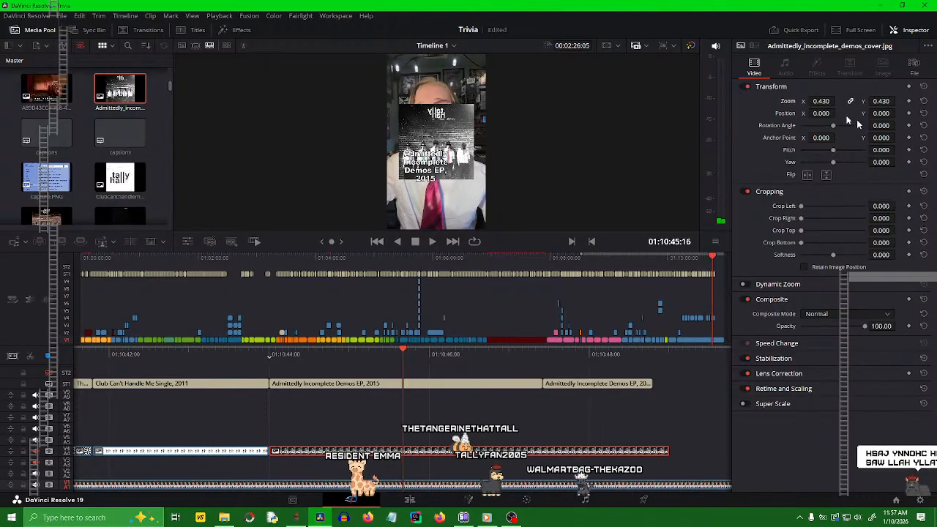
pyautogui.moveTo(880, 115); pyautogui.dragTo(930, 114)
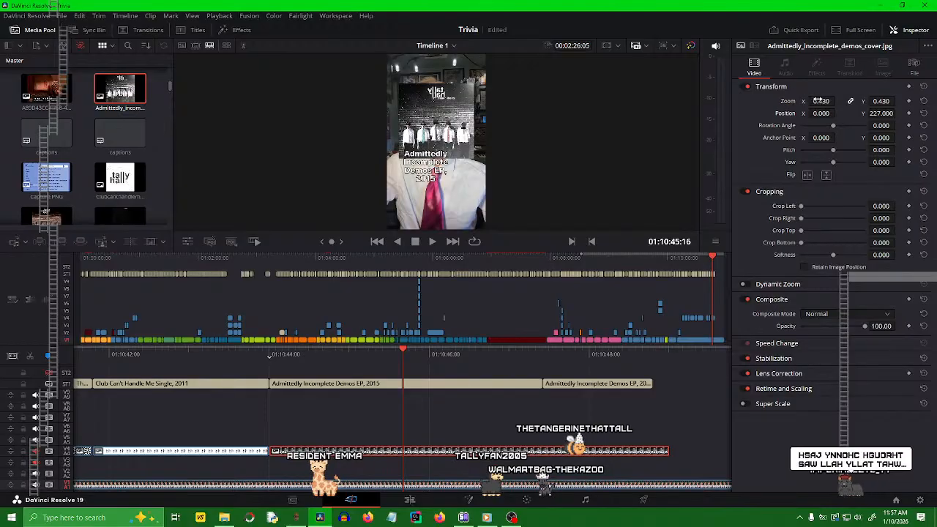
pyautogui.moveTo(821, 101); pyautogui.dragTo(856, 101)
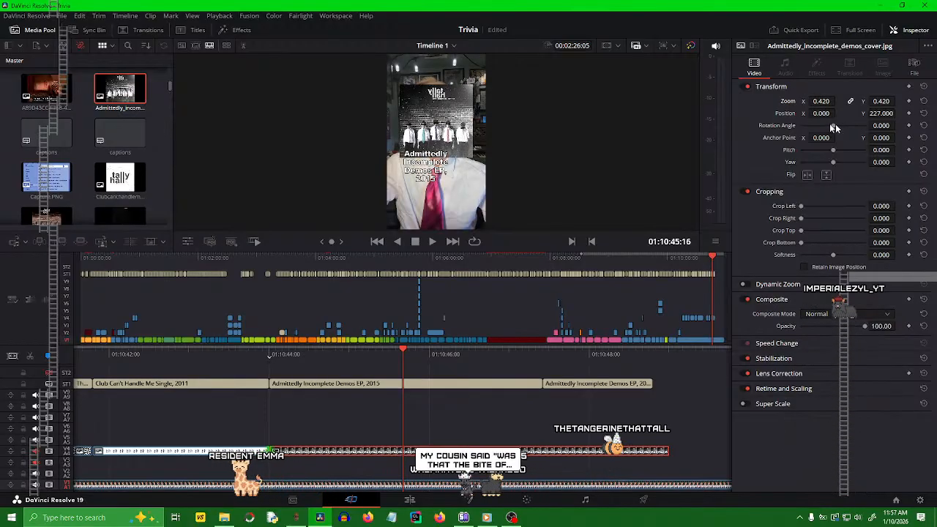
pyautogui.moveTo(883, 114); pyautogui.dragTo(895, 113)
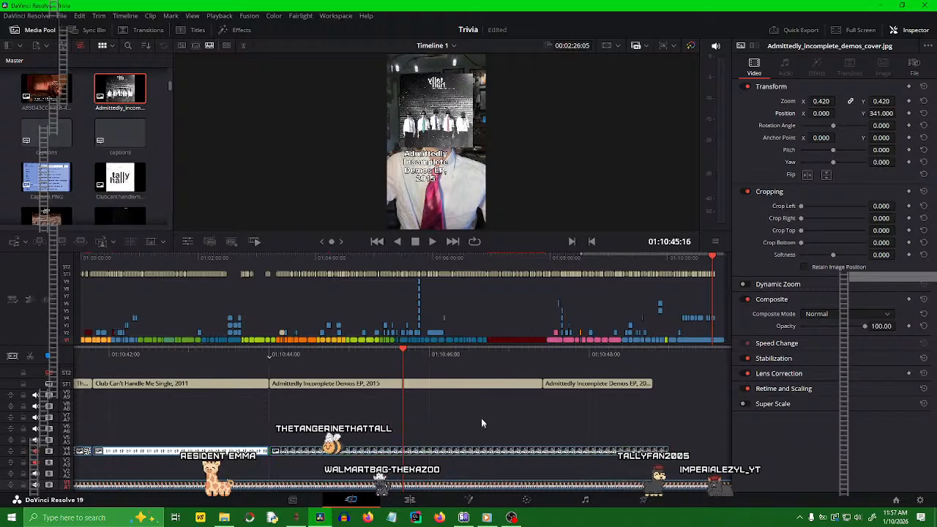
# - Play back the change from the Club Can't Handle Me cover to the Admittedly Incomplete Demos cover to check the timing
pyautogui.press('j')
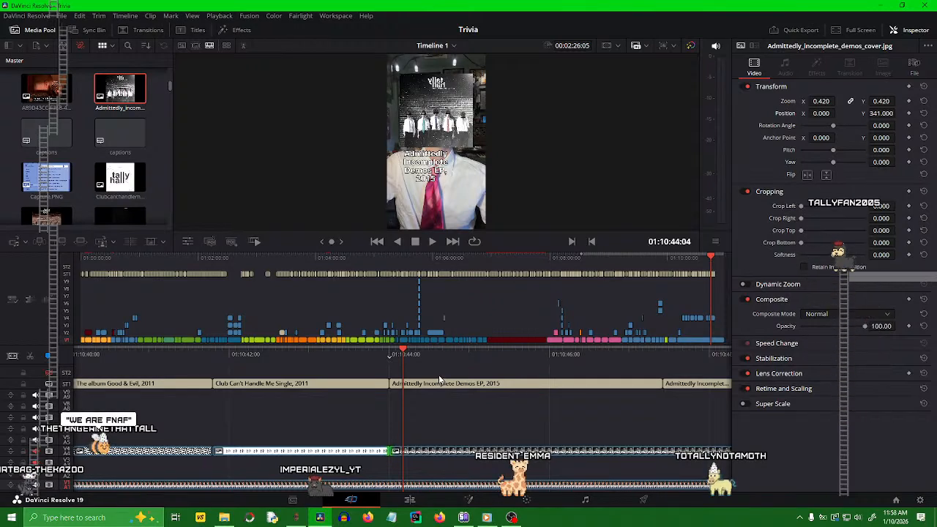
pyautogui.moveTo(448, 355); pyautogui.dragTo(483, 388)
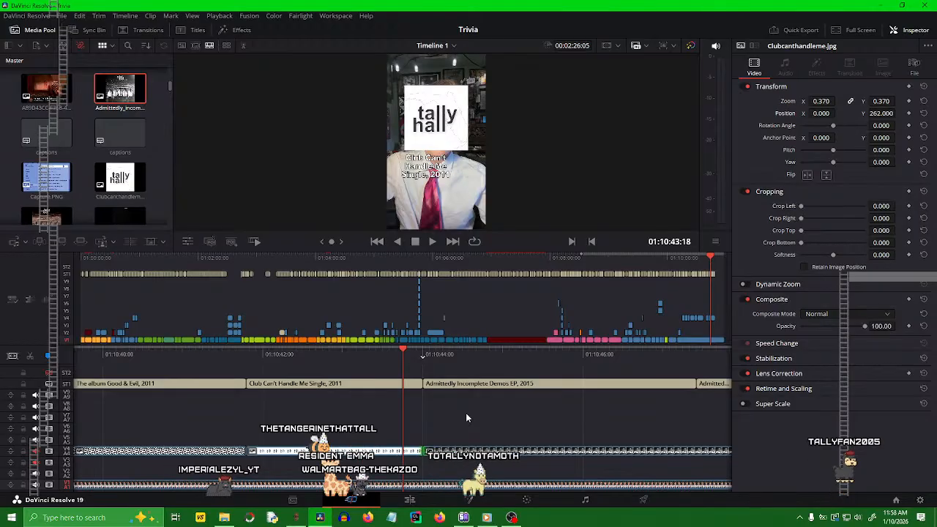
pyautogui.press('space')
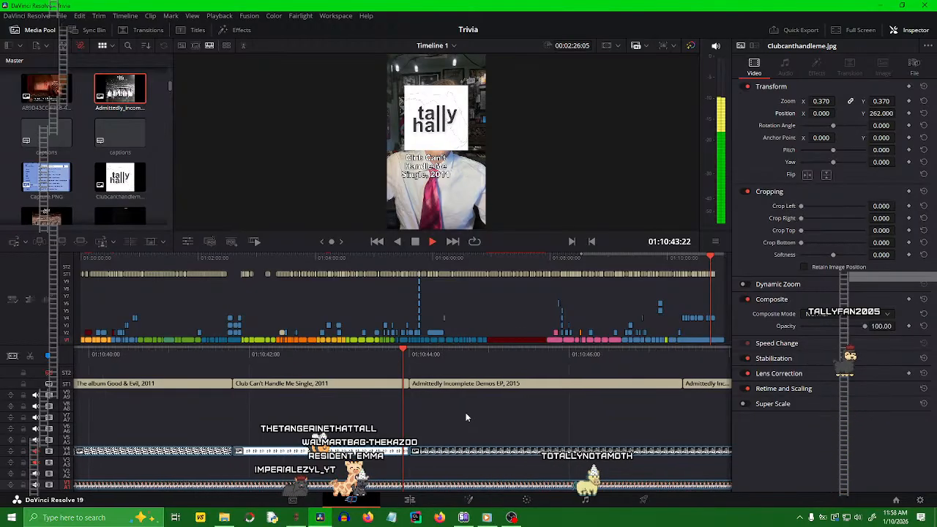
pyautogui.press('space')
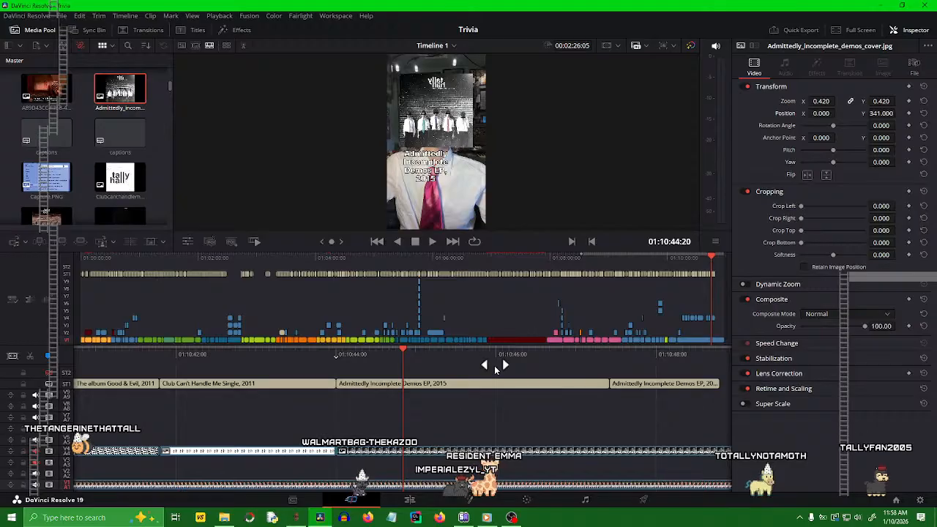
pyautogui.moveTo(529, 362); pyautogui.dragTo(625, 367)
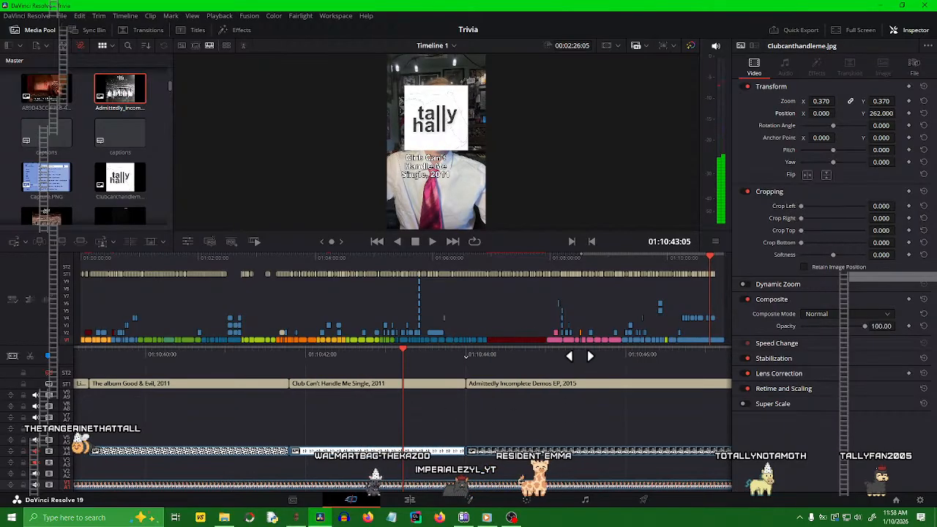
pyautogui.moveTo(579, 355); pyautogui.dragTo(547, 355)
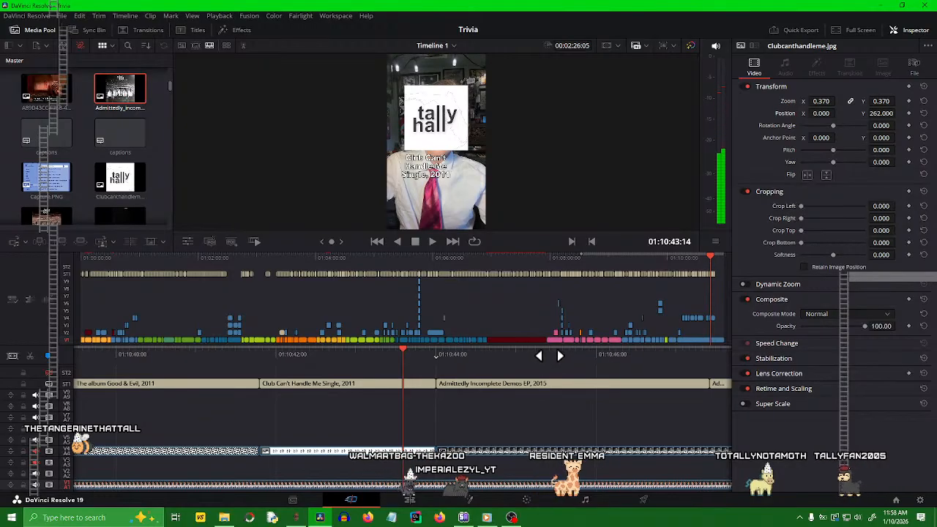
pyautogui.press('space')
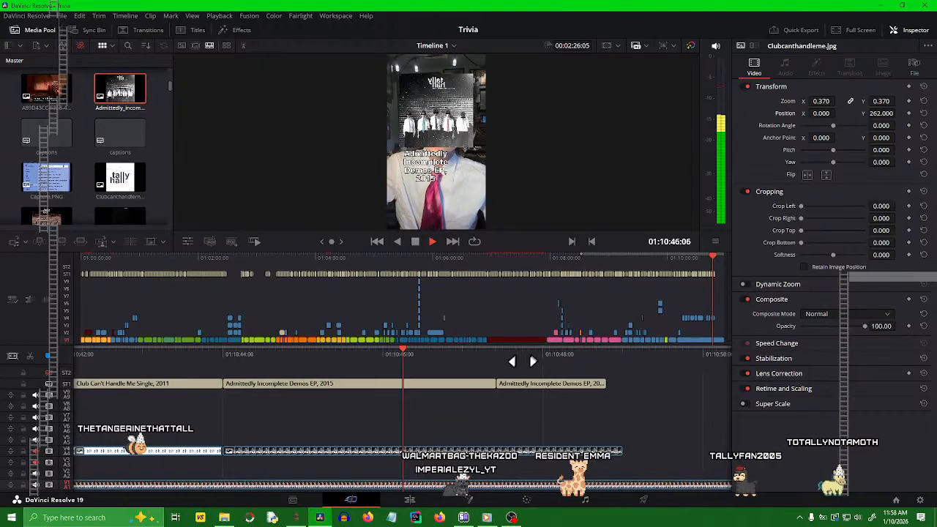
pyautogui.press('space')
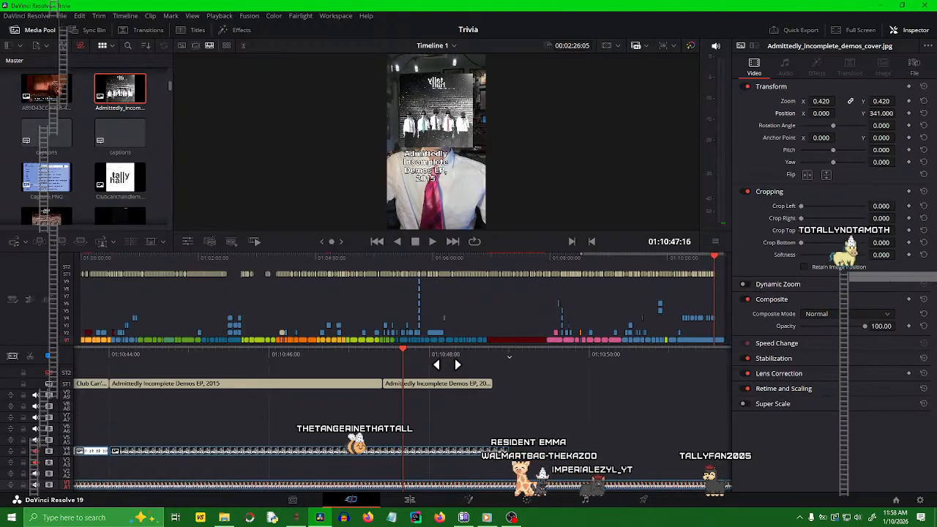
# - Cut the Admittedly Incomplete Demos cover clip at 01:10:47:10, where the subtitle is split
pyautogui.press('Left')
pyautogui.press('Left')
pyautogui.press('Left')
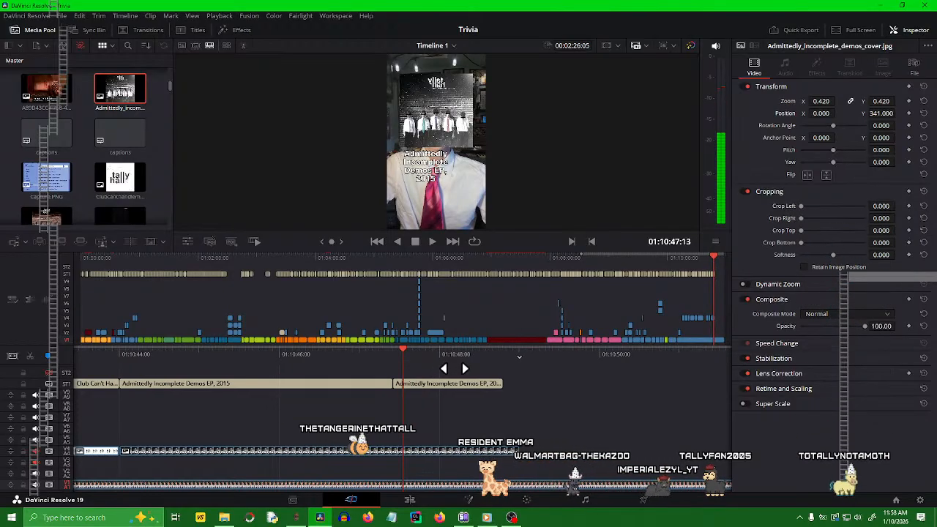
pyautogui.press('Left')
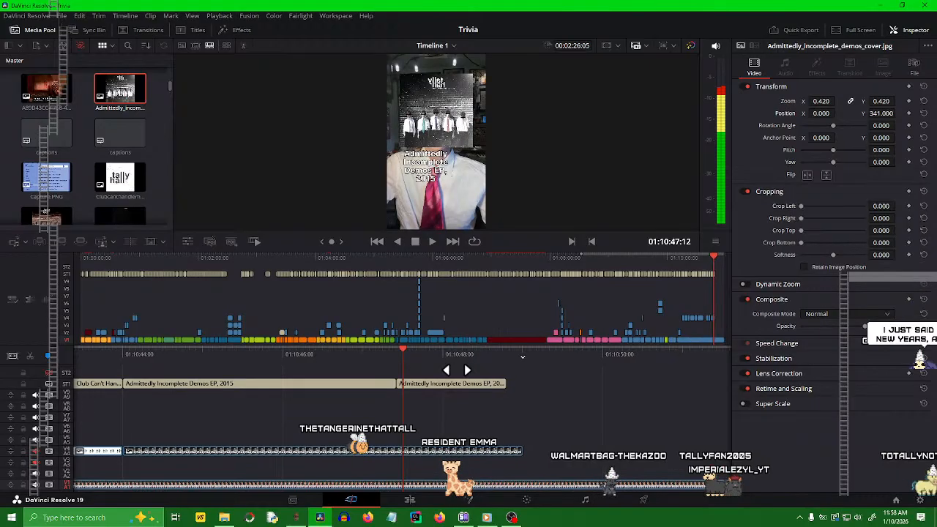
pyautogui.press('Left')
pyautogui.press('Left')
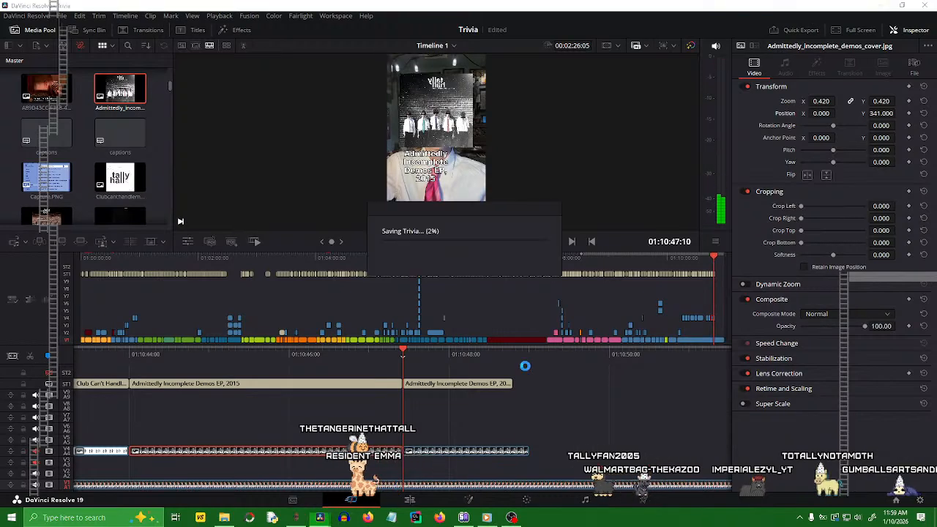
# - Extend the last subtitle to 01:10:51:00 and remove the part of the Admittedly Incomplete Demos cover clip after 01:10:47:10
pyautogui.moveTo(563, 386); pyautogui.dragTo(688, 384)
pyautogui.click(416, 387)
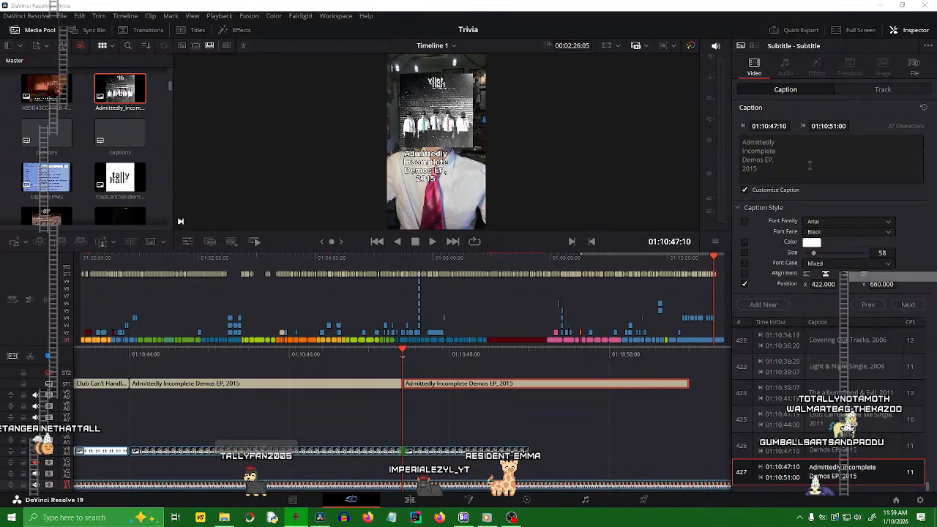
pyautogui.click(487, 448)
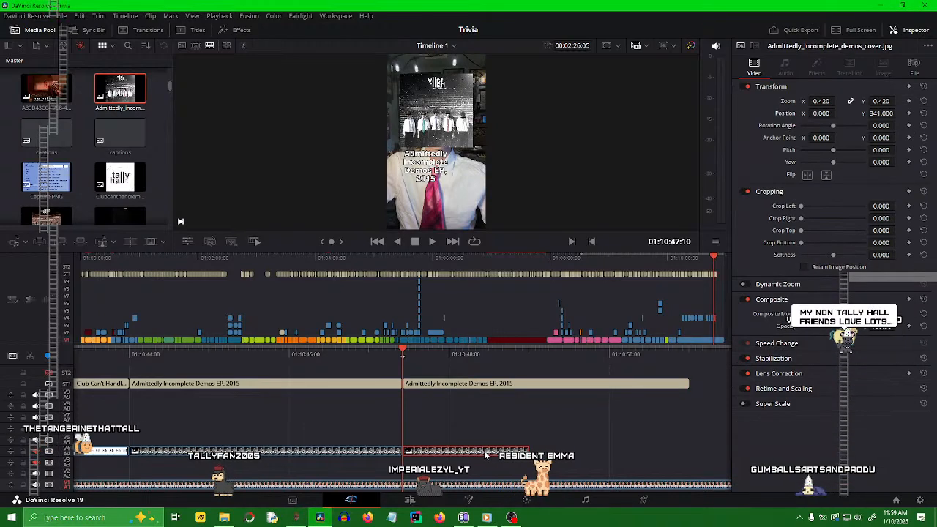
pyautogui.moveTo(424, 356); pyautogui.dragTo(574, 320)
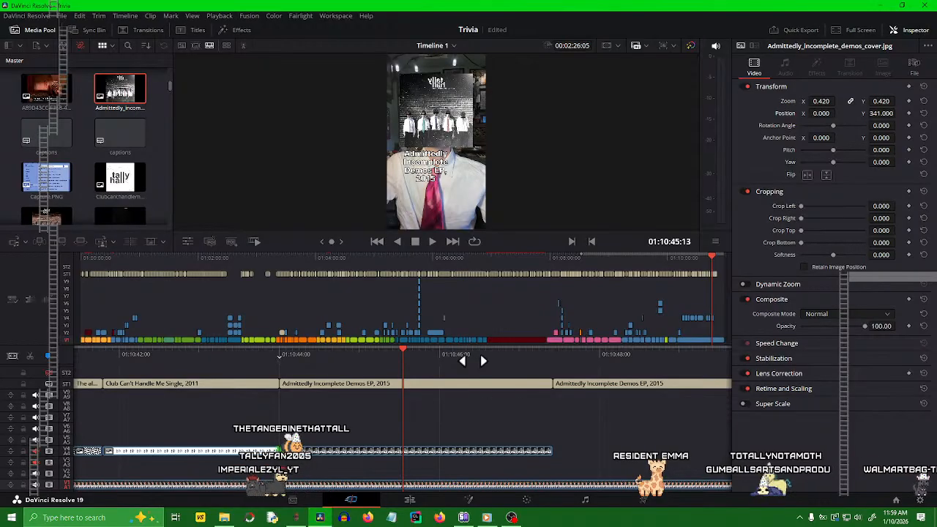
# - Play back the Admittedly Incomplete Demos cover from about 01:10:43 through its end to check the timing
pyautogui.moveTo(483, 361); pyautogui.dragTo(679, 361)
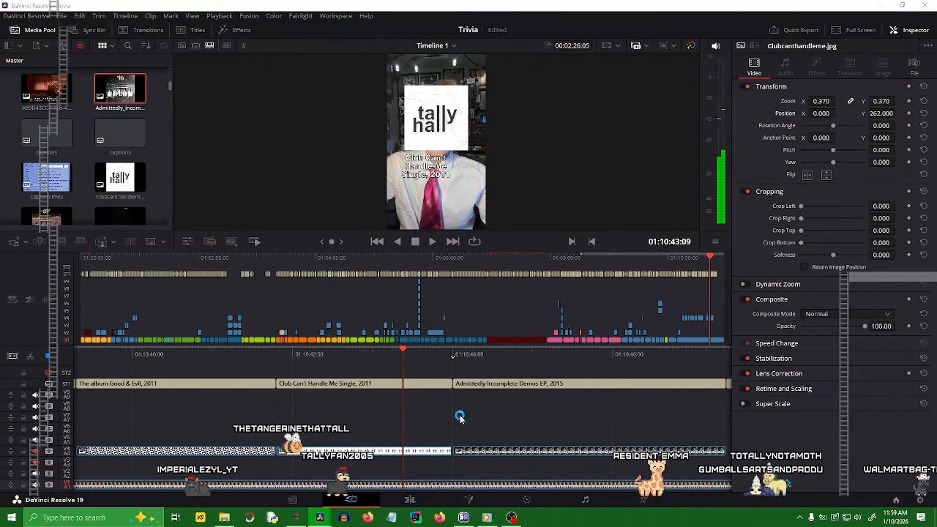
pyautogui.press('space')
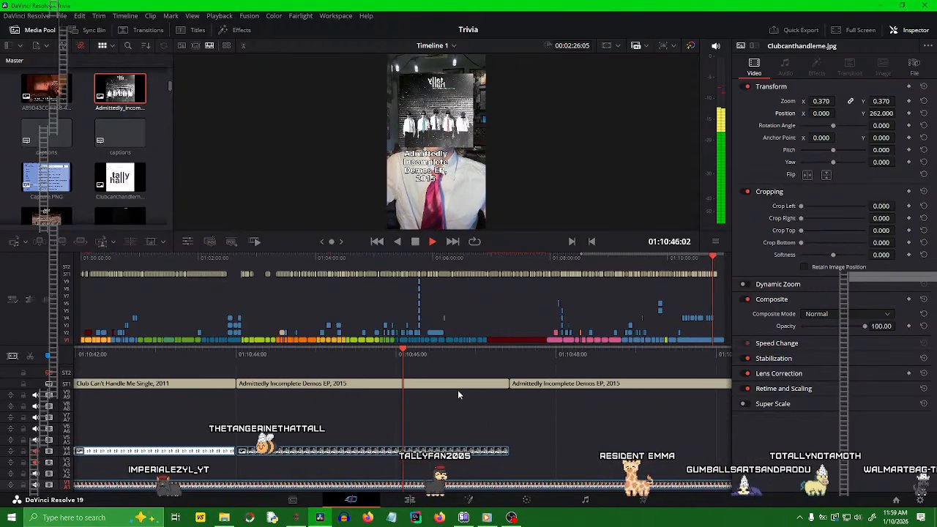
pyautogui.press('space')
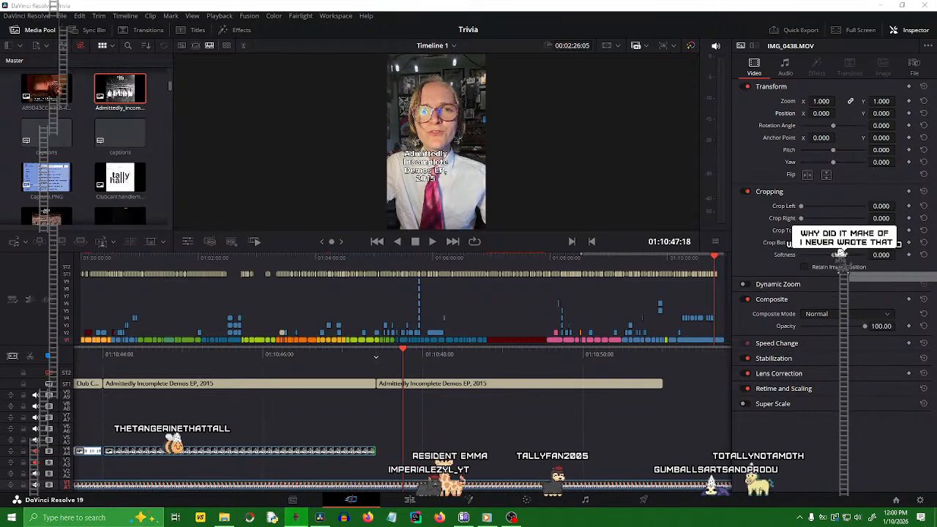
# - Place Th_Justafriend_art.jpg on video track 4 at 01:10:47:10, with zoom 0.390 and position Y 323
pyautogui.moveTo(597, 169); pyautogui.dragTo(392, 453)
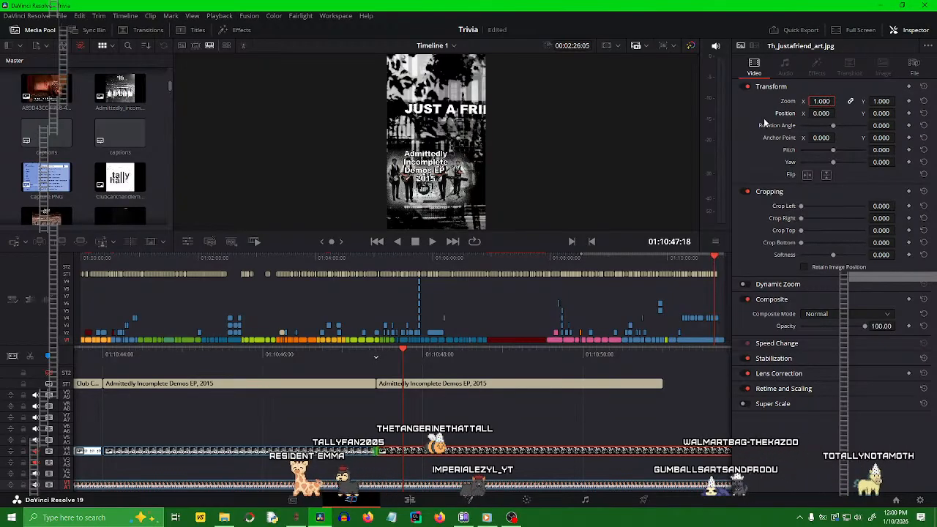
pyautogui.moveTo(820, 101); pyautogui.dragTo(804, 101)
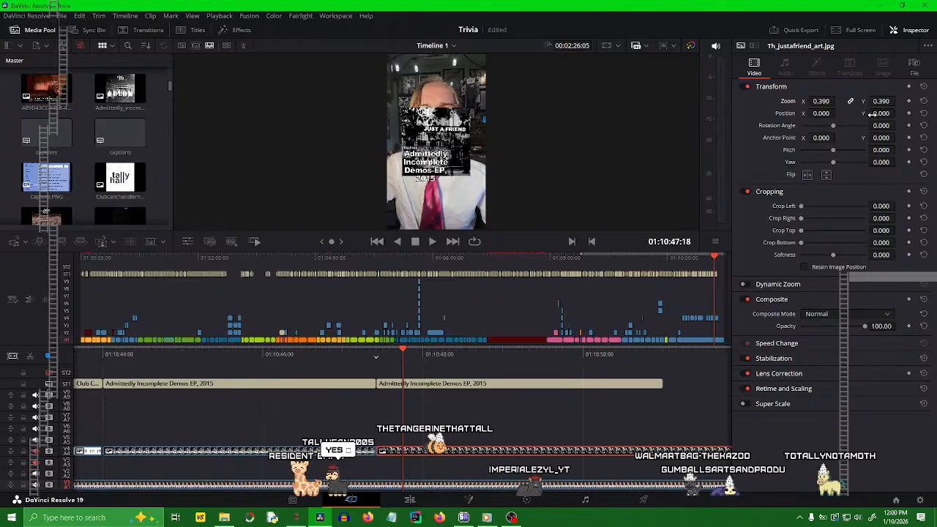
pyautogui.moveTo(870, 114); pyautogui.dragTo(903, 113)
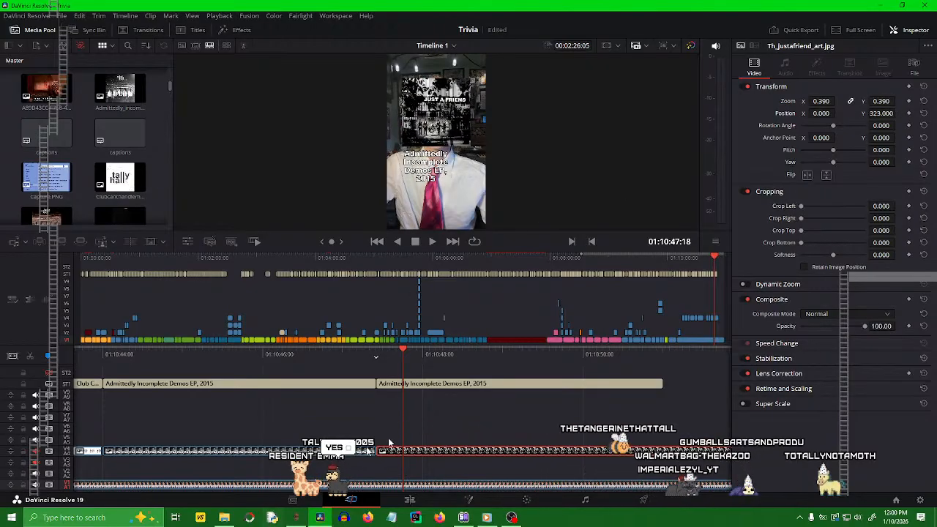
# - Play back the change from the Admittedly Incomplete Demos cover to the Just a Friend cover to check the timing
pyautogui.moveTo(428, 358); pyautogui.dragTo(532, 394)
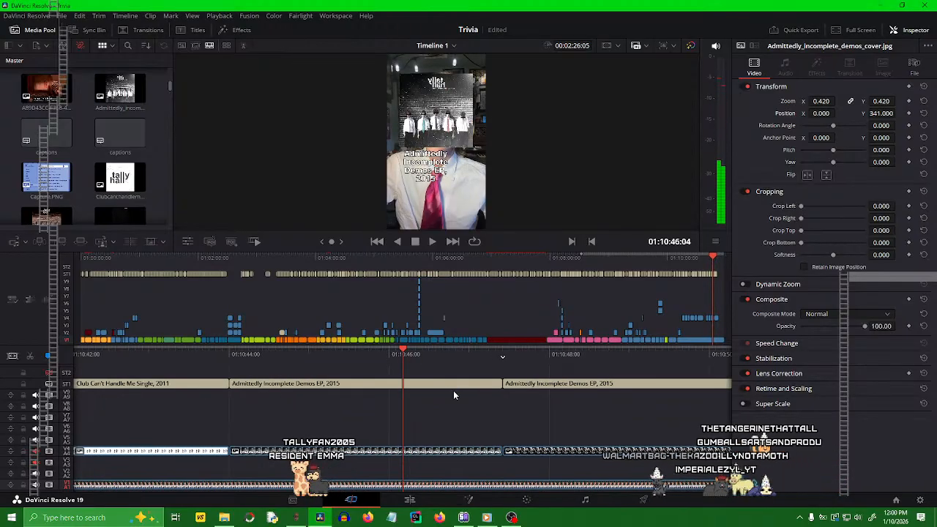
pyautogui.press('space')
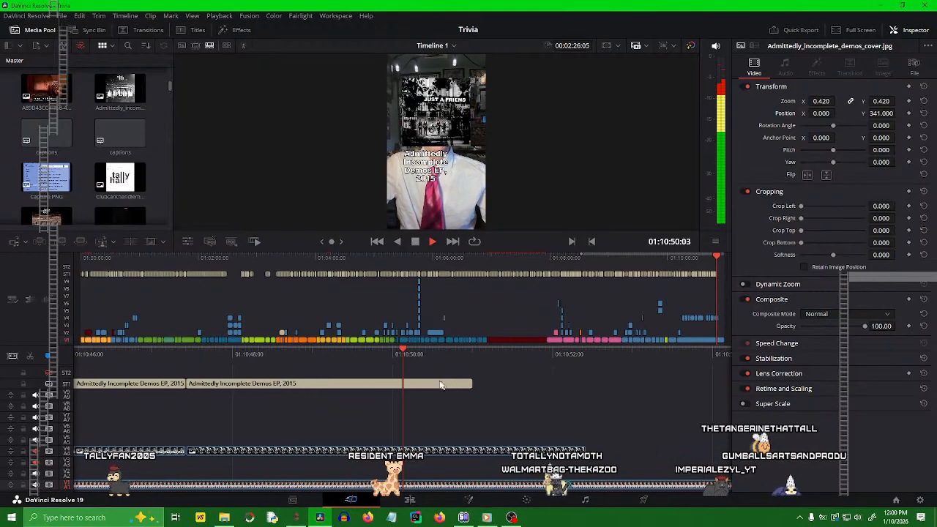
pyautogui.press('space')
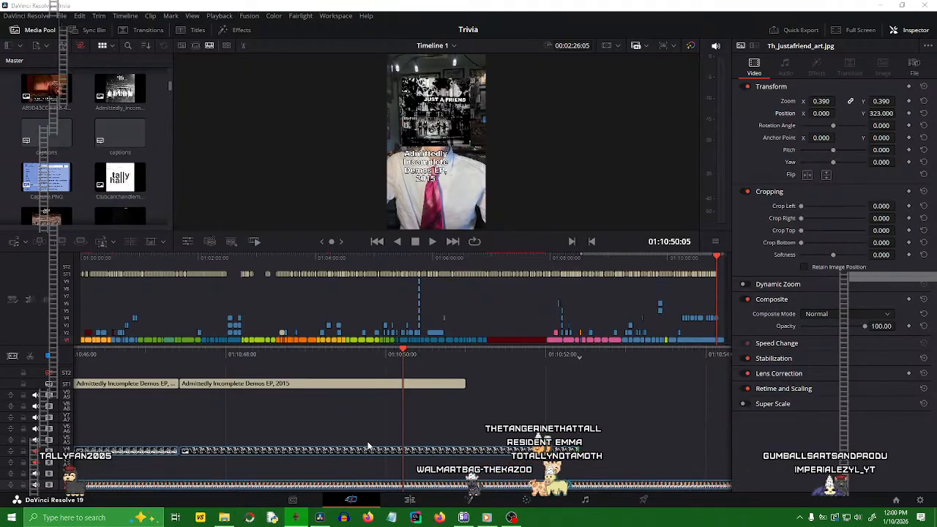
# - Replace the last subtitle's text with "Just a Friend Single, 2019 on streaming", broken into three lines after "Friend" and "2019"
pyautogui.click(353, 385)
pyautogui.moveTo(798, 175); pyautogui.dragTo(695, 125)
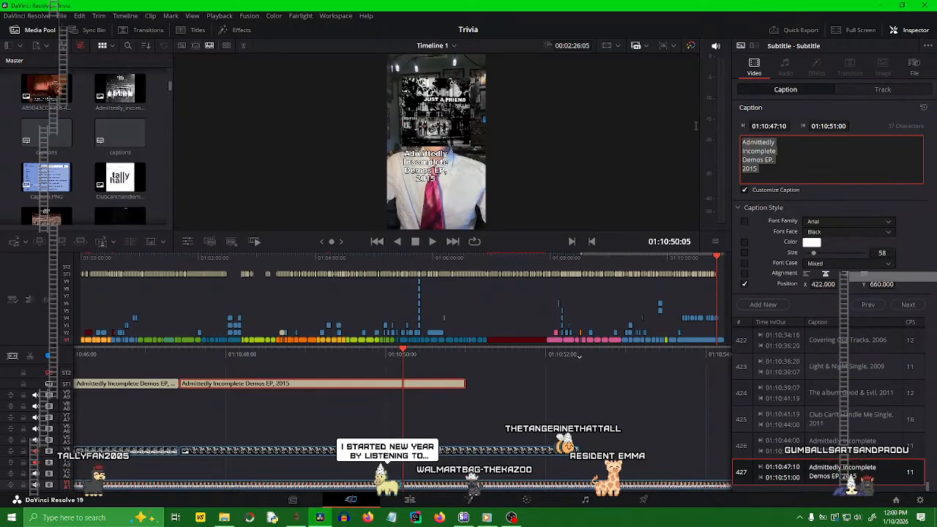
pyautogui.write('Just a Friend Single, 2019 on streaming')
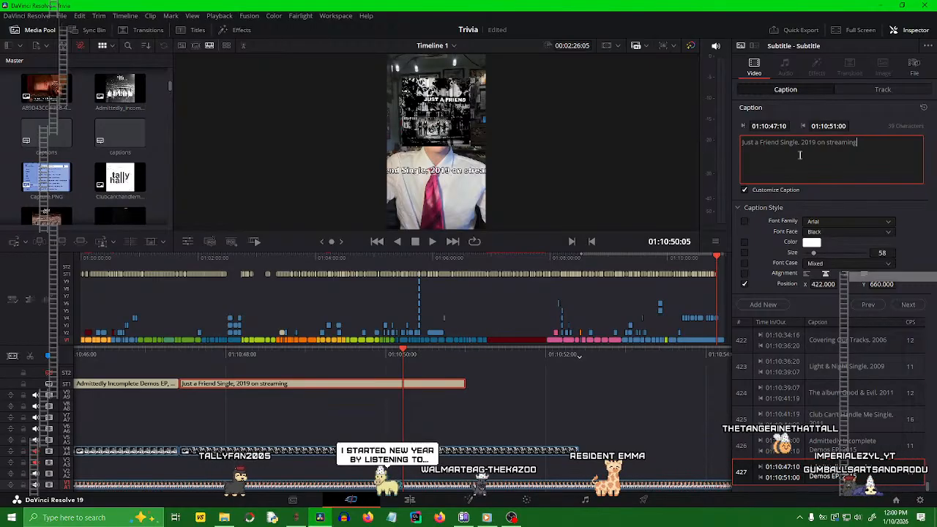
pyautogui.click(781, 142)
pyautogui.press('BackSpace')
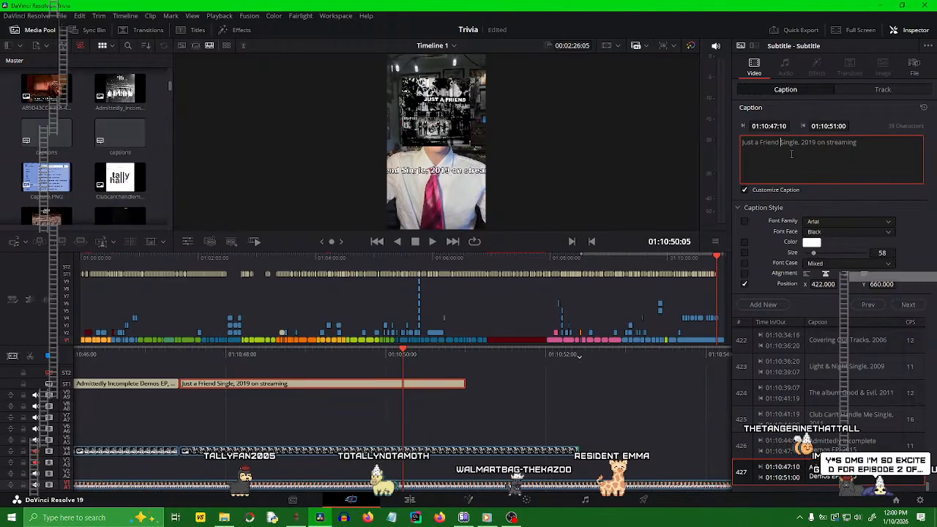
pyautogui.press('Return')
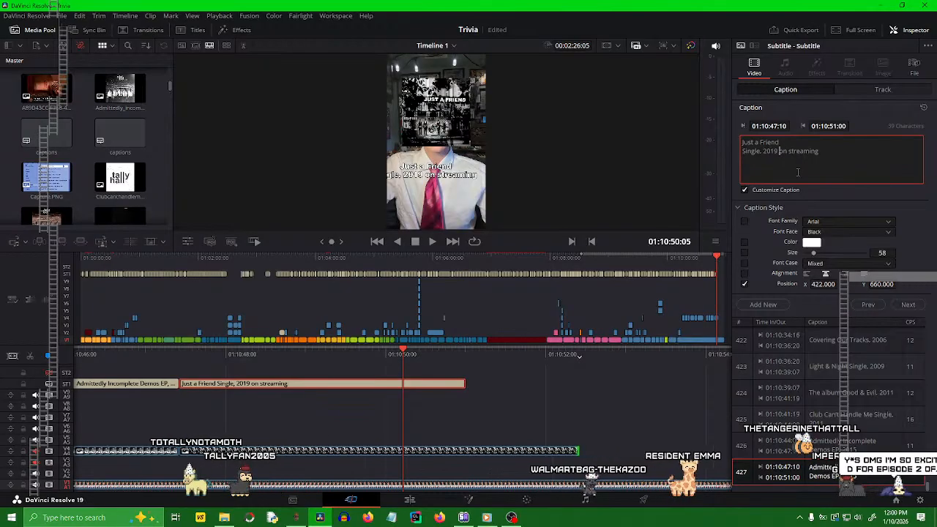
pyautogui.press('BackSpace')
pyautogui.press('Return')
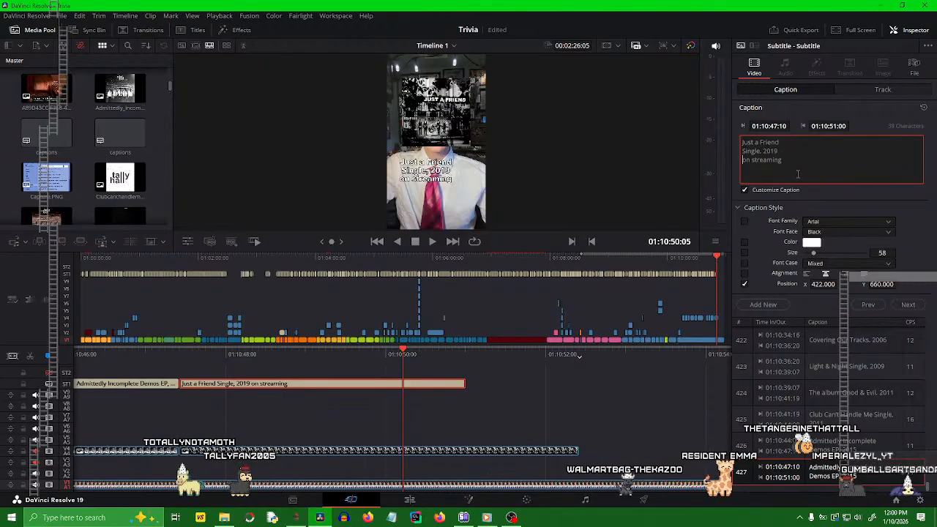
pyautogui.press('End')
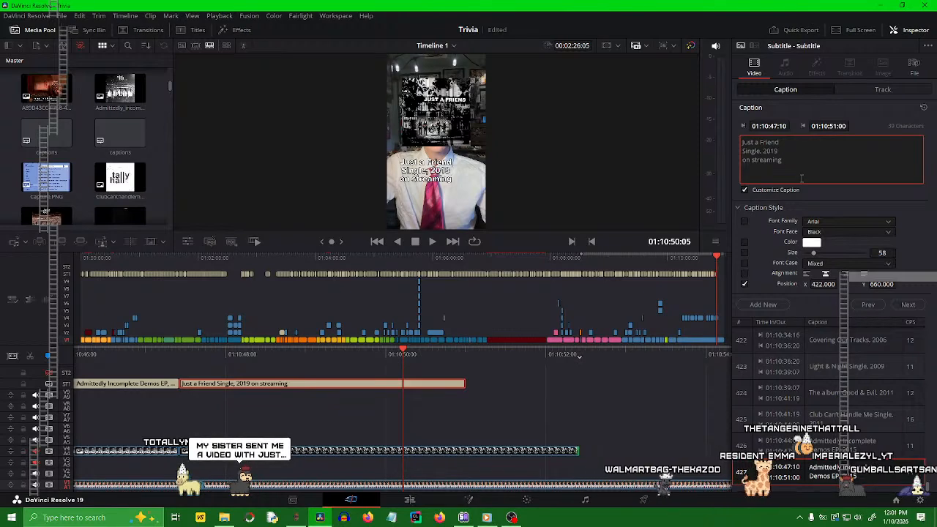
pyautogui.click(587, 417)
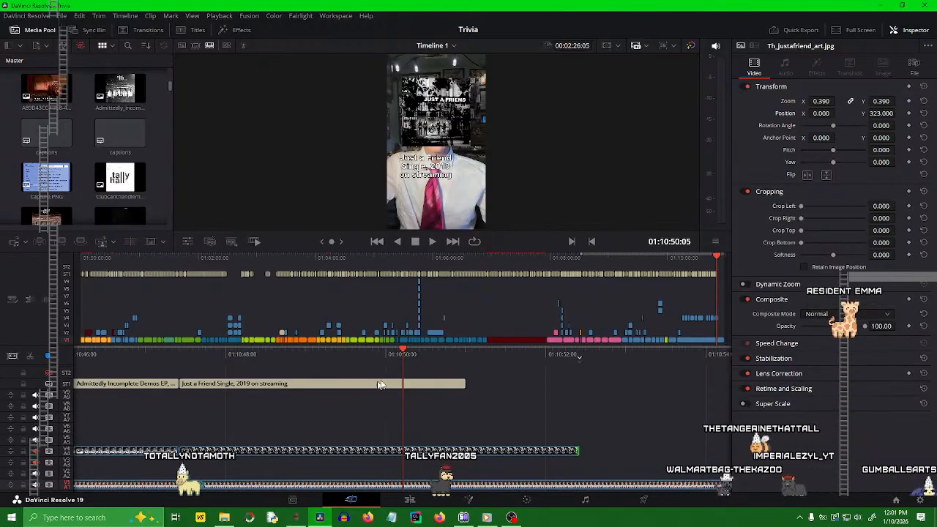
# - Split the Just a Friend subtitle and cover clip at 01:10:49:23 and delete the cover portion after the cut
pyautogui.moveTo(358, 355); pyautogui.dragTo(622, 379)
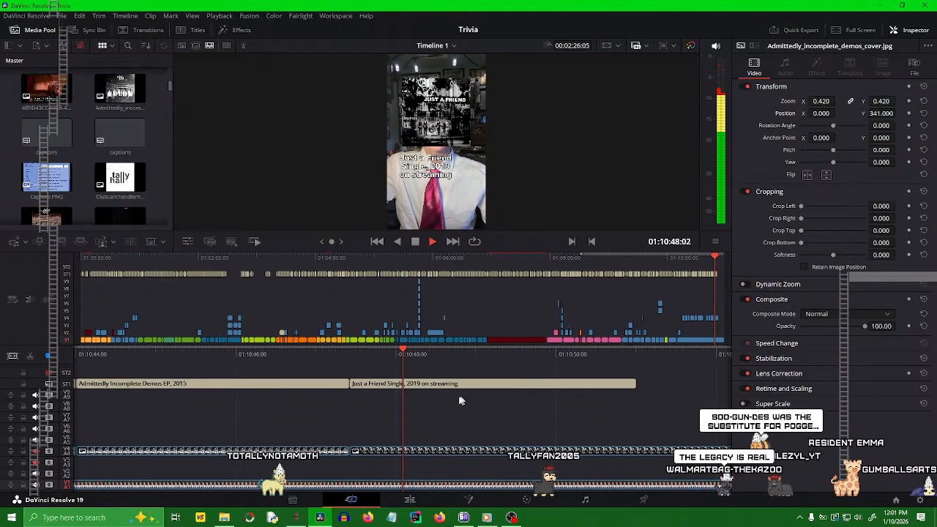
pyautogui.click(436, 387)
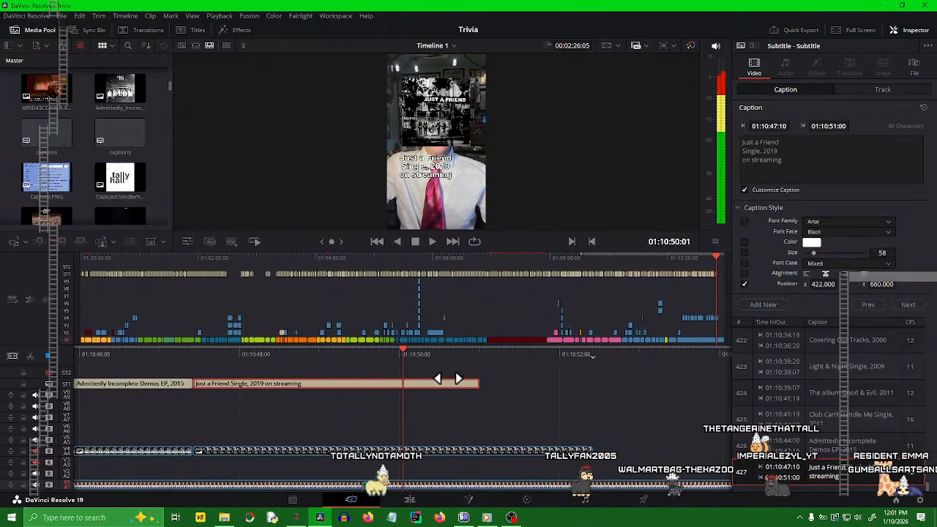
pyautogui.press('Left')
pyautogui.press('Left')
pyautogui.press('Left')
pyautogui.press('Left')
pyautogui.press('Left')
pyautogui.press('Left')
pyautogui.press('Left')
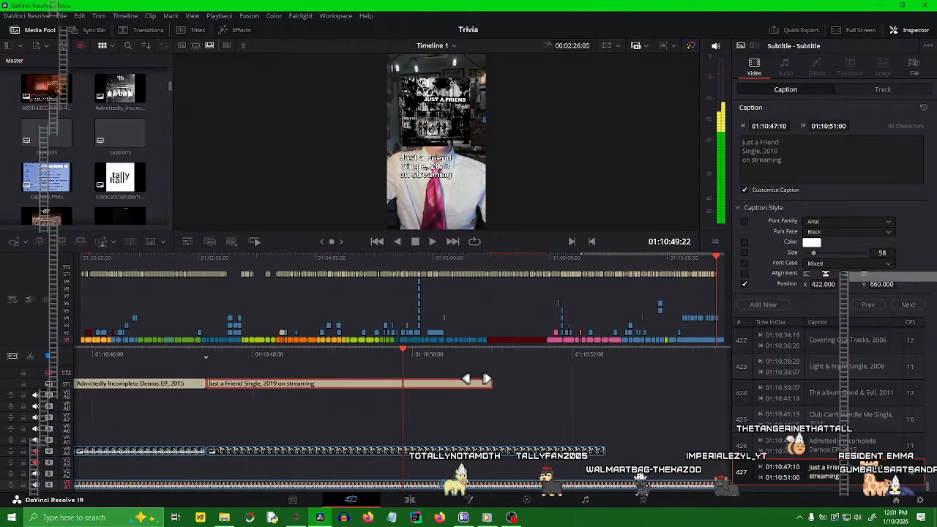
pyautogui.press('Right')
pyautogui.press('Right')
pyautogui.press('Right')
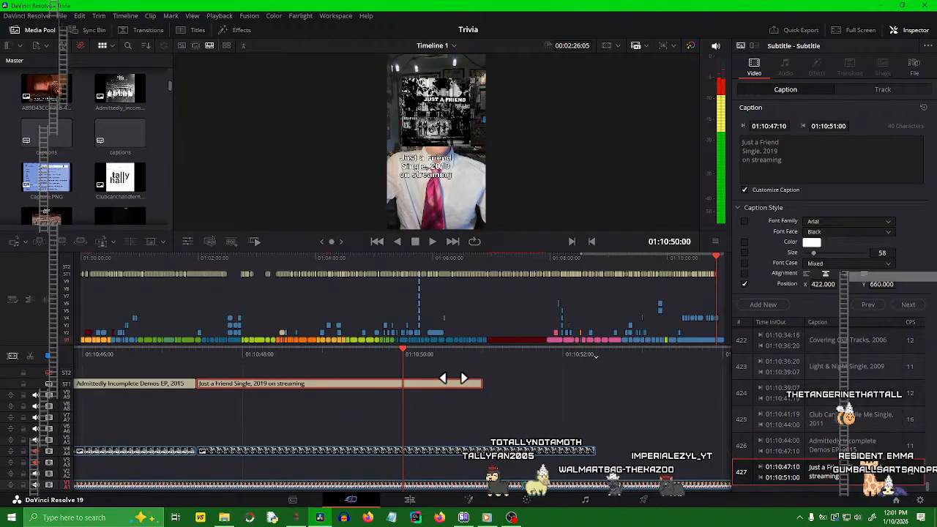
pyautogui.hotkey('ctrl', 'b')
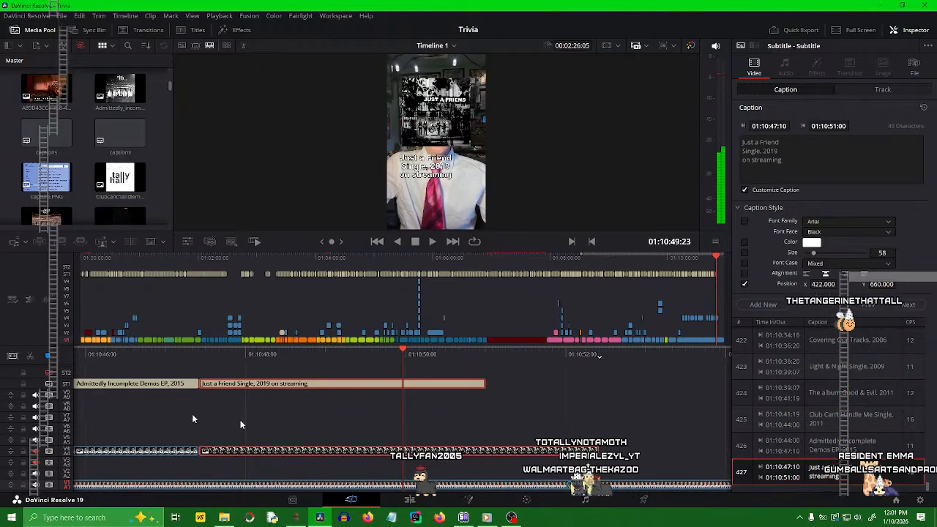
pyautogui.click(443, 451)
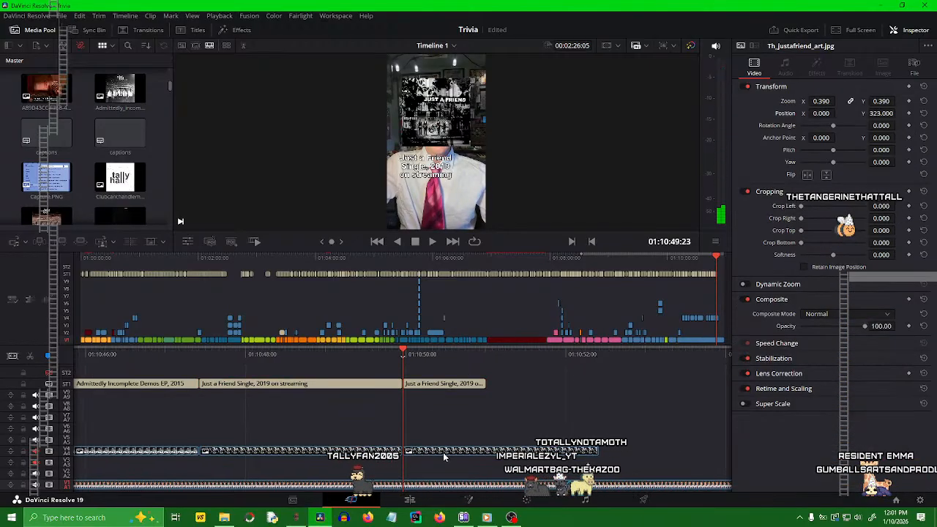
# - Change the text of the subtitle starting at 01:10:49:23 to "Just a Friend EP, 2021"
pyautogui.click(439, 384)
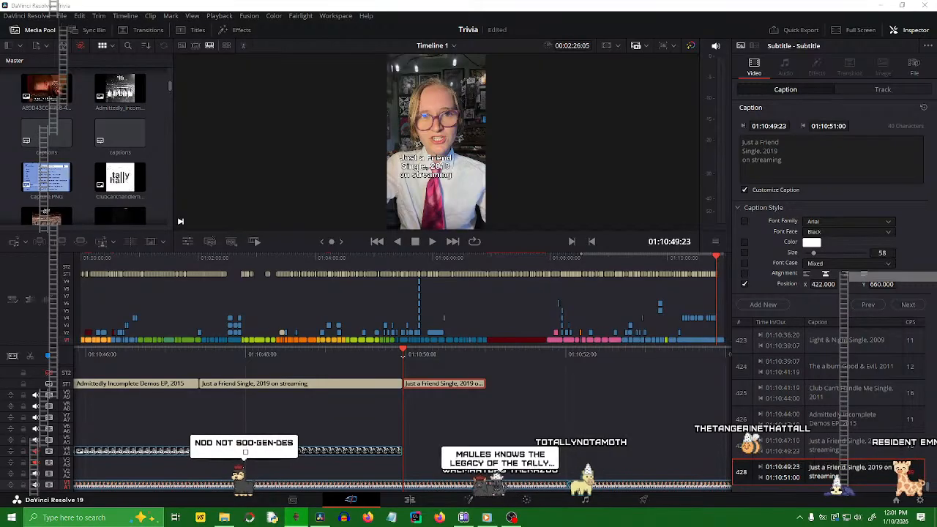
pyautogui.click(837, 163)
pyautogui.hotkey('ctrl', 'a')
pyautogui.write('Just a Friend EP, 2021')
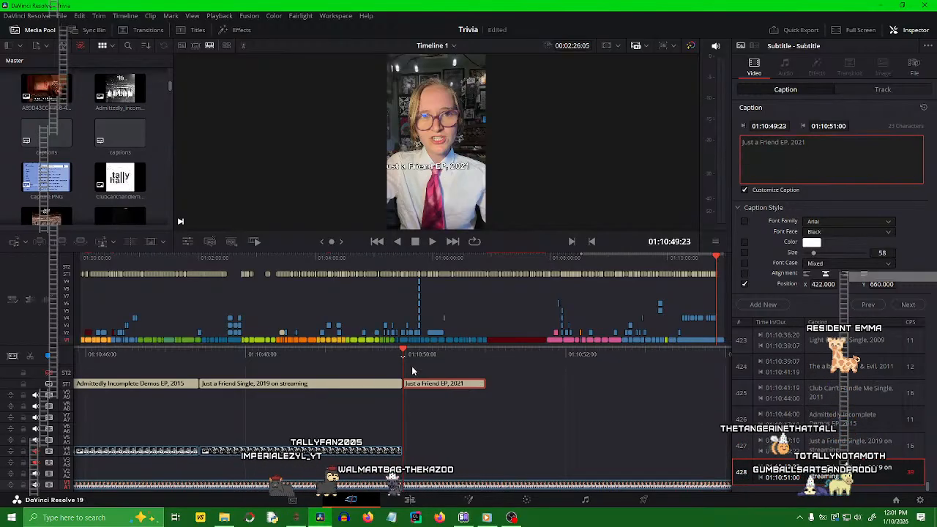
pyautogui.click(385, 383)
pyautogui.click(812, 163)
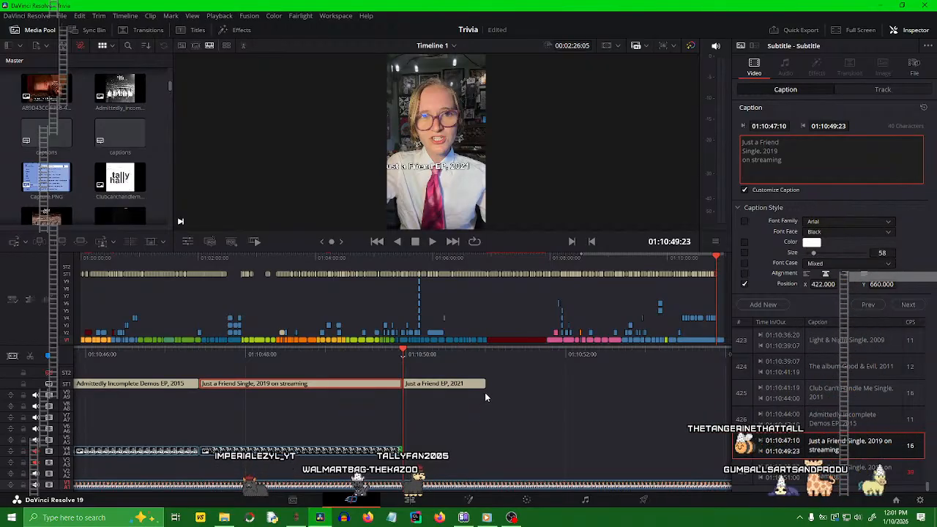
pyautogui.click(440, 389)
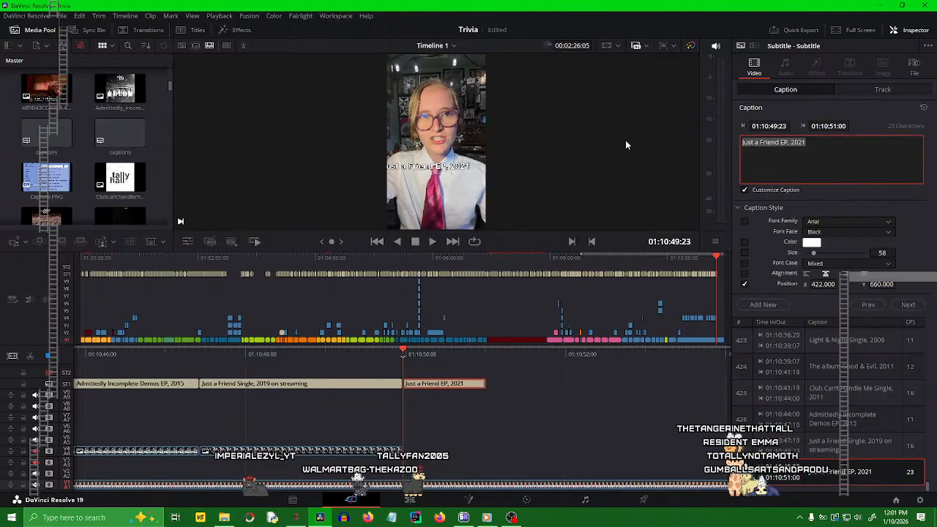
# - Extend the "Just a Friend EP, 2021" subtitle to 01:10:53:06, save the project and play back the section
pyautogui.click(498, 380)
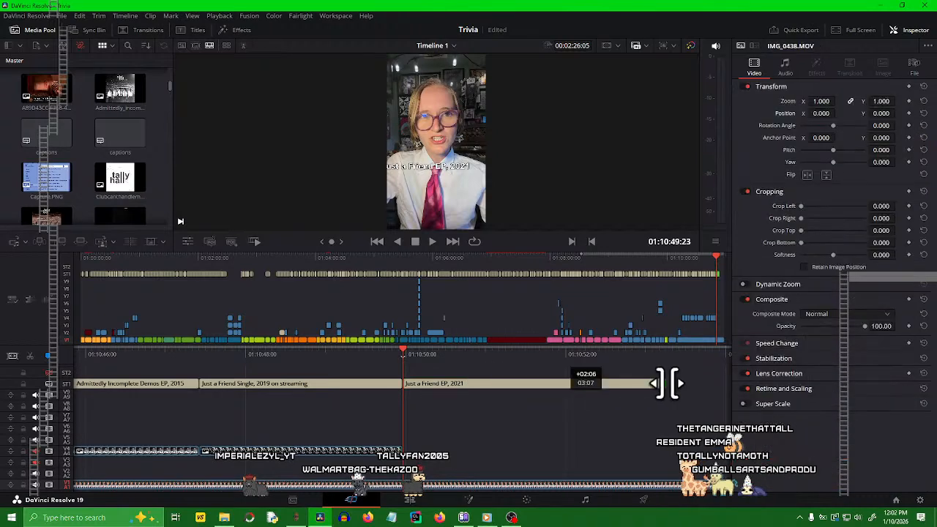
pyautogui.hotkey('shift', 'Left')
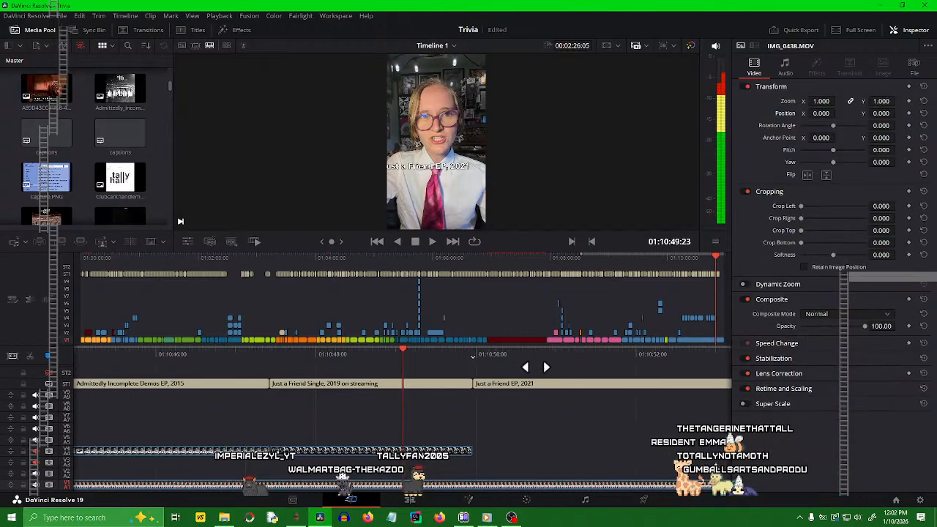
pyautogui.hotkey('ctrl', 's')
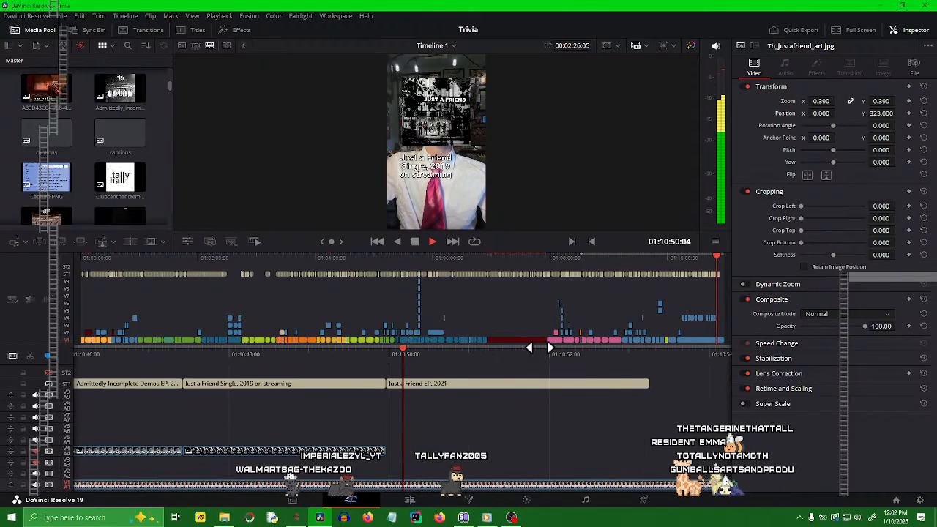
pyautogui.press('space')
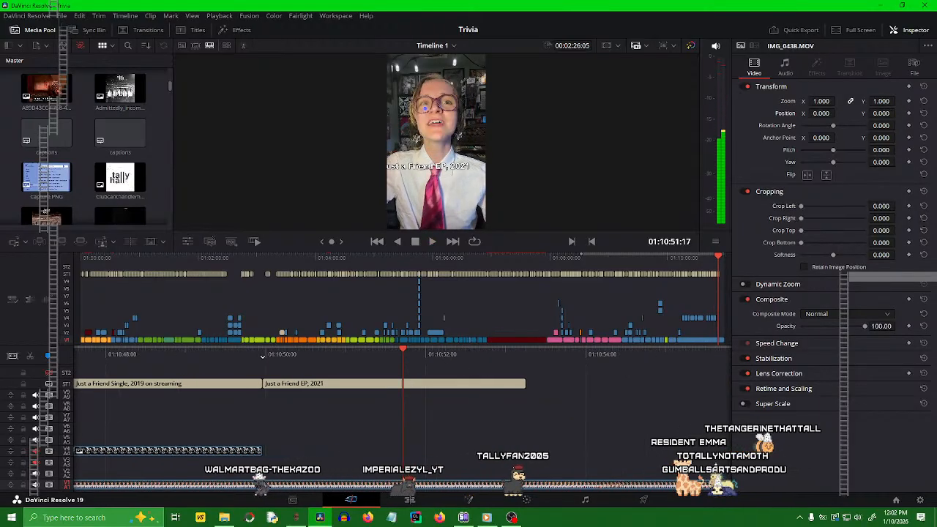
# - Break the "Just a Friend EP, 2021" subtitle into three lines: "Just a", "Friend EP," and "2021"
pyautogui.moveTo(465, 356)
pyautogui.mouseDown()
pyautogui.moveTo(543, 365)
pyautogui.moveTo(480, 356)
pyautogui.moveTo(461, 365)
pyautogui.mouseUp()
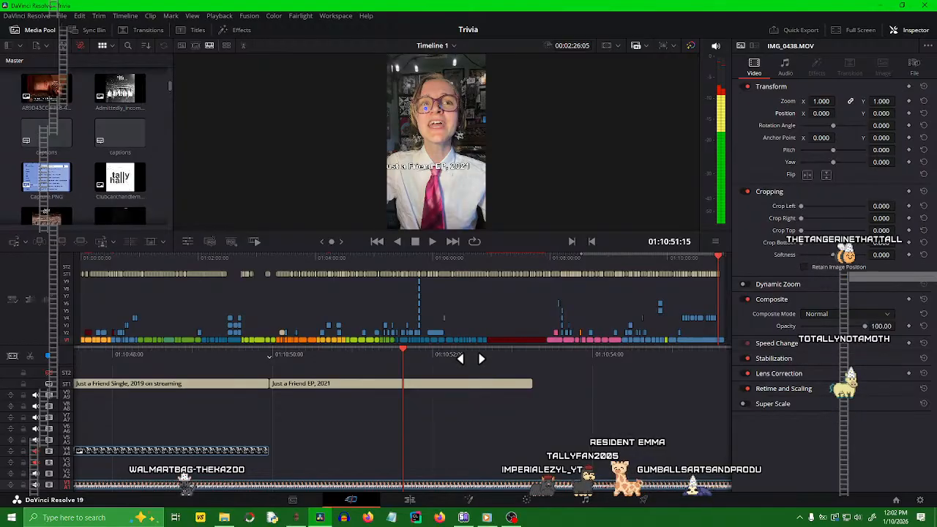
pyautogui.click(460, 383)
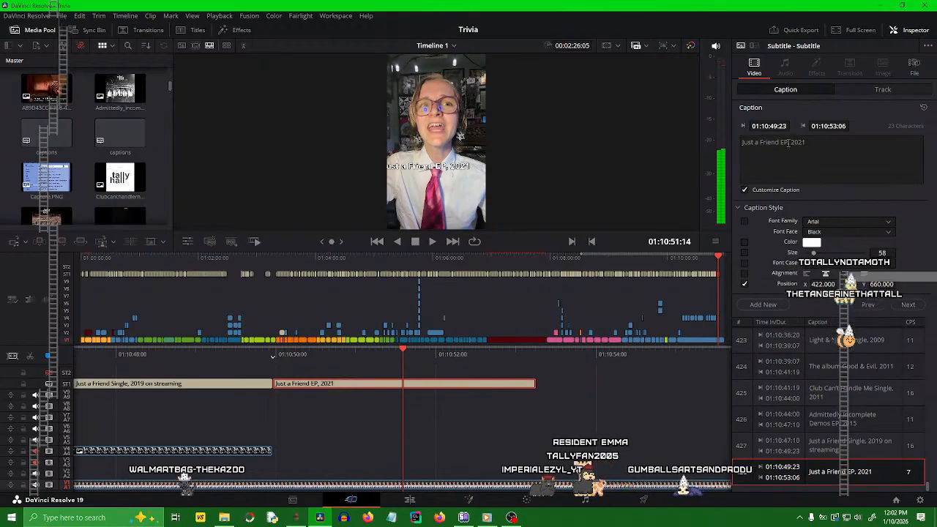
pyautogui.click(789, 143)
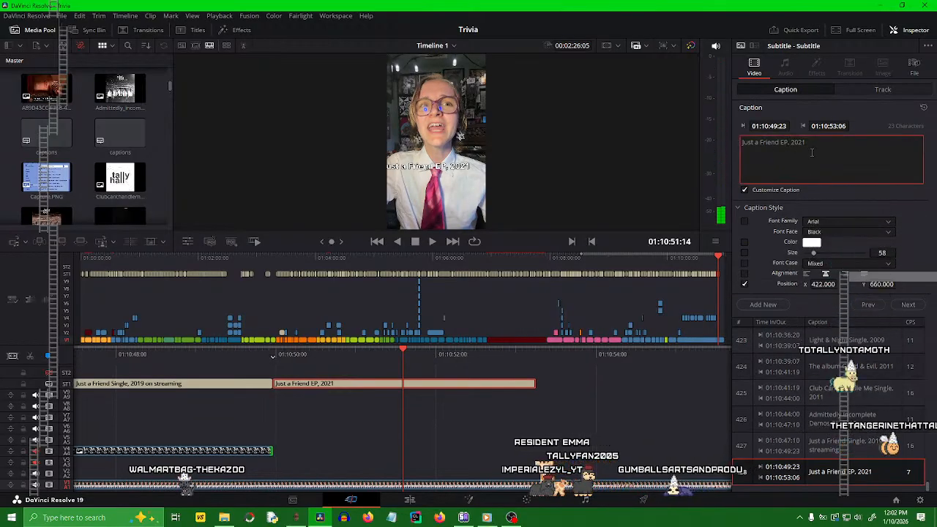
pyautogui.press('Return')
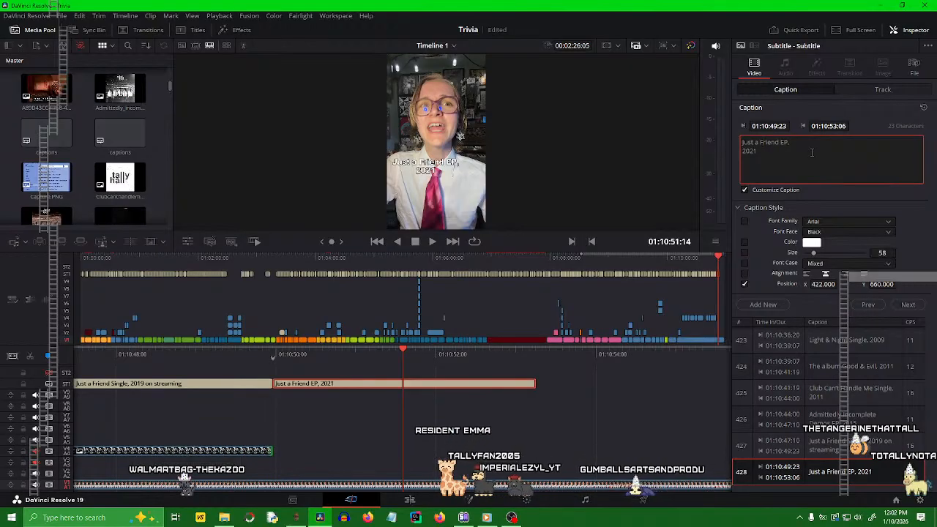
pyautogui.press('Return')
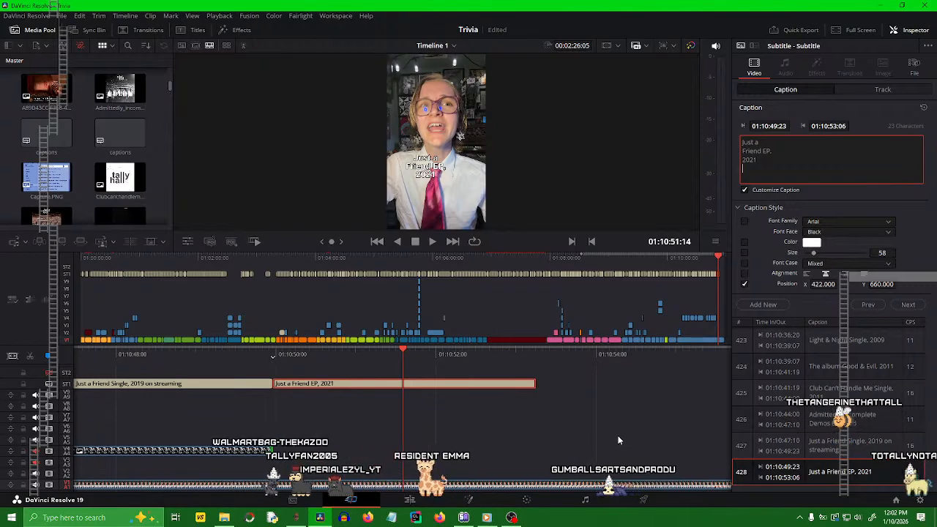
# - Play back the "Just a Friend EP, 2021" section and split its subtitle at 01:10:51:11
pyautogui.click(574, 436)
pyautogui.moveTo(346, 360); pyautogui.dragTo(531, 370)
pyautogui.press('space')
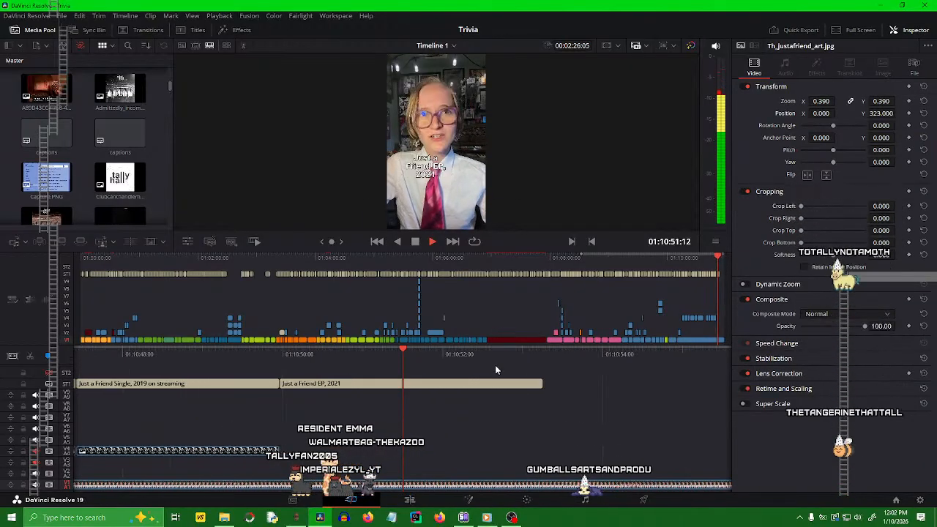
pyautogui.press('space')
pyautogui.moveTo(441, 354); pyautogui.dragTo(474, 363)
pyautogui.click(429, 382)
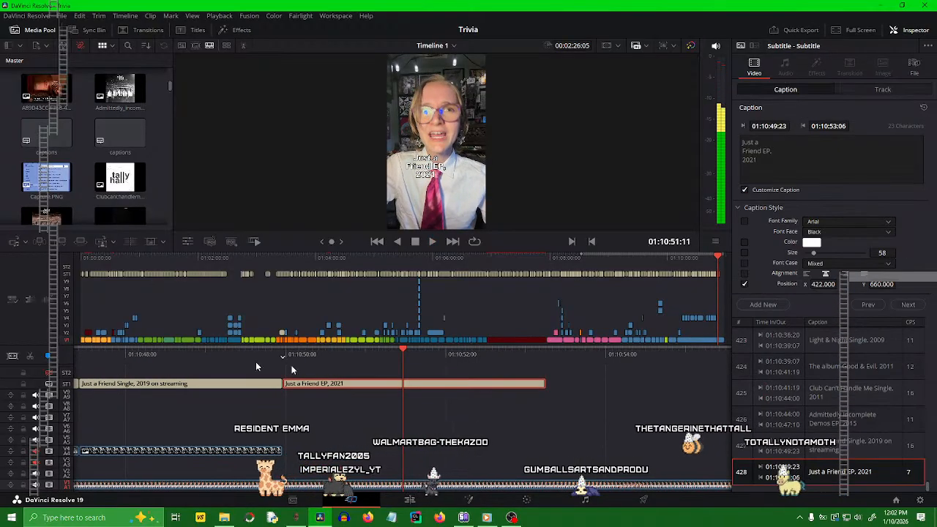
pyautogui.hotkey('ctrl', 'b')
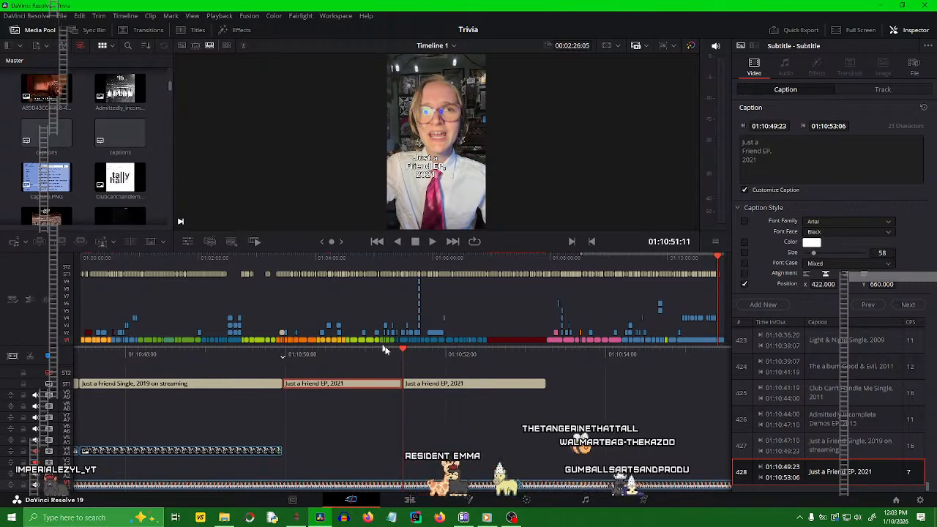
# - Split the subtitle starting at 01:10:51:11 again at 01:10:51:21 and change the text of the short piece to "&"
pyautogui.click(468, 401)
pyautogui.moveTo(466, 355); pyautogui.dragTo(634, 355)
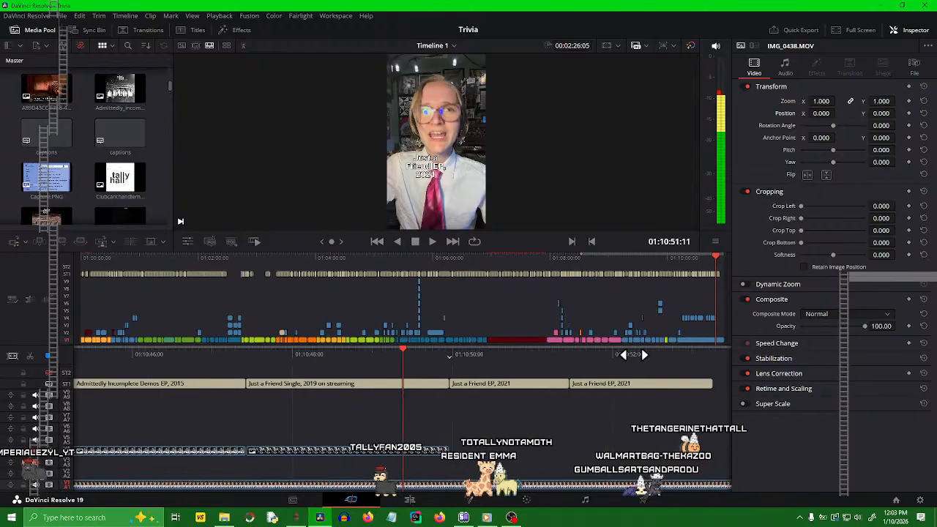
pyautogui.click(506, 425)
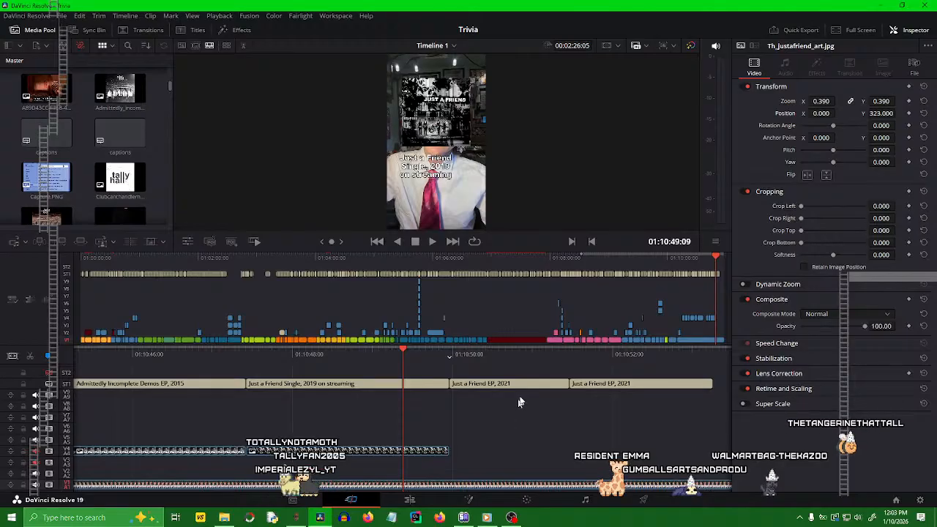
pyautogui.press('space')
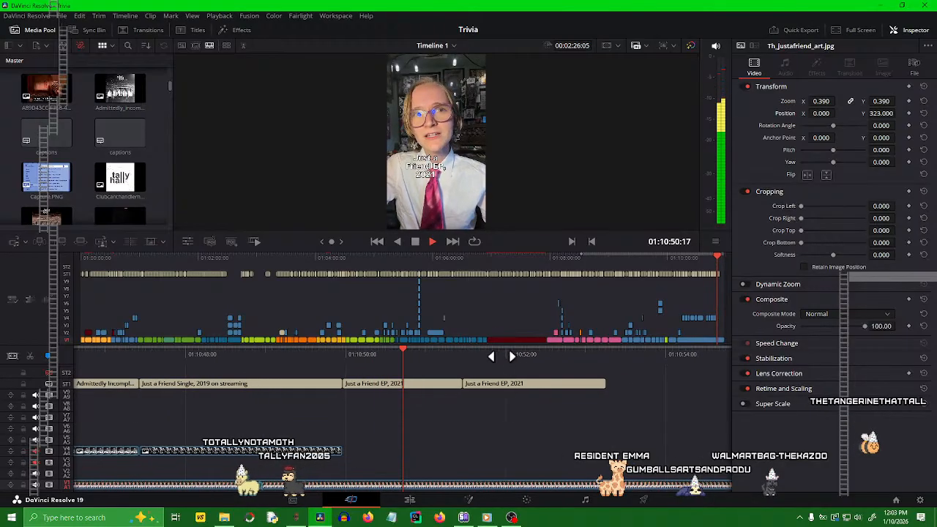
pyautogui.click(451, 384)
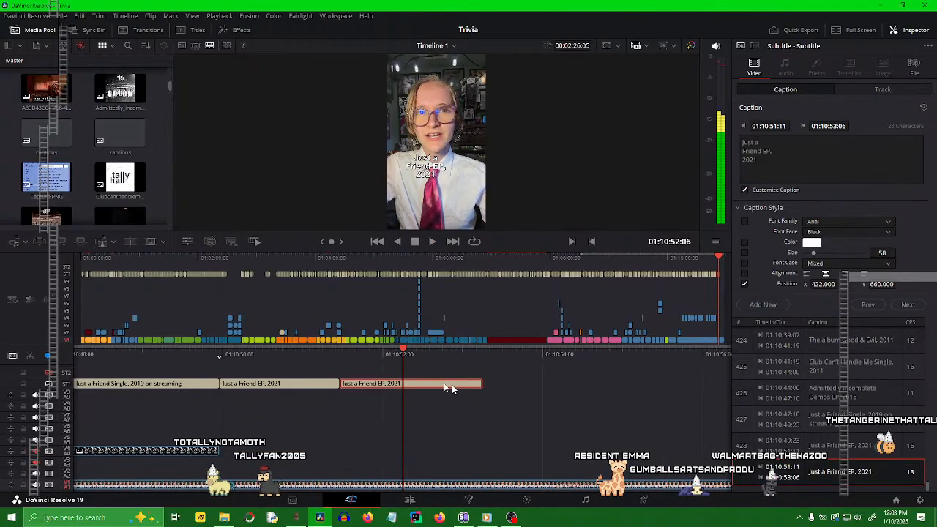
pyautogui.moveTo(445, 361)
pyautogui.mouseDown()
pyautogui.moveTo(557, 366)
pyautogui.moveTo(430, 368)
pyautogui.moveTo(458, 374)
pyautogui.mouseUp()
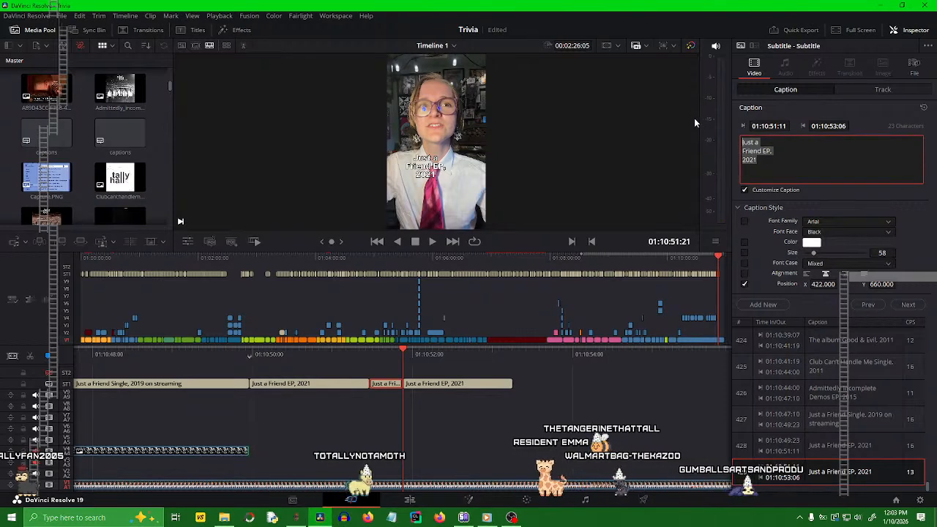
pyautogui.write('&')
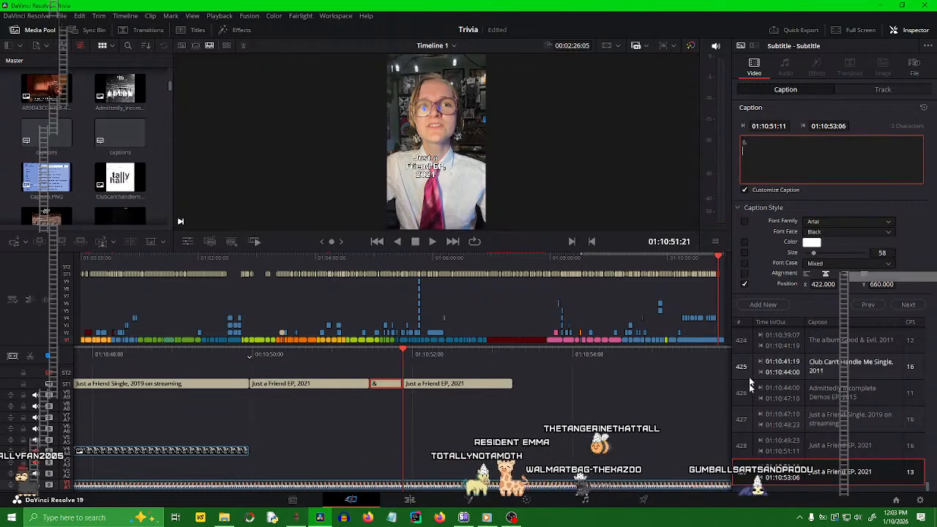
# - Change the subtitle starting at 01:10:51:21 to "Turn the Lights Off EP, 2022", broken into three lines: "Turn the", "Lights Off" and "EP, 2022"
pyautogui.click(508, 432)
pyautogui.moveTo(351, 353); pyautogui.dragTo(554, 375)
pyautogui.press('space')
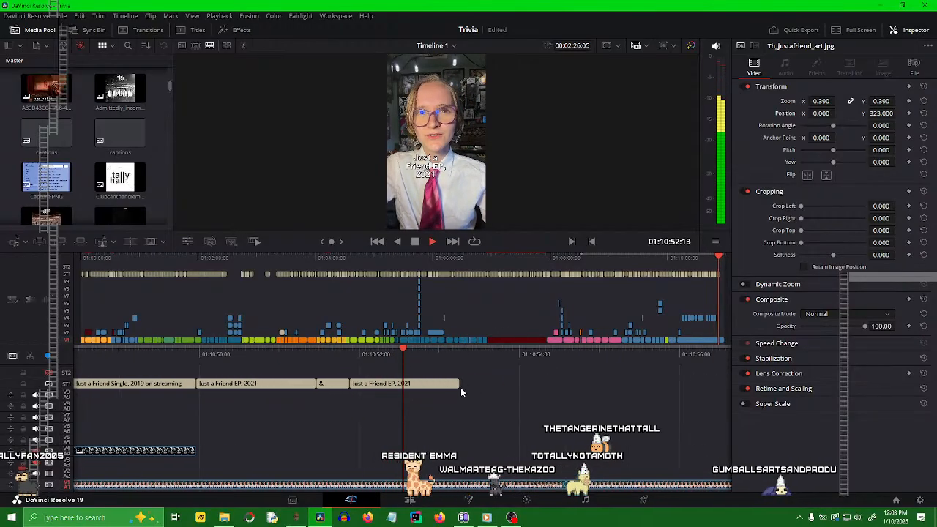
pyautogui.press('space')
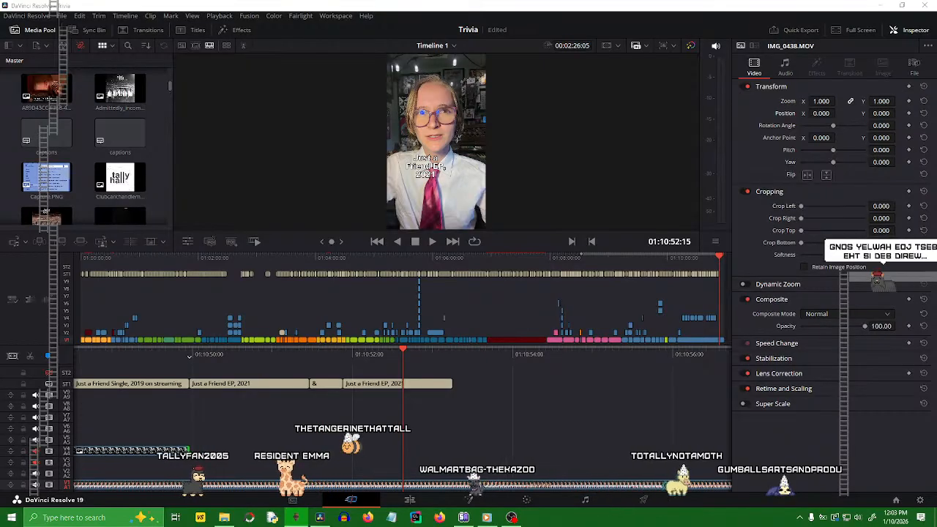
pyautogui.click(408, 386)
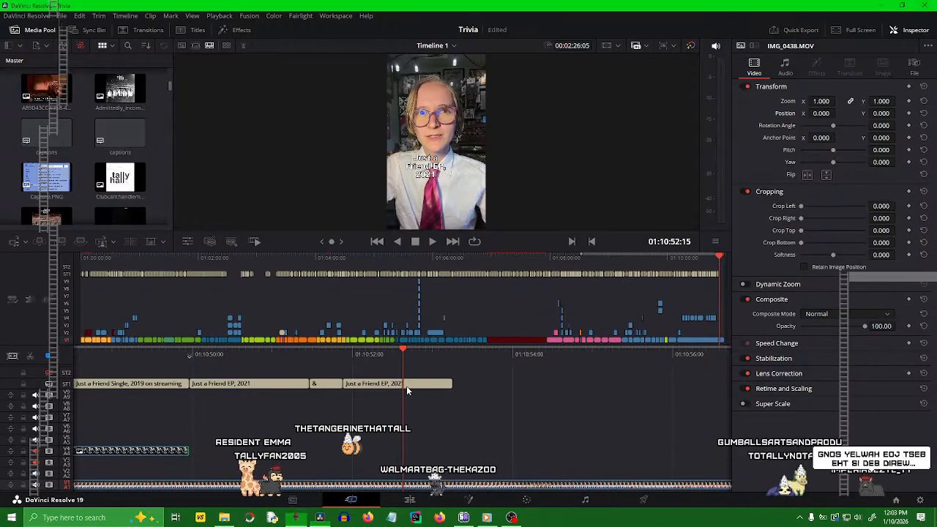
pyautogui.click(771, 158)
pyautogui.hotkey('ctrl', 'a')
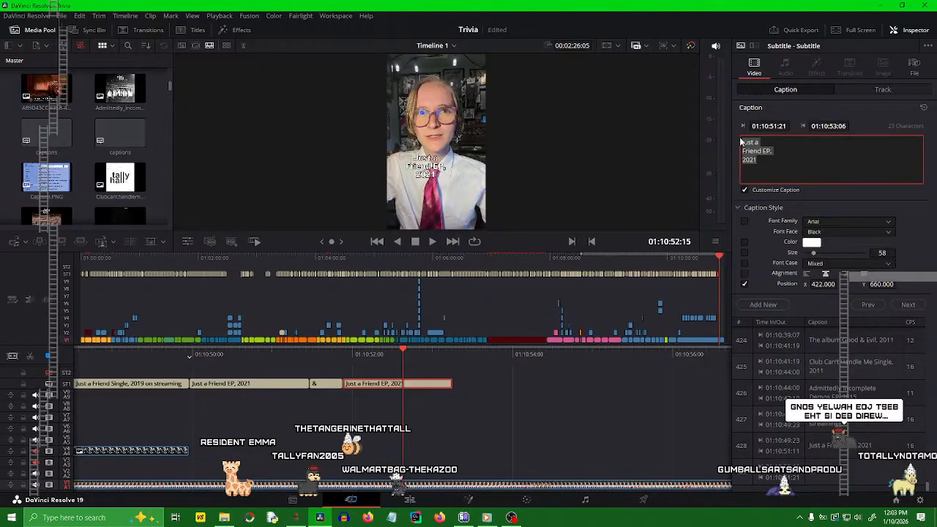
pyautogui.write('Turn the Lights Off EP, 2022')
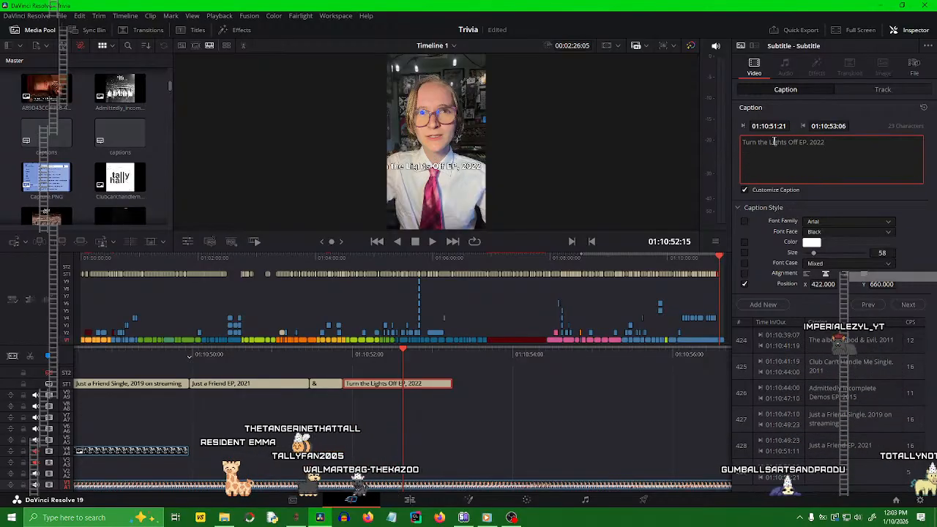
pyautogui.press('Return')
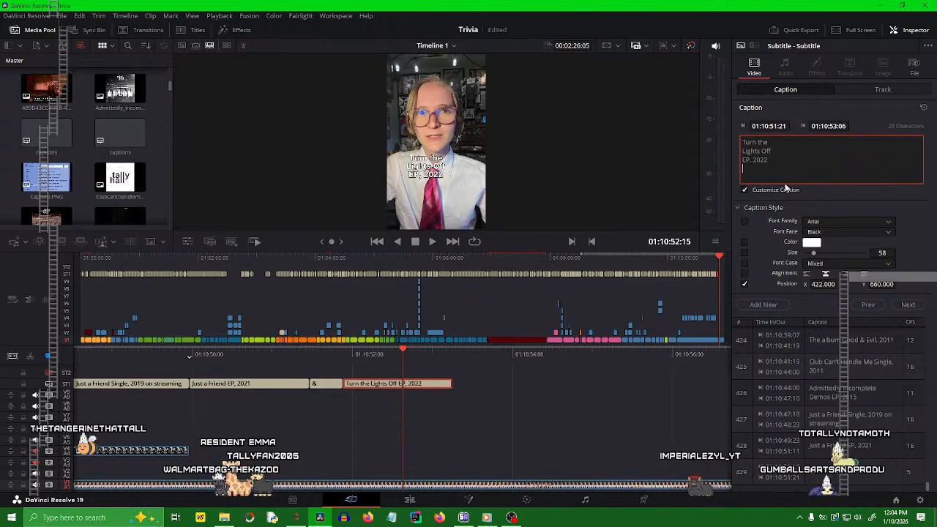
# - Save the project and extend the "Turn the Lights Off EP, 2022" subtitle to end at 01:10:54:12
pyautogui.click(463, 403)
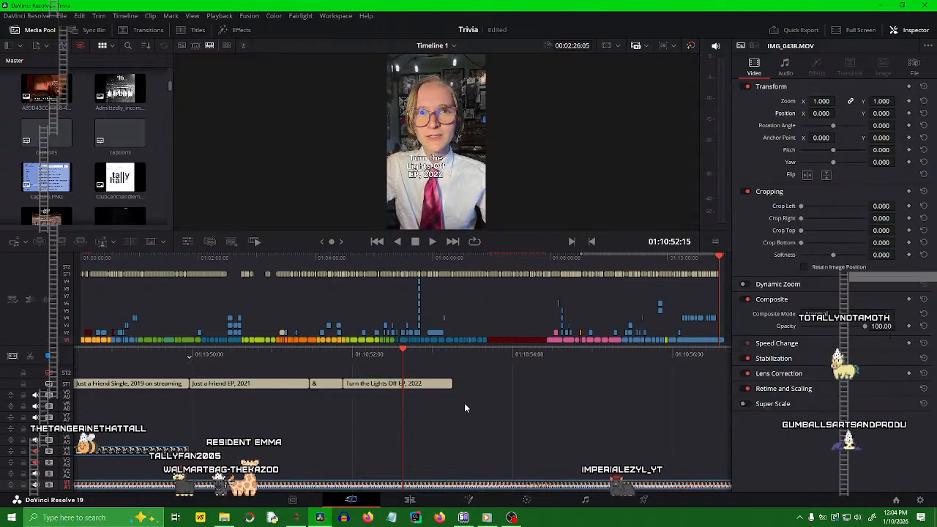
pyautogui.hotkey('ctrl', 's')
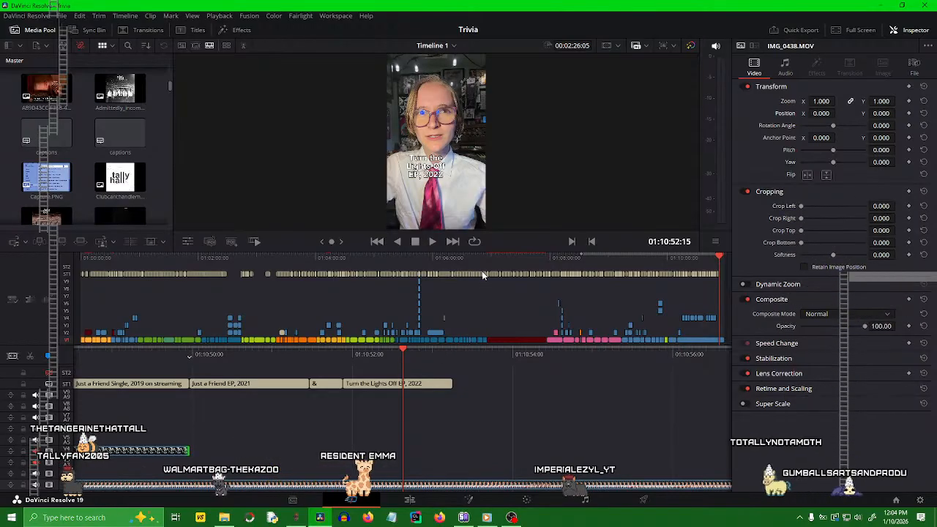
pyautogui.moveTo(452, 383); pyautogui.dragTo(551, 383)
pyautogui.click(451, 389)
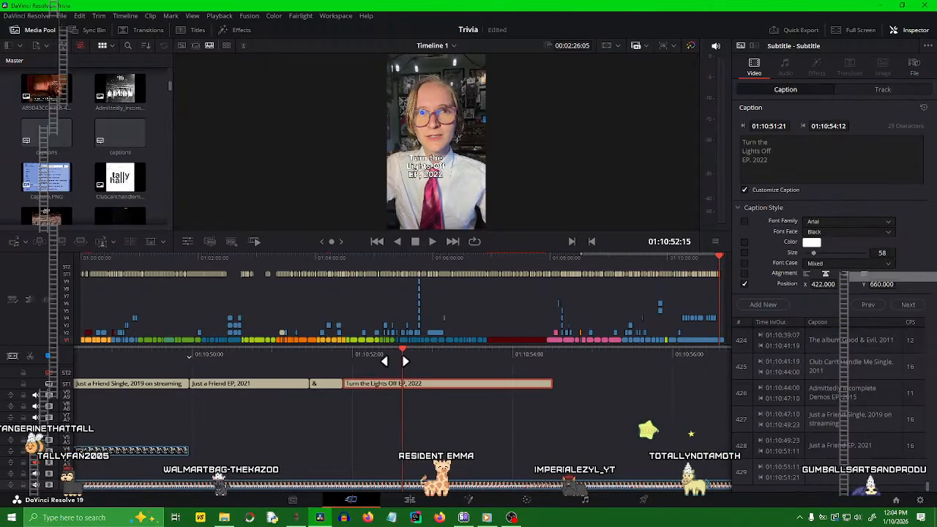
# - Split the "Turn the Lights Off EP, 2022" subtitle at 01:10:54:03 and extend the second piece past 01:10:57
pyautogui.moveTo(441, 359); pyautogui.dragTo(476, 359)
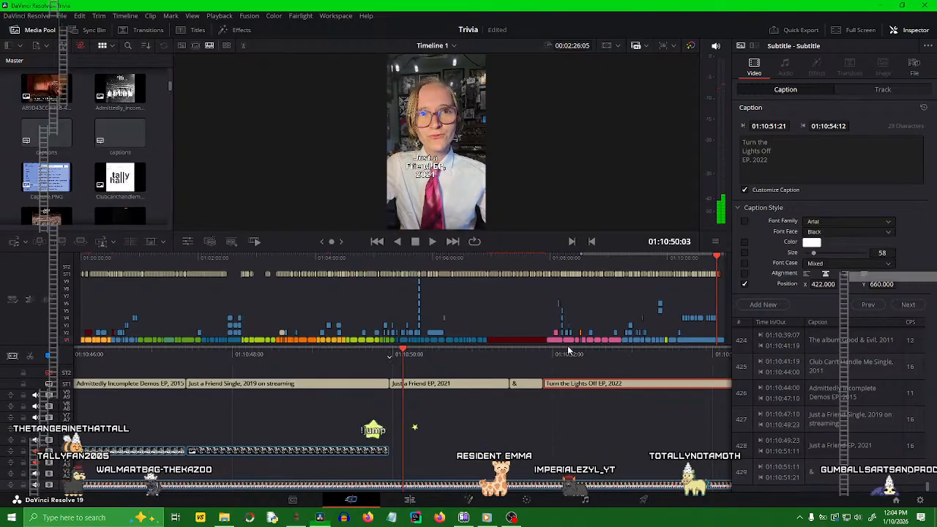
pyautogui.press('space')
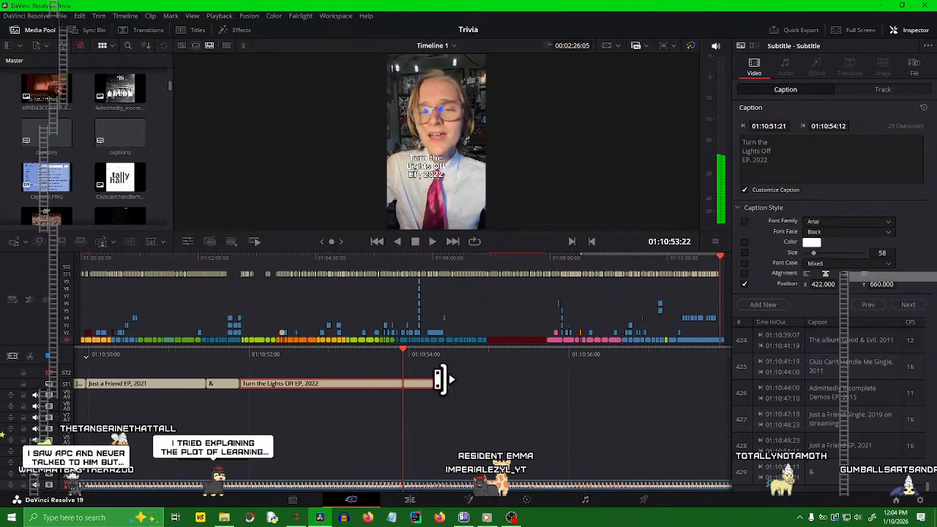
pyautogui.press('space')
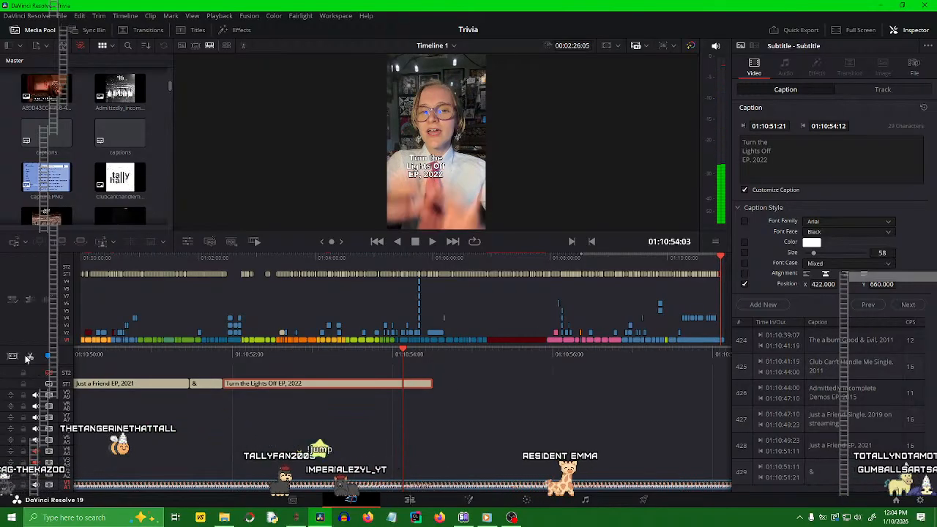
pyautogui.click(427, 382)
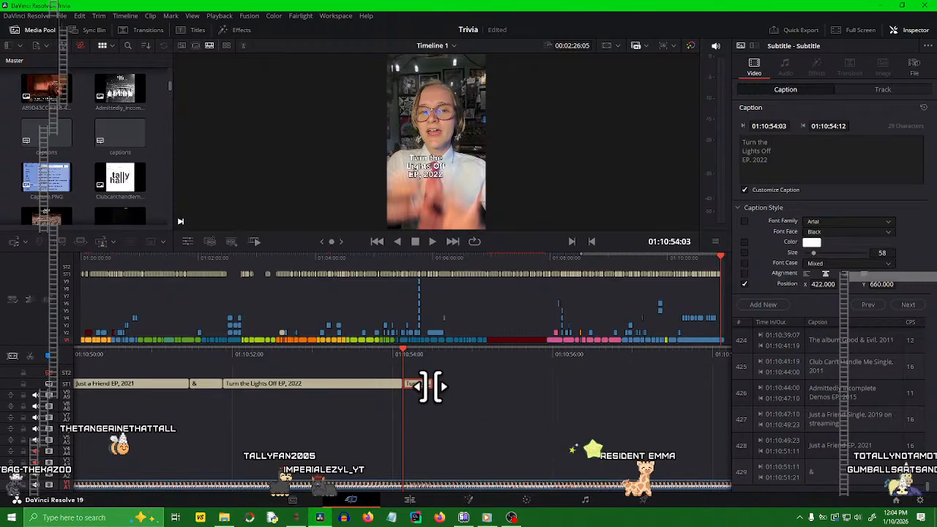
pyautogui.moveTo(431, 386); pyautogui.dragTo(662, 386)
pyautogui.press('j')
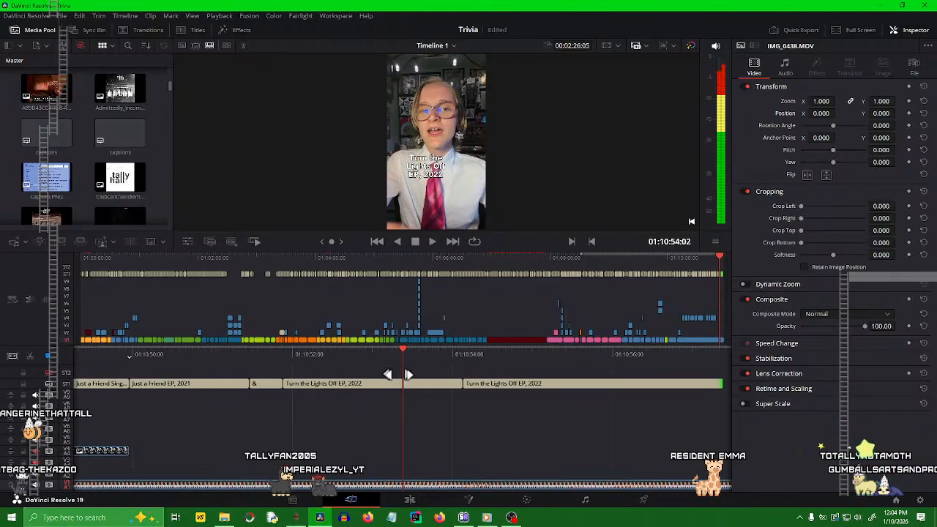
# - Play back the new subtitles and place TurnTheLightsOffPlaceholder.jpg on the cover image track from the start of the first "Turn the Lights Off EP, 2022" subtitle
pyautogui.moveTo(542, 390); pyautogui.dragTo(596, 398)
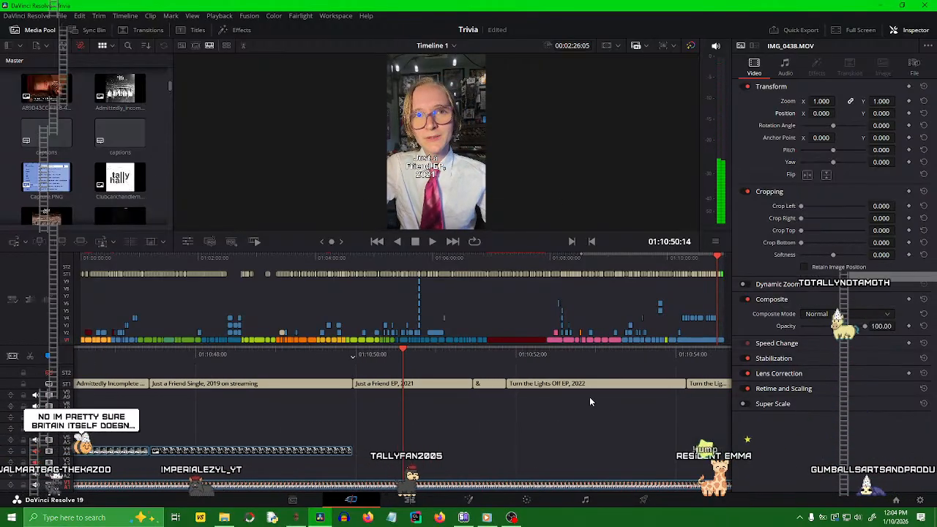
pyautogui.press('space')
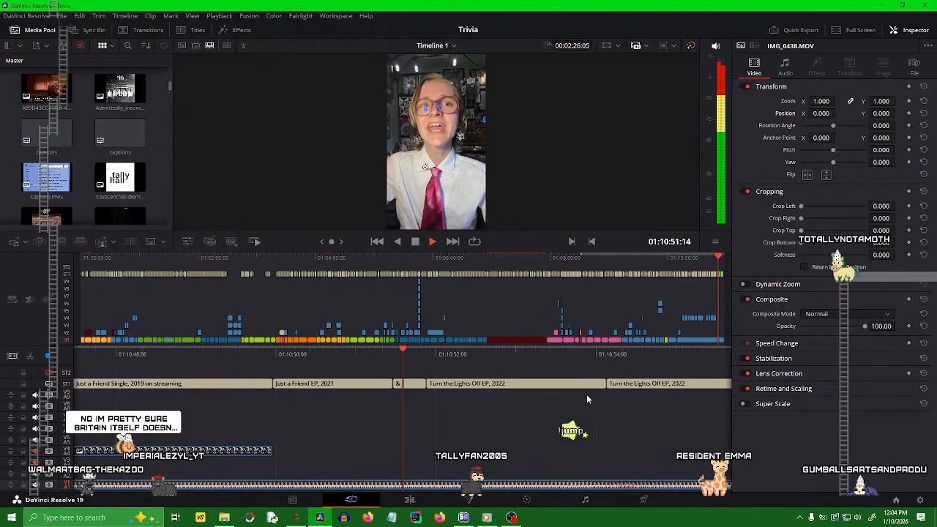
pyautogui.press('space')
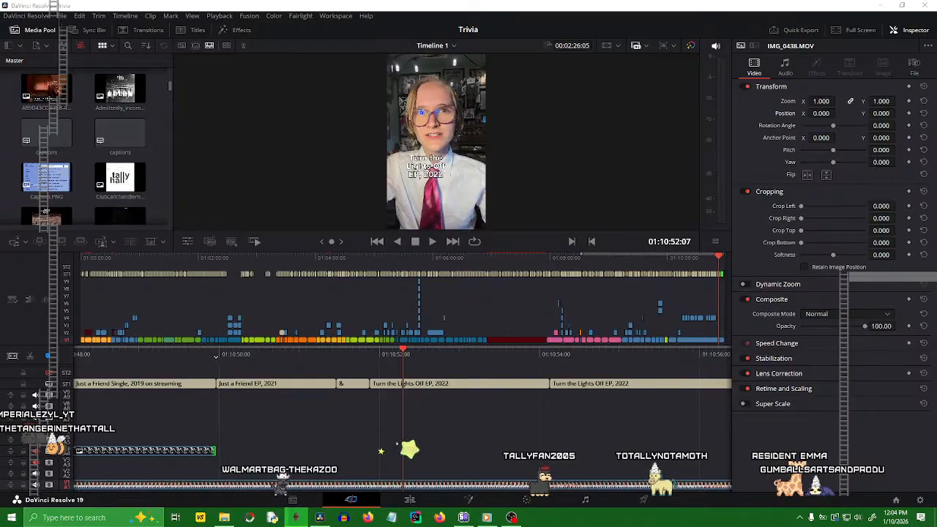
pyautogui.moveTo(456, 261); pyautogui.dragTo(372, 451)
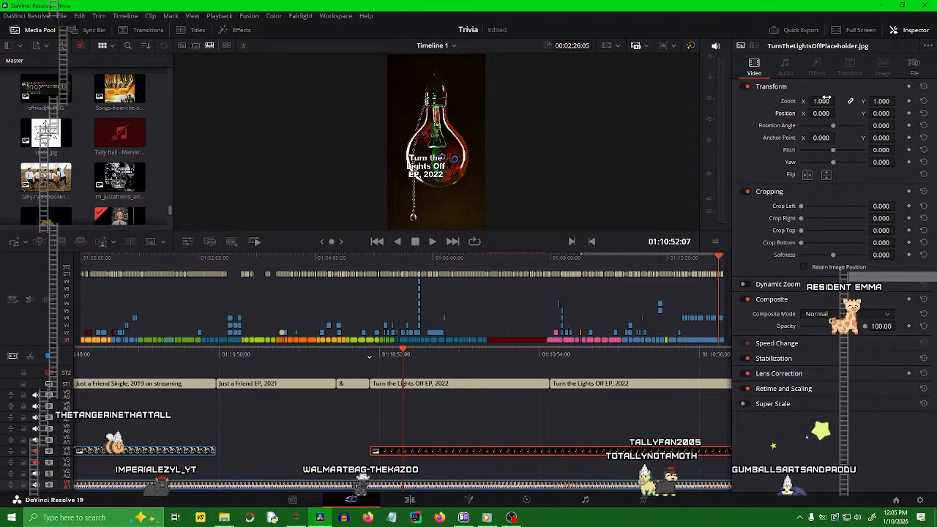
# - Scale the Turn the Lights Off cover to a zoom of 0.370 and set its Y position to 303
pyautogui.moveTo(822, 101); pyautogui.dragTo(795, 101)
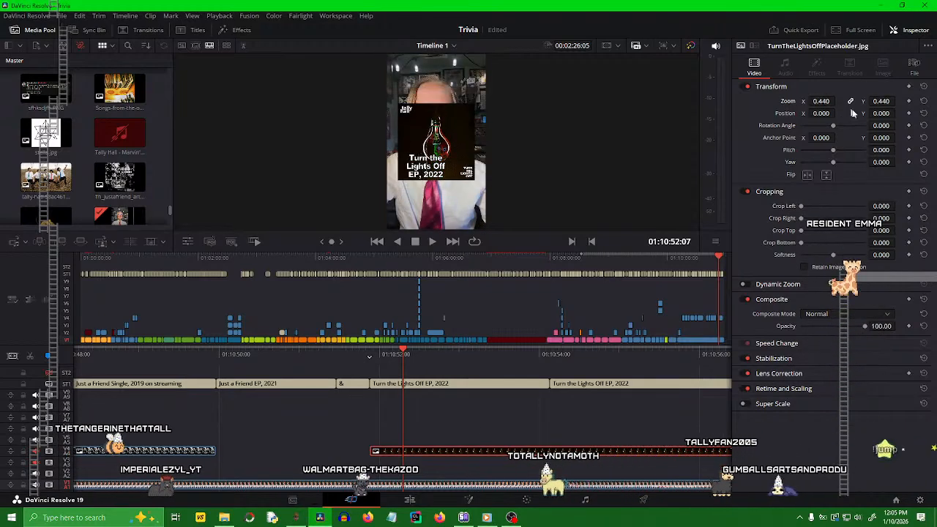
pyautogui.moveTo(880, 113); pyautogui.dragTo(910, 114)
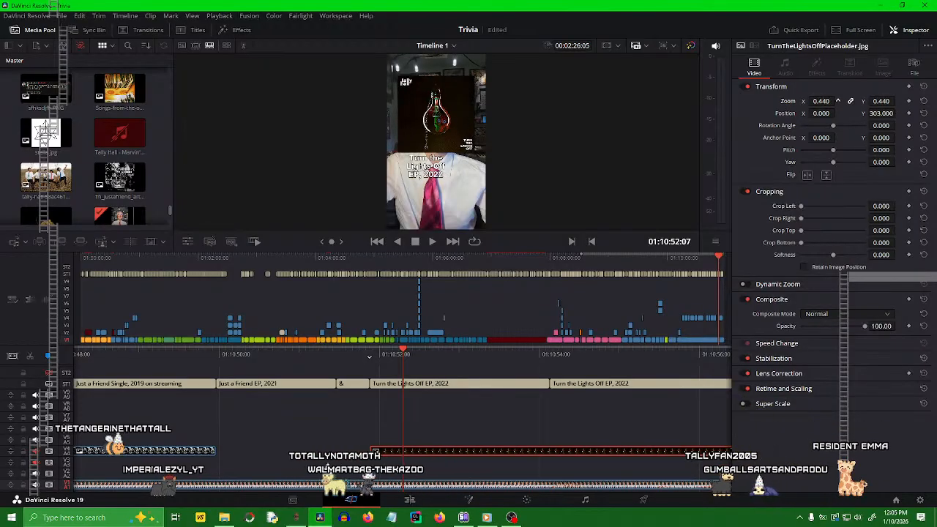
pyautogui.moveTo(820, 101); pyautogui.dragTo(815, 101)
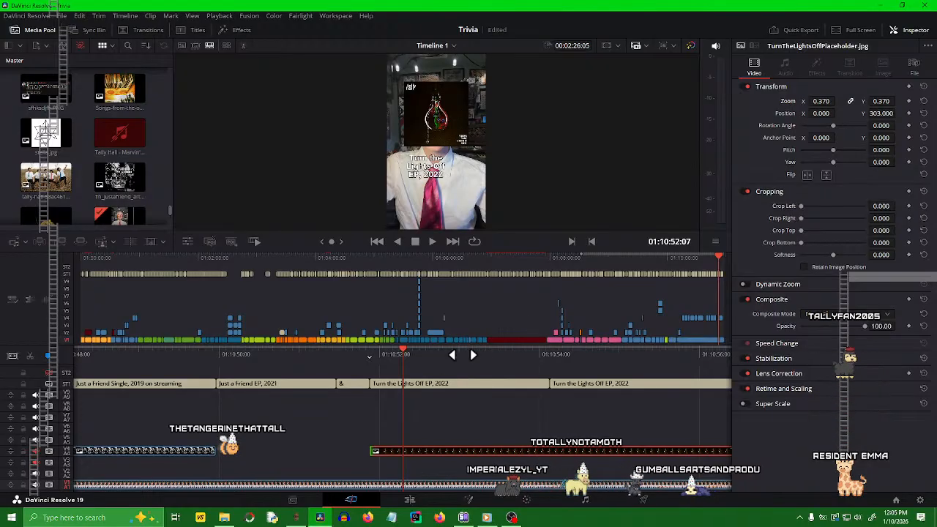
# - Split the Turn the Lights Off cover clip at 01:10:54:03 and delete the portion after the cut
pyautogui.moveTo(482, 357); pyautogui.dragTo(559, 356)
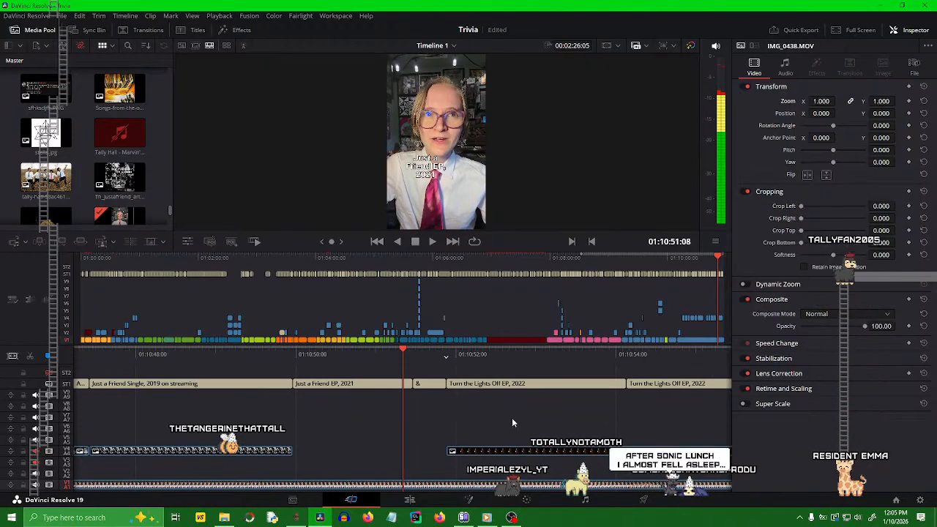
pyautogui.press('space')
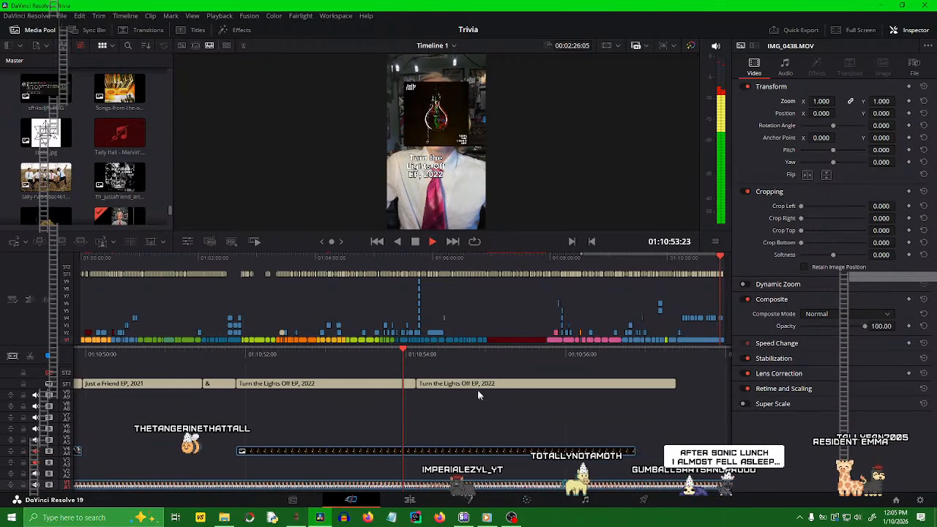
pyautogui.press('space')
pyautogui.moveTo(469, 357); pyautogui.dragTo(479, 357)
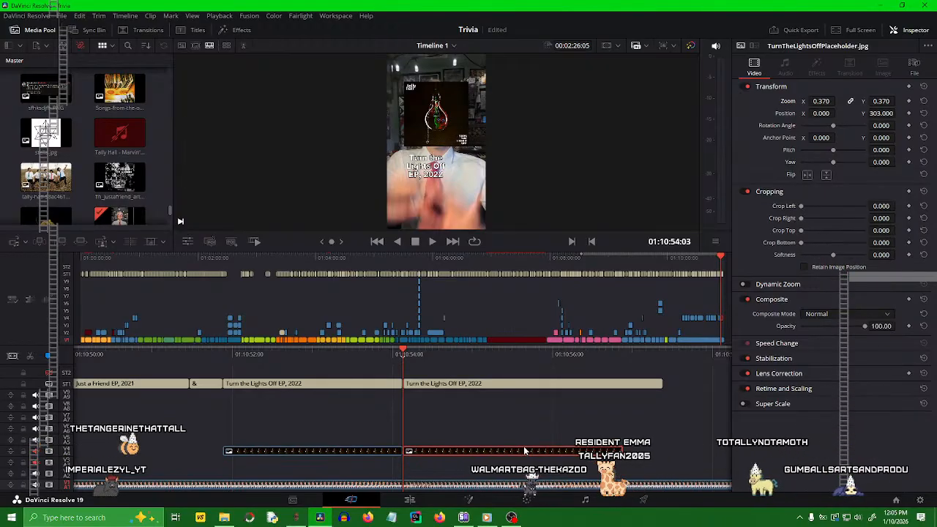
pyautogui.press('Delete')
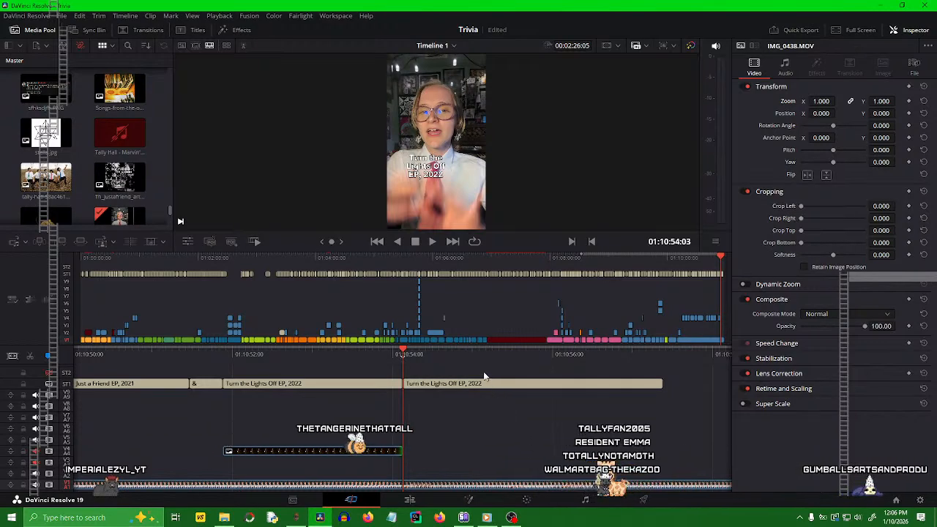
pyautogui.moveTo(489, 358); pyautogui.dragTo(694, 379)
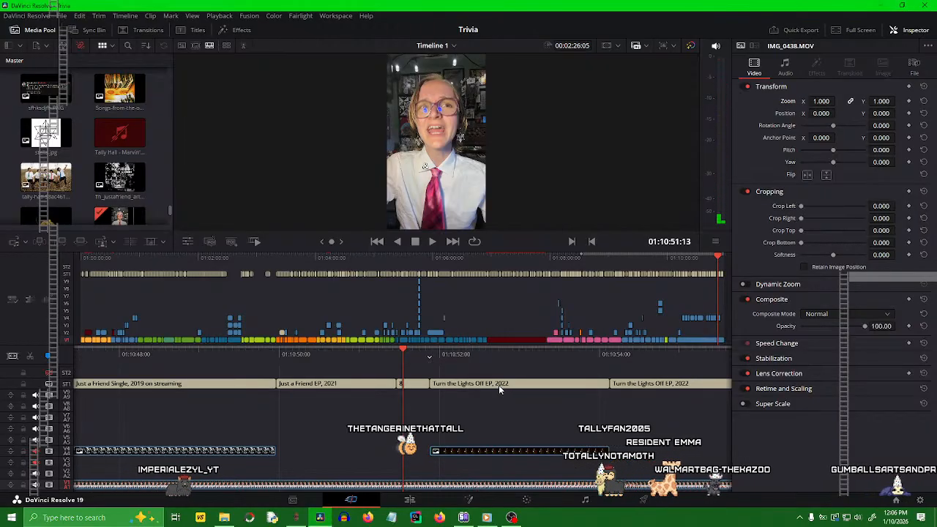
# - Play through the Turn the Lights Off cover section and replace the second "Turn the Lights Off EP, 2022" subtitle's text with "And actually," on two lines
pyautogui.press('space')
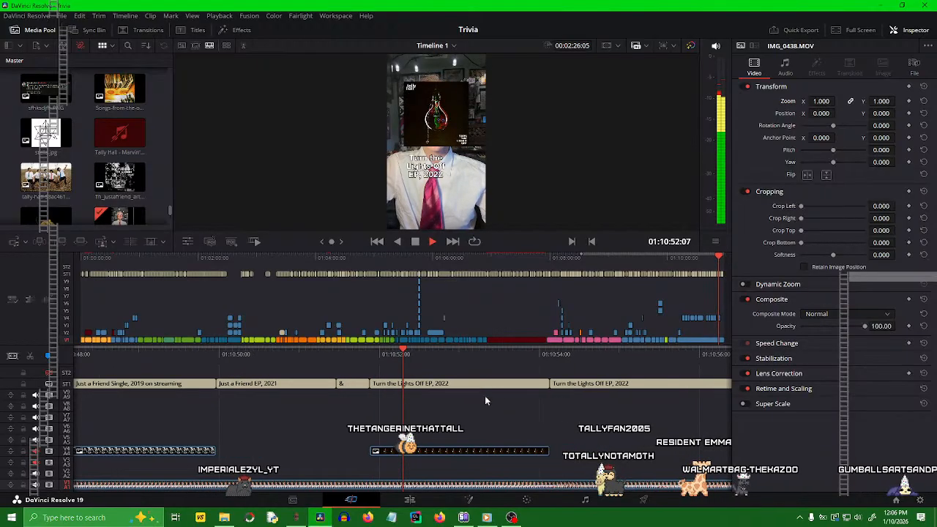
pyautogui.press('space')
pyautogui.moveTo(423, 363); pyautogui.dragTo(573, 389)
pyautogui.press('space')
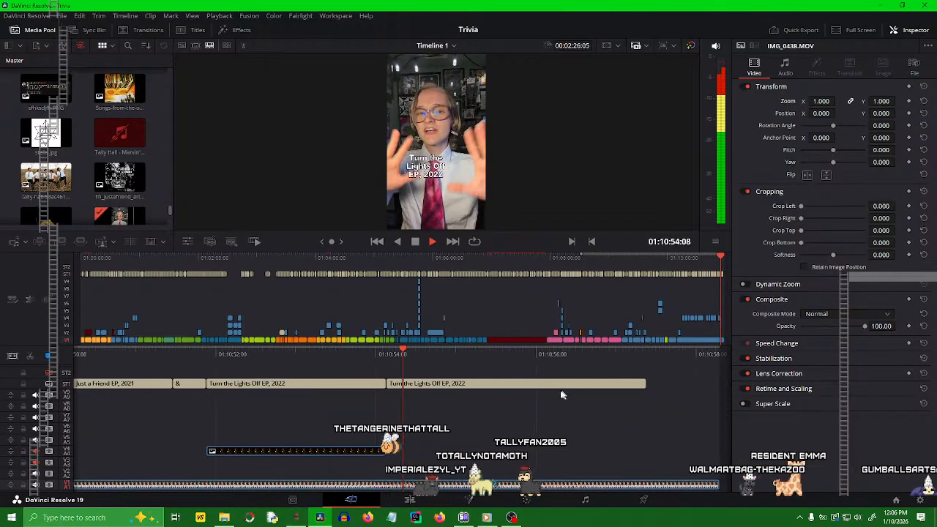
pyautogui.click(500, 383)
pyautogui.press('space')
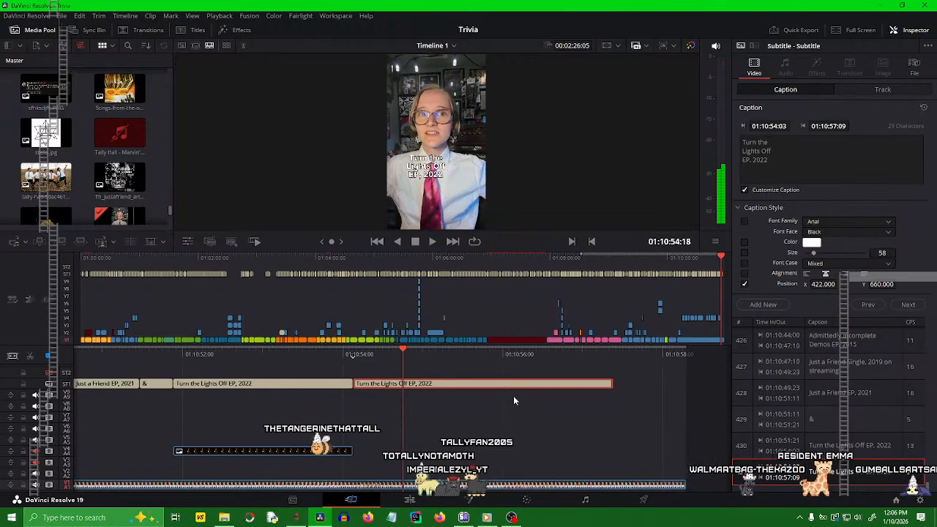
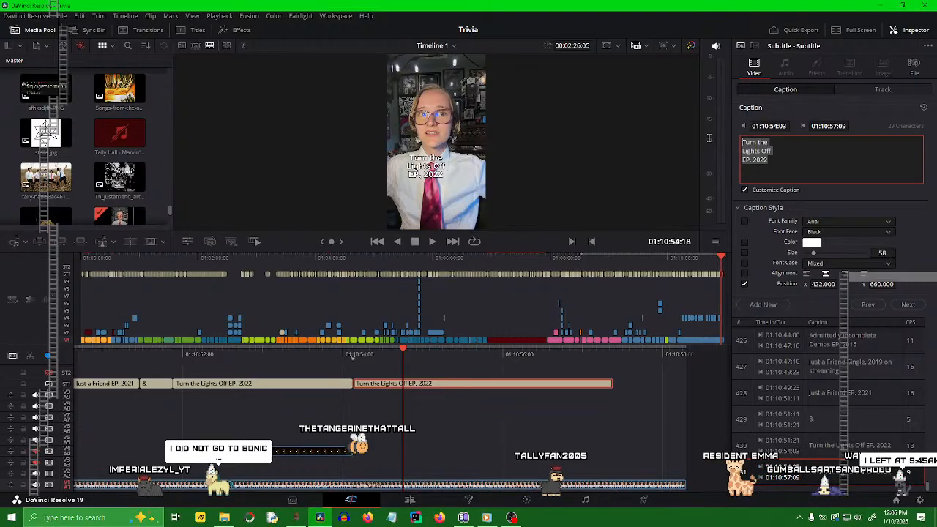
pyautogui.click(755, 142)
pyautogui.press('Return')
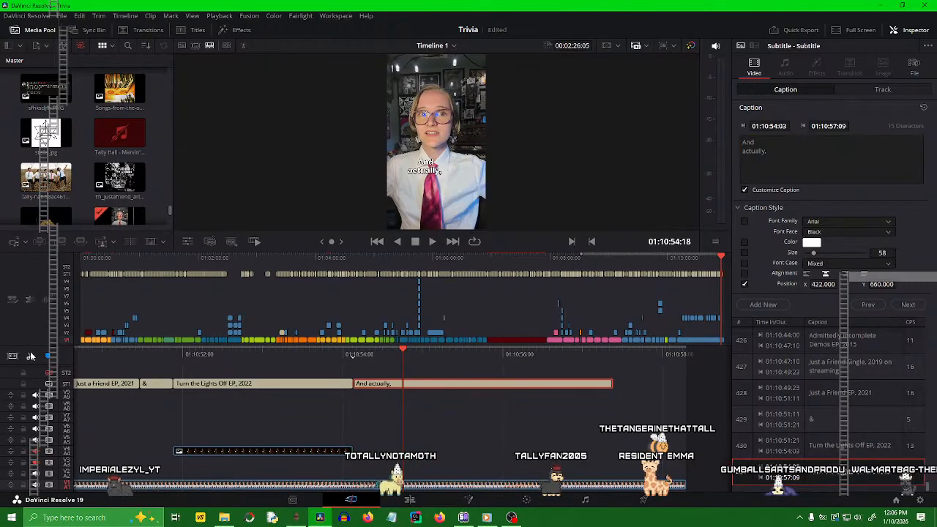
# - Split the "And actually," subtitle at 01:10:54:18 and save the project
pyautogui.hotkey('ctrl', 'b')
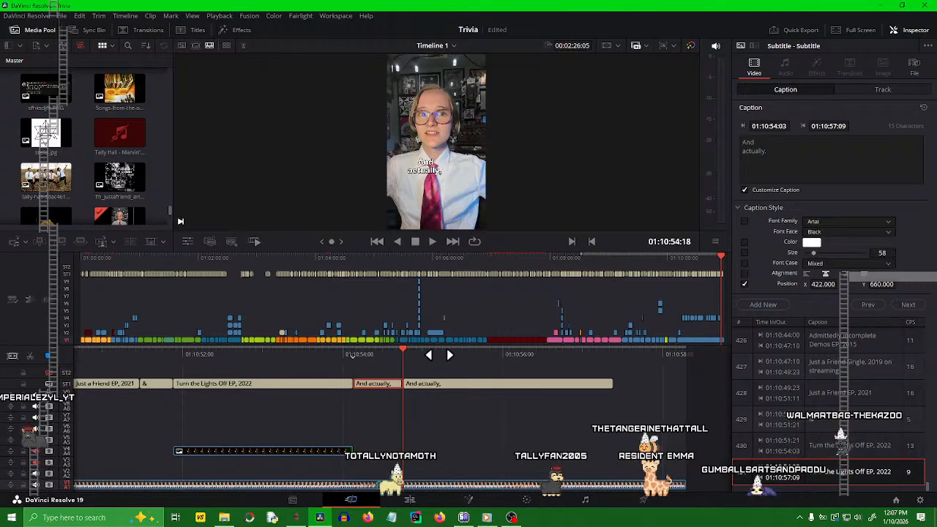
pyautogui.moveTo(435, 356); pyautogui.dragTo(554, 361)
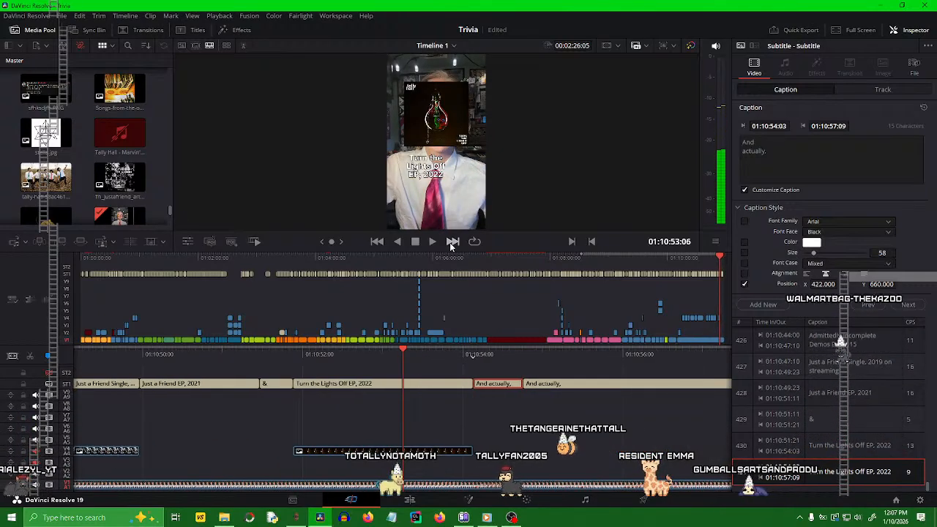
pyautogui.hotkey('ctrl', 's')
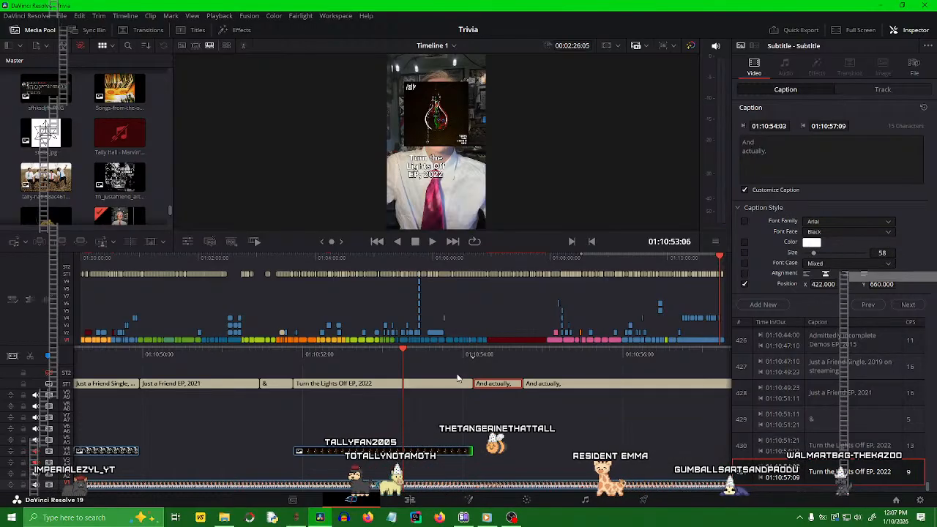
# - Listen to the speech around the new cut and split the second "And actually," subtitle at 01:10:56:03
pyautogui.click(518, 426)
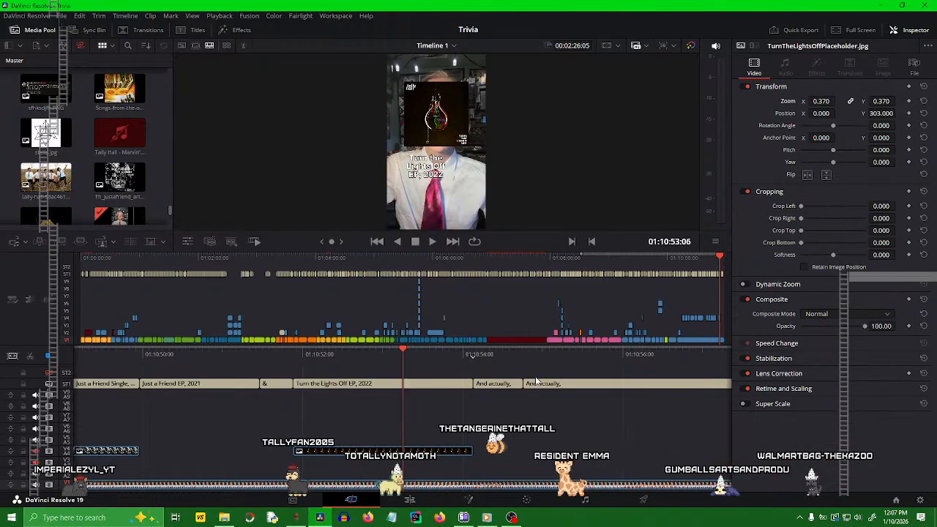
pyautogui.press('space')
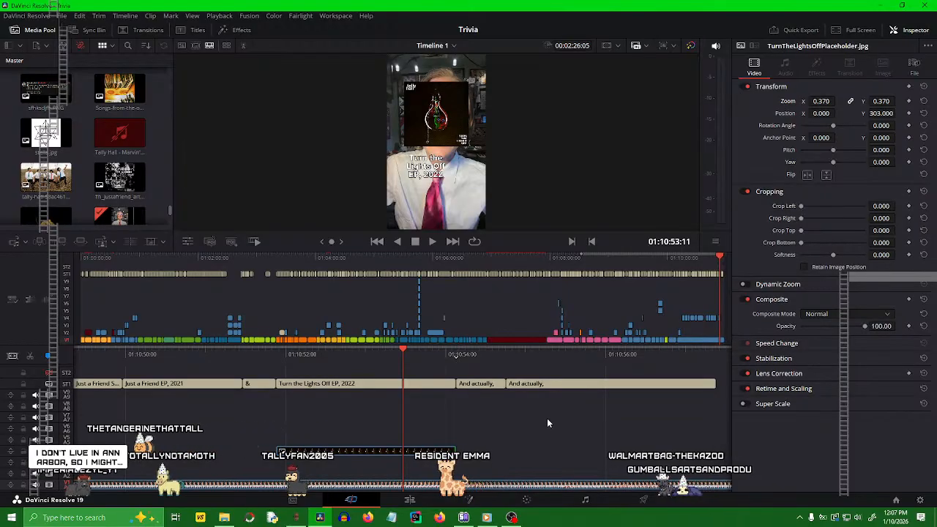
pyautogui.press('space')
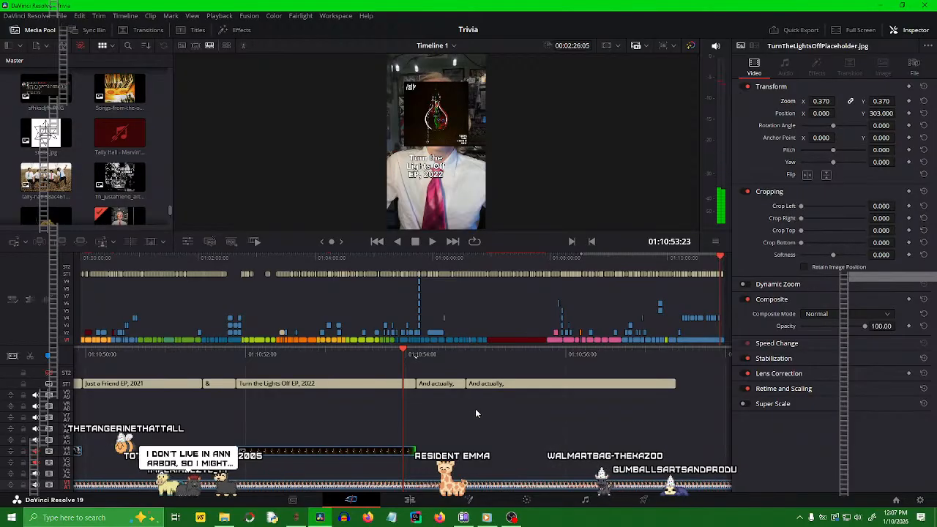
pyautogui.press('space')
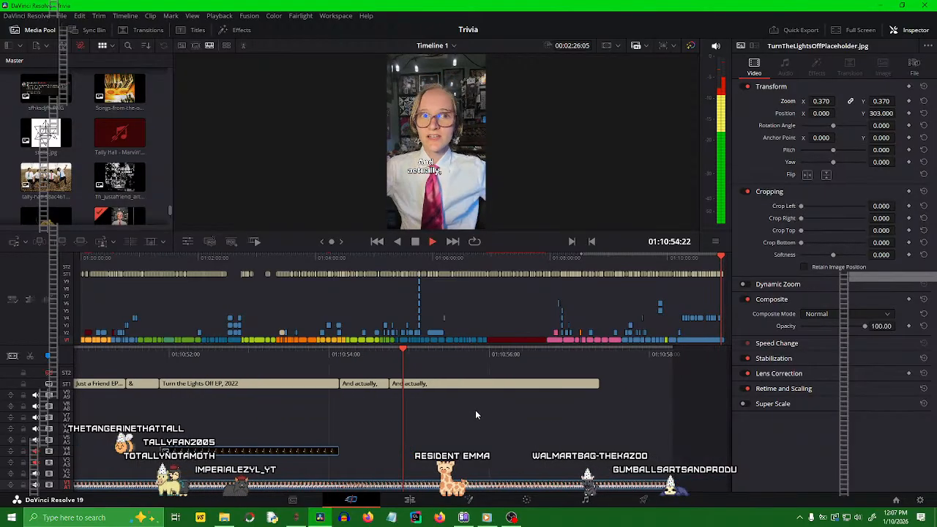
pyautogui.press('space')
pyautogui.moveTo(461, 358); pyautogui.dragTo(562, 388)
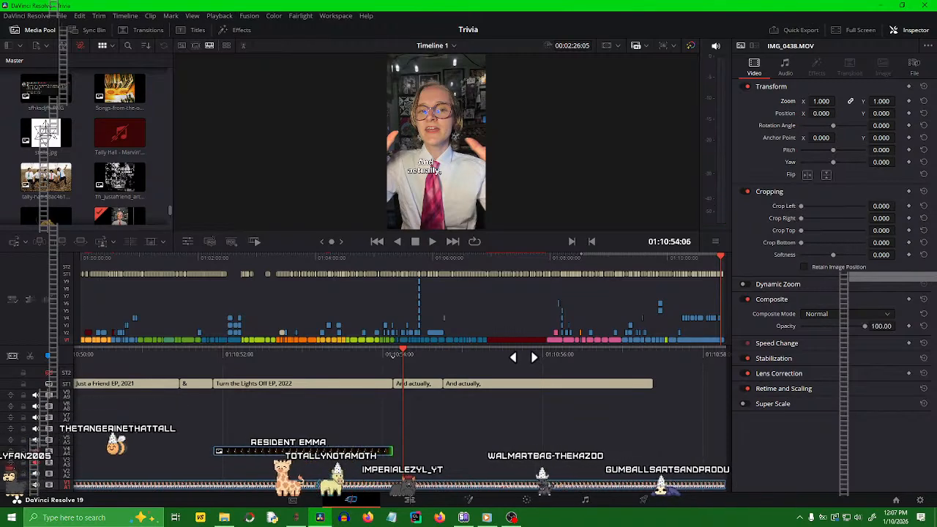
pyautogui.moveTo(523, 354); pyautogui.dragTo(497, 354)
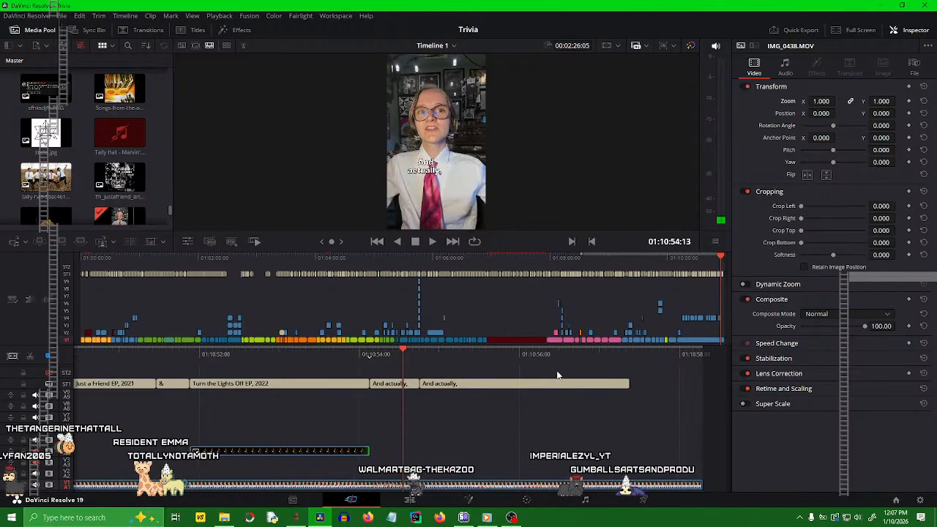
pyautogui.press('space')
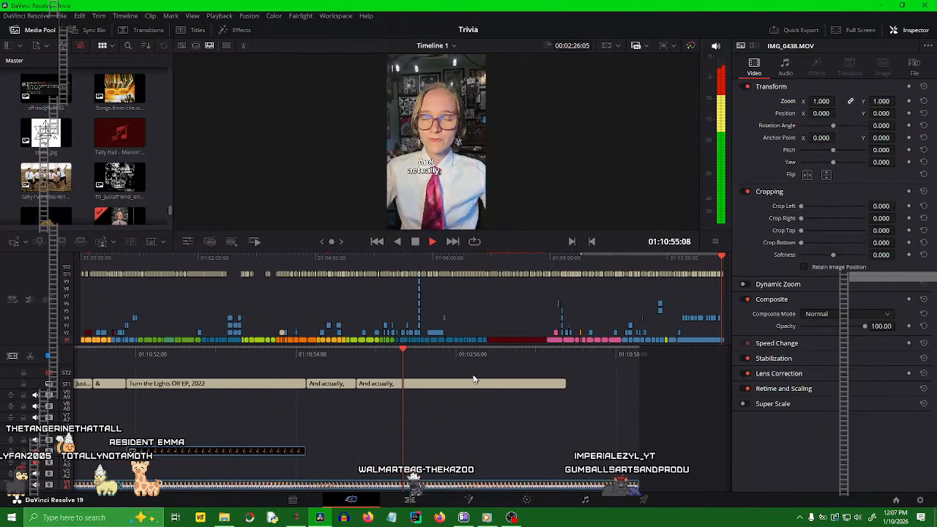
pyautogui.click(425, 386)
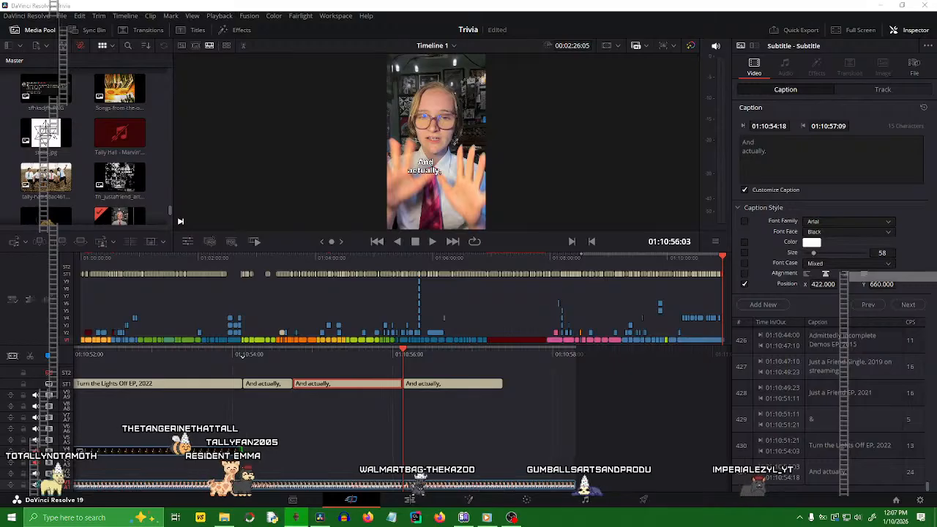
# - Change the subtitle starting at 01:10:54:18 to "this isn't everything technically" on three lines and save the project
pyautogui.click(807, 152)
pyautogui.hotkey('ctrl', 'a')
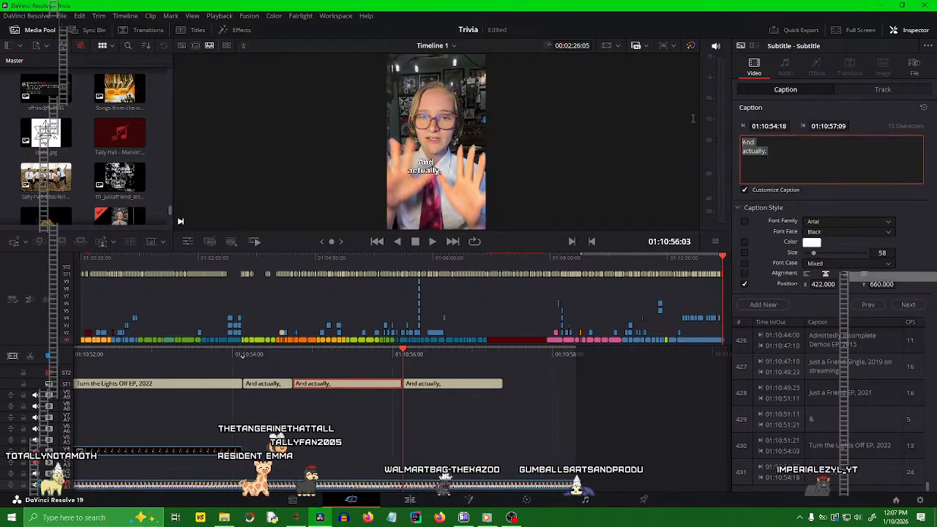
pyautogui.write("this isn't everything technically")
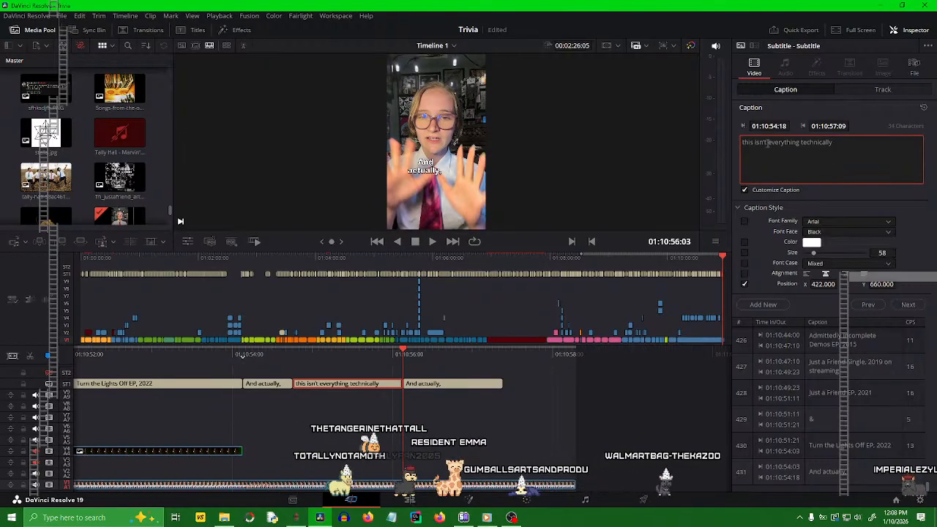
pyautogui.press('Return')
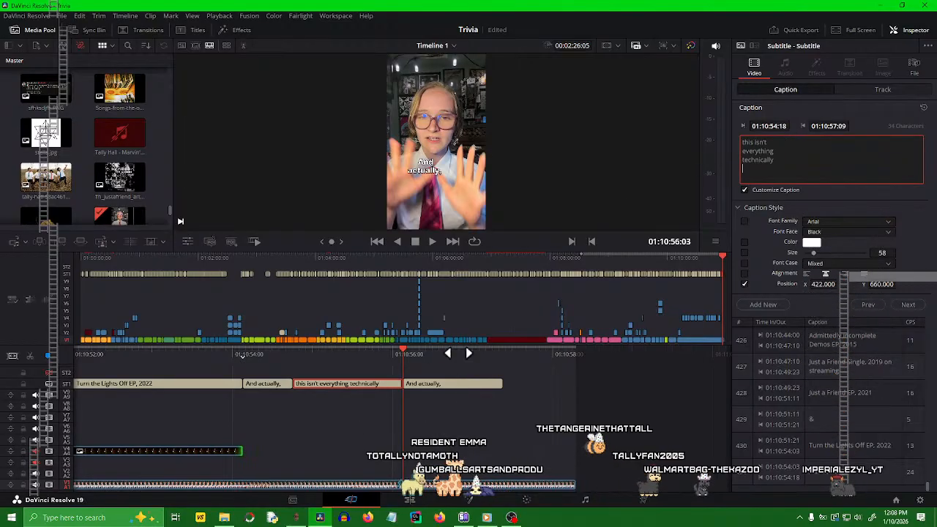
pyautogui.moveTo(510, 354); pyautogui.dragTo(669, 354)
pyautogui.click(502, 415)
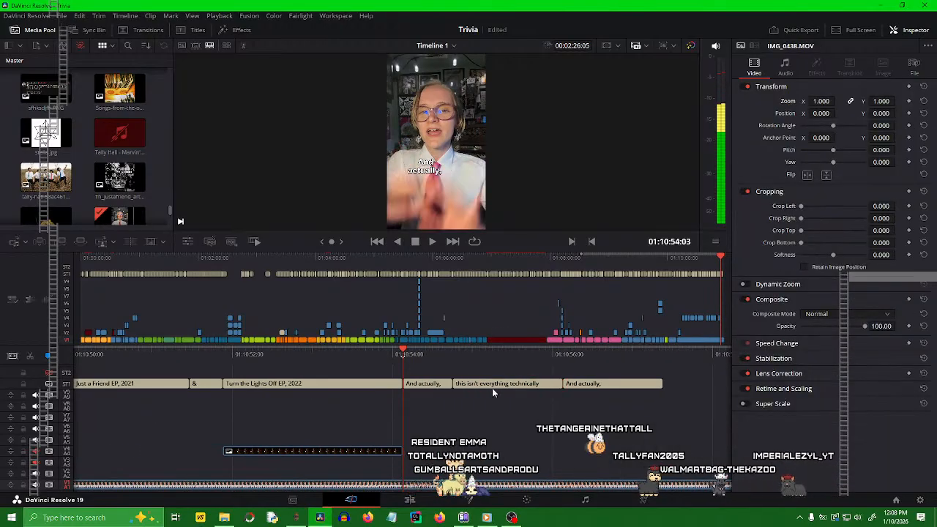
pyautogui.hotkey('ctrl', 's')
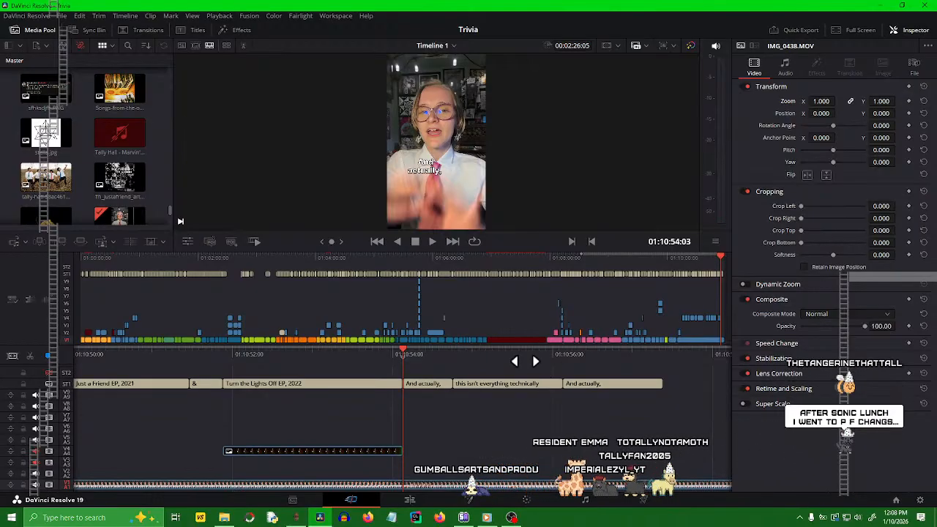
# - Play back the closing captions and change the final "And actually," subtitle to "I just tried to limit the duplicates" on three lines
pyautogui.moveTo(524, 361); pyautogui.dragTo(548, 363)
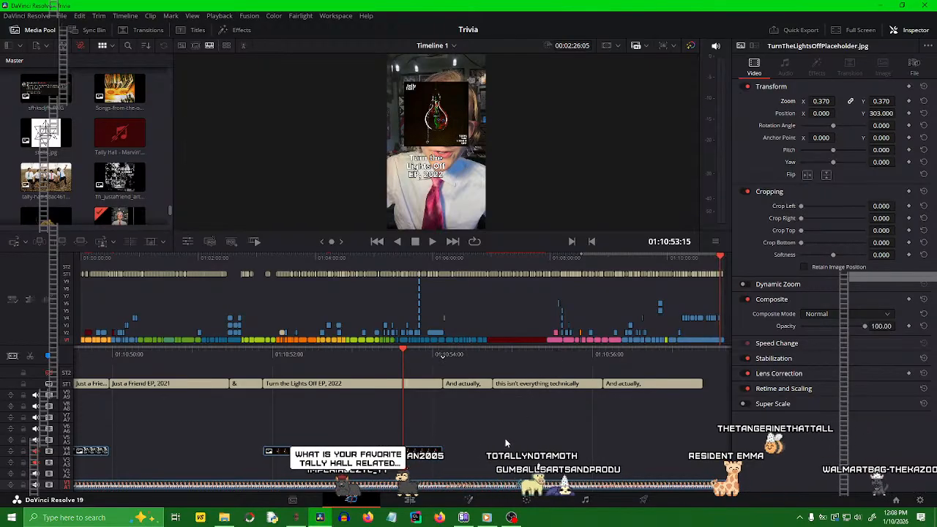
pyautogui.press('space')
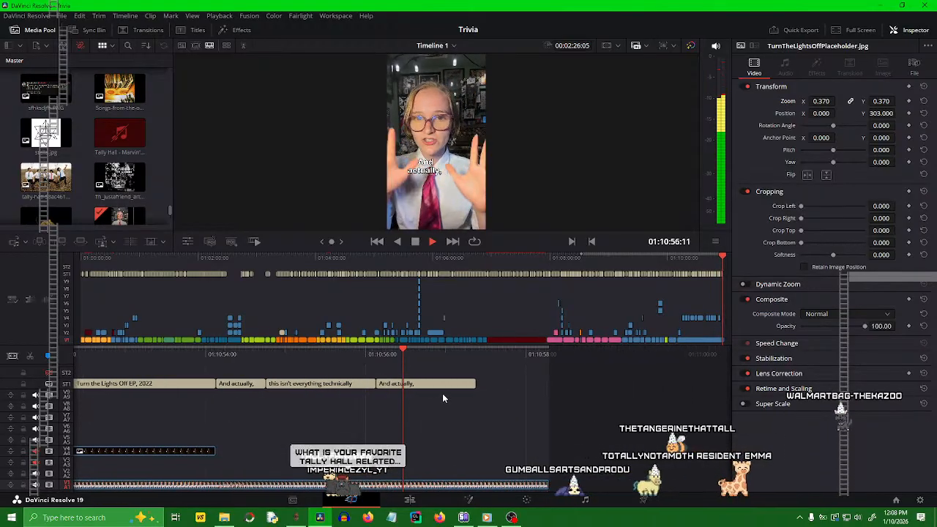
pyautogui.press('space')
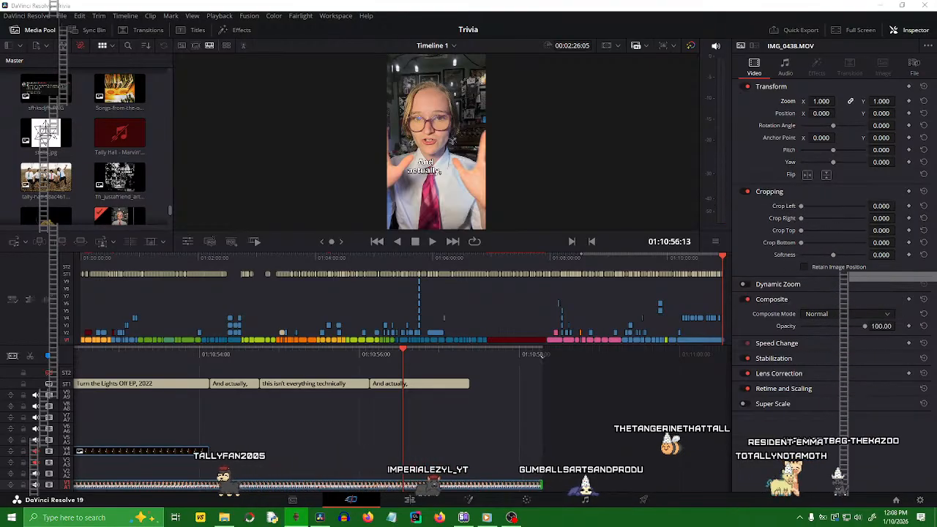
pyautogui.click(419, 382)
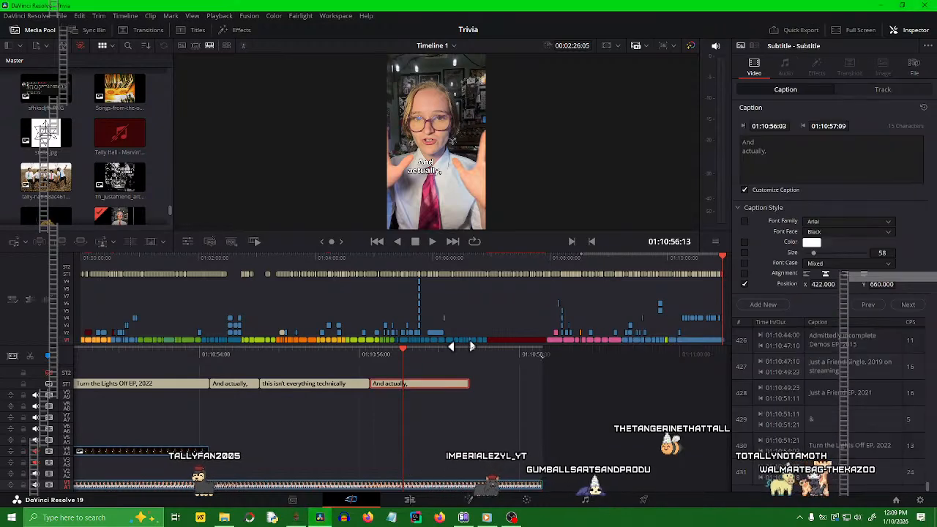
pyautogui.click(842, 151)
pyautogui.write('I just tried to limit the duplicates.')
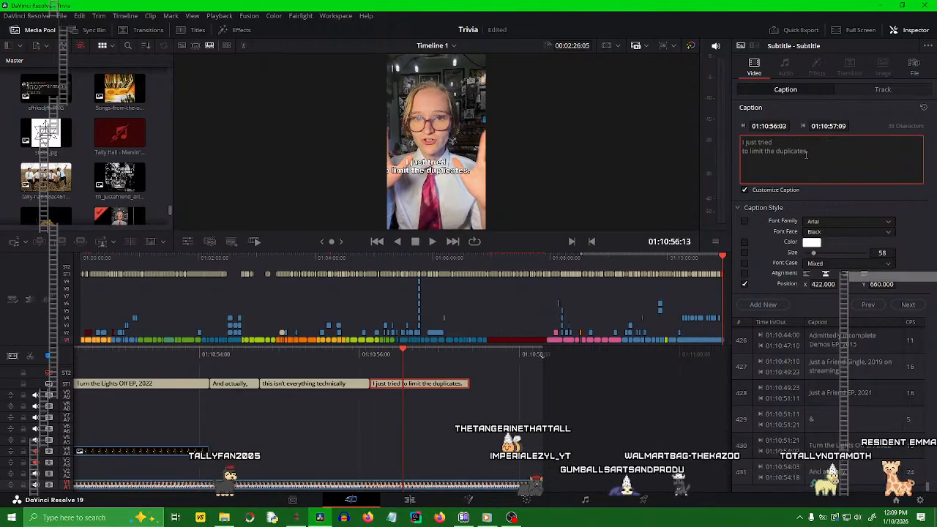
pyautogui.press('Return')
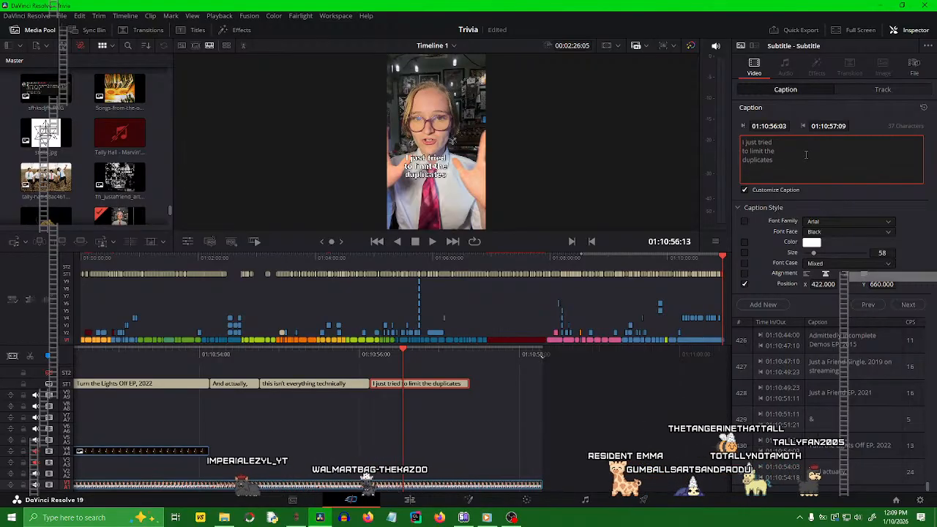
# - Extend the "I just tried to limit the duplicates" subtitle to the end of the video clip at 01:10:58:07
pyautogui.click(486, 385)
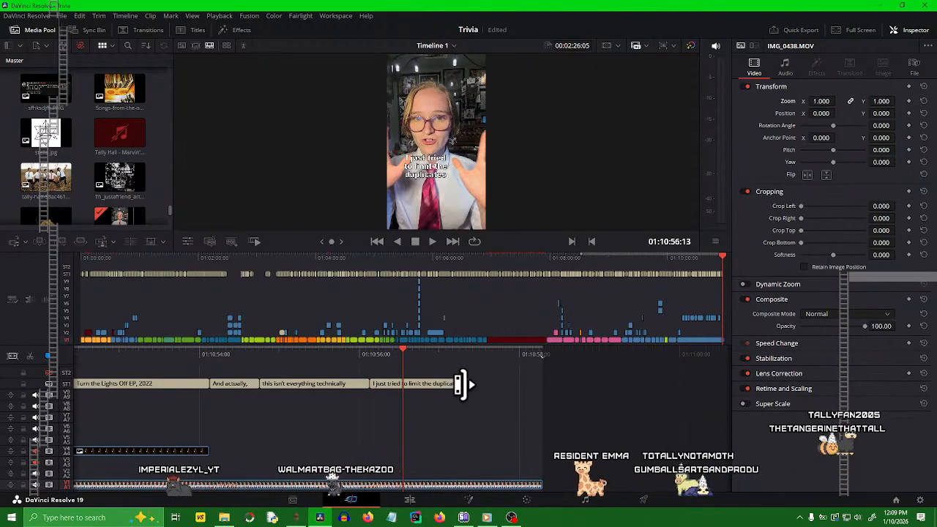
pyautogui.moveTo(463, 384); pyautogui.dragTo(542, 385)
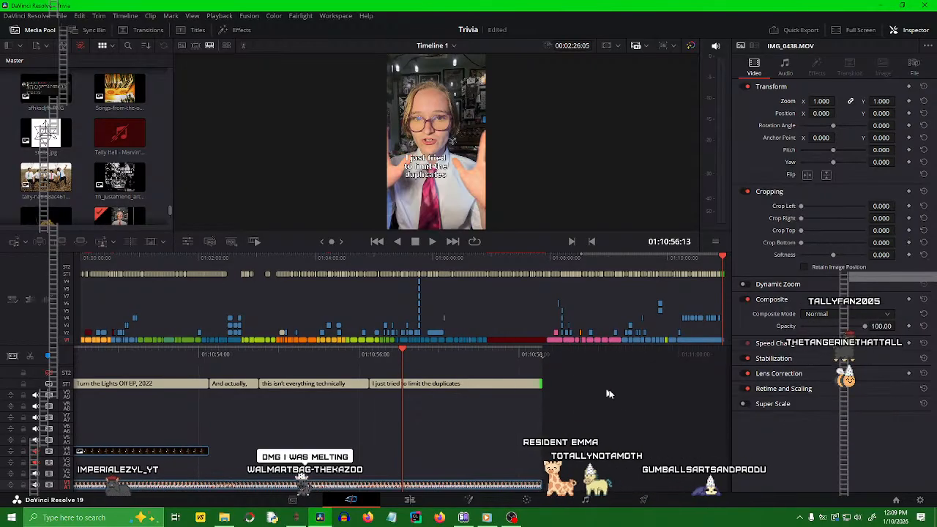
pyautogui.click(512, 384)
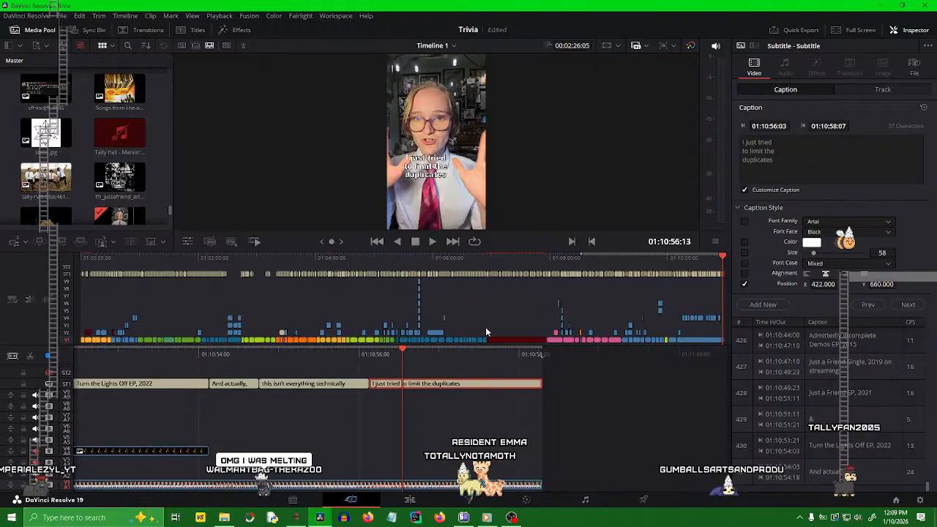
# - Play the final subtitles to the end of the video and return to the start of the "Did you know about each of" subtitle at 01:10:00:13
pyautogui.moveTo(462, 358); pyautogui.dragTo(572, 359)
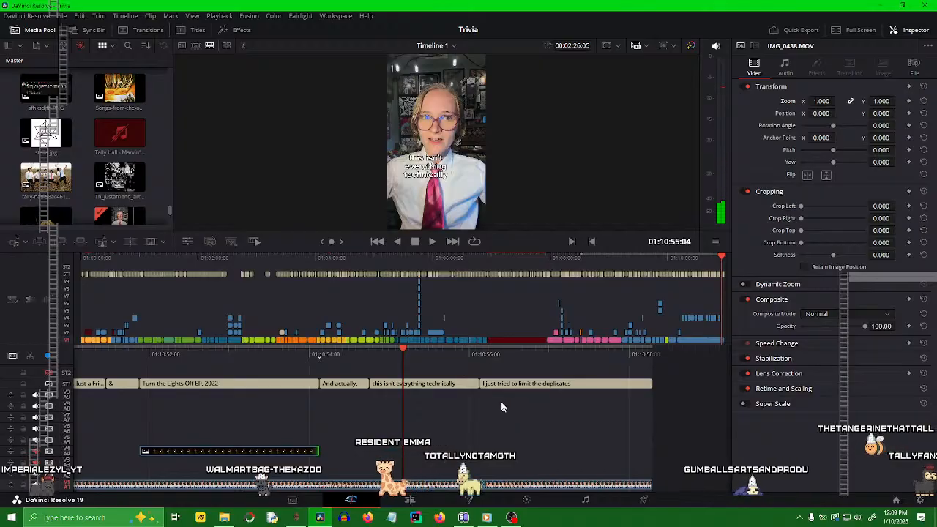
pyautogui.moveTo(477, 361); pyautogui.dragTo(496, 361)
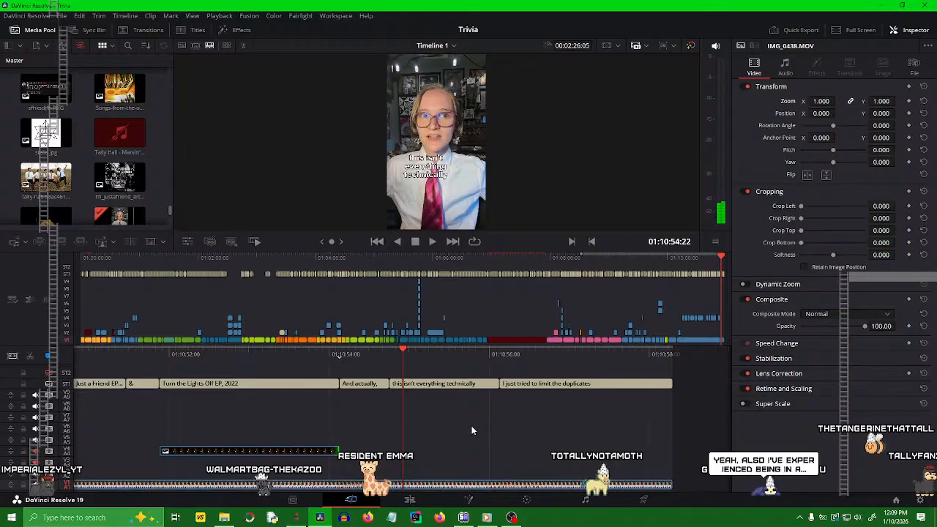
pyautogui.press('space')
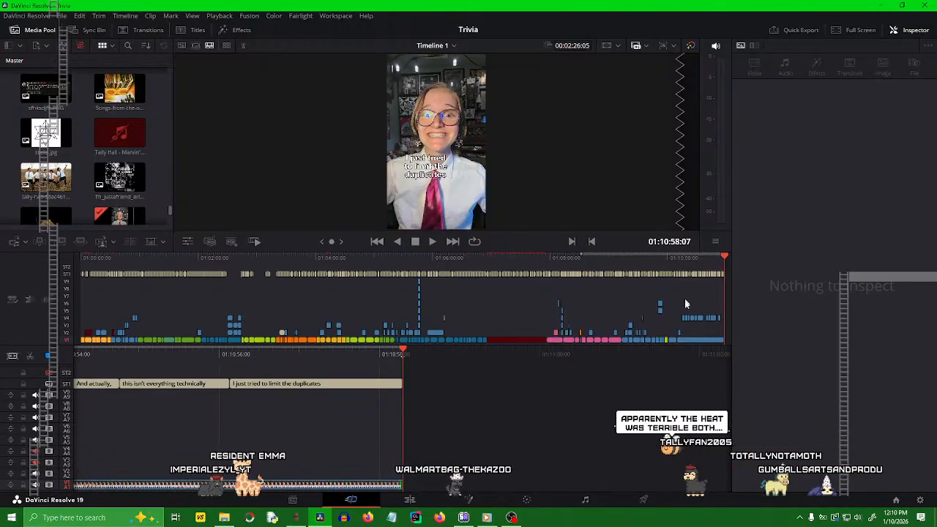
pyautogui.click(666, 258)
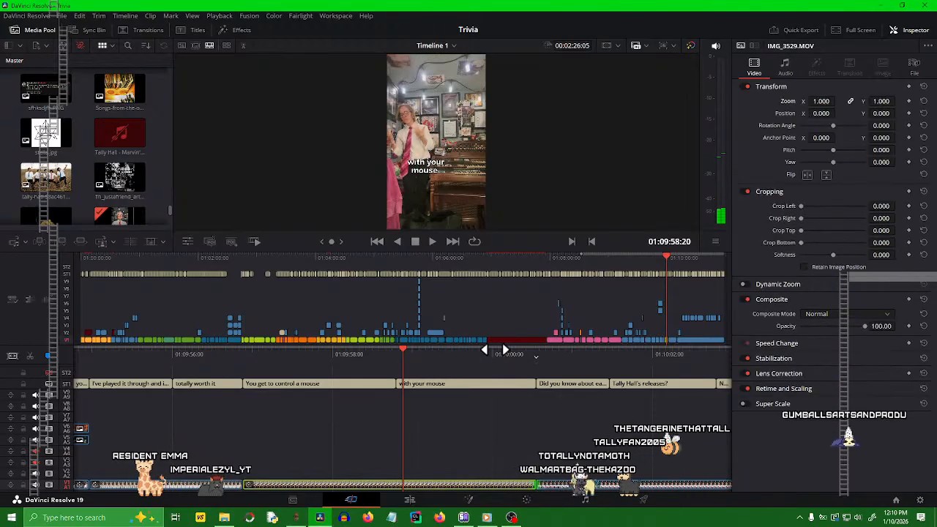
pyautogui.moveTo(477, 355); pyautogui.dragTo(356, 371)
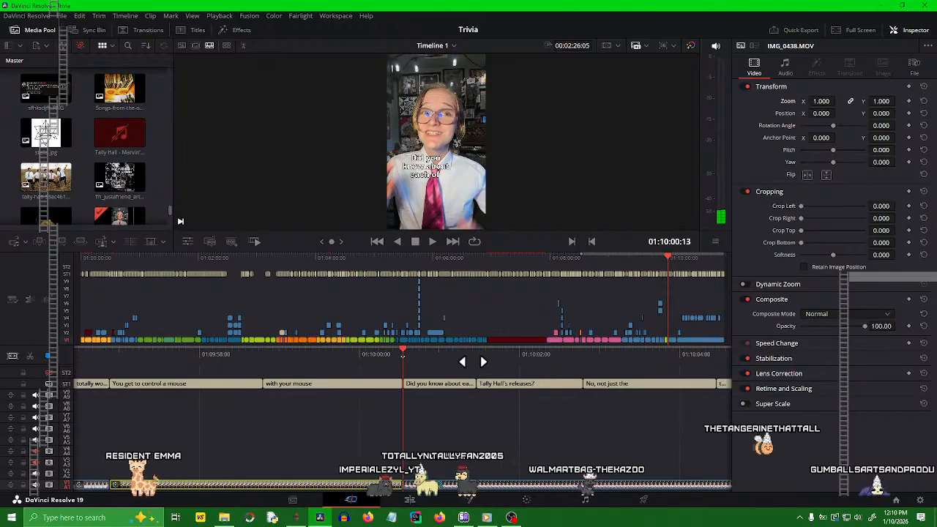
# - Play back the closing releases section from 01:10:00:13 to the end of the timeline to review its captions and covers
pyautogui.press('space')
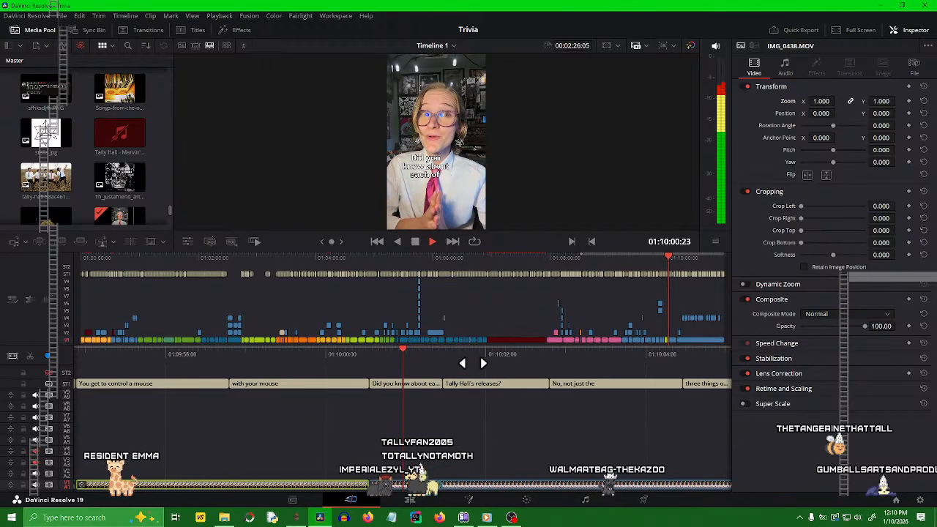
pyautogui.press('space')
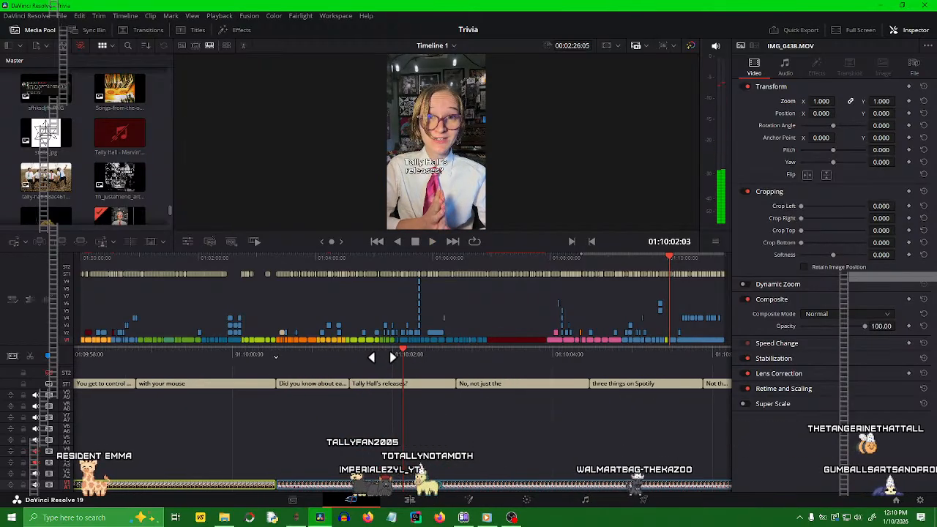
pyautogui.moveTo(357, 357); pyautogui.dragTo(482, 369)
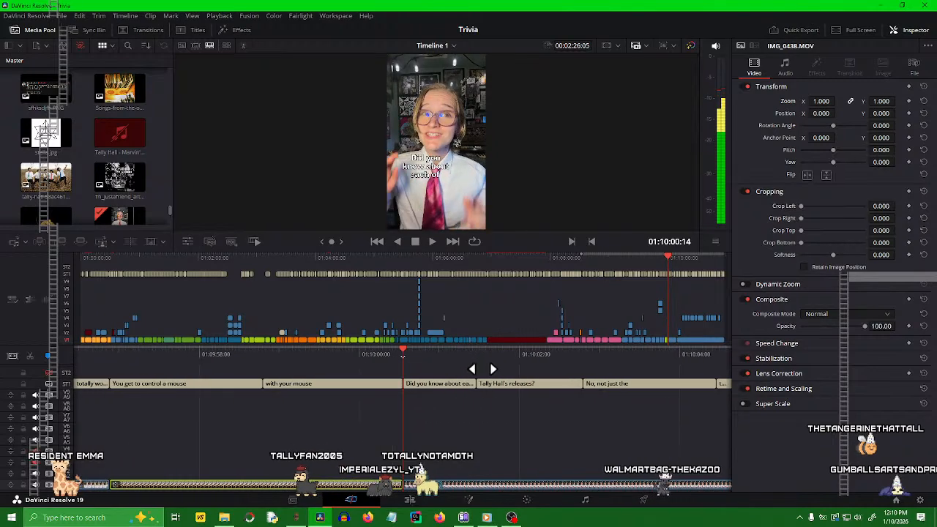
pyautogui.press('space')
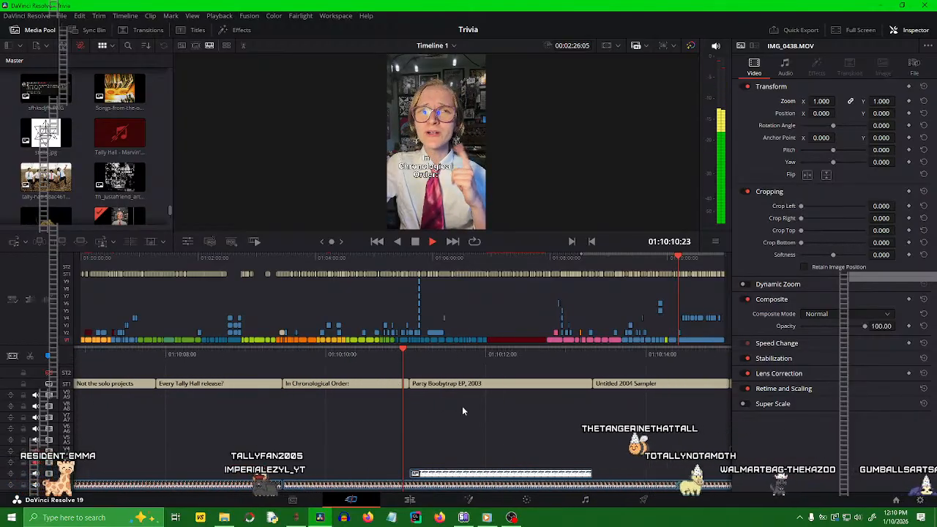
pyautogui.press('space')
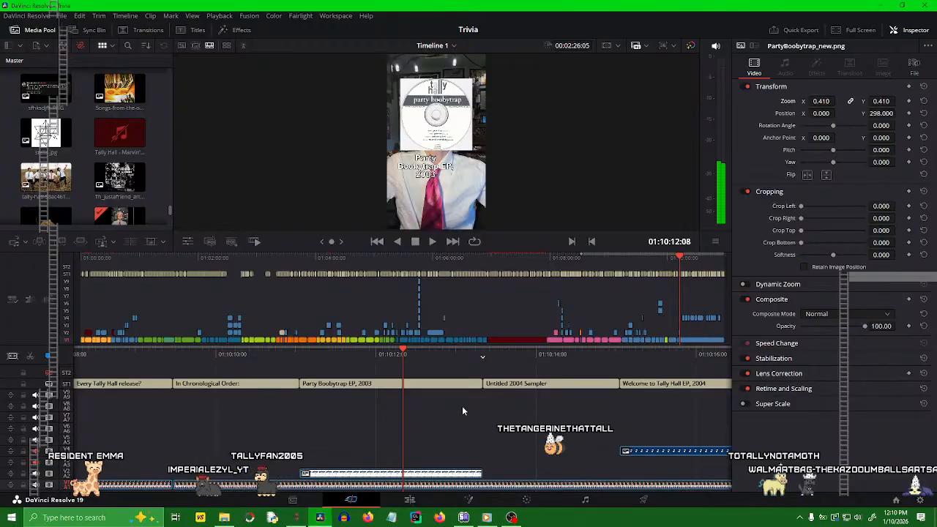
pyautogui.press('space')
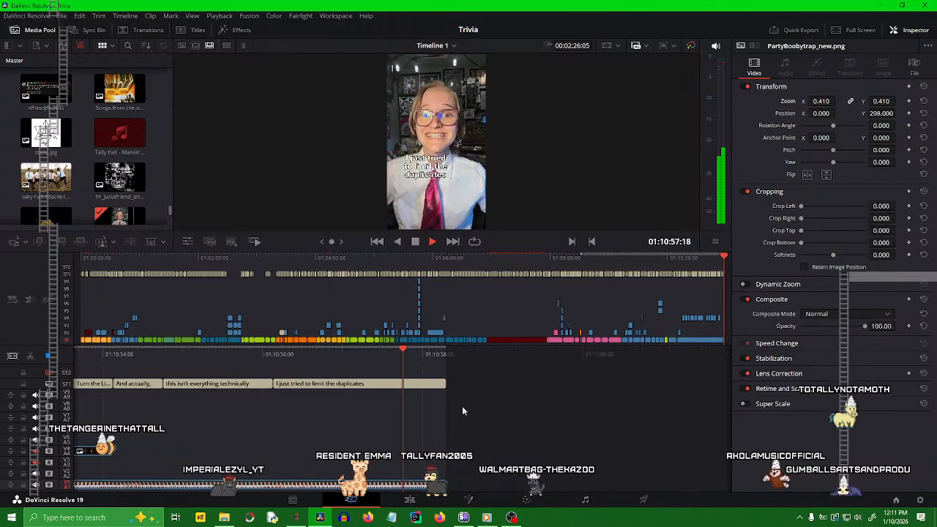
pyautogui.press('space')
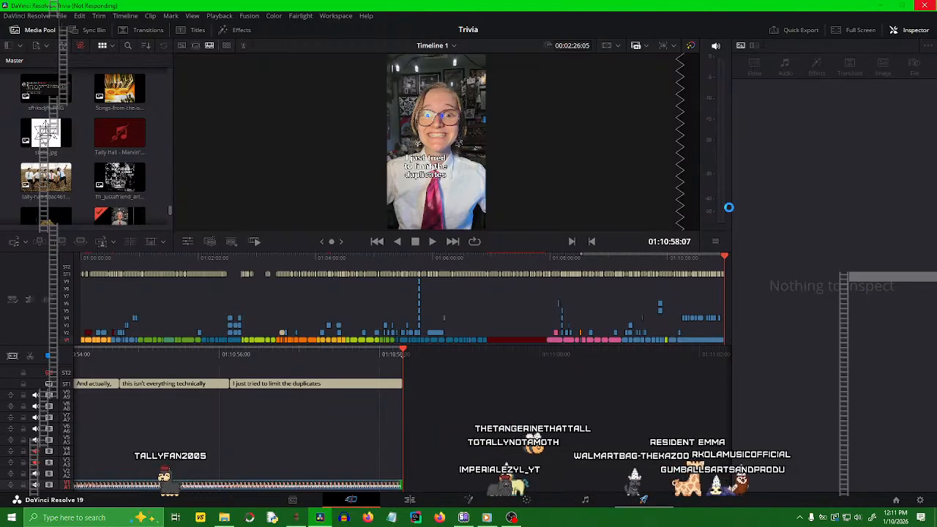
# - Go to the Deliver page and mark the render in point at 01:10:00:13, where the "Did you know about each of" subtitle starts
pyautogui.hotkey('shift', '8')
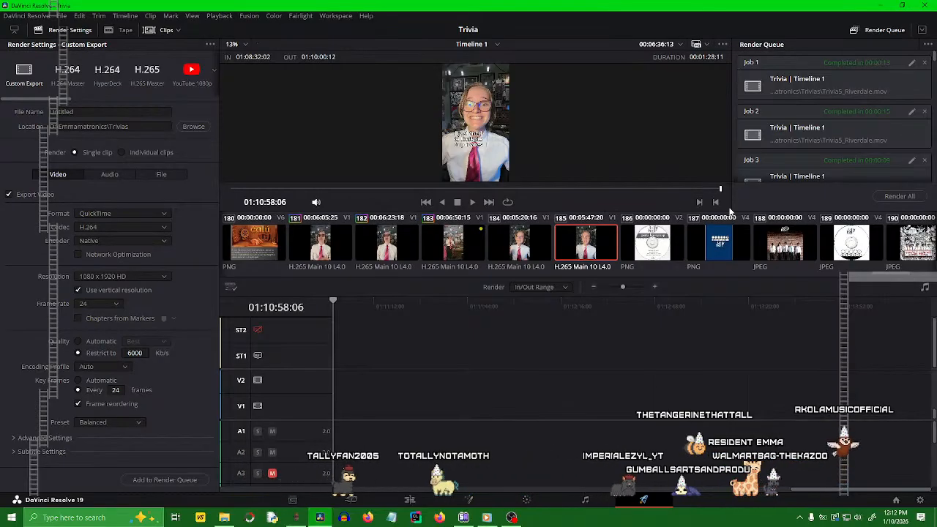
pyautogui.click(593, 287)
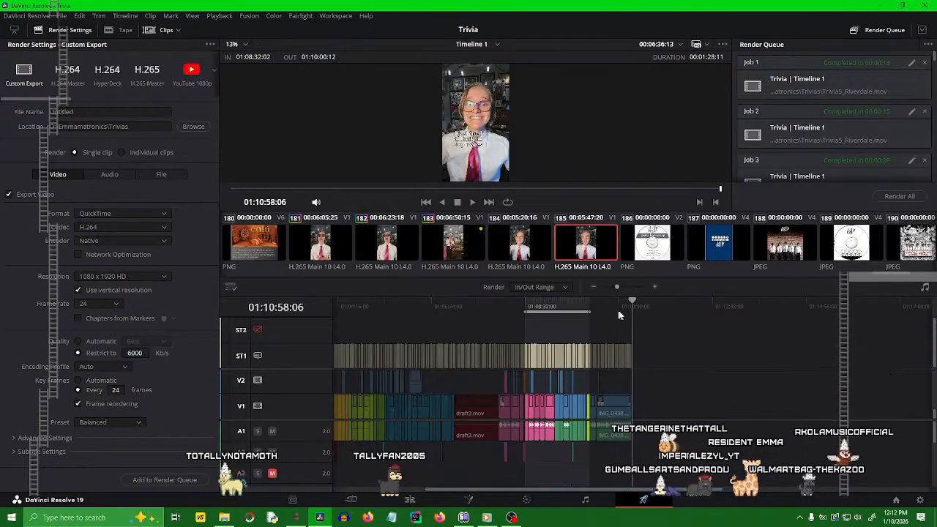
pyautogui.click(592, 300)
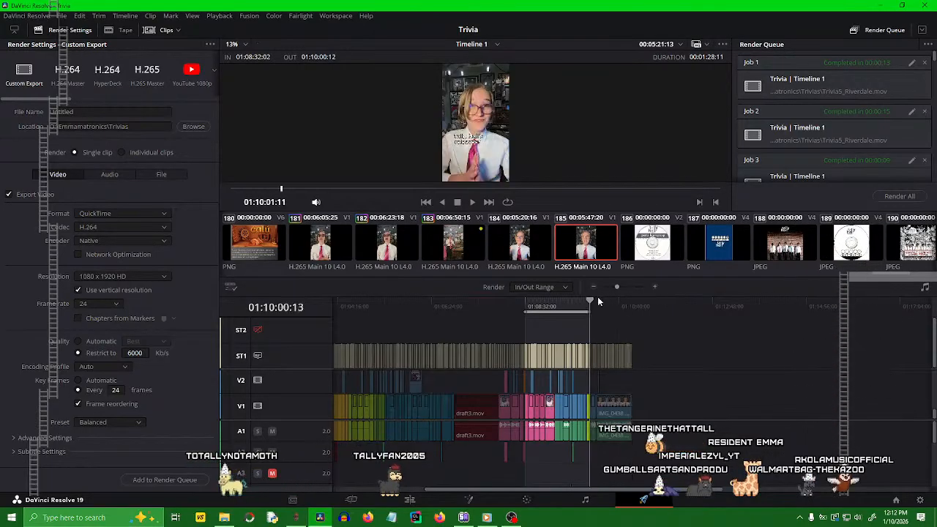
pyautogui.click(654, 287)
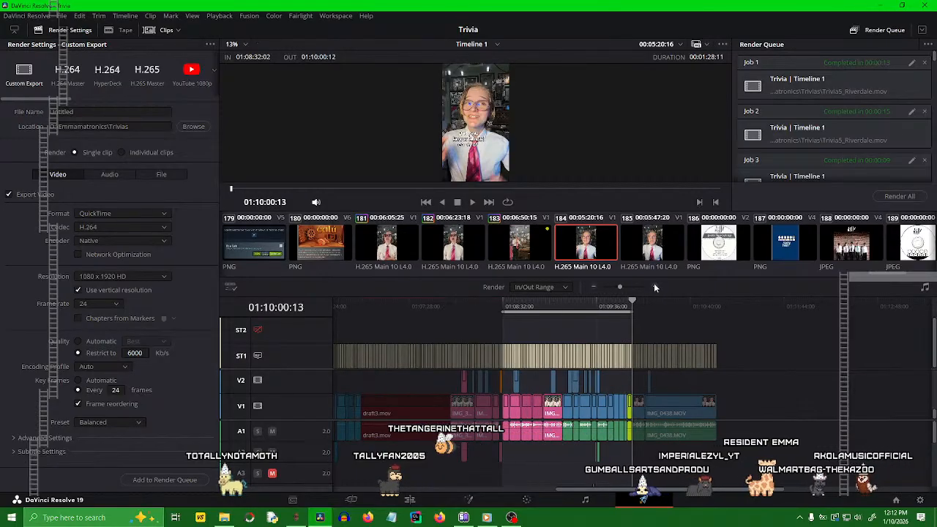
pyautogui.click(655, 288)
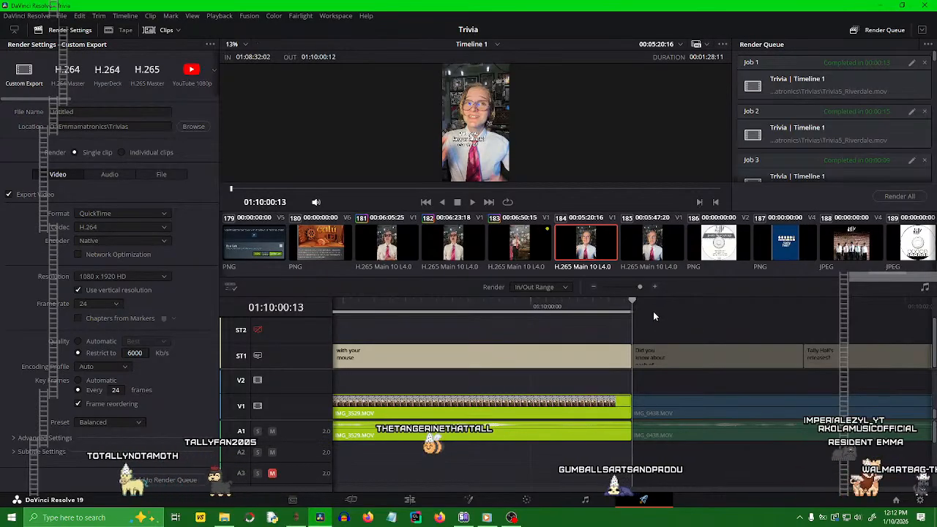
pyautogui.rightClick(540, 359)
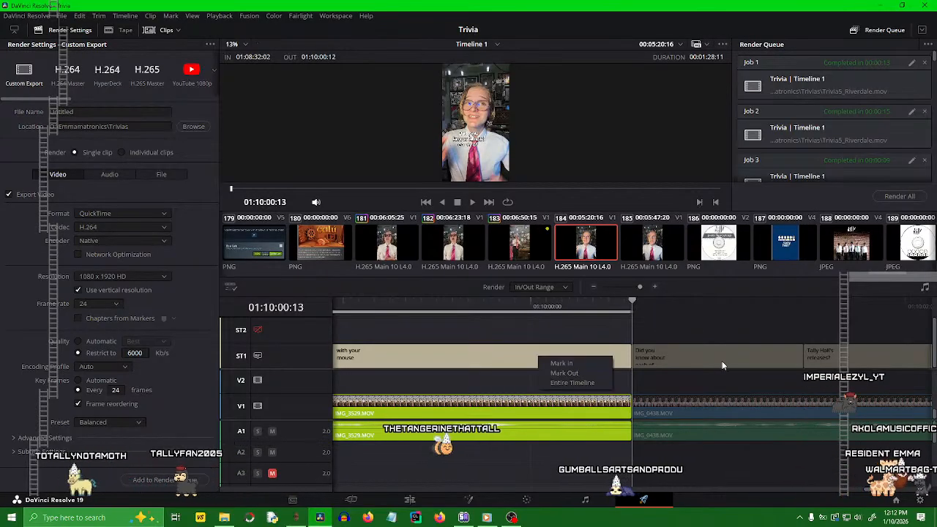
pyautogui.click(580, 364)
# - Mark the render out point on the timeline's last frame at 01:10:58:06
pyautogui.click(594, 287)
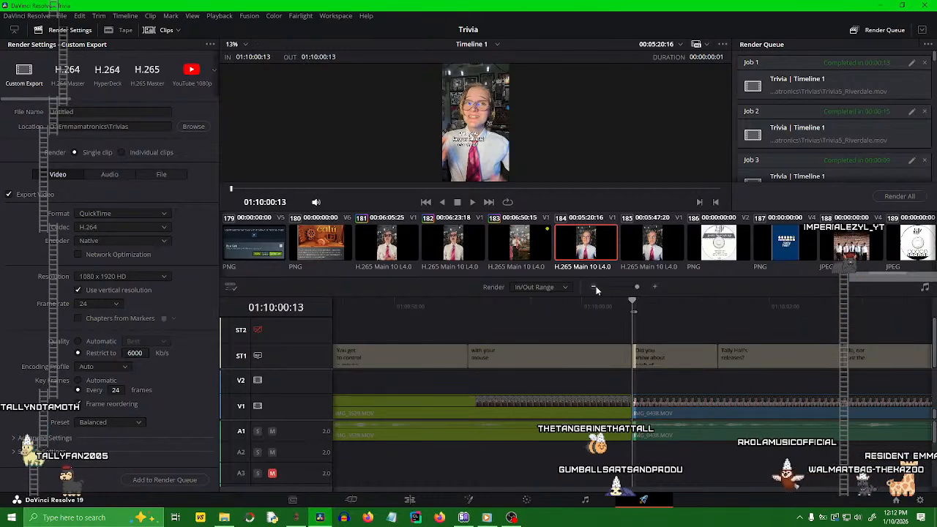
pyautogui.click(595, 288)
pyautogui.click(594, 288)
pyautogui.click(593, 287)
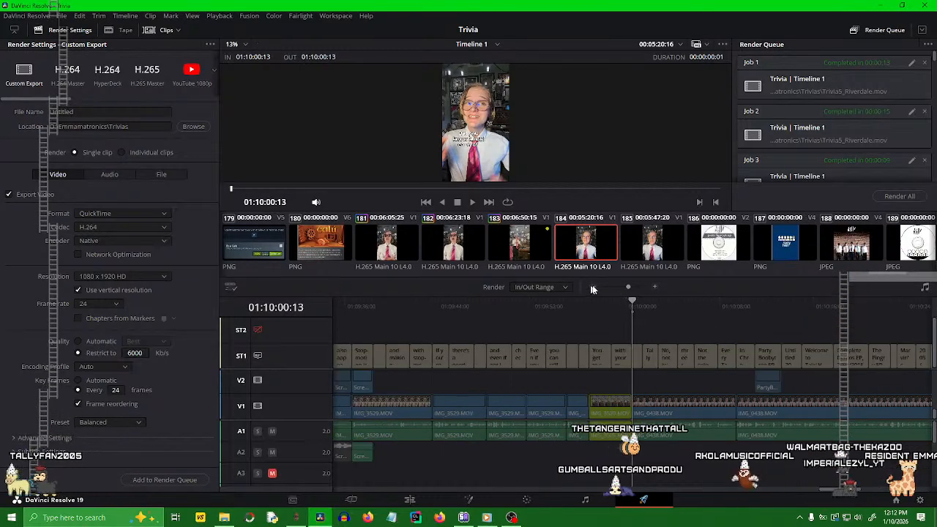
pyautogui.click(592, 287)
pyautogui.click(593, 288)
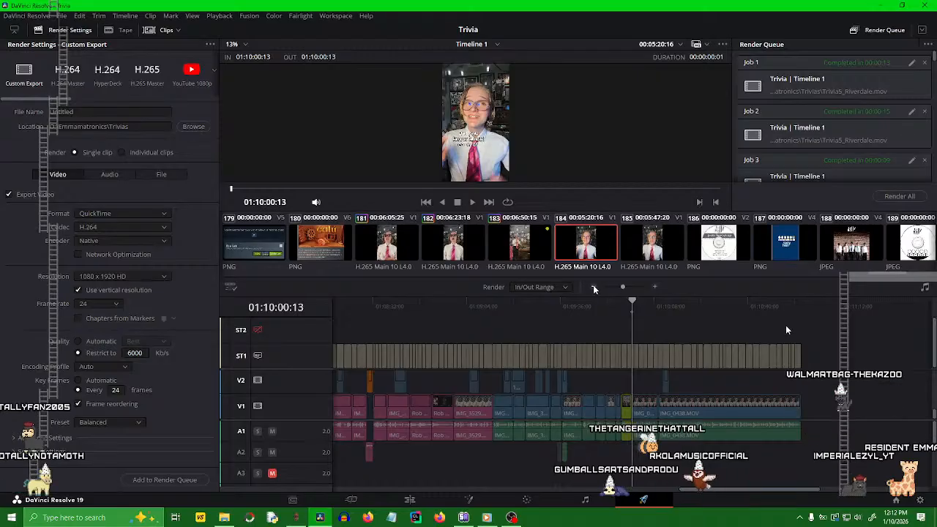
pyautogui.click(822, 309)
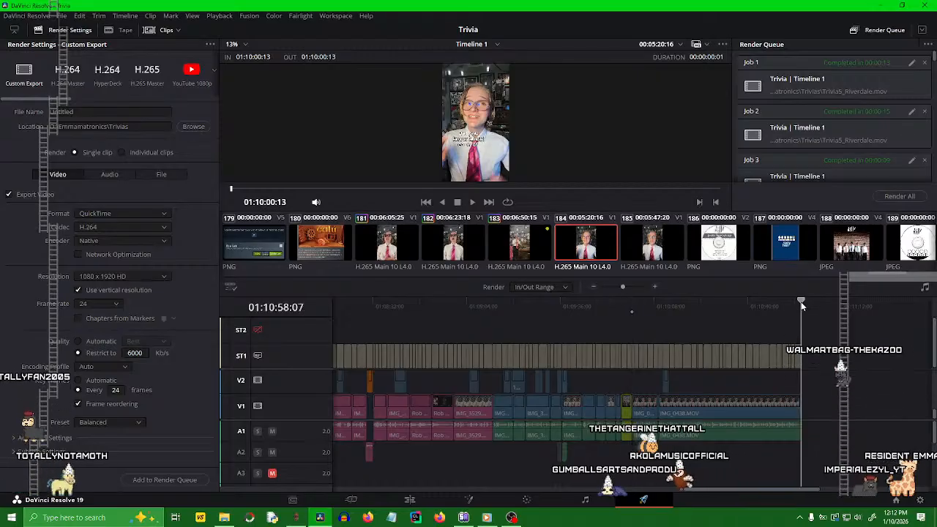
pyautogui.click(655, 288)
pyautogui.rightClick(622, 363)
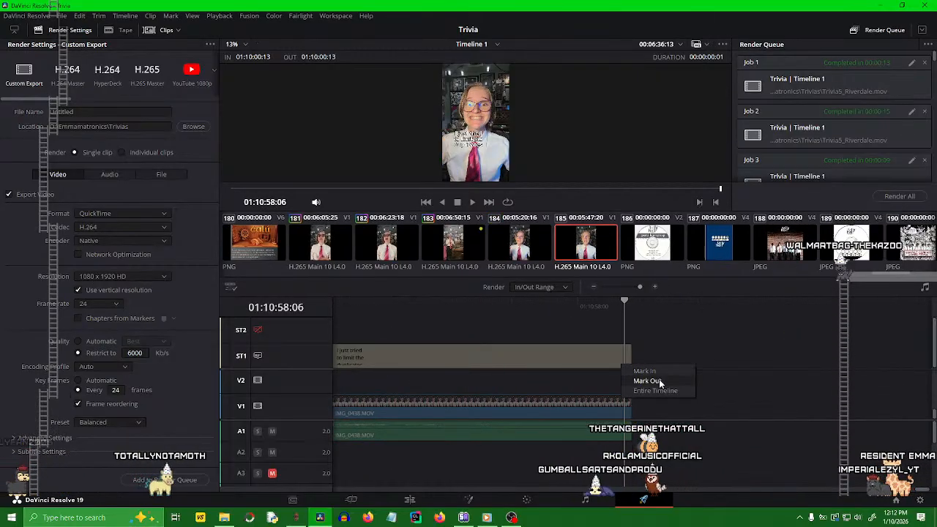
pyautogui.click(647, 381)
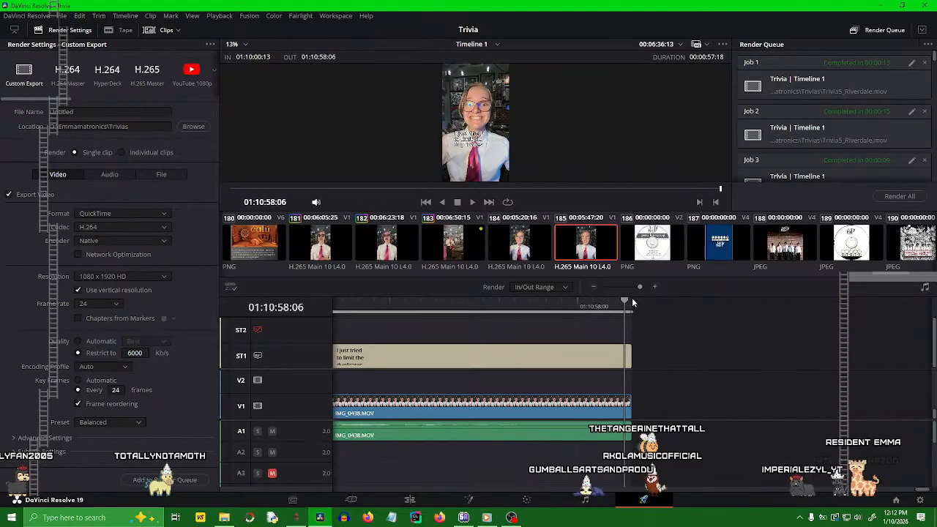
# - Examine both ends of the marked render range against the closing clip and its first and last subtitles
pyautogui.click(593, 287)
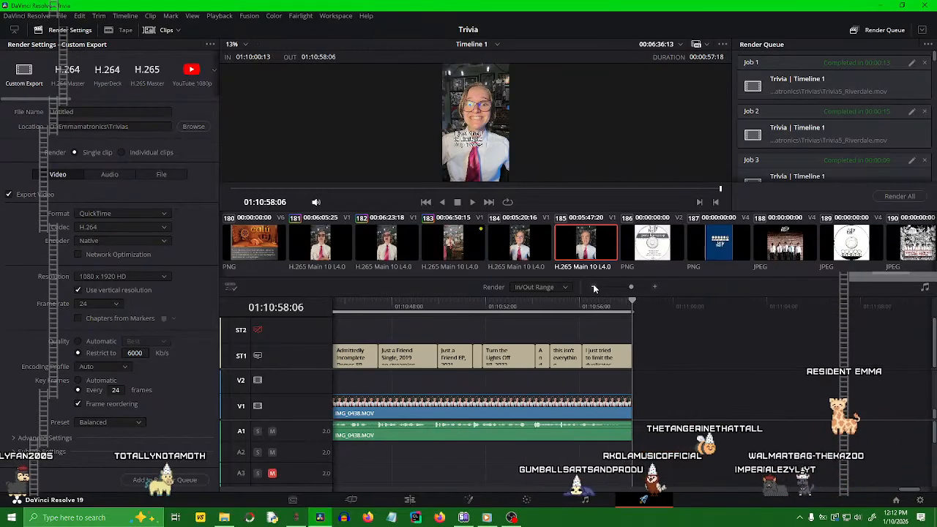
pyautogui.click(593, 286)
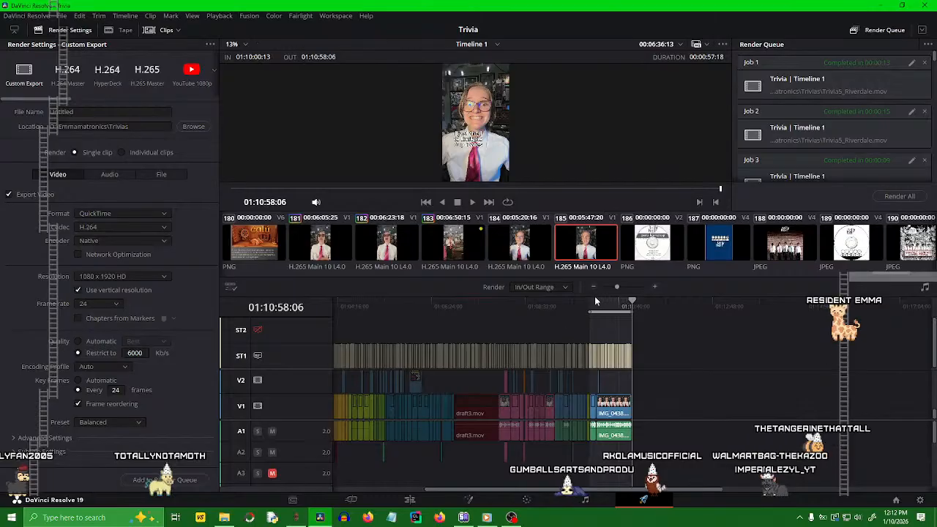
pyautogui.click(654, 287)
pyautogui.click(654, 286)
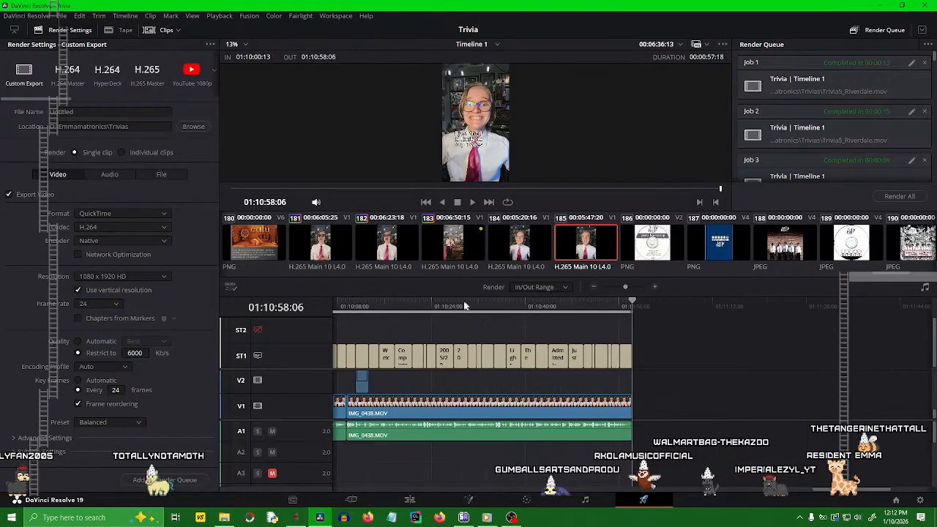
pyautogui.click(593, 287)
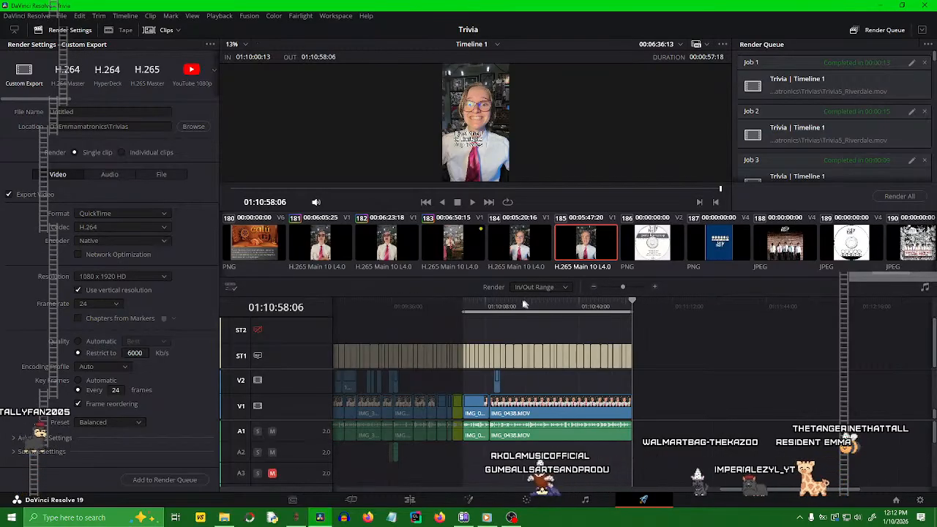
pyautogui.moveTo(524, 303); pyautogui.dragTo(463, 303)
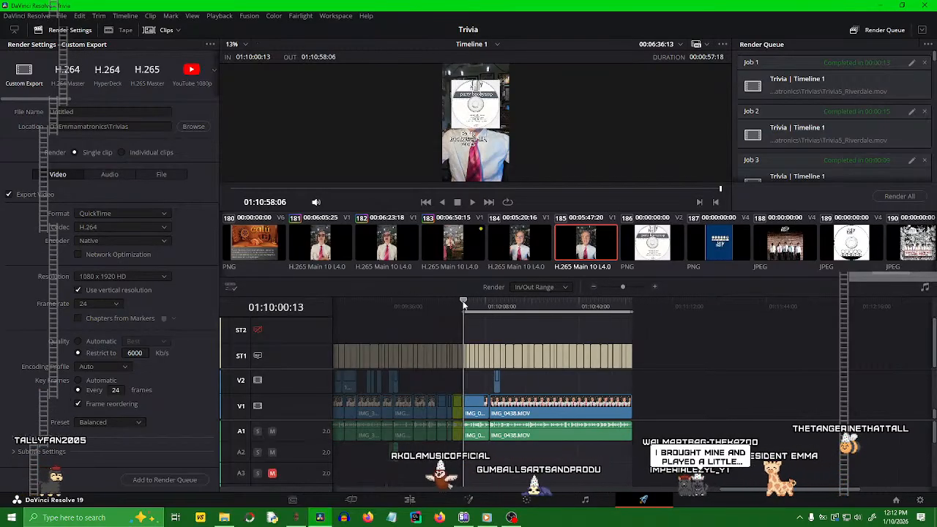
pyautogui.click(654, 287)
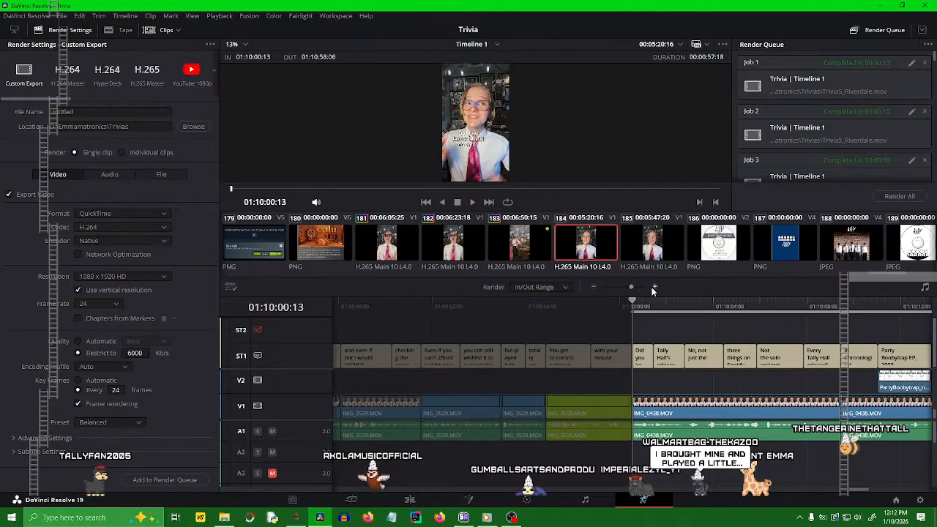
pyautogui.click(654, 288)
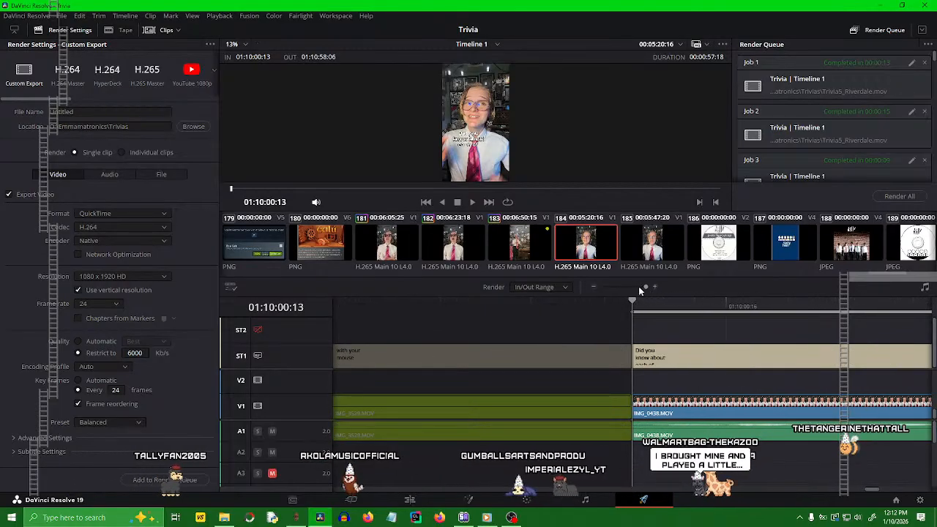
pyautogui.click(593, 287)
pyautogui.click(593, 287)
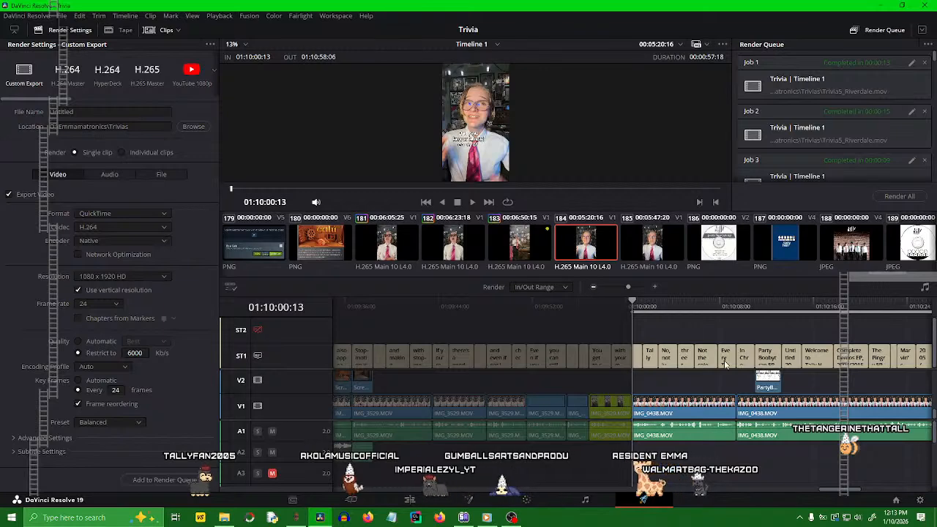
pyautogui.hotkey('ctrl', '-')
pyautogui.hotkey('ctrl', '-')
pyautogui.hotkey('ctrl', '-')
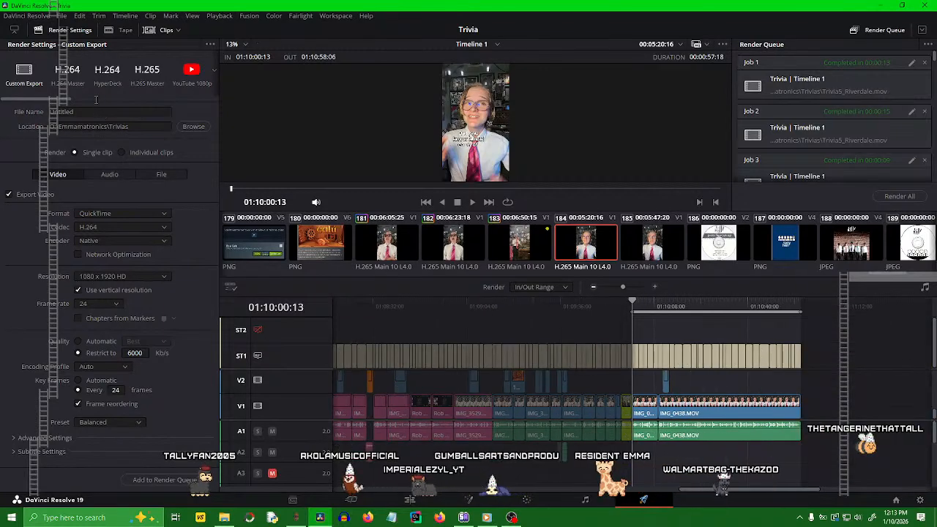
# - Name the render output file ALBUM TRIVIA
pyautogui.click(95, 99)
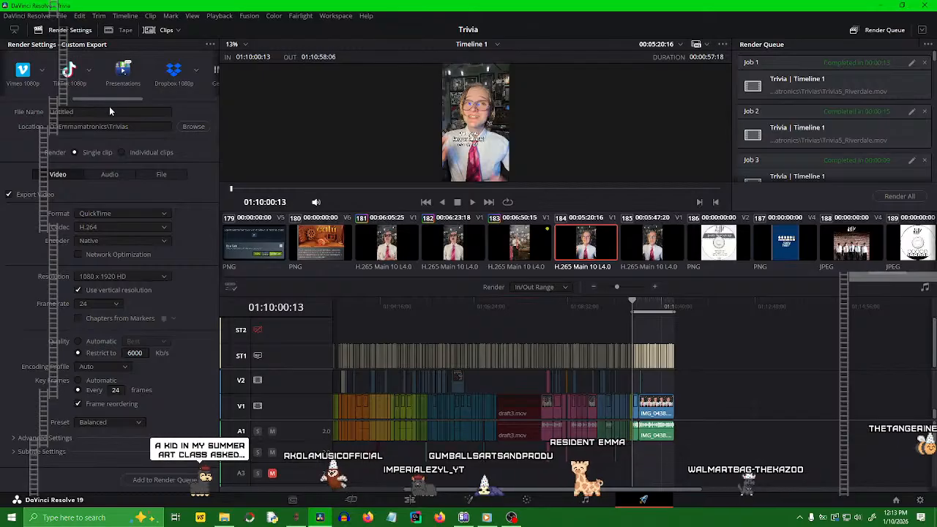
pyautogui.moveTo(109, 111); pyautogui.dragTo(45, 117)
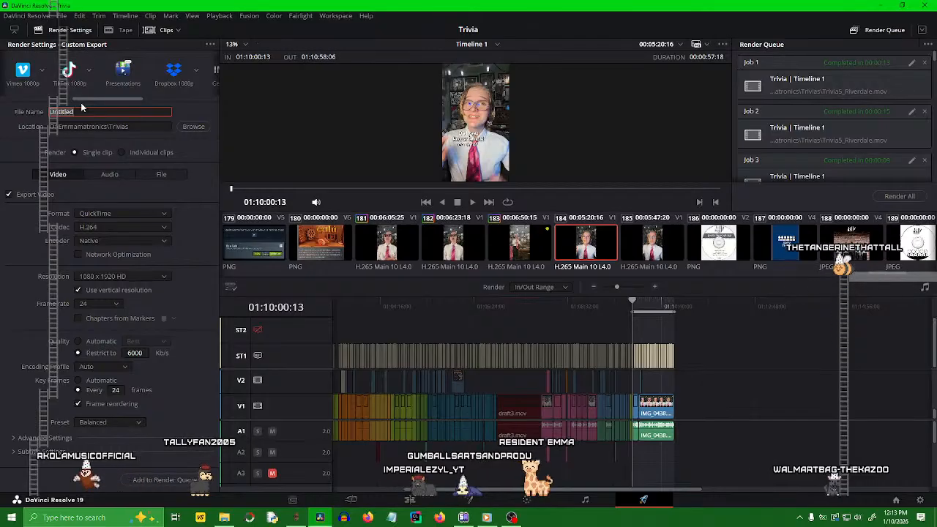
pyautogui.write('ALBUM TRIVIA')
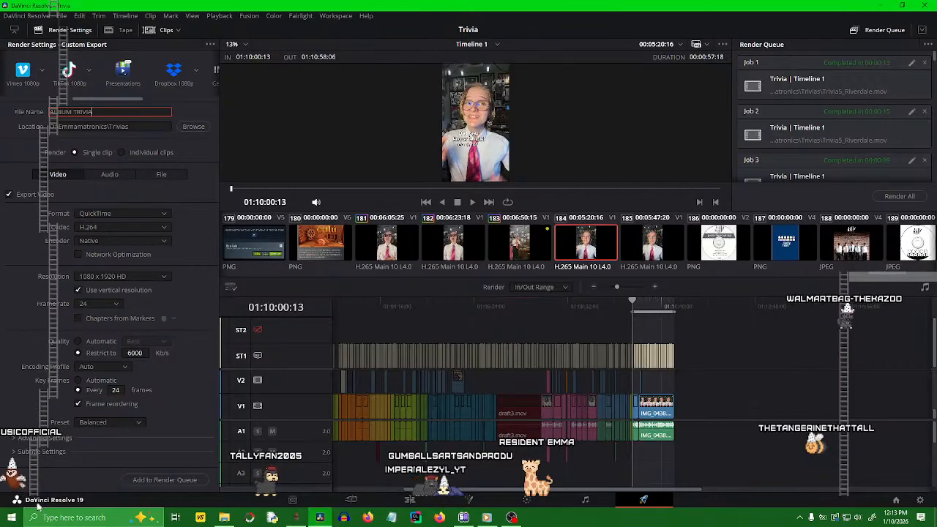
# - Set the subtitle export format to Burn into video and add the ALBUM TRIVIA job to the render queue
pyautogui.scroll(-2, 53, 436)
pyautogui.scroll(-2, 53, 436)
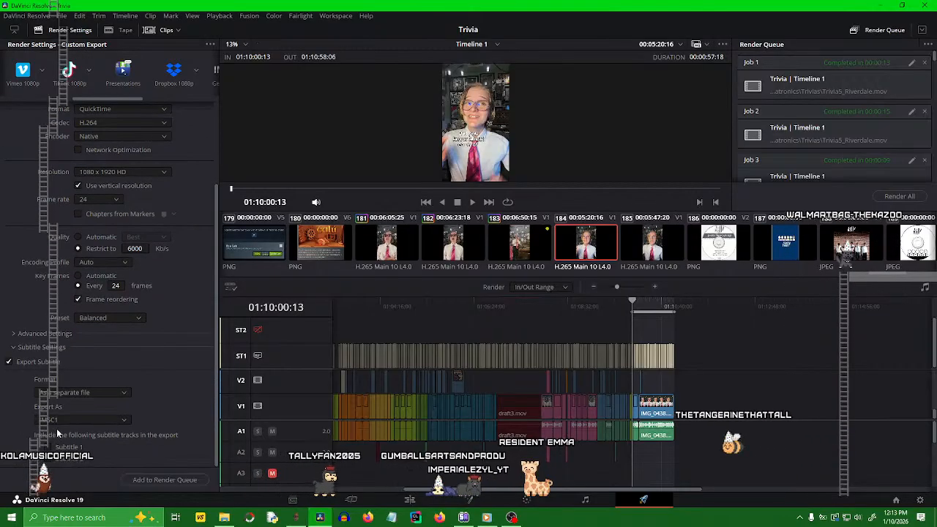
pyautogui.click(115, 392)
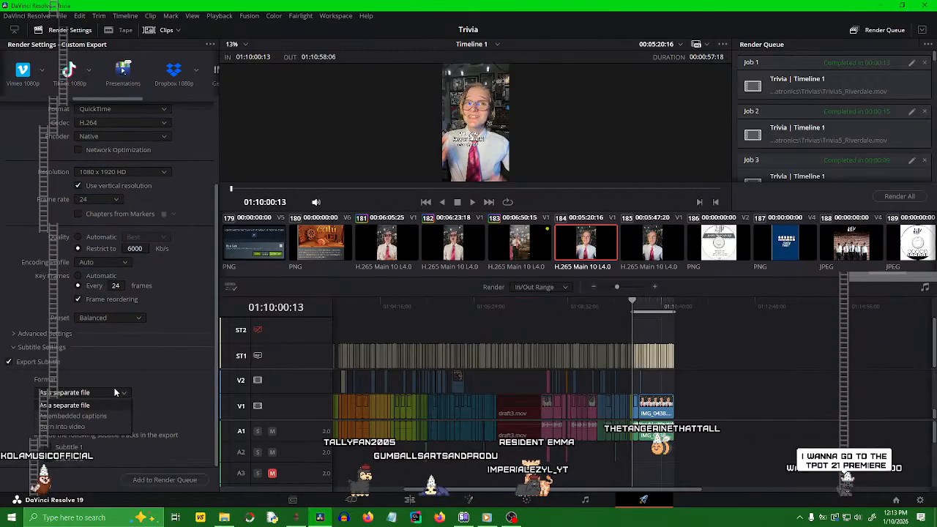
pyautogui.click(98, 428)
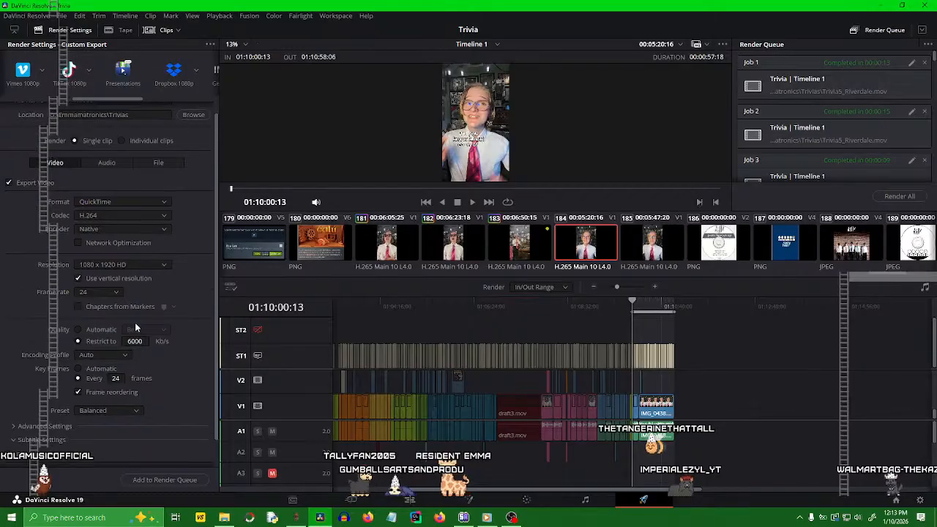
pyautogui.click(171, 480)
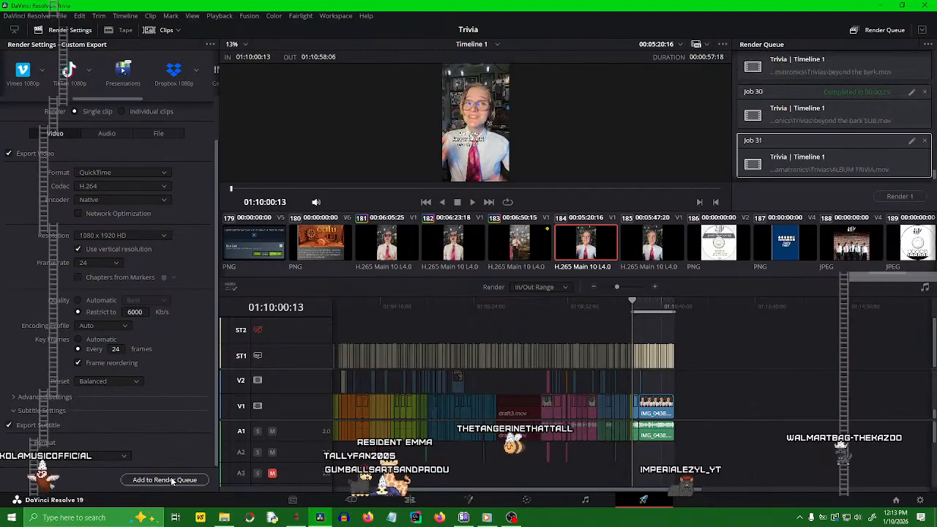
# - Render the queued ALBUM TRIVIA job and set the subtitle export format to As a separate file
pyautogui.click(902, 196)
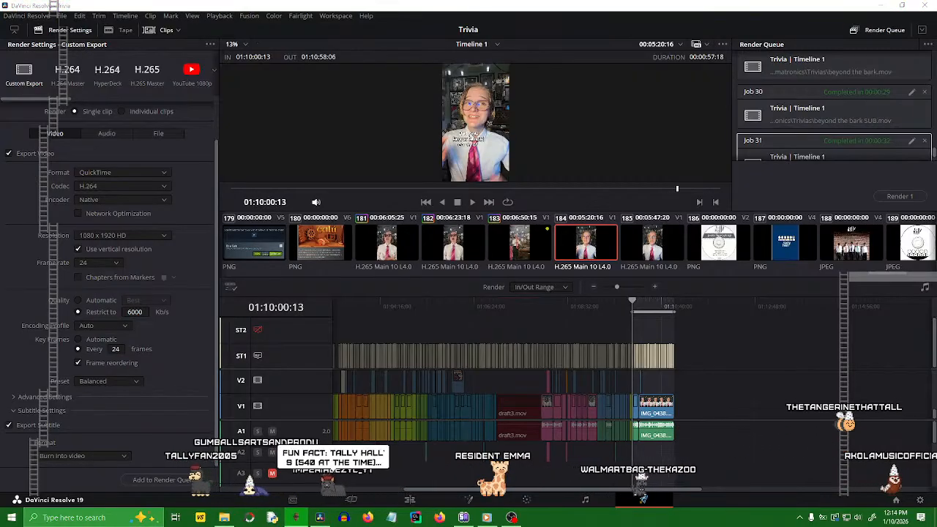
pyautogui.click(74, 455)
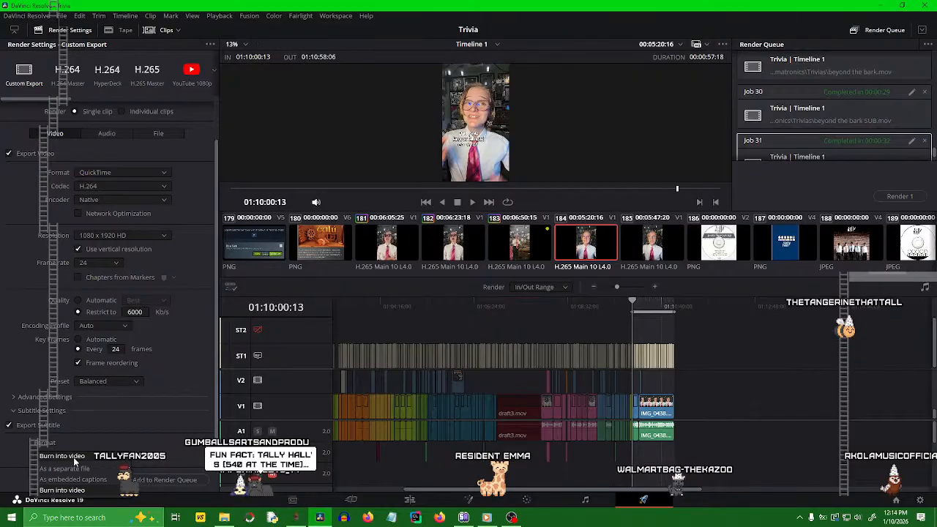
pyautogui.click(64, 468)
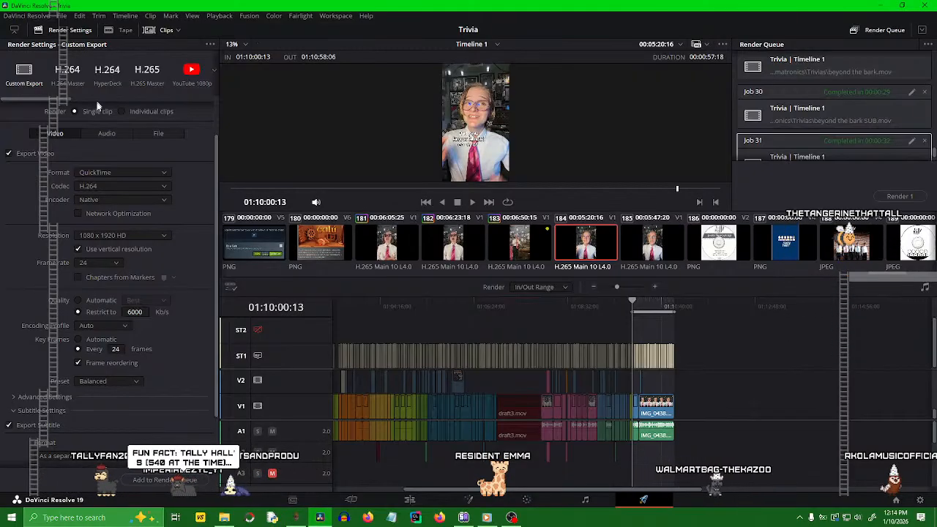
# - Rename the render output file as ALBUM TRIVIA_captions
pyautogui.scroll(1, 96, 107)
pyautogui.click(131, 111)
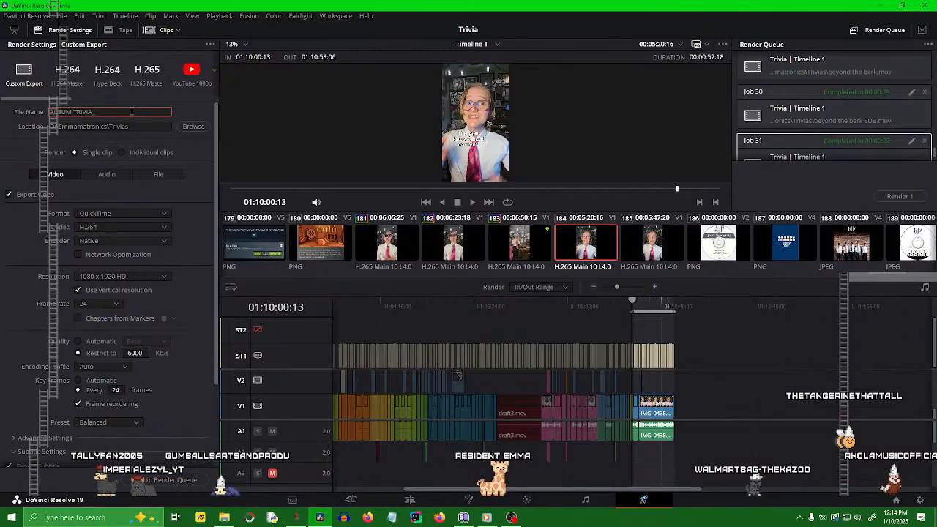
pyautogui.write('captions')
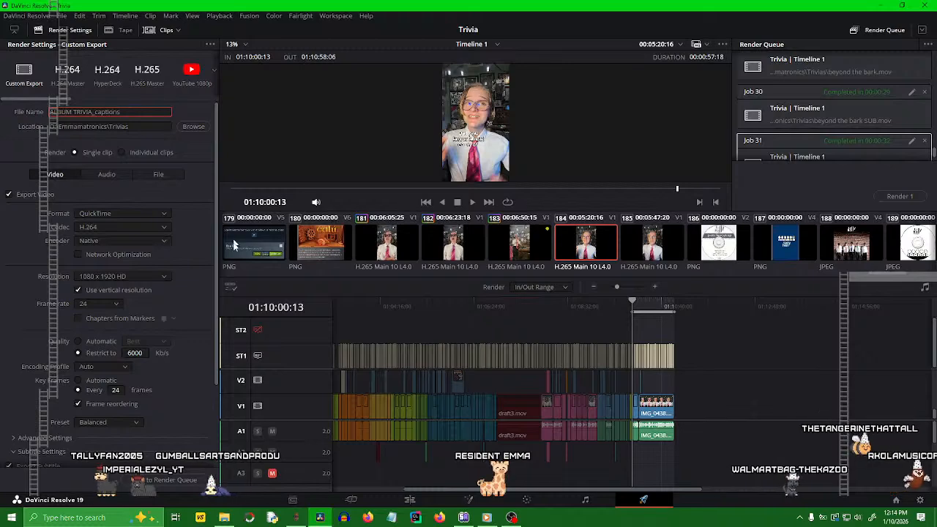
# - Add the ALBUM TRIVIA_captions job to the render queue and render it
pyautogui.scroll(-3, 234, 244)
pyautogui.scroll(-1, 160, 384)
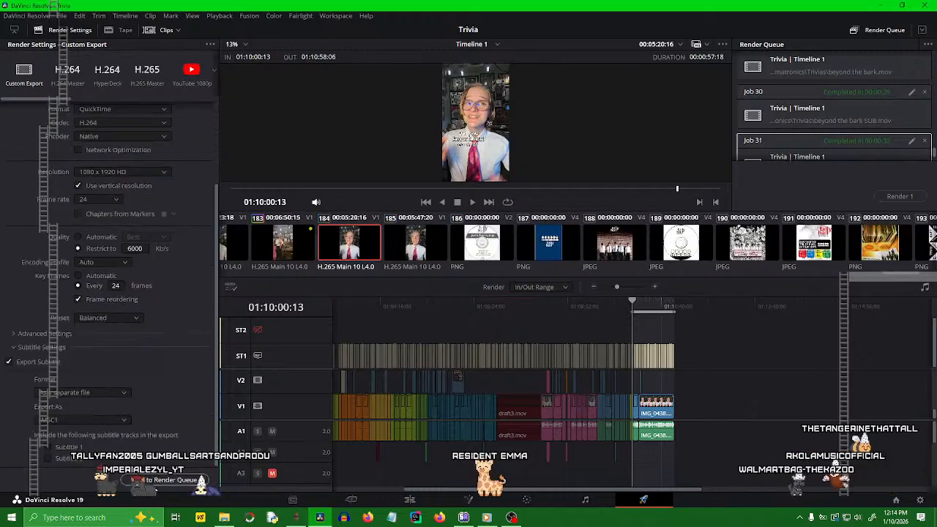
pyautogui.click(146, 480)
pyautogui.click(897, 196)
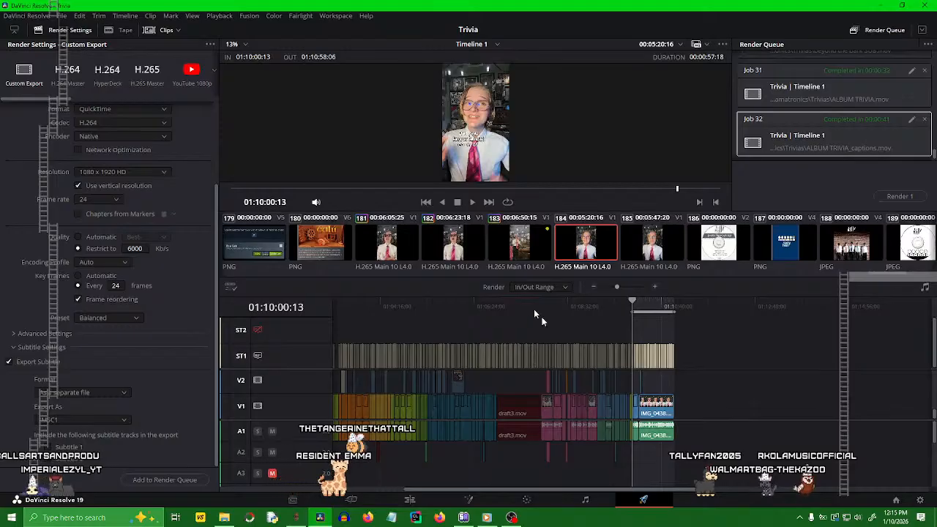
# - Switch to OBS Studio to check on the running stream, and put its window away again
pyautogui.moveTo(513, 518)
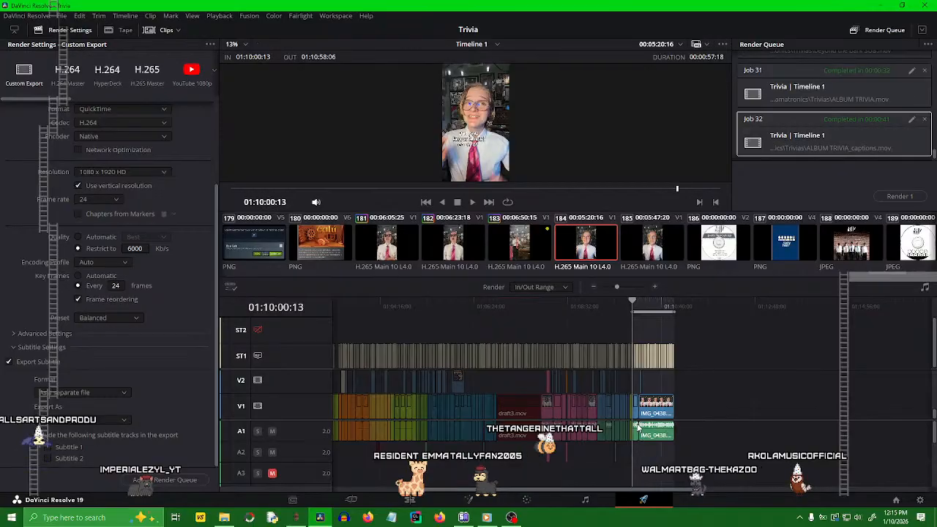
pyautogui.click(513, 518)
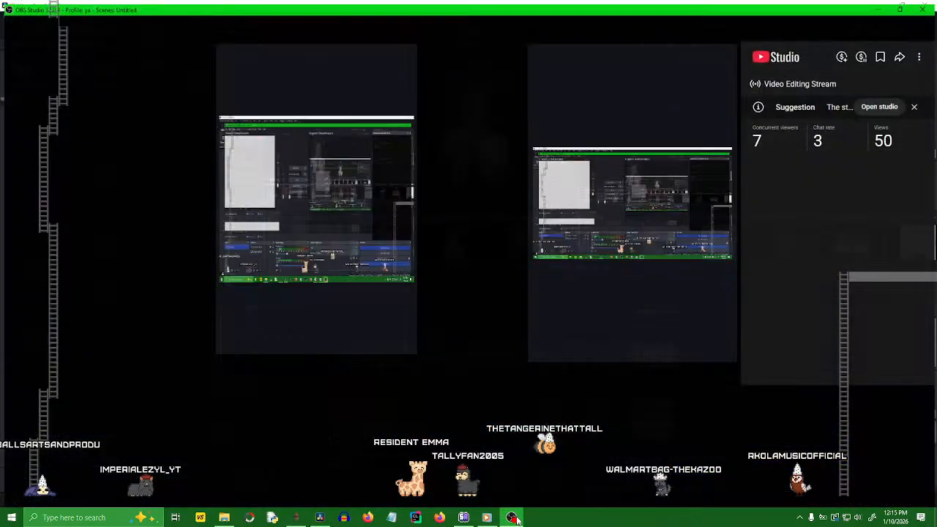
pyautogui.click(883, 5)
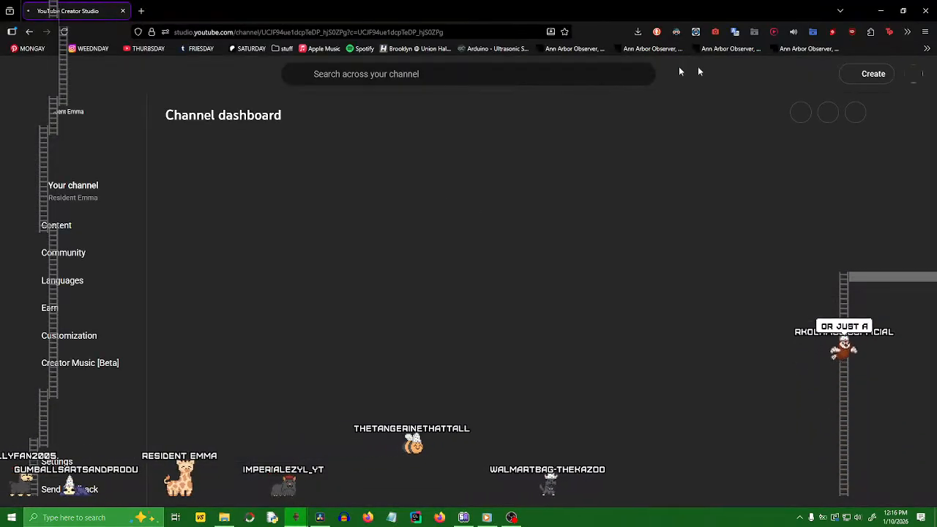
# - Switch to YouTube Studio in the browser and upload ALBUM TRIVIA.mov as a new video
pyautogui.moveTo(797, 5); pyautogui.dragTo(772, 525)
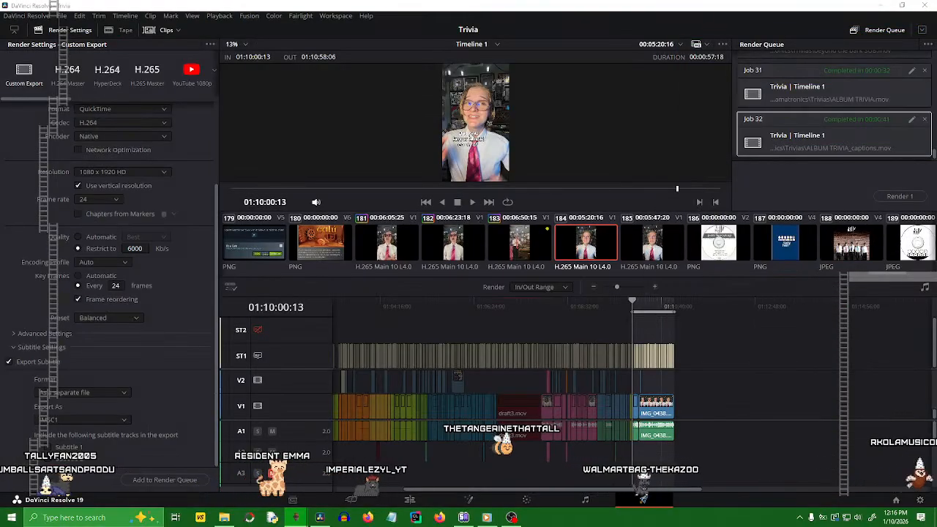
pyautogui.moveTo(772, 525); pyautogui.dragTo(555, 6)
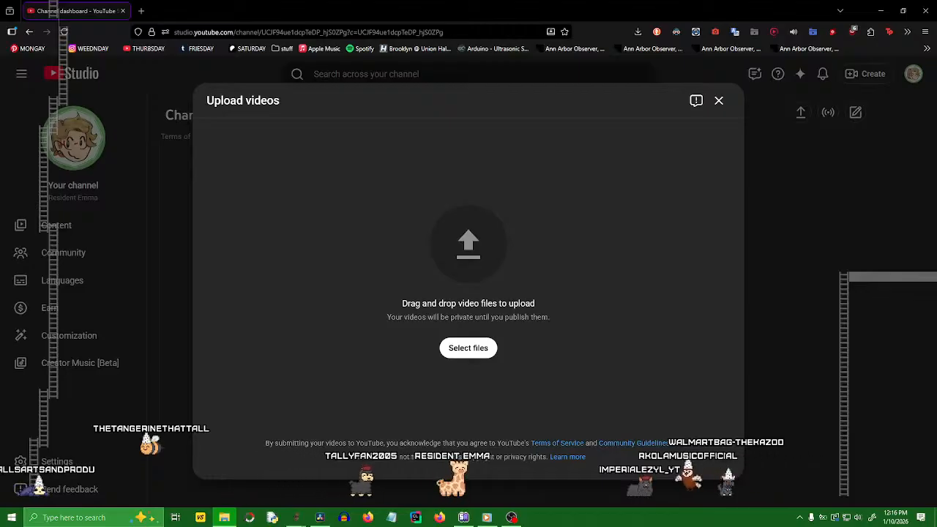
pyautogui.moveTo(844, 212); pyautogui.dragTo(452, 294)
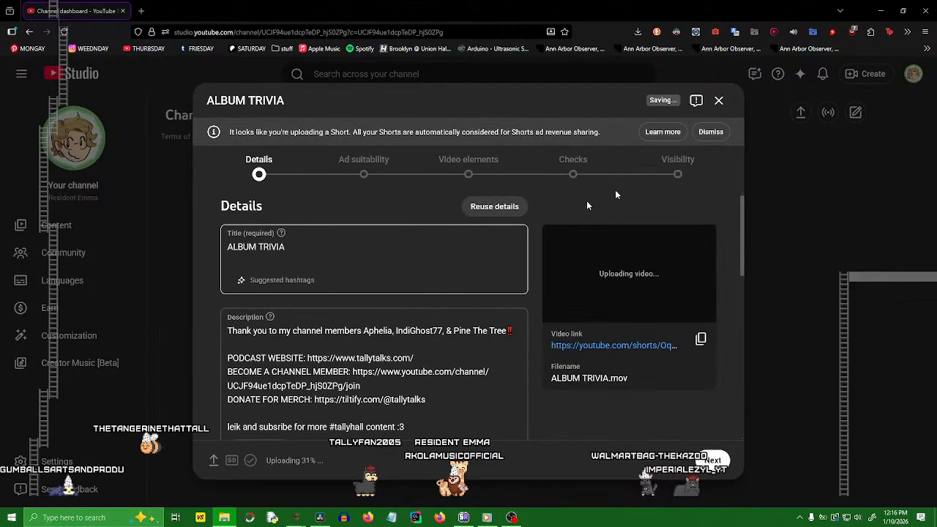
# - Replace the uploaded video's title with "Did you know all TALLY HALL..."
pyautogui.click(333, 242)
pyautogui.hotkey('ctrl', 'a')
pyautogui.write('D')
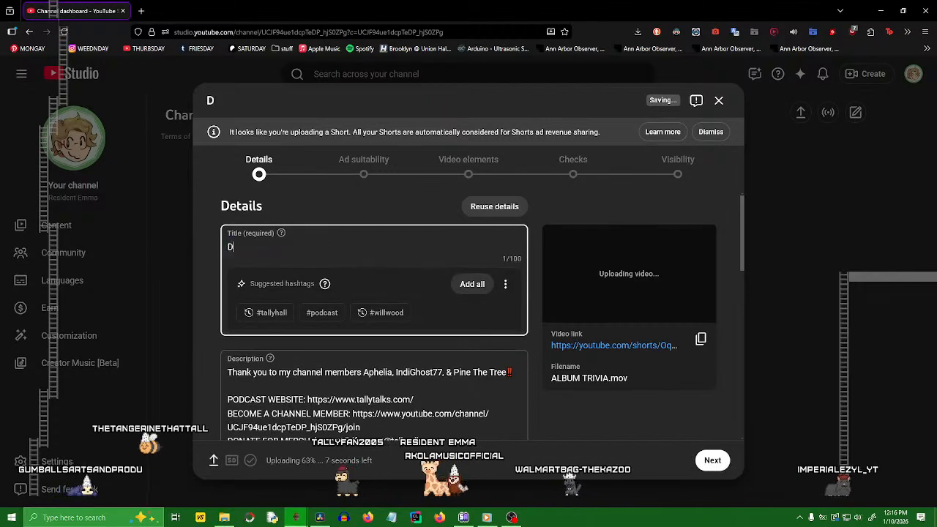
pyautogui.write('id you know ')
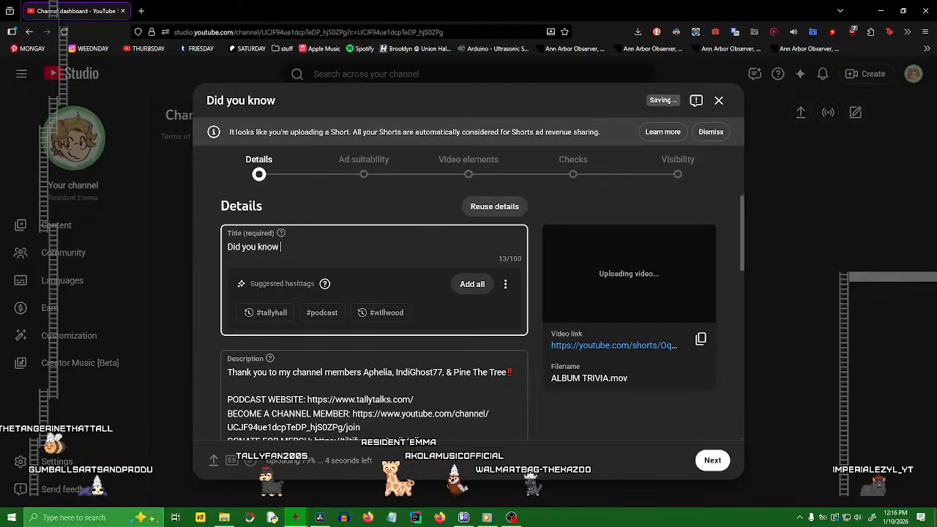
pyautogui.write('TALLY HALL...')
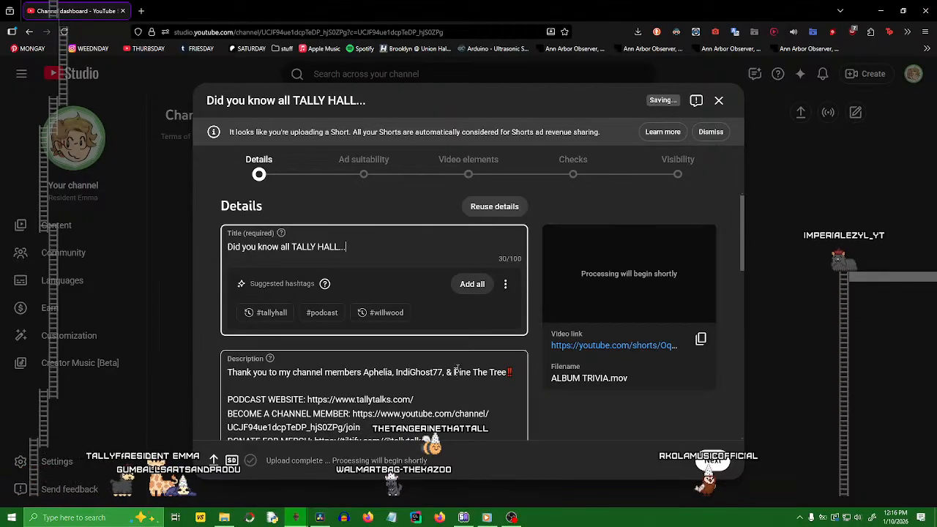
# - Insert "#tallyhall trivia difficulty:" with two star emojis as the description's first line, followed by a blank line
pyautogui.click(449, 395)
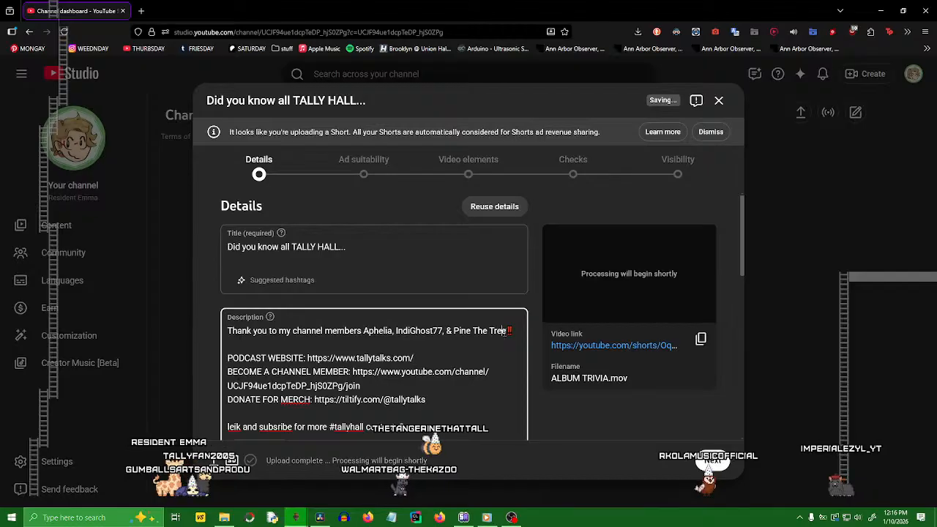
pyautogui.scroll(-3, 439, 381)
pyautogui.scroll(1, 444, 406)
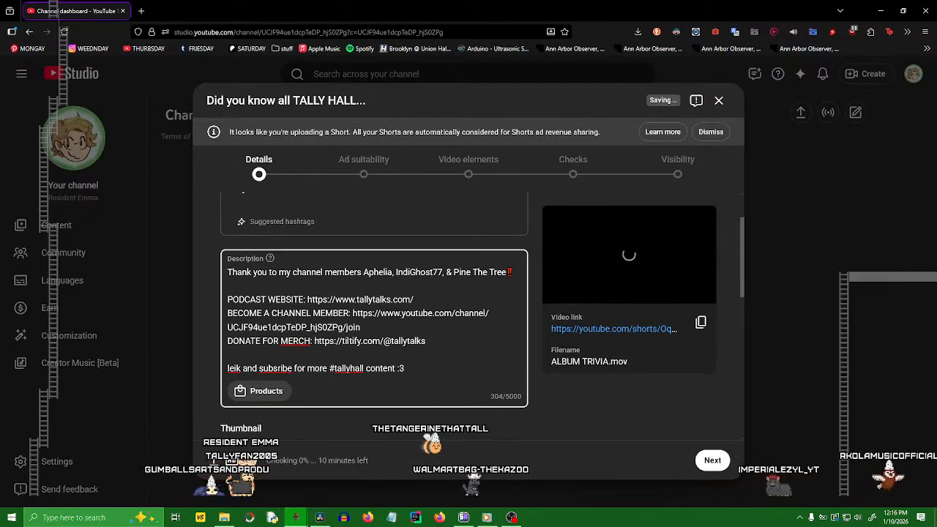
pyautogui.click(444, 420)
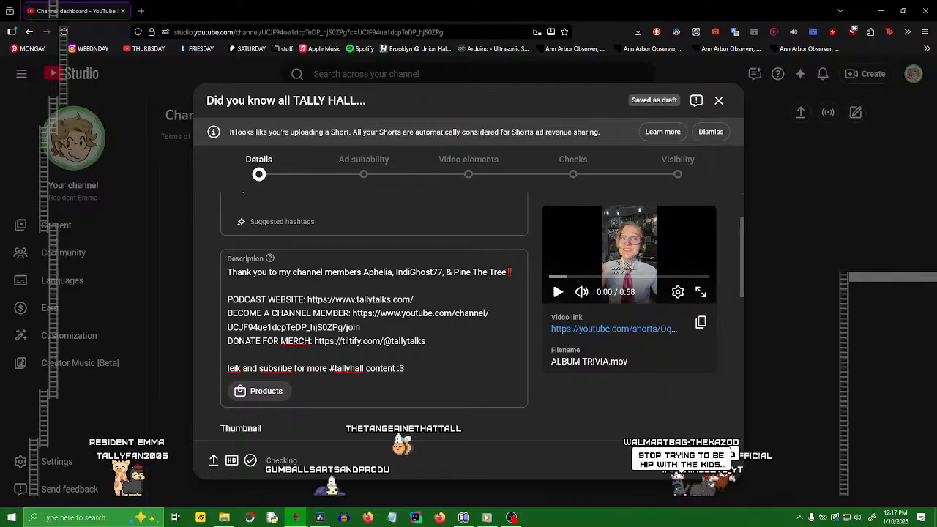
pyautogui.scroll(3, 469, 315)
pyautogui.scroll(-3, 468, 315)
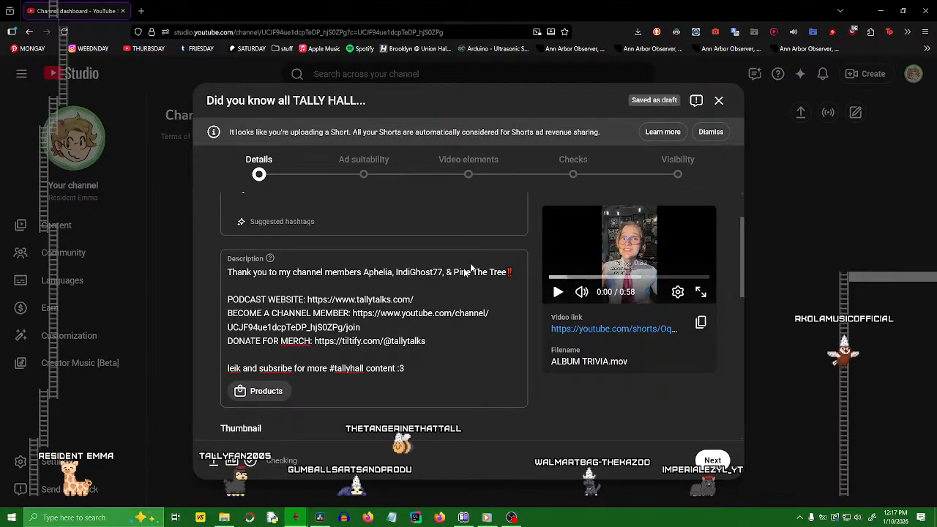
pyautogui.click(229, 271)
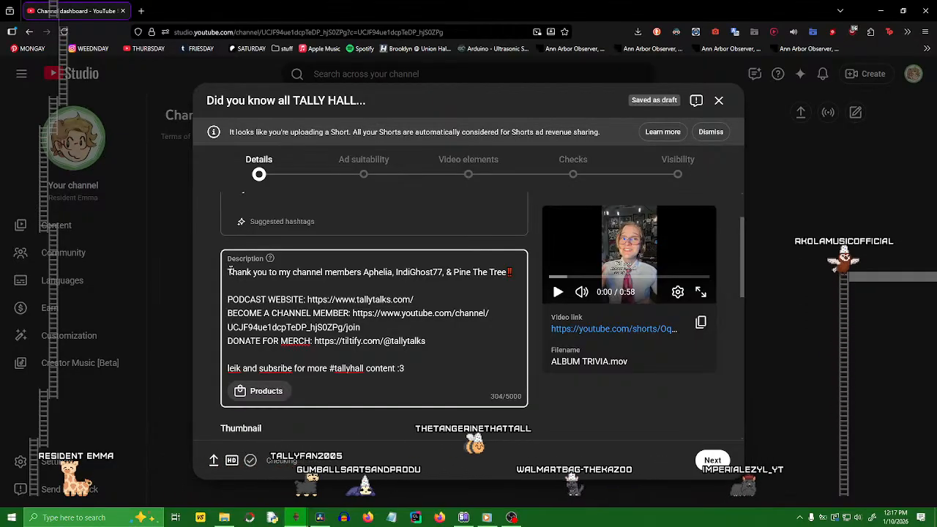
pyautogui.press('Return')
pyautogui.press('Up')
pyautogui.write('#tallyhall trivia difficulty: ★ ★')
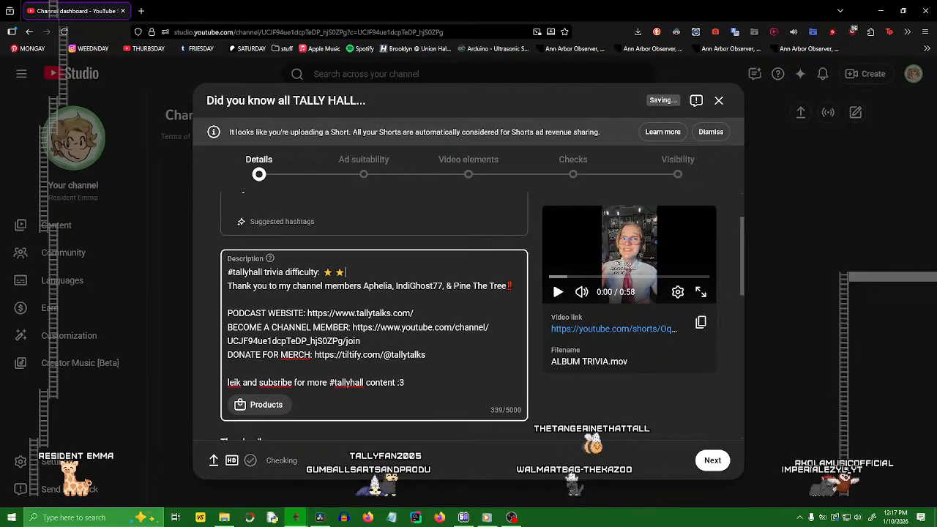
pyautogui.press('Return')
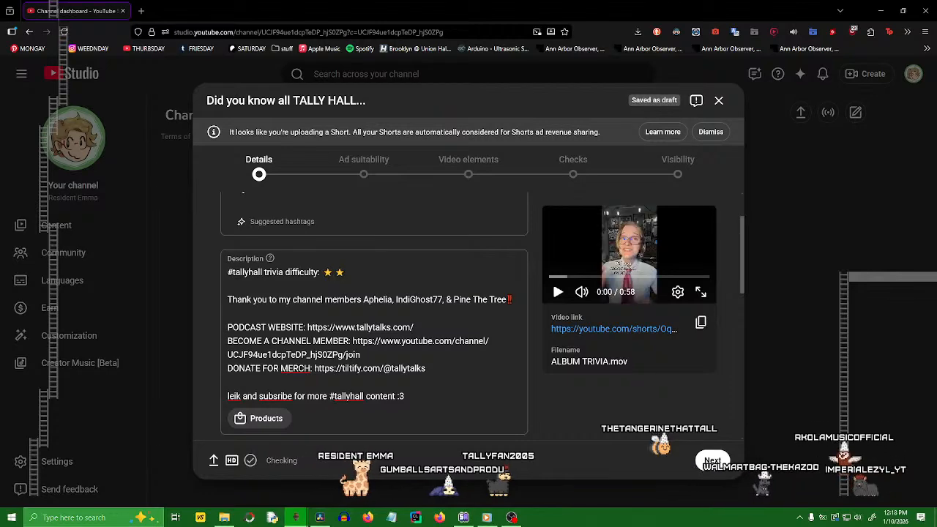
# - Delete the podcast website, channel membership, merch donation and subscribe lines from the end of the description
pyautogui.moveTo(404, 396); pyautogui.dragTo(201, 335)
pyautogui.press('BackSpace')
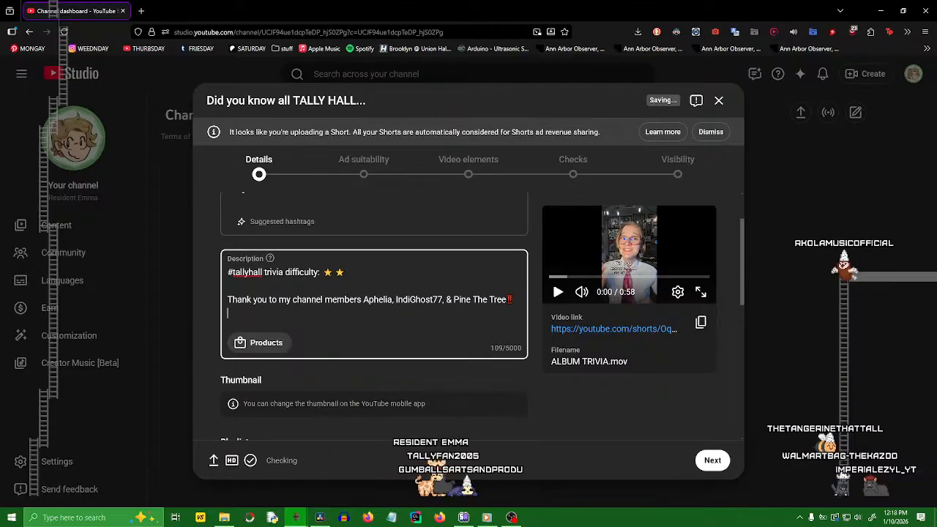
pyautogui.press('Return')
pyautogui.press('Return')
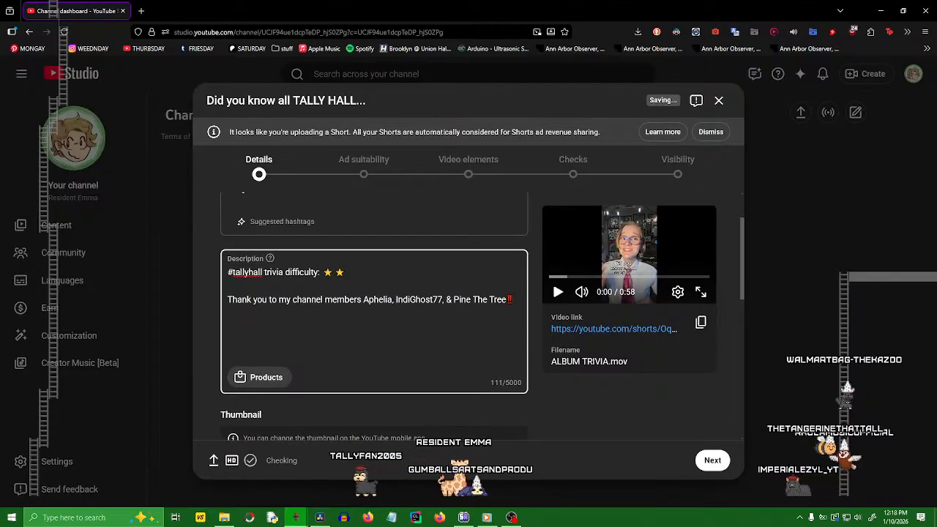
# - Replace the description's thank-you line with one crediting four channel members, placed several blank lines below the trivia difficulty
pyautogui.press('BackSpace')
pyautogui.press('BackSpace')
pyautogui.press('BackSpace')
pyautogui.press('BackSpace')
pyautogui.press('BackSpace')
pyautogui.press('BackSpace')
pyautogui.press('BackSpace')
pyautogui.press('BackSpace')
pyautogui.press('BackSpace')
pyautogui.press('BackSpace')
pyautogui.press('BackSpace')
pyautogui.press('BackSpace')
pyautogui.press('BackSpace')
pyautogui.press('BackSpace')
pyautogui.press('BackSpace')
pyautogui.press('BackSpace')
pyautogui.press('BackSpace')
pyautogui.press('BackSpace')
pyautogui.press('BackSpace')
pyautogui.press('BackSpace')
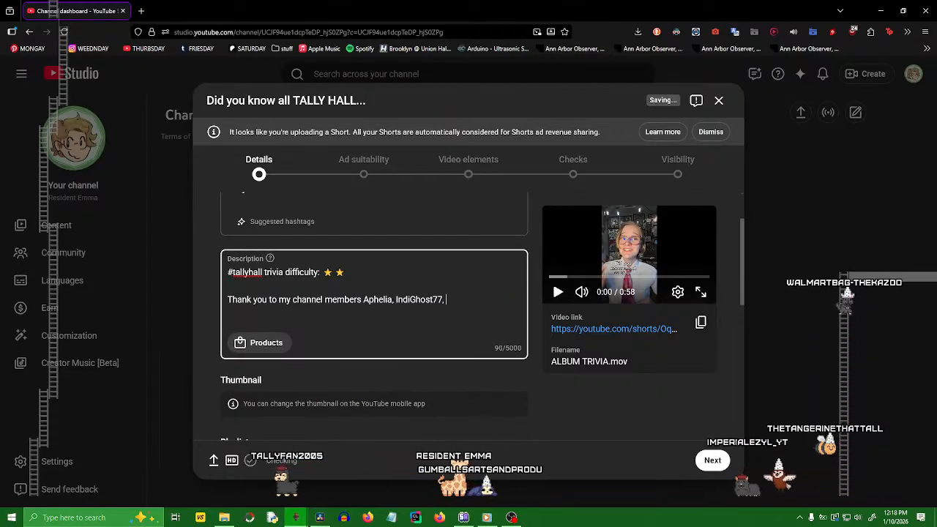
pyautogui.press('BackSpace')
pyautogui.press('BackSpace')
pyautogui.press('BackSpace')
pyautogui.press('BackSpace')
pyautogui.press('BackSpace')
pyautogui.press('BackSpace')
pyautogui.press('BackSpace')
pyautogui.press('BackSpace')
pyautogui.press('BackSpace')
pyautogui.press('BackSpace')
pyautogui.press('BackSpace')
pyautogui.press('BackSpace')
pyautogui.press('BackSpace')
pyautogui.press('BackSpace')
pyautogui.press('BackSpace')
pyautogui.press('BackSpace')
pyautogui.press('BackSpace')
pyautogui.press('BackSpace')
pyautogui.press('BackSpace')
pyautogui.press('BackSpace')
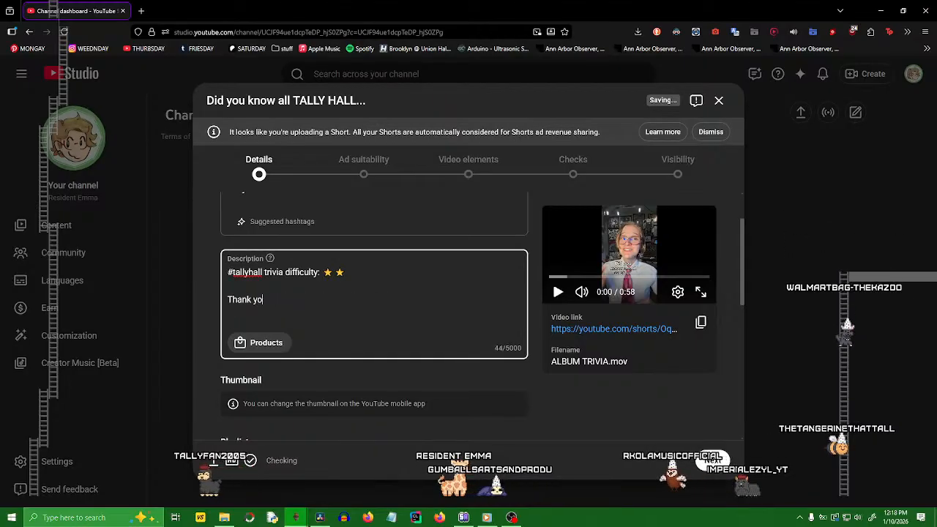
pyautogui.press('Return')
pyautogui.press('Return')
pyautogui.press('Return')
pyautogui.press('Return')
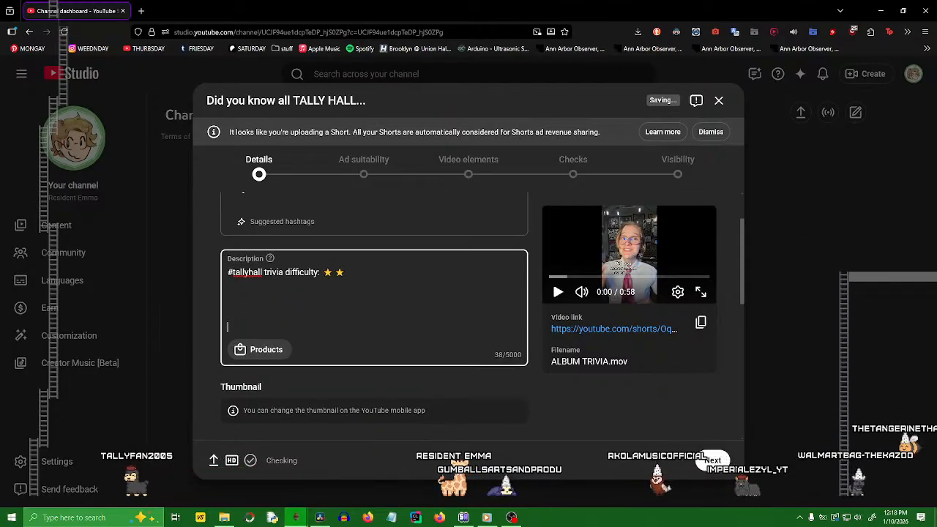
pyautogui.write('Thank you to my channel members Aphelia, IndiGhost77, Pine The Tree, & TatterCat‼')
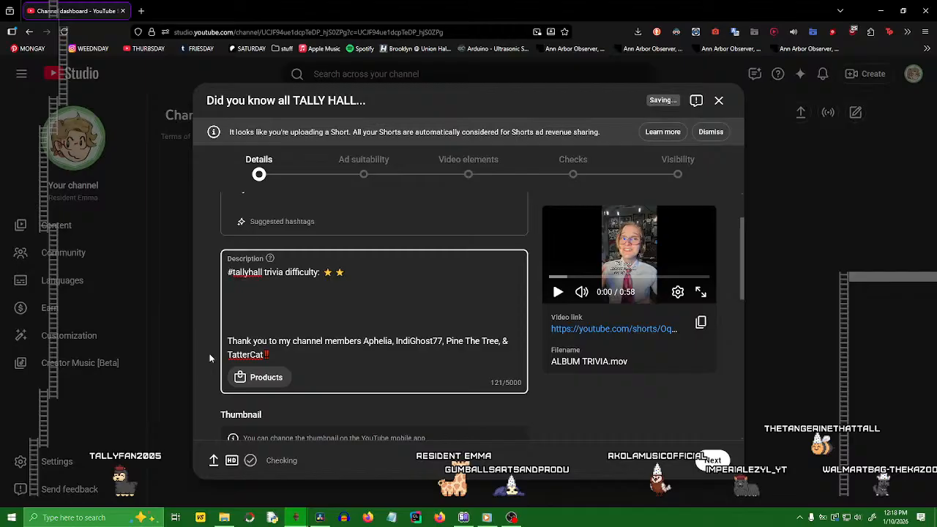
pyautogui.click(243, 304)
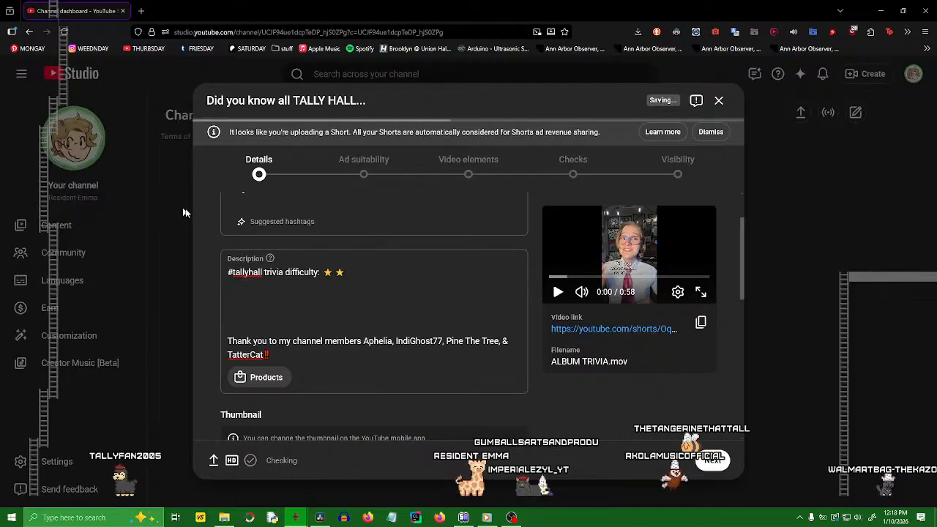
pyautogui.click(382, 272)
pyautogui.press('Return')
pyautogui.press('Return')
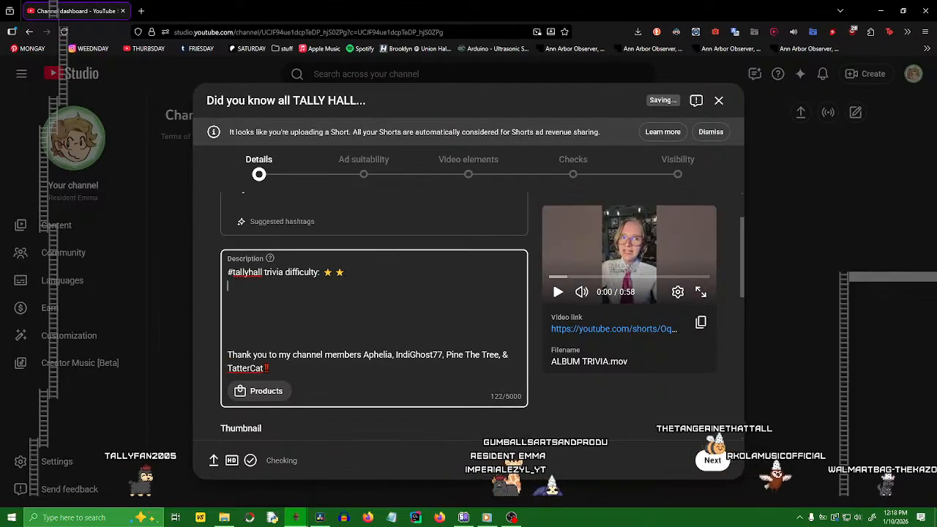
pyautogui.write('SOURCES')
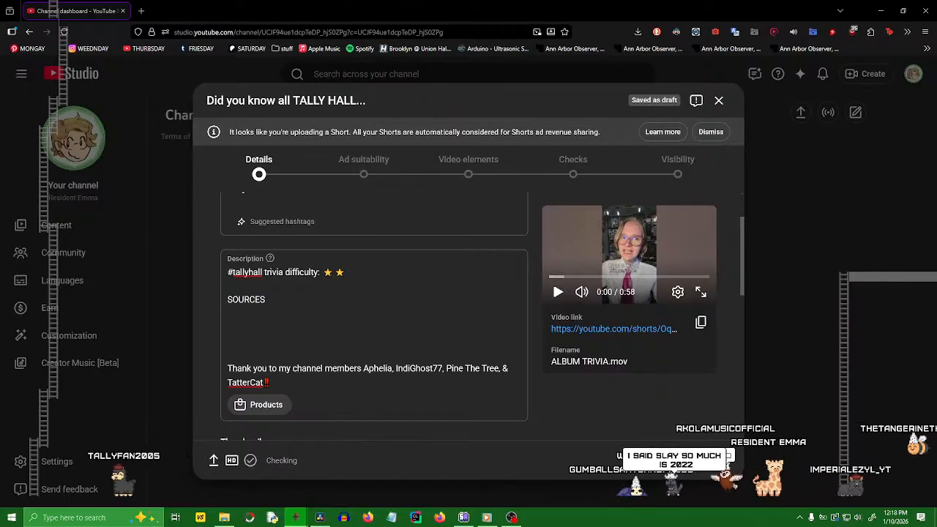
pyautogui.click(310, 297)
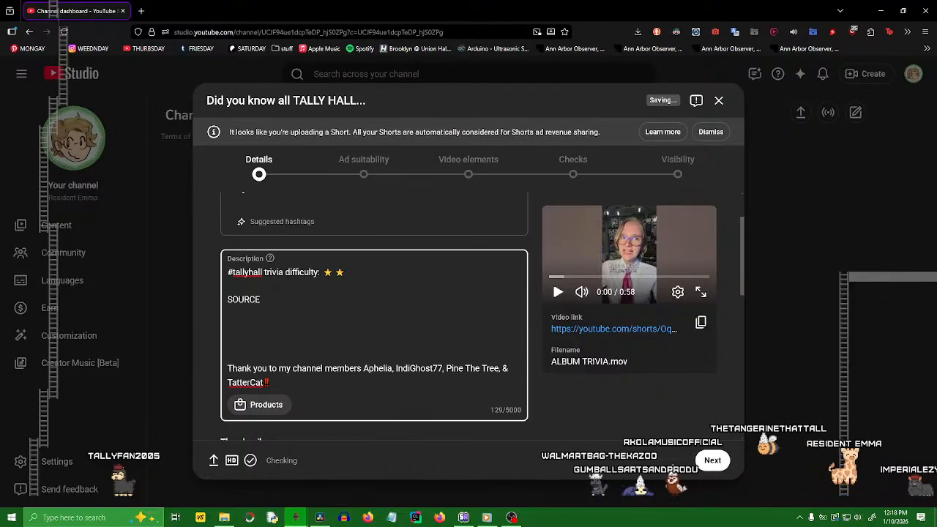
pyautogui.write('https://wiki.hiddeninthesand.com/Tally_Hall')
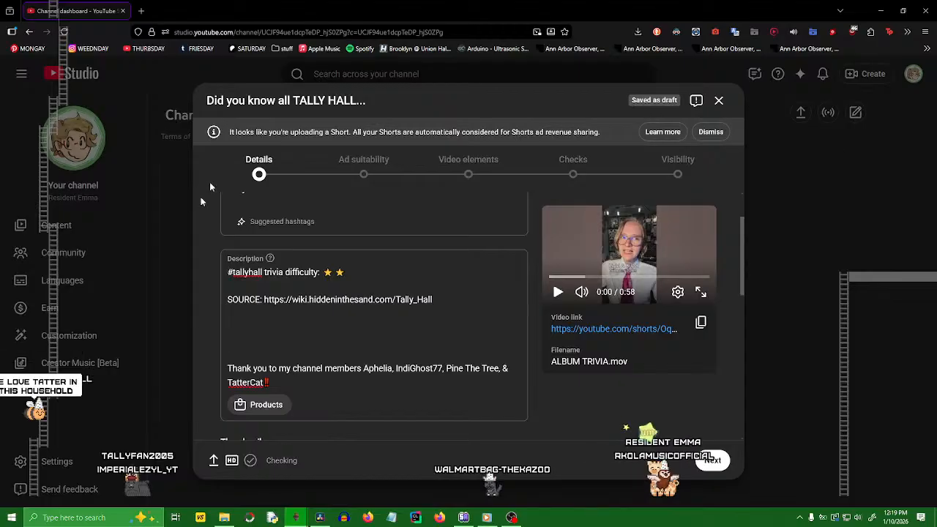
pyautogui.click(277, 290)
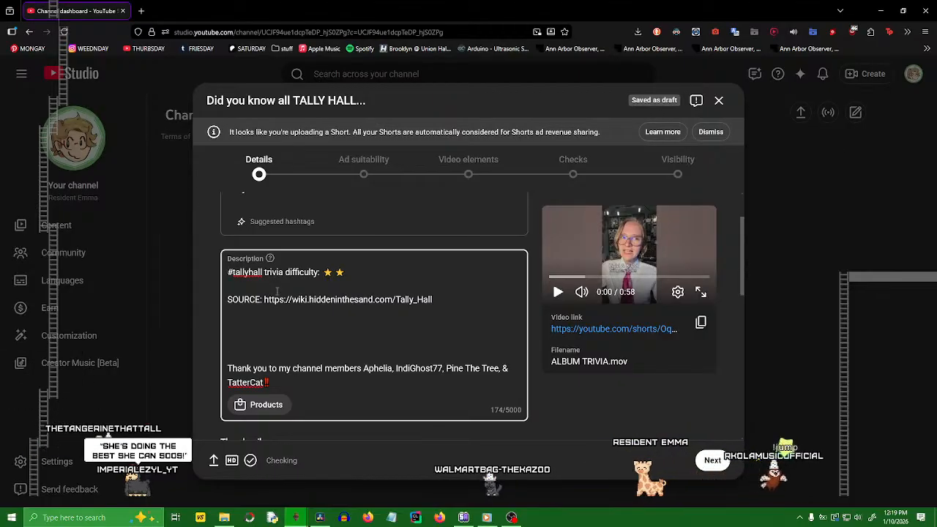
# - Insert "Discography on" before the wiki link in the description's SOURCE line
pyautogui.write('Dis')
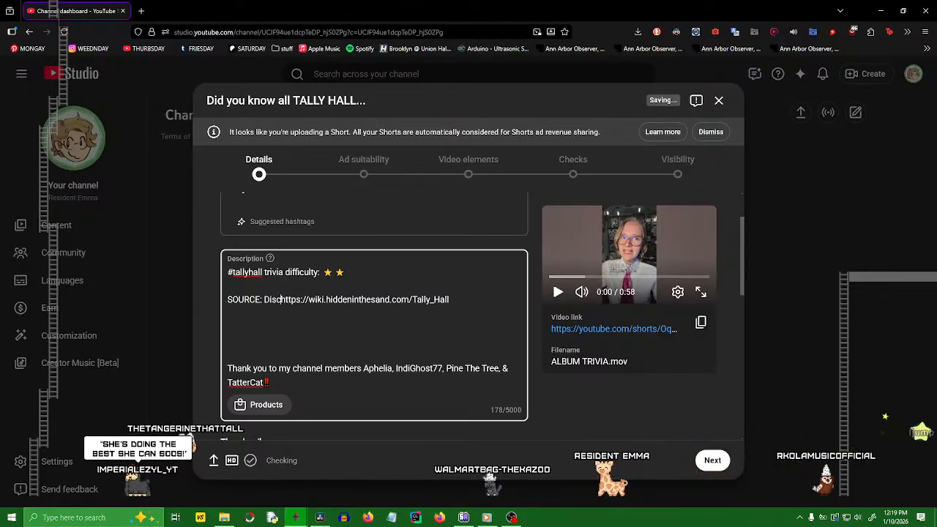
pyautogui.write('cography ')
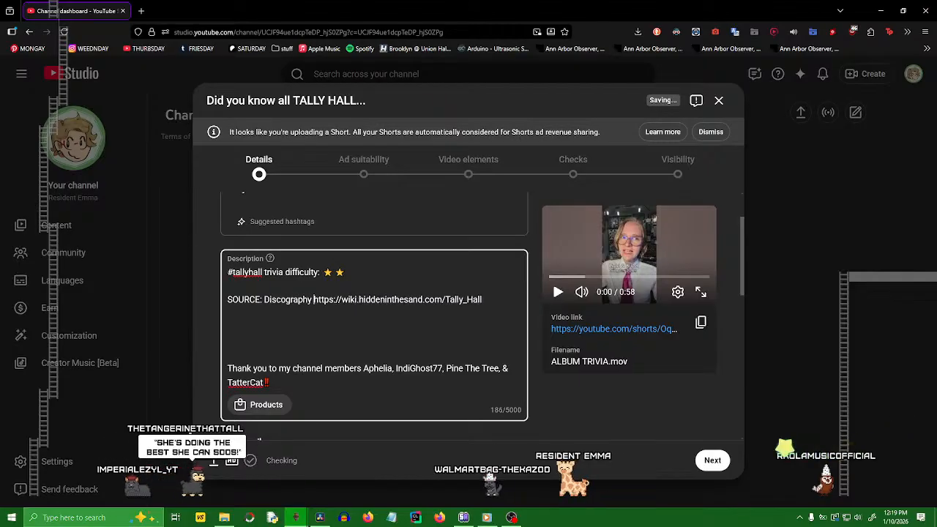
pyautogui.write('u')
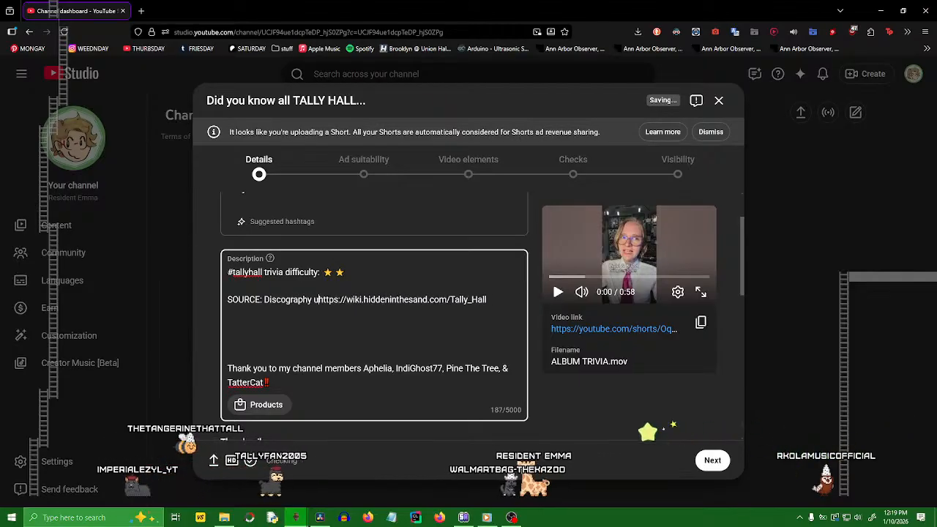
pyautogui.press('BackSpace')
pyautogui.write('on')
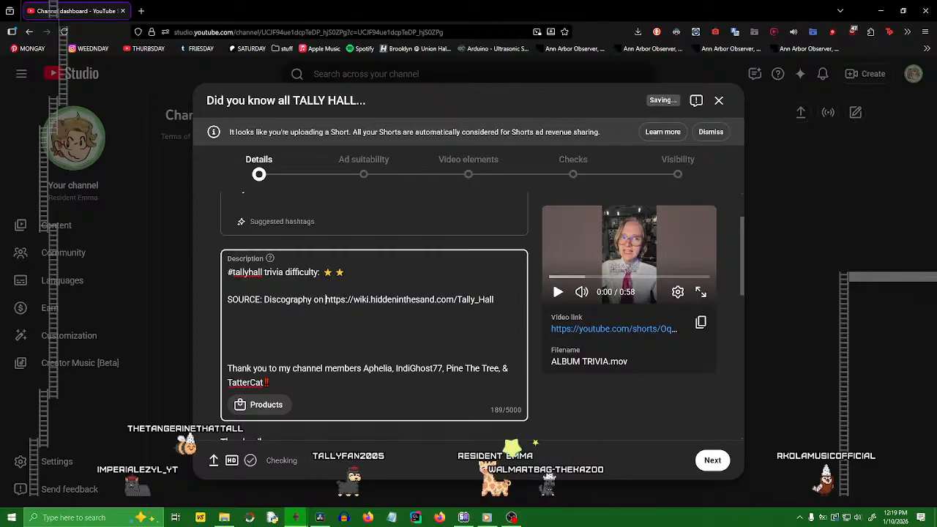
# - Reduce the gap between the description's SOURCE line and the thank-you line to three blank lines
pyautogui.click(331, 350)
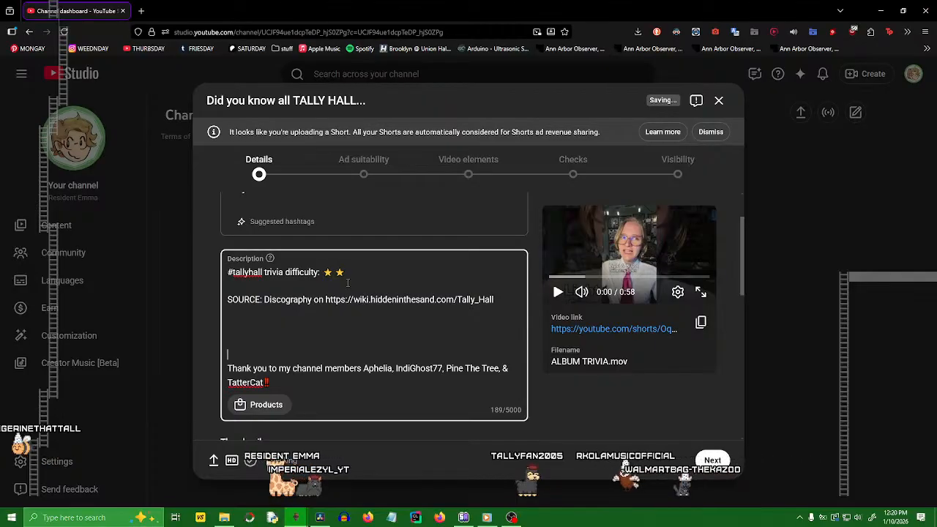
pyautogui.press('BackSpace')
pyautogui.press('BackSpace')
pyautogui.press('BackSpace')
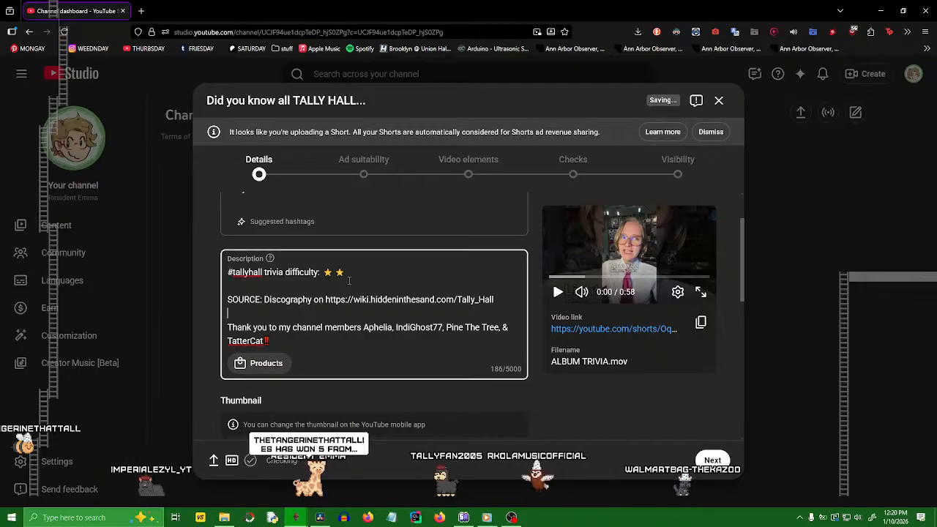
pyautogui.click(509, 299)
pyautogui.press('Return')
pyautogui.press('Return')
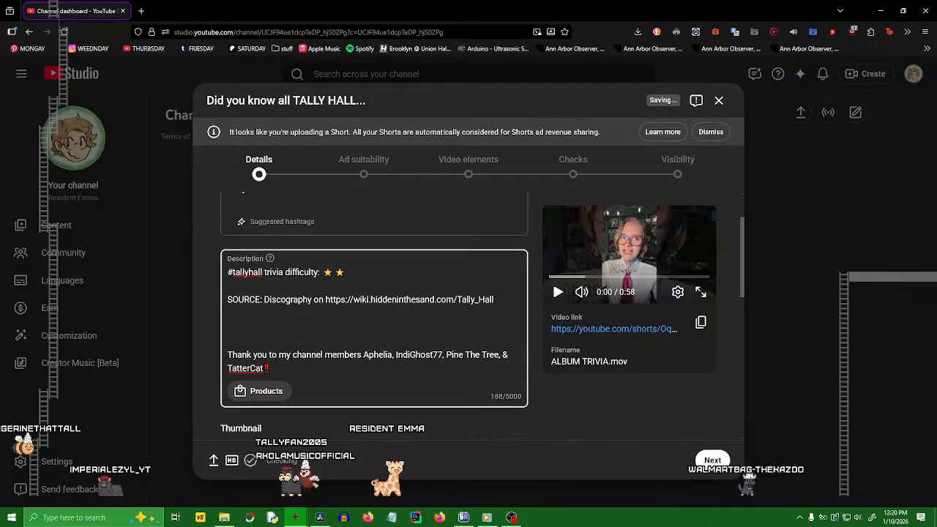
# - Replace the video title with "Did you know every TALLY HALL release?"
pyautogui.hotkey('alt', 'Tab')
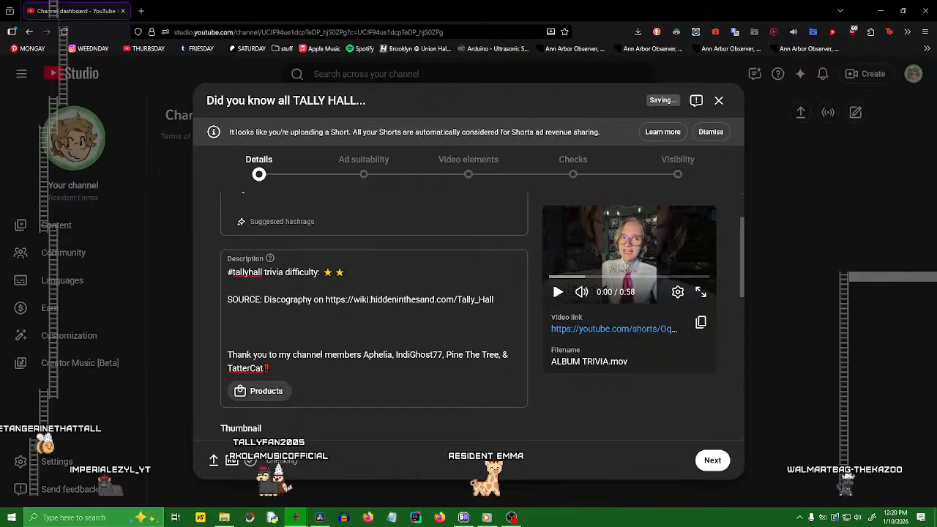
pyautogui.scroll(2, 373, 344)
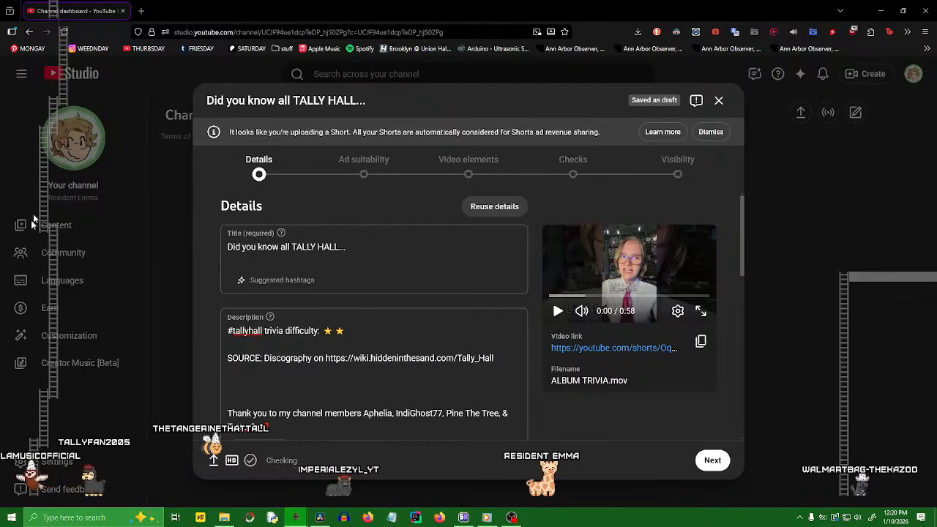
pyautogui.click(366, 251)
pyautogui.moveTo(366, 251); pyautogui.dragTo(200, 239)
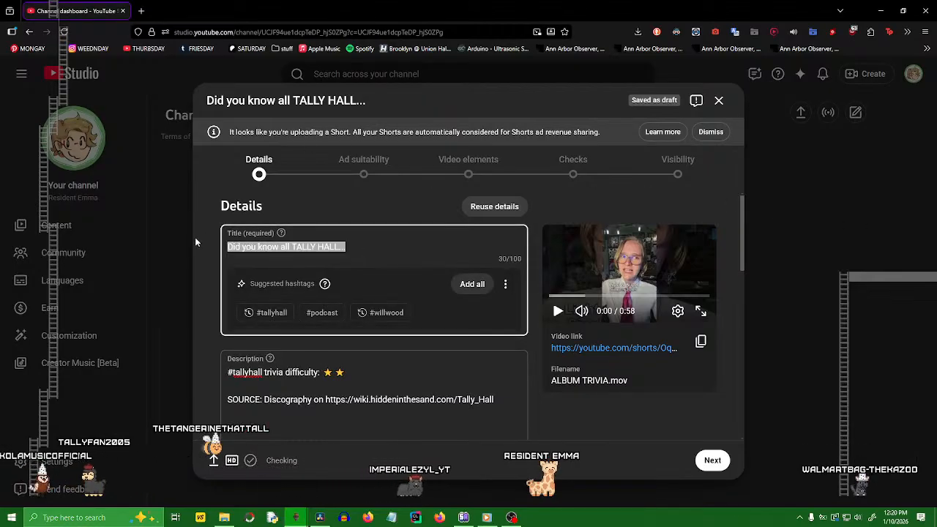
pyautogui.write('Did you know every TALLY HALL release?')
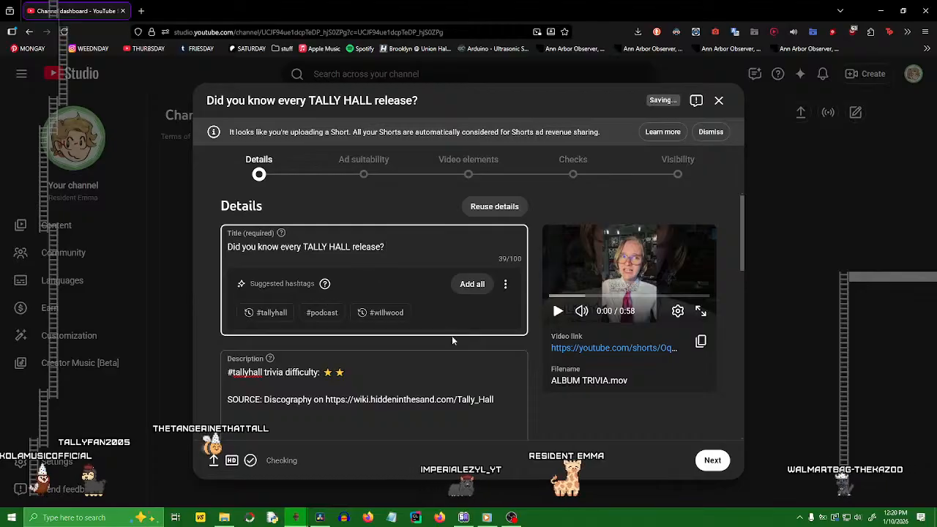
pyautogui.press('BackSpace')
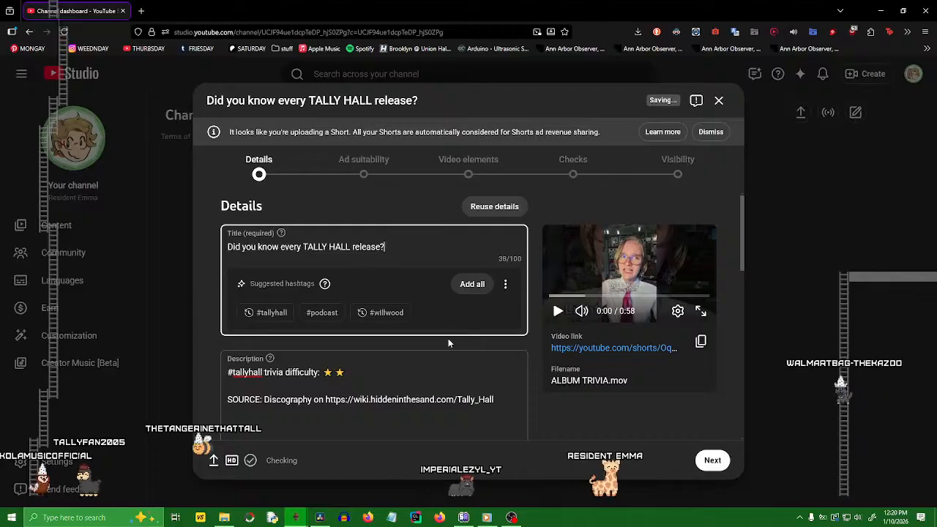
# - Add "Did YOU know all of the Tally Hall releases? Did I miss any? Comment down below!" between the description's SOURCE and thank-you lines
pyautogui.scroll(-2, 432, 330)
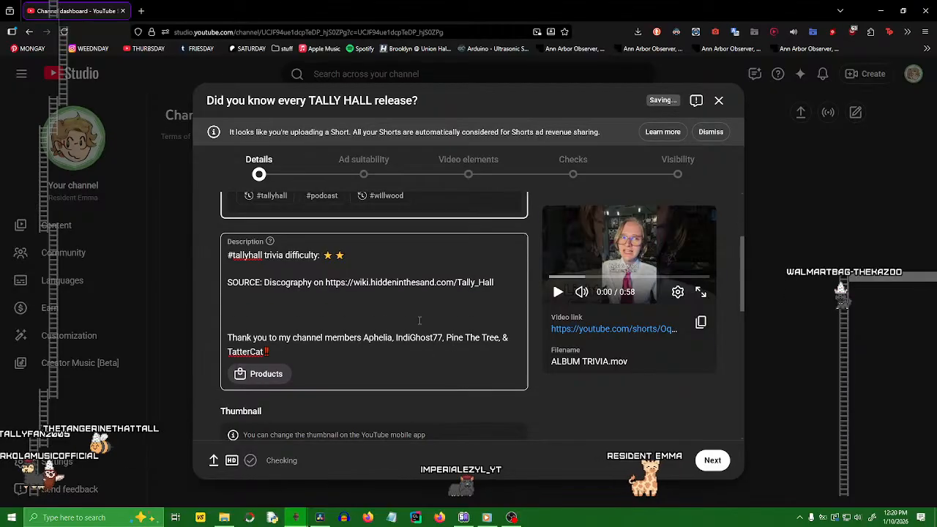
pyautogui.click(418, 311)
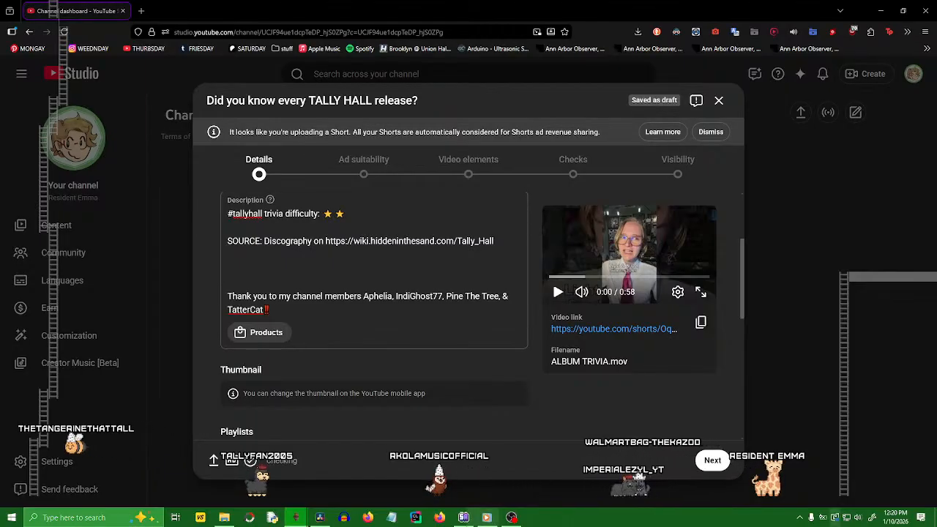
pyautogui.click(293, 269)
pyautogui.write('Did')
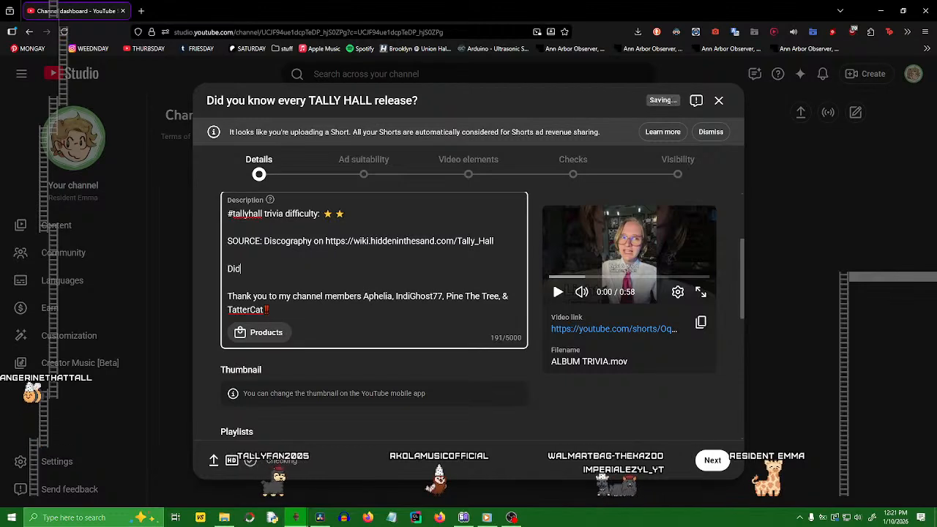
pyautogui.write(' YOU know al')
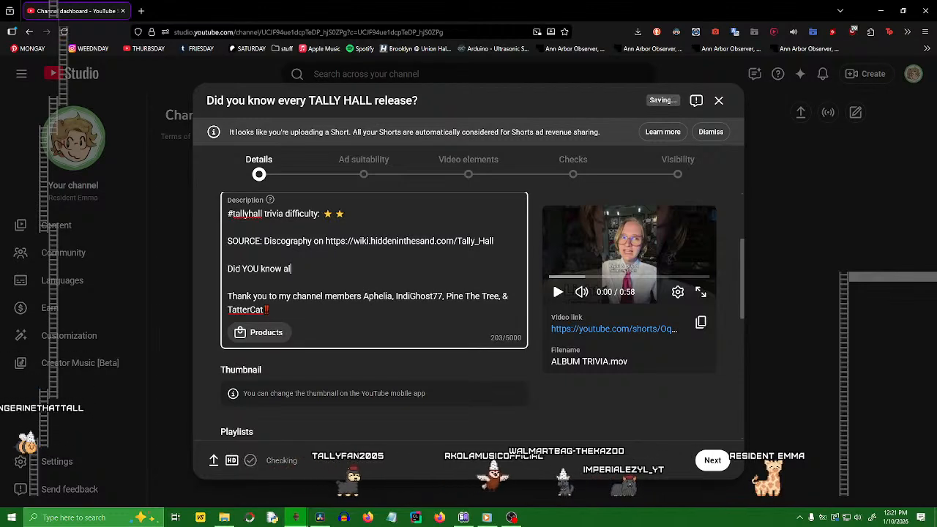
pyautogui.write('l of the Taly')
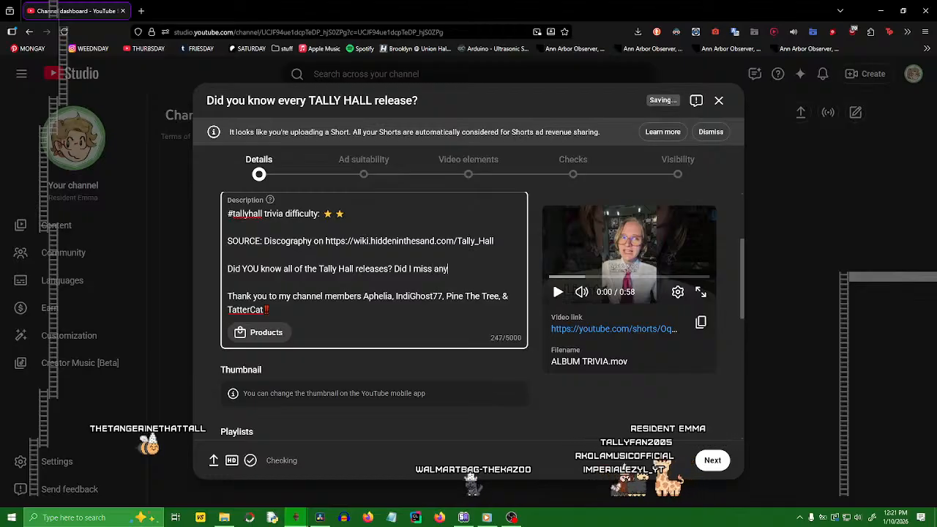
pyautogui.write('>')
pyautogui.press('BackSpace')
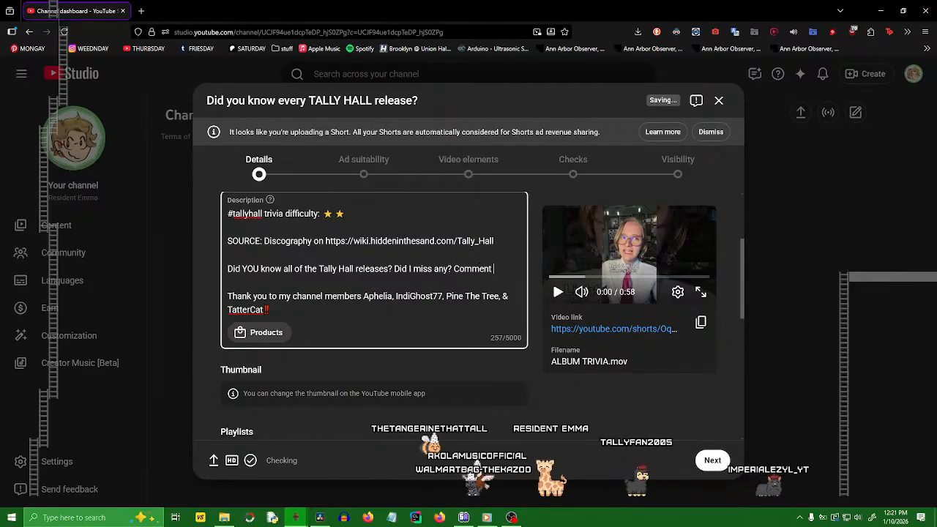
pyautogui.write('? Comment down below')
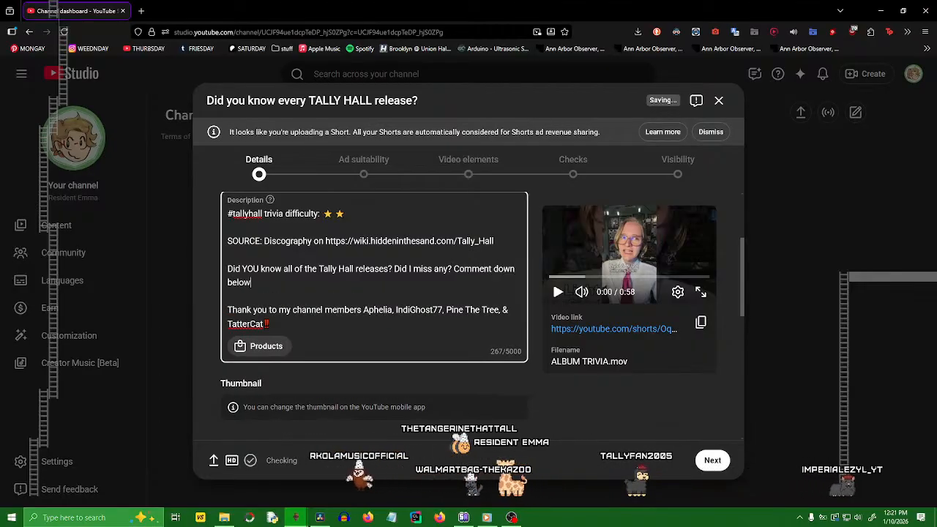
pyautogui.write('!')
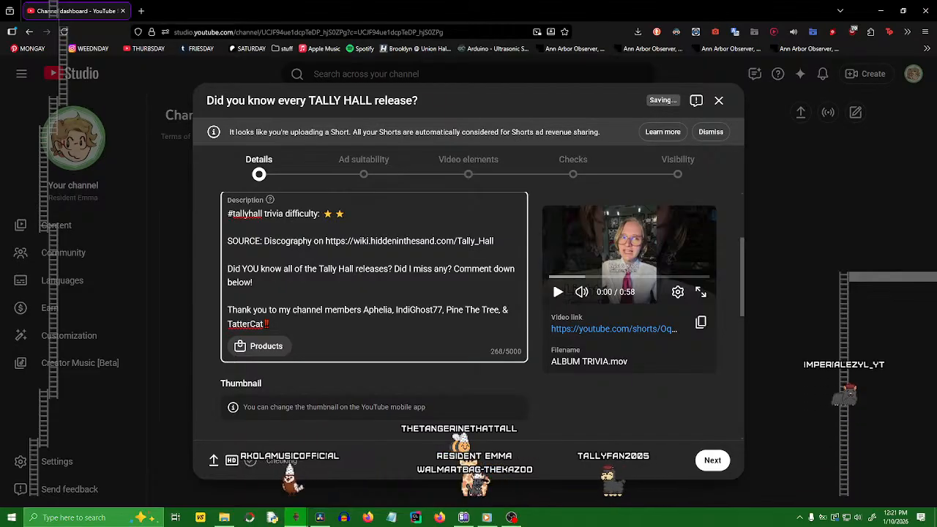
# - Review the Short's title and full description for wording and completeness
pyautogui.scroll(2, 404, 235)
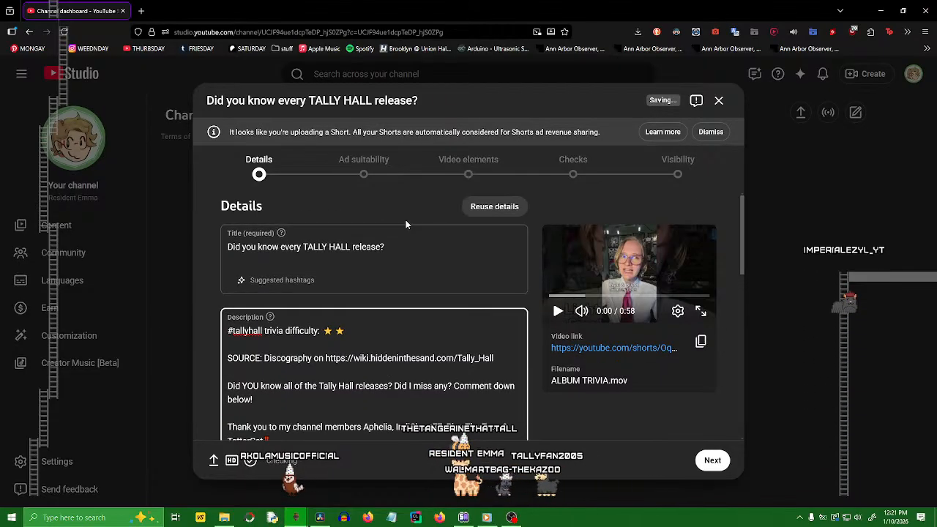
pyautogui.scroll(-2, 406, 223)
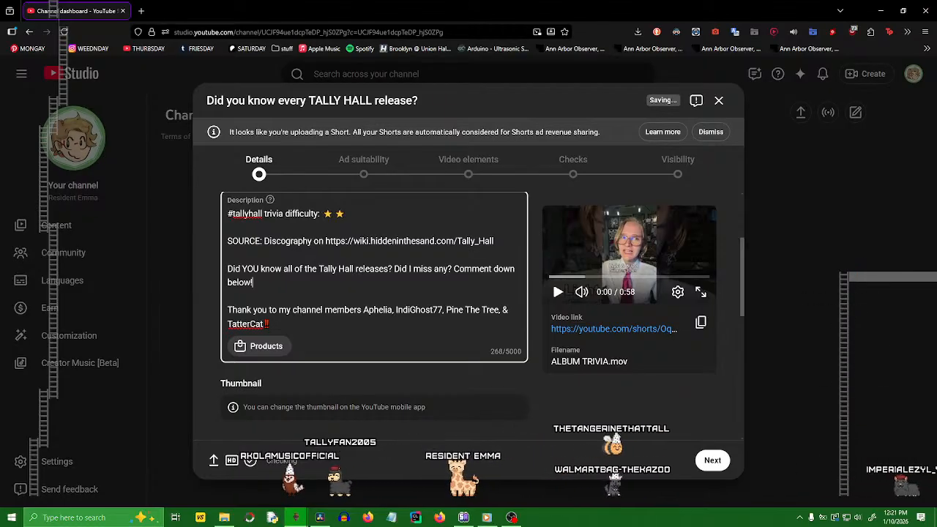
pyautogui.click(362, 313)
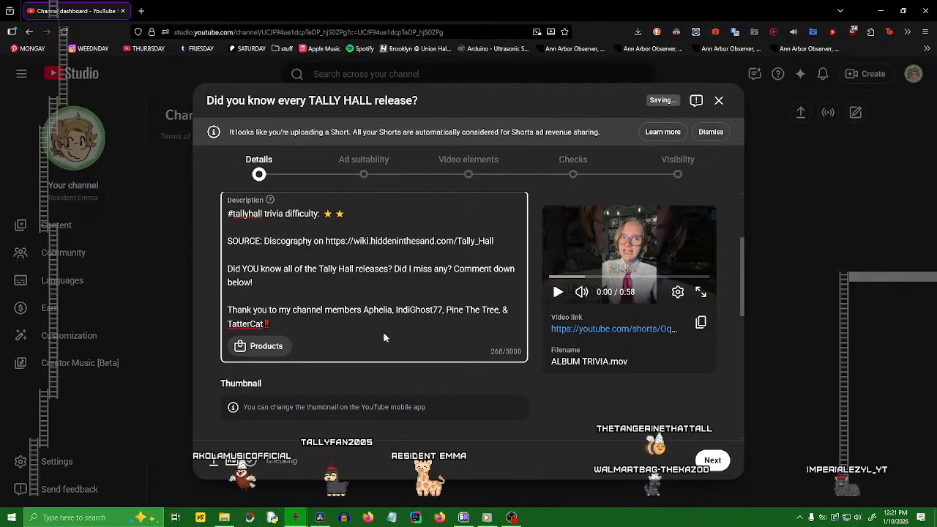
pyautogui.scroll(2, 388, 340)
pyautogui.scroll(-2, 393, 346)
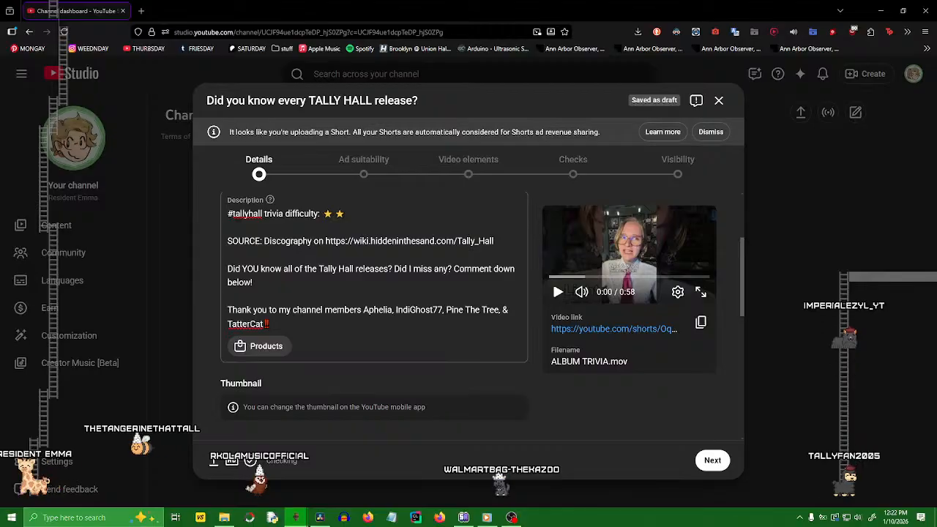
pyautogui.scroll(2, 349, 377)
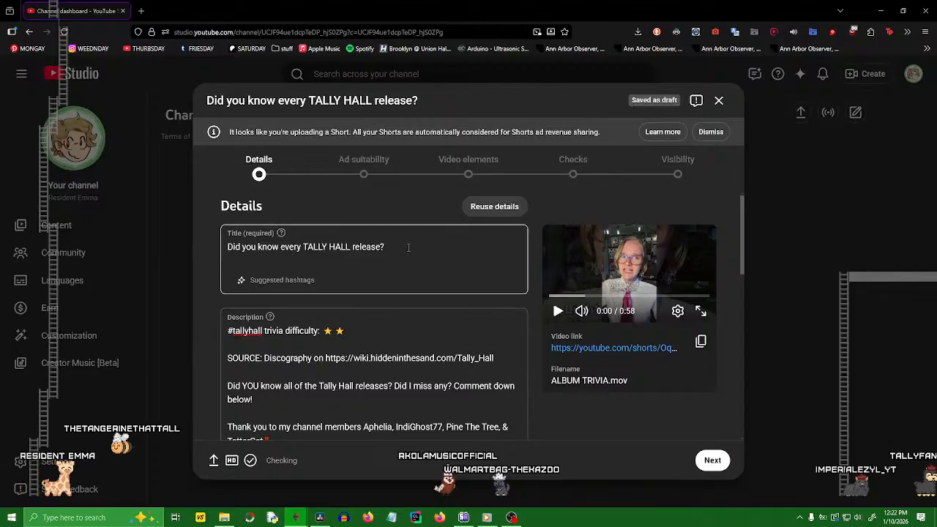
pyautogui.scroll(-6, 412, 325)
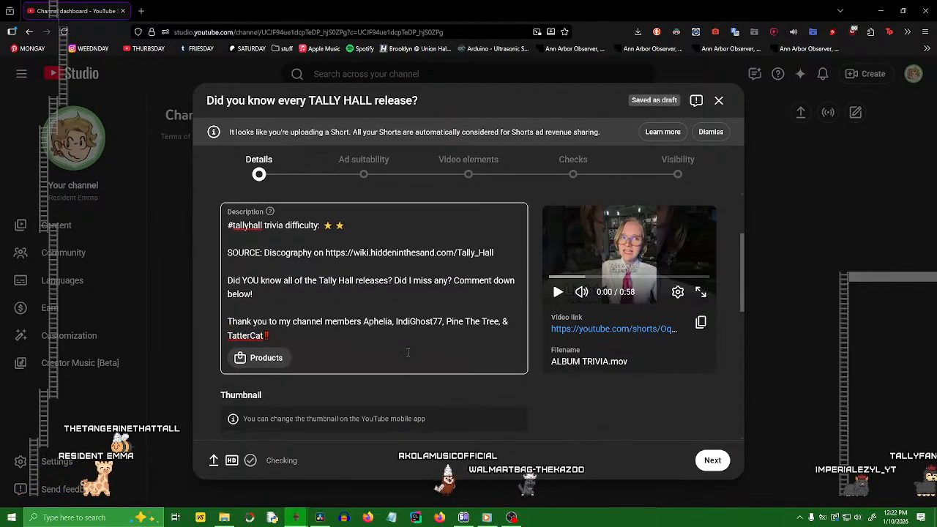
pyautogui.scroll(-2, 406, 353)
pyautogui.scroll(8, 407, 354)
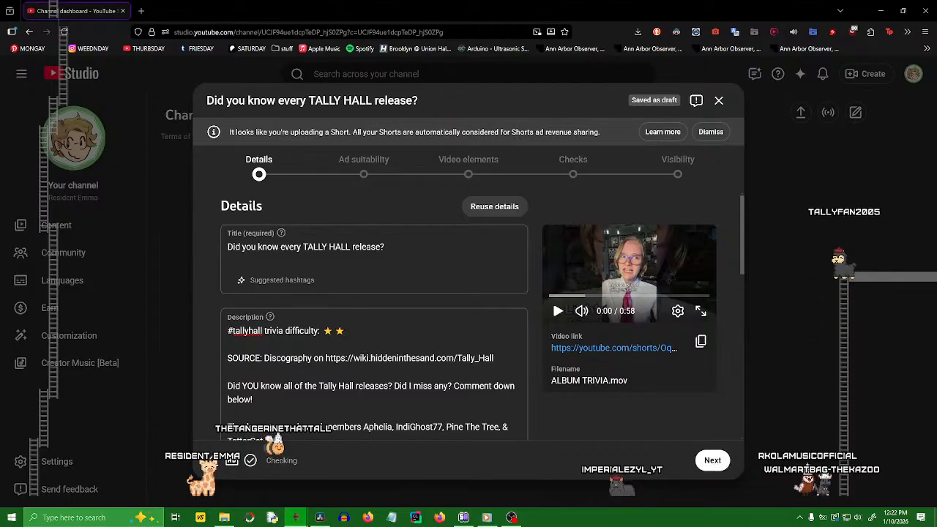
pyautogui.click(451, 388)
pyautogui.scroll(-2, 451, 389)
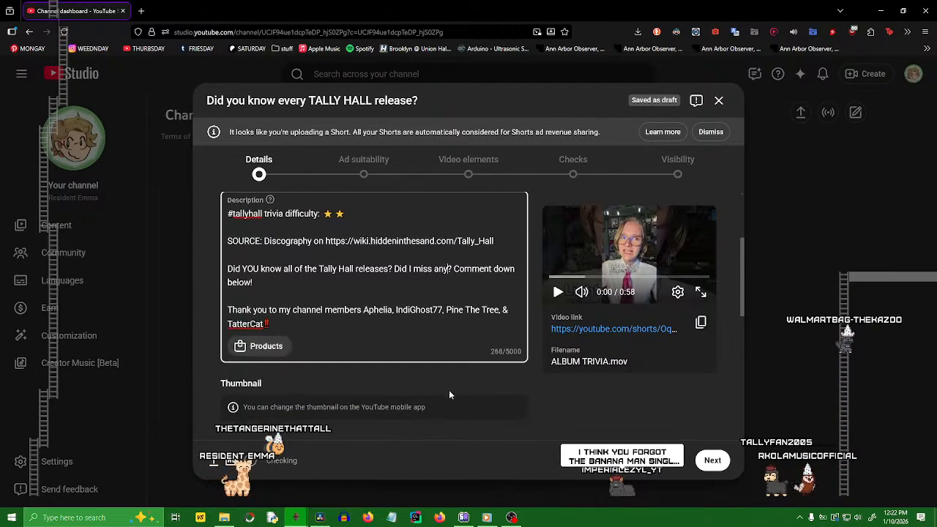
pyautogui.scroll(1, 524, 256)
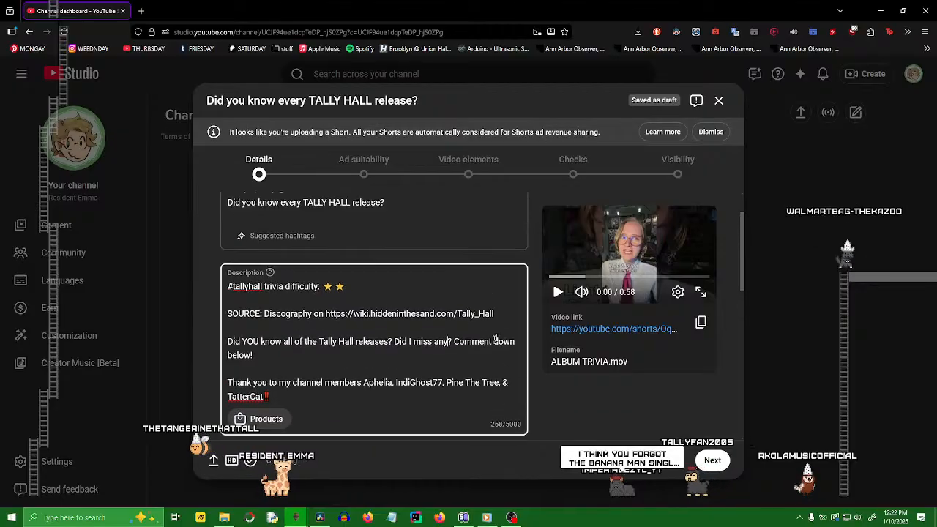
# - Add the Short to the Tally Hall Trivia playlist
pyautogui.scroll(-2, 365, 329)
pyautogui.click(268, 370)
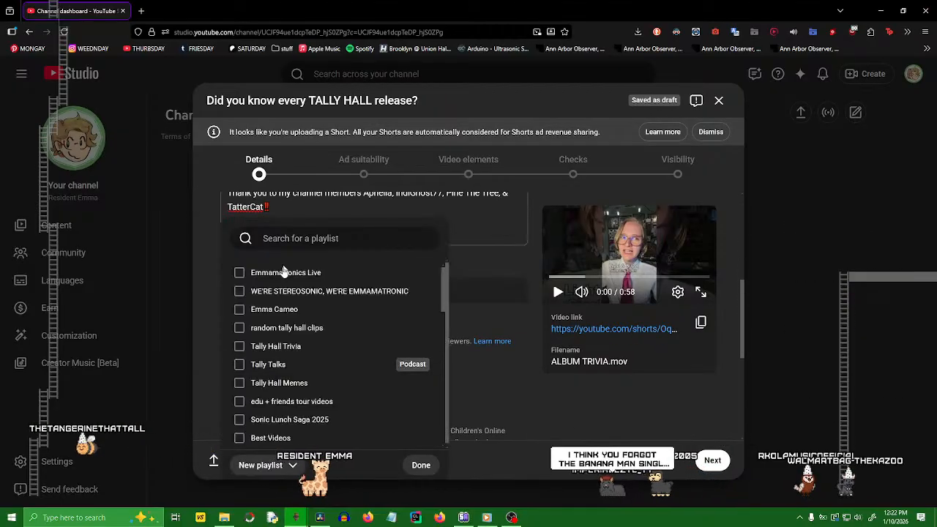
pyautogui.click(260, 350)
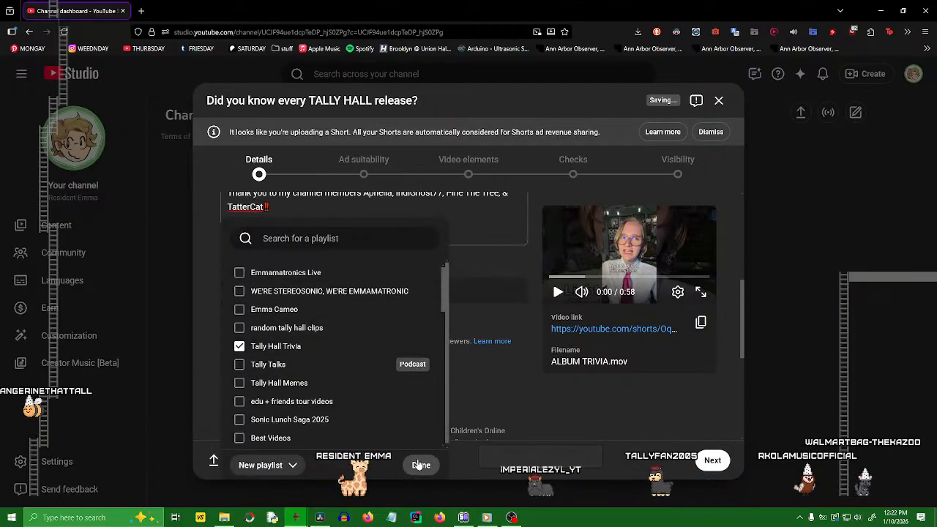
pyautogui.click(421, 465)
# - Review the Short's additional detail settings, from paid promotion and altered content through tags, language, category and comments
pyautogui.scroll(-4, 474, 391)
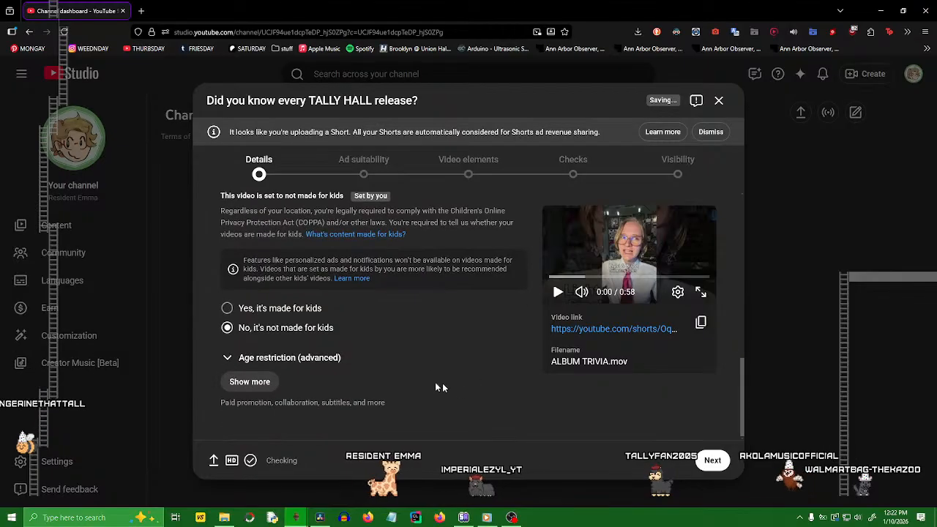
pyautogui.click(251, 385)
pyautogui.scroll(-3, 465, 376)
pyautogui.scroll(-2, 465, 375)
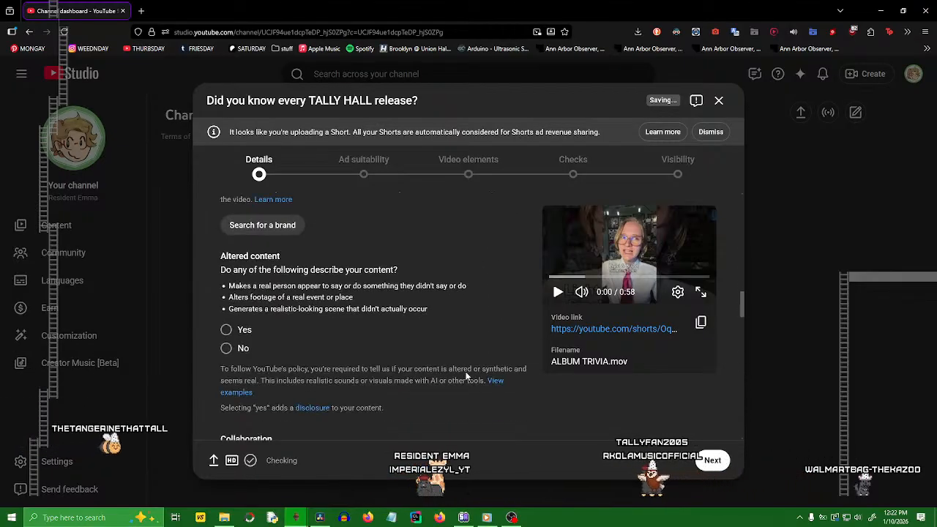
pyautogui.scroll(-4, 475, 355)
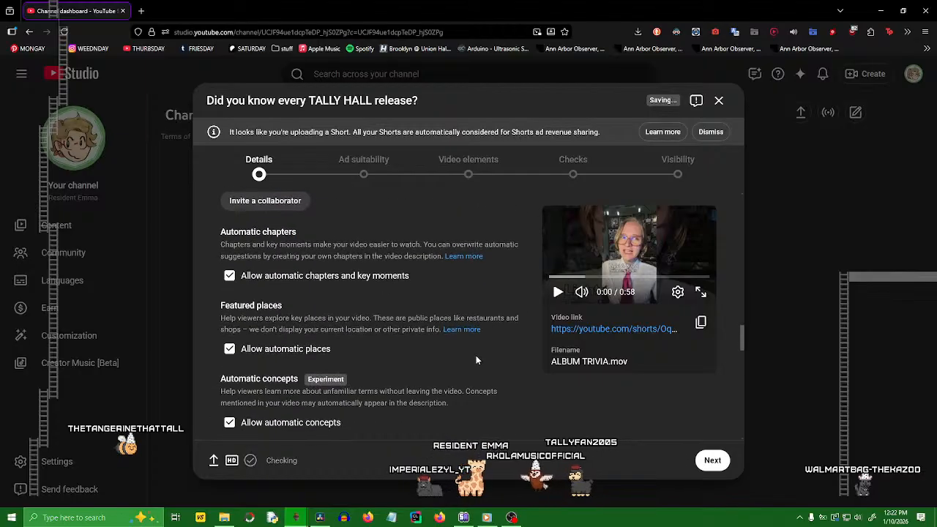
pyautogui.scroll(-2, 476, 357)
pyautogui.scroll(-4, 476, 362)
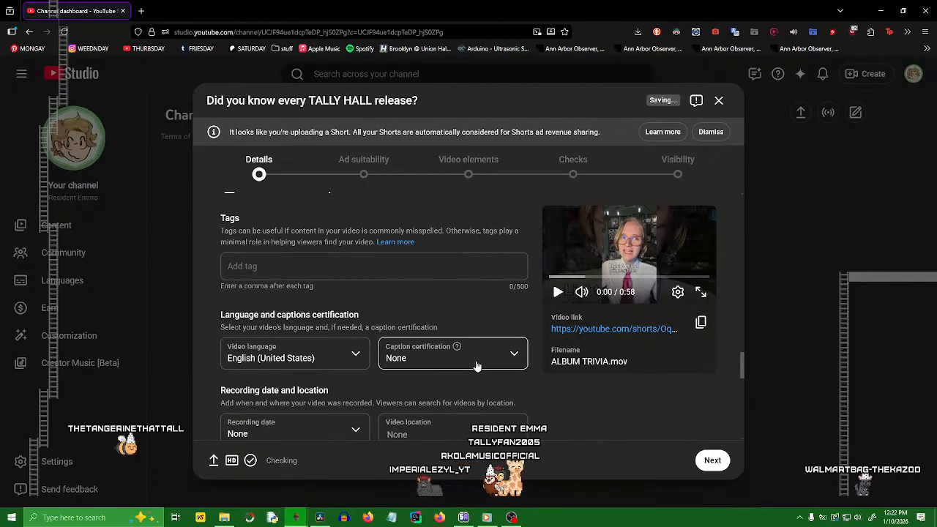
pyautogui.scroll(-8, 475, 366)
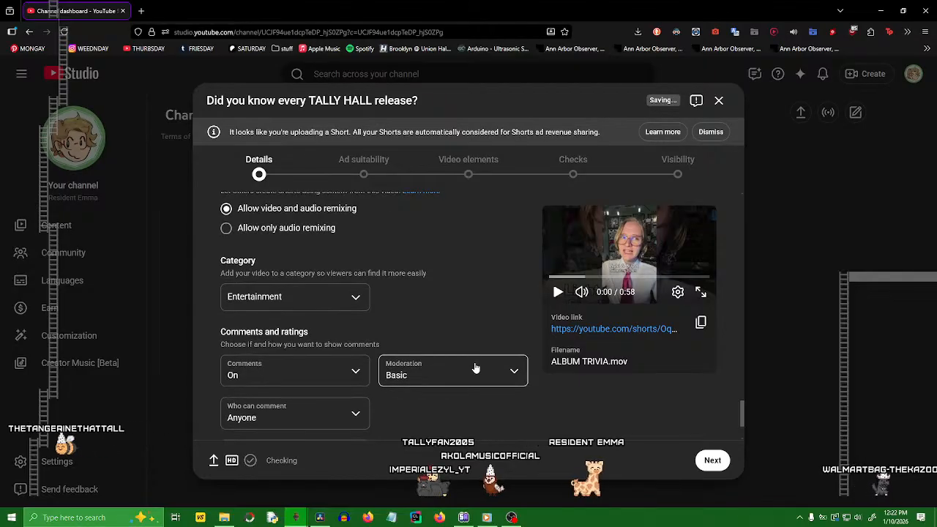
pyautogui.scroll(-2, 476, 367)
pyautogui.scroll(15, 477, 370)
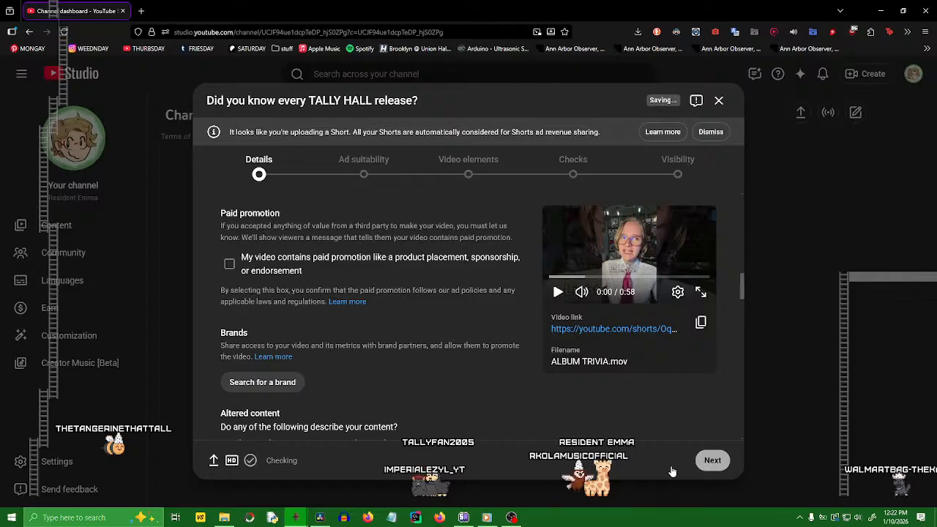
# - Rate the Short's ad suitability as "None of the above" and submit the rating
pyautogui.click(706, 460)
pyautogui.scroll(-10, 509, 362)
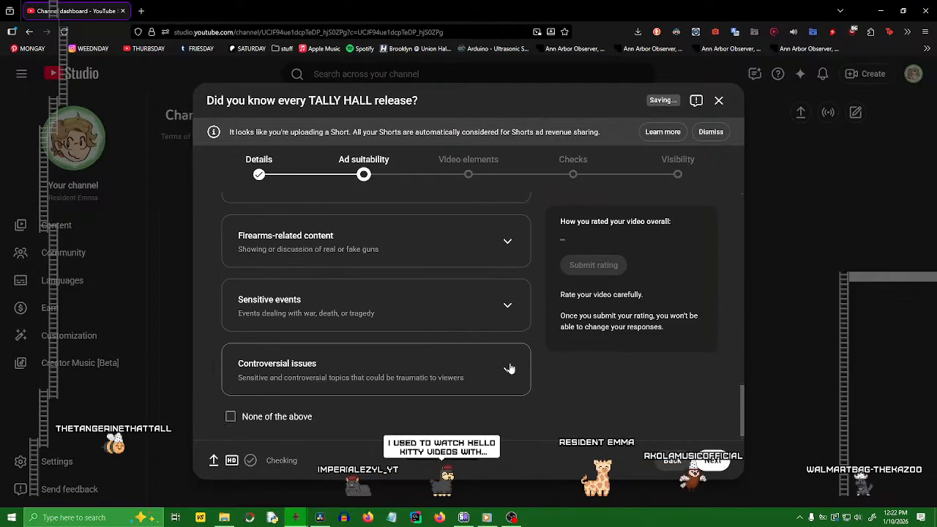
pyautogui.click(231, 416)
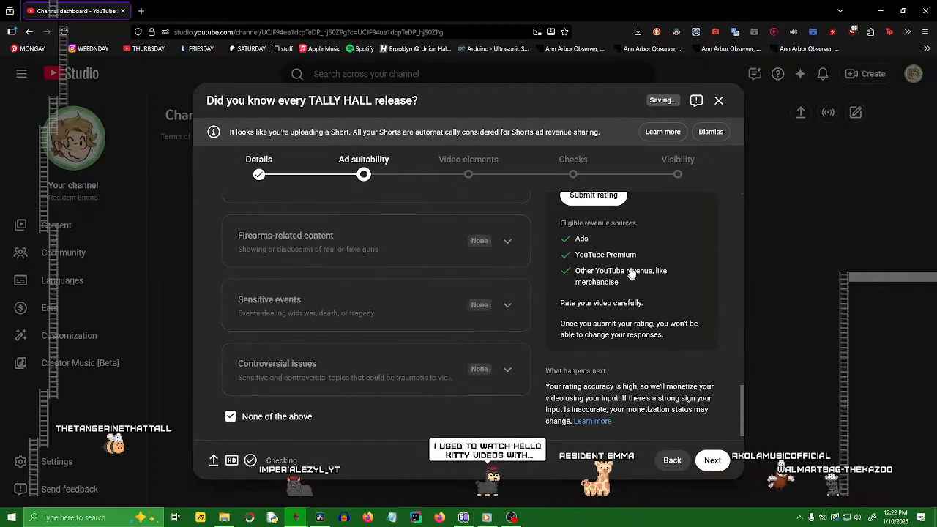
pyautogui.click(593, 195)
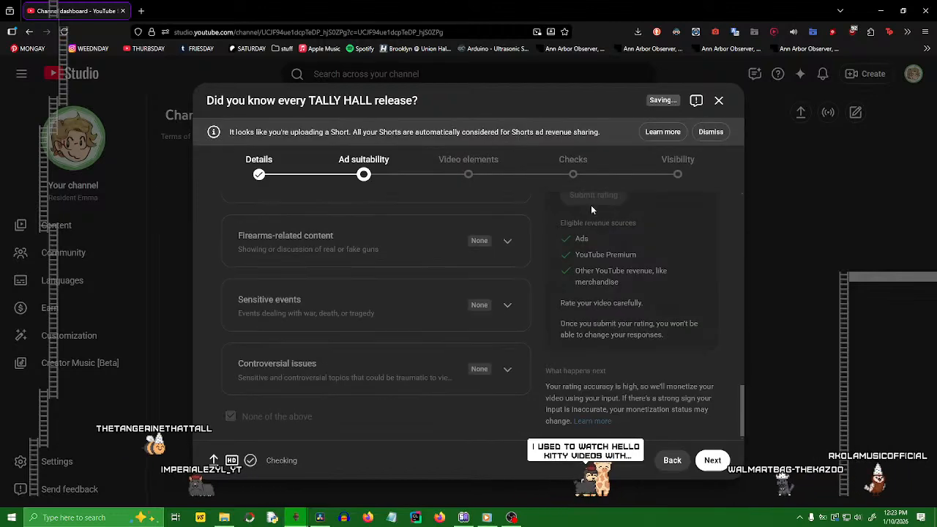
pyautogui.click(712, 461)
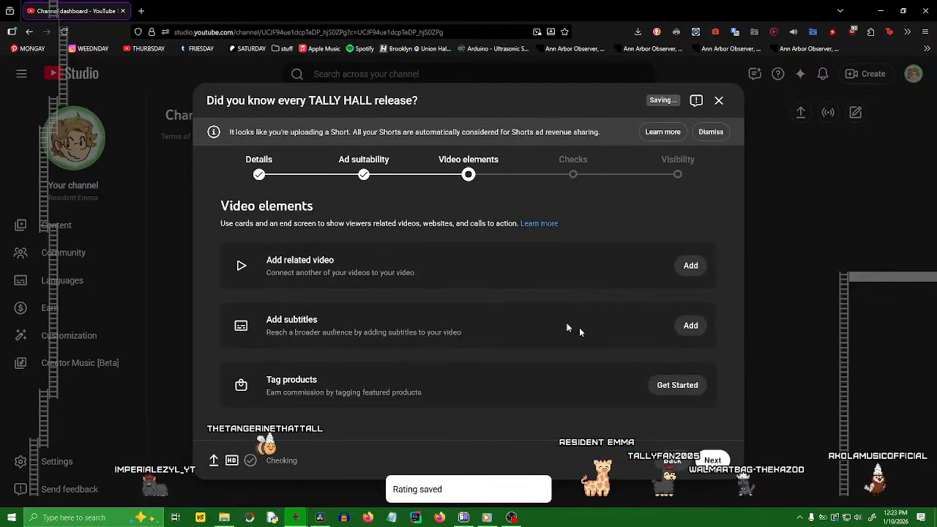
pyautogui.click(690, 325)
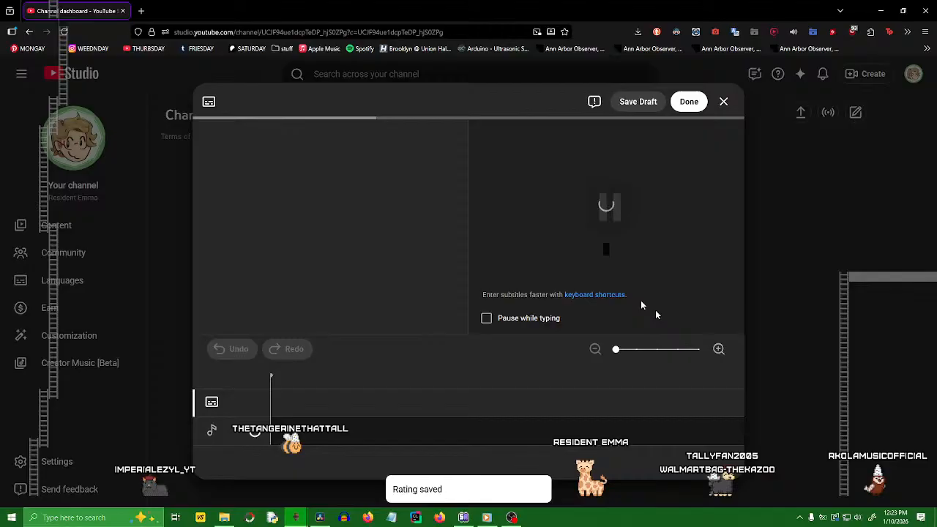
pyautogui.click(725, 106)
# - Save the Short with Unlisted visibility
pyautogui.click(677, 165)
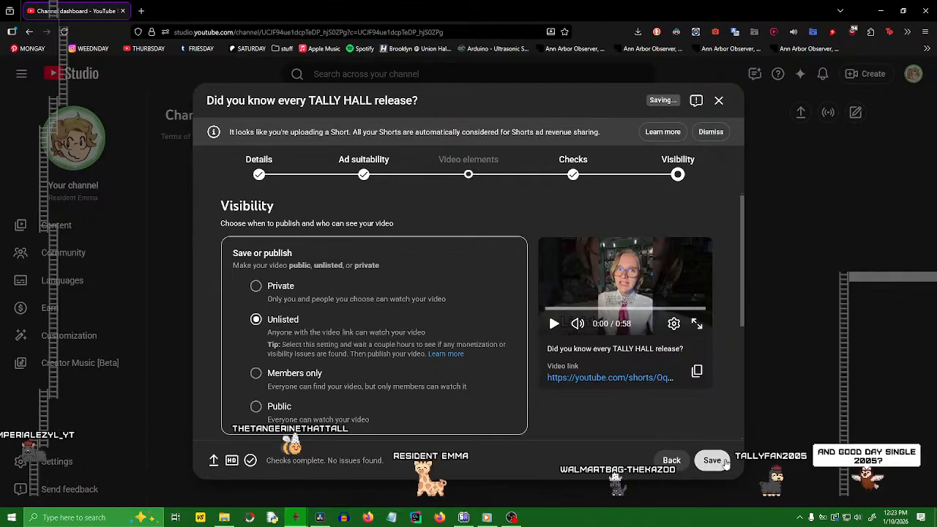
pyautogui.scroll(-3, 434, 372)
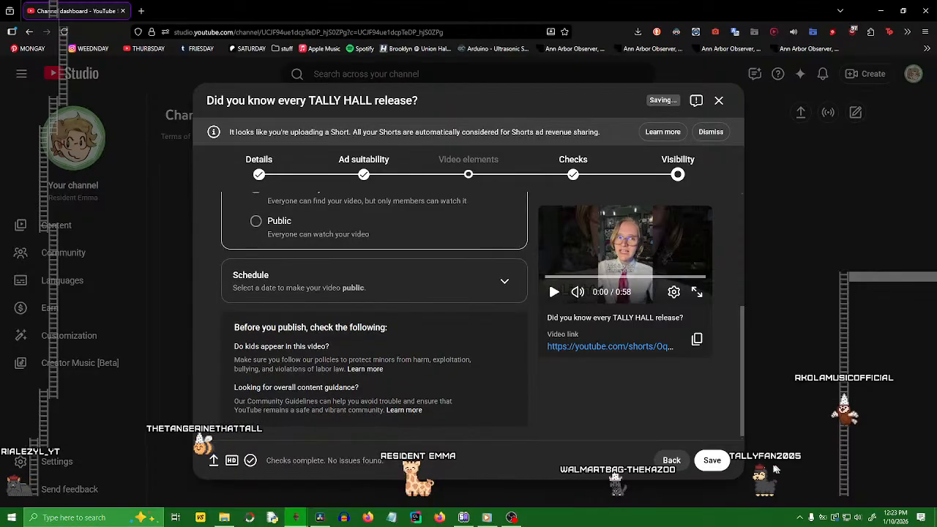
pyautogui.click(723, 460)
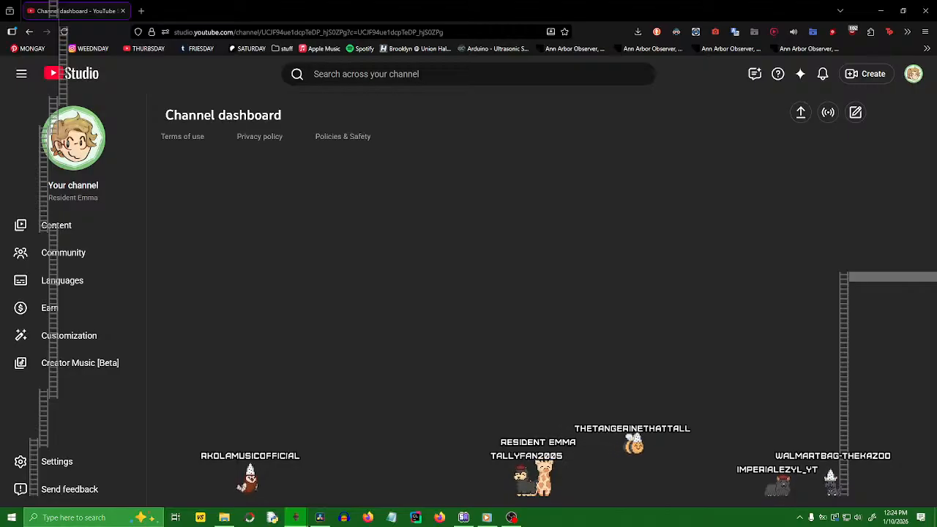
# - Switch to Streaming Avatars, drop bombs across the whole width of the avatar overlay, and minimize its window
pyautogui.click(295, 517)
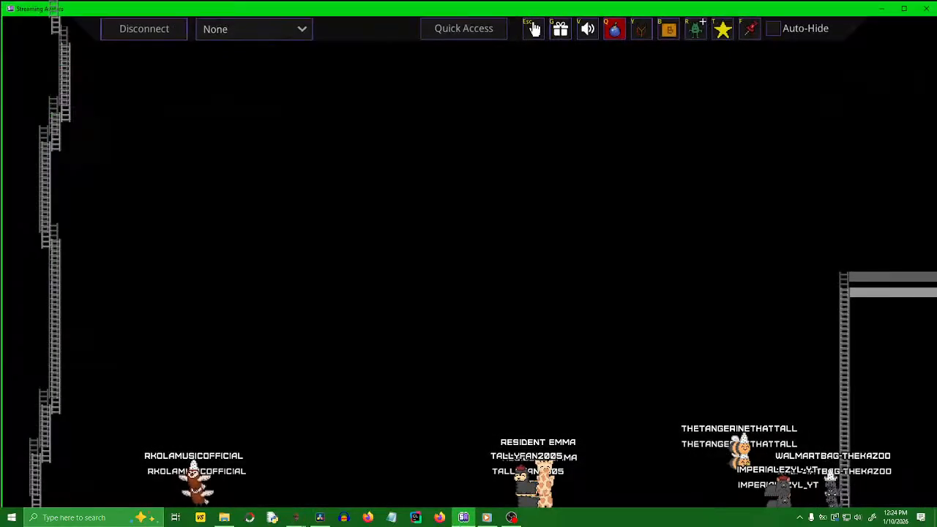
pyautogui.click(857, 88)
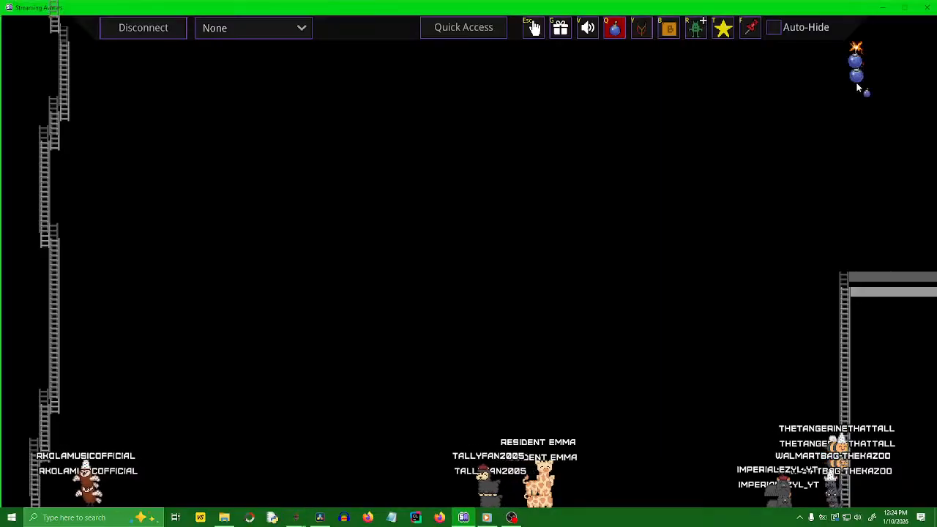
pyautogui.click(884, 85)
pyautogui.click(702, 84)
pyautogui.click(533, 89)
pyautogui.click(408, 100)
pyautogui.click(314, 102)
pyautogui.click(204, 112)
pyautogui.click(142, 109)
pyautogui.click(631, 87)
pyautogui.click(715, 79)
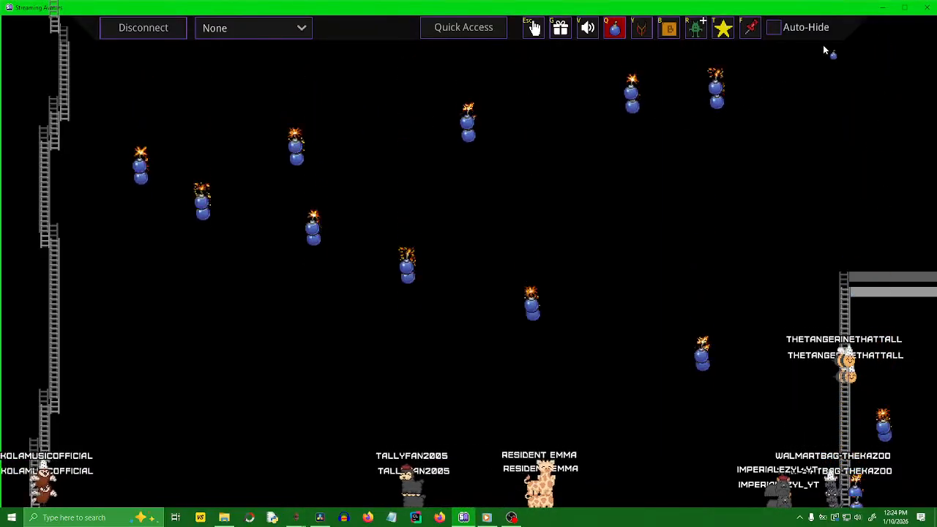
pyautogui.click(882, 9)
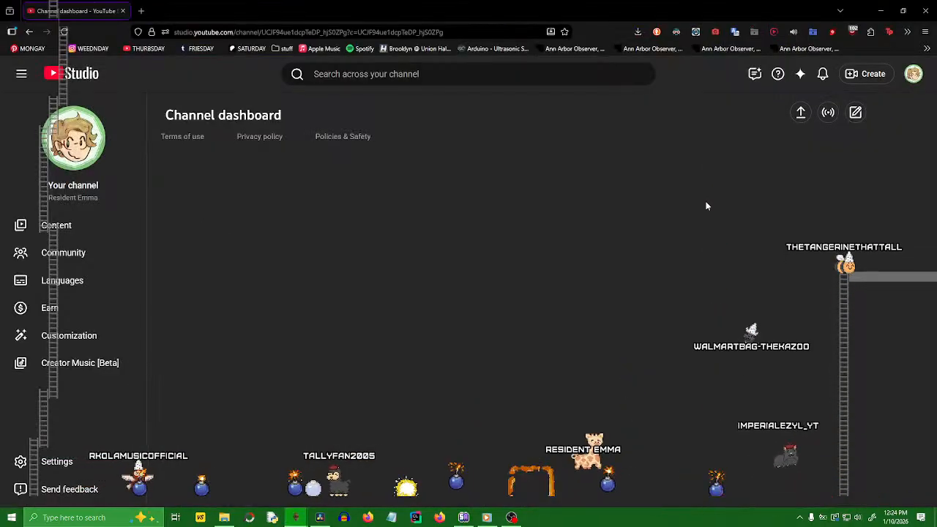